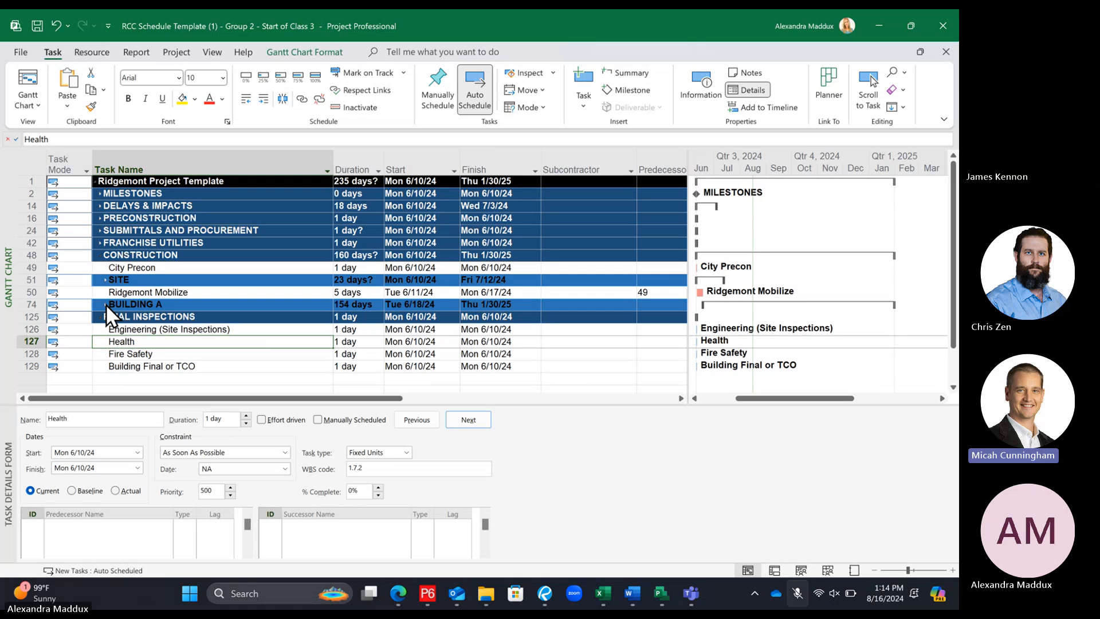
Expand the BUILDING A summary task and shrink the task details form to give the task table more height
click(105, 303)
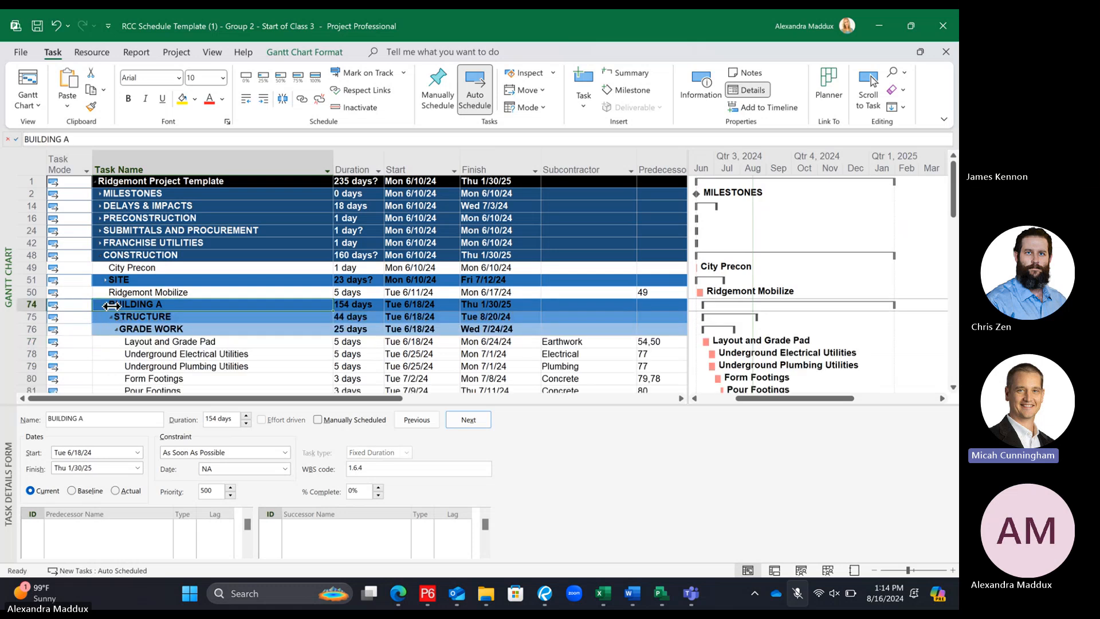
click(212, 53)
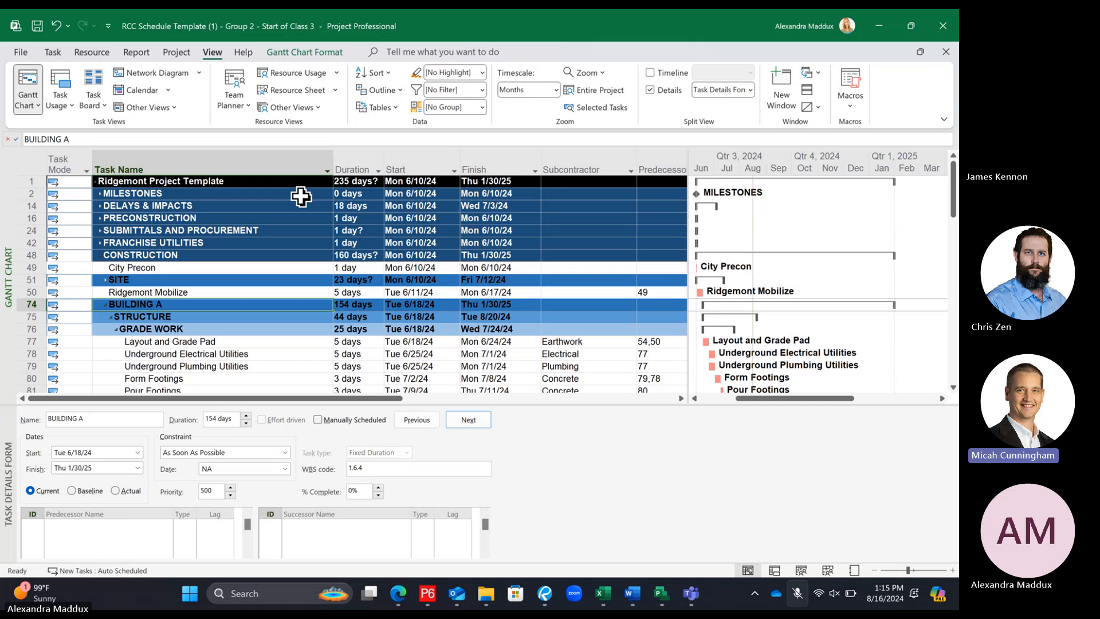
click(231, 242)
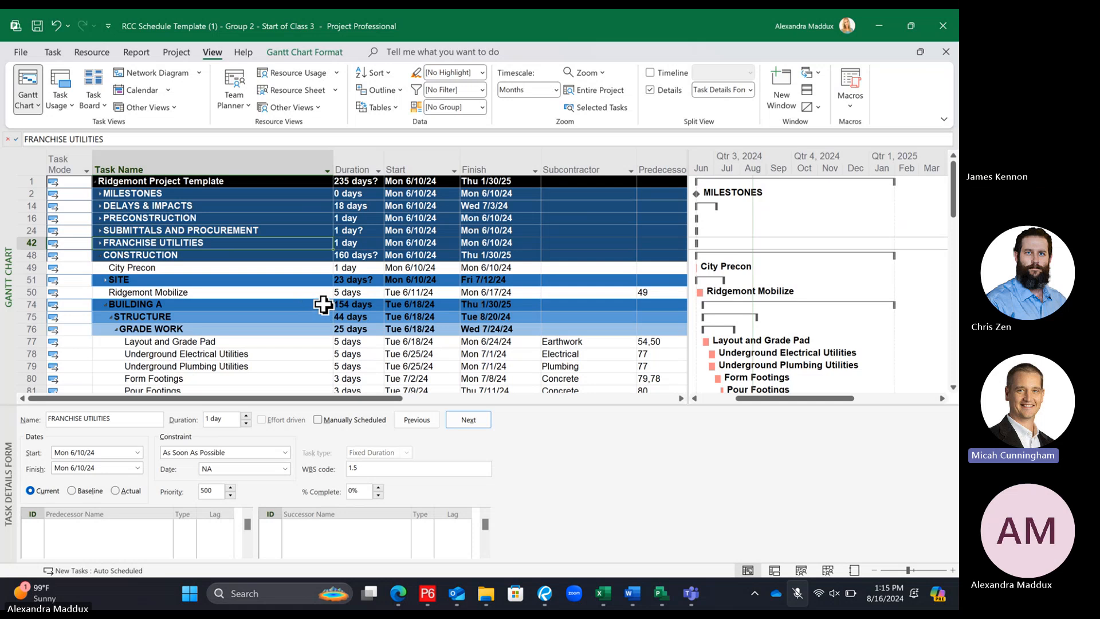
drag(690, 405, 707, 522)
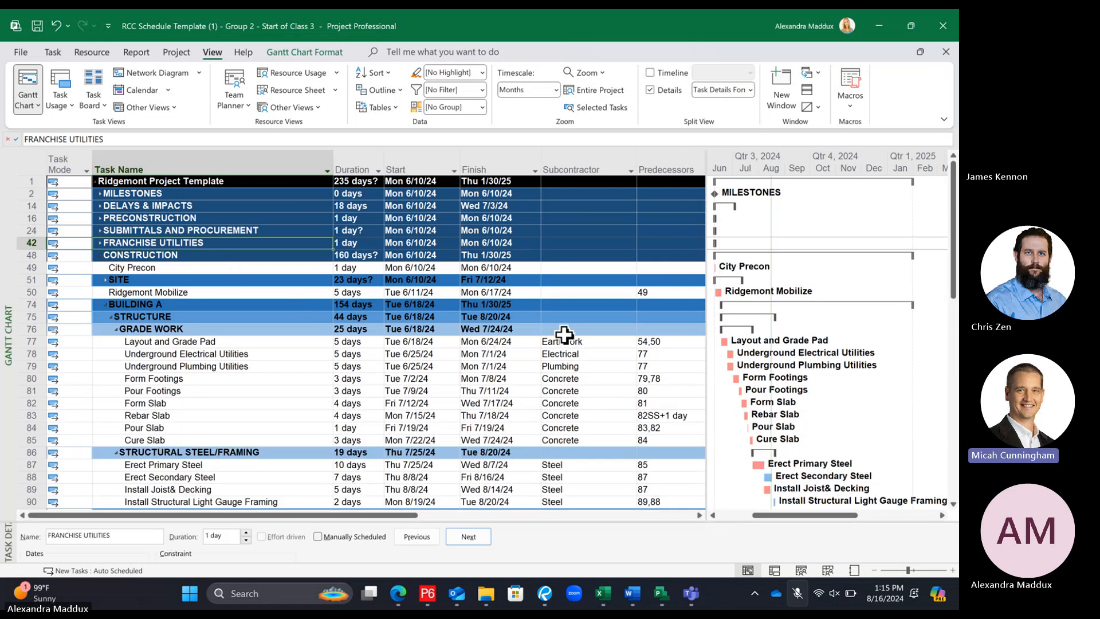
Review the subcontractors and predecessors of the BUILDING A tasks down through FINAL INSPECTIONS
click(622, 351)
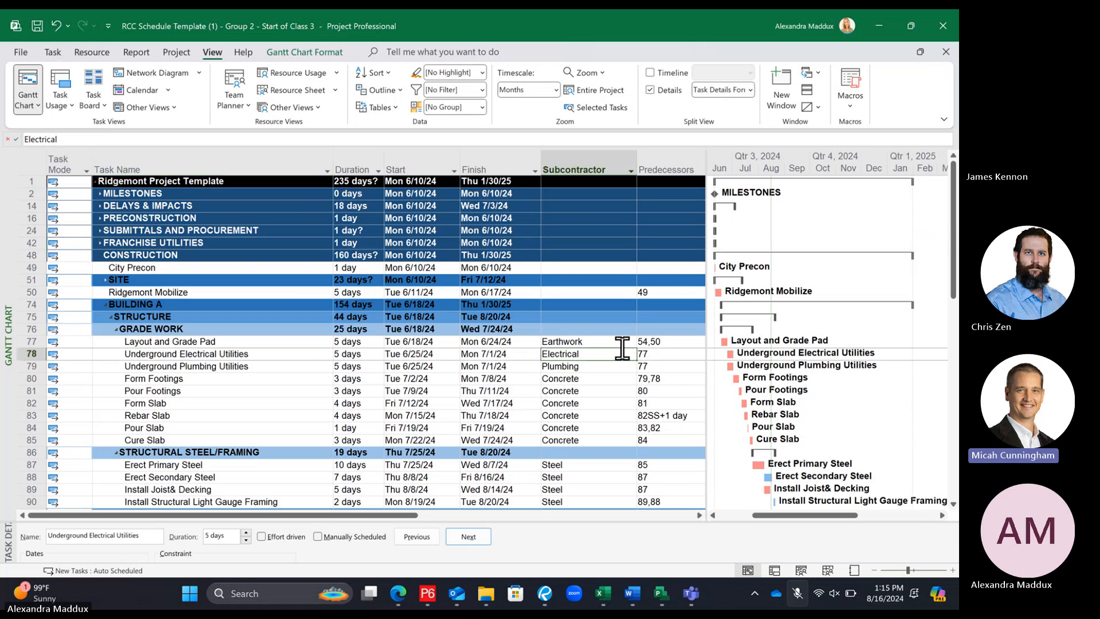
scroll(622, 351, down, 7)
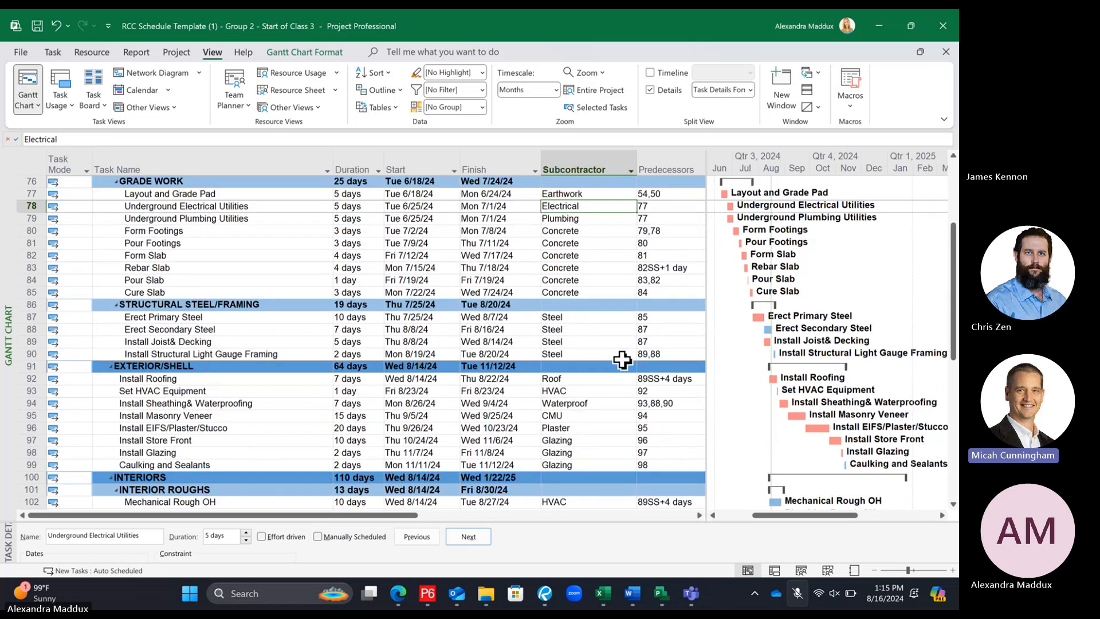
scroll(622, 359, down, 6)
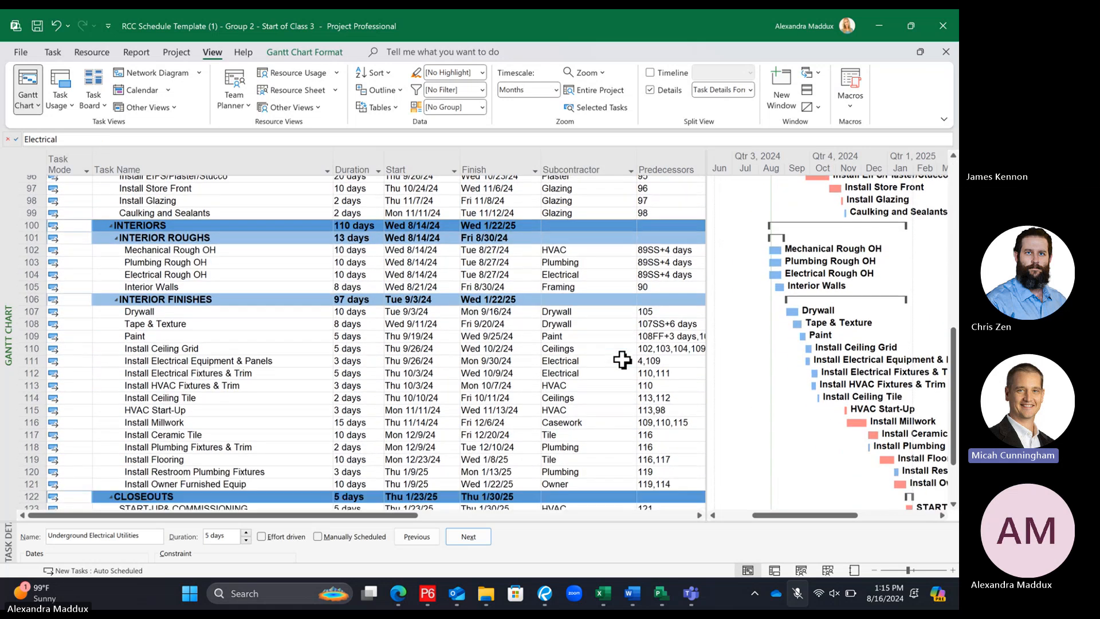
scroll(622, 360, down, 1)
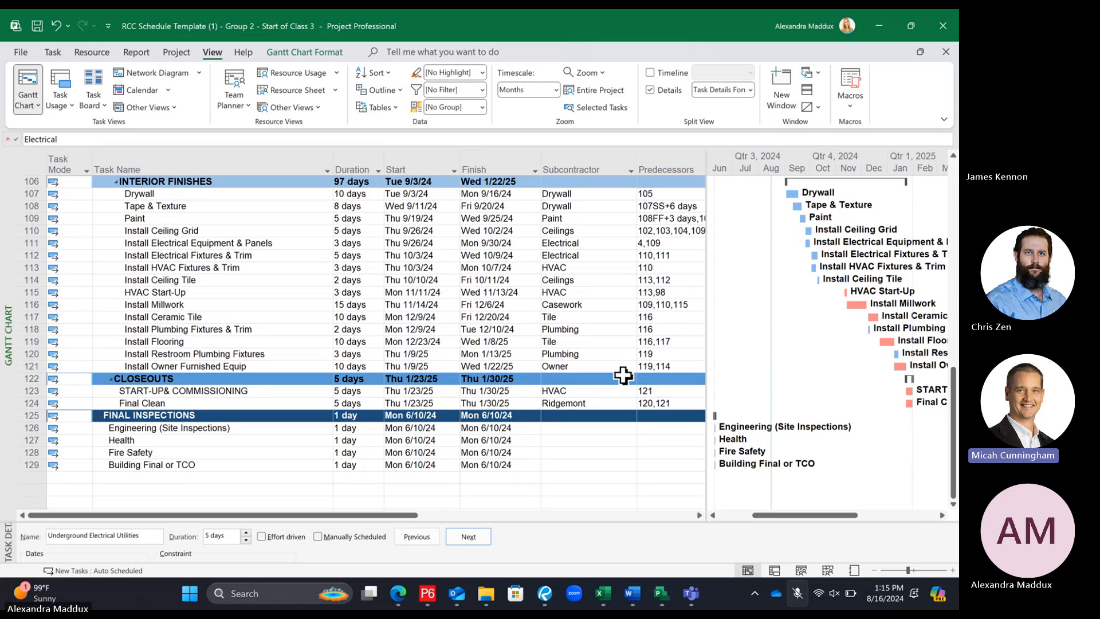
scroll(536, 352, up, 15)
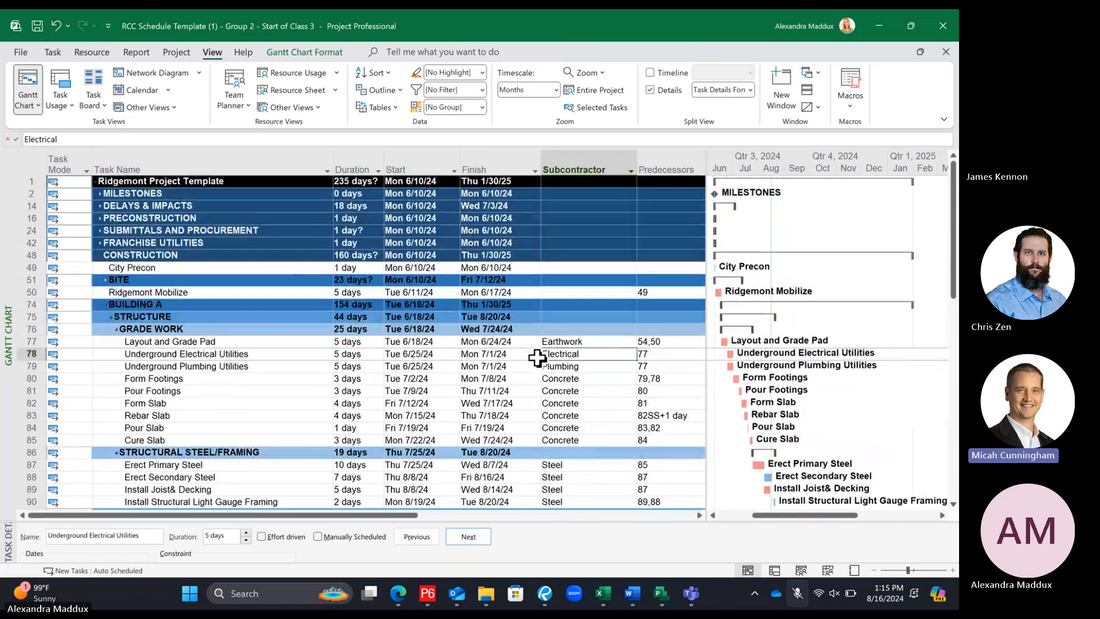
Enlarge the task details form to show dates, constraints and task links, and show the details of City Precon
click(245, 345)
click(258, 293)
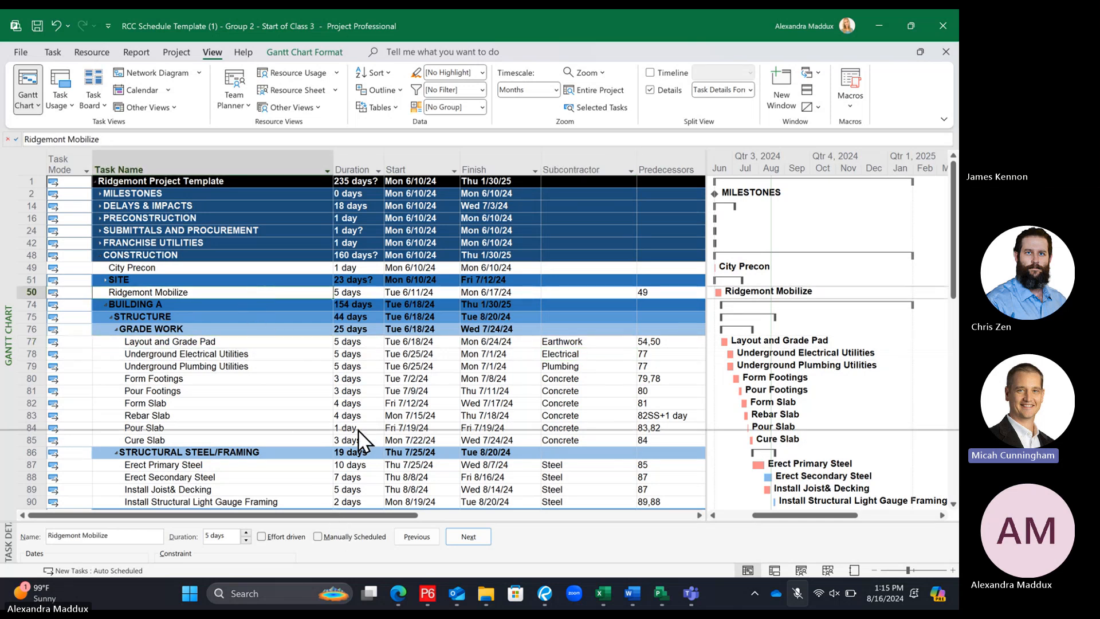
drag(358, 429, 359, 430)
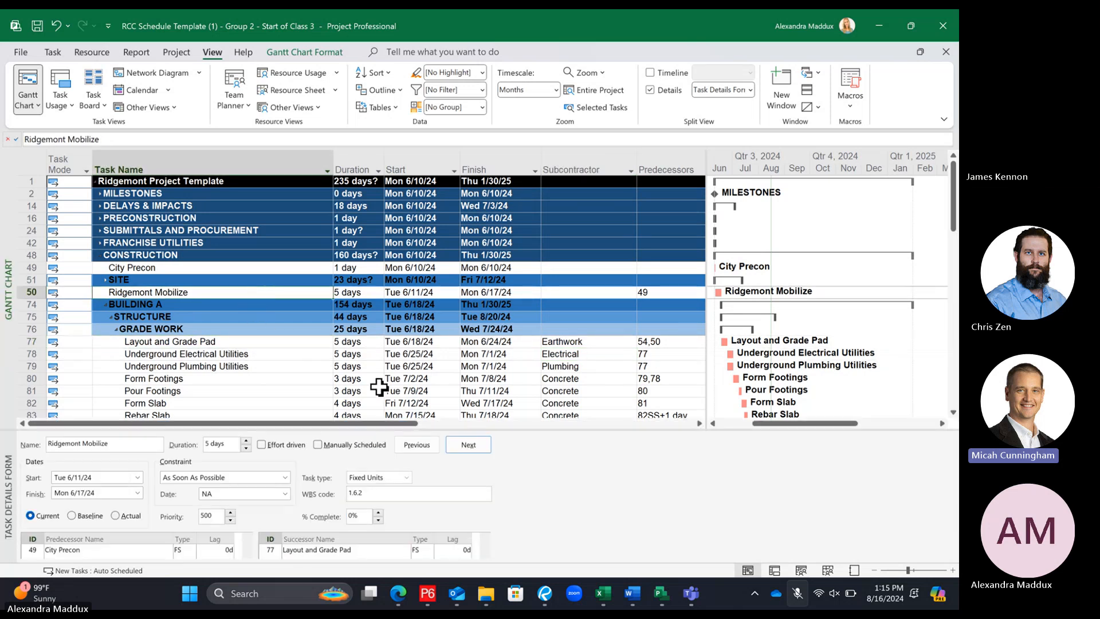
click(279, 268)
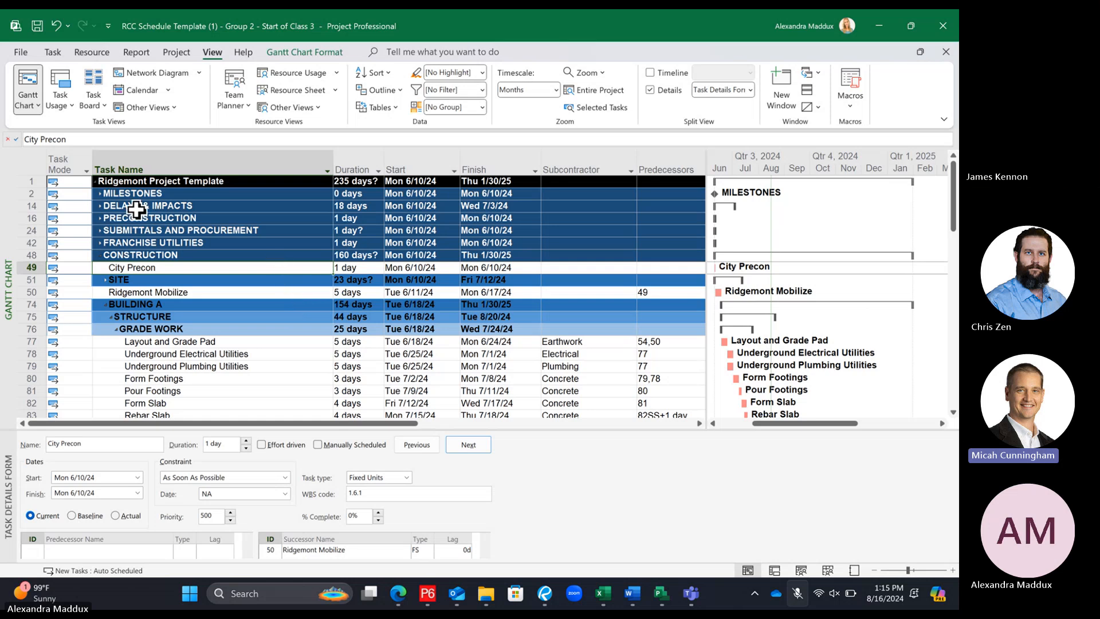
Set the durations of Engineering (Site Inspections), Health, Fire Safety and Building Final or TCO to 5 days each
scroll(251, 340, down, 15)
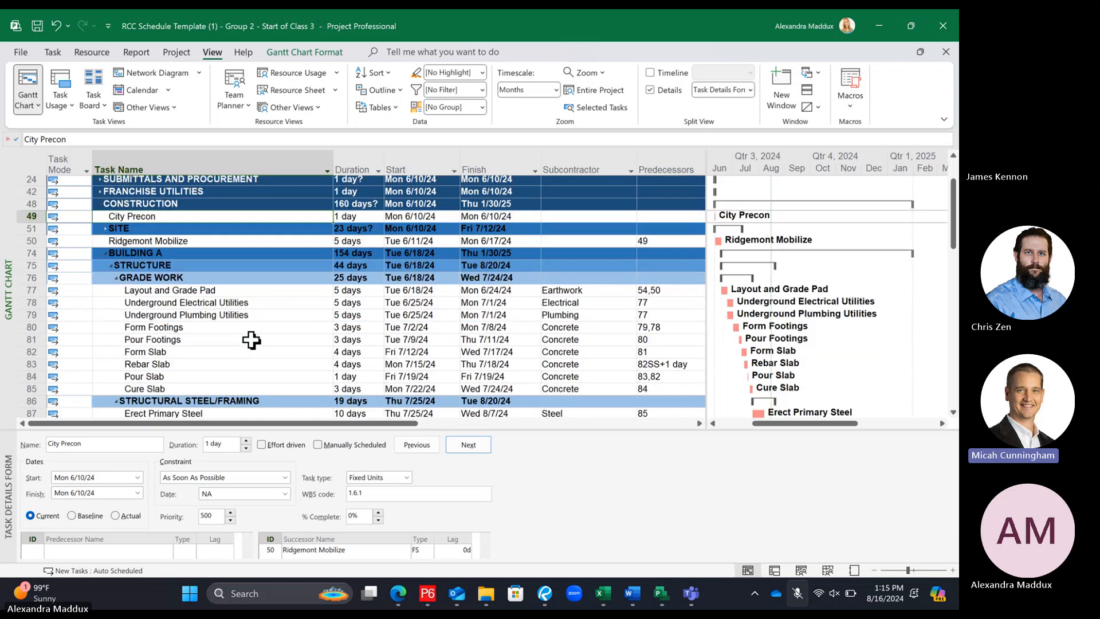
click(246, 344)
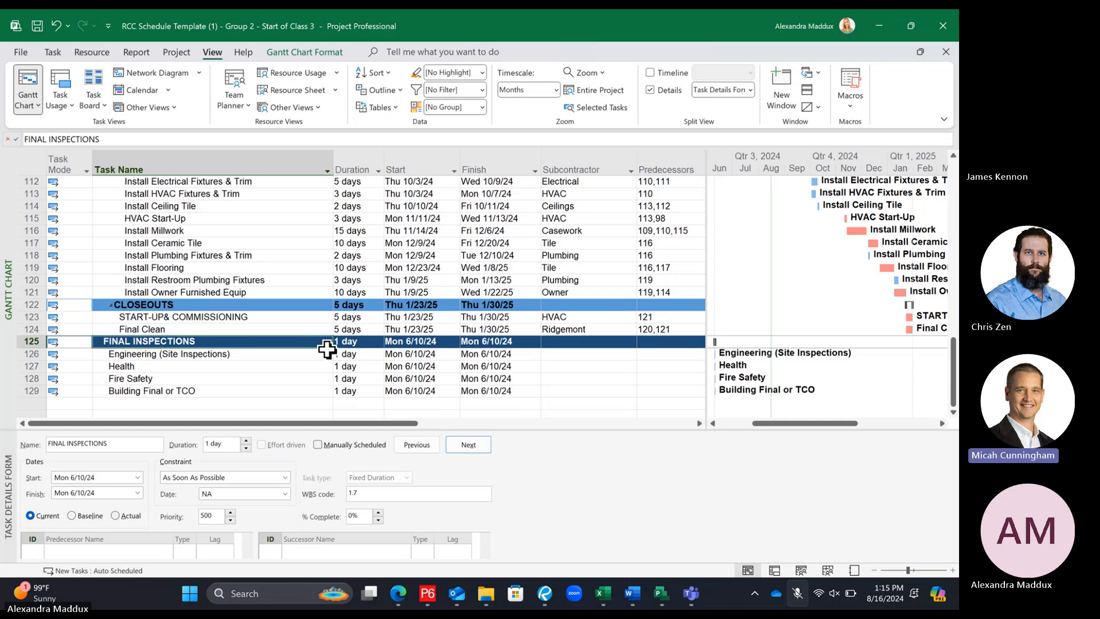
click(275, 358)
click(351, 352)
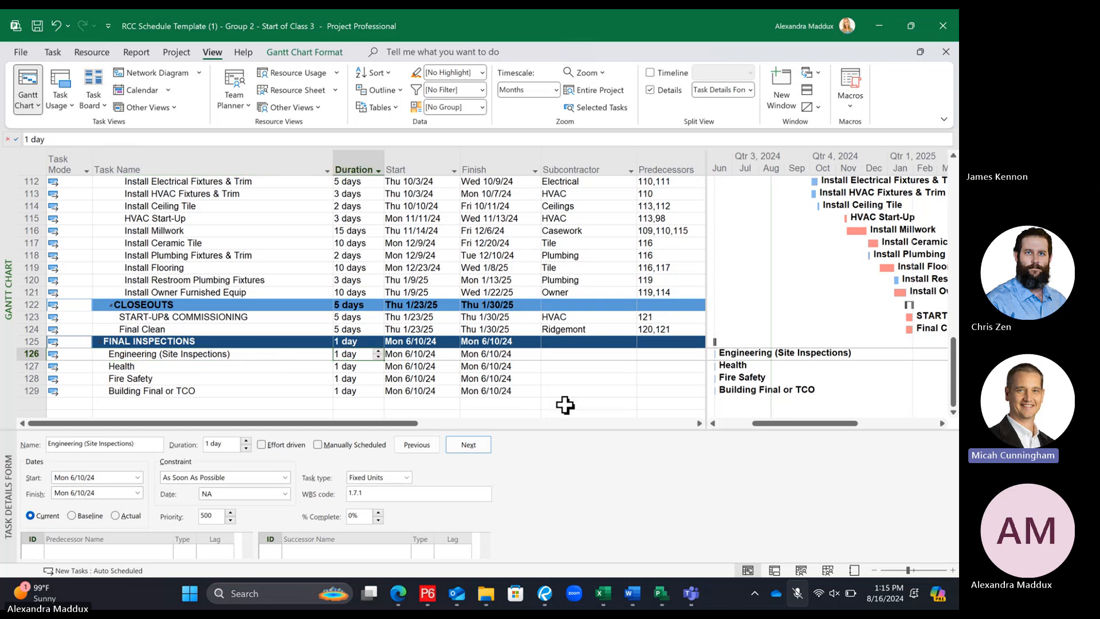
text(5)
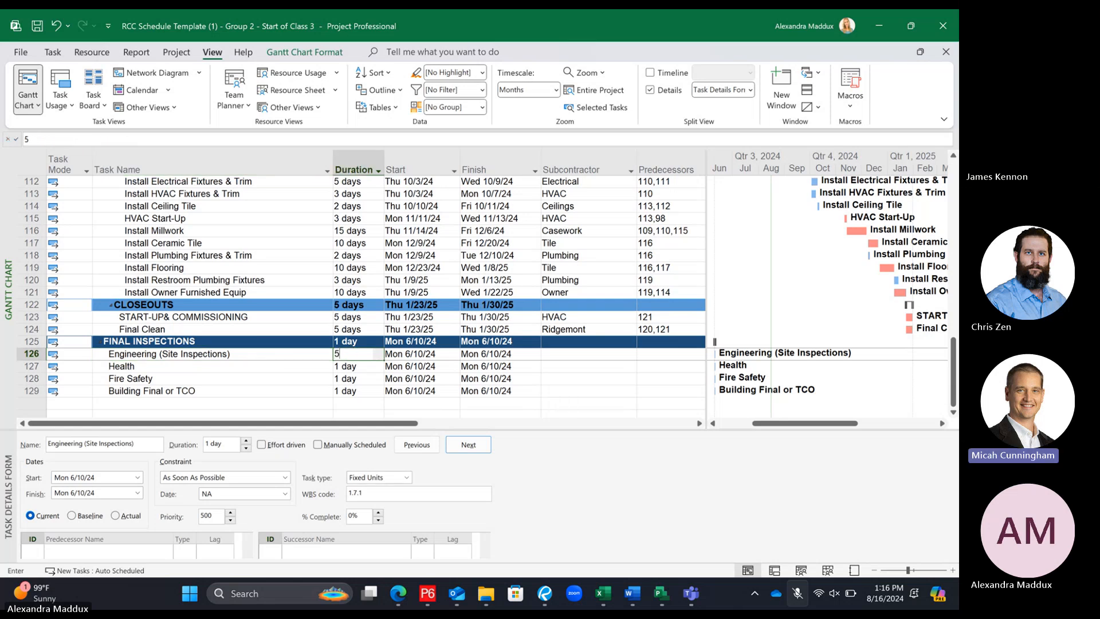
key(Return)
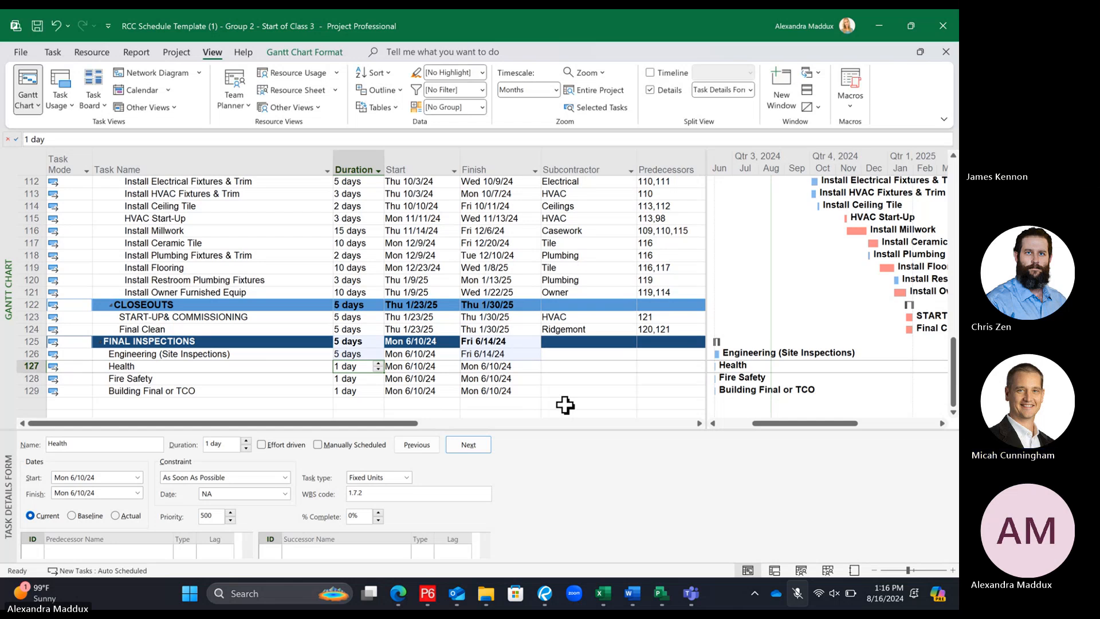
text(5)
key(Return)
text(5)
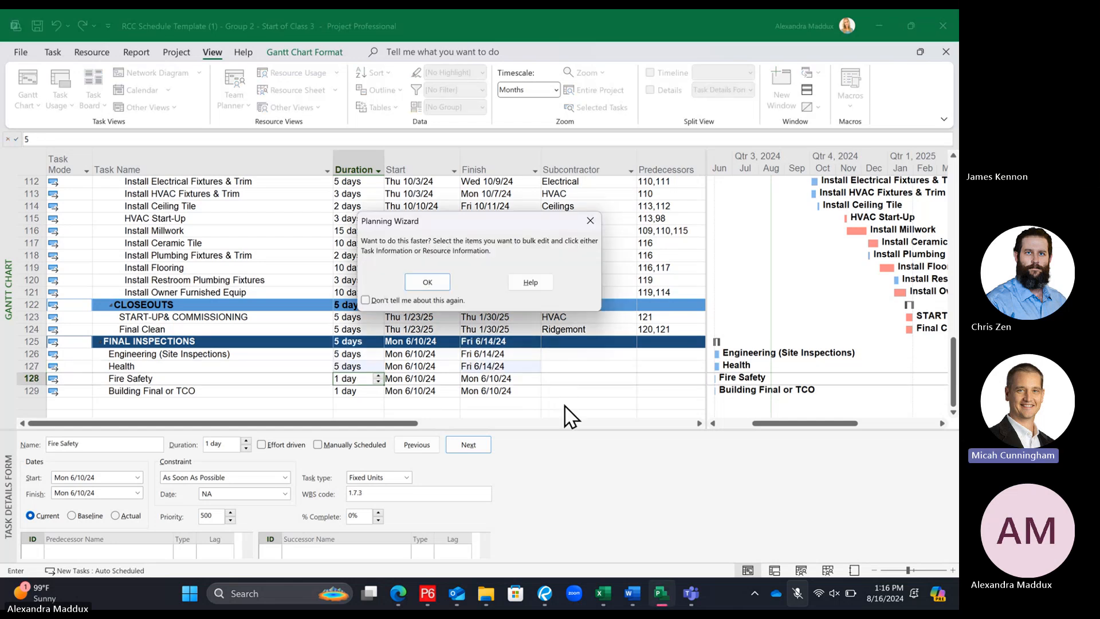
key(Return)
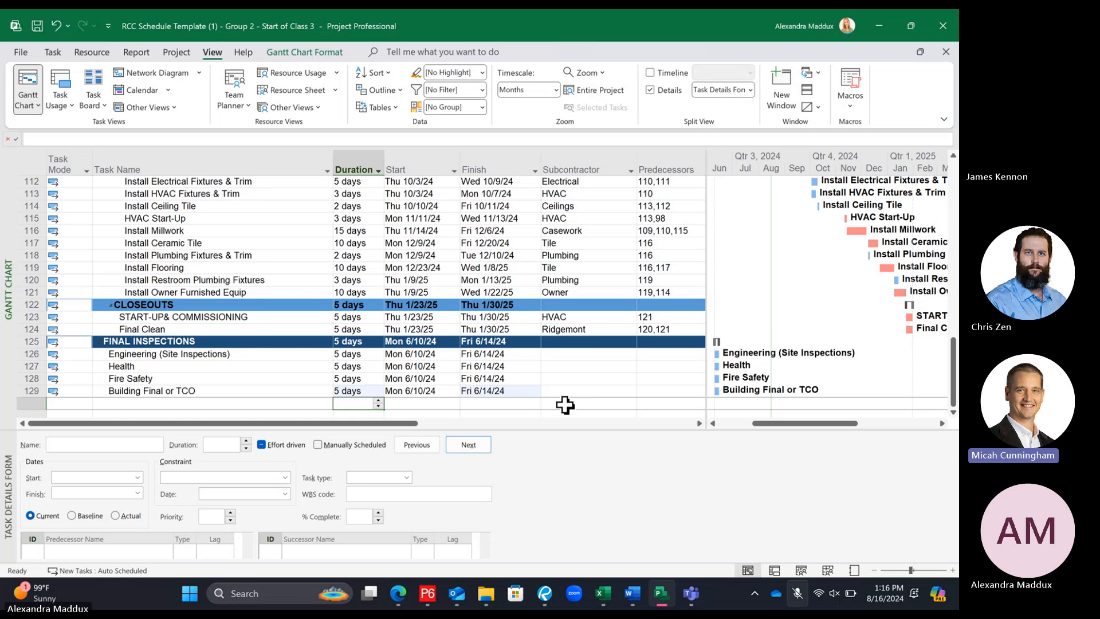
Link Engineering (Site Inspections) to Building Final or TCO as its predecessor
click(269, 353)
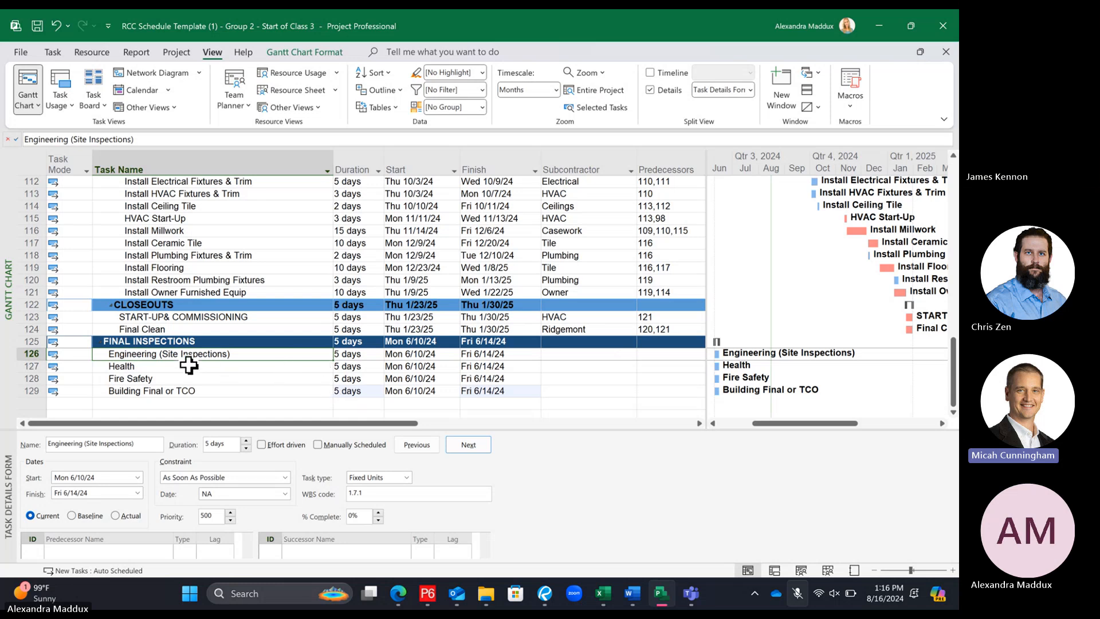
click(172, 391)
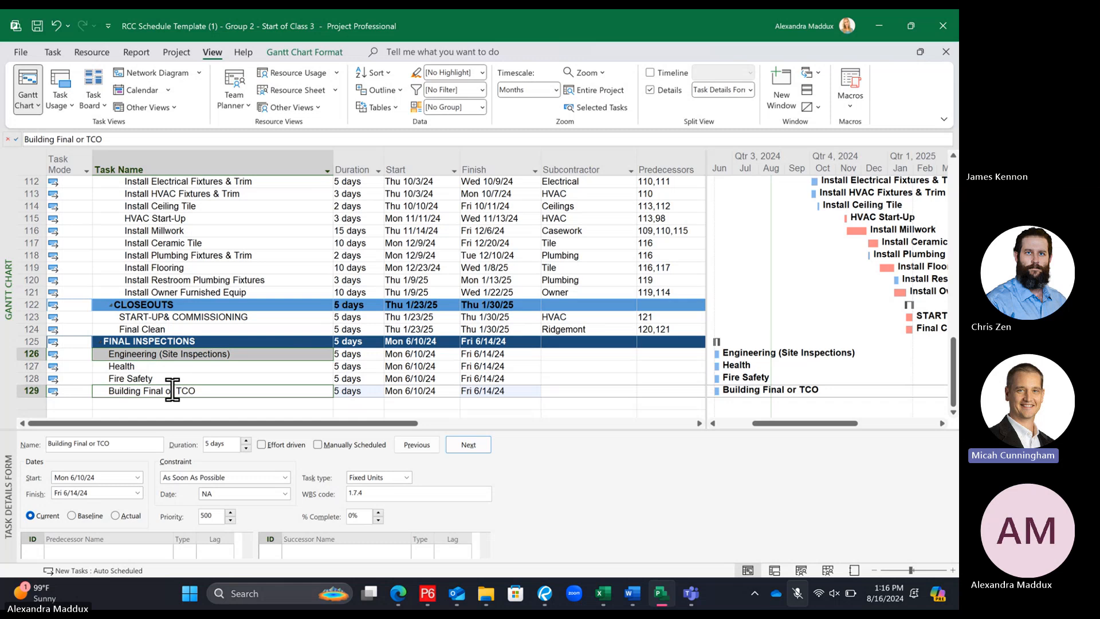
click(172, 378)
click(166, 355)
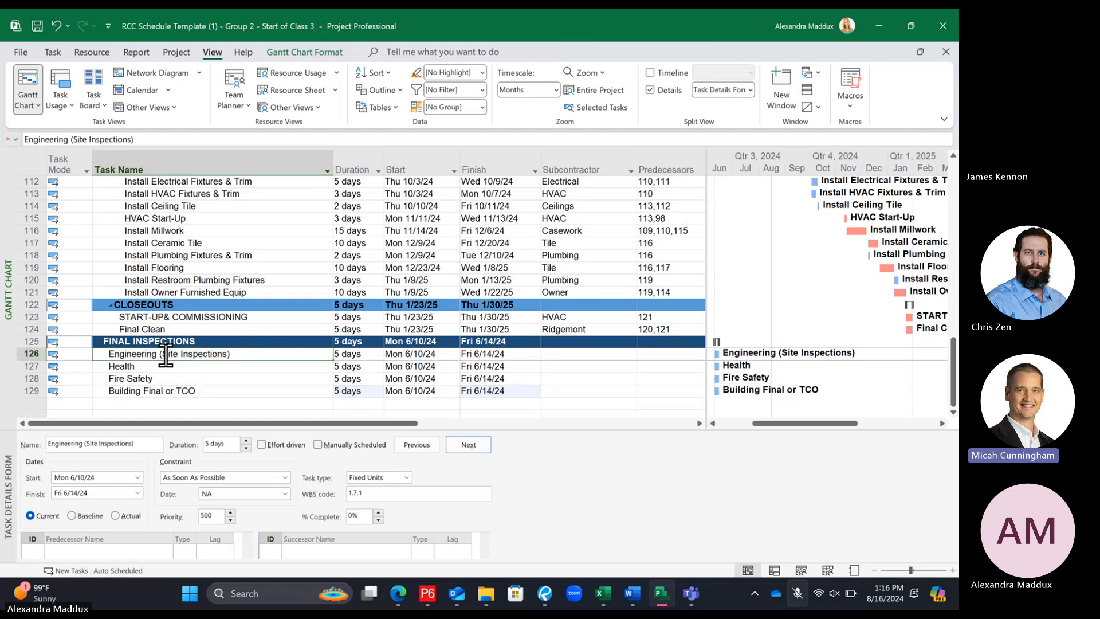
ctrl+click(174, 390)
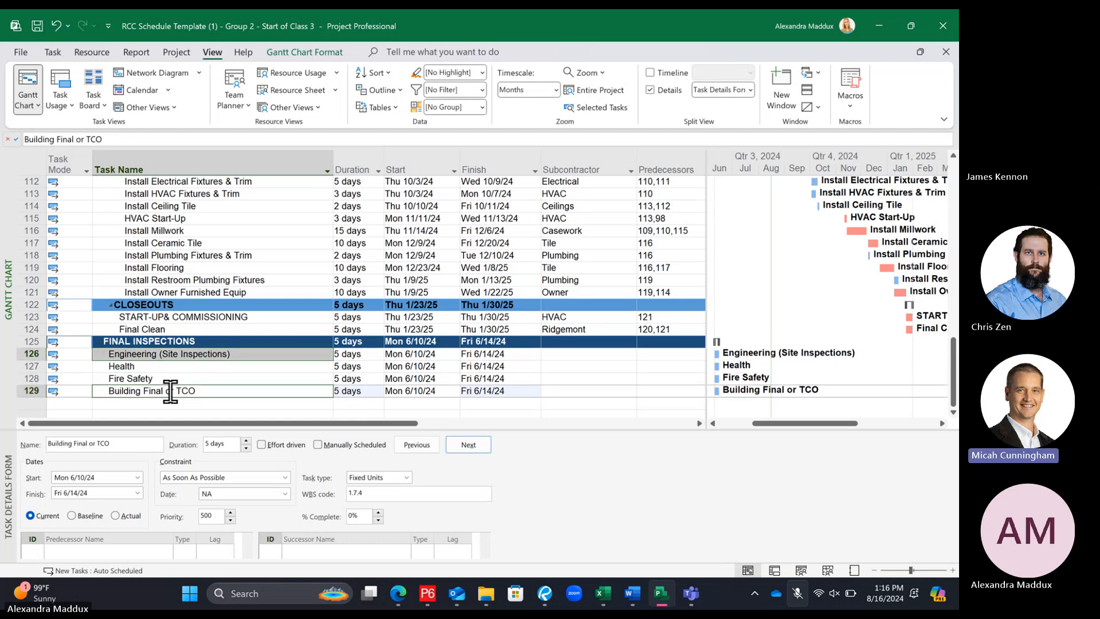
click(52, 52)
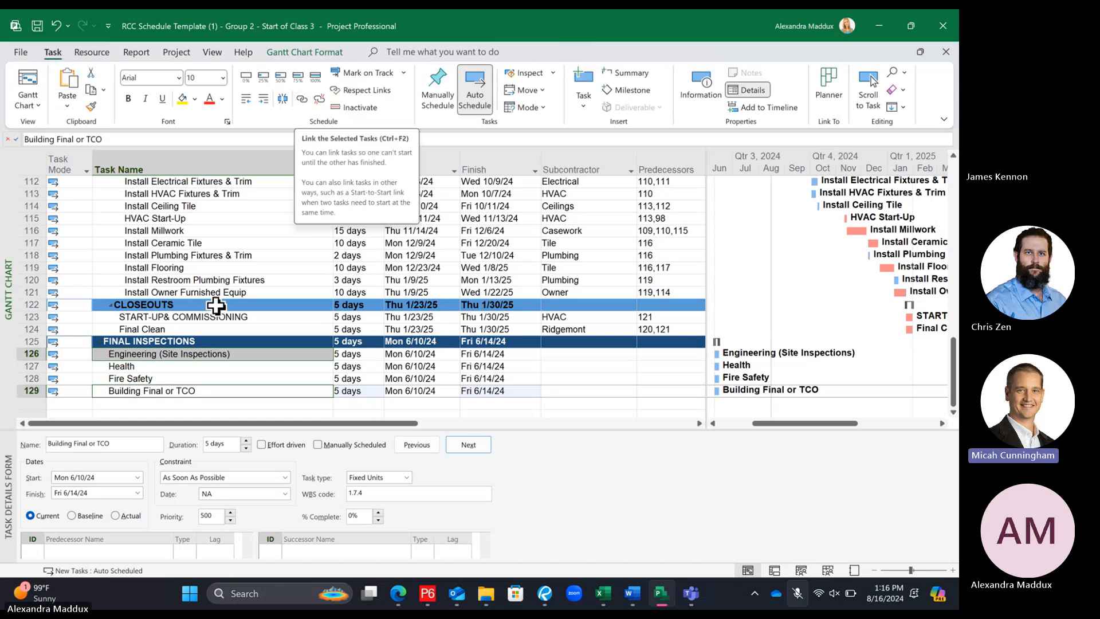
click(189, 355)
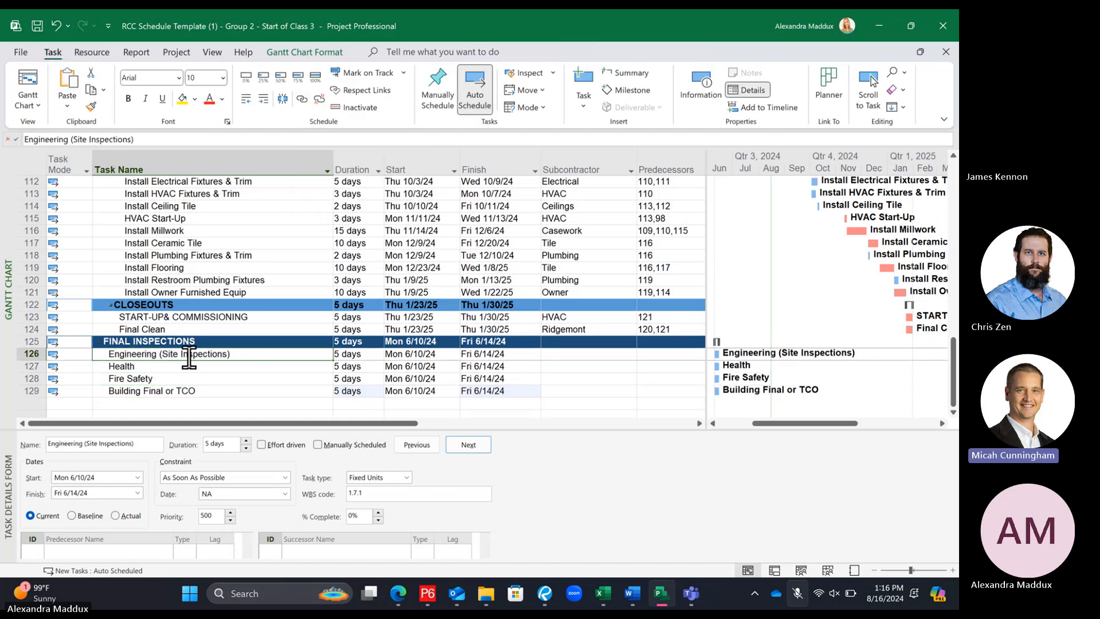
ctrl+click(193, 393)
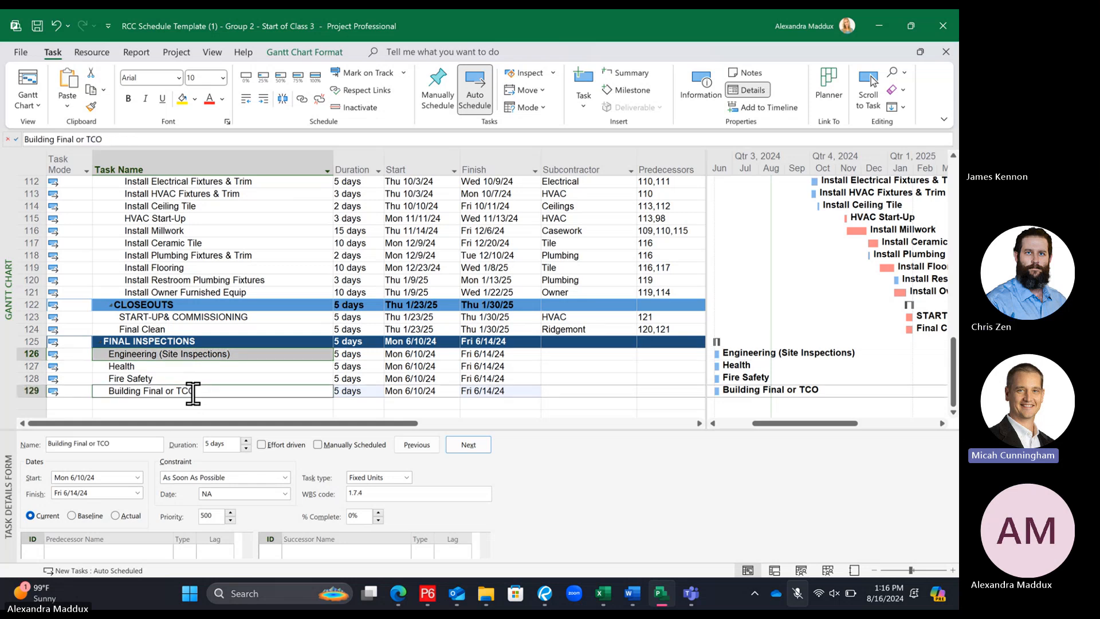
click(301, 98)
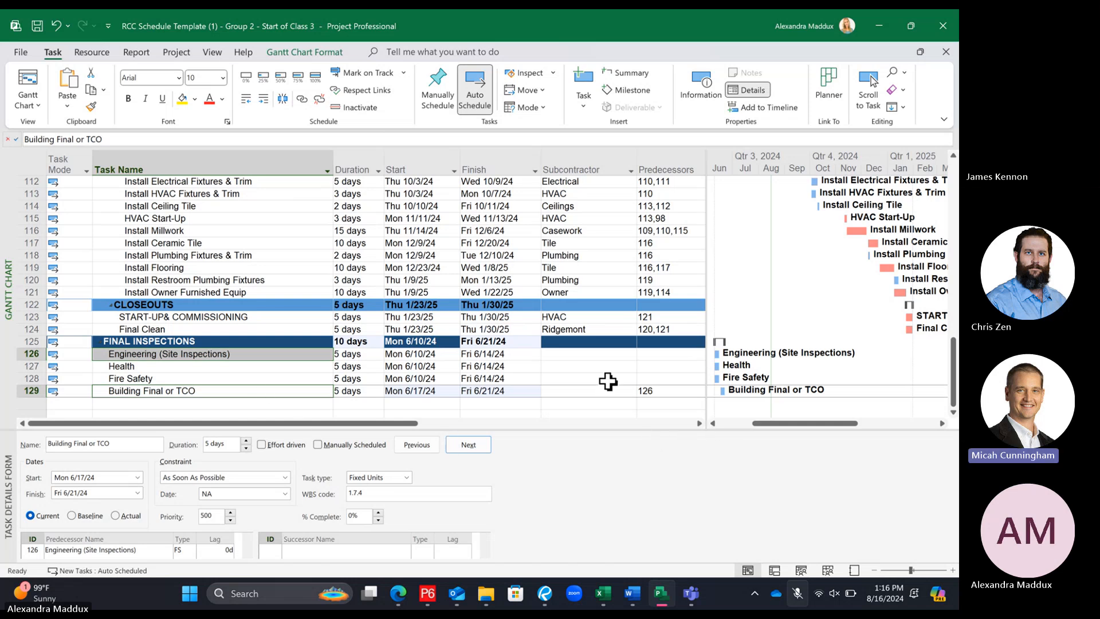
Widen the task table over the Gantt chart so both the Predecessors and Successors columns are displayed
click(668, 365)
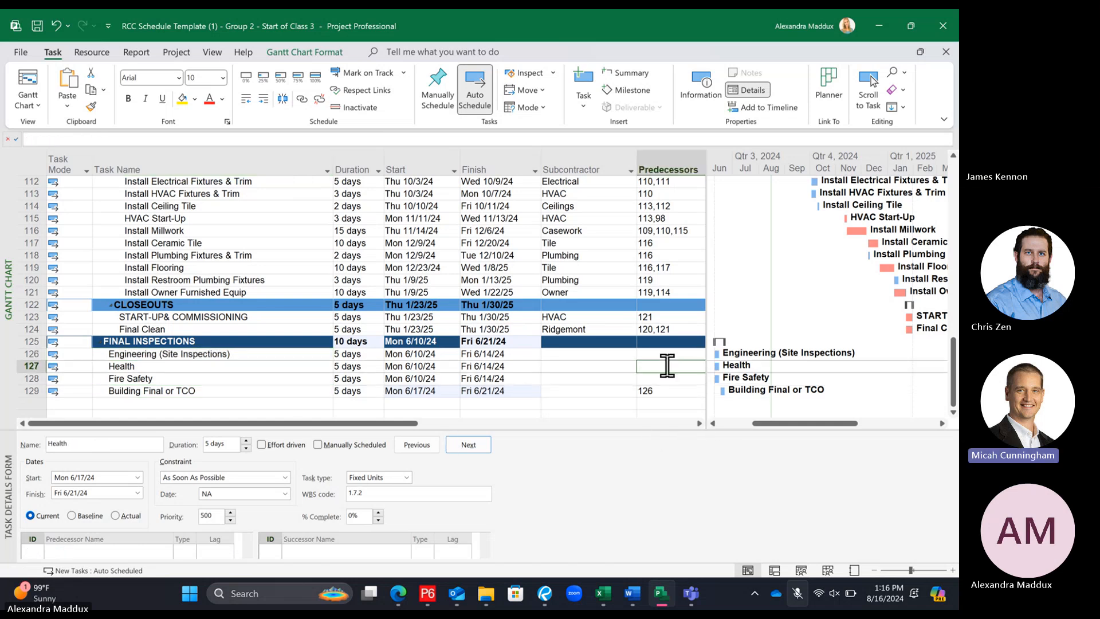
drag(704, 355, 425, 388)
key(ctrl+c)
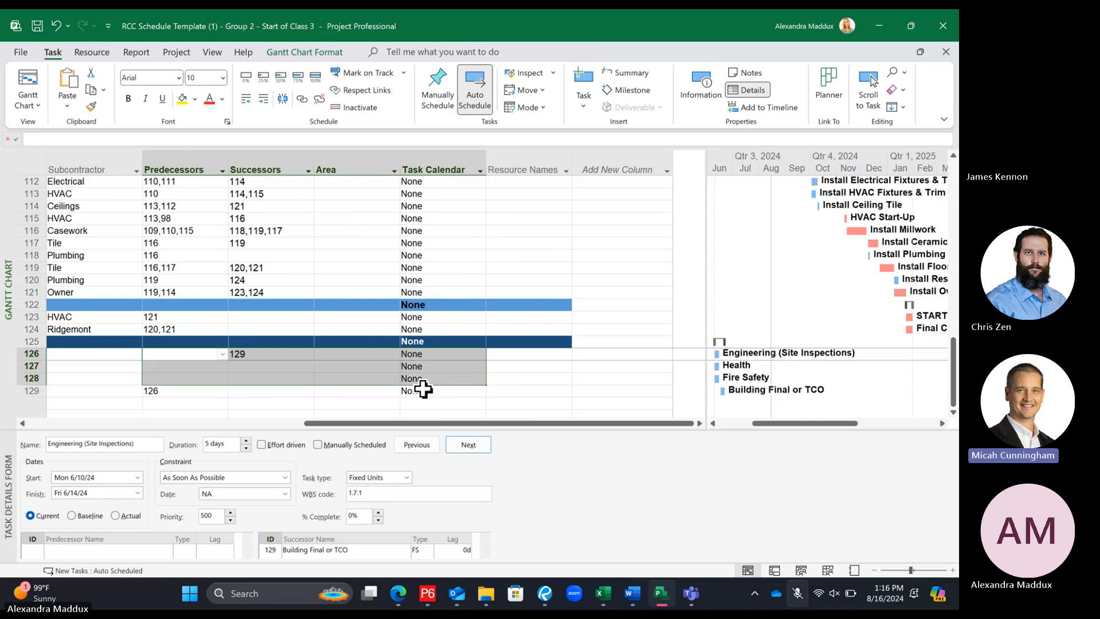
drag(349, 422, 73, 422)
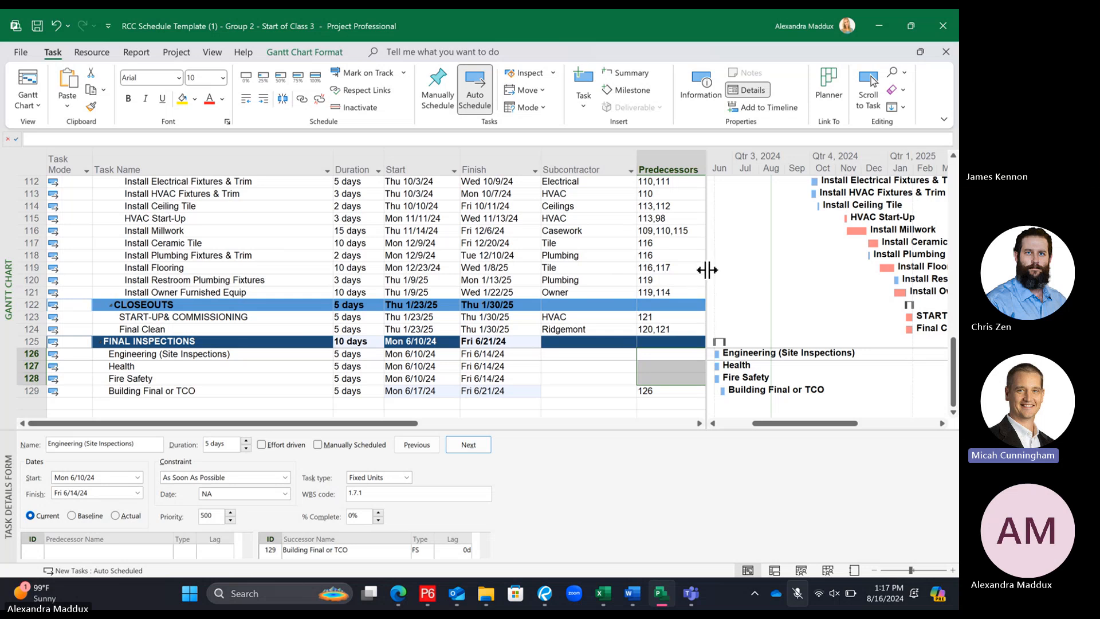
drag(706, 263, 861, 298)
Copy successor 129 from Engineering (Site Inspections) to the Health inspection task
click(761, 381)
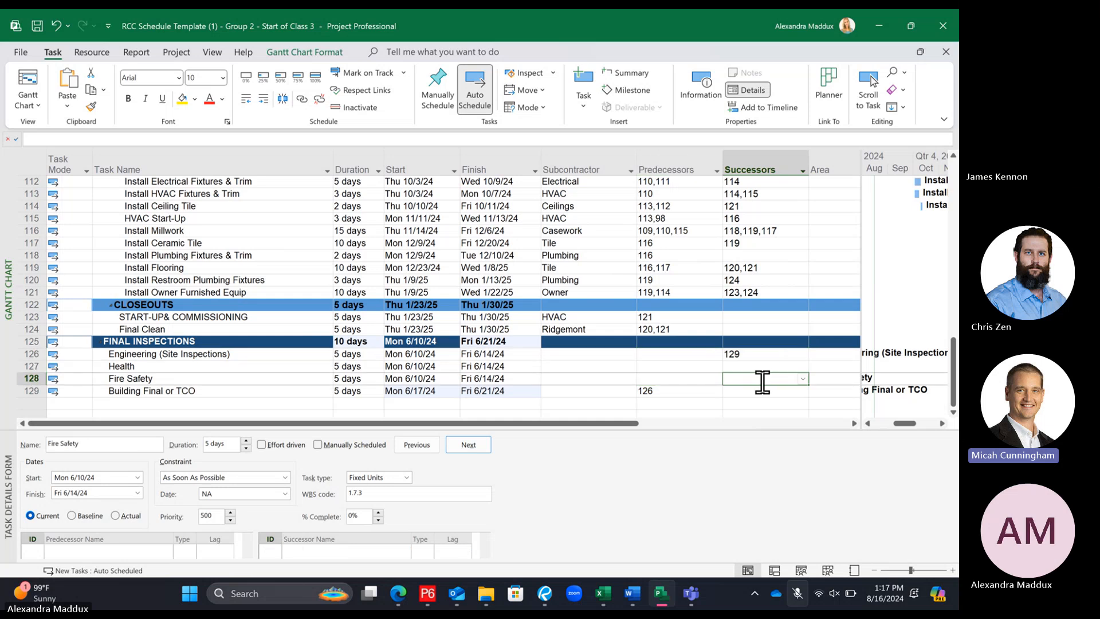
click(763, 354)
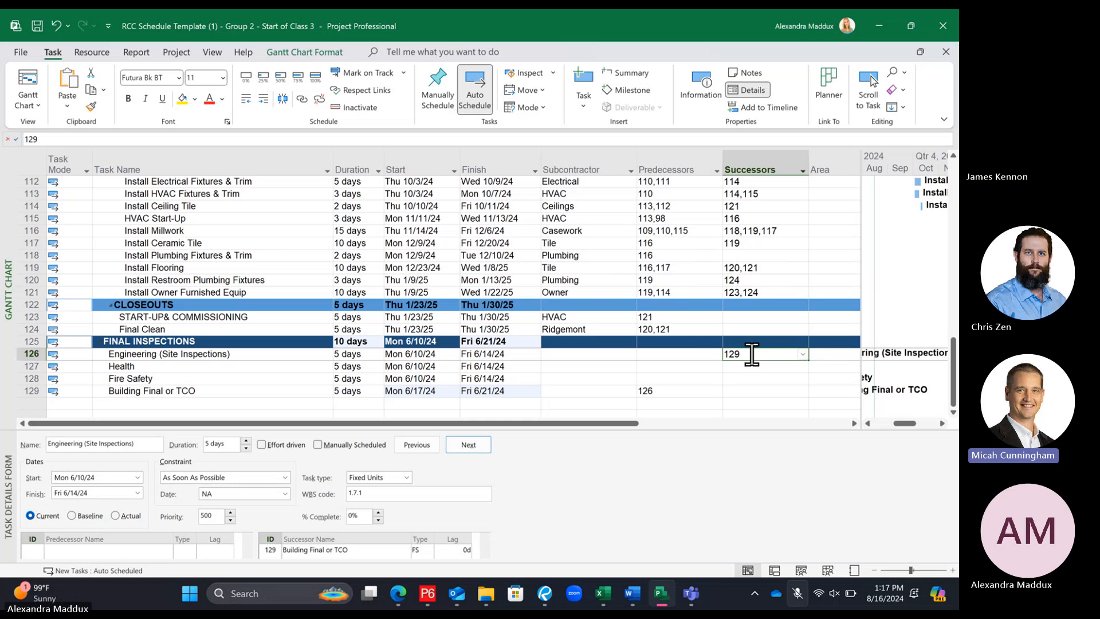
right_click(752, 354)
click(785, 261)
right_click(751, 367)
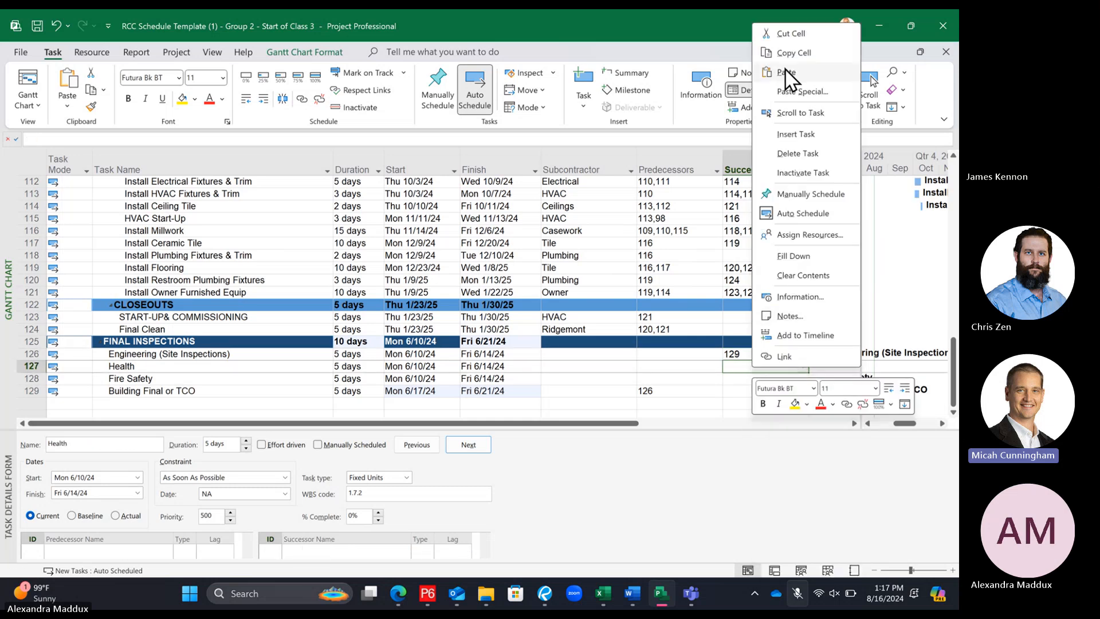
click(787, 73)
key(Down)
key(Down)
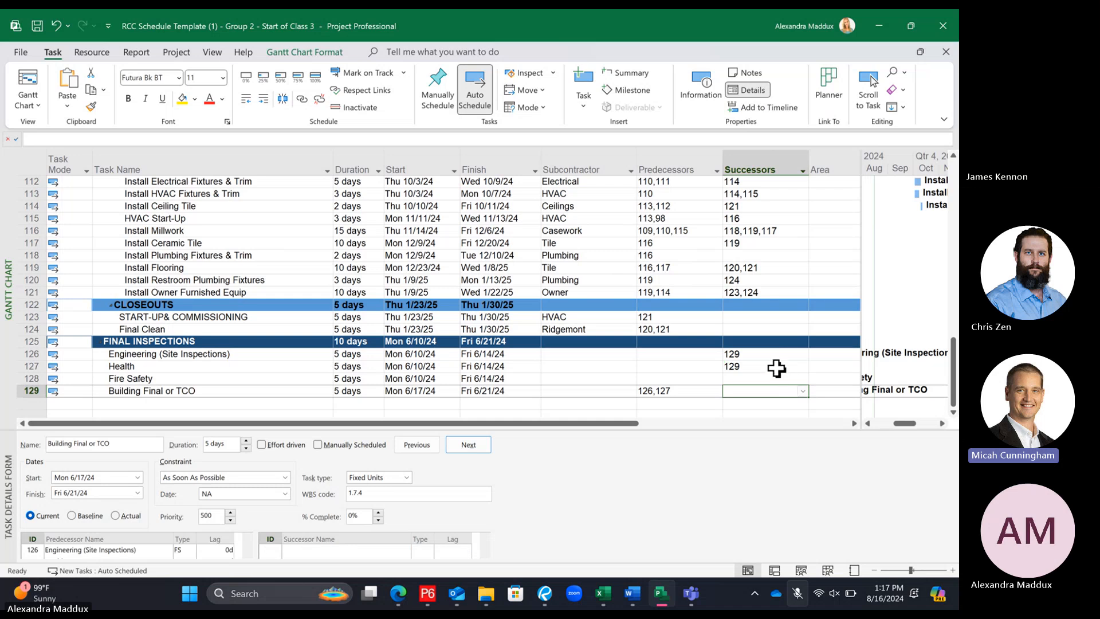
click(776, 367)
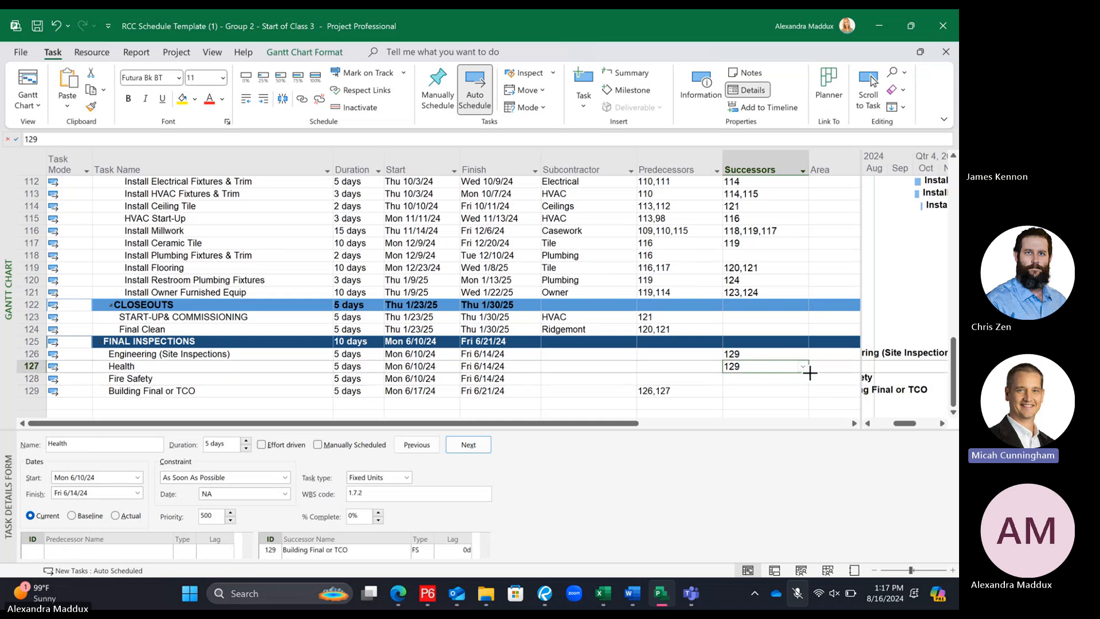
Fill successor 129 down from Health to Fire Safety and narrow the task table to show more of the Gantt chart
drag(808, 372, 810, 382)
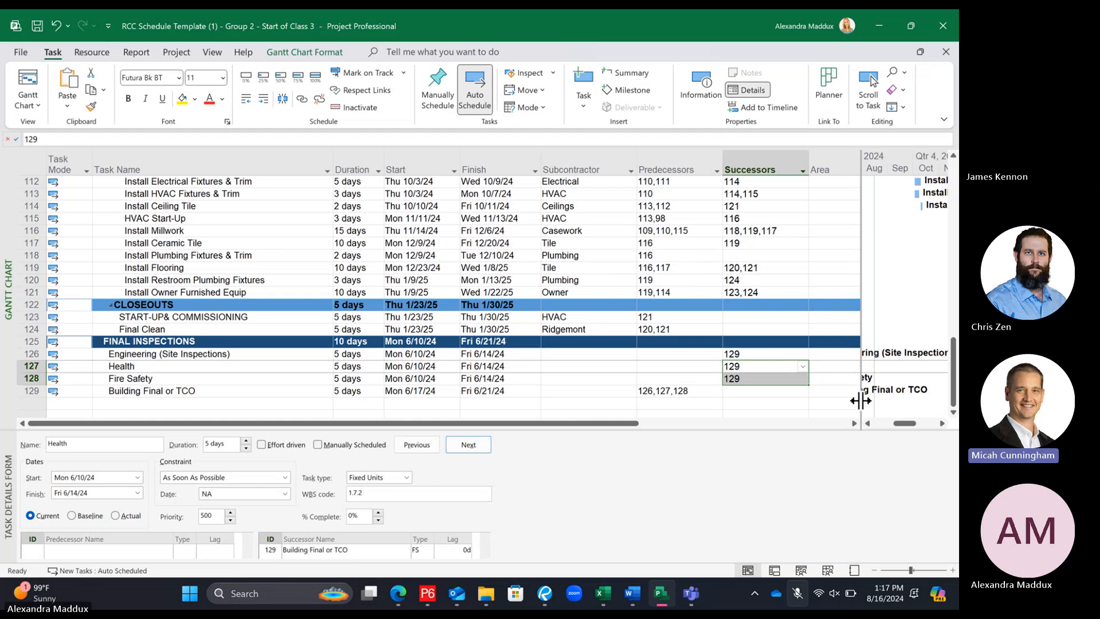
drag(860, 394, 814, 402)
click(820, 423)
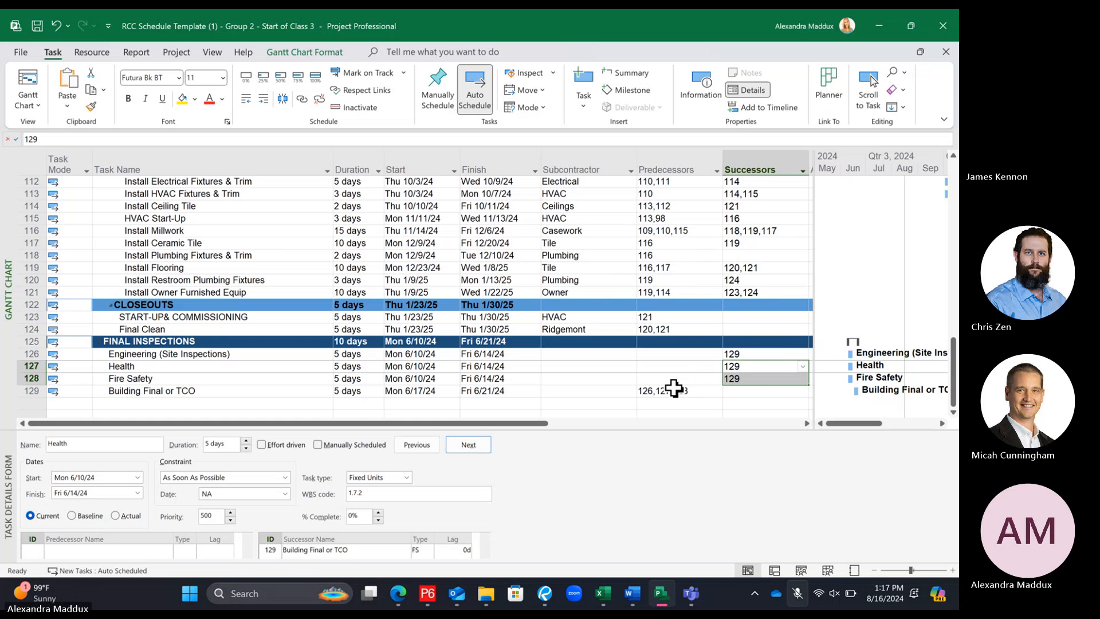
Clear the successors of Health and Fire Safety and copy successor 129 from Engineering (Site Inspections) to Health
key(Delete)
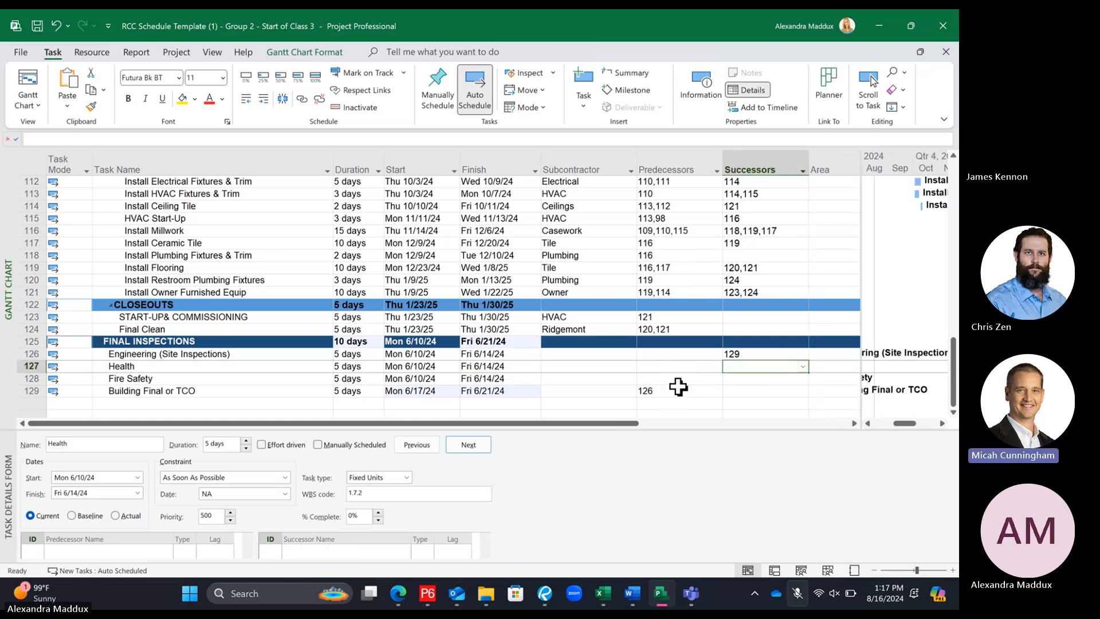
click(719, 381)
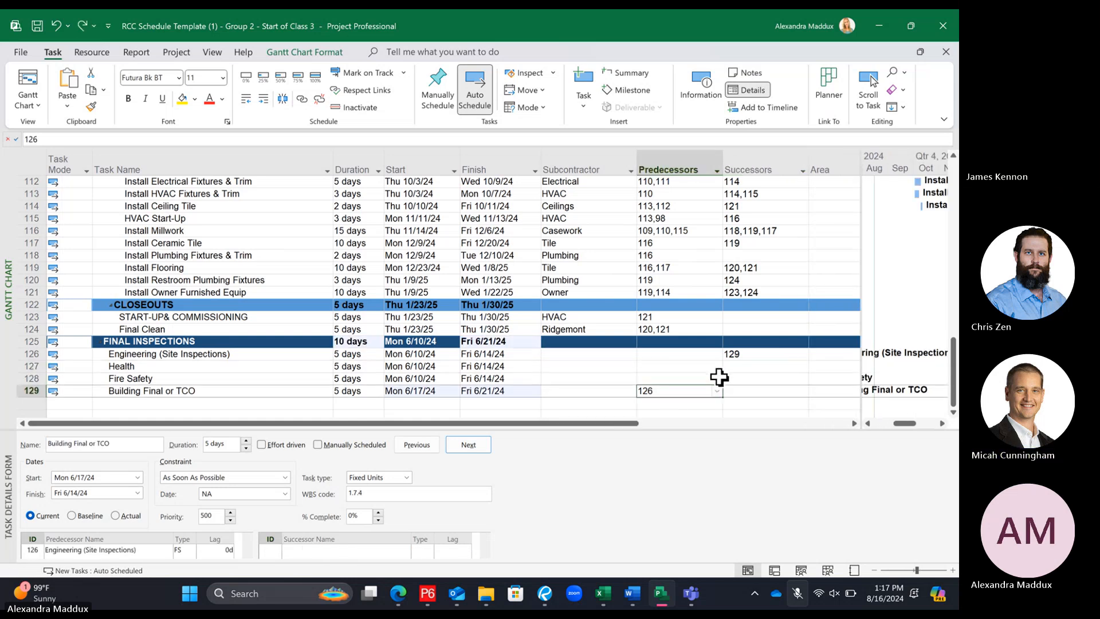
right_click(756, 354)
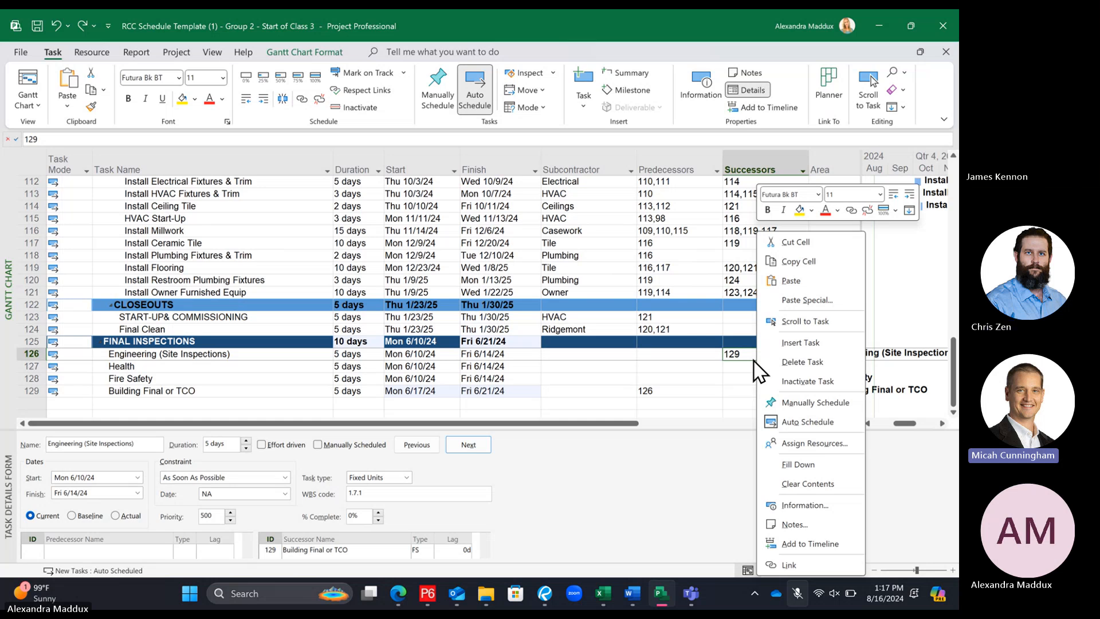
click(794, 257)
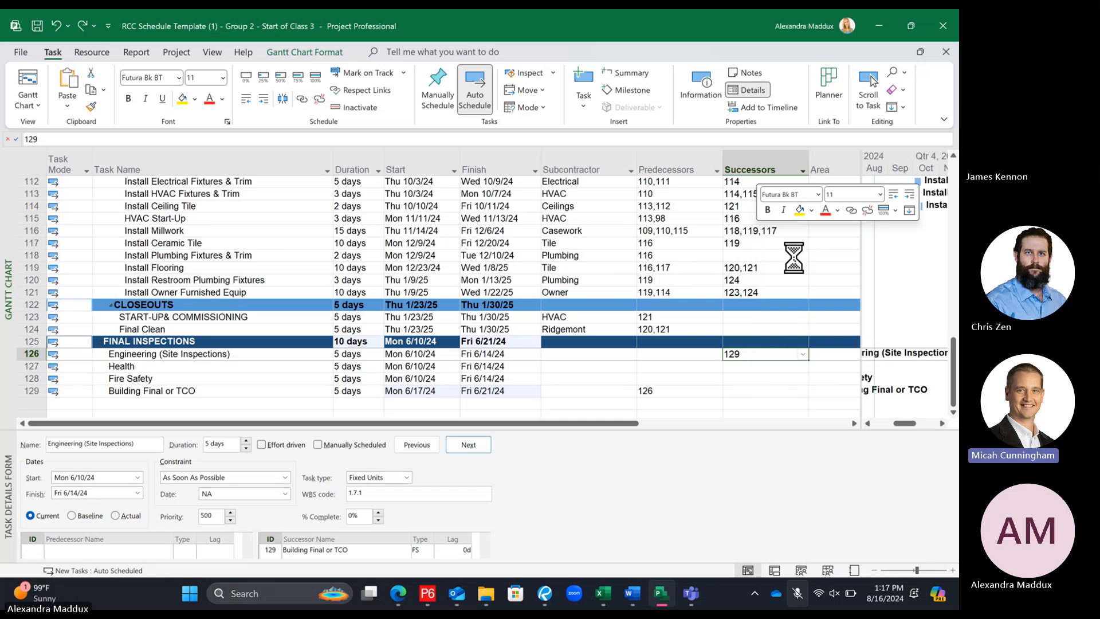
right_click(752, 367)
click(794, 255)
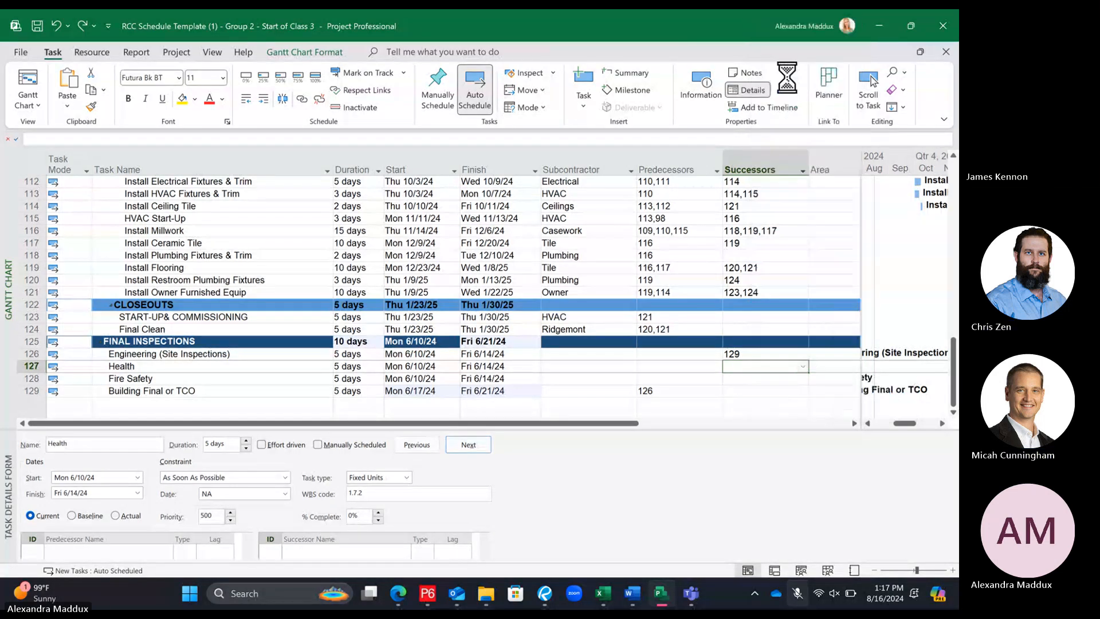
click(736, 318)
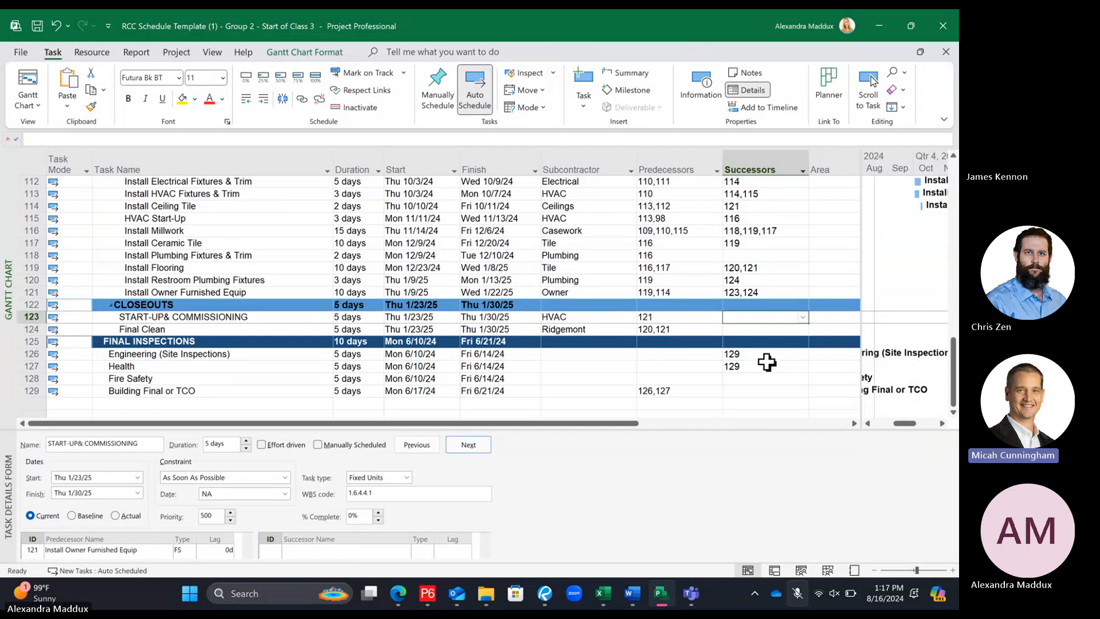
Fill the Health task's successor 129 down to the Fire Safety task
click(758, 365)
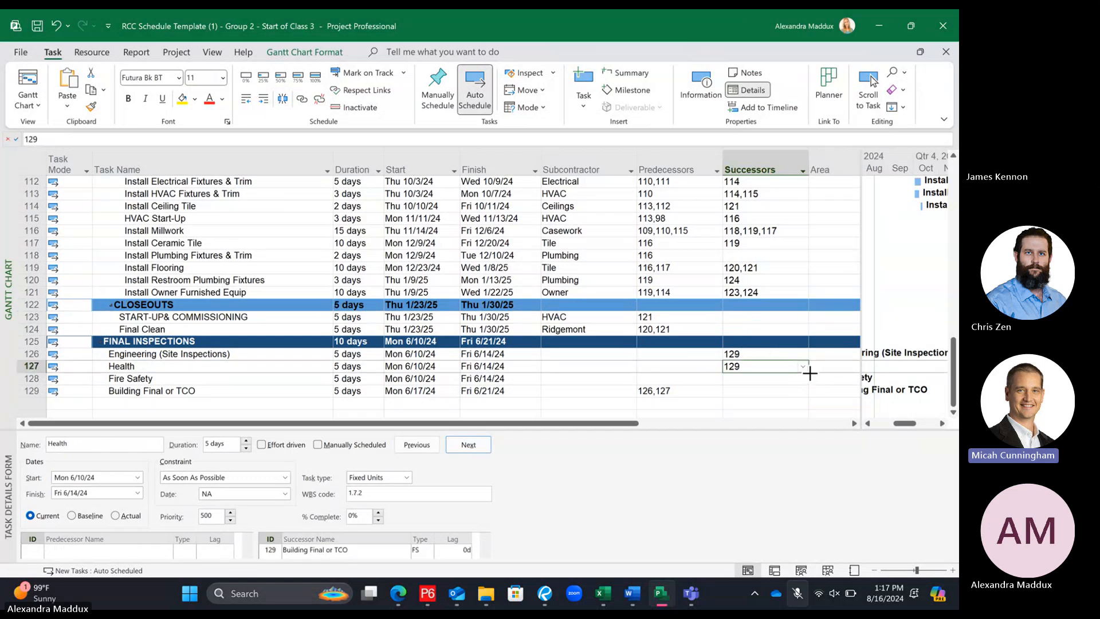
drag(810, 373, 805, 382)
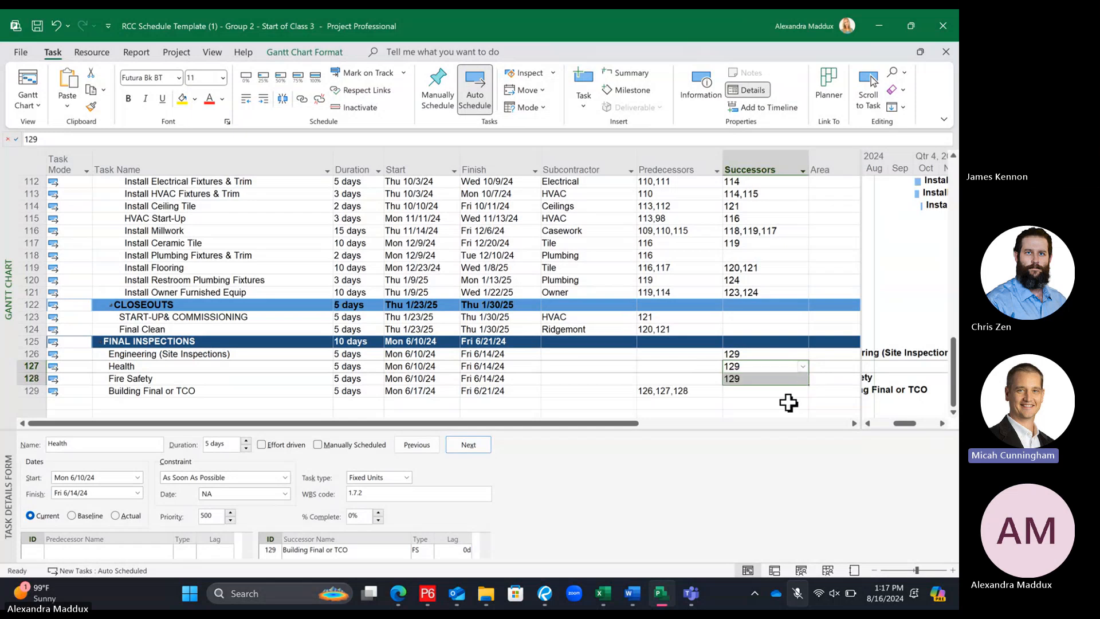
click(789, 403)
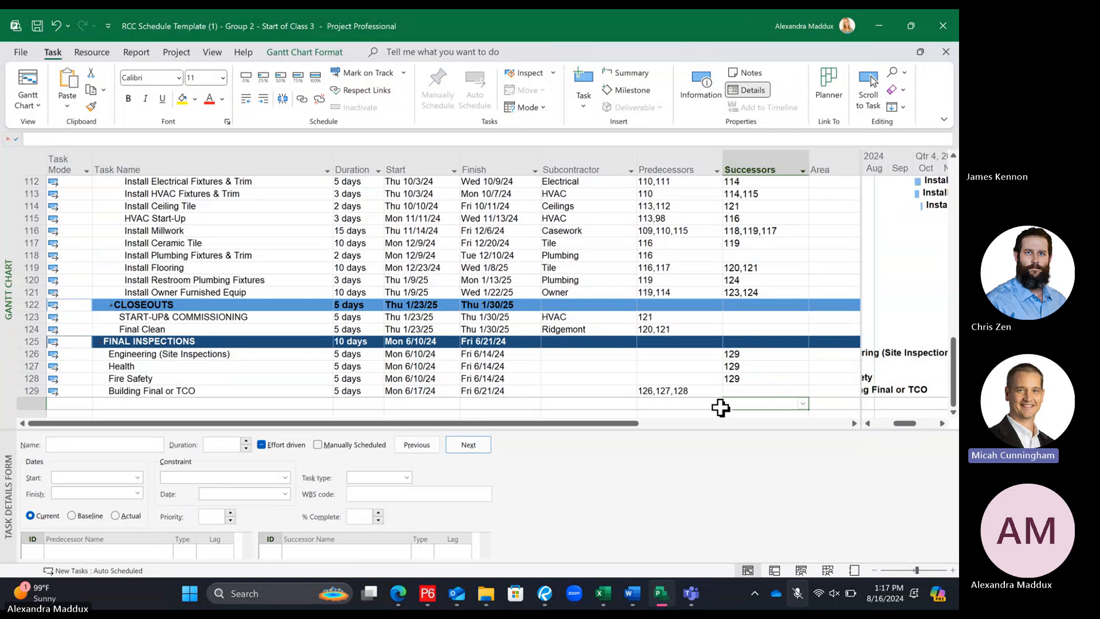
Clear the successors of the Health and Fire Safety tasks
drag(734, 367, 744, 378)
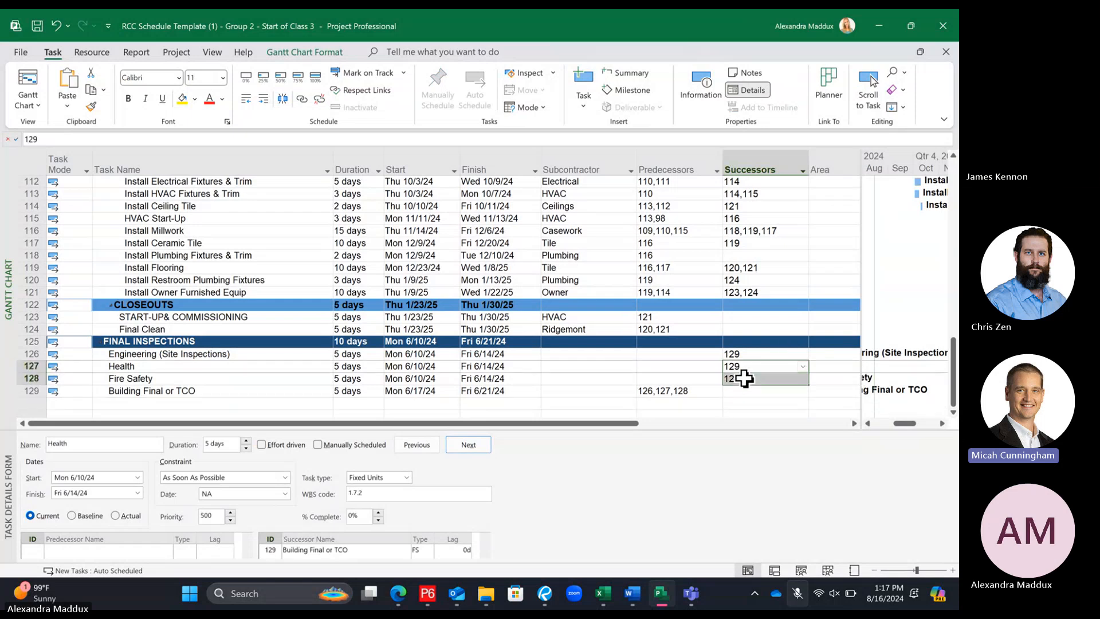
key(Delete)
click(867, 423)
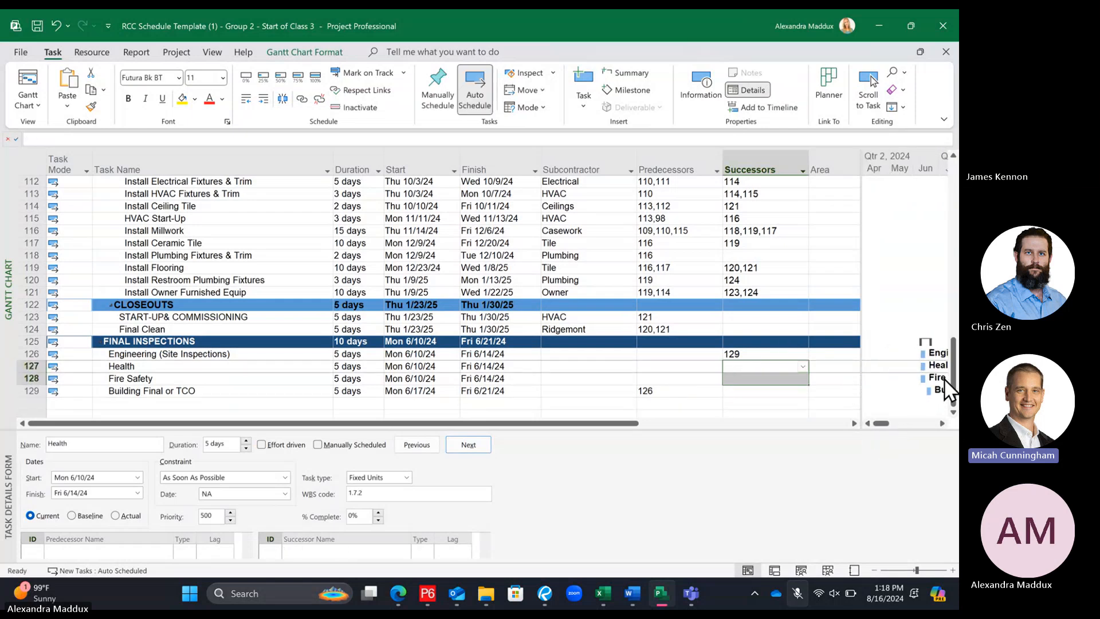
click(942, 423)
click(766, 406)
Enter 129 as the successor of both the Health and Fire Safety tasks
click(744, 367)
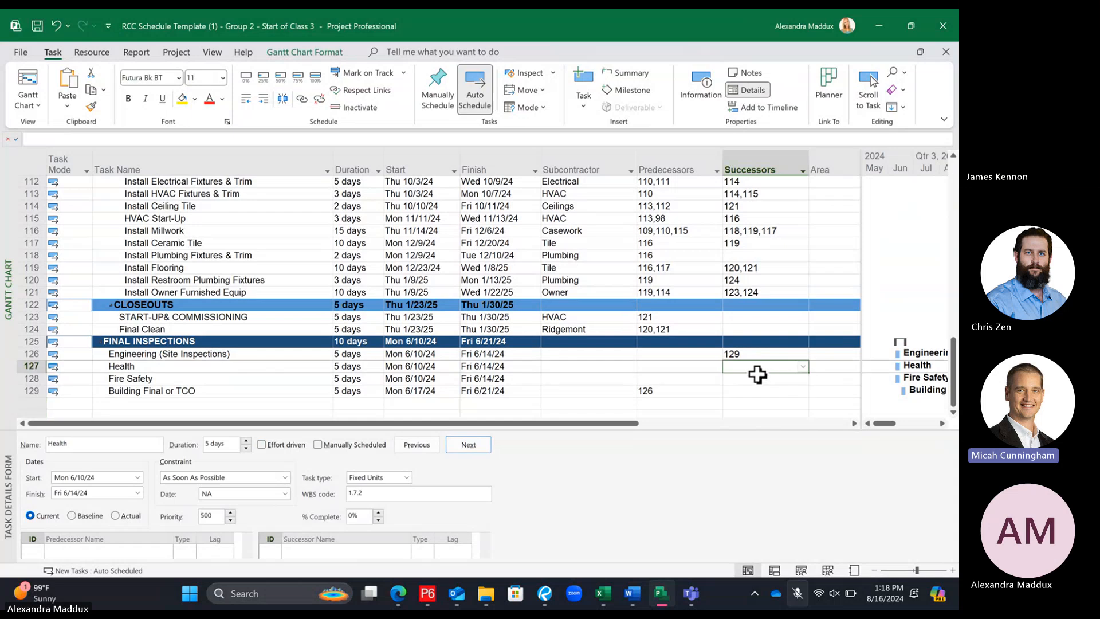
text(12)
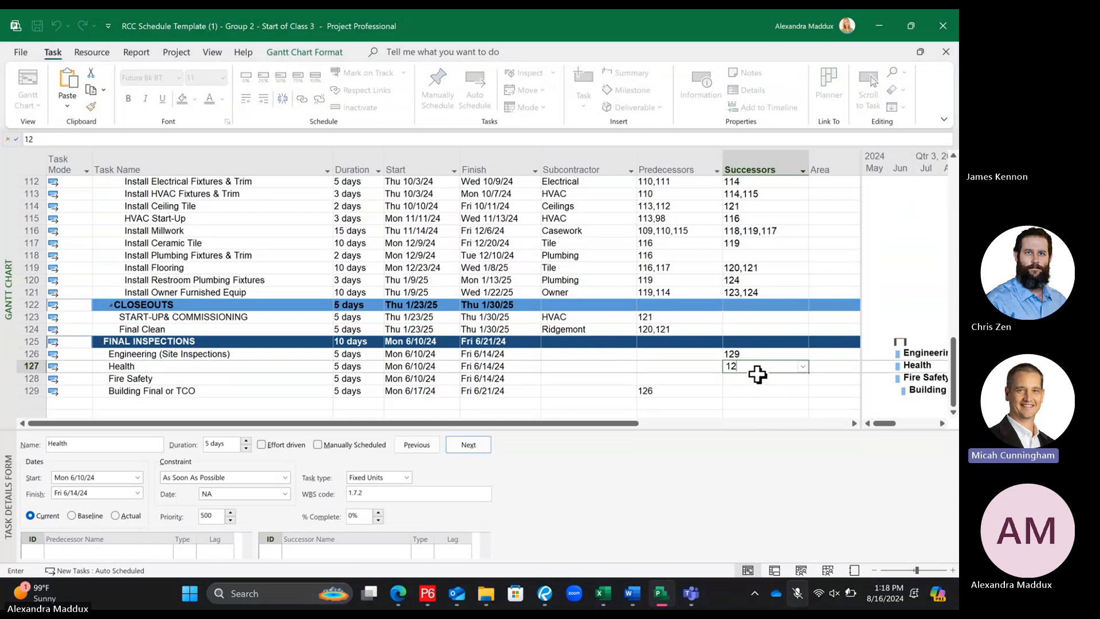
text(9)
key(Return)
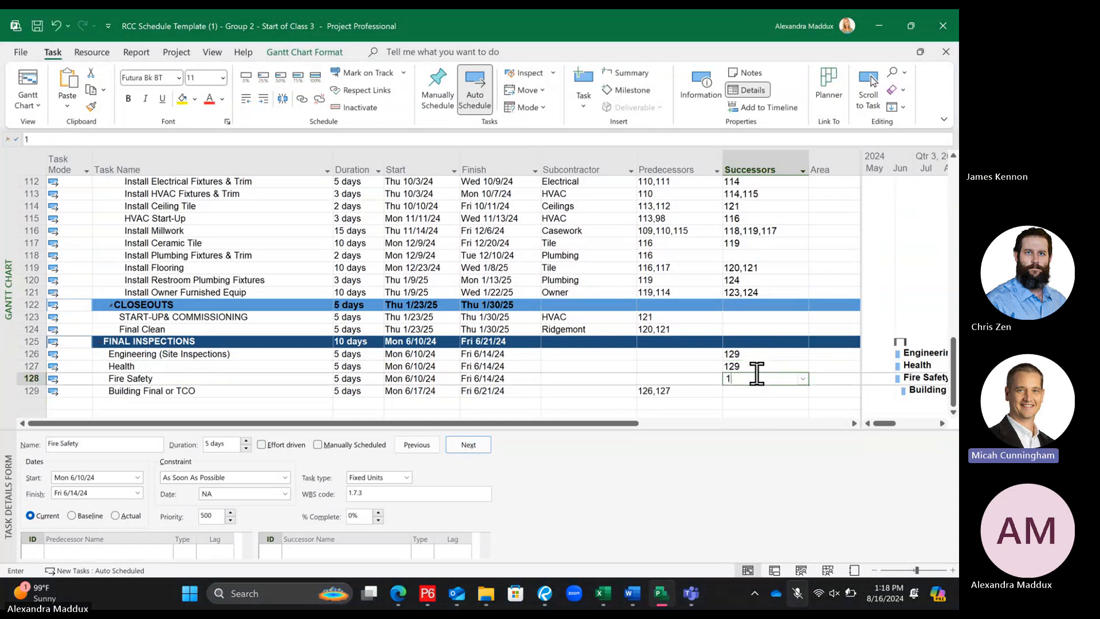
text(129)
key(Return)
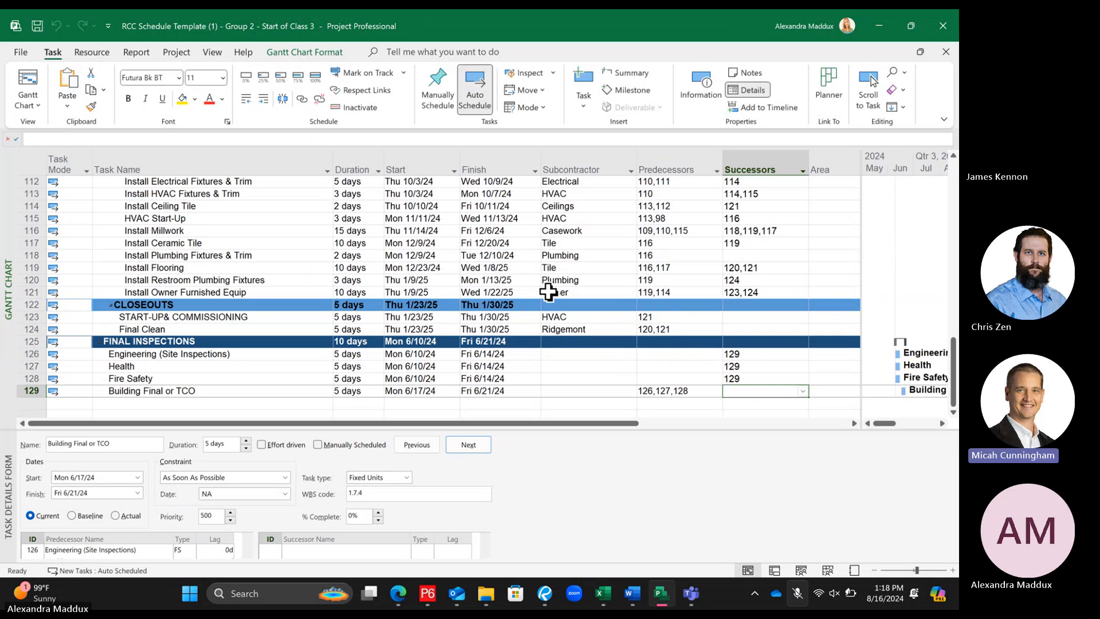
Expand the SITE group under CONSTRUCTION and examine its earthwork, utilities, paving and landscaping tasks and their links
click(204, 355)
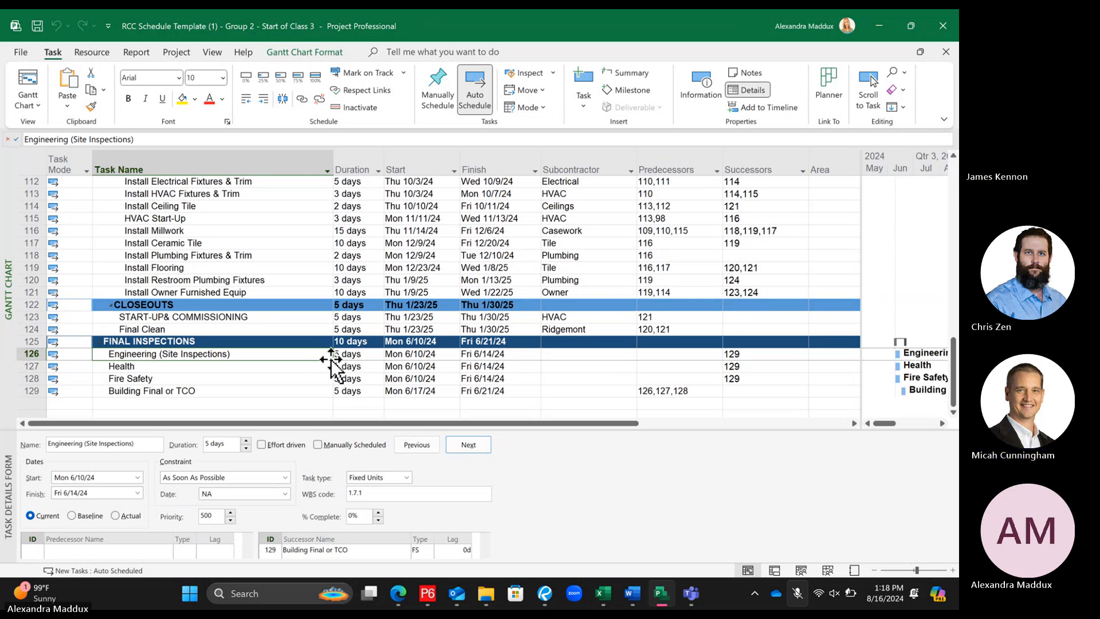
scroll(445, 286, up, 4)
scroll(445, 288, up, 12)
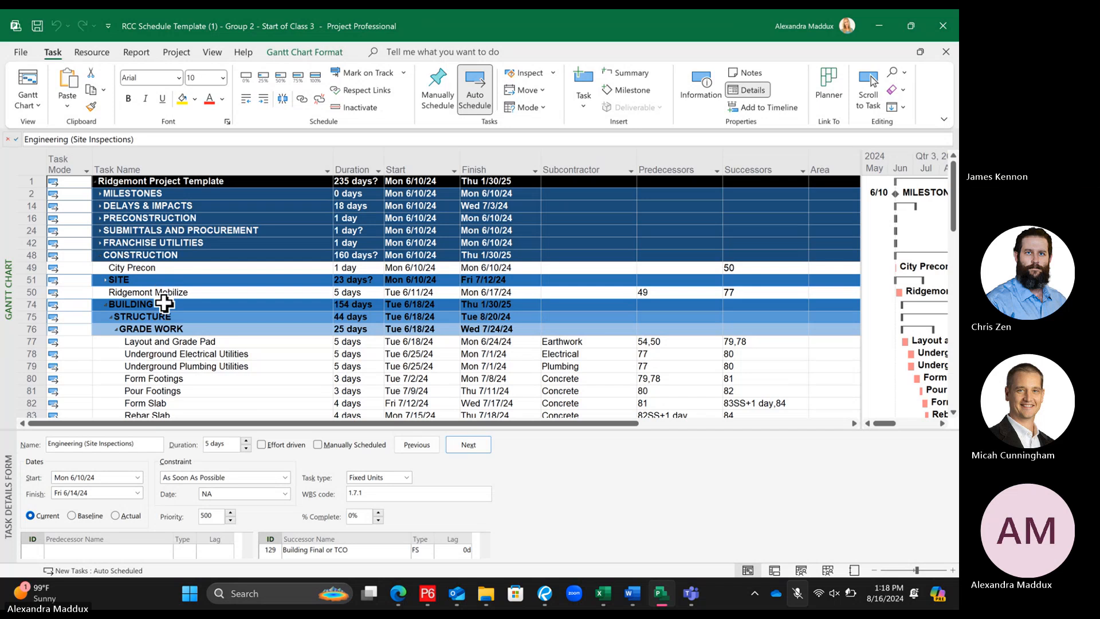
click(105, 279)
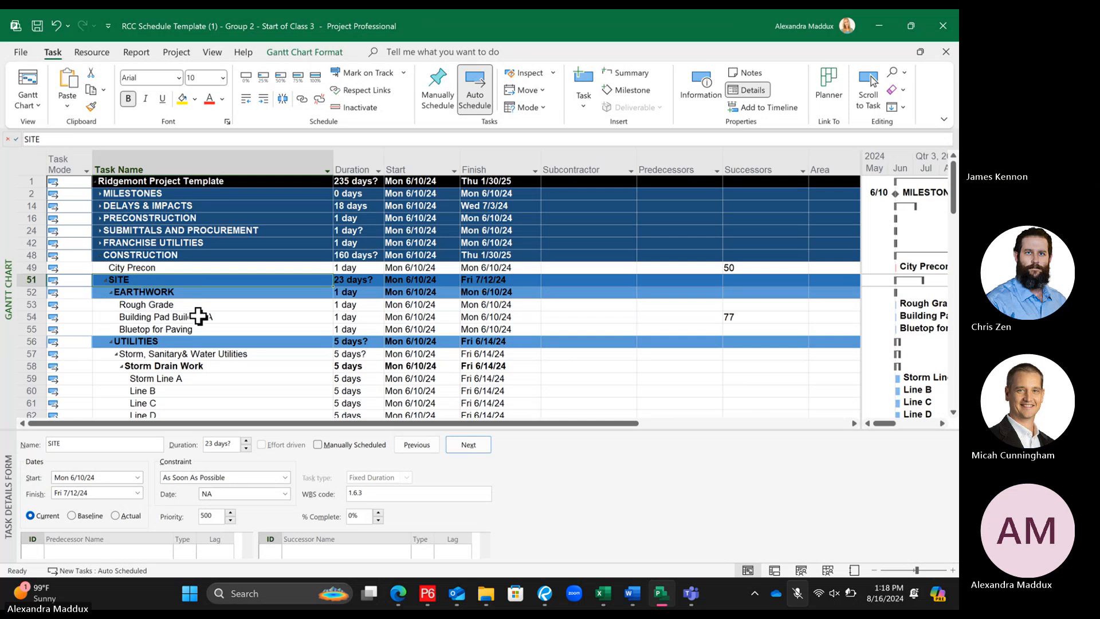
scroll(192, 310, down, 4)
scroll(200, 318, down, 2)
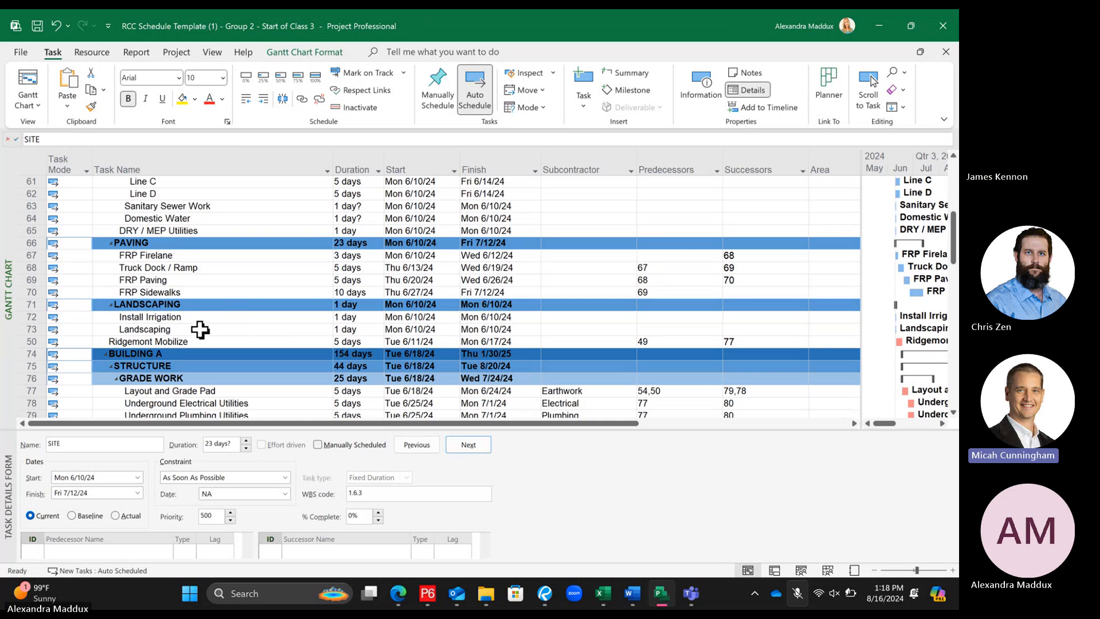
scroll(277, 407, down, 1)
scroll(277, 408, up, 3)
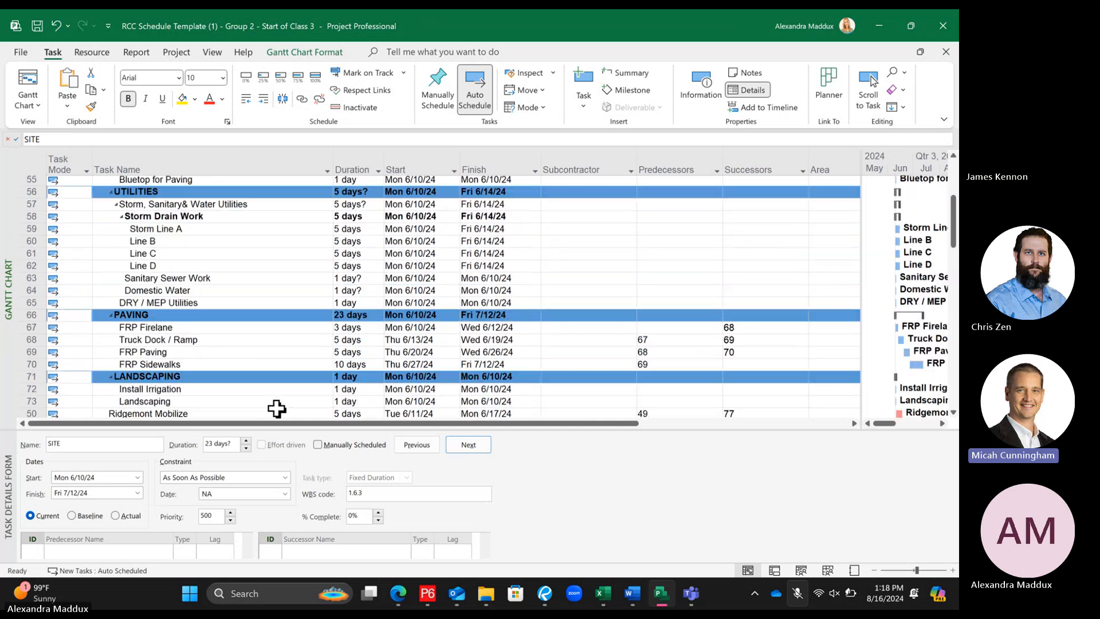
scroll(277, 408, up, 3)
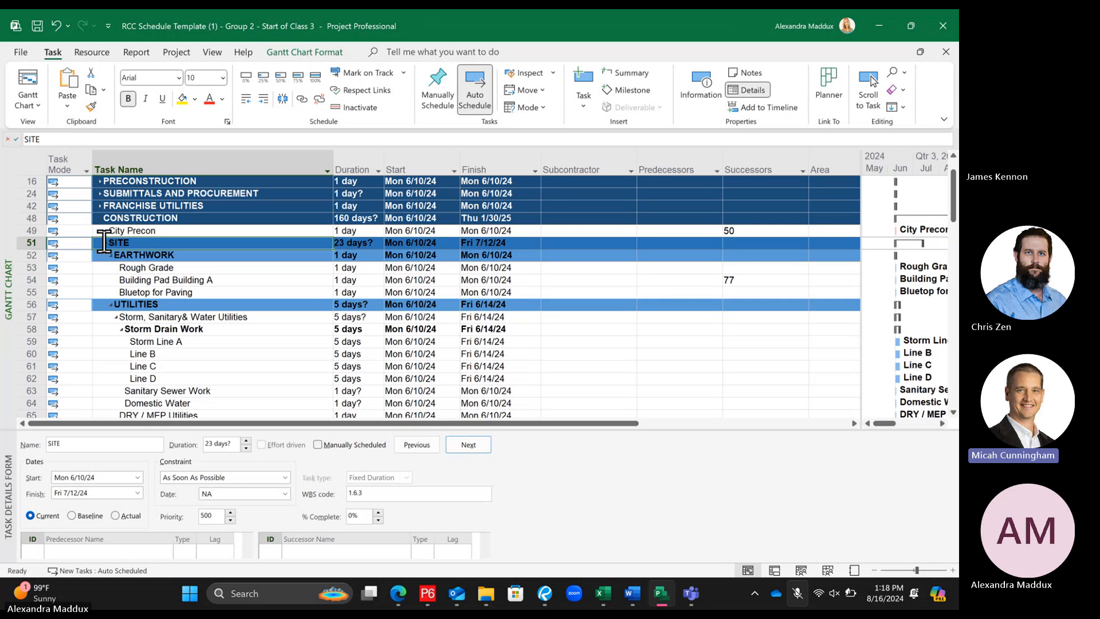
Collapse the SITE group and expand it again
key(Down)
key(Down)
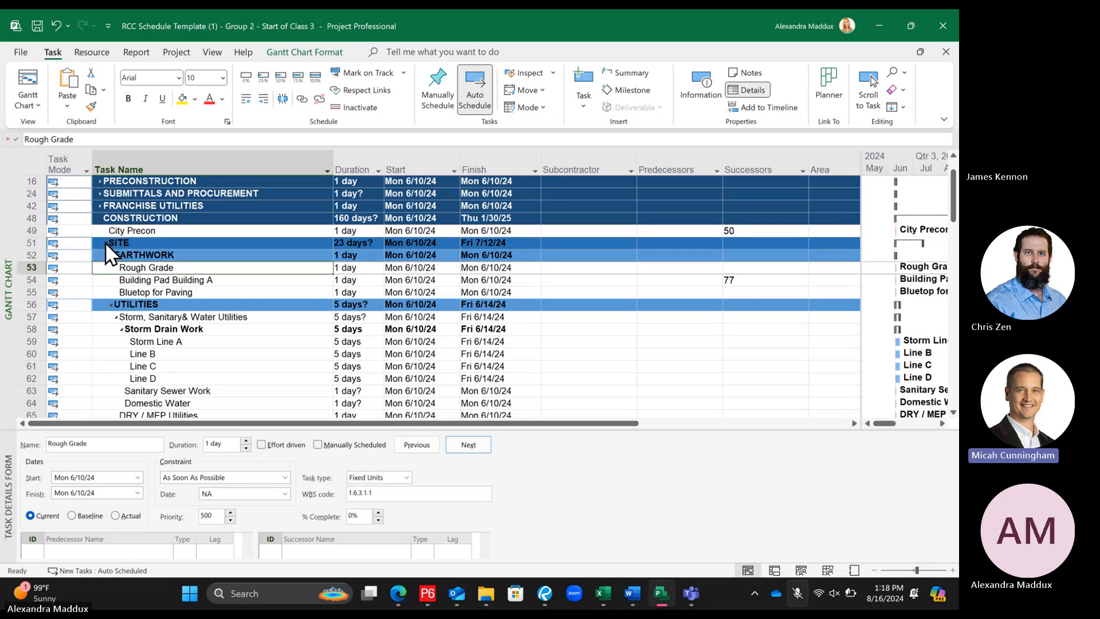
click(105, 242)
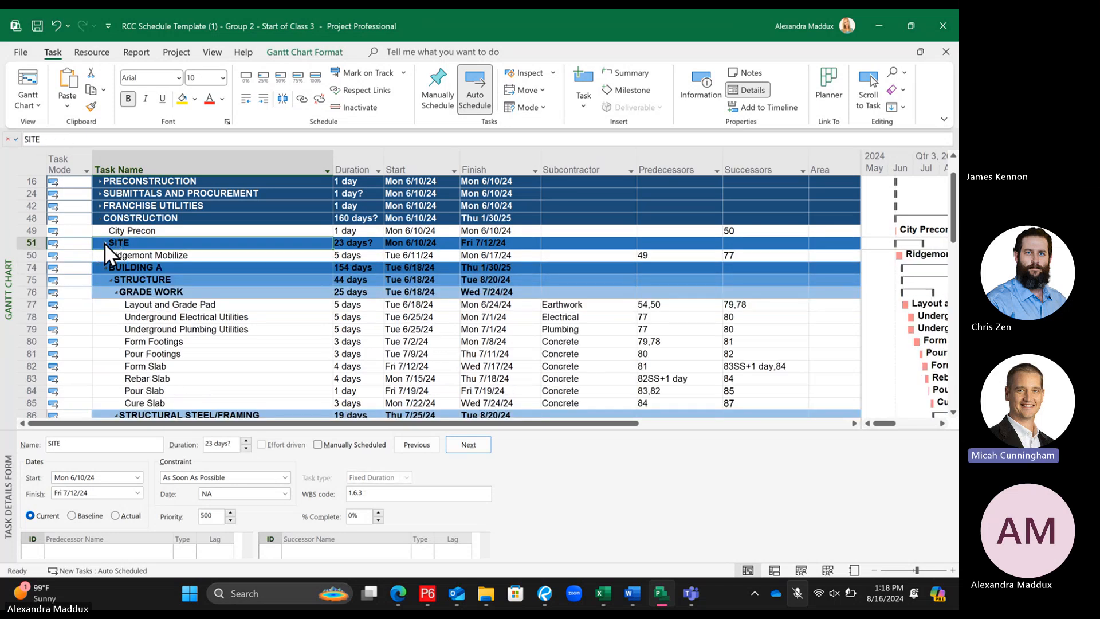
click(105, 242)
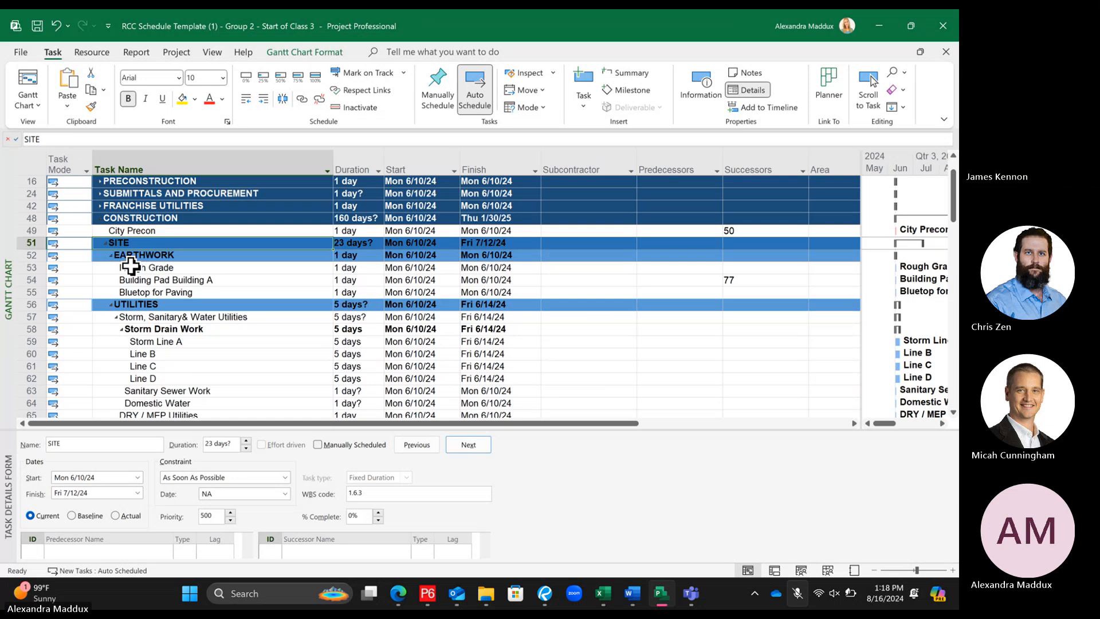
Check the row number of the Landscaping task under SITE against the final inspection tasks and select Engineering (Site Inspections)
scroll(132, 266, down, 7)
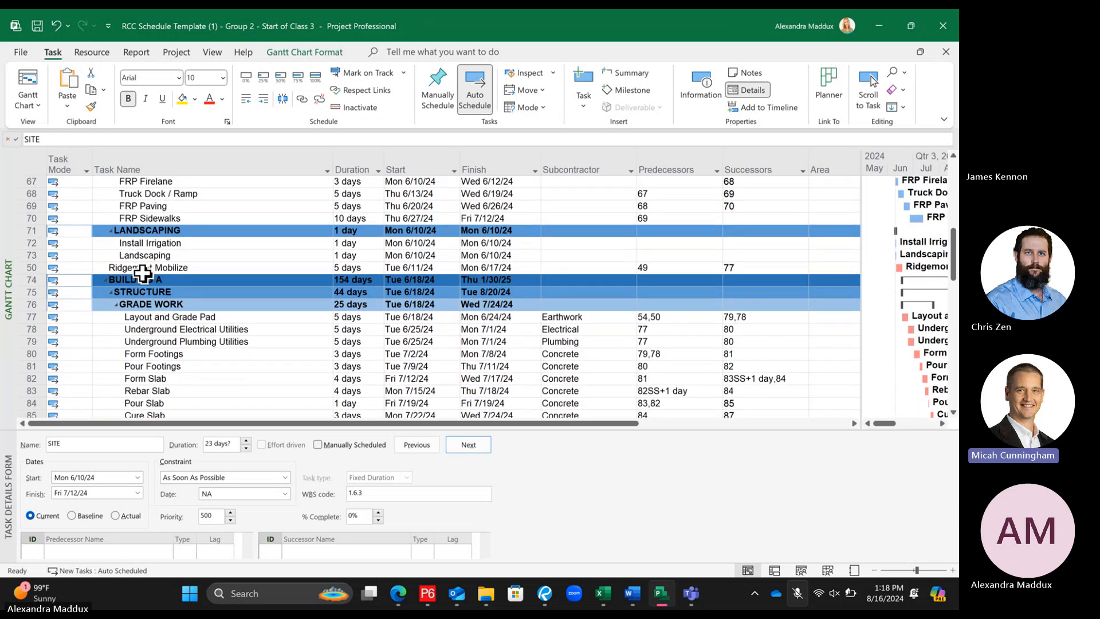
click(175, 255)
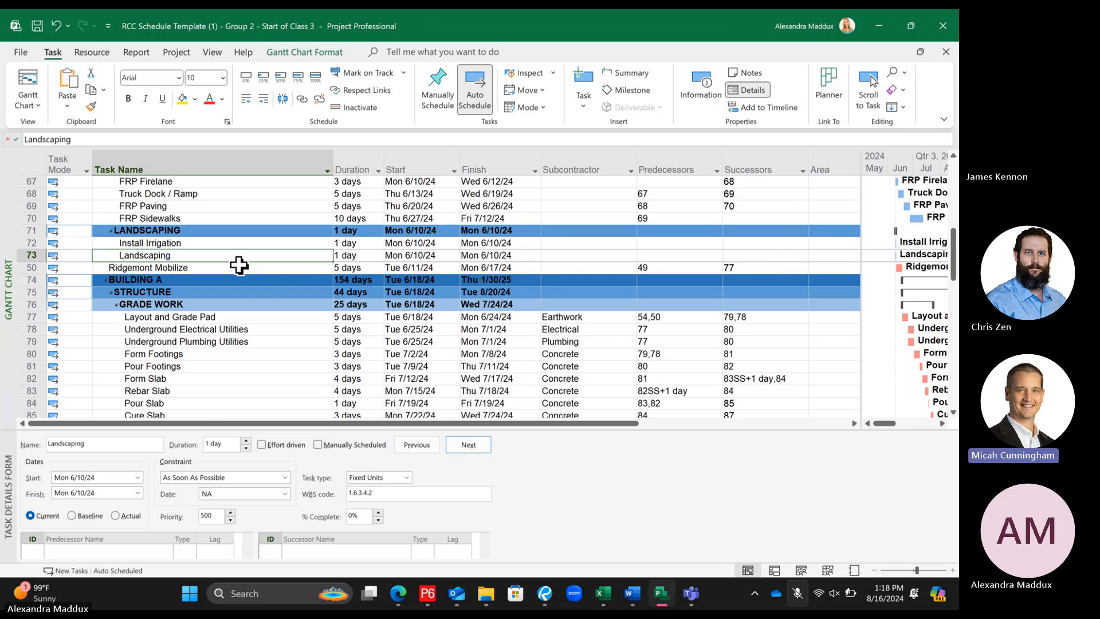
scroll(239, 264, down, 15)
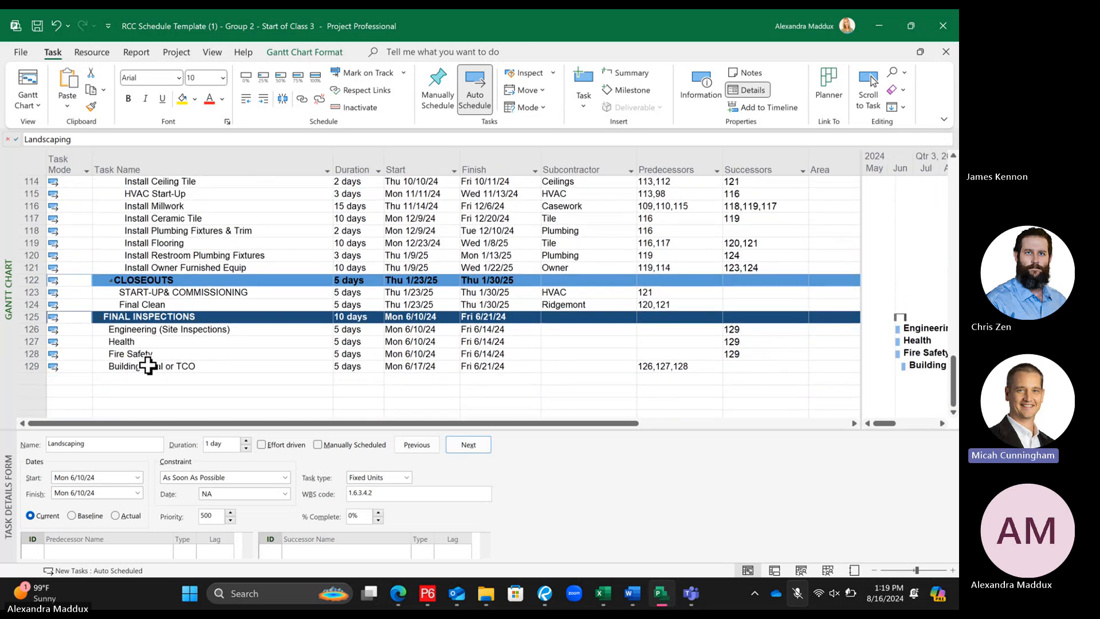
scroll(175, 337, up, 10)
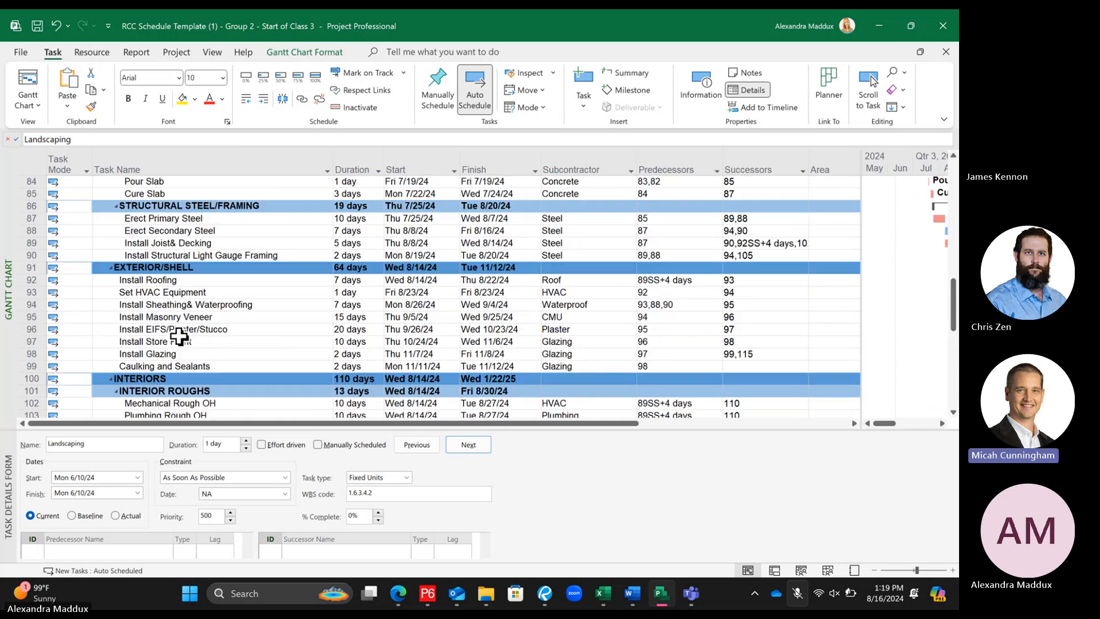
scroll(178, 335, up, 5)
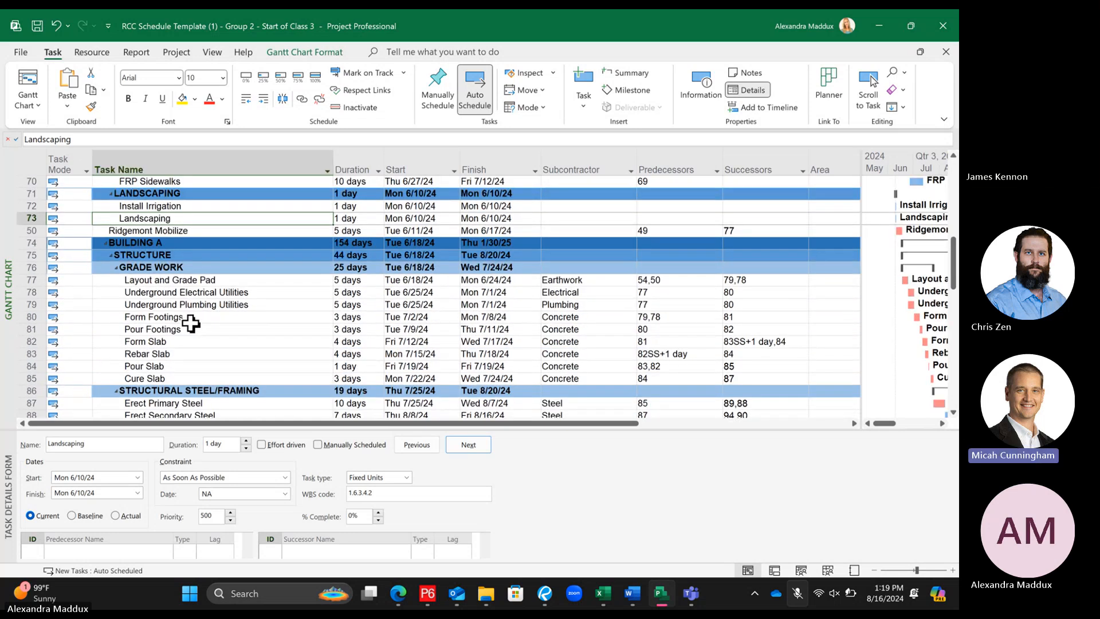
click(31, 219)
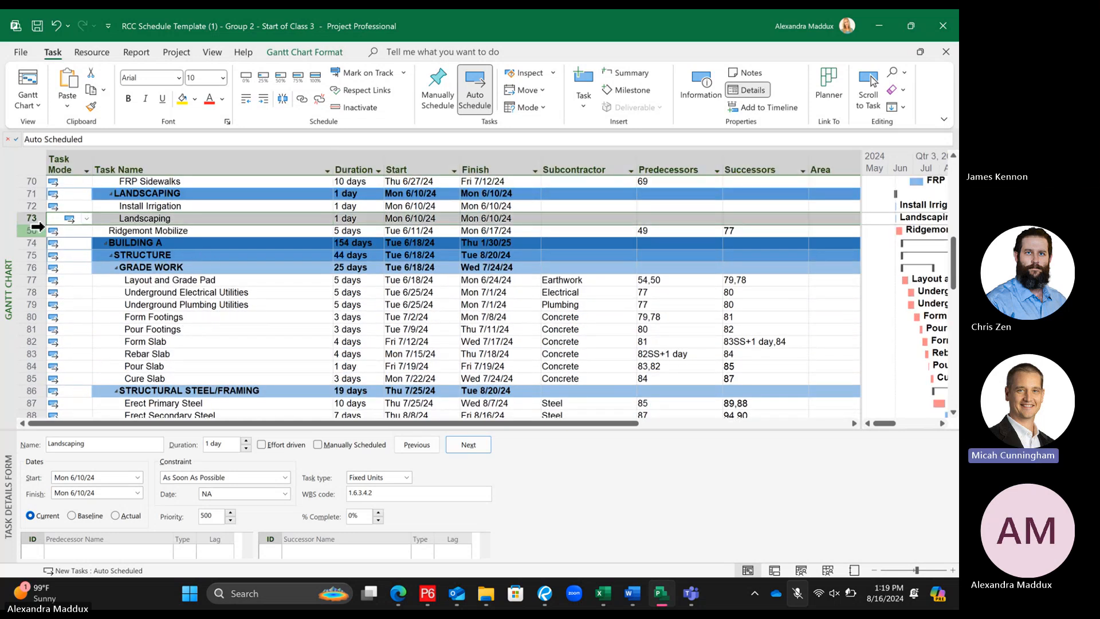
scroll(430, 376, down, 1)
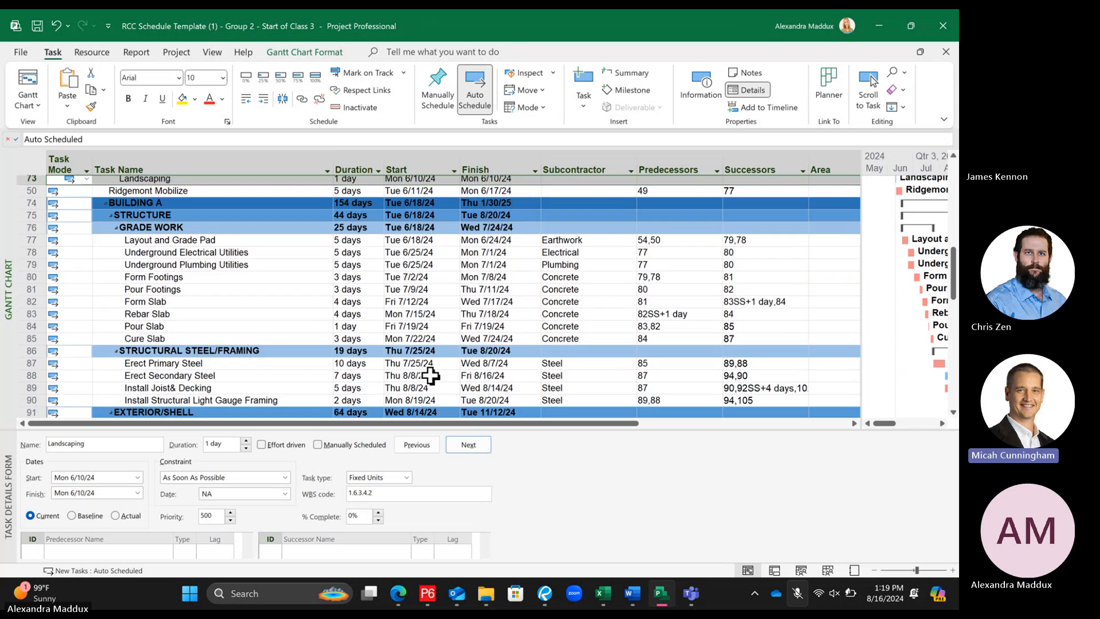
scroll(431, 376, down, 15)
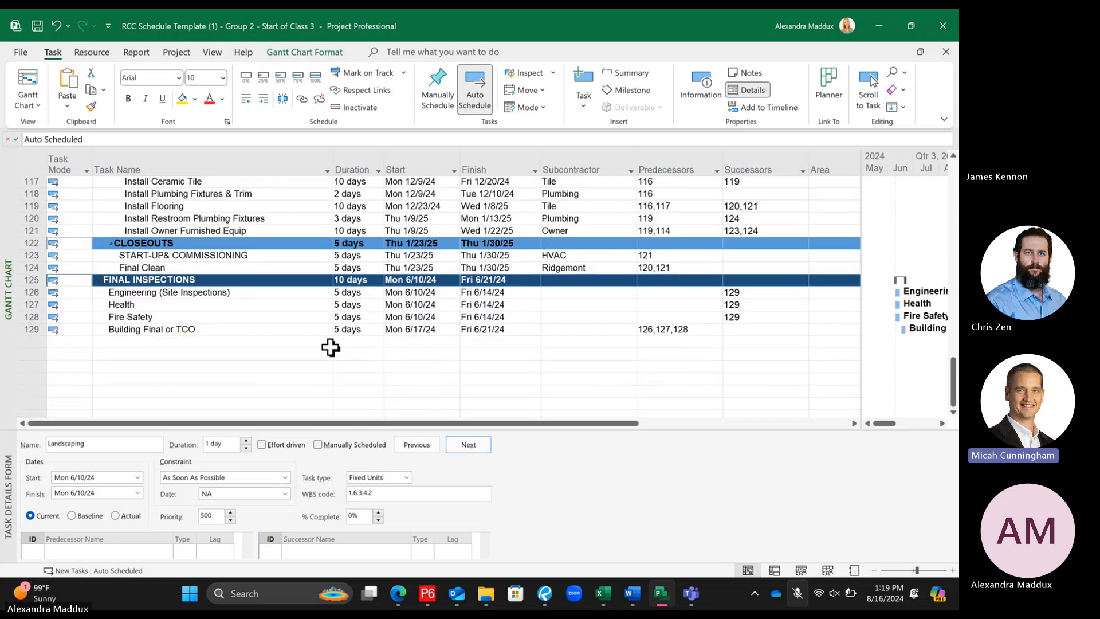
click(326, 292)
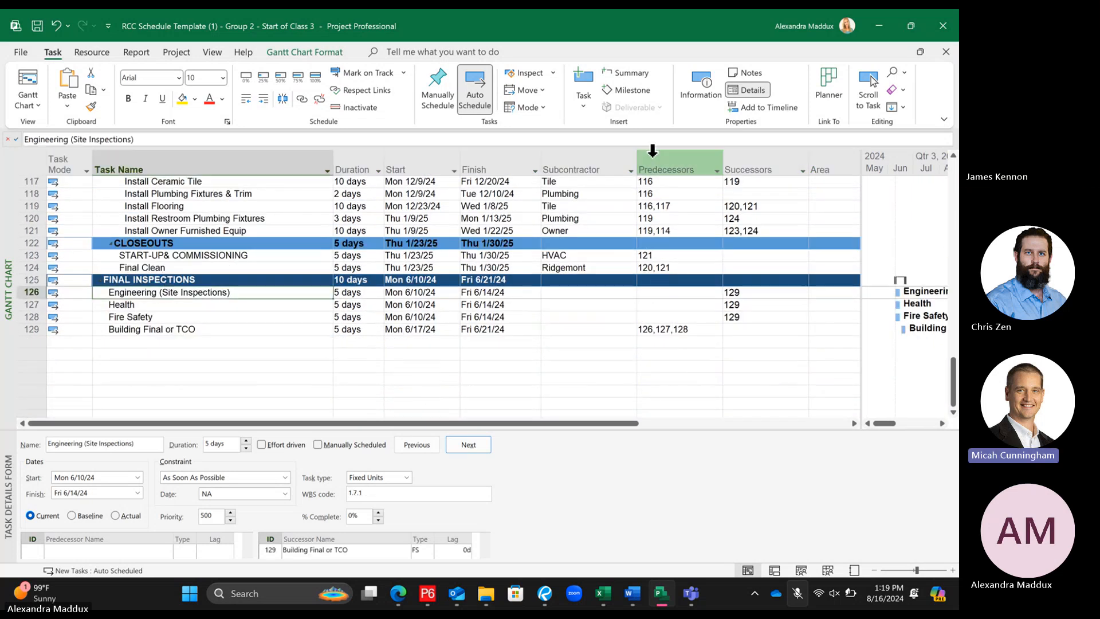
Enter 73 as the predecessor of the Engineering (Site Inspections) task
click(668, 292)
text(7)
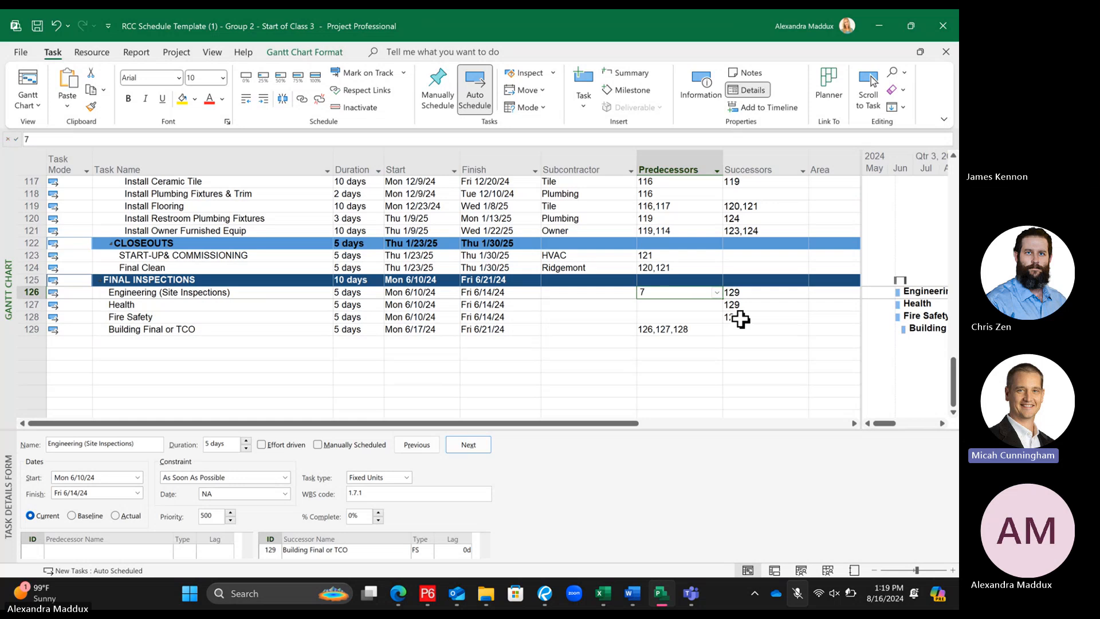
text(3)
key(Return)
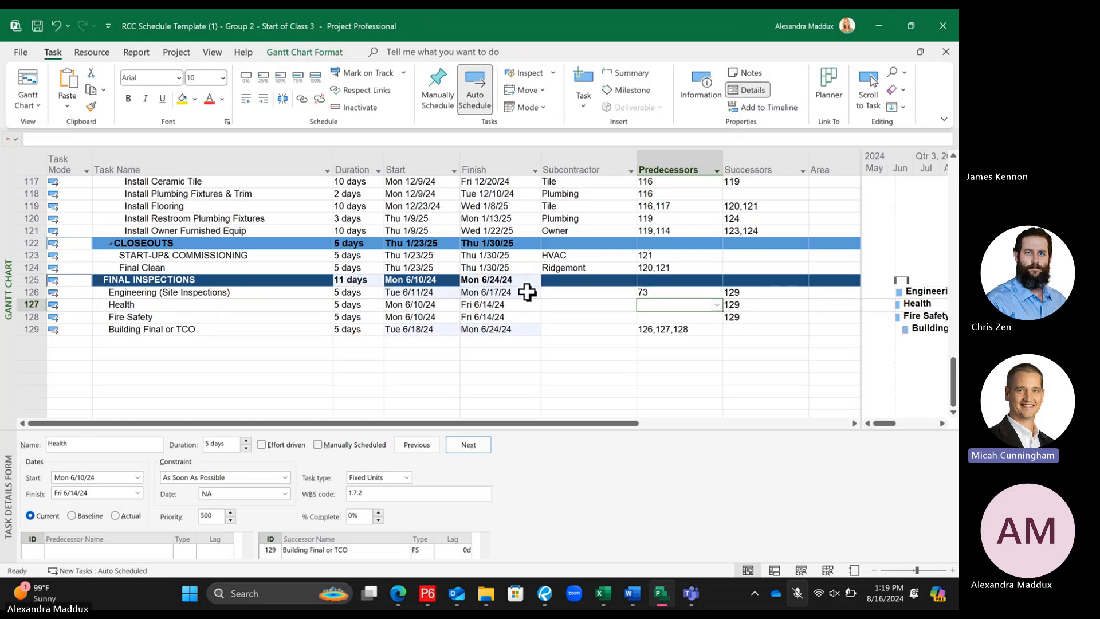
Review the interior and shell tasks for one that must precede Health, and link Install Owner Furnished Equip to the Health inspection
scroll(456, 324, up, 1)
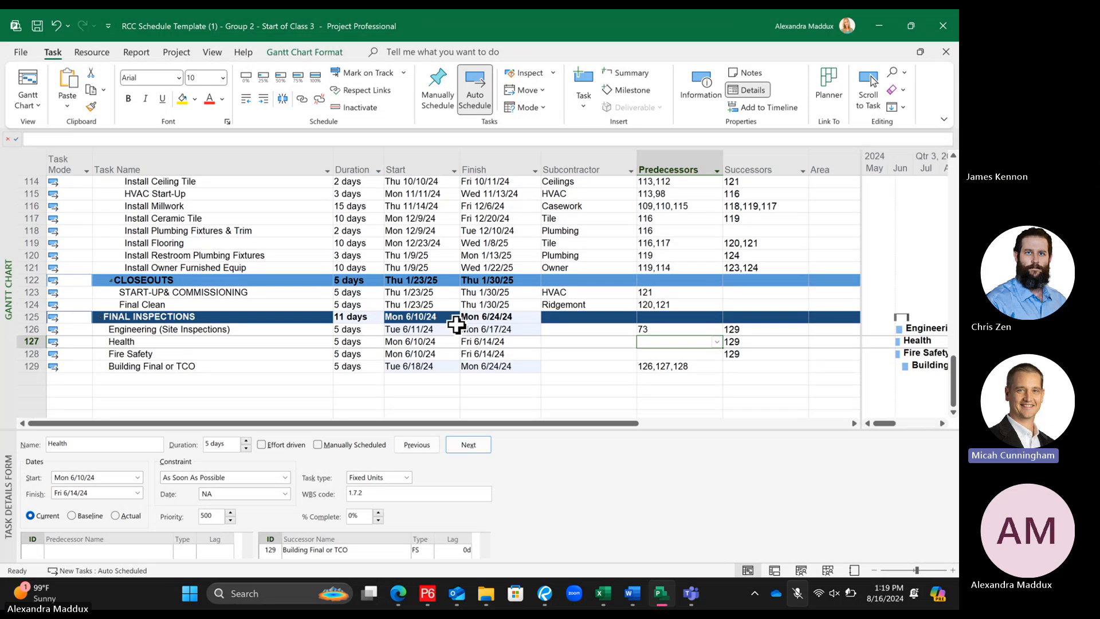
click(253, 328)
click(253, 341)
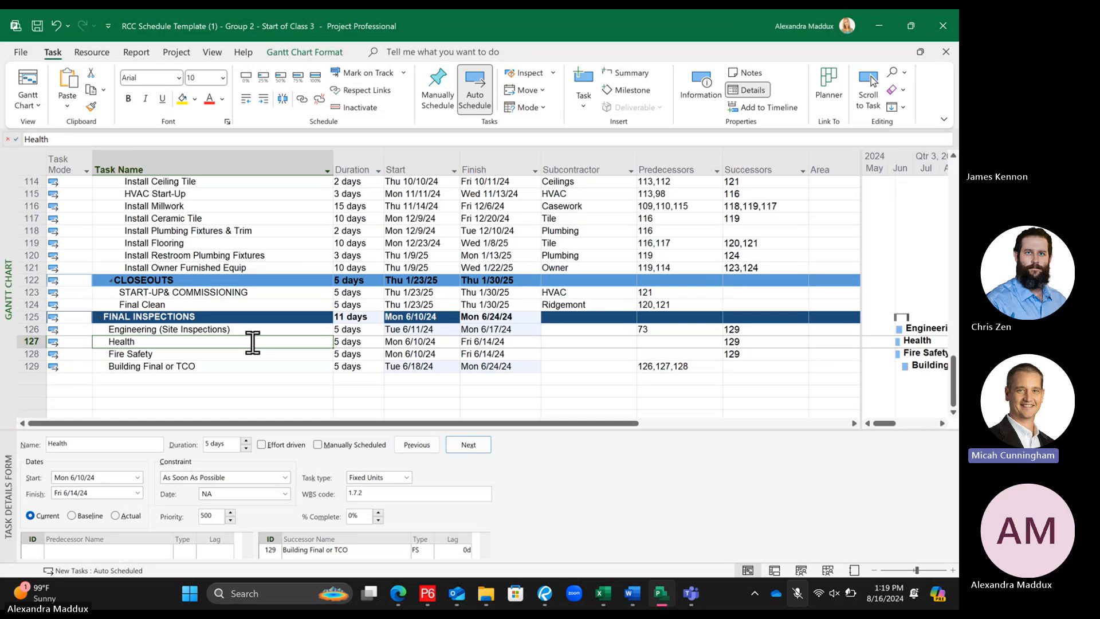
scroll(274, 280, up, 2)
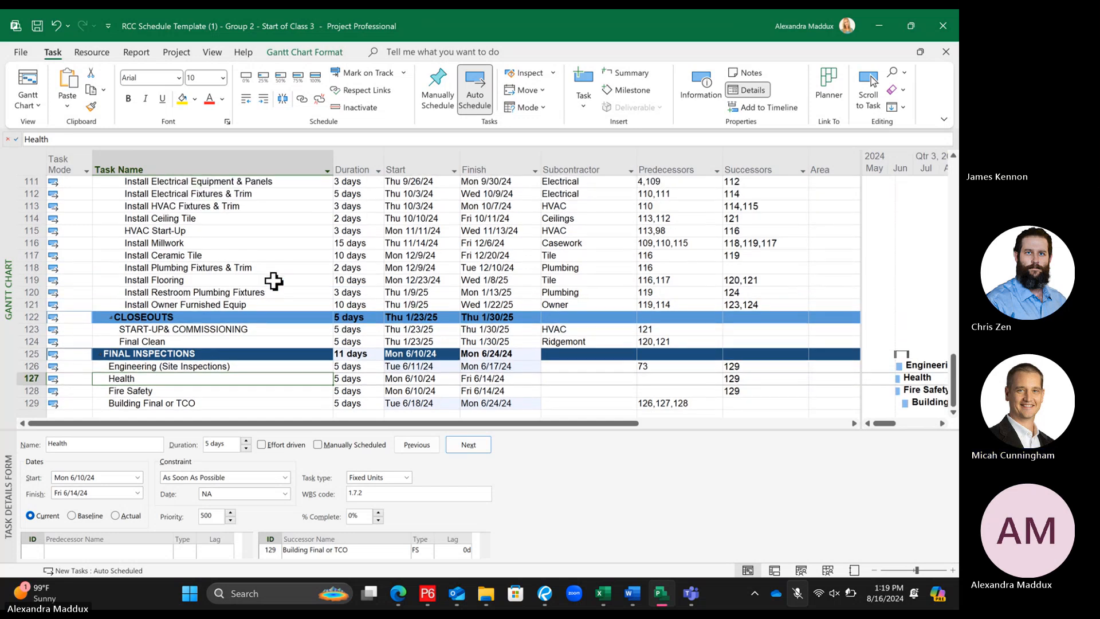
scroll(274, 280, up, 2)
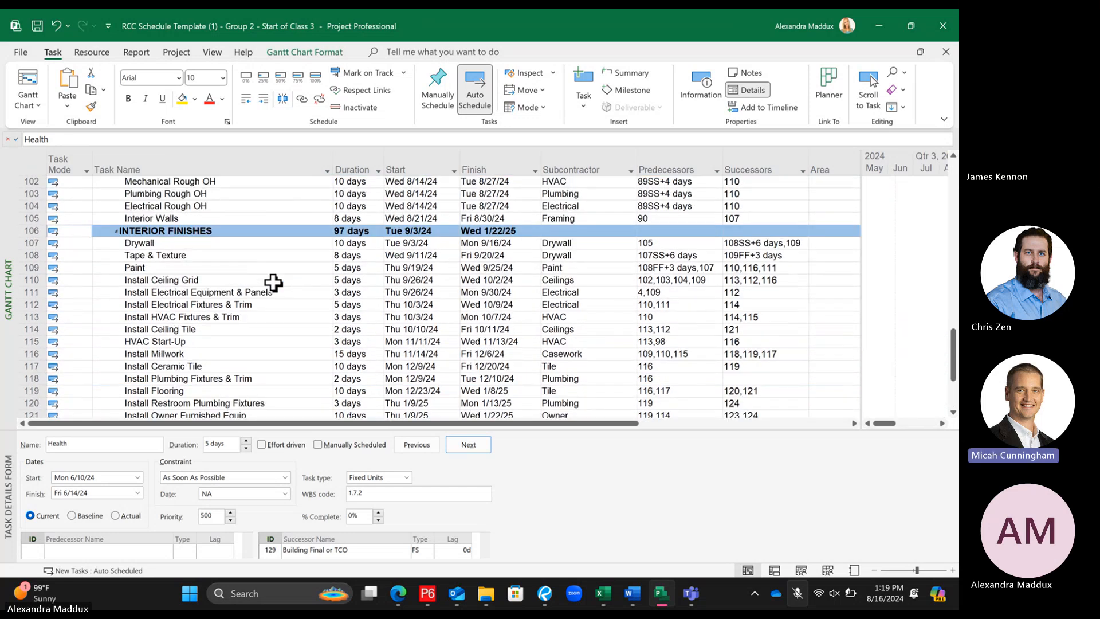
scroll(272, 334, up, 1)
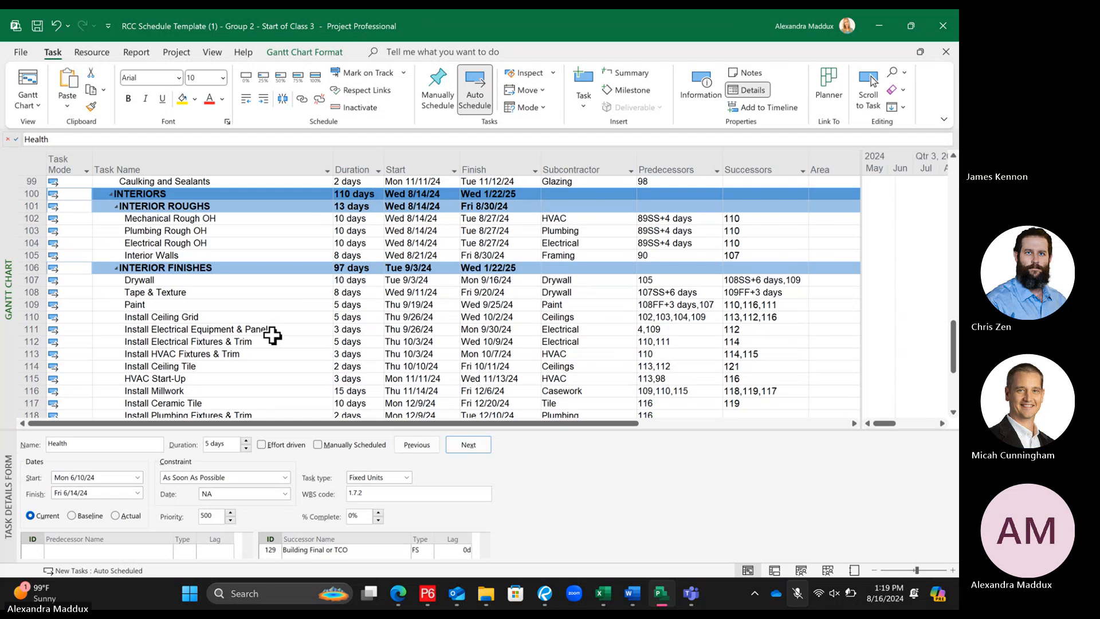
scroll(271, 333, up, 4)
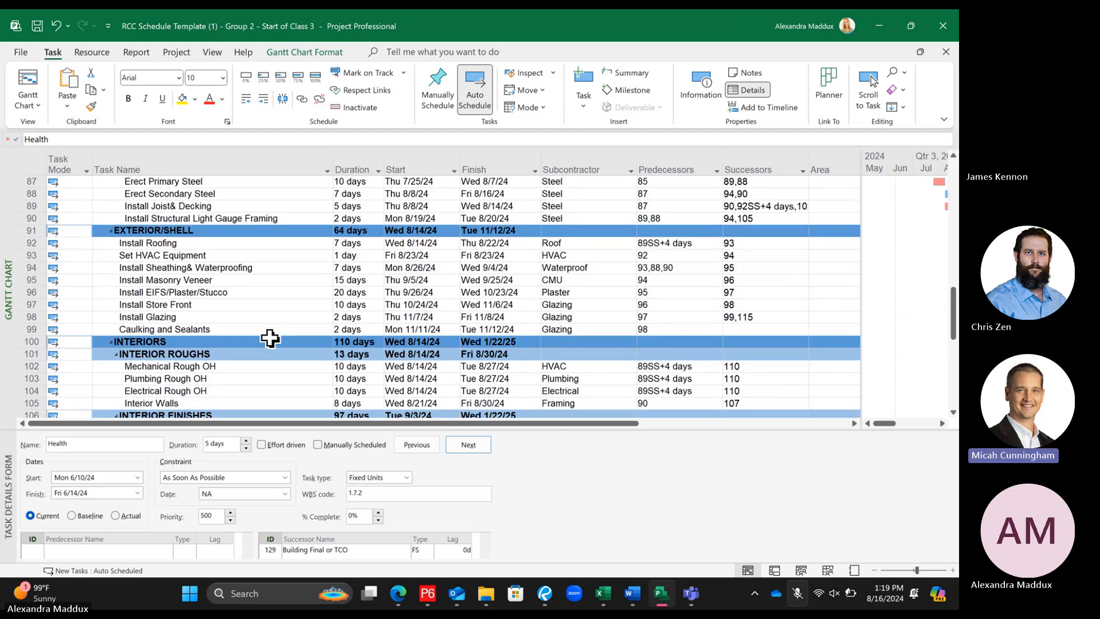
scroll(272, 339, down, 7)
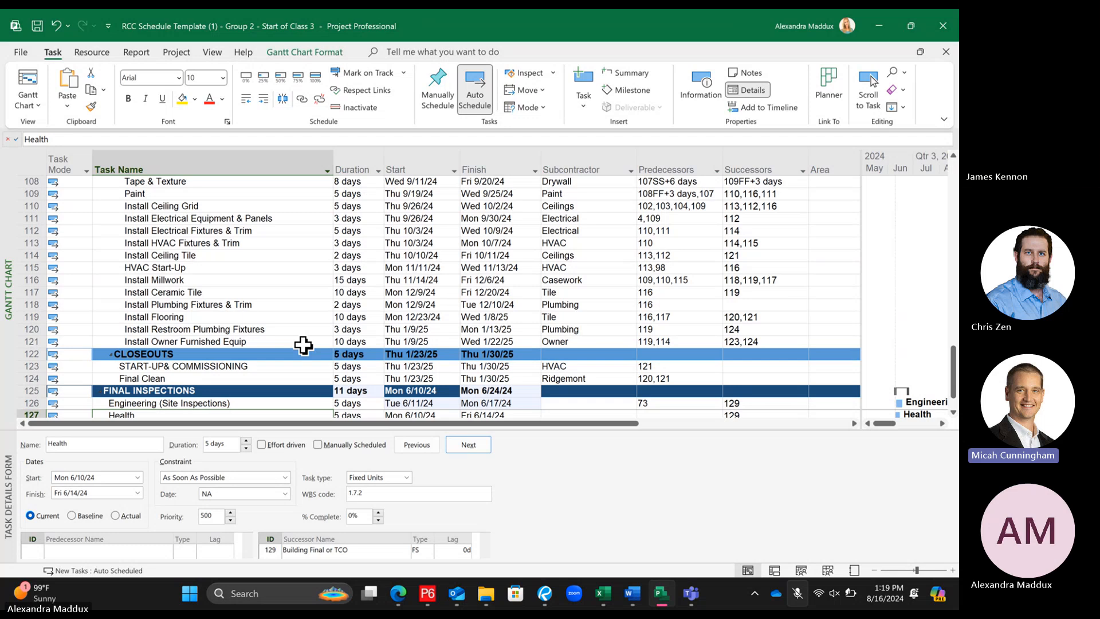
click(289, 345)
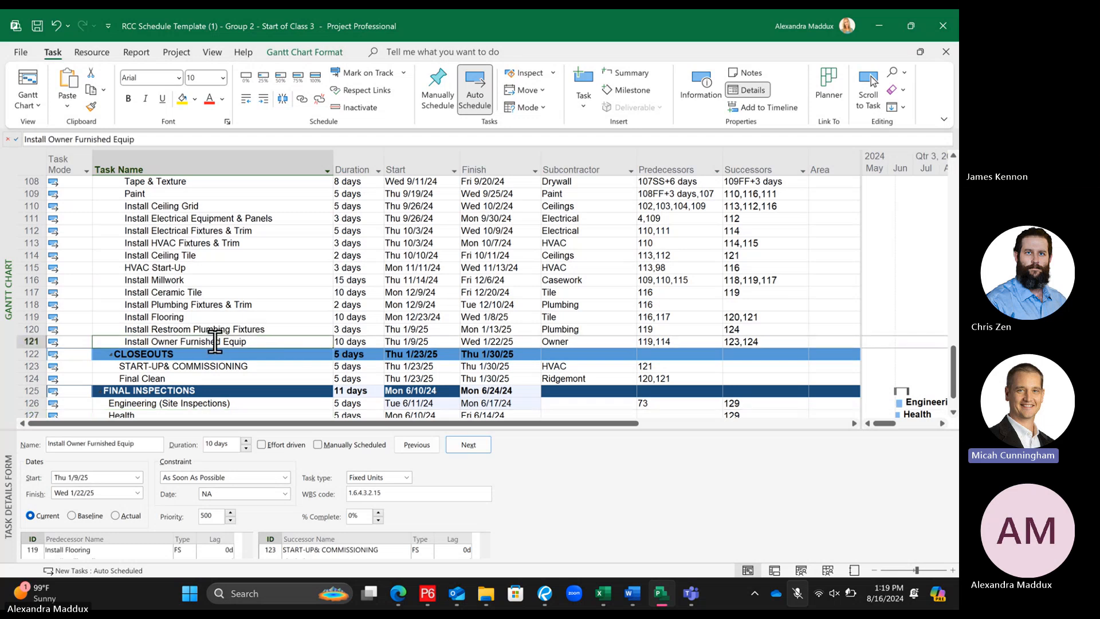
scroll(223, 329, down, 3)
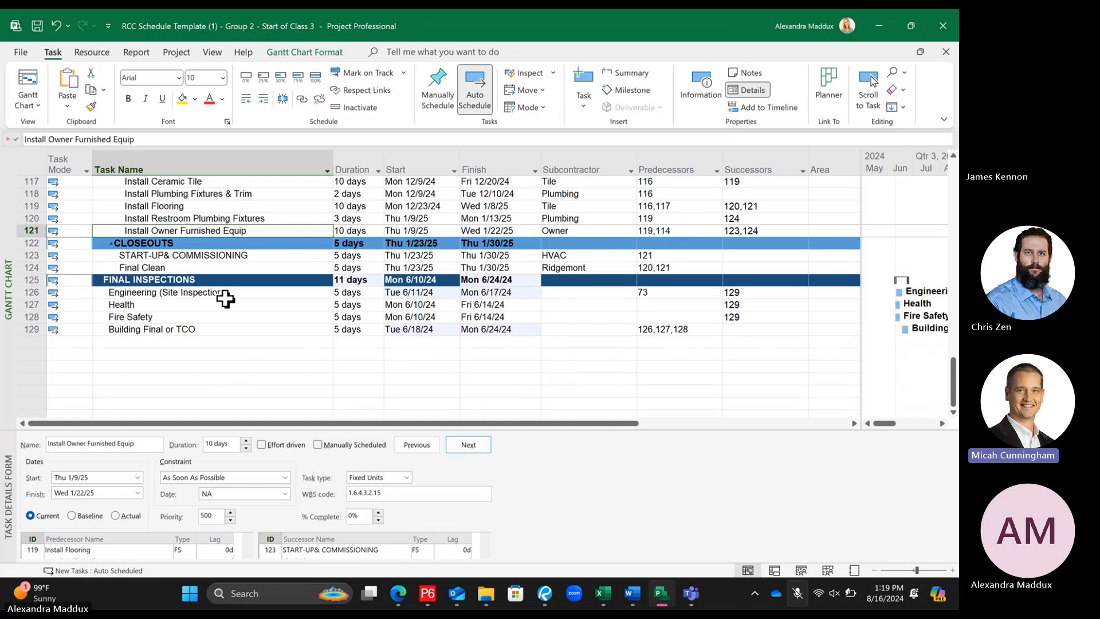
ctrl+click(223, 305)
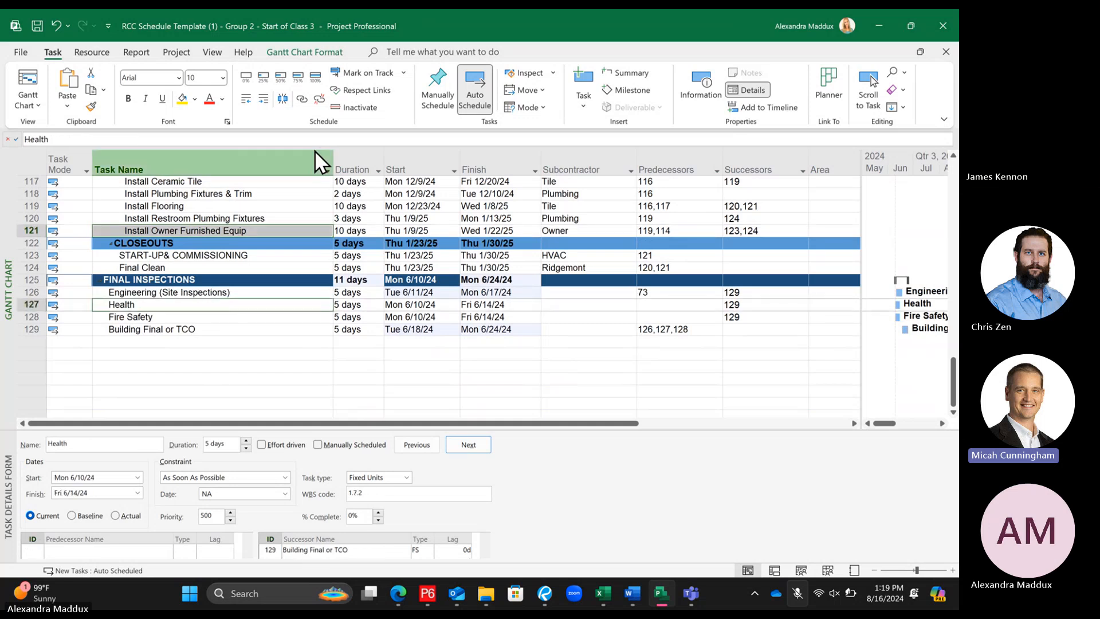
click(302, 99)
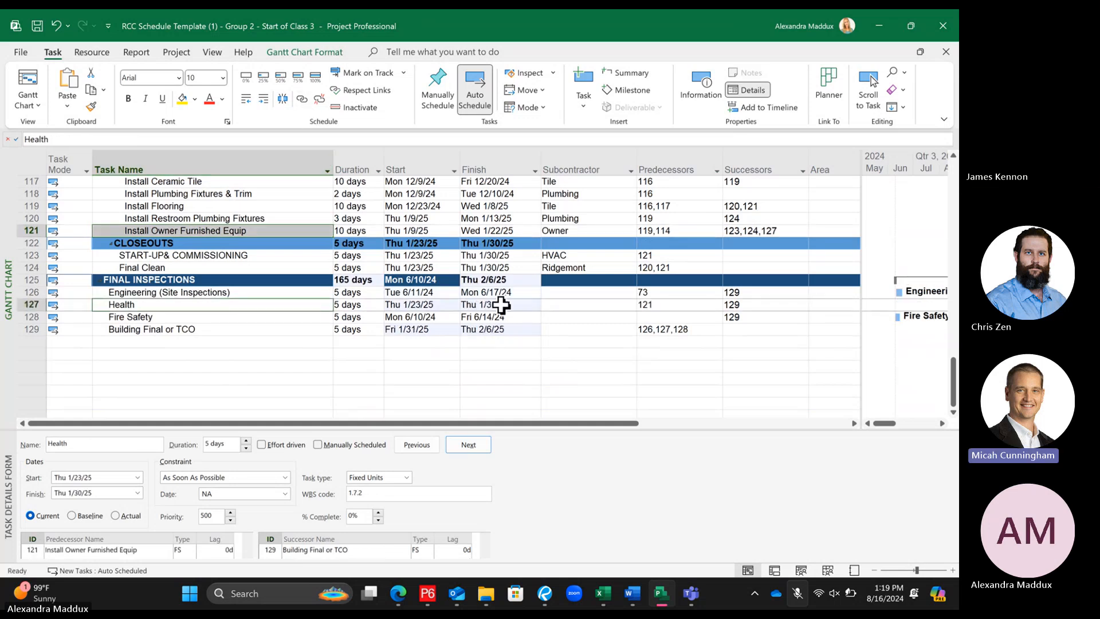
Widen the Gantt chart area and link START-UP& COMMISSIONING to the Fire Safety inspection
drag(886, 422, 900, 423)
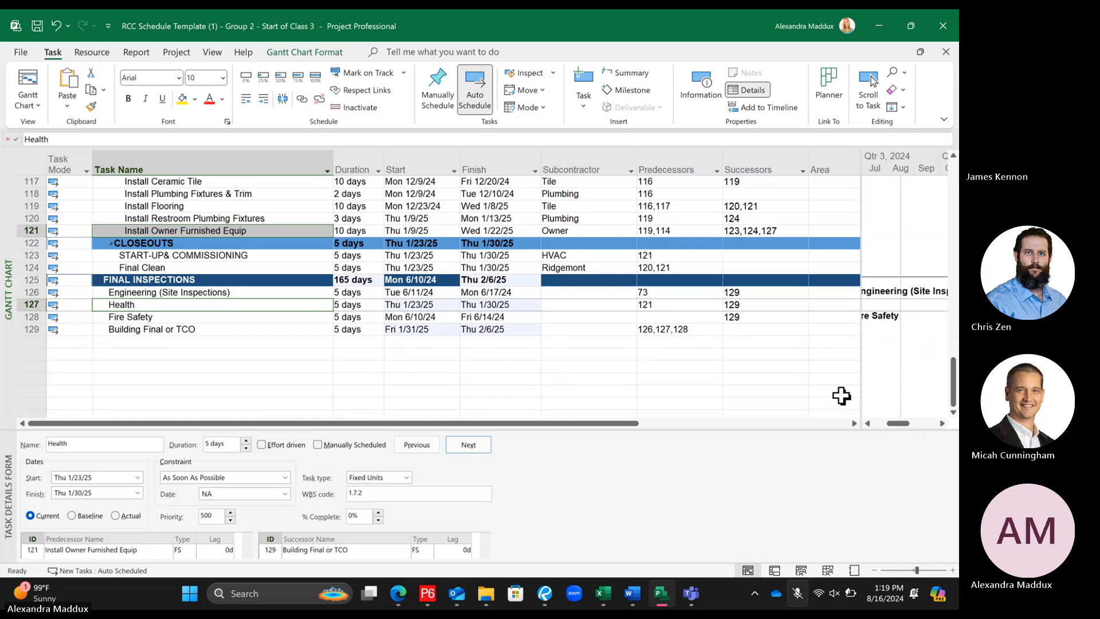
drag(859, 362, 794, 363)
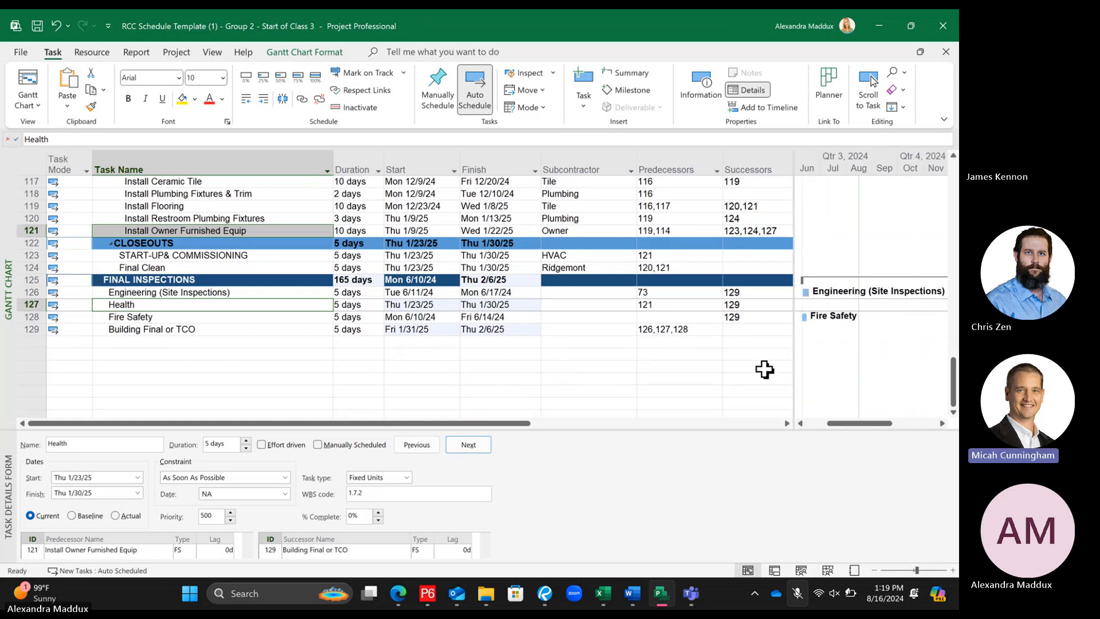
scroll(418, 344, up, 2)
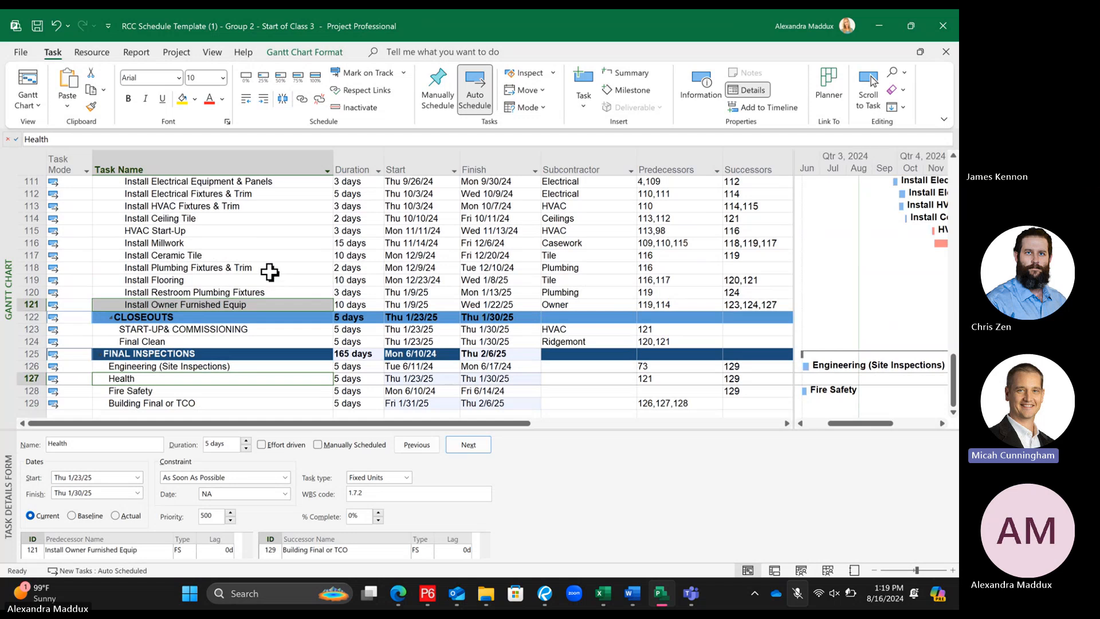
click(266, 330)
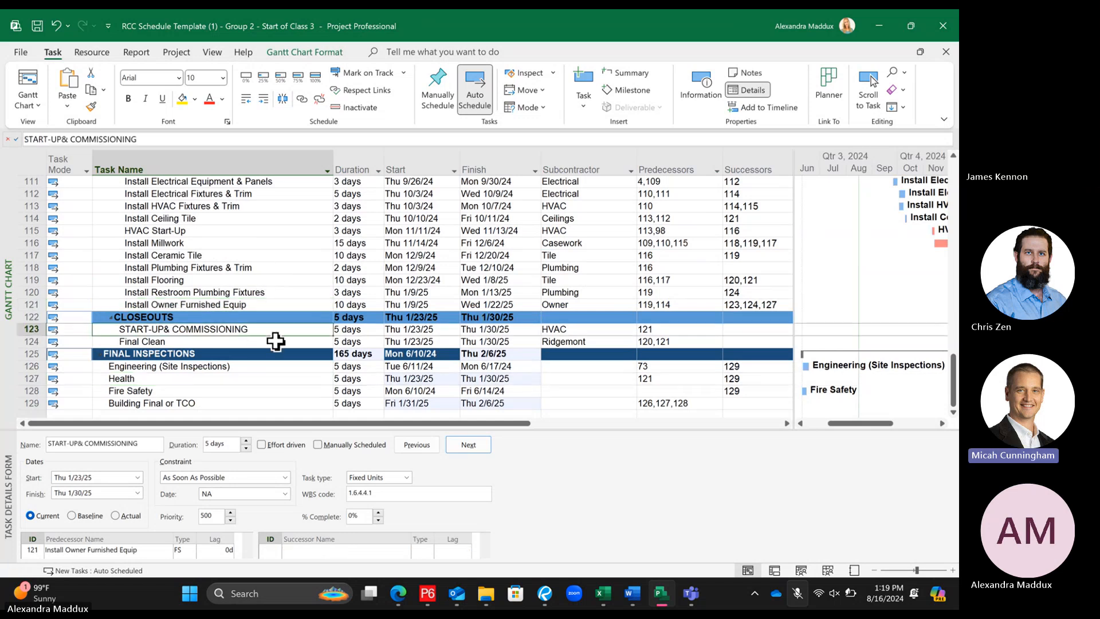
scroll(276, 341, down, 1)
click(204, 353)
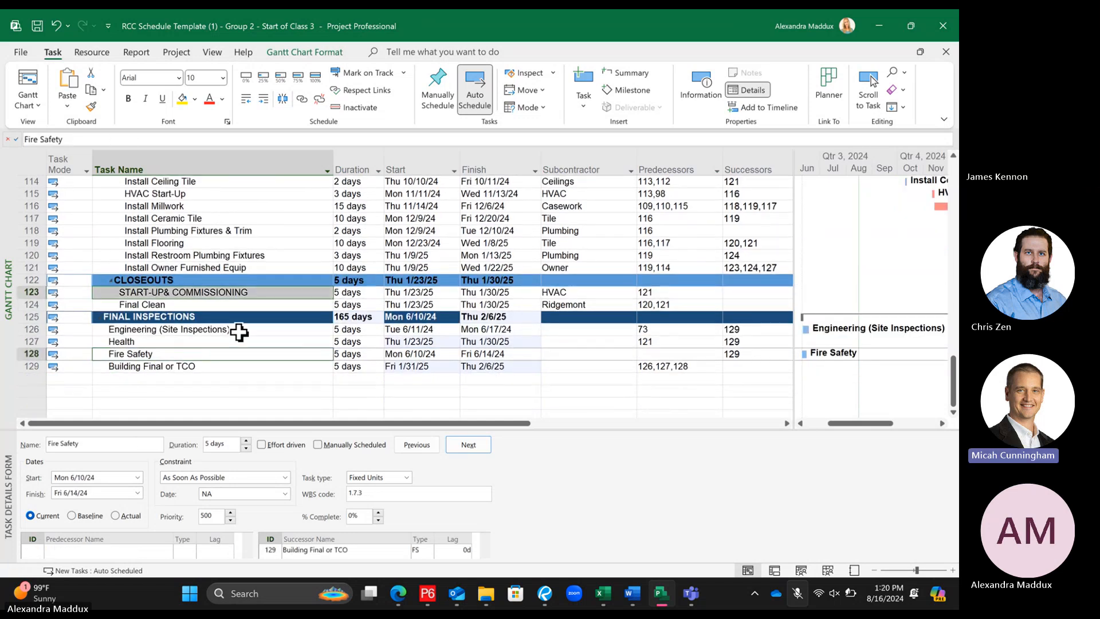
click(302, 100)
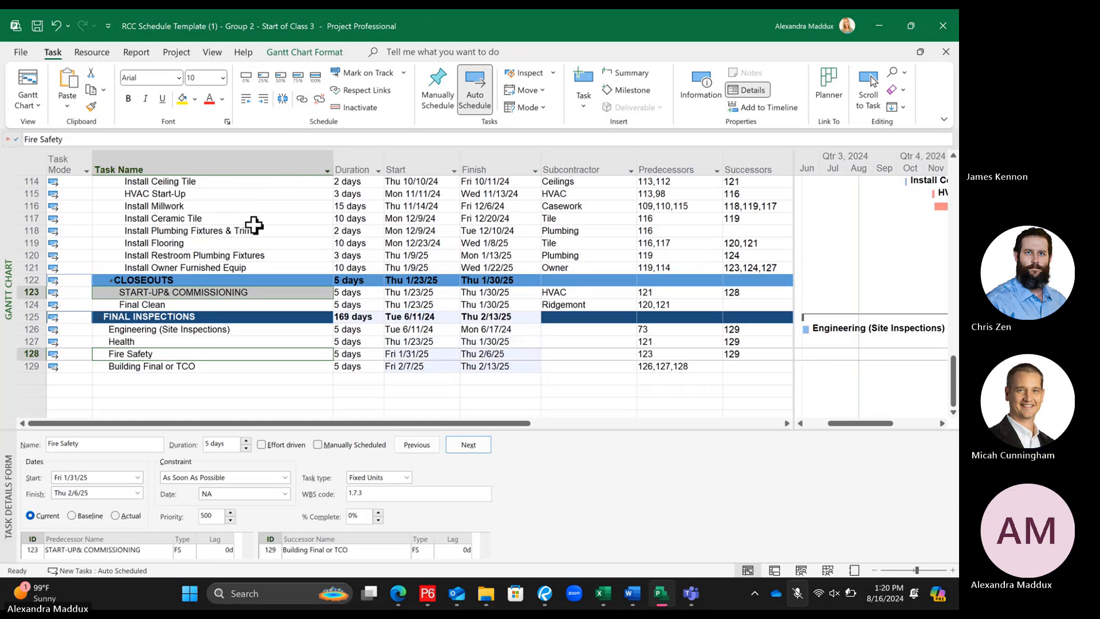
Link the Final Clean task to Building Final or TCO
click(232, 304)
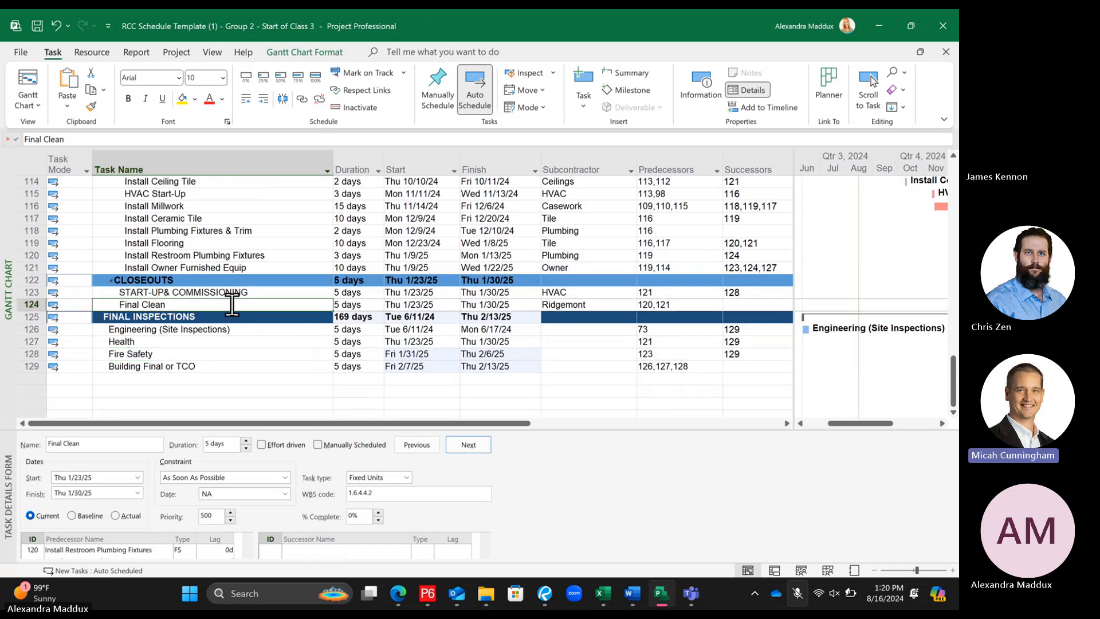
ctrl+click(210, 365)
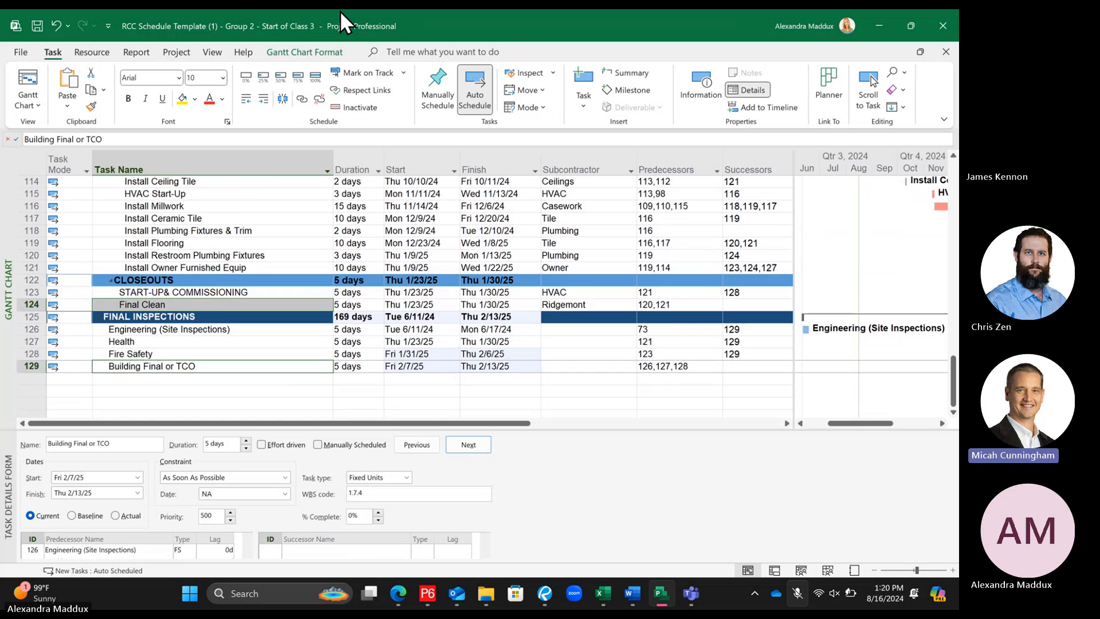
click(302, 98)
Examine the closeout and final inspection bars on the timeline alongside their table columns, and select Building Final or TCO
drag(870, 425, 945, 437)
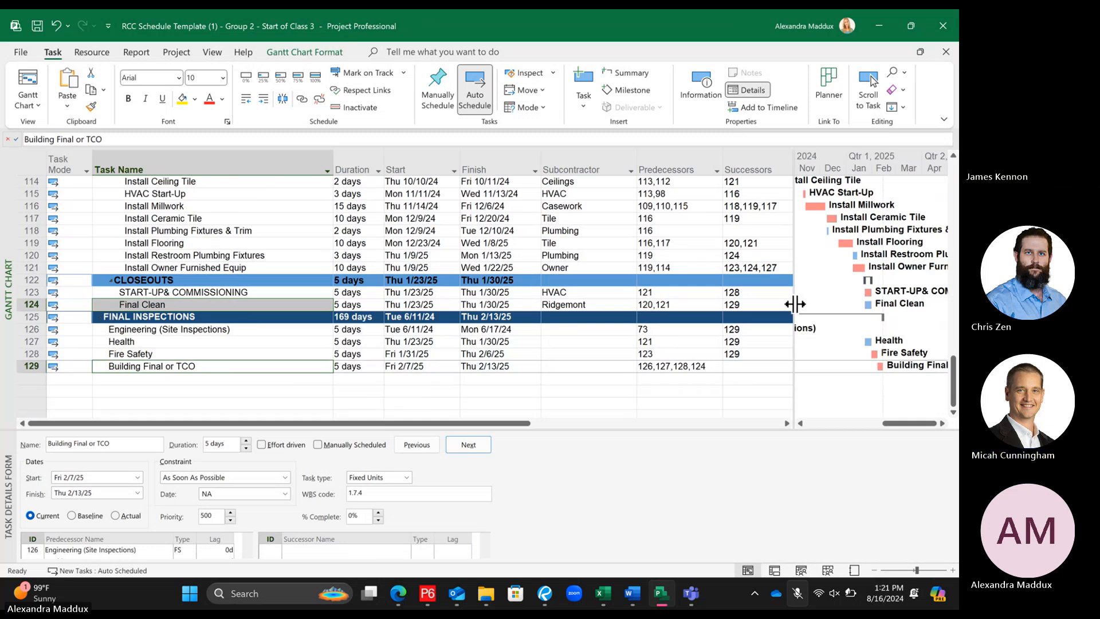
drag(795, 310, 766, 295)
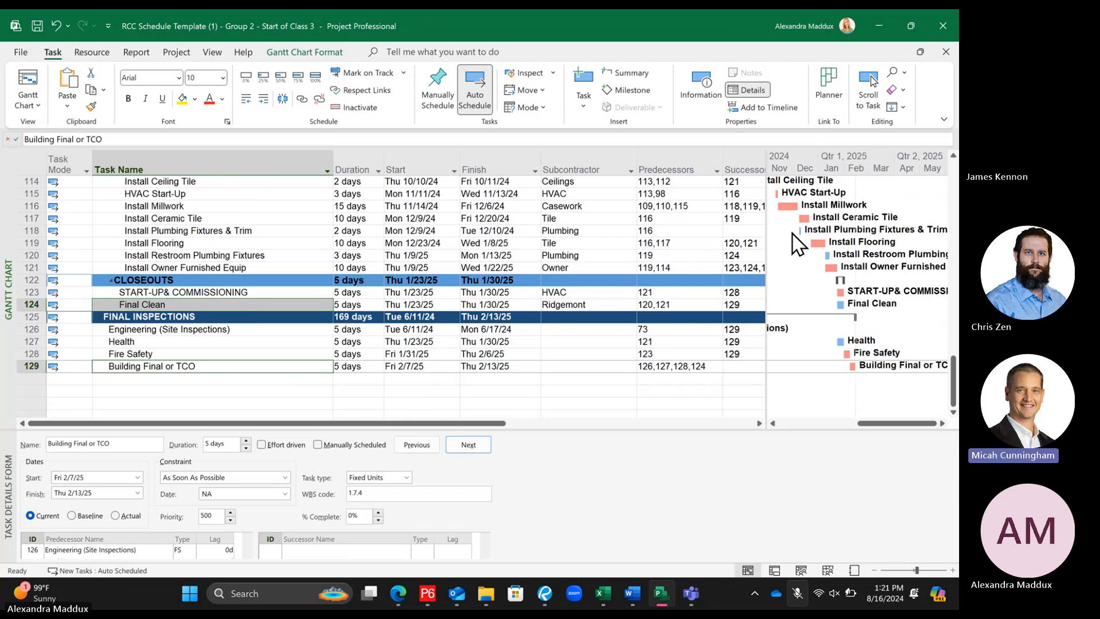
drag(768, 217, 951, 229)
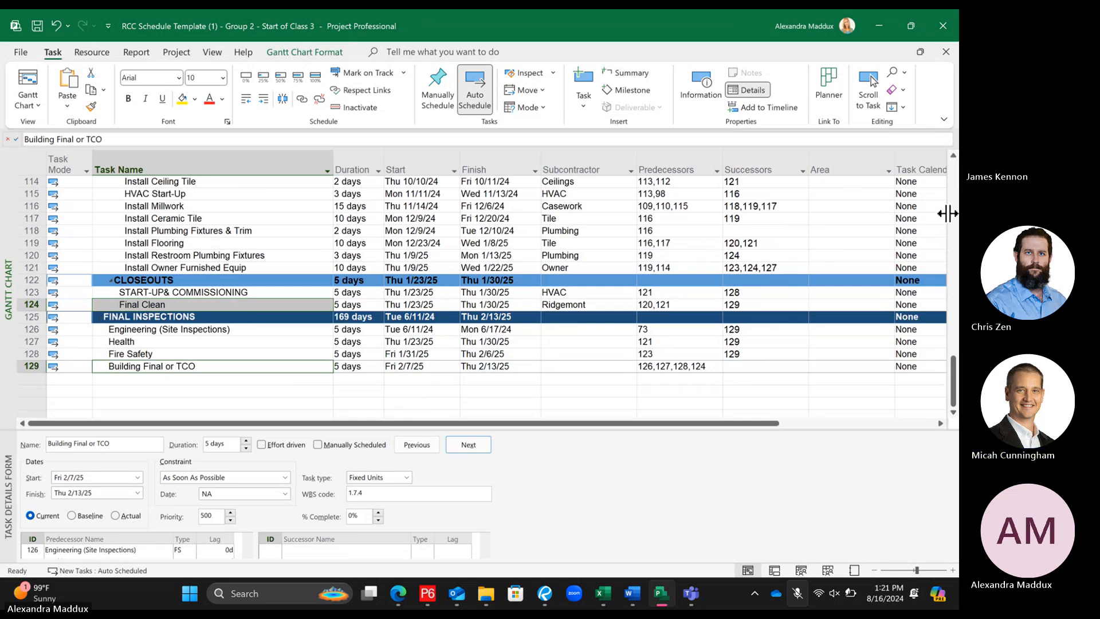
drag(946, 210, 717, 224)
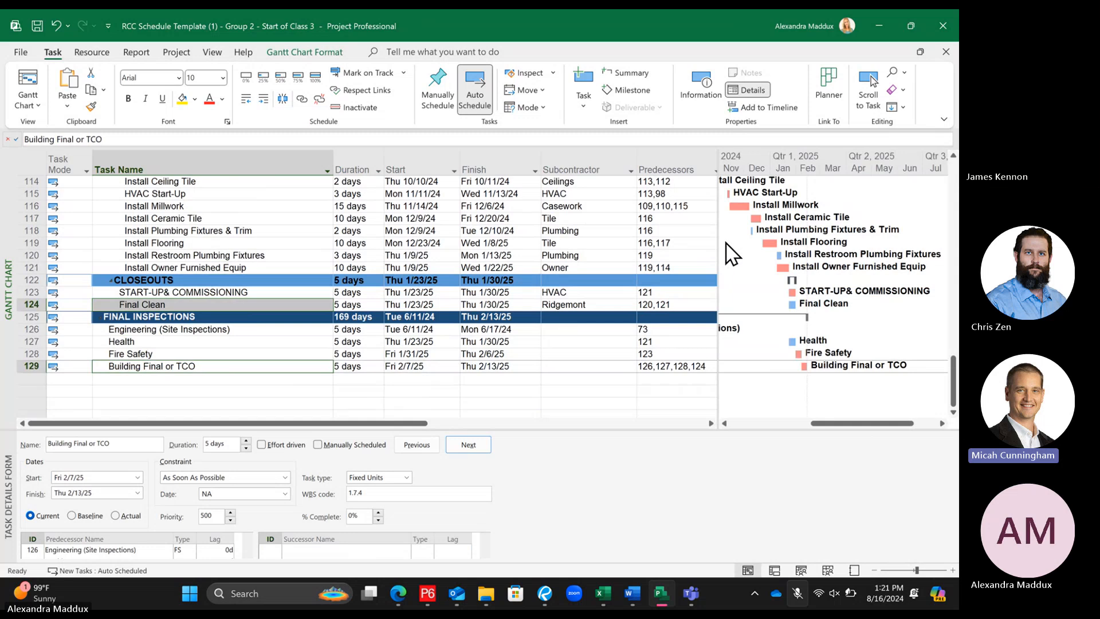
drag(825, 422, 814, 423)
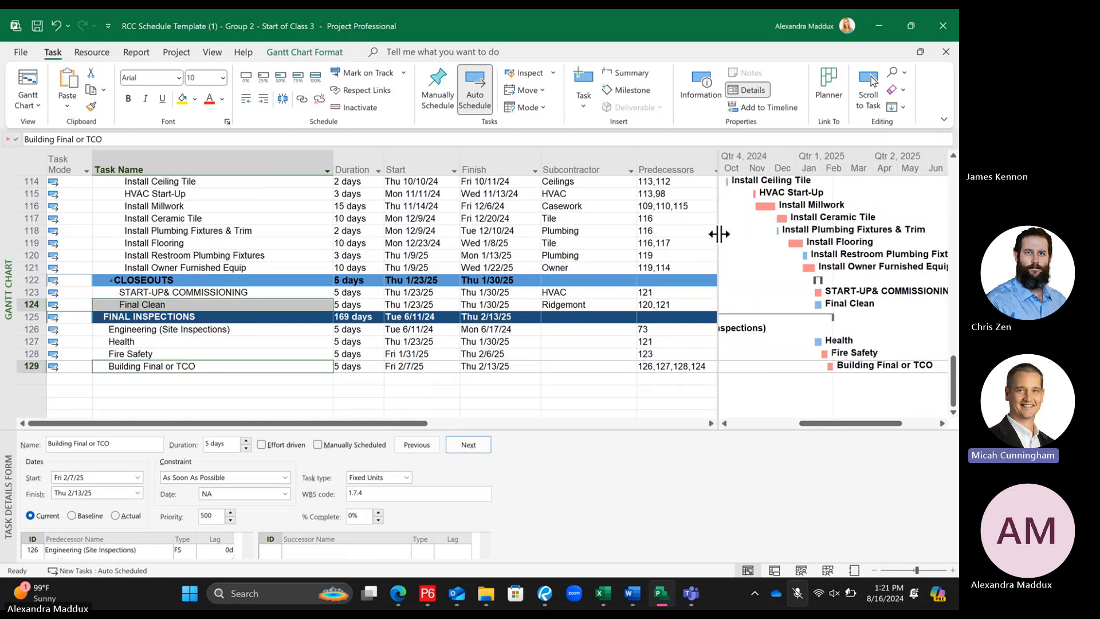
drag(719, 233, 950, 234)
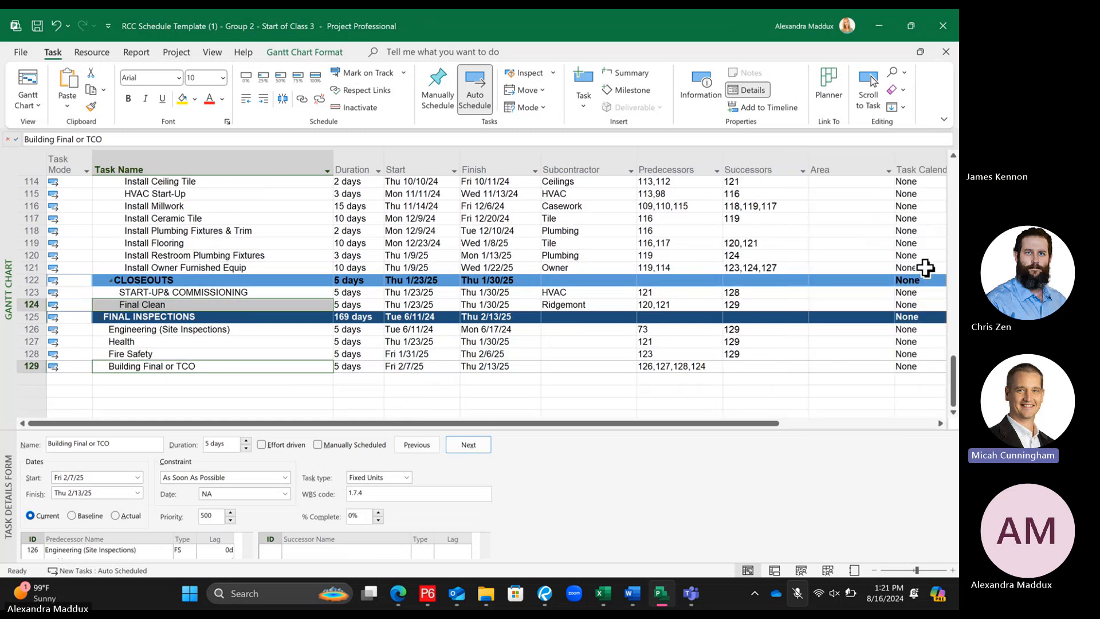
drag(948, 235, 805, 252)
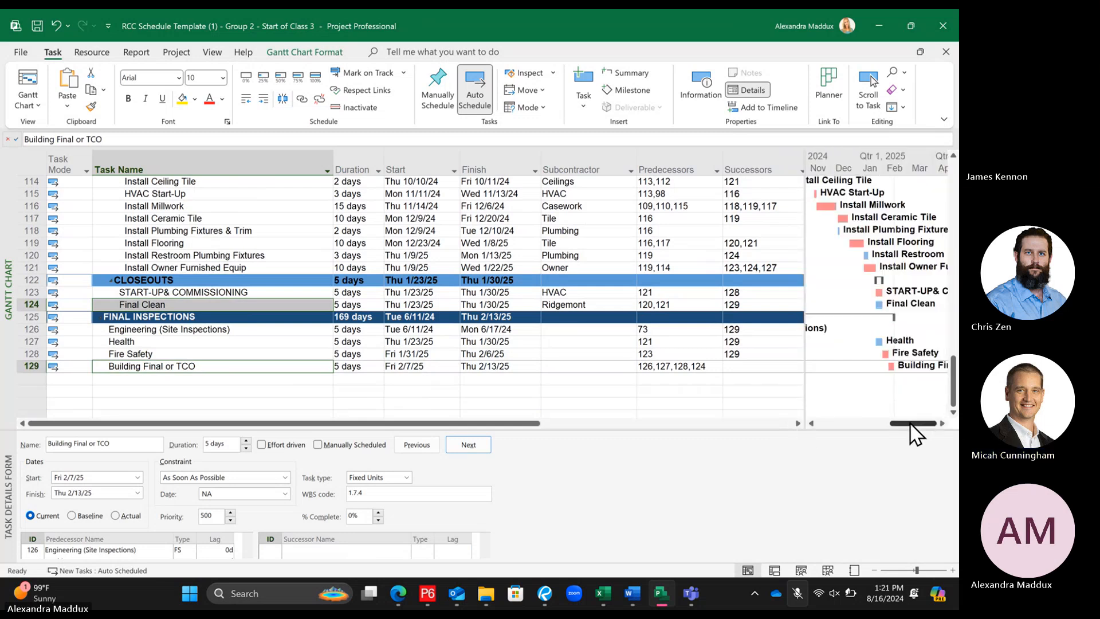
click(610, 366)
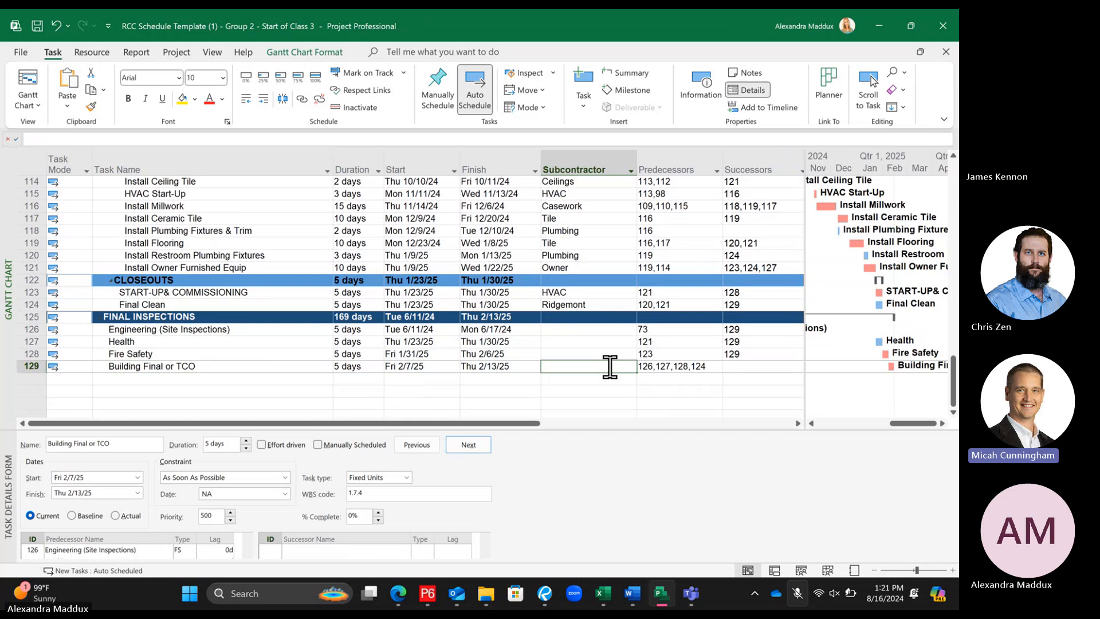
click(234, 366)
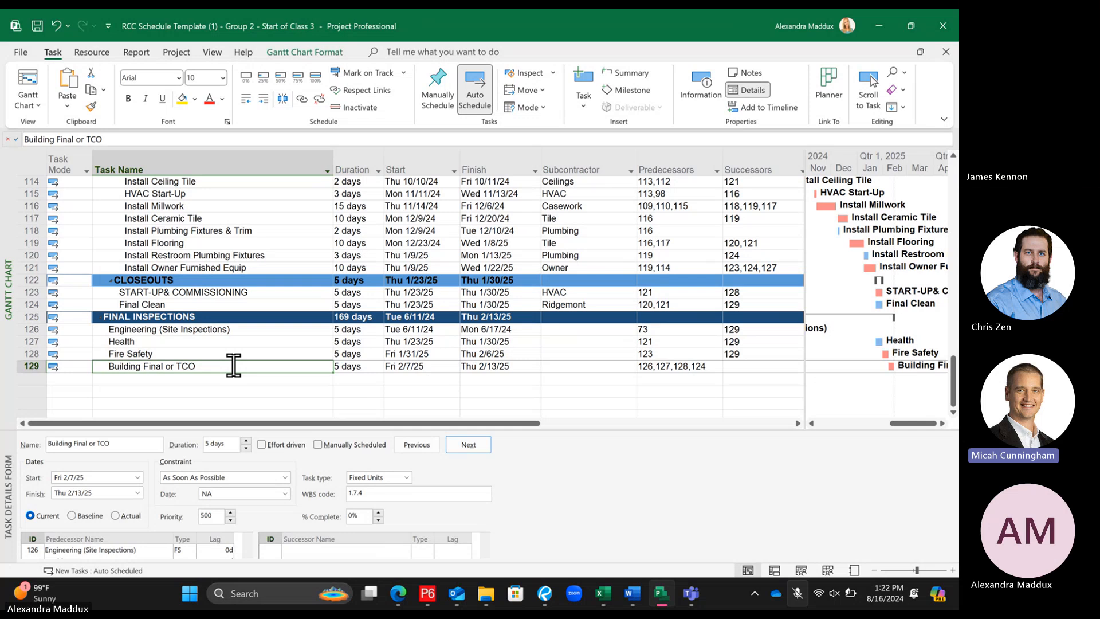
Expand the MILESTONES and DELAYS & IMPACTS groups near the start of the schedule
scroll(219, 314, up, 20)
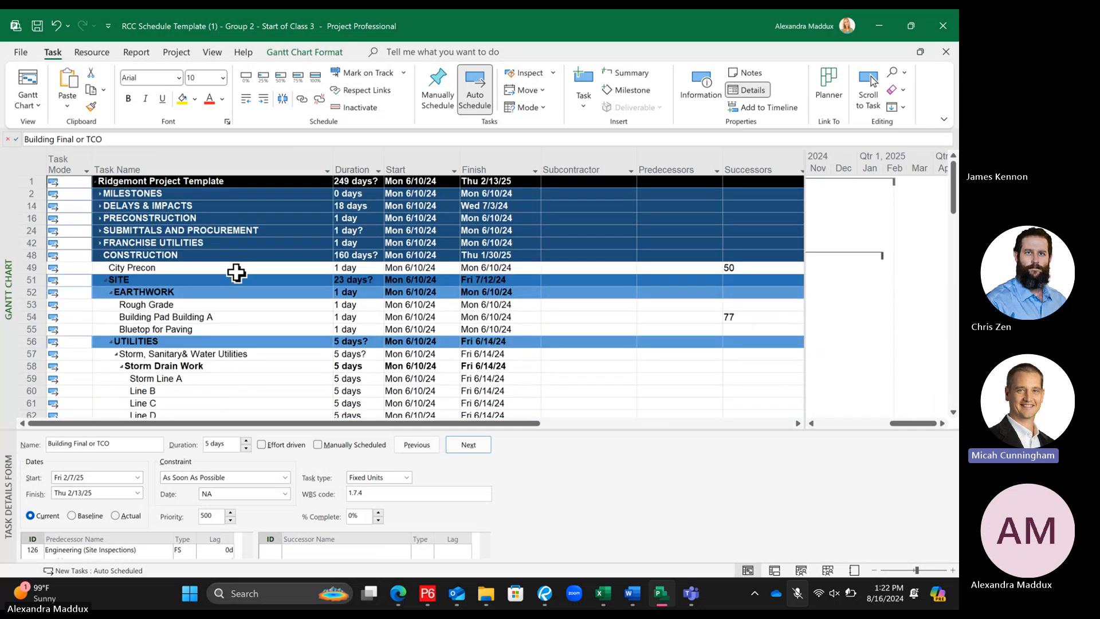
click(99, 193)
scroll(103, 287, down, 1)
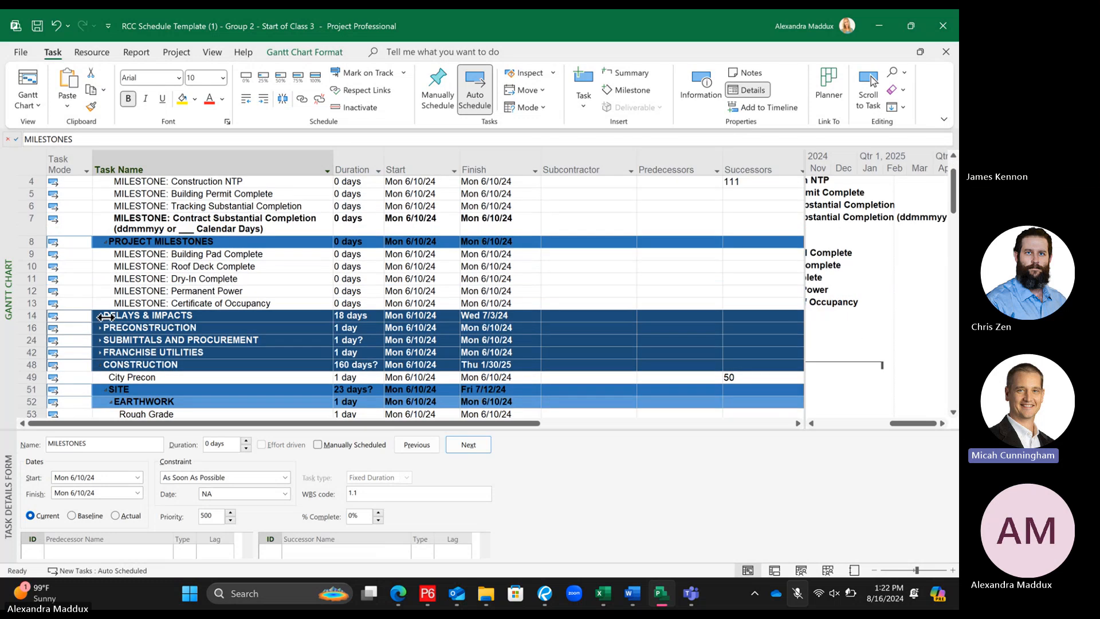
click(100, 316)
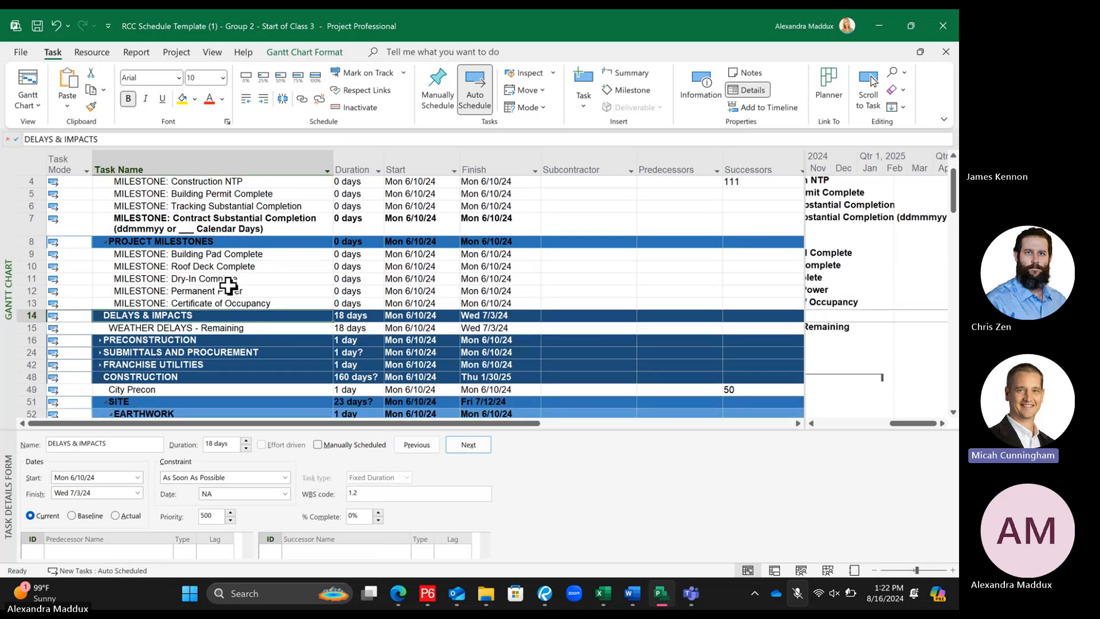
Examine the name and duration of the WEATHER DELAYS - Remaining task in the DELAYS & IMPACTS group
scroll(225, 287, down, 1)
click(282, 291)
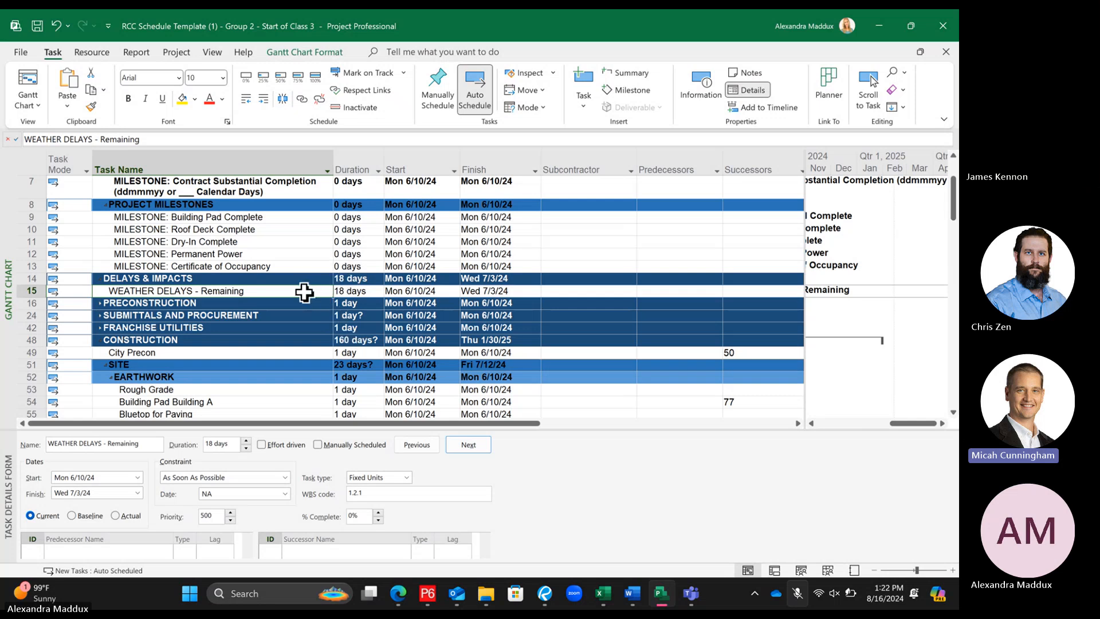
click(359, 291)
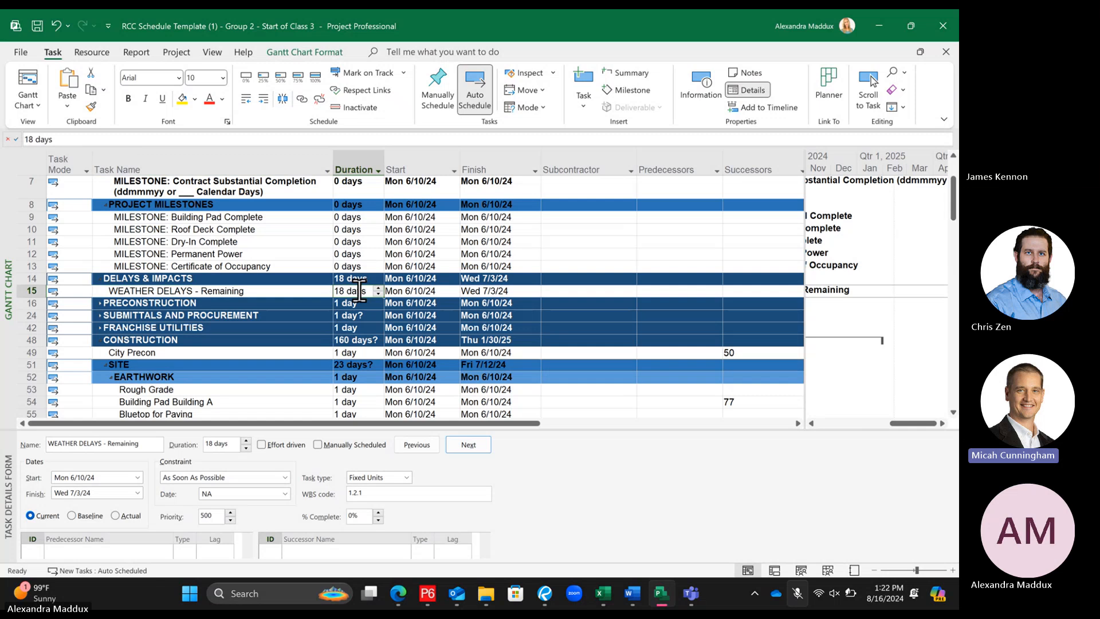
click(294, 291)
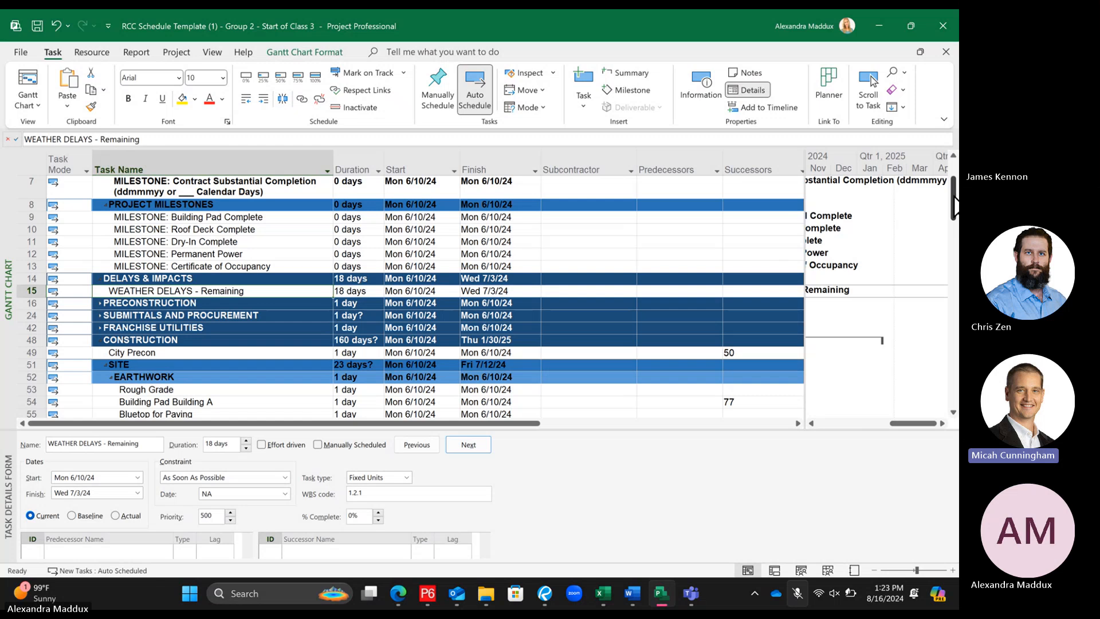
double_click(238, 291)
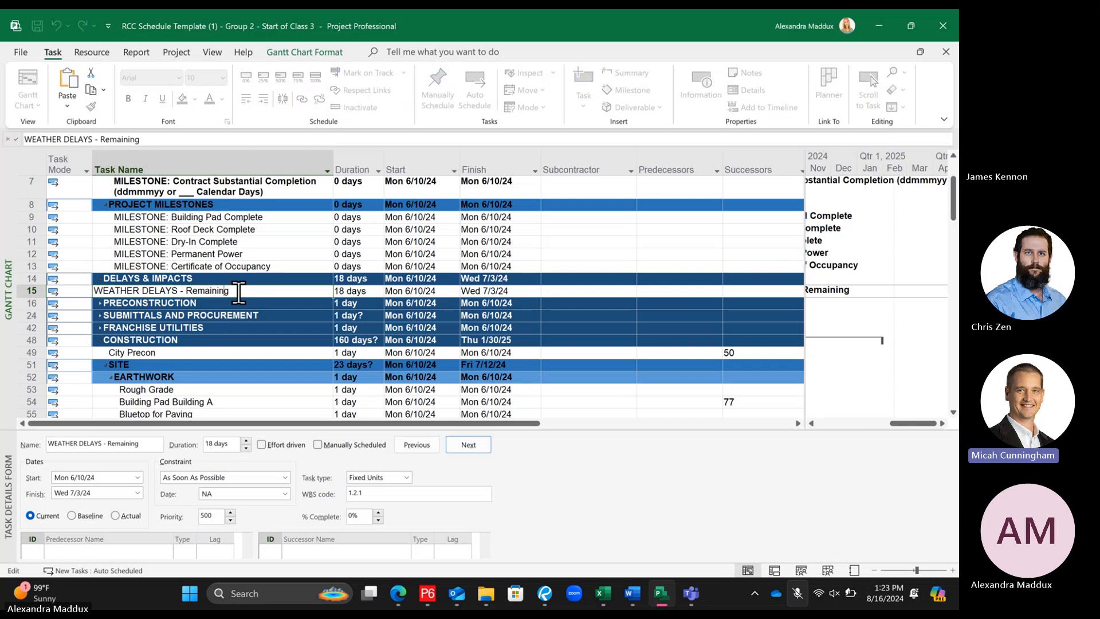
click(558, 303)
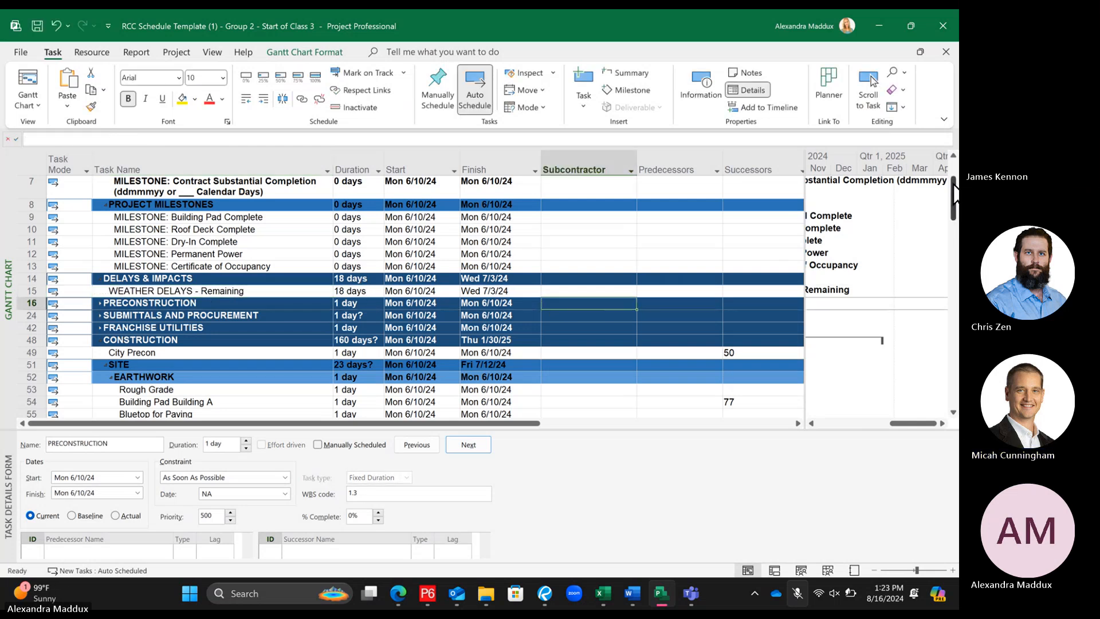
Link Building Final or TCO to WEATHER DELAYS - Remaining by making task 15 its successor
click(26, 291)
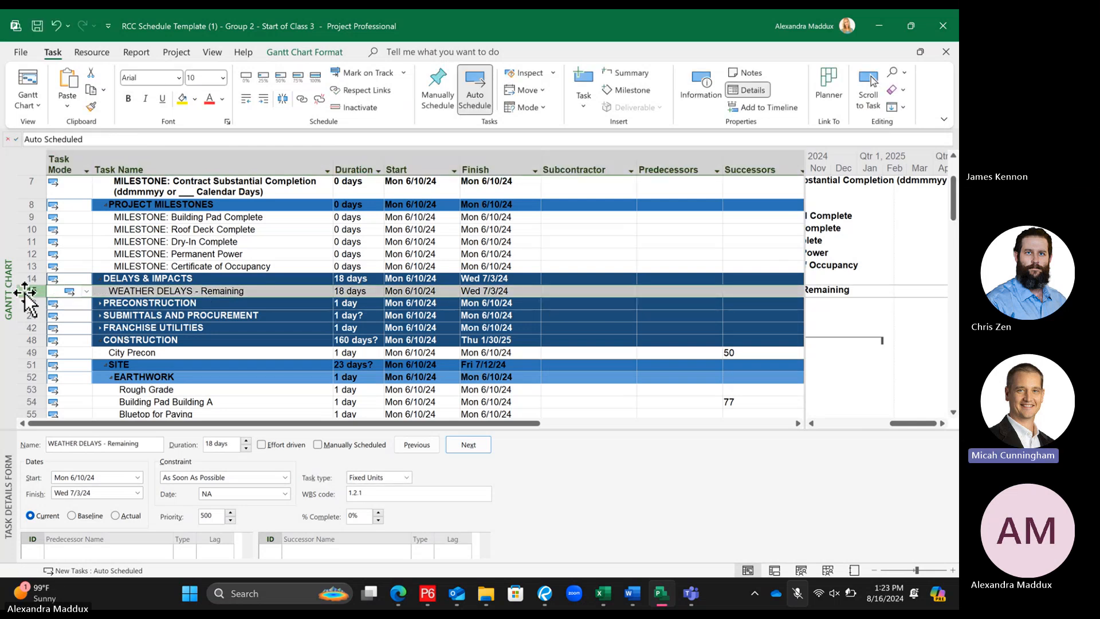
drag(954, 215, 945, 430)
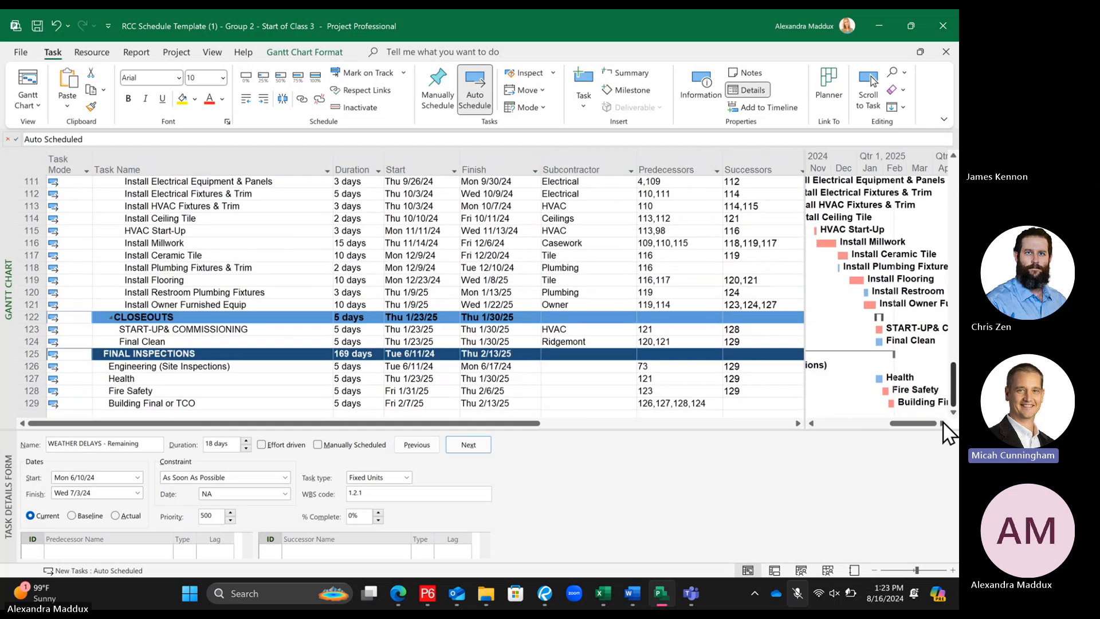
click(755, 403)
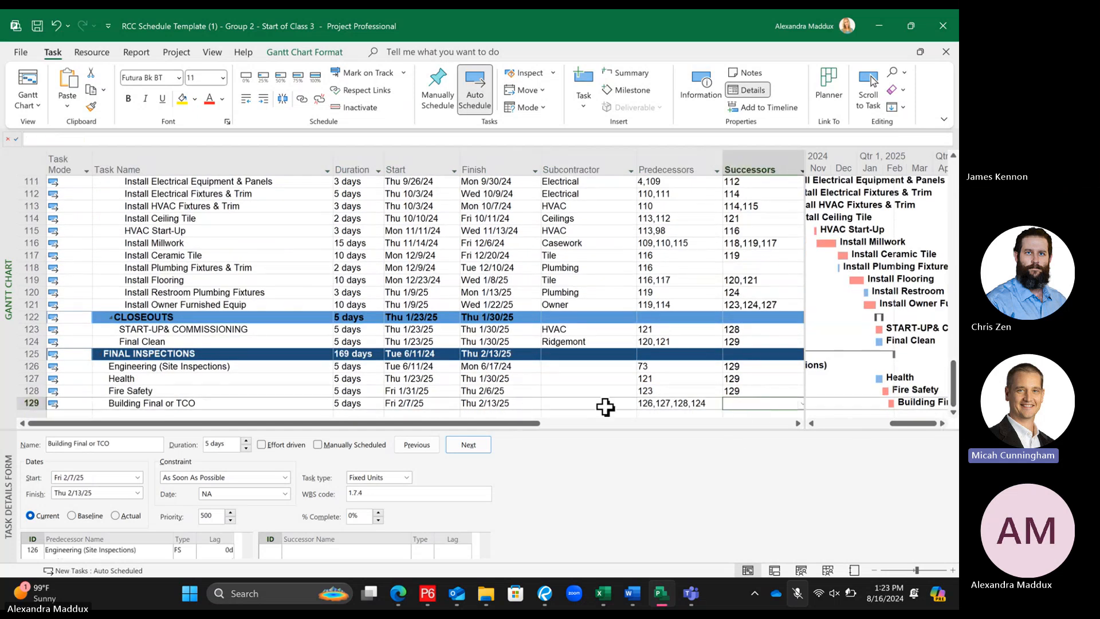
text(15)
key(Return)
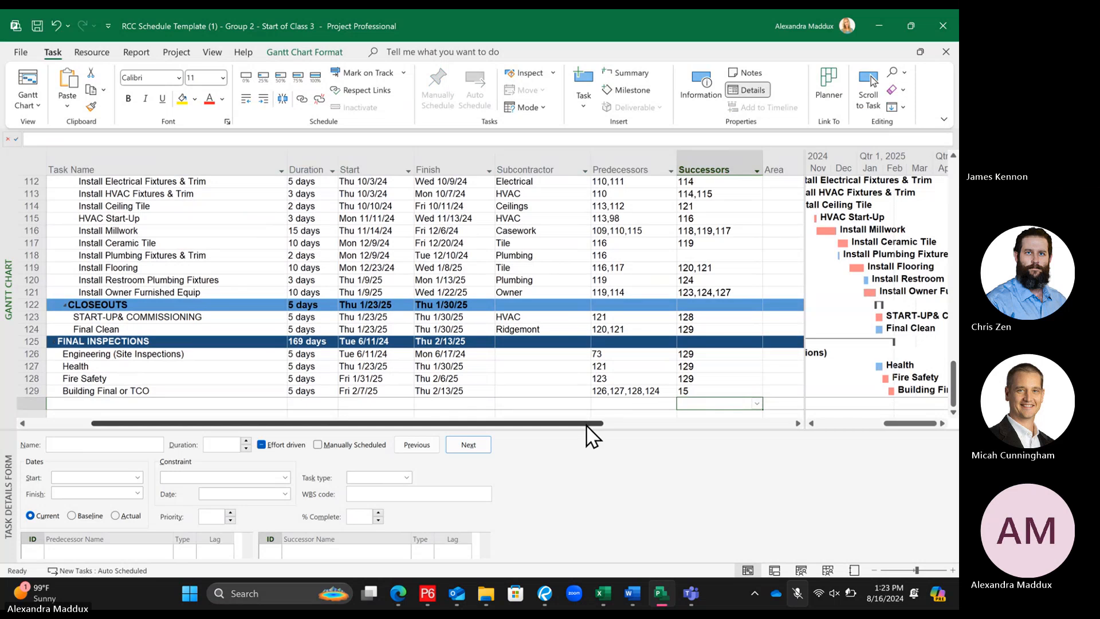
drag(586, 425, 562, 429)
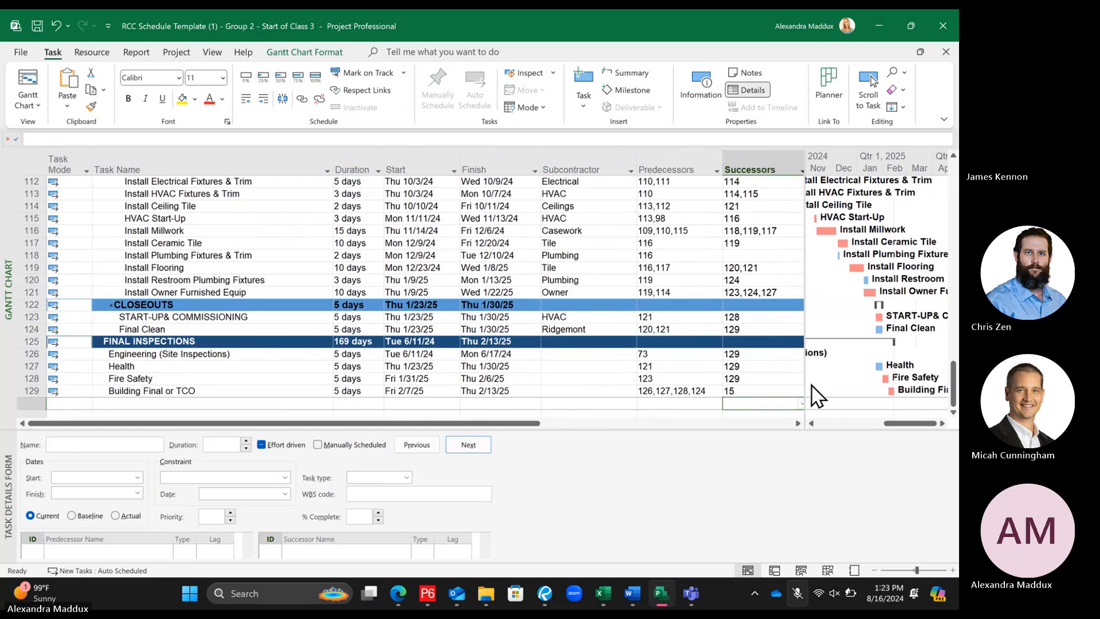
click(741, 392)
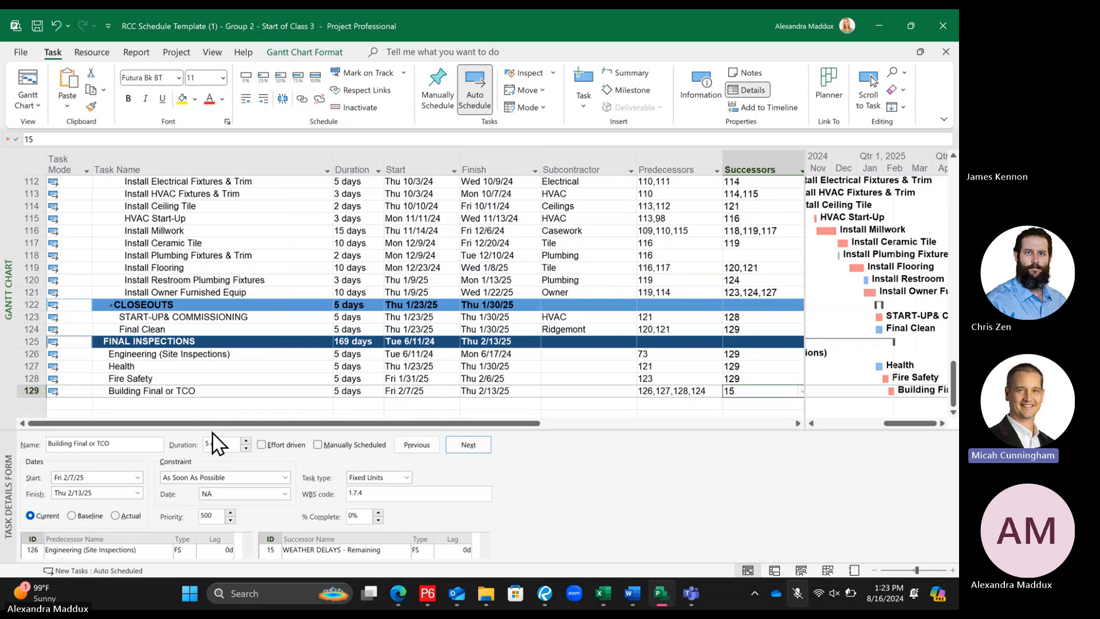
Enlarge the Task Details Form and compare the predecessors and successors of Fire Safety and Building Final or TCO
drag(213, 431, 209, 371)
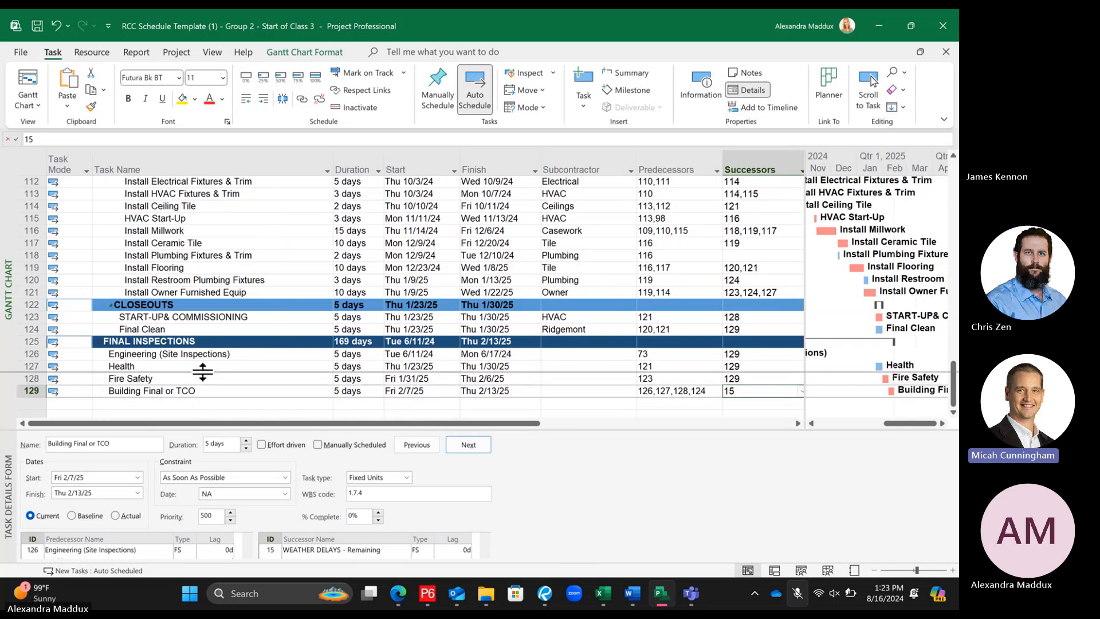
scroll(171, 315, down, 2)
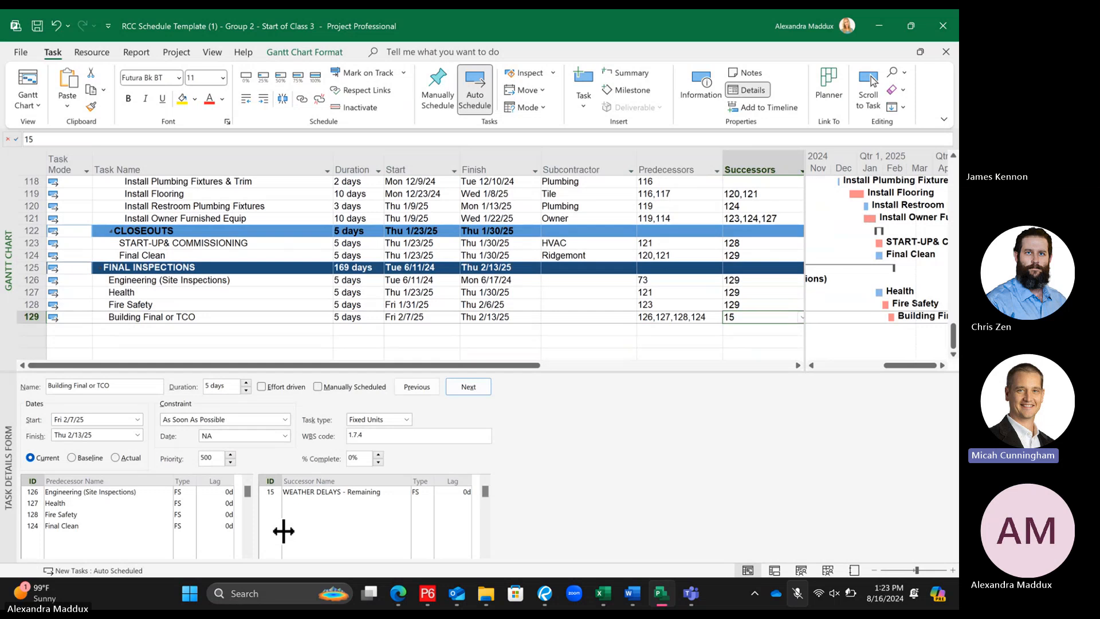
click(156, 308)
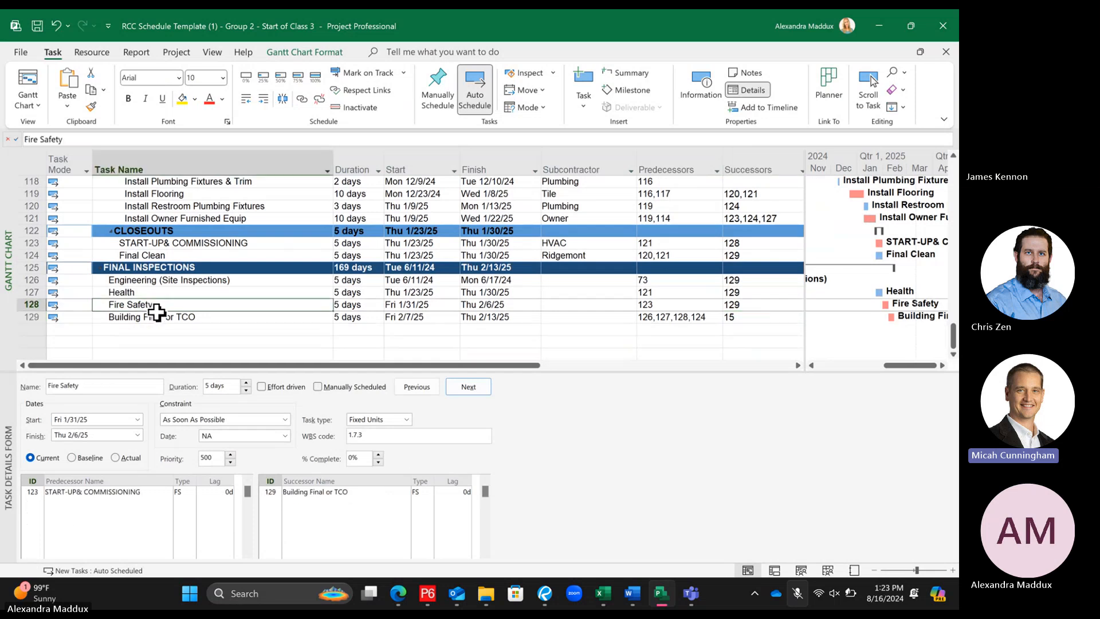
click(159, 316)
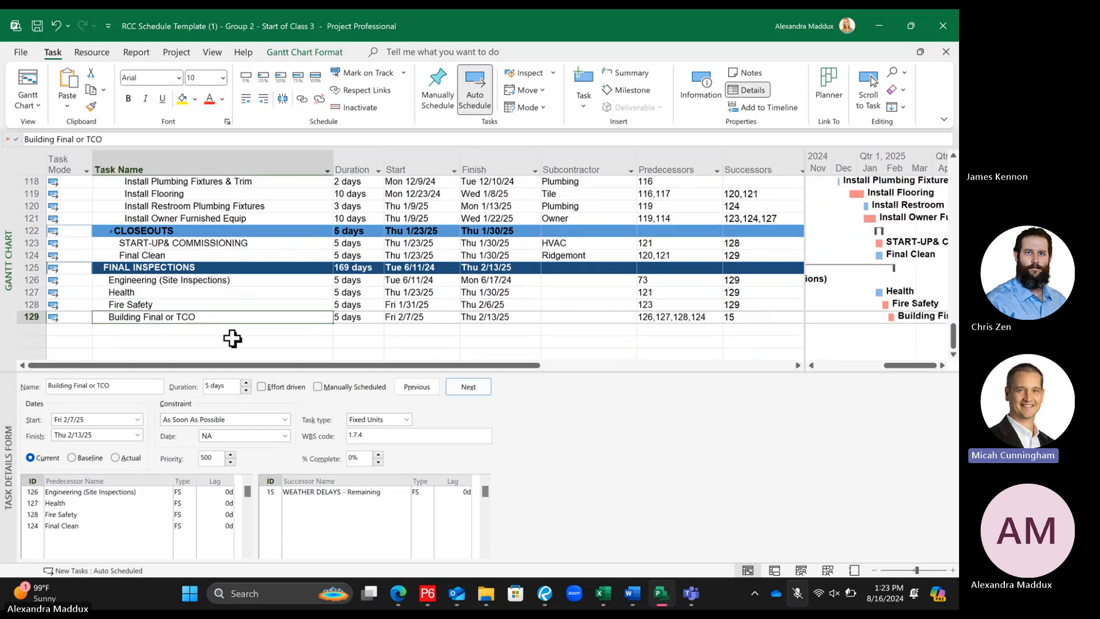
click(210, 304)
click(216, 317)
click(154, 305)
click(163, 316)
Set the subcontractor of Engineering (Site Inspections) to Ridgemont
click(597, 283)
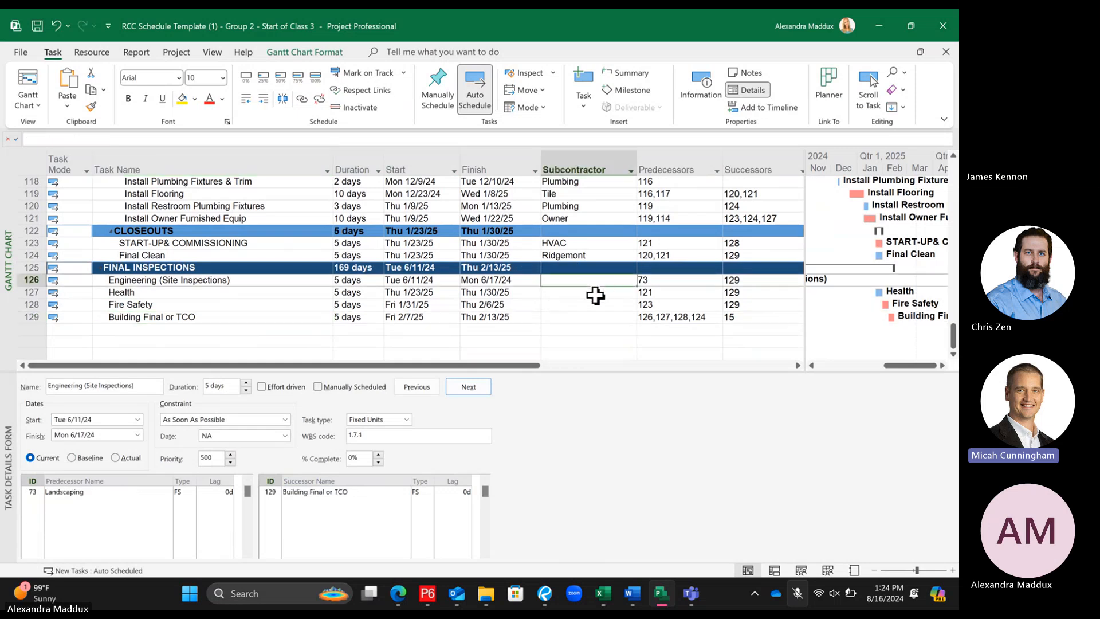
click(590, 292)
click(583, 280)
click(584, 293)
click(580, 281)
text(Ridge)
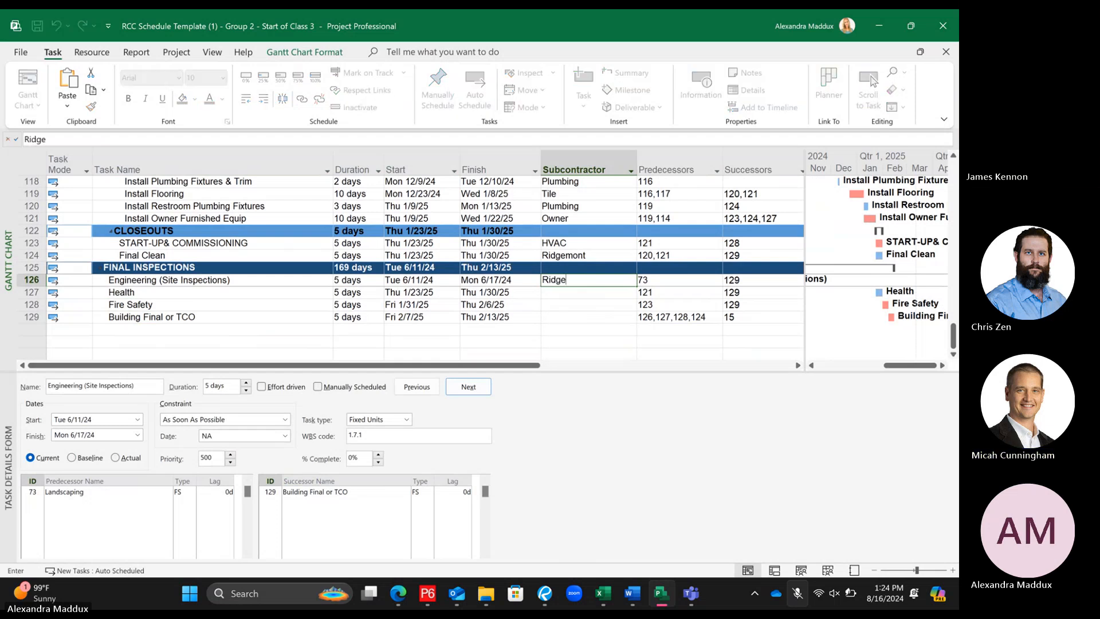
text(mont)
key(Return)
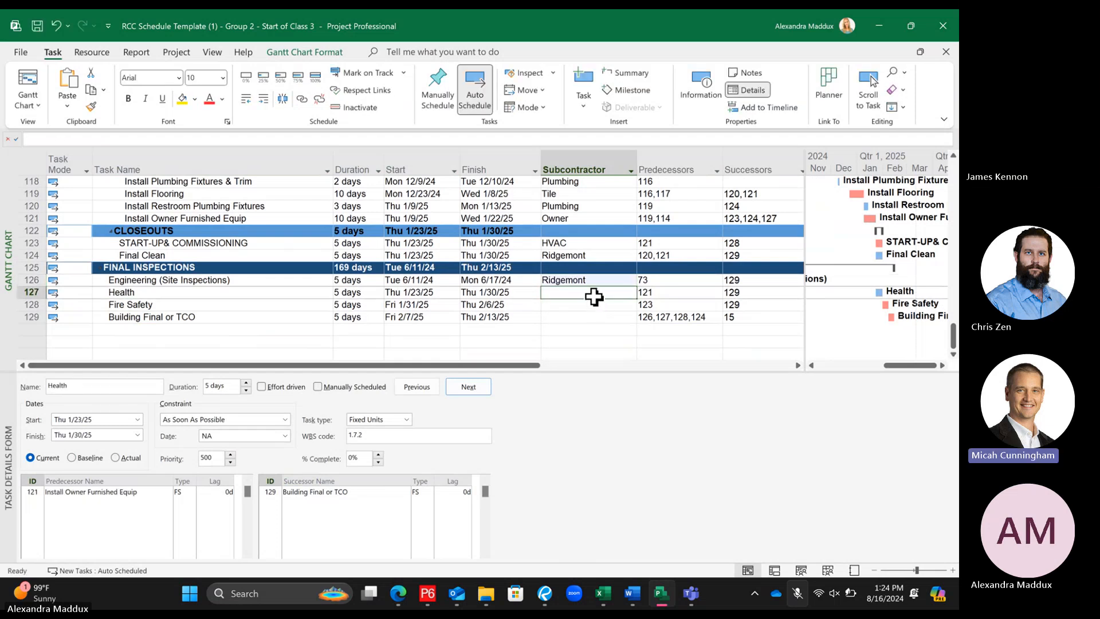
Copy the Ridgemont subcontractor entry and paste it into Health, Fire Safety and Building Final or TCO one at a time
click(602, 304)
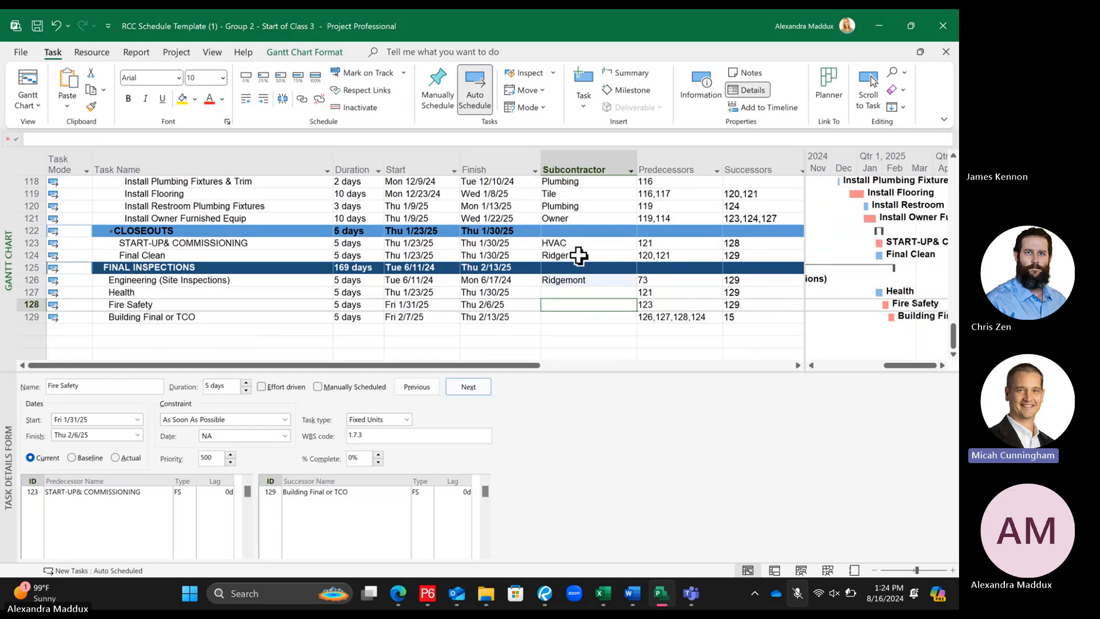
click(577, 255)
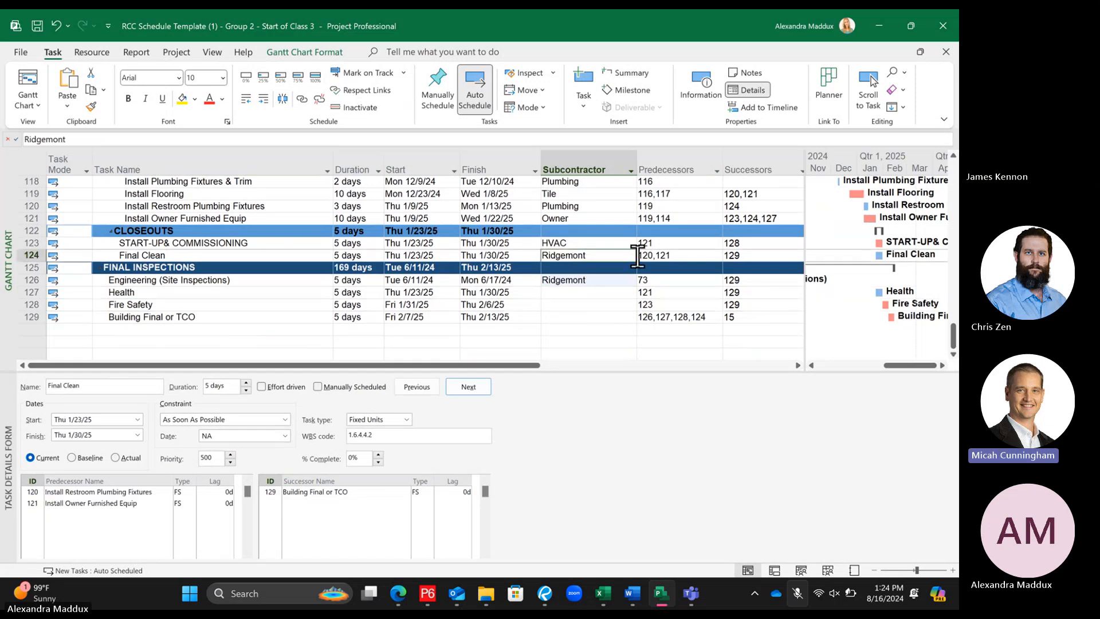
click(567, 280)
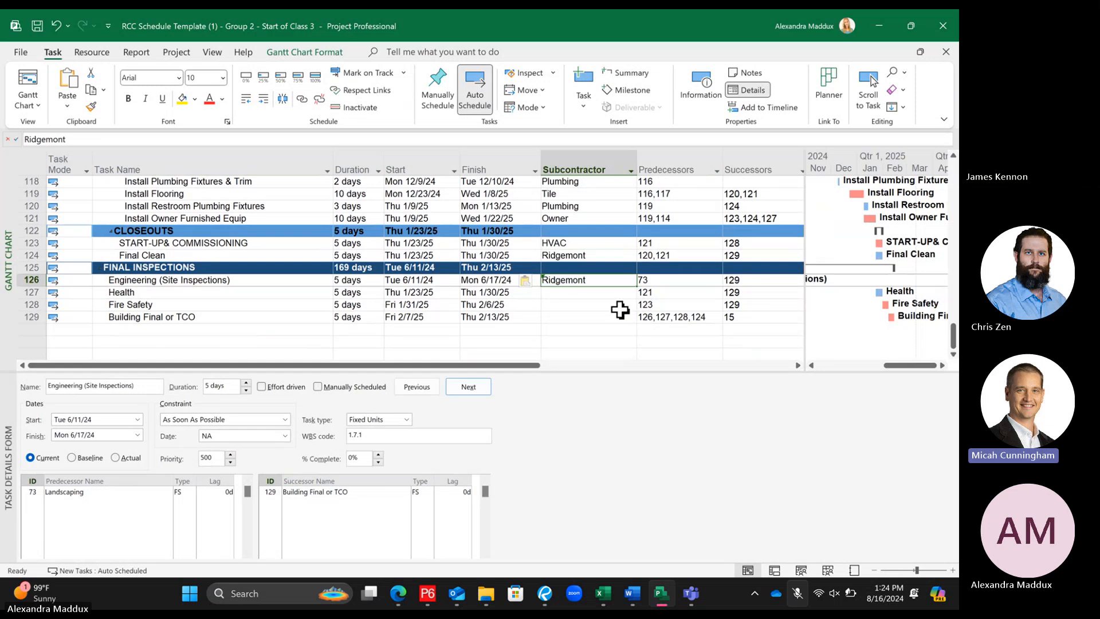
click(596, 294)
right_click(596, 294)
click(630, 281)
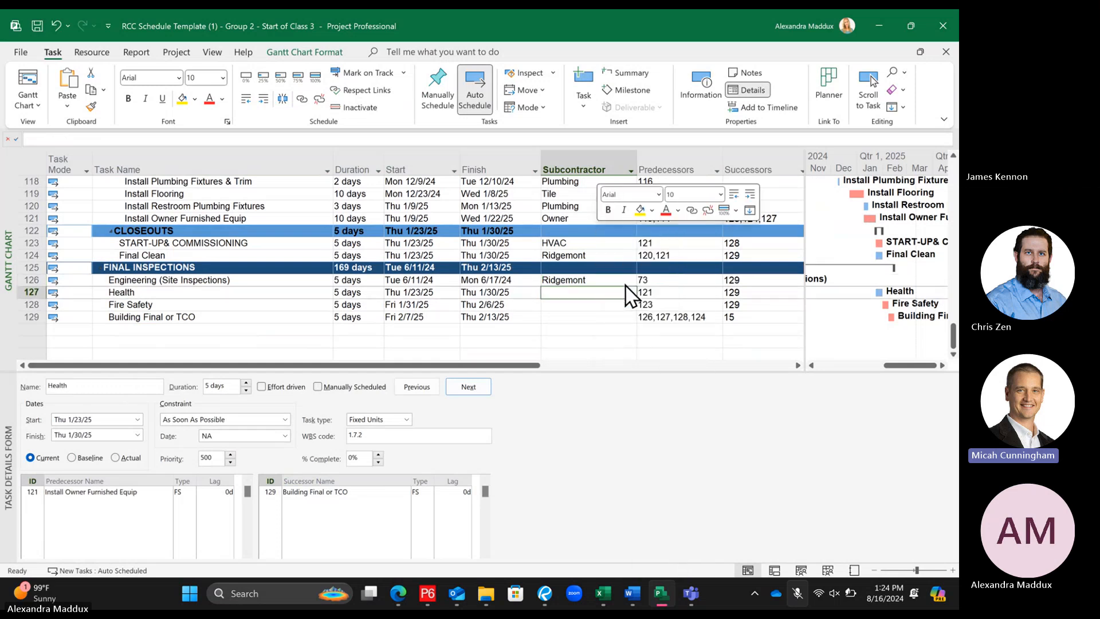
right_click(574, 308)
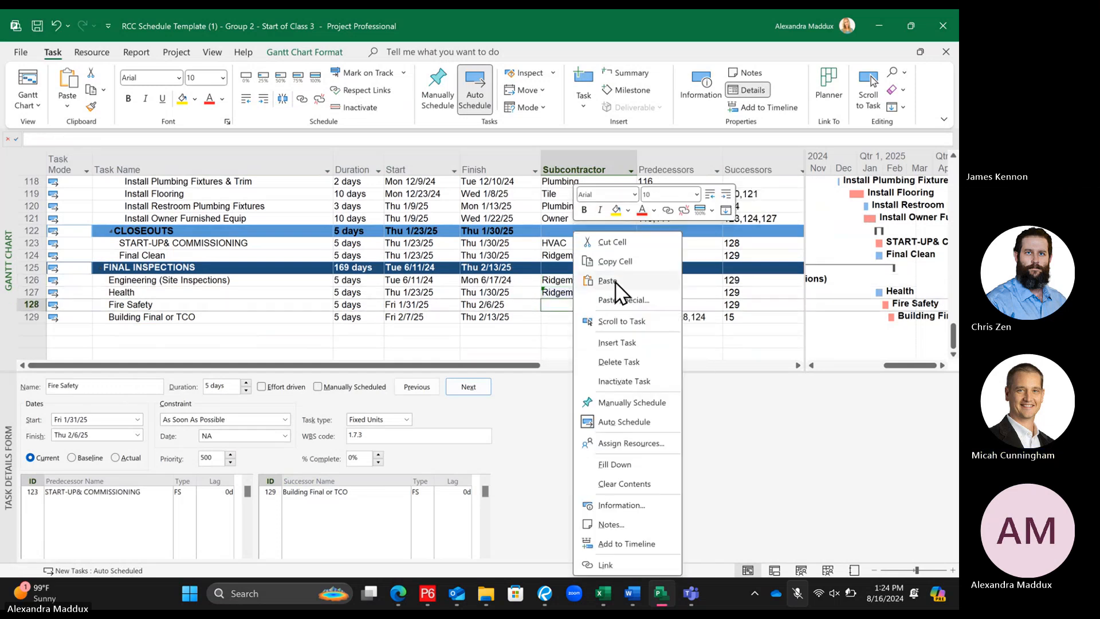
click(621, 287)
click(576, 315)
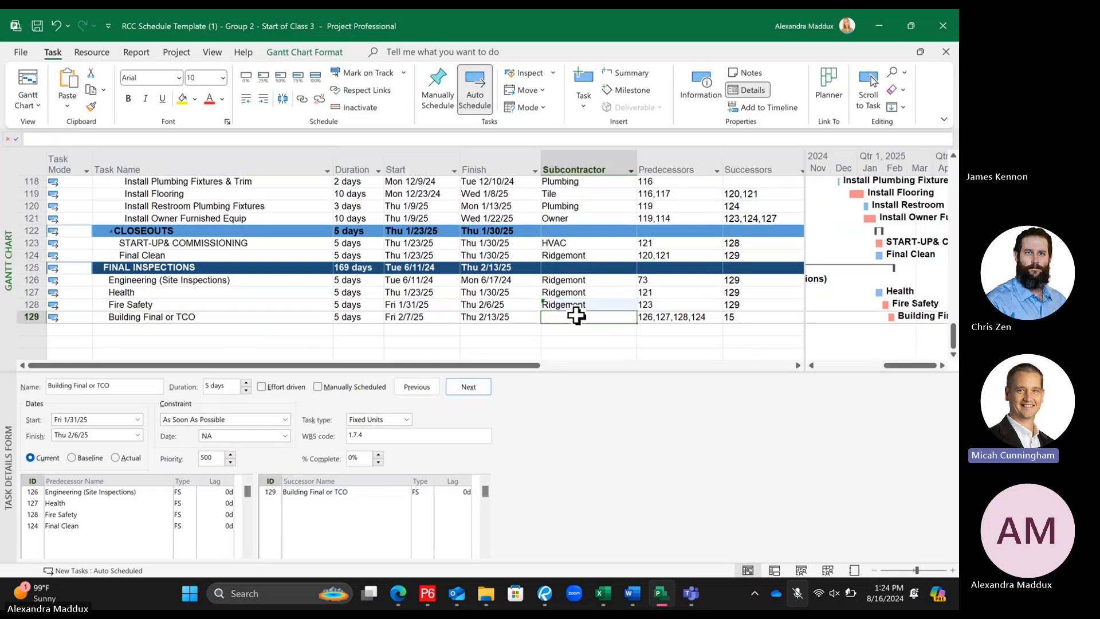
right_click(575, 315)
click(602, 280)
click(709, 296)
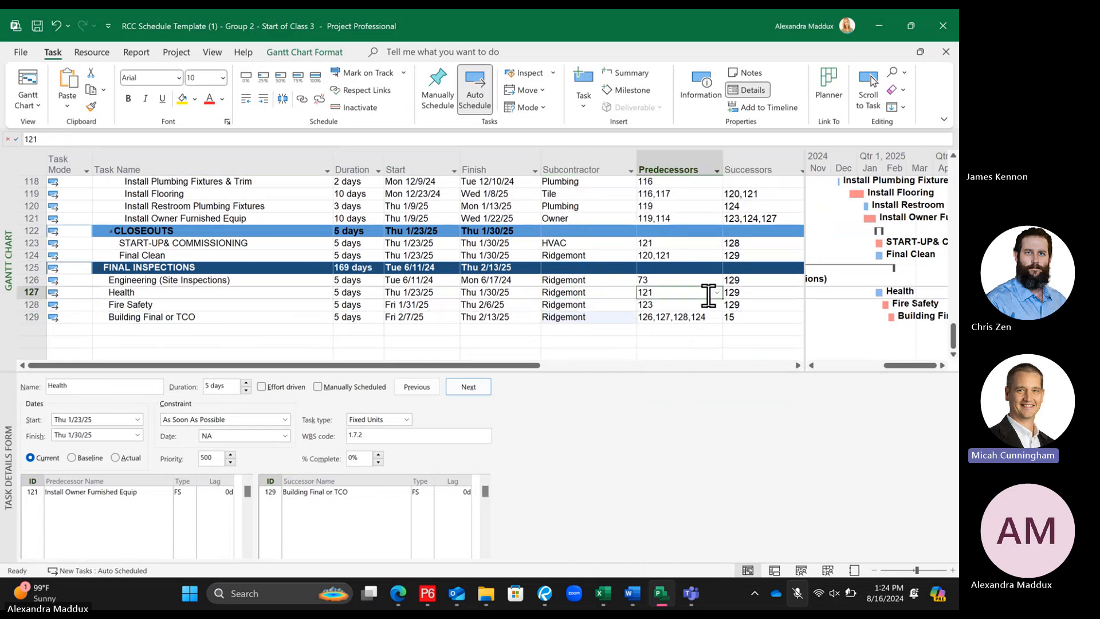
Undo the pasted Ridgemont entries for Health, Fire Safety and Building Final or TCO
key(ctrl+z)
key(ctrl+z)
key(ctrl+z)
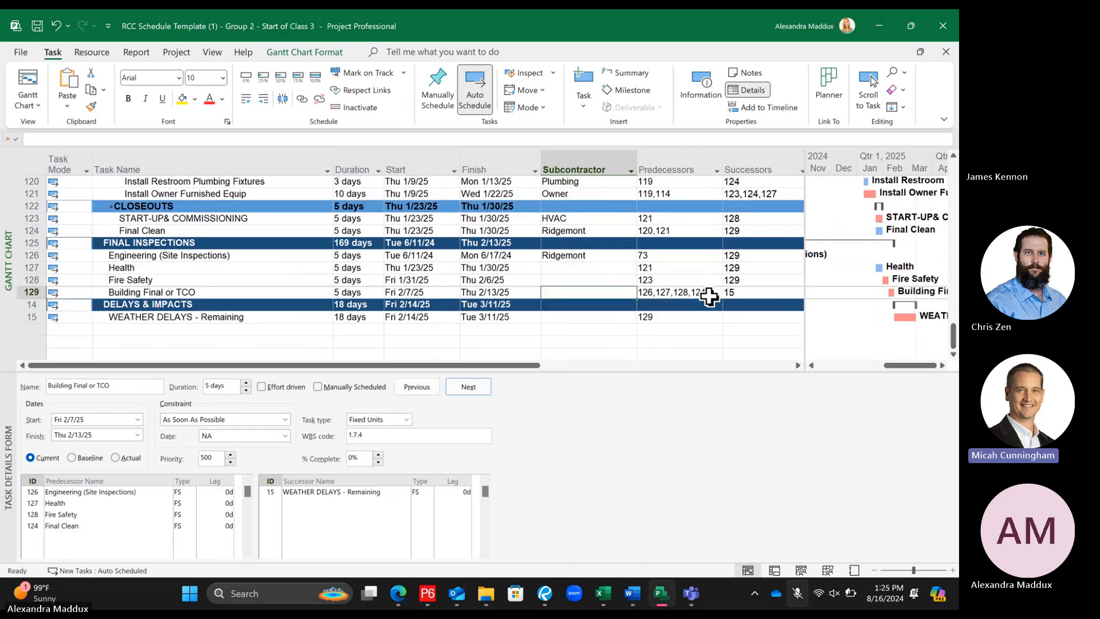
key(Up)
Fill the Ridgemont subcontractor down from Final Clean through Engineering, Health, Fire Safety and Building Final or TCO
click(570, 229)
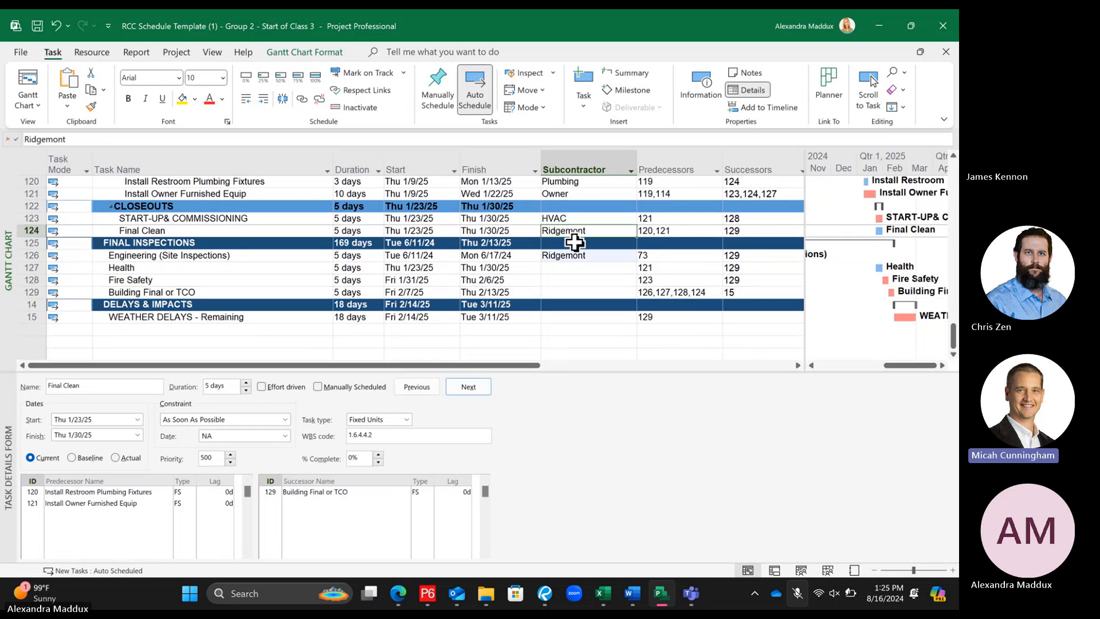
ctrl+click(574, 256)
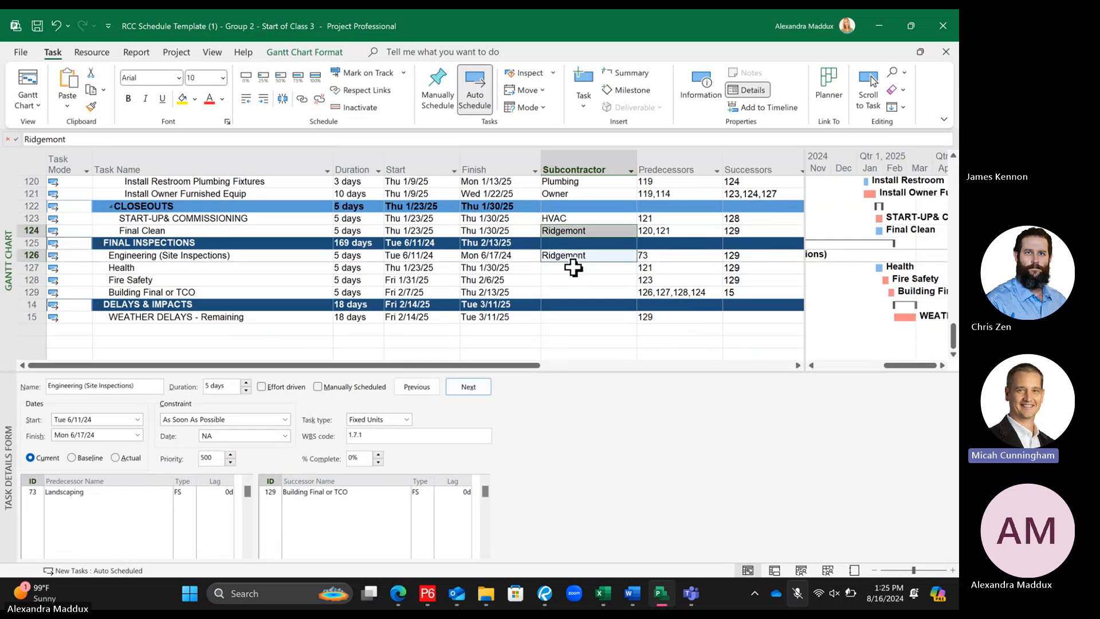
ctrl+click(574, 268)
ctrl+click(574, 280)
ctrl+click(575, 293)
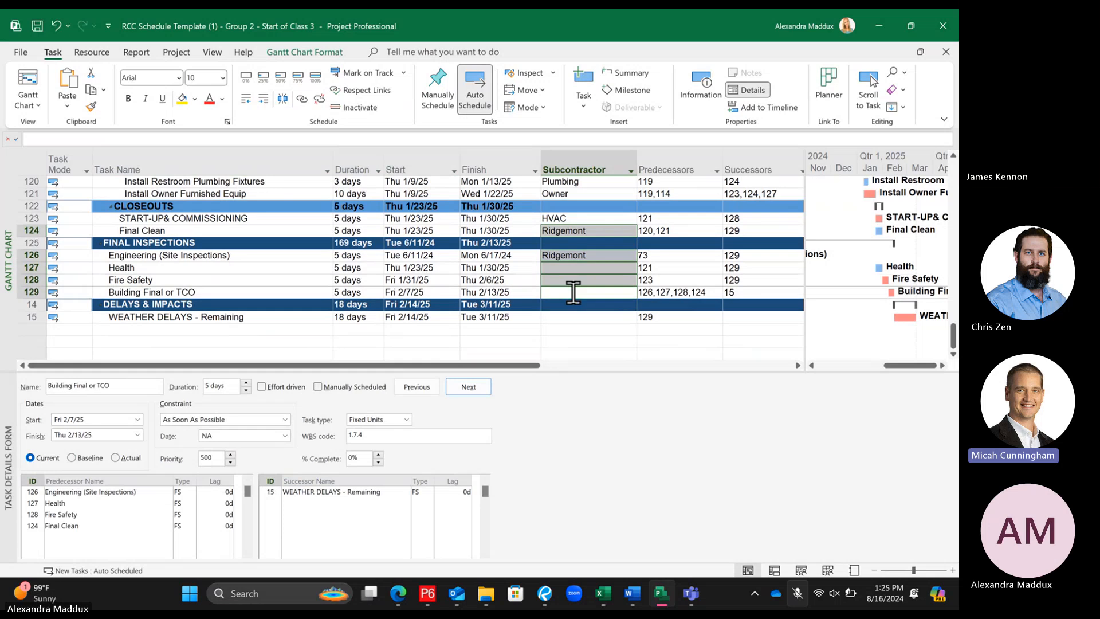
right_click(575, 295)
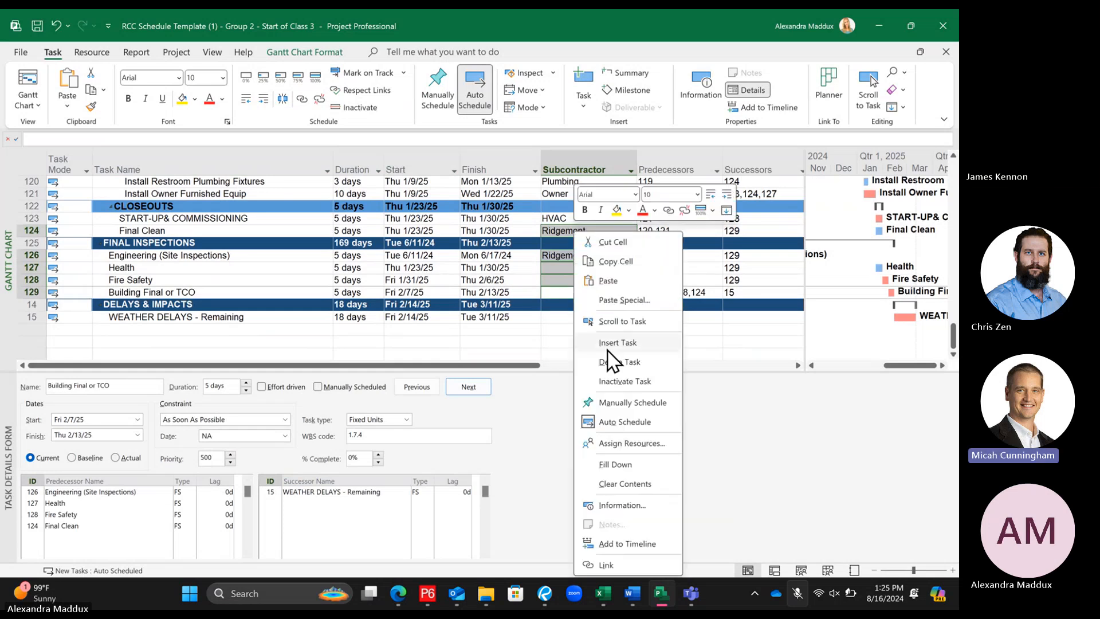
click(619, 464)
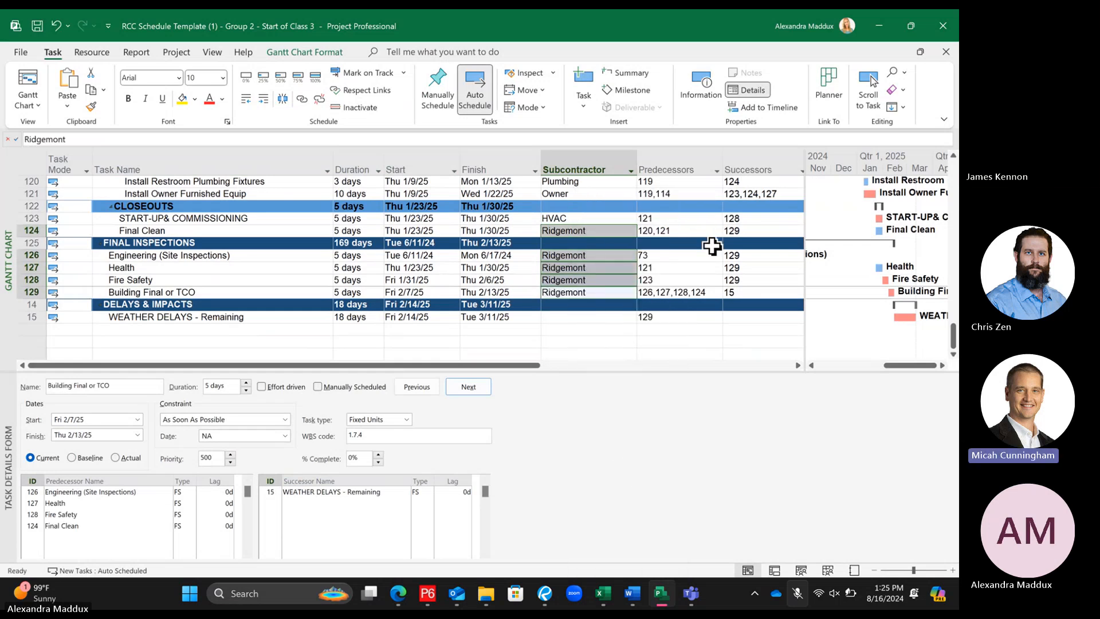
click(706, 293)
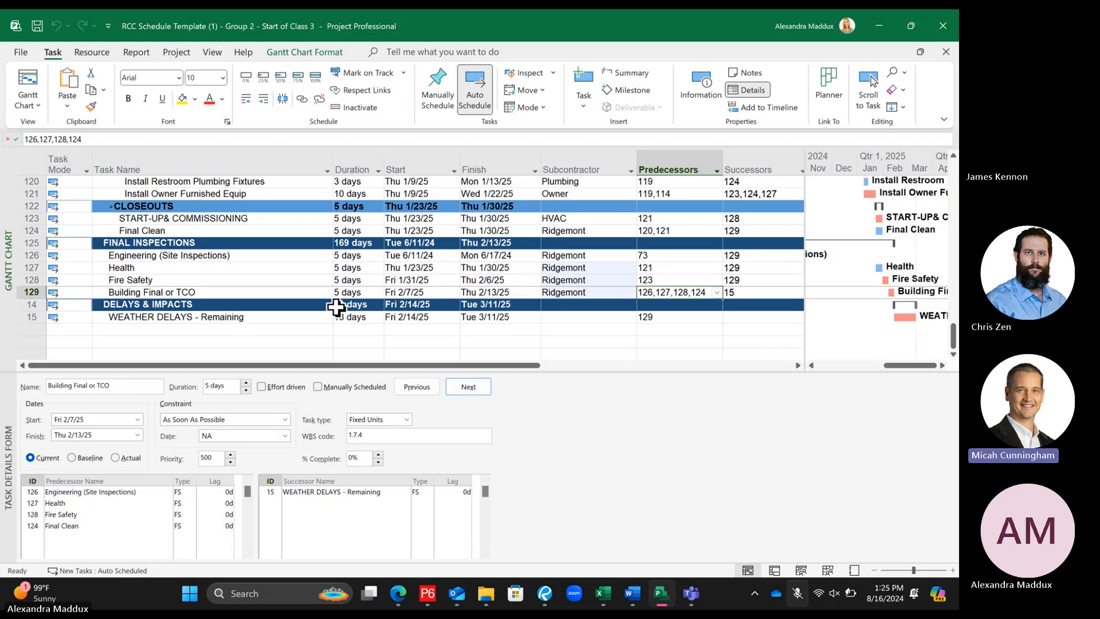
Examine WEATHER DELAYS - Remaining below the inspections, and collapse and re-expand the FINAL INSPECTIONS group
click(284, 304)
click(283, 318)
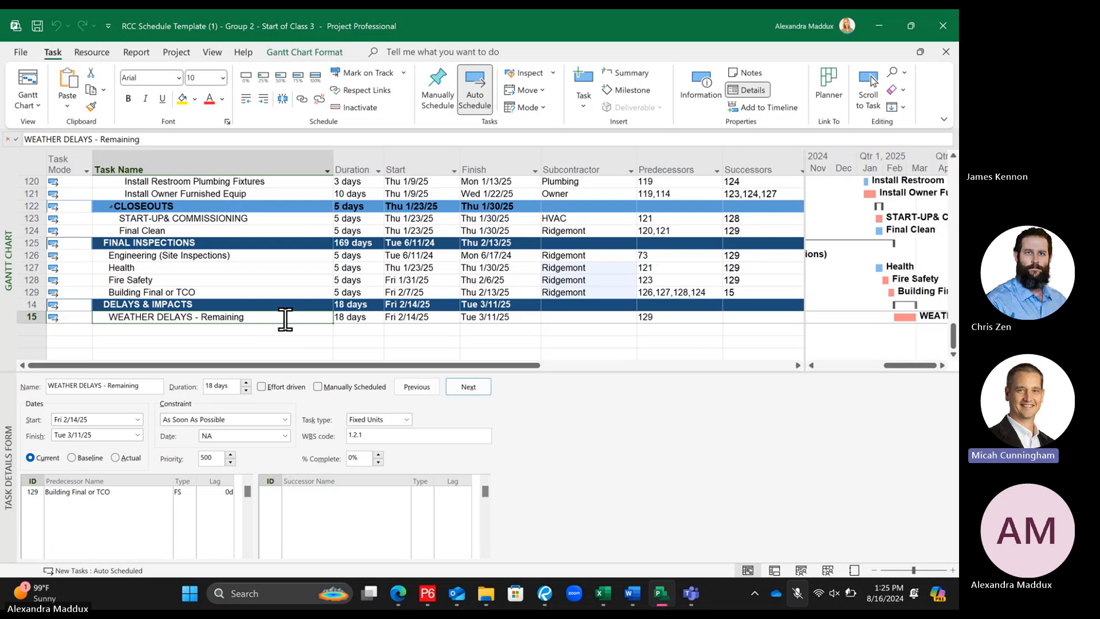
click(100, 242)
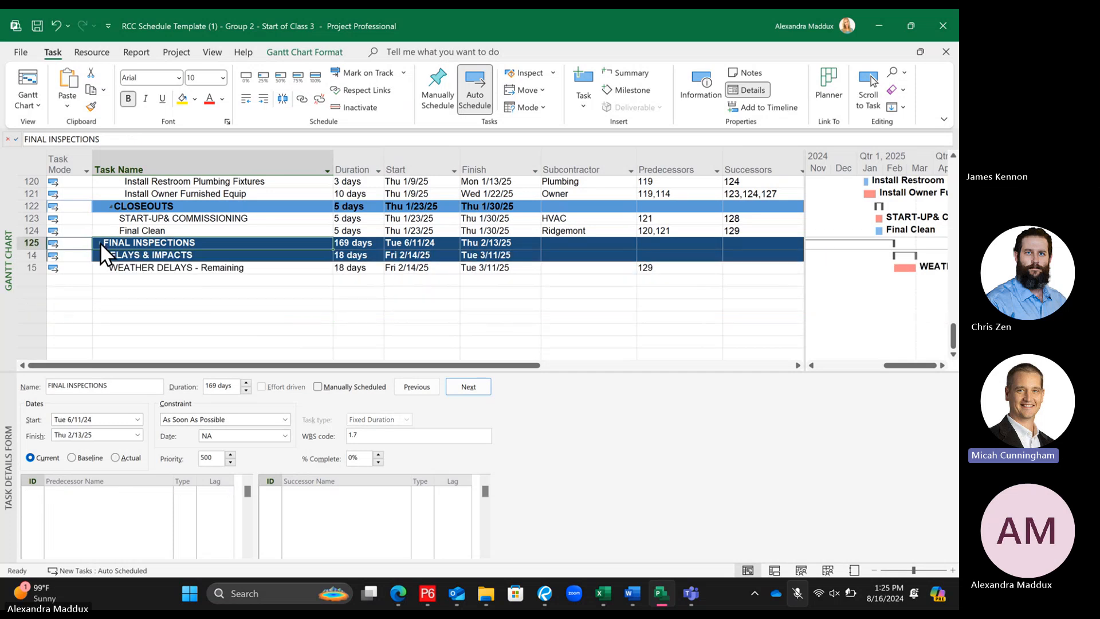
click(99, 241)
key(Down)
key(Down)
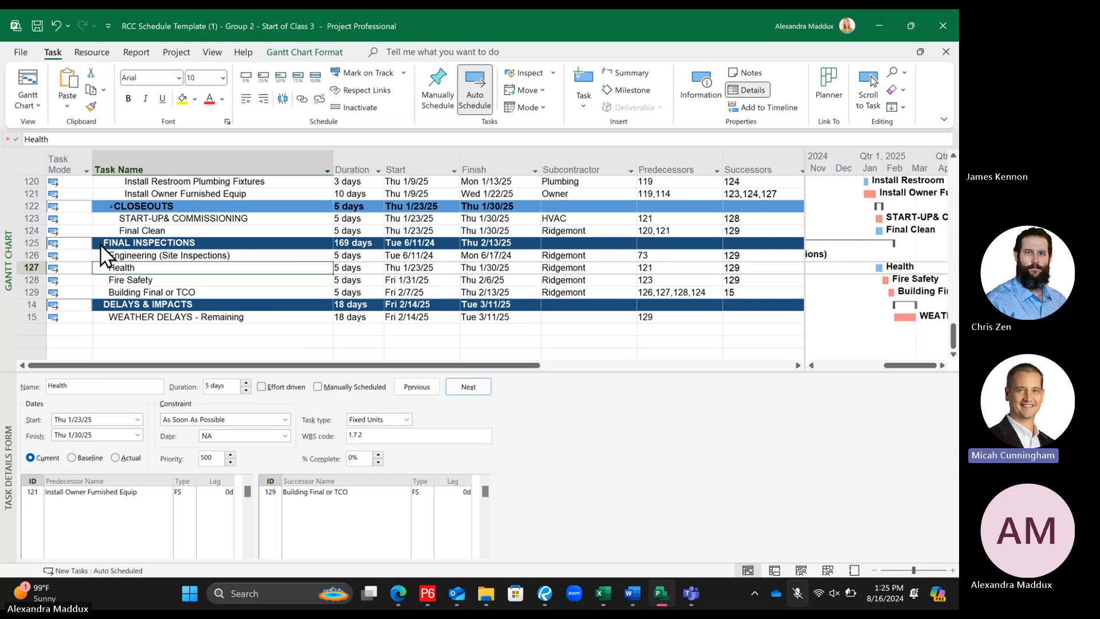
Collapse and re-expand the FINAL INSPECTIONS group, and select WEATHER DELAYS - Remaining to review its link
click(100, 243)
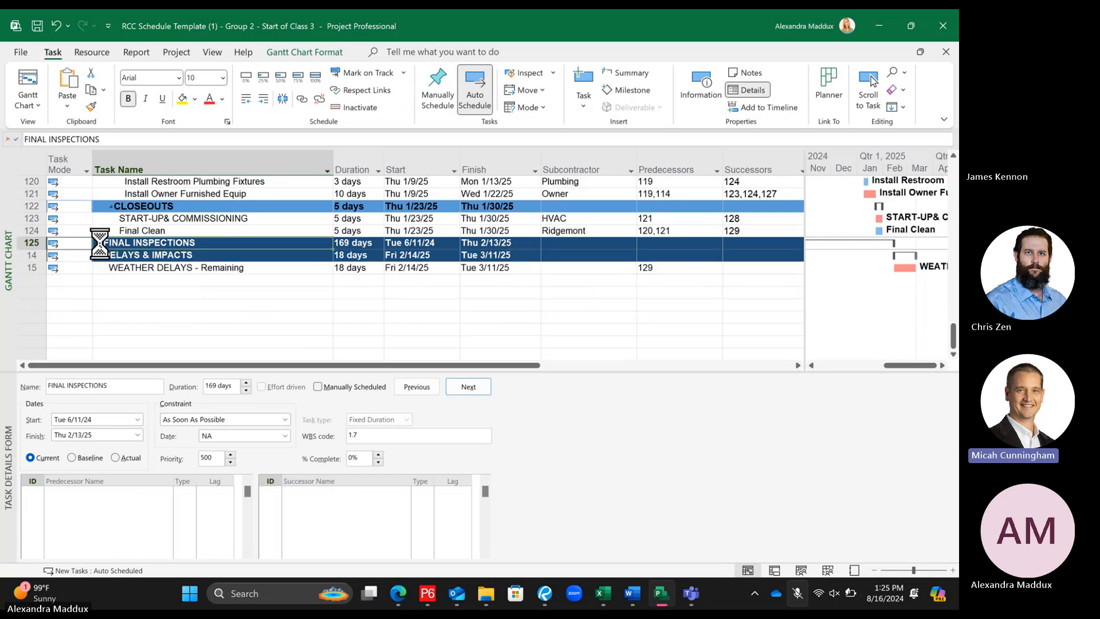
click(99, 243)
click(214, 317)
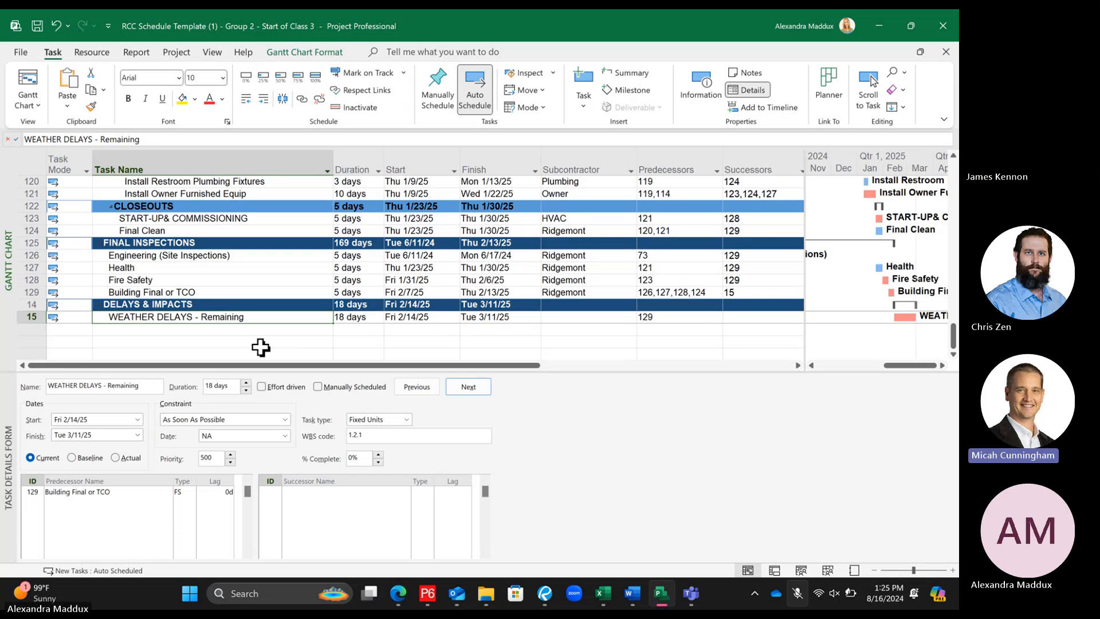
Sort the task table by Task Mode from A to Z
click(87, 169)
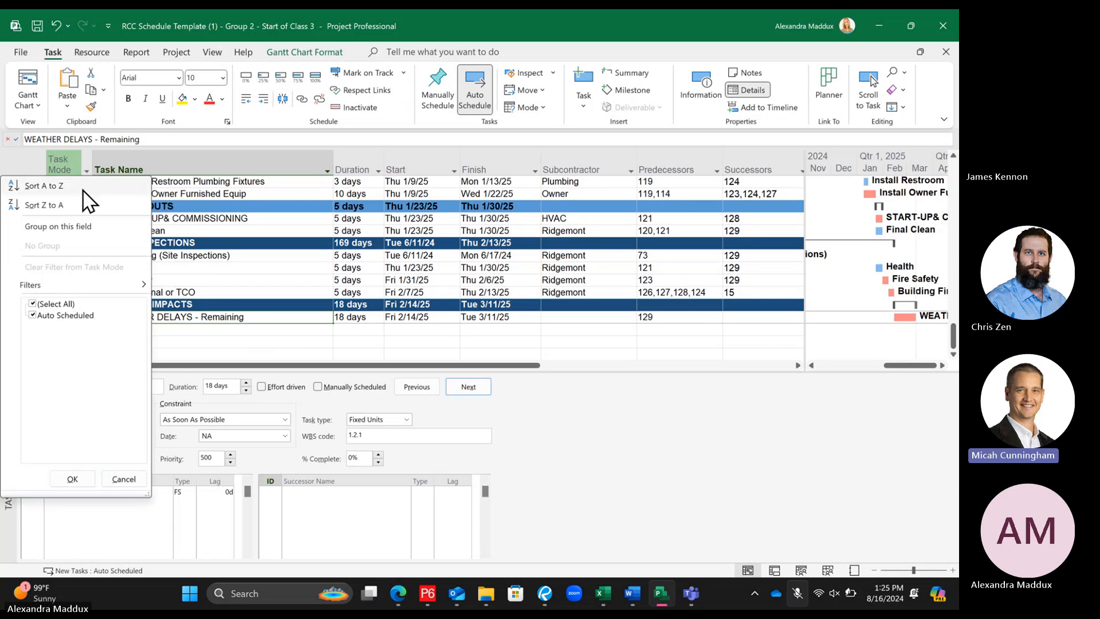
click(213, 219)
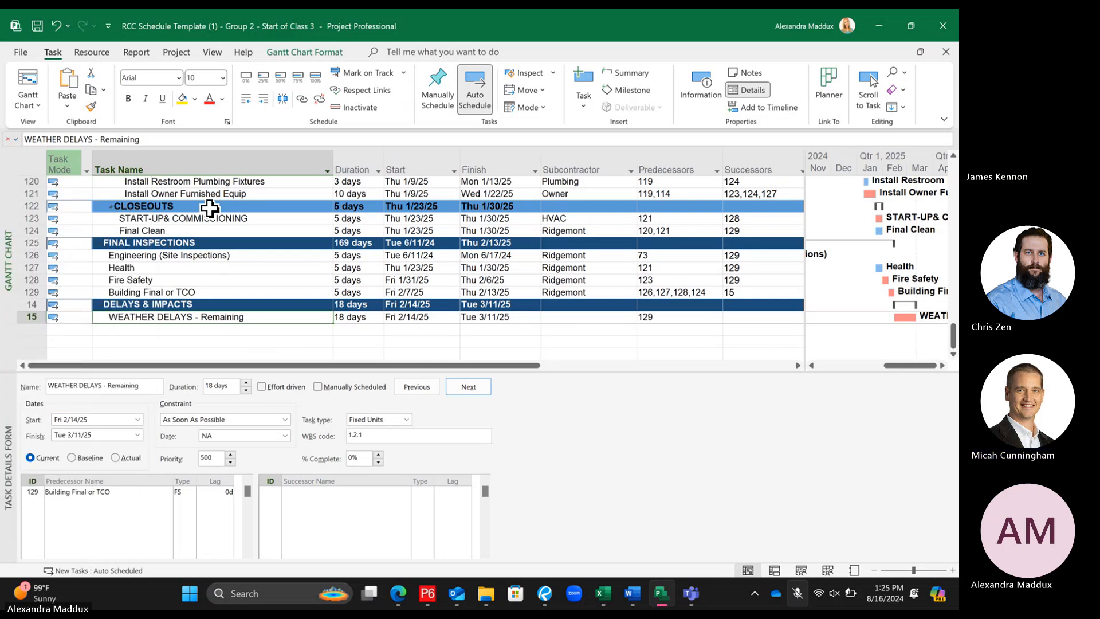
click(87, 170)
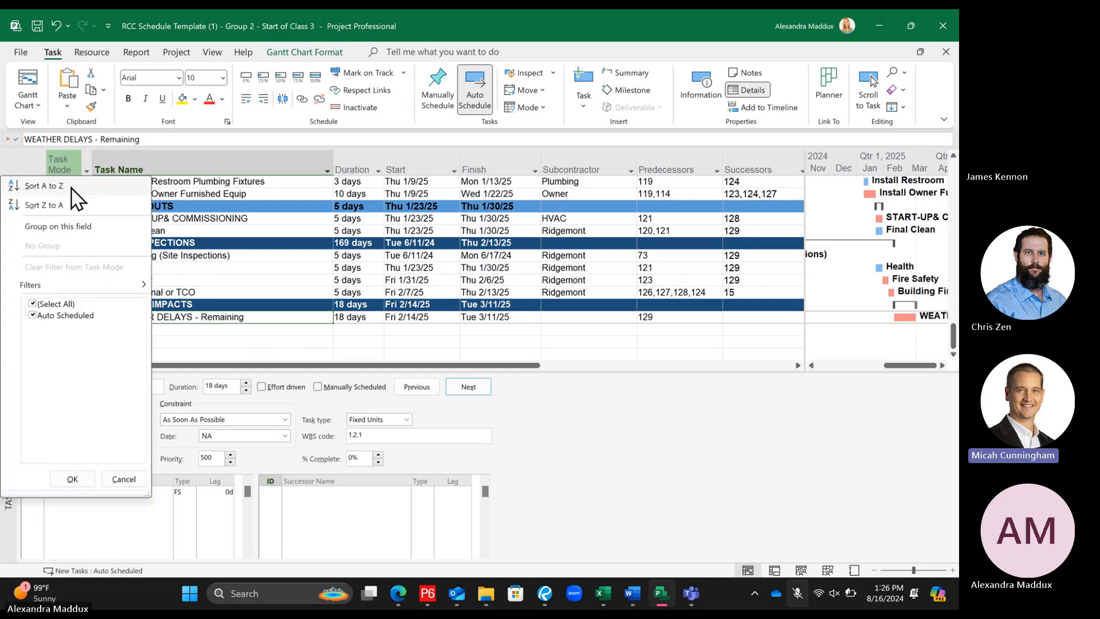
click(221, 216)
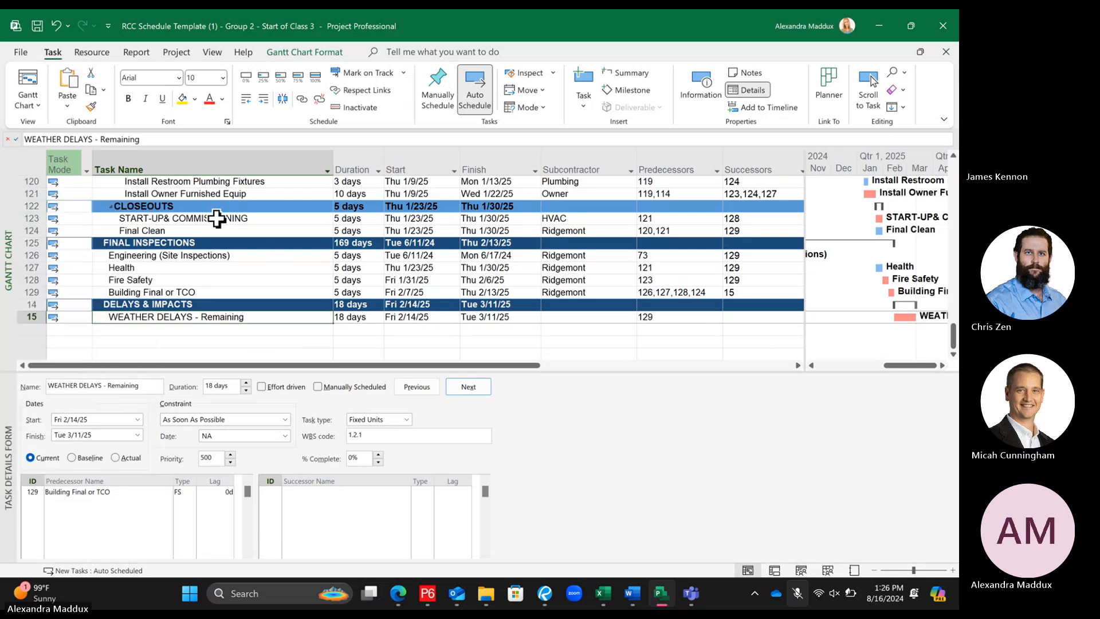
click(86, 170)
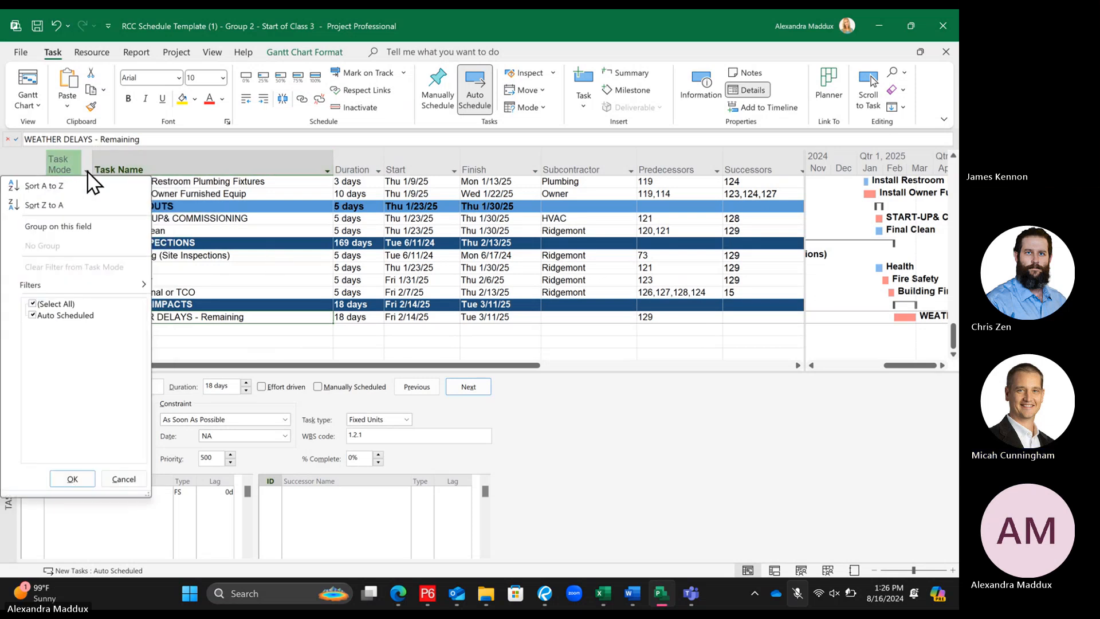
click(84, 185)
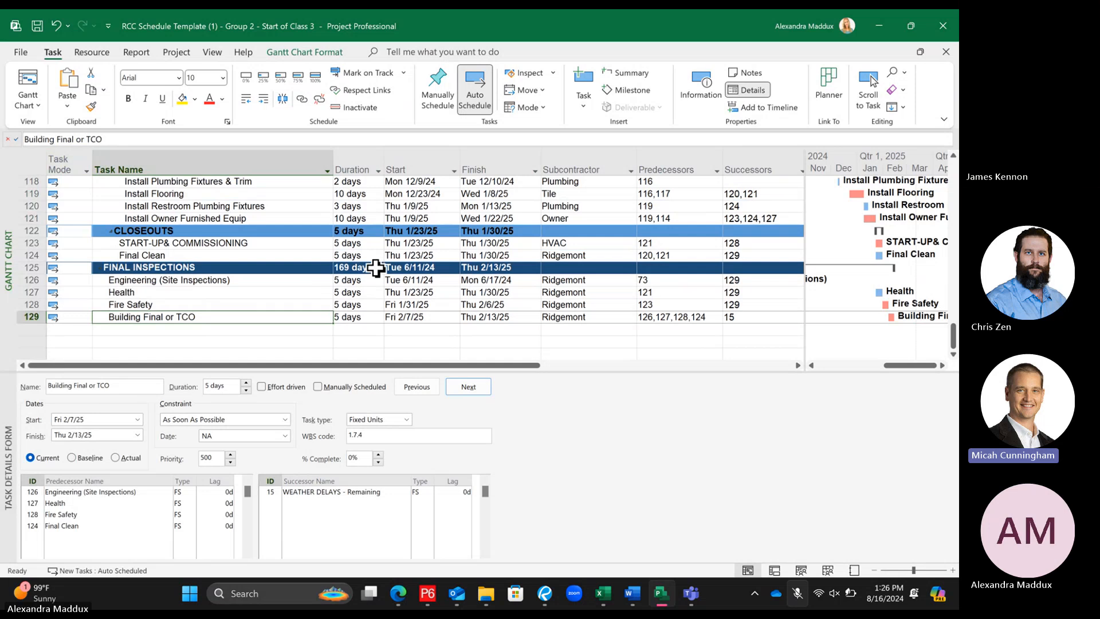
Insert a new task above WEATHER DELAYS - Remaining in the DELAYS & IMPACTS group
drag(953, 338, 953, 172)
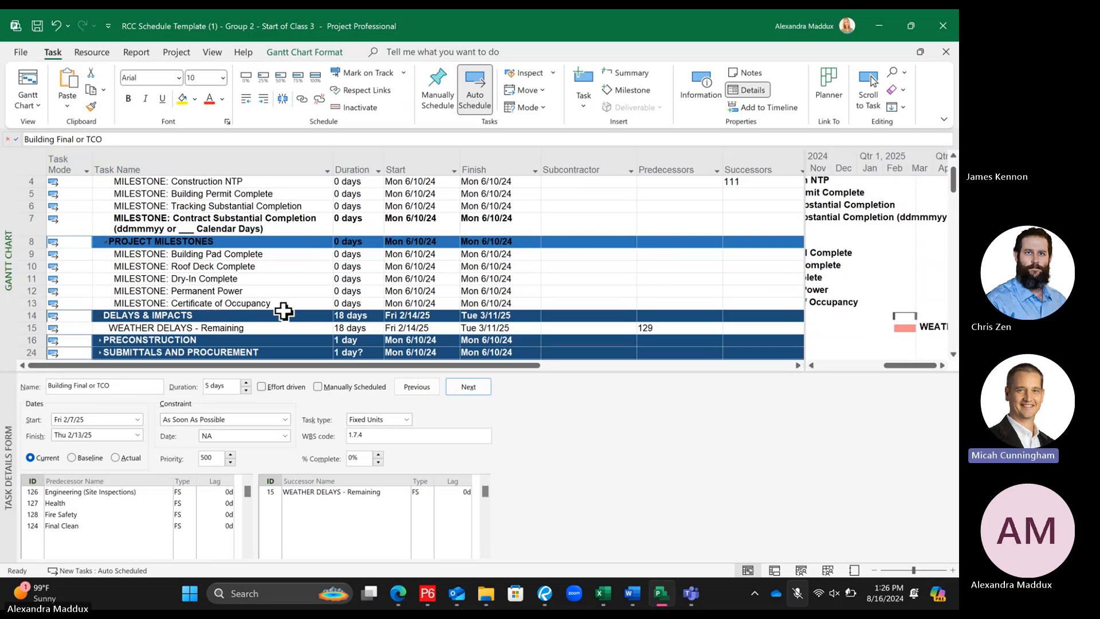
click(263, 312)
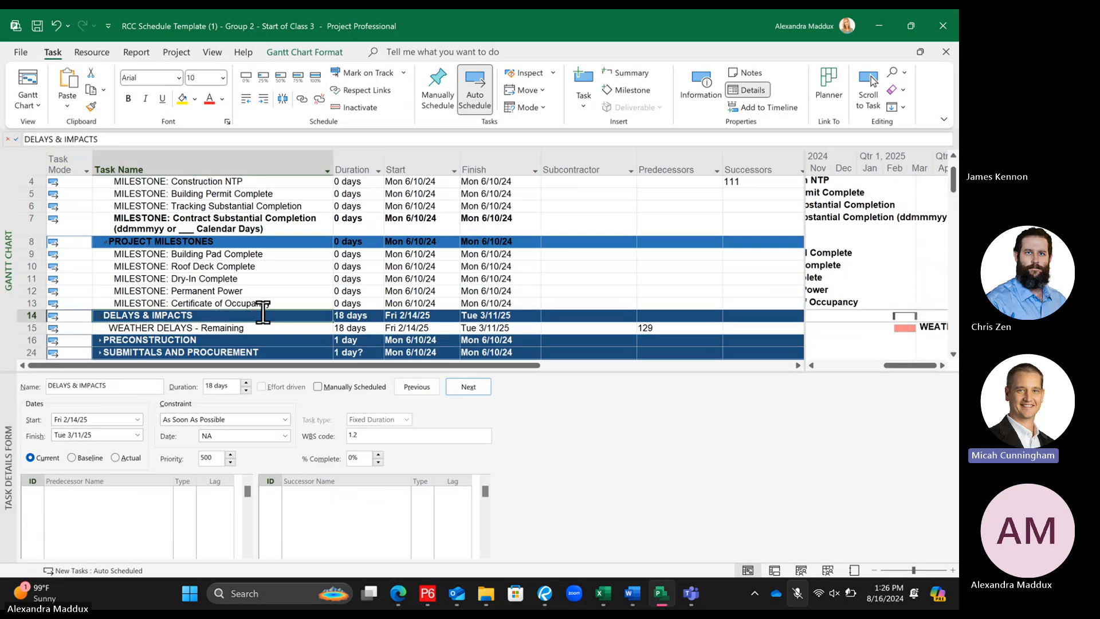
click(247, 327)
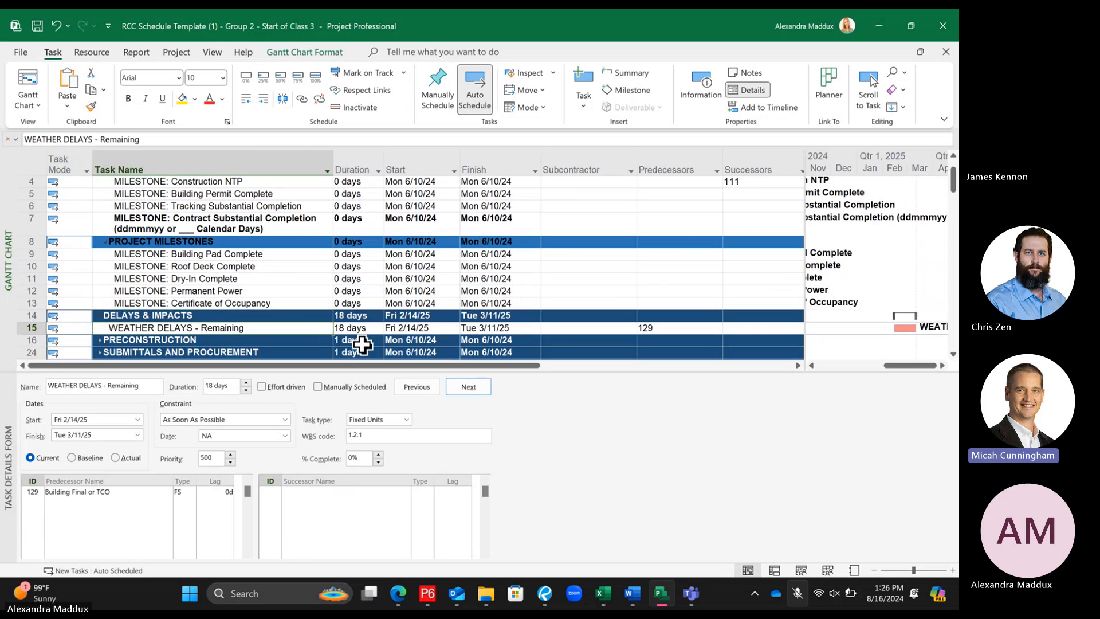
click(27, 330)
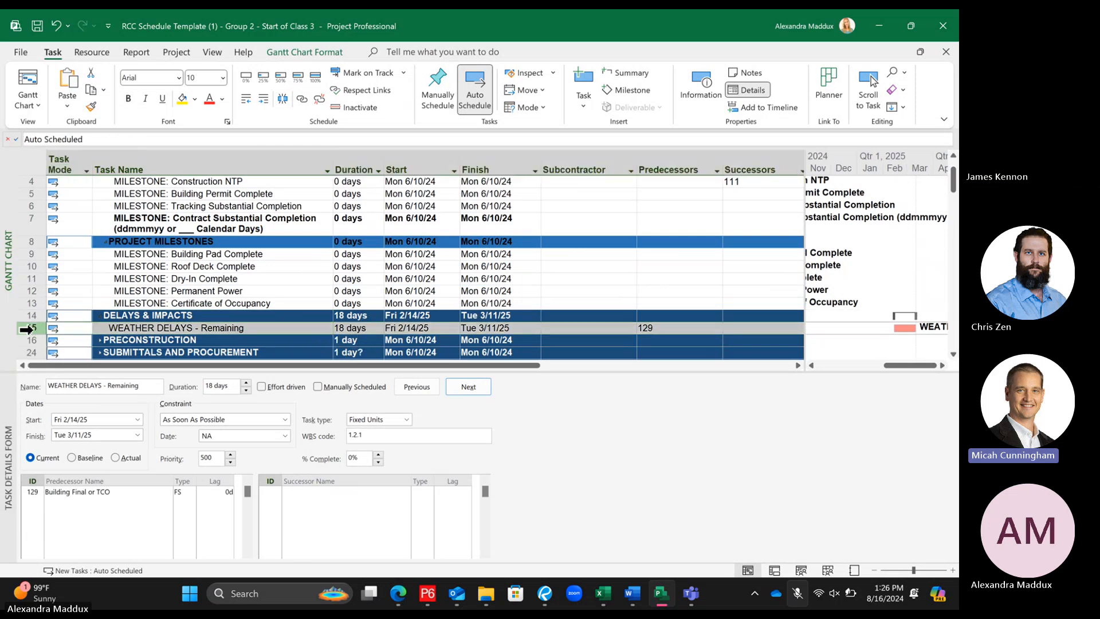
right_click(27, 329)
click(216, 342)
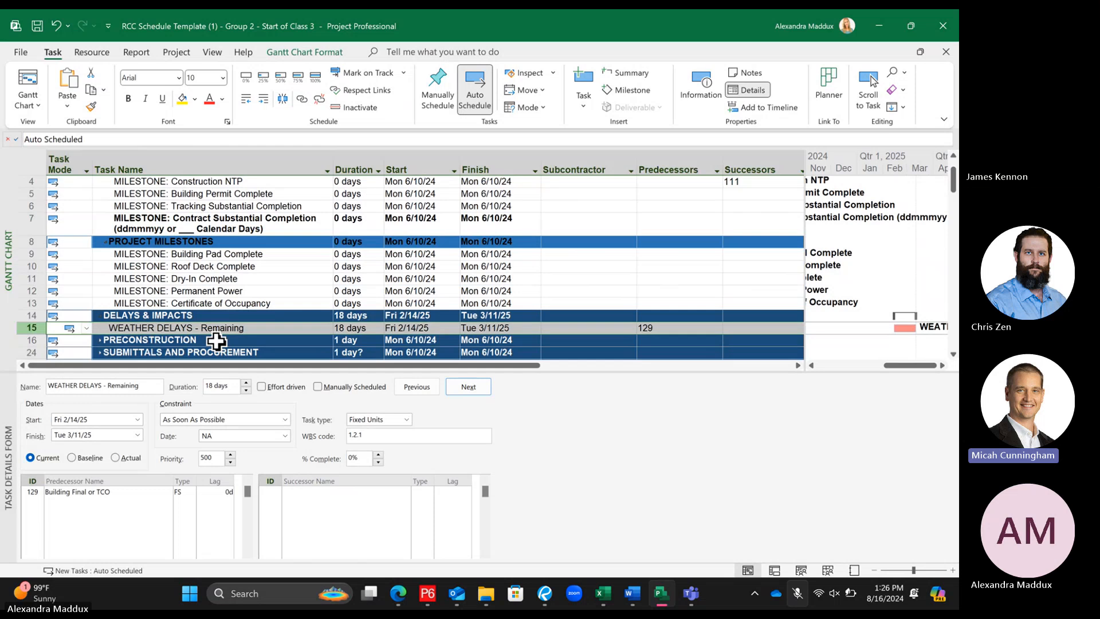
right_click(53, 329)
click(153, 356)
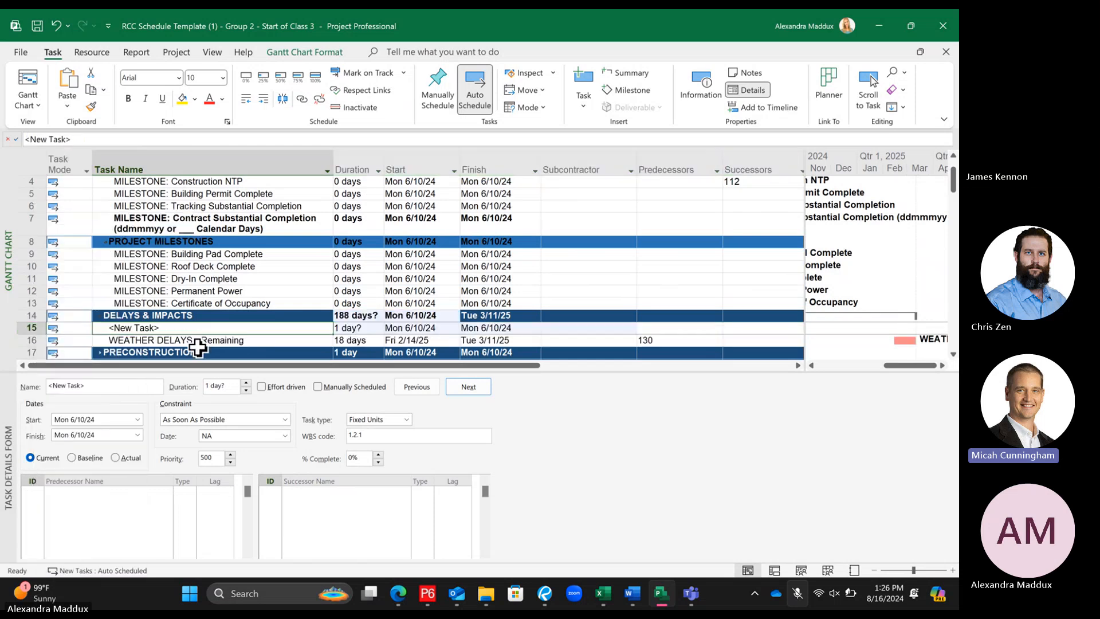
Name the new task Start of Weather Days and set its duration to 0 days
text(Start o)
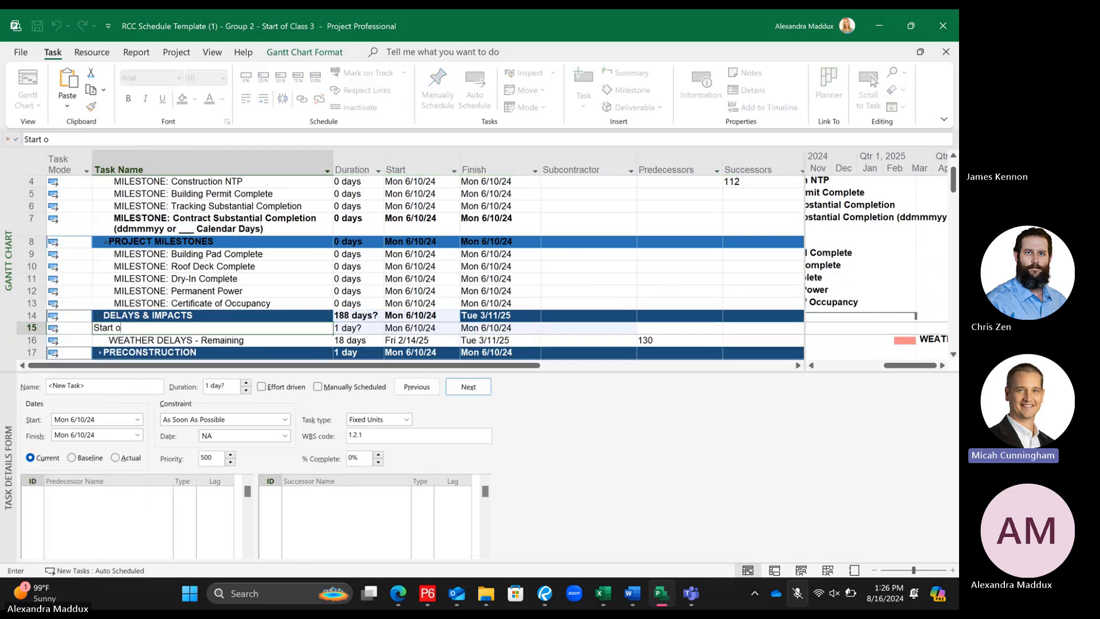
text(f Weather )
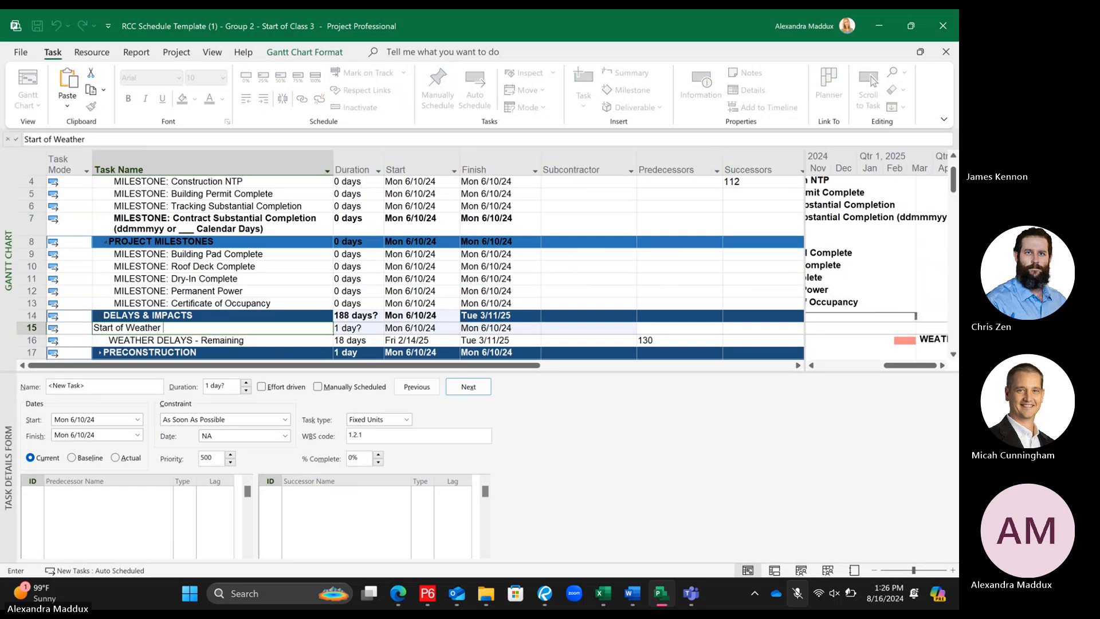
text(Days)
key(Return)
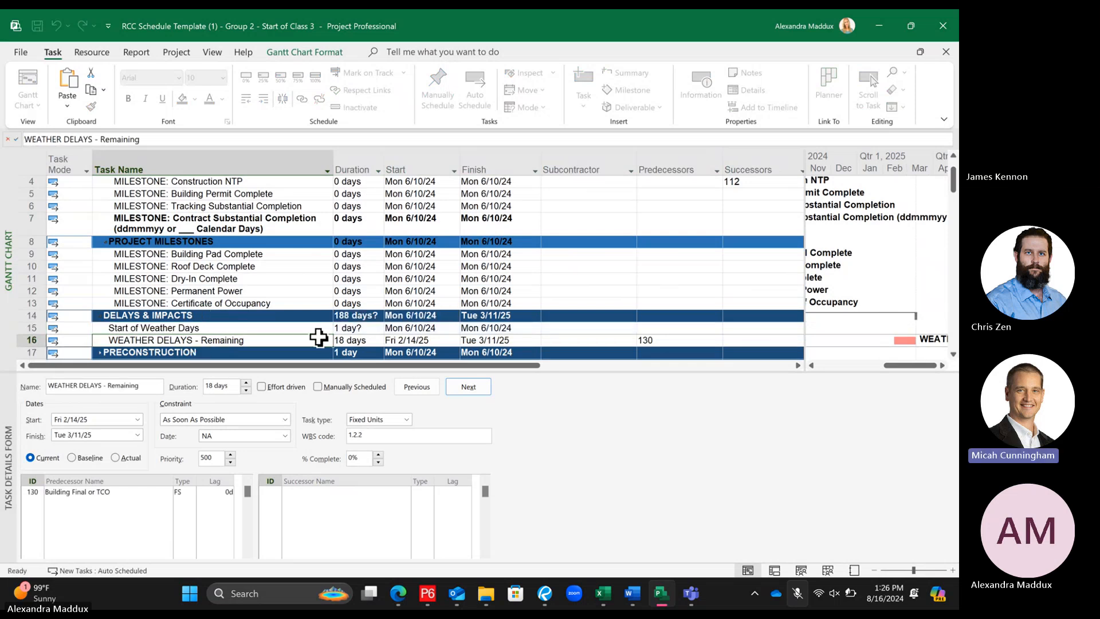
click(355, 328)
text(0)
key(Return)
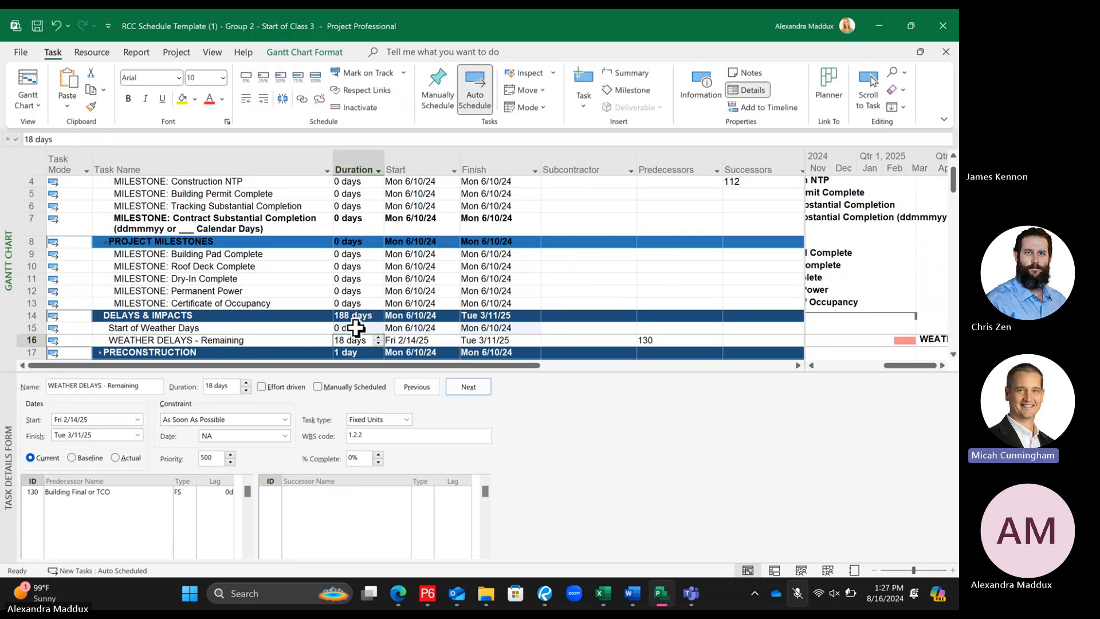
Link MILESTONE: Construction NTP to Start of Weather Days as its finish-to-start predecessor
click(304, 328)
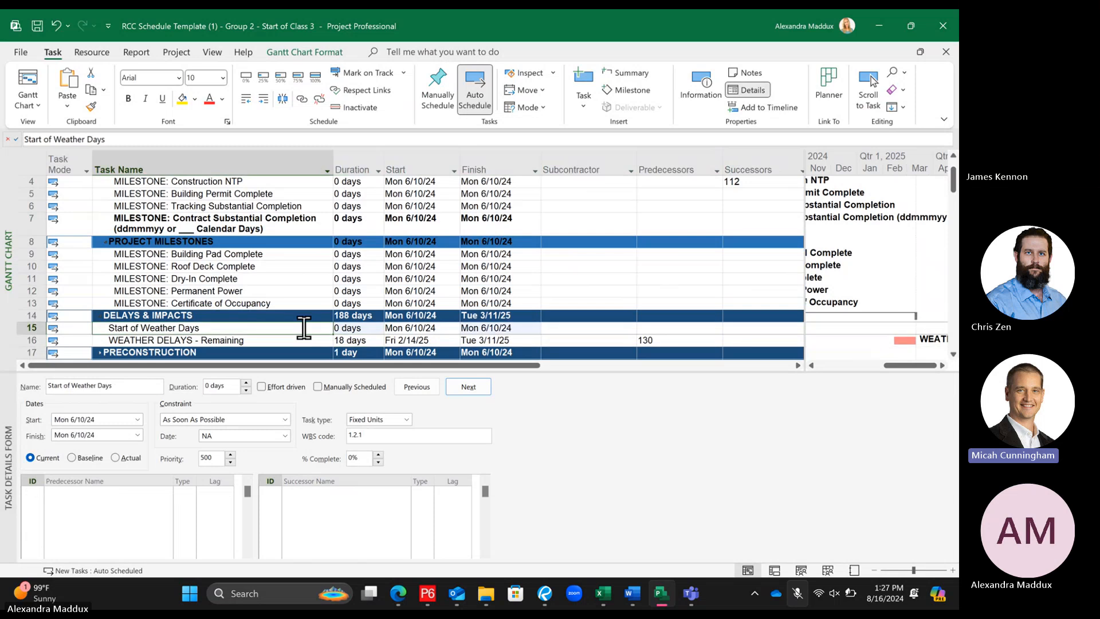
click(407, 315)
scroll(371, 331, up, 1)
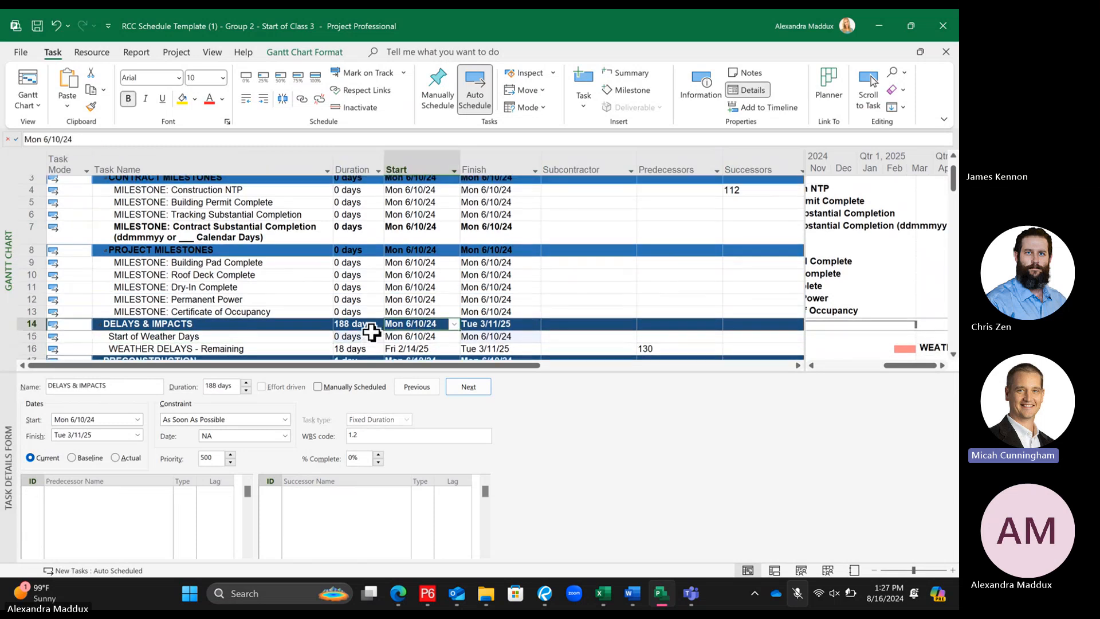
scroll(371, 331, up, 1)
click(247, 221)
scroll(286, 293, down, 1)
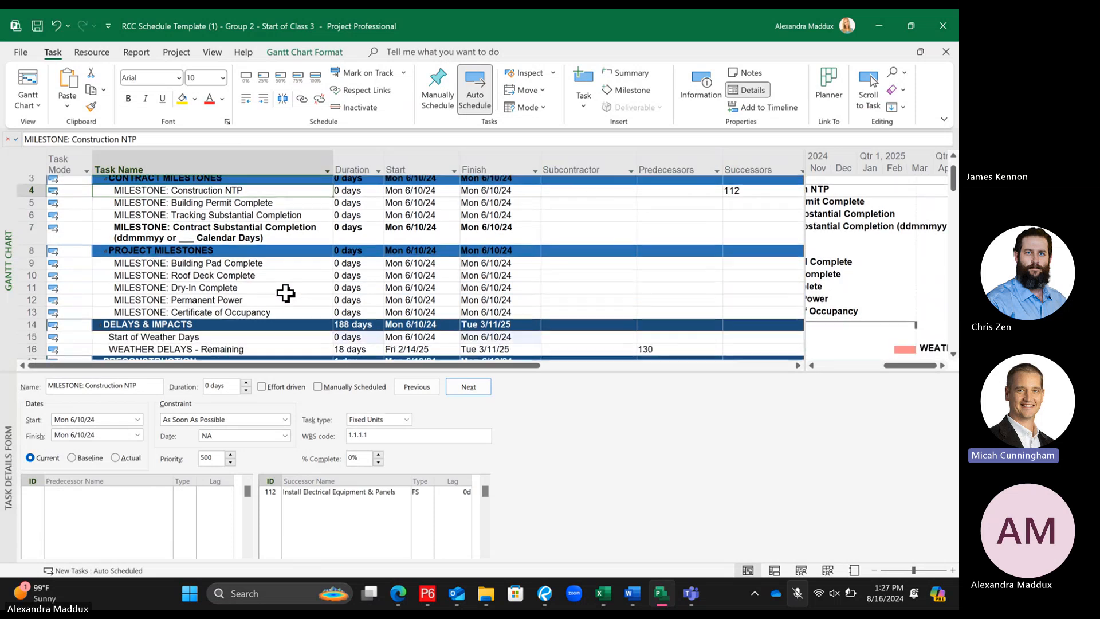
click(233, 328)
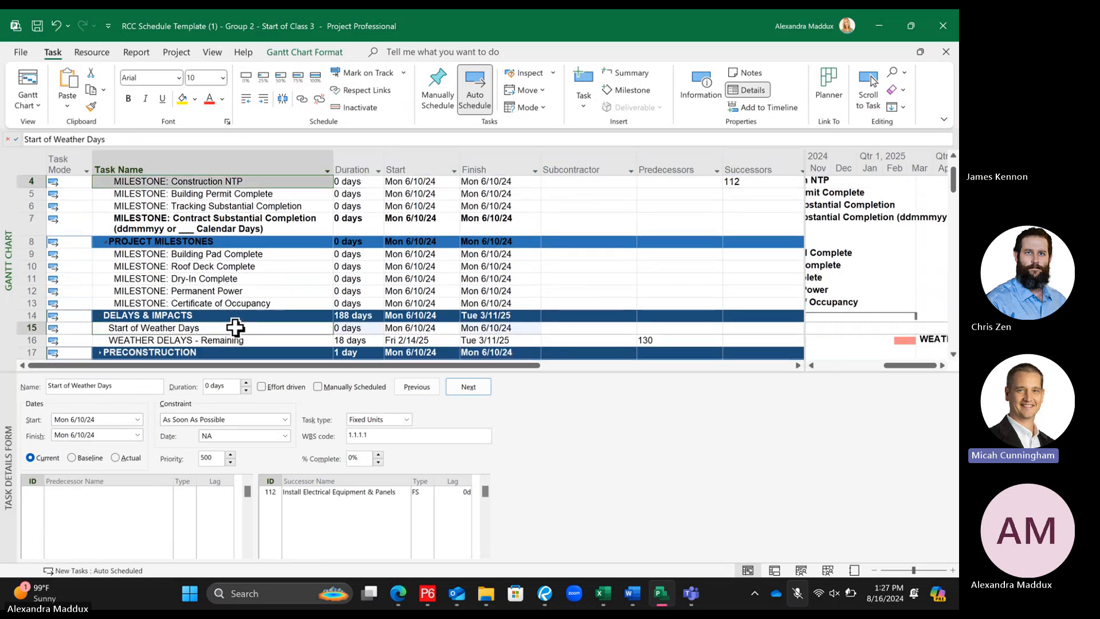
click(300, 100)
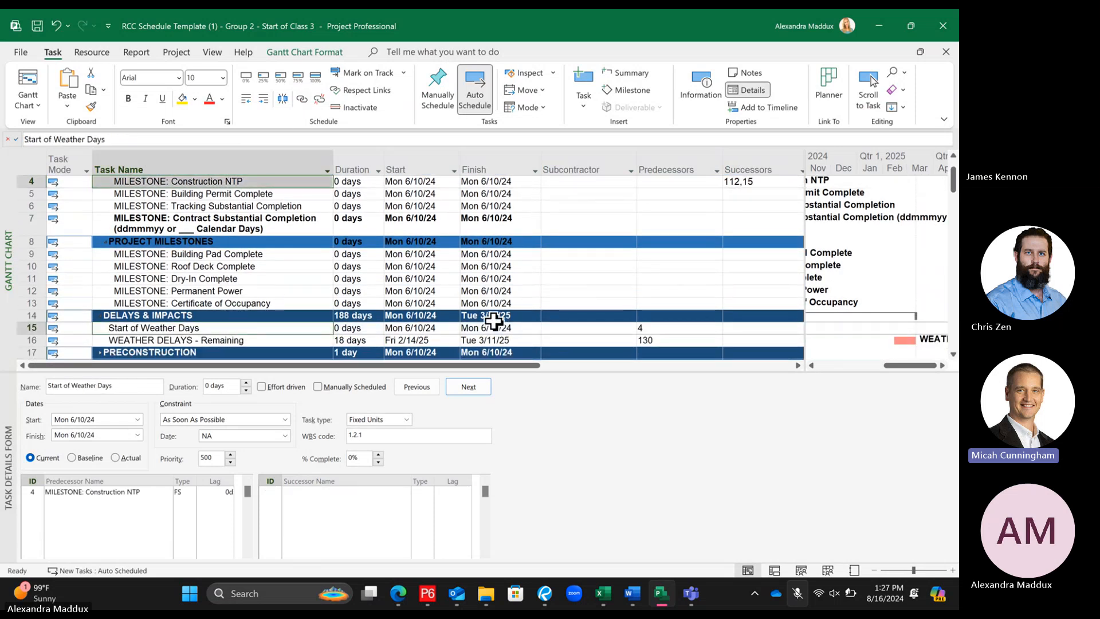
click(291, 331)
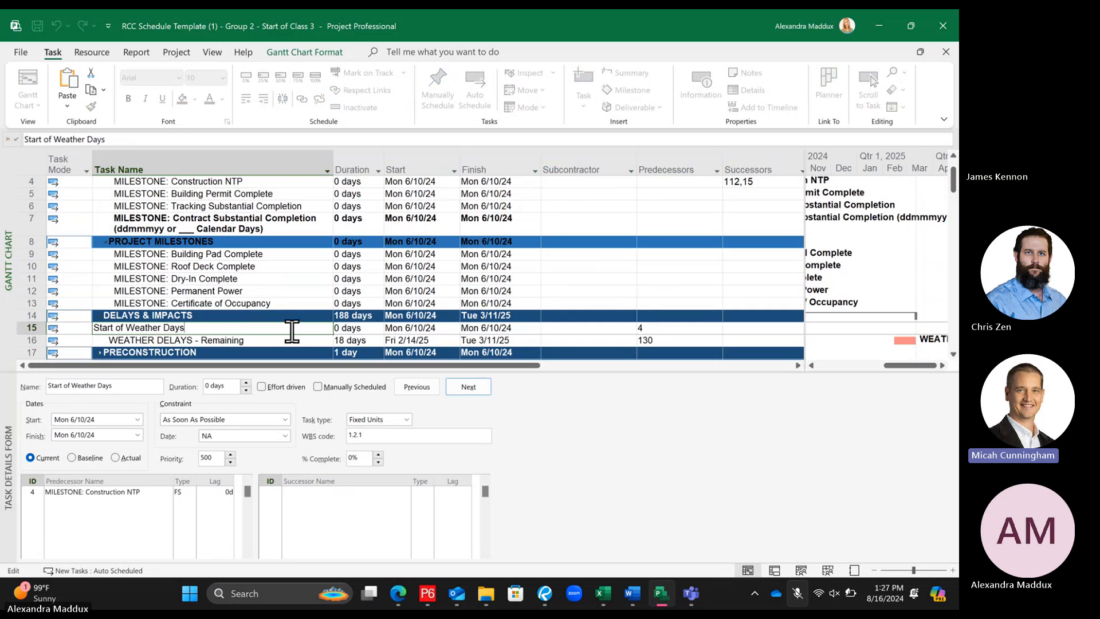
click(246, 314)
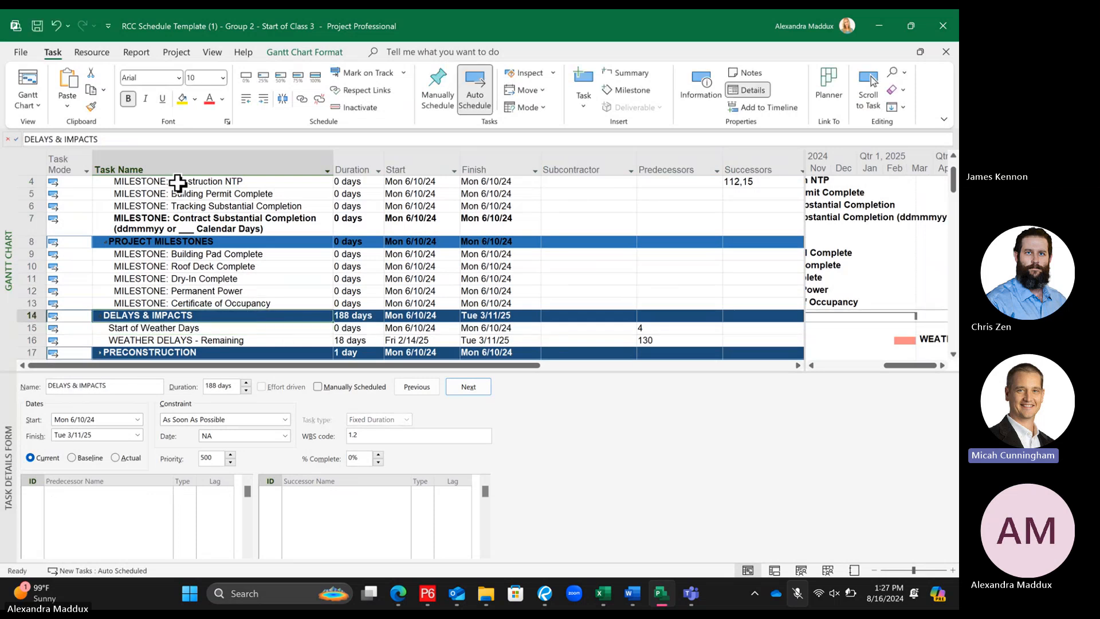
click(454, 166)
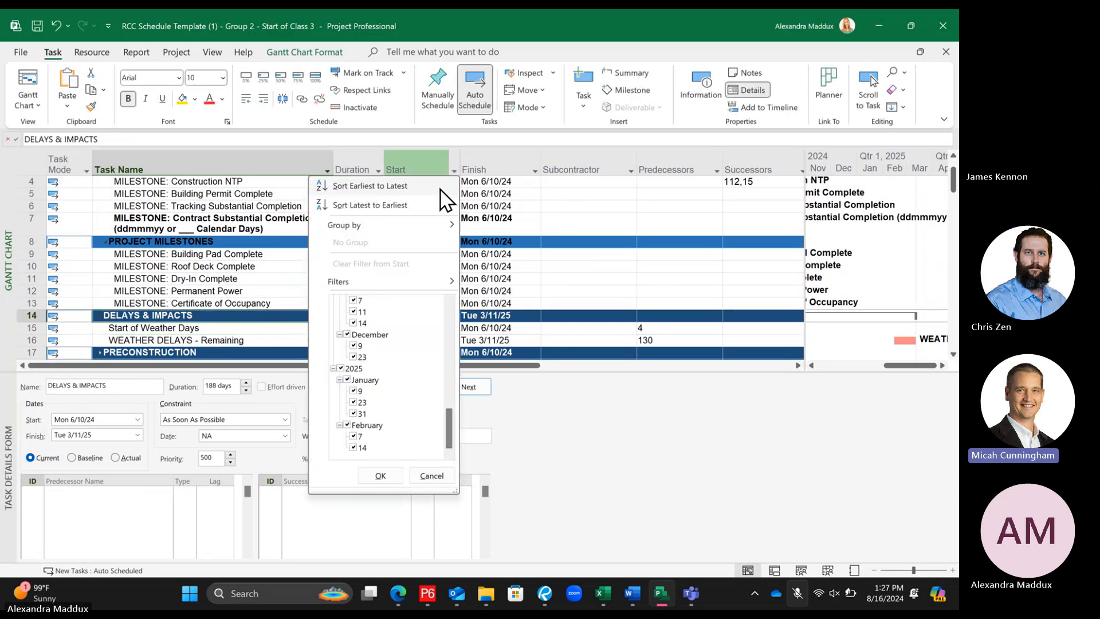
click(336, 307)
click(336, 306)
scroll(120, 264, up, 1)
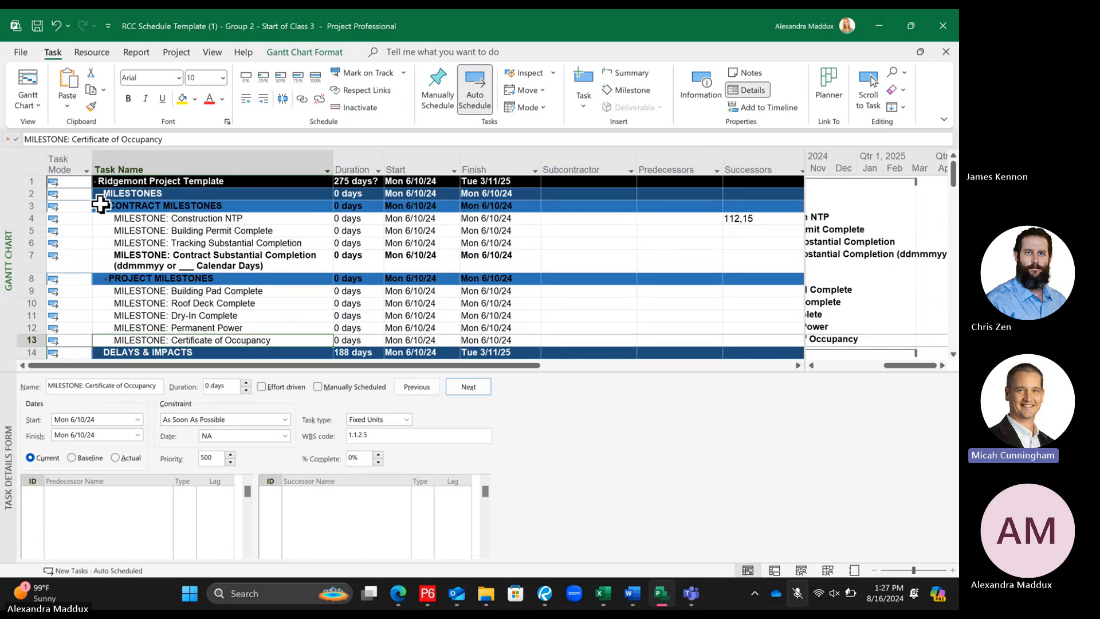
Collapse and re-expand the MILESTONES group above DELAYS & IMPACTS
click(101, 193)
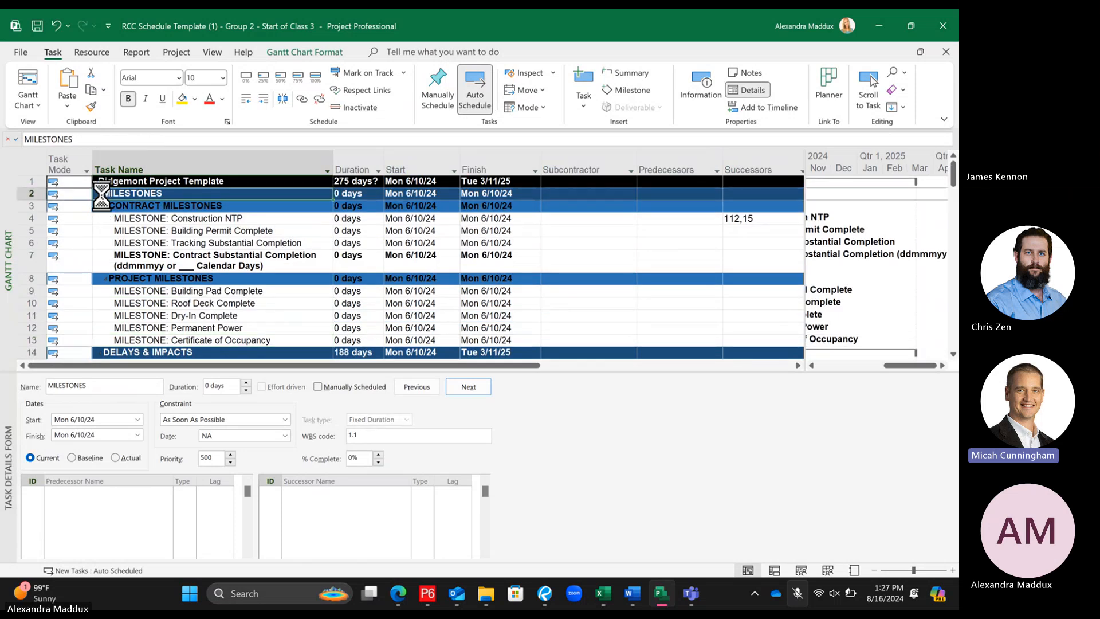
click(99, 194)
click(101, 194)
scroll(226, 277, down, 2)
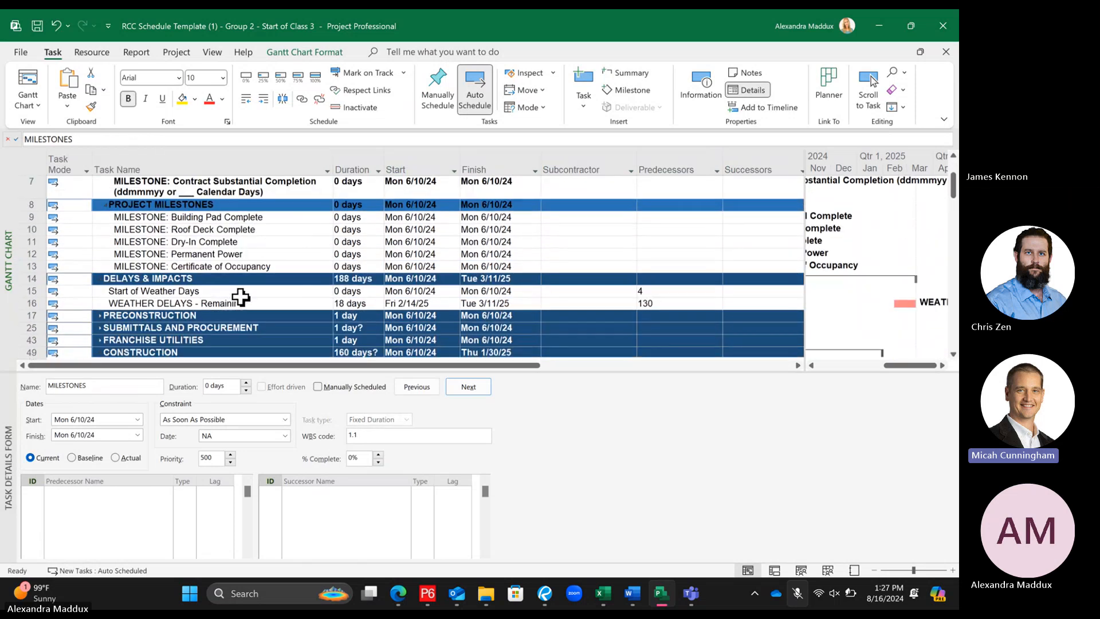
Examine the start date and predecessor of Start of Weather Days under DELAYS & IMPACTS
click(299, 302)
click(298, 292)
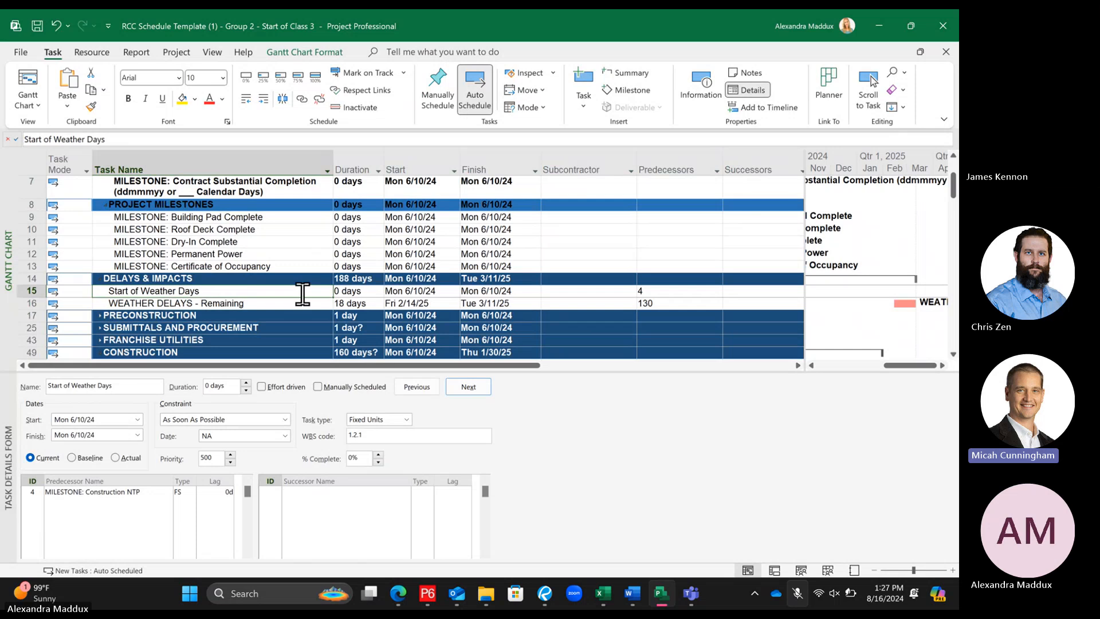
click(442, 292)
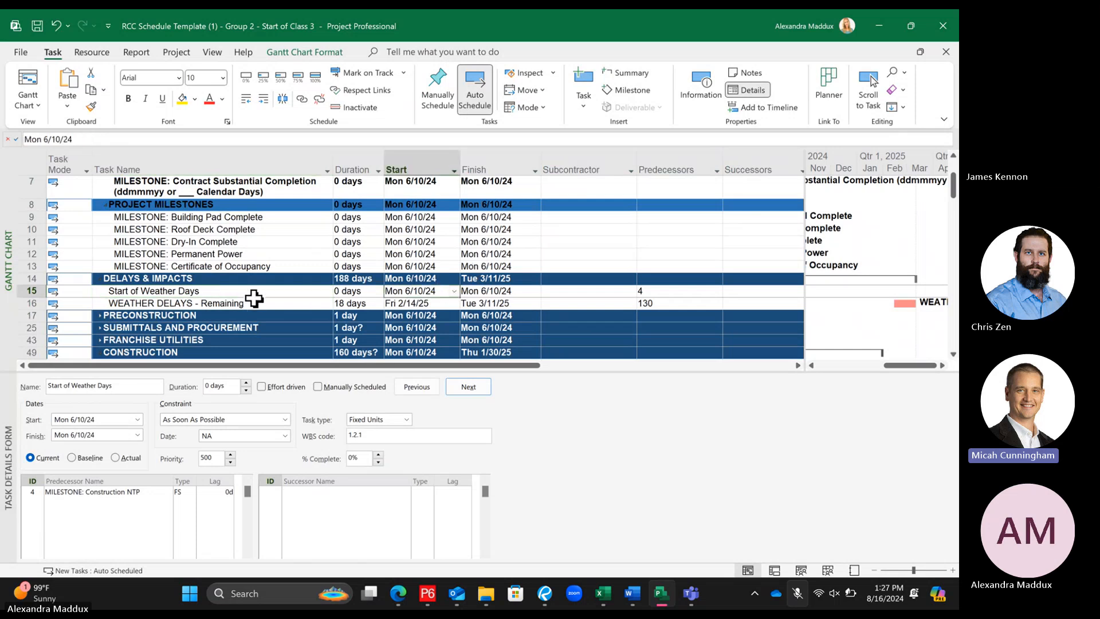
click(230, 297)
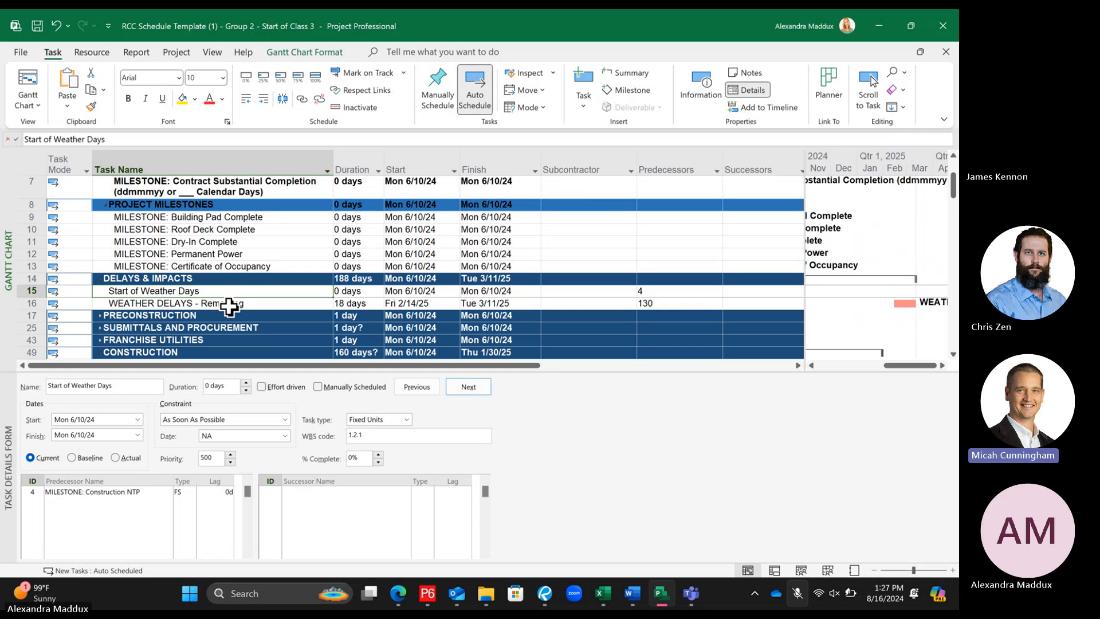
click(219, 278)
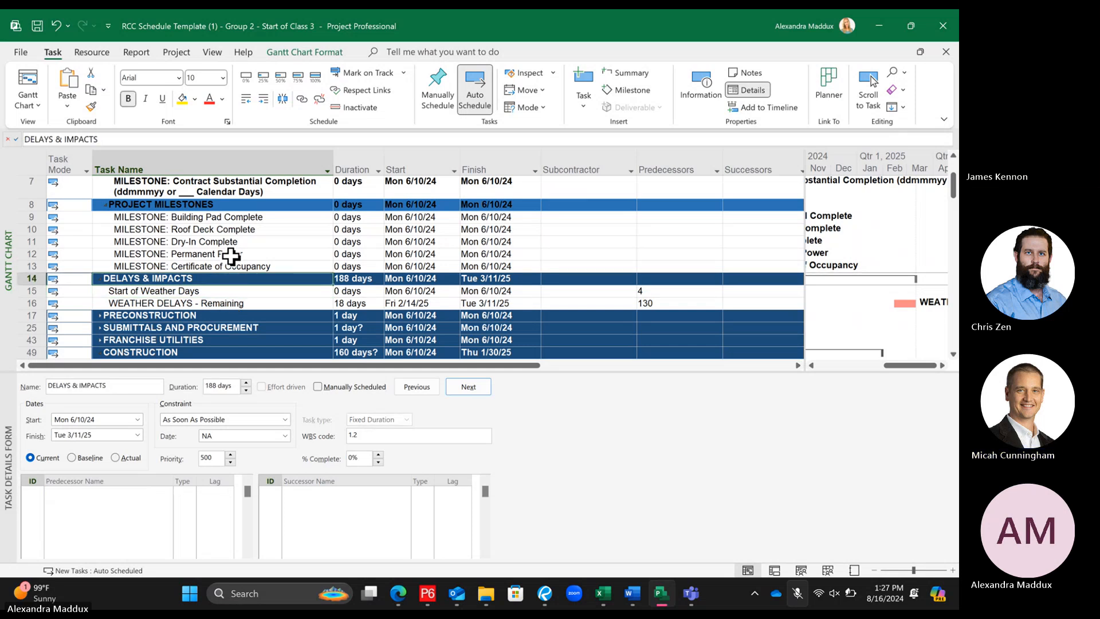
click(224, 291)
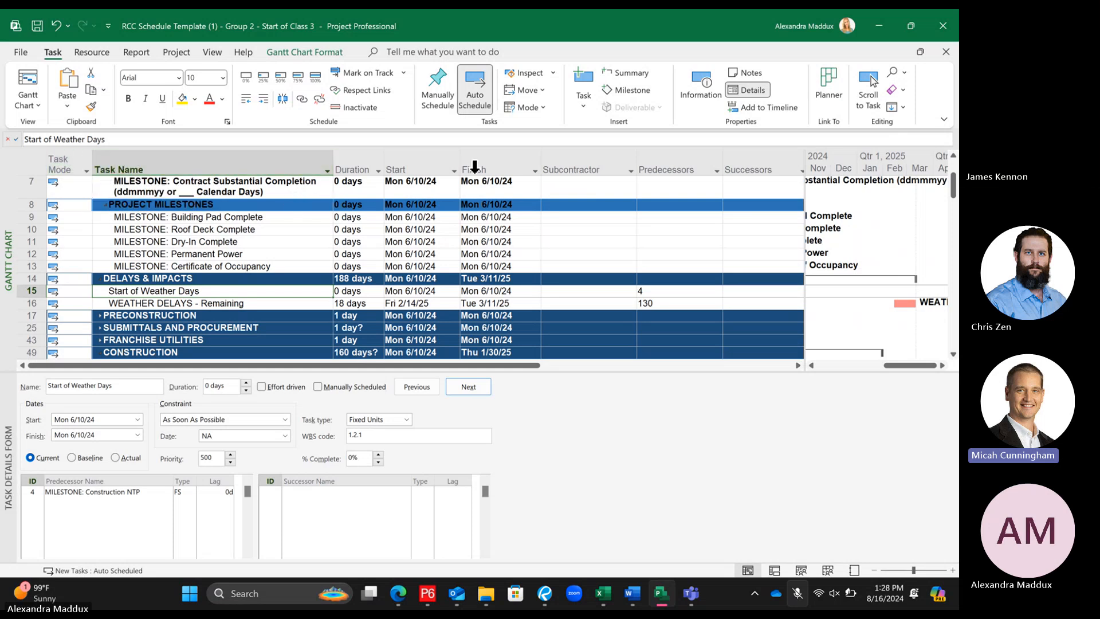
Sort the schedule tasks by start date from earliest to latest and select the MILESTONES group
click(435, 154)
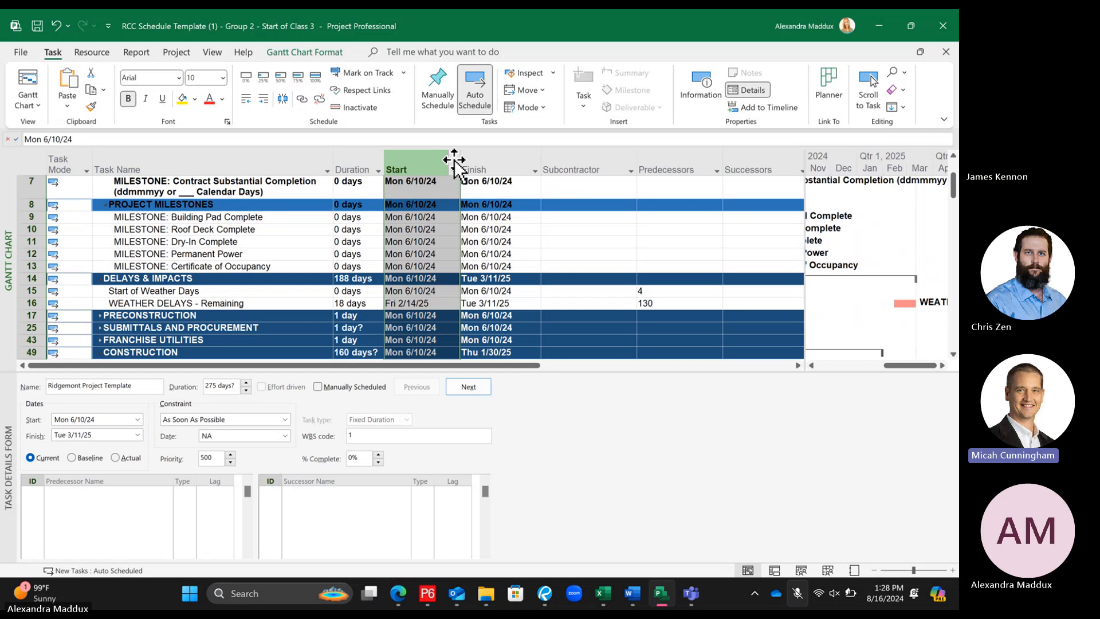
click(454, 170)
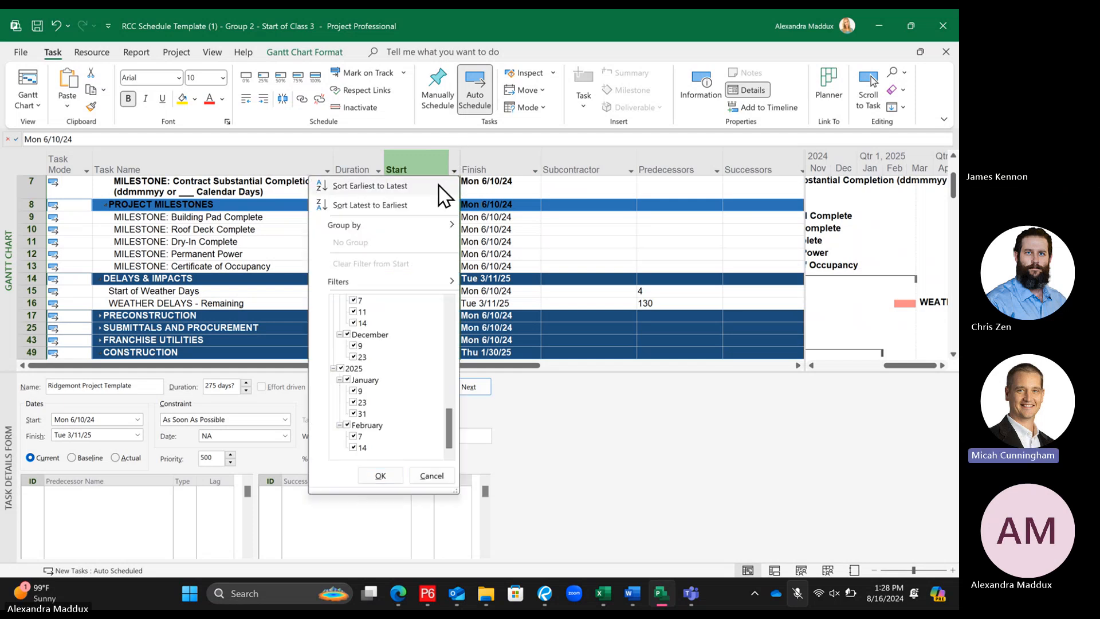
click(439, 185)
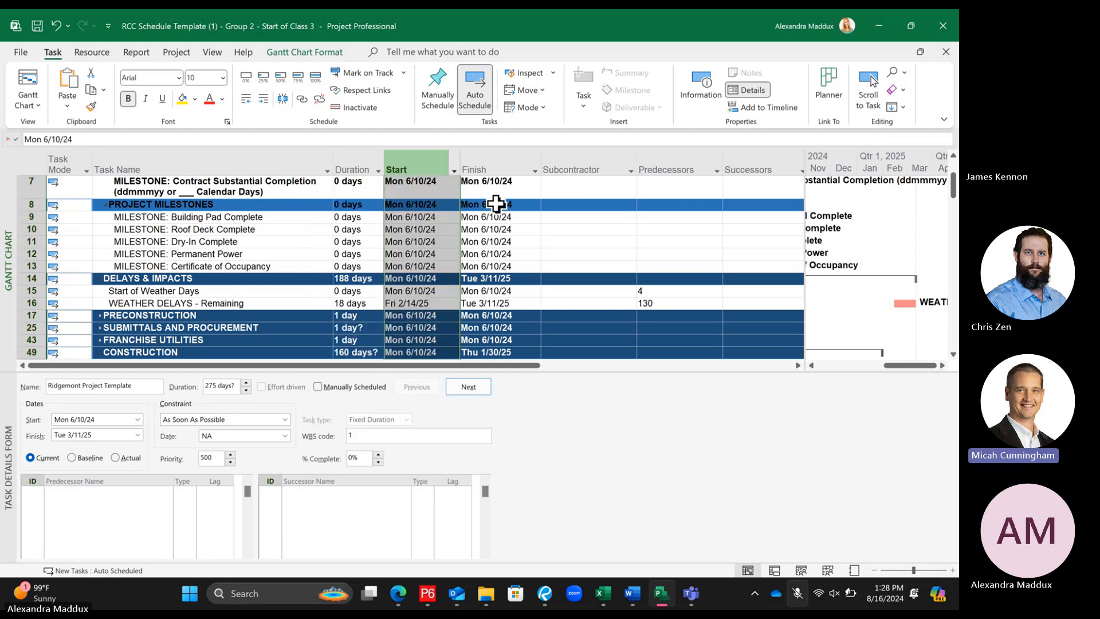
click(86, 171)
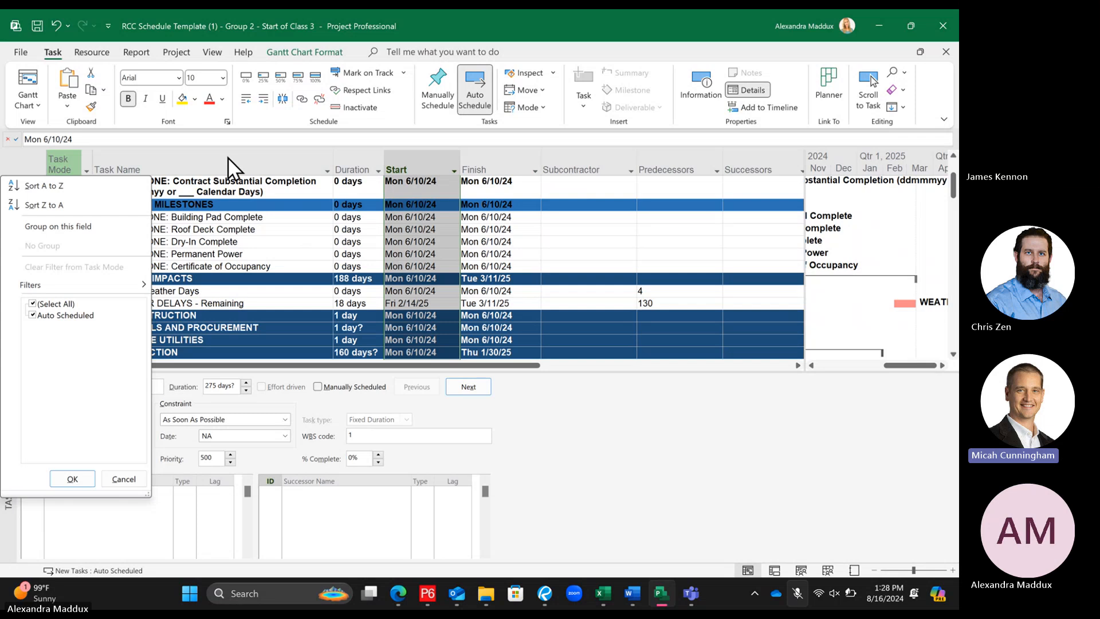
click(454, 165)
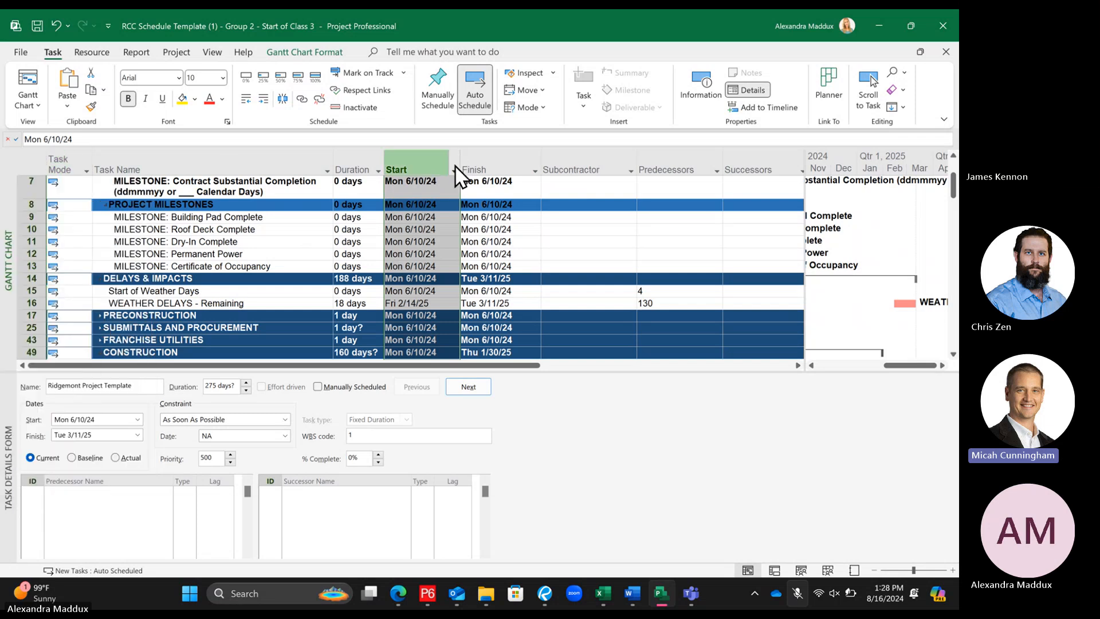
click(453, 170)
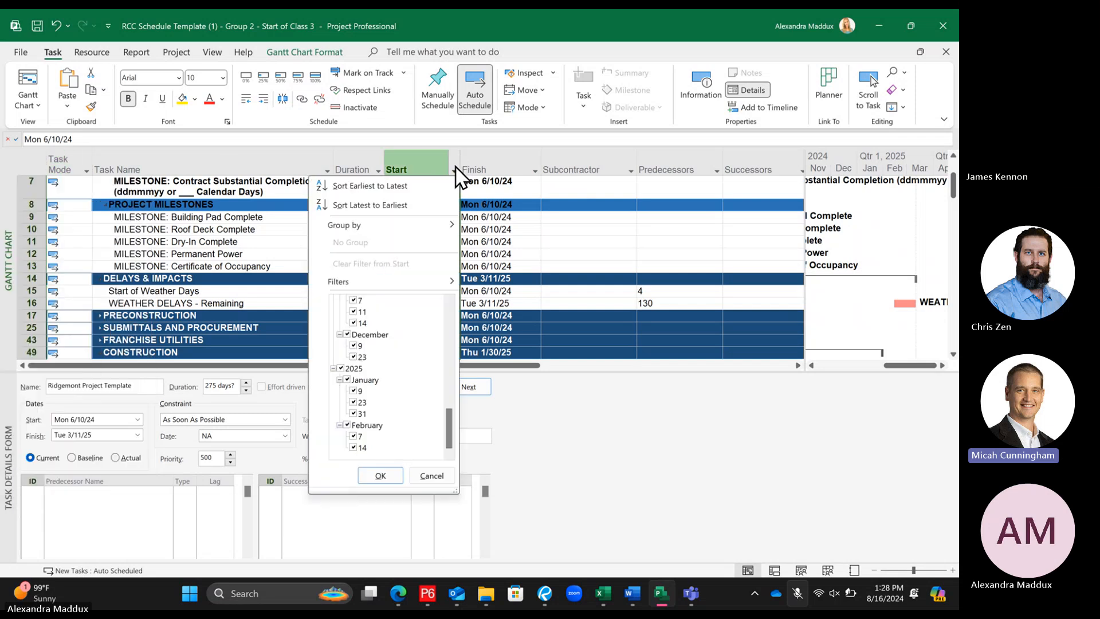
click(439, 204)
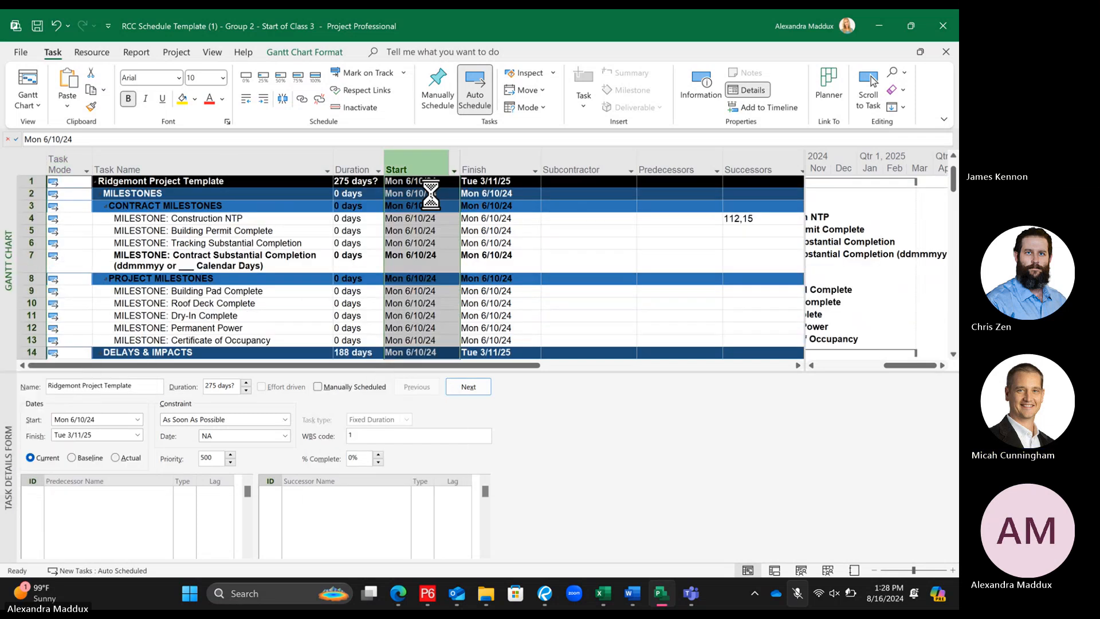
click(231, 277)
click(308, 192)
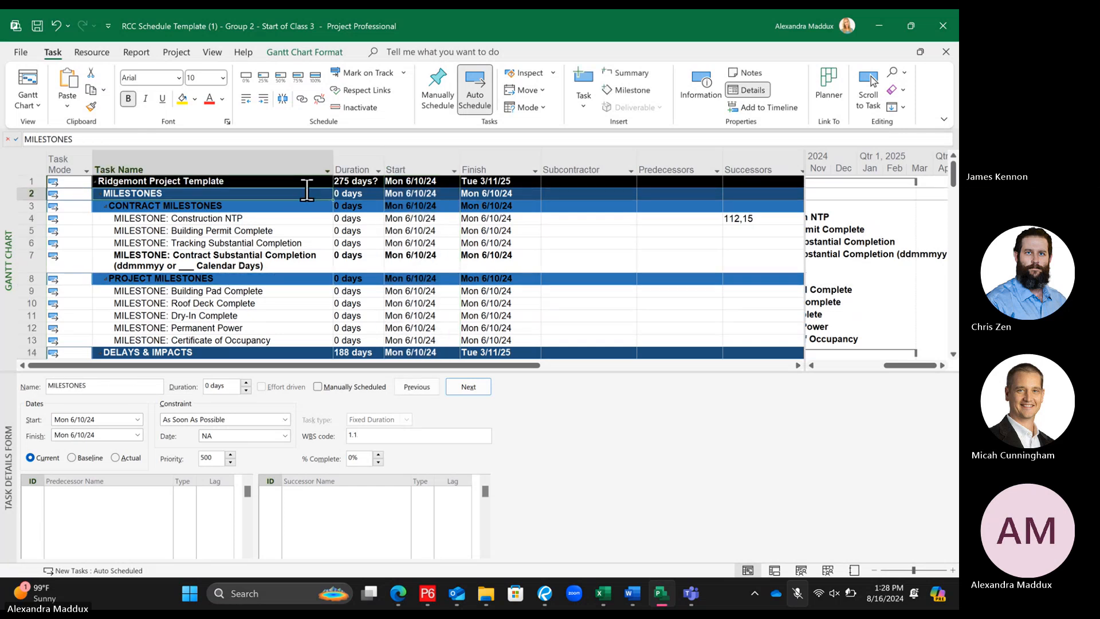
Sort the schedule tasks by task mode from A to Z
click(87, 171)
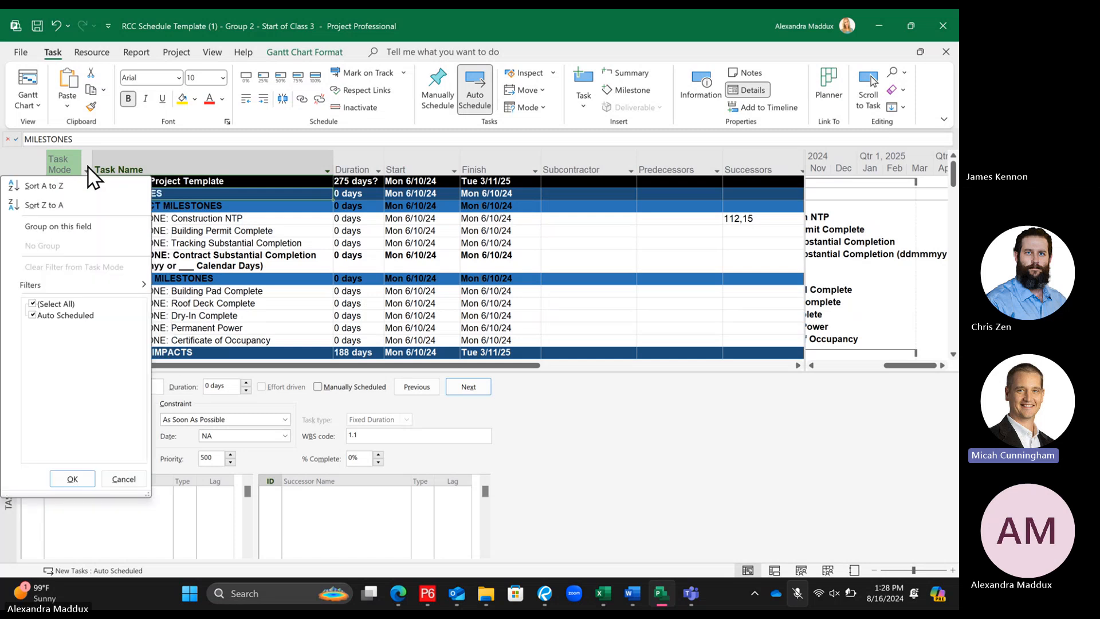
click(316, 273)
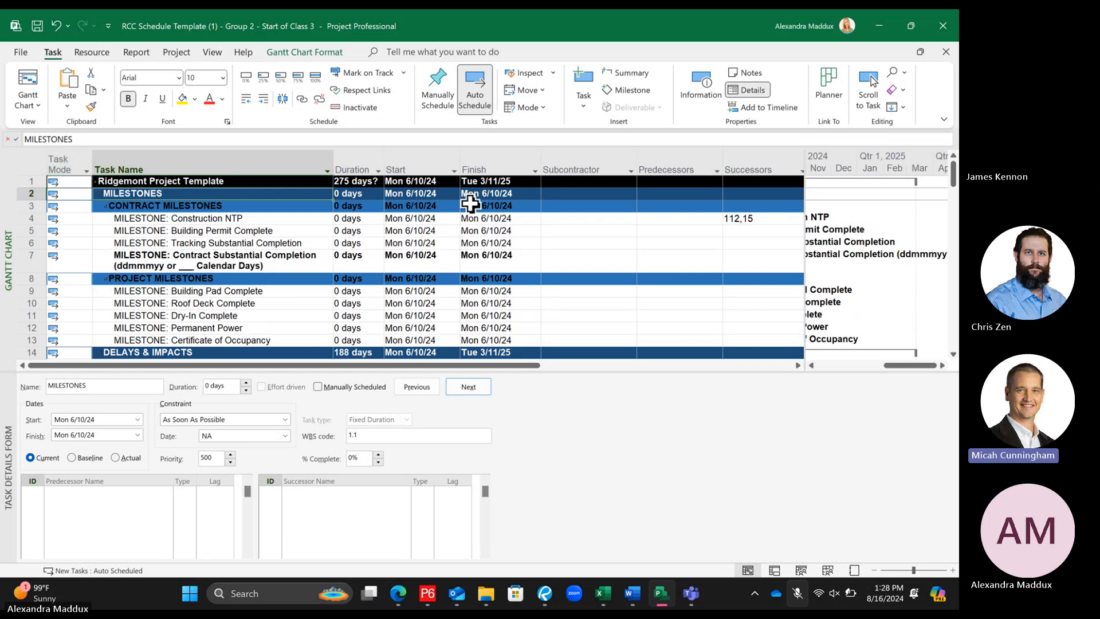
click(87, 162)
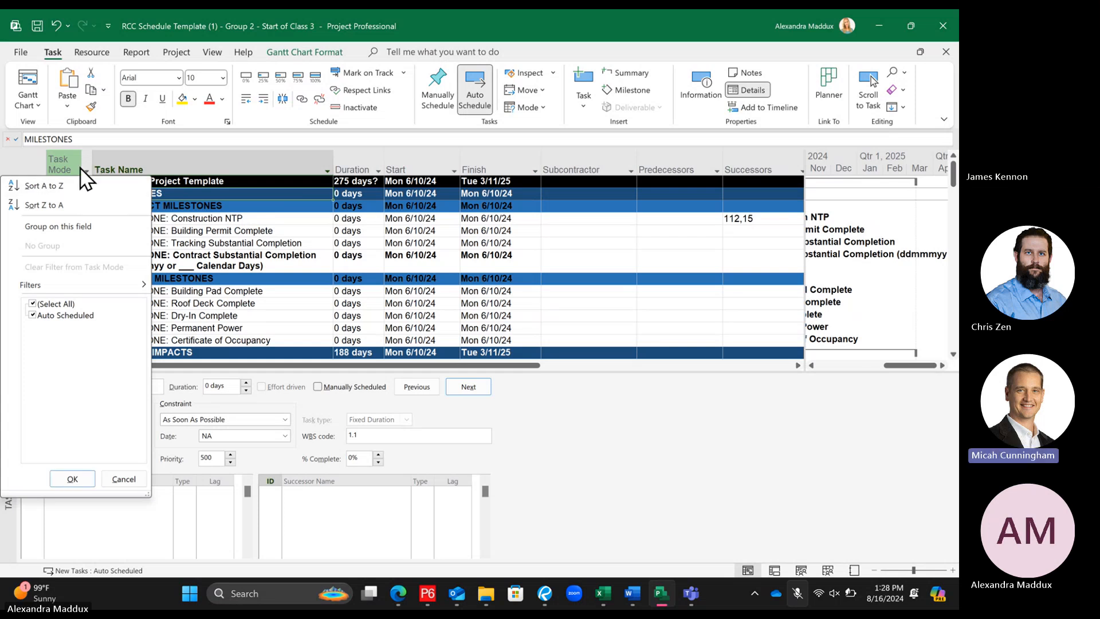
click(80, 186)
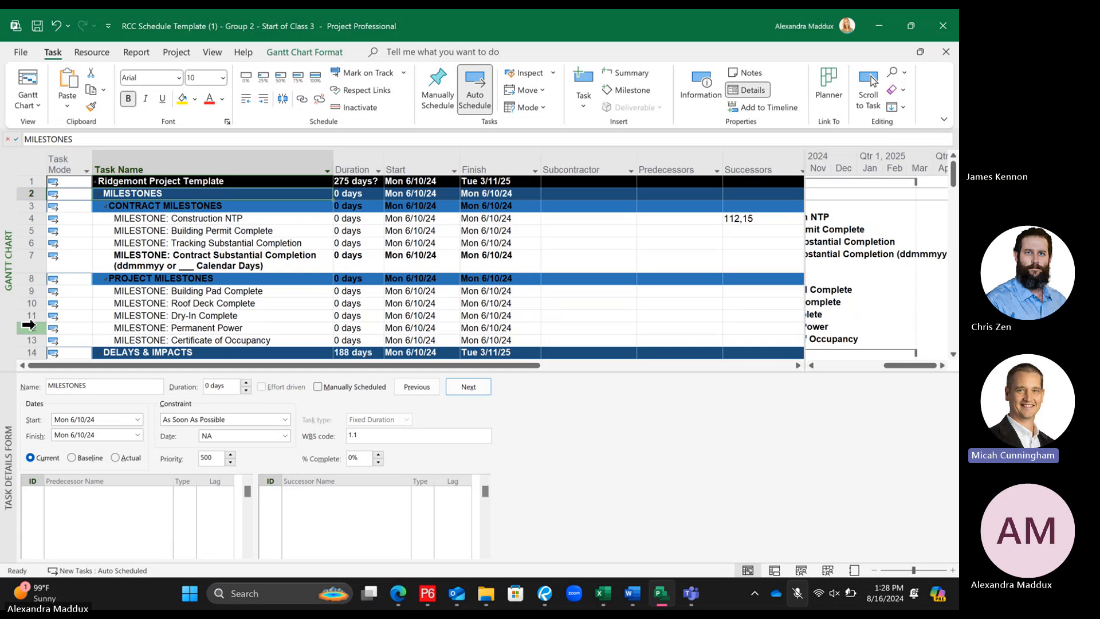
click(32, 303)
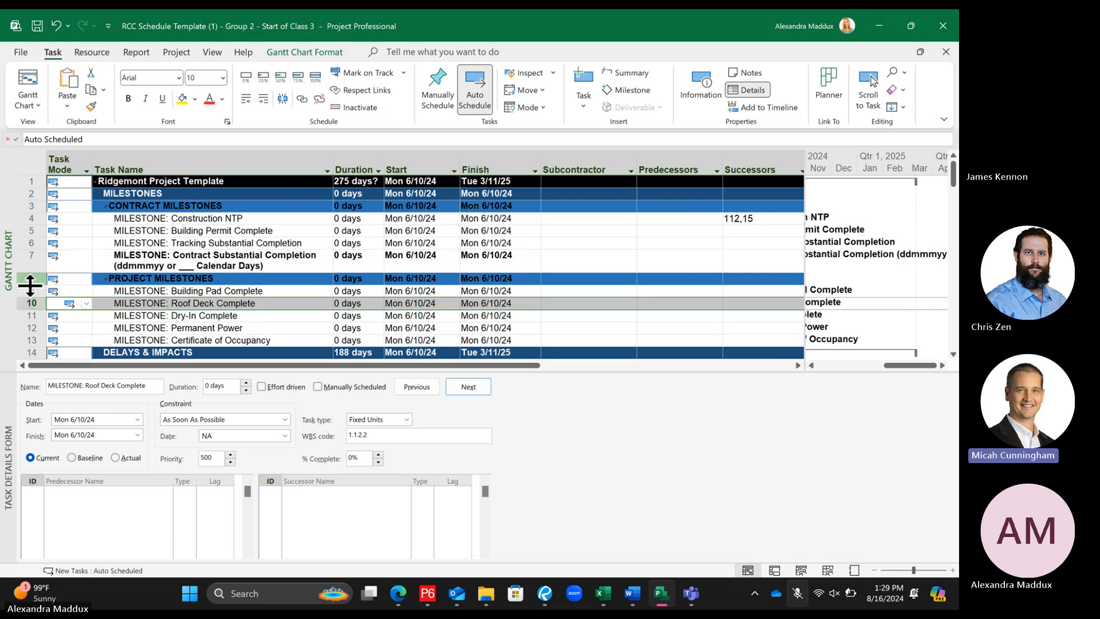
mouse_move(31, 290)
mouse_down()
mouse_move(31, 305)
mouse_move(29, 284)
mouse_up()
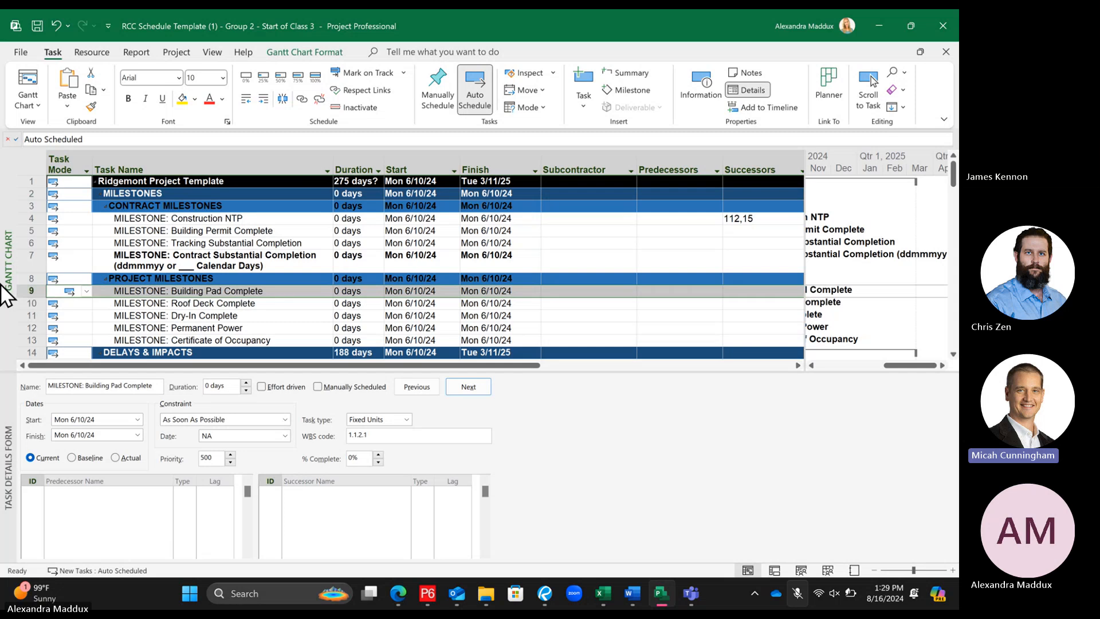
click(166, 315)
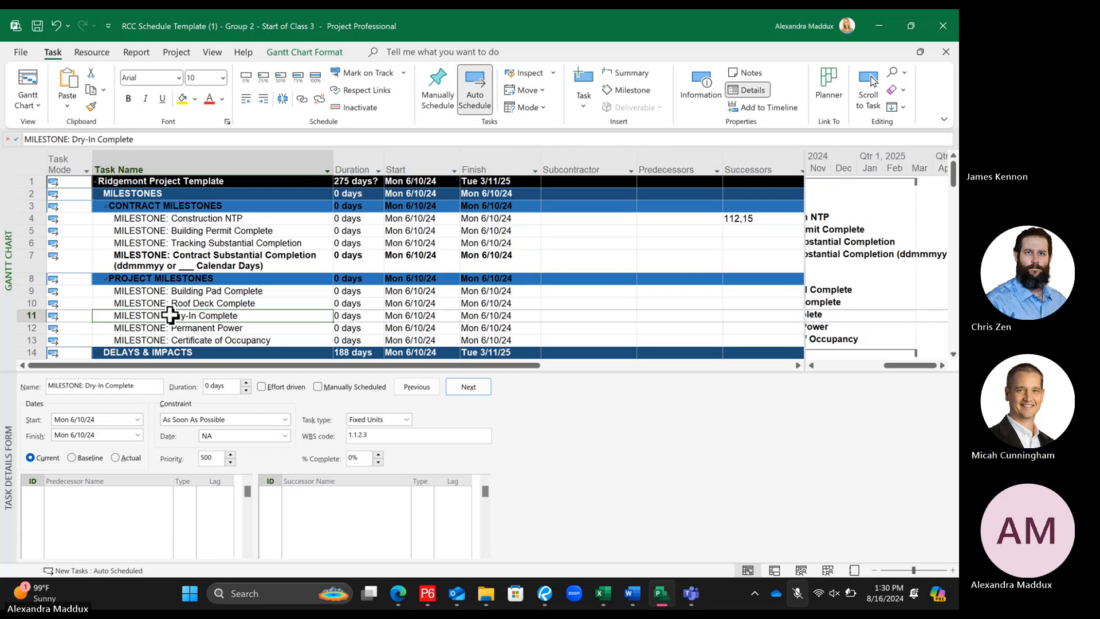
Widen the Gantt chart beside the task table and examine the start dates and bars of the INTERIOR FINISHES tasks
click(210, 52)
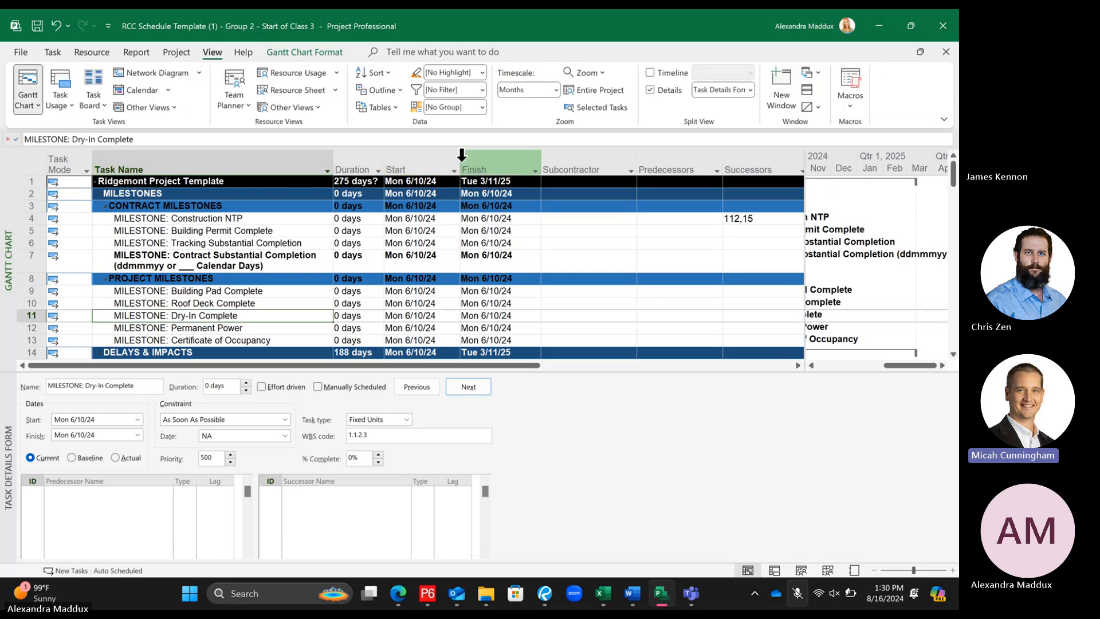
scroll(504, 258, down, 2)
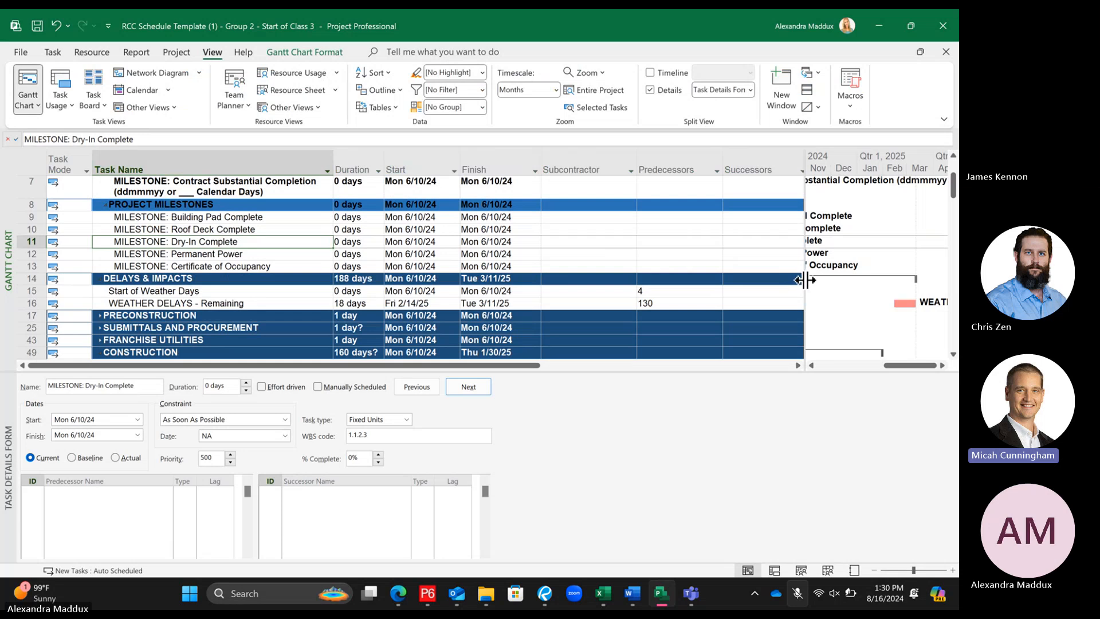
drag(800, 278, 626, 277)
scroll(663, 300, down, 10)
drag(744, 365, 687, 366)
scroll(679, 304, down, 8)
scroll(680, 304, down, 8)
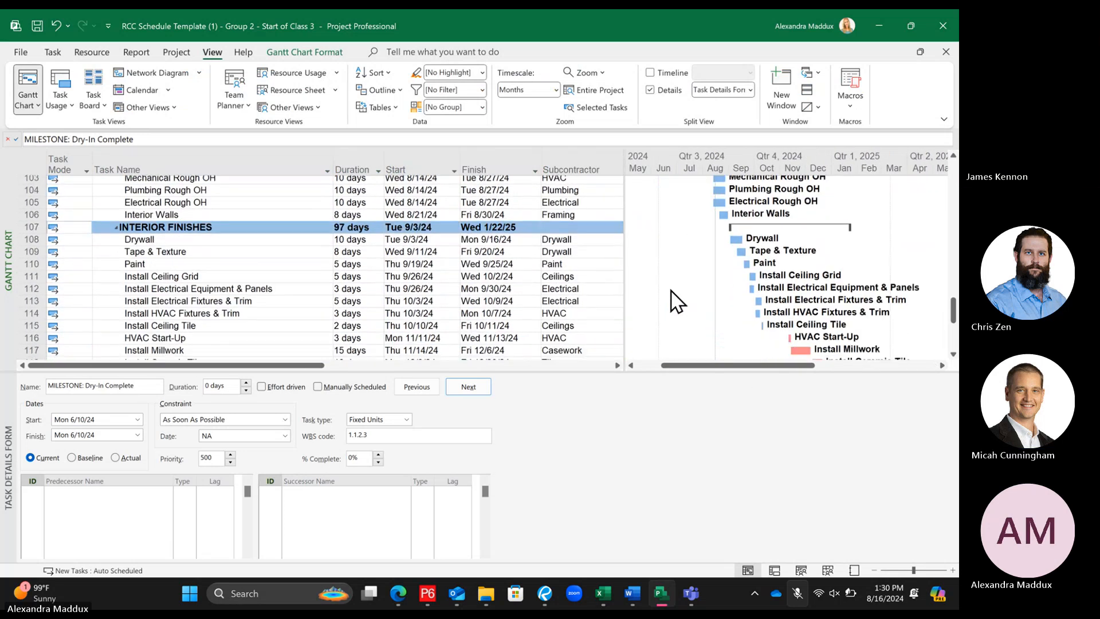
scroll(677, 301, up, 4)
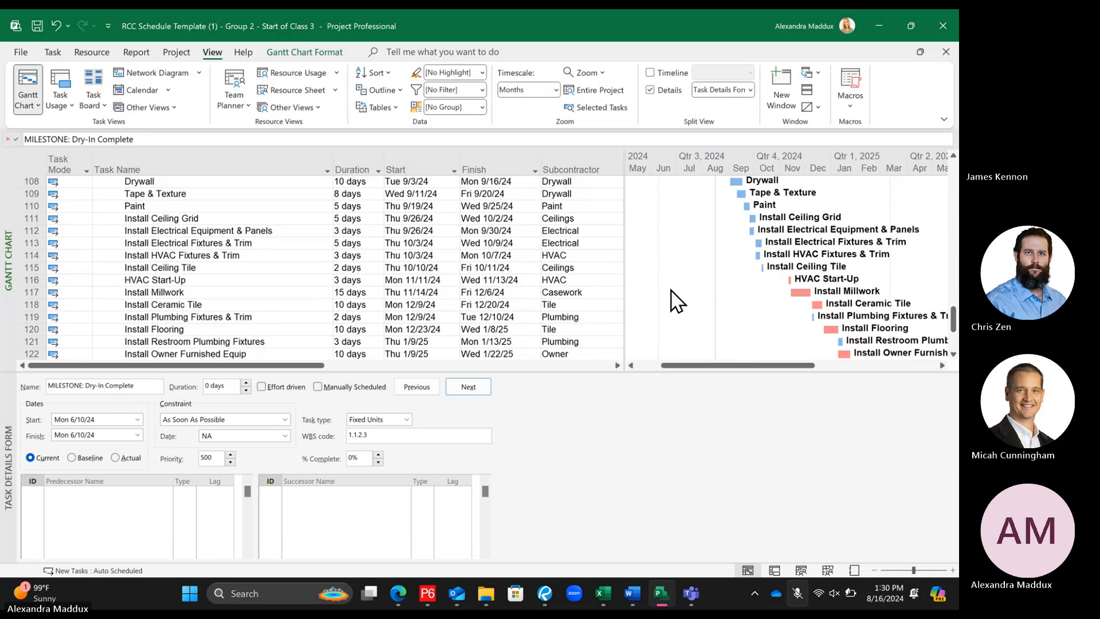
scroll(677, 300, up, 3)
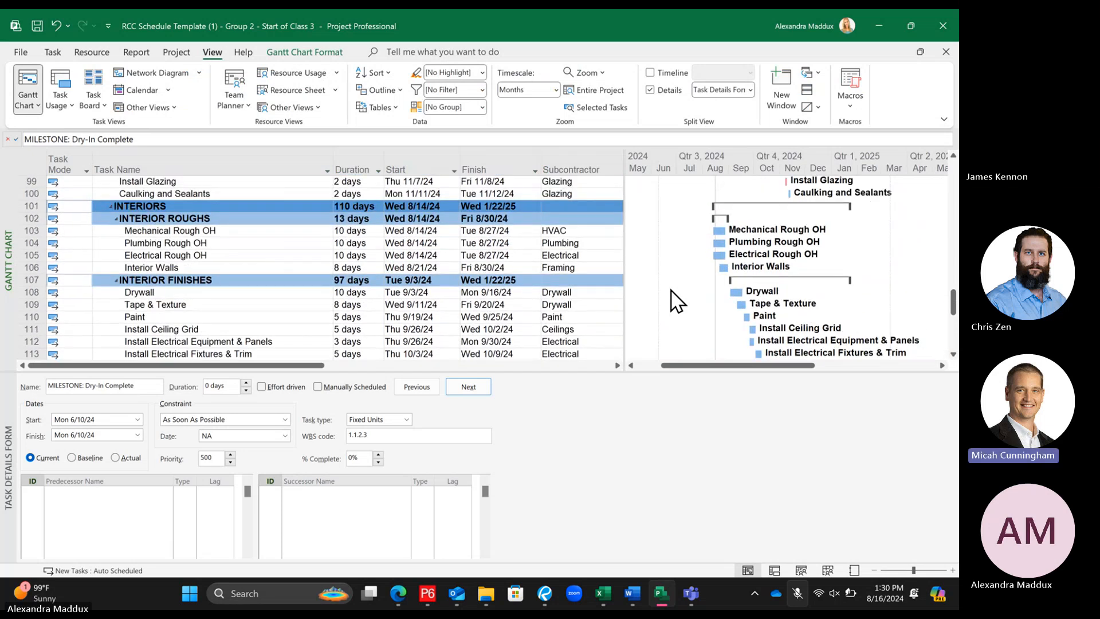
scroll(672, 290, down, 3)
scroll(431, 297, up, 1)
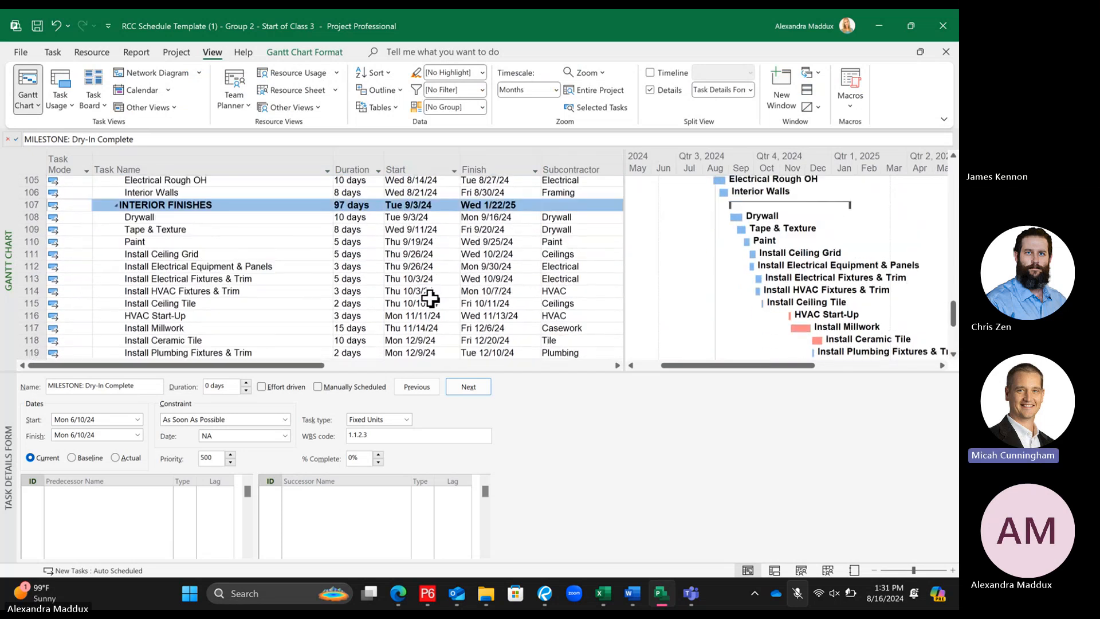
Within INTERIOR FINISHES, move Drywall directly below Install Ceiling Tile and Install Ceiling Grid directly below Install Millwork
click(32, 217)
drag(32, 217, 32, 304)
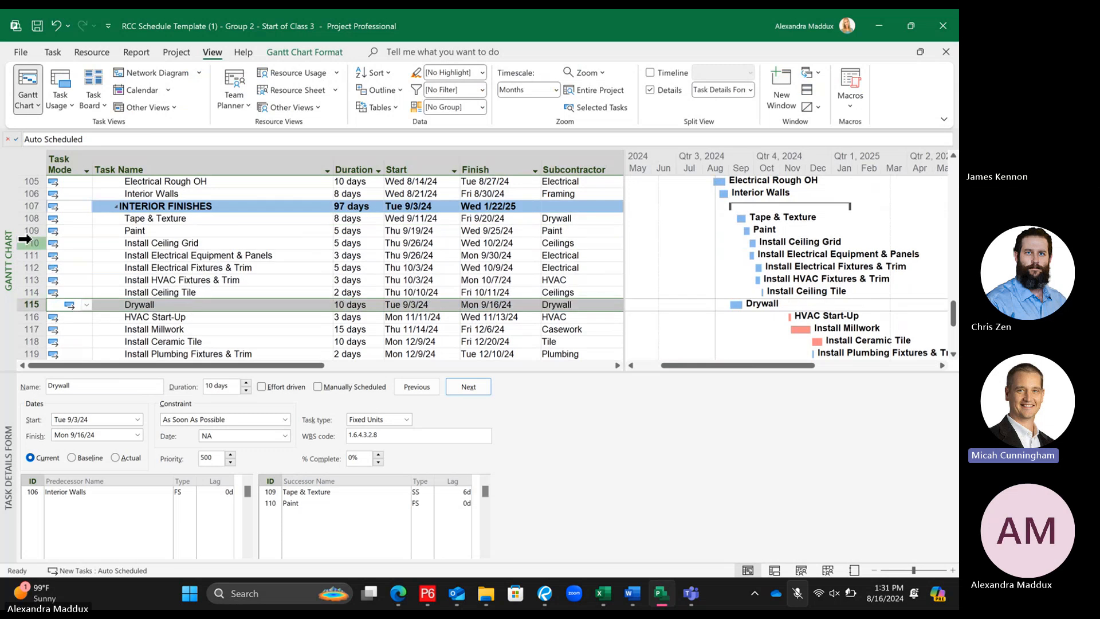
click(25, 239)
drag(25, 239, 33, 331)
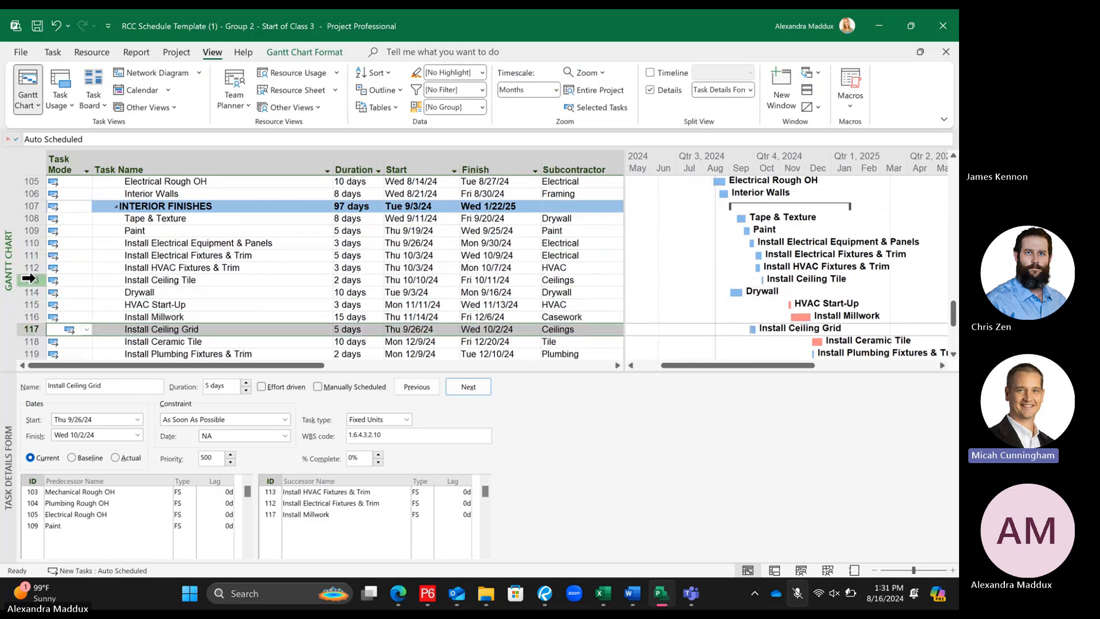
Move Install Flooring up between Tape & Texture and Paint in the INTERIOR FINISHES group
scroll(30, 332, down, 1)
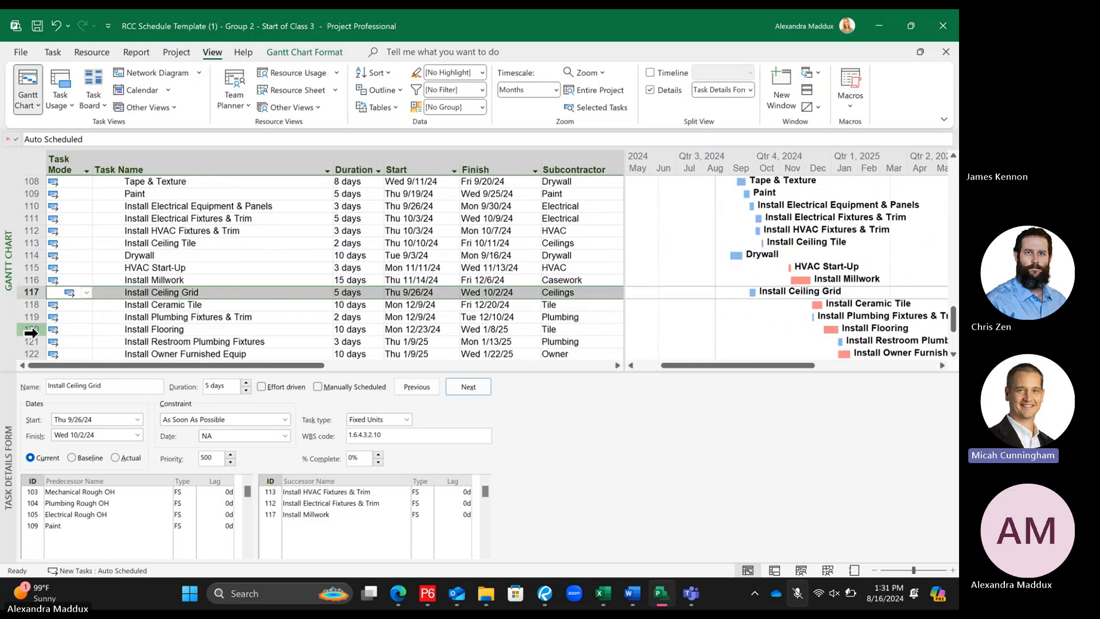
click(30, 332)
drag(33, 324, 33, 196)
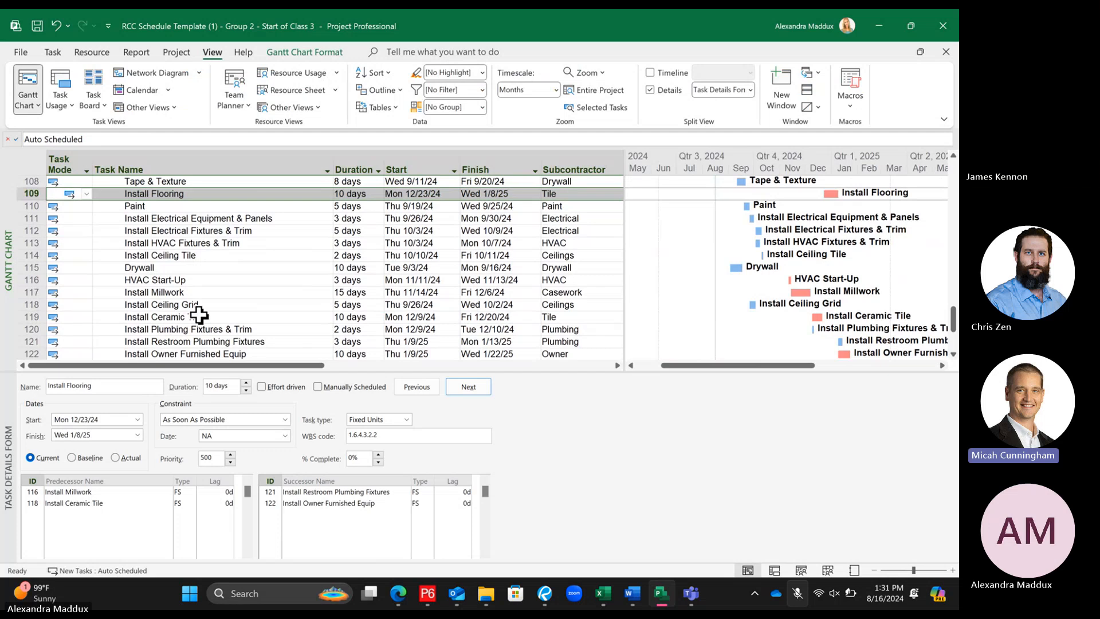
scroll(20, 206, up, 1)
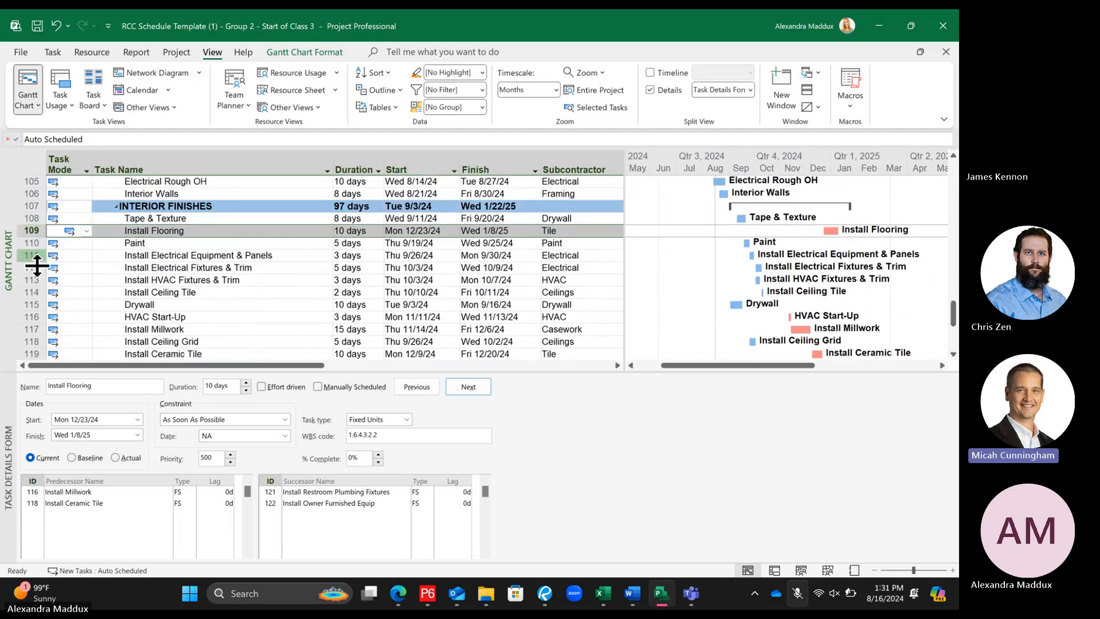
click(31, 218)
click(32, 230)
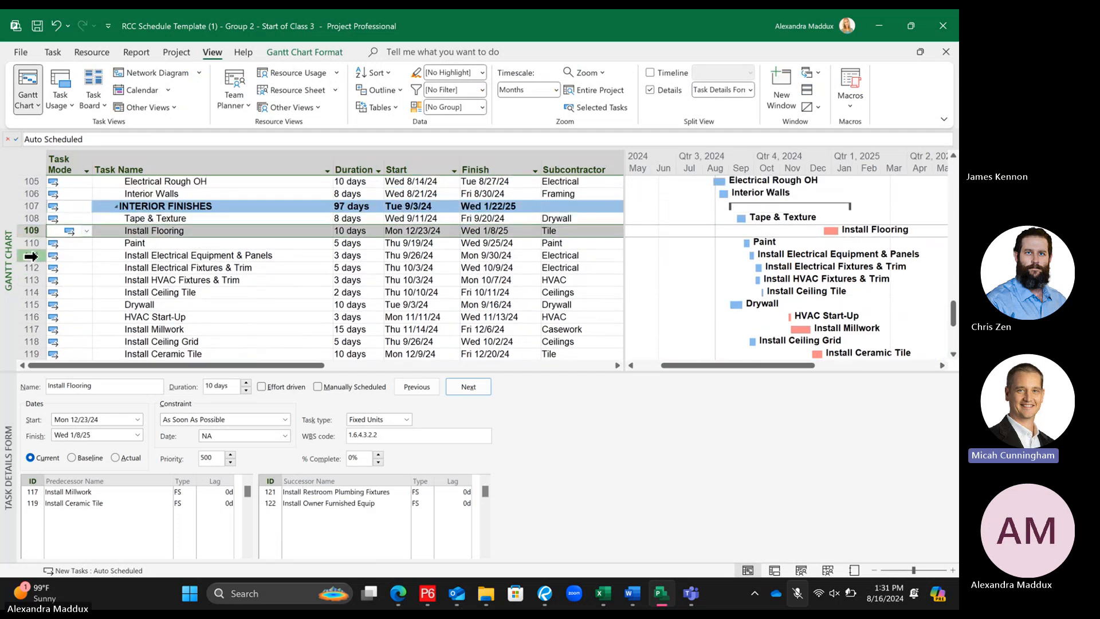
Move Install Electrical Fixtures & Trim below Install Owner Furnished Equip, at the end of INTERIOR FINISHES
scroll(31, 252, down, 1)
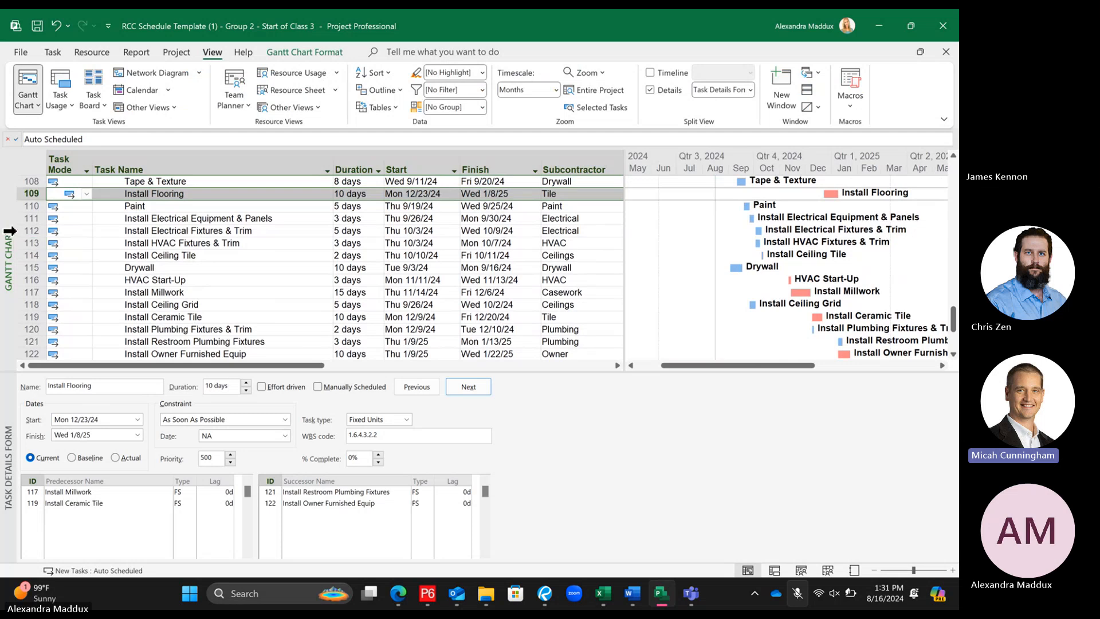
click(32, 230)
drag(62, 351, 55, 352)
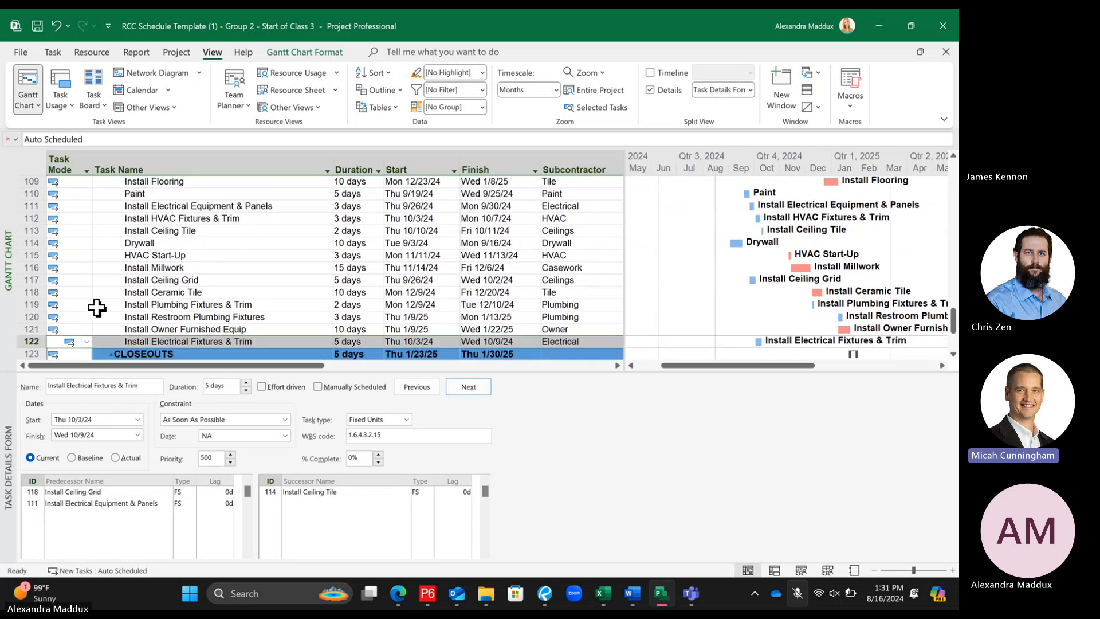
Move Install HVAC Fixtures & Trim and Install Electrical Equipment & Panels above Paint in INTERIOR FINISHES
scroll(234, 318, up, 1)
click(31, 255)
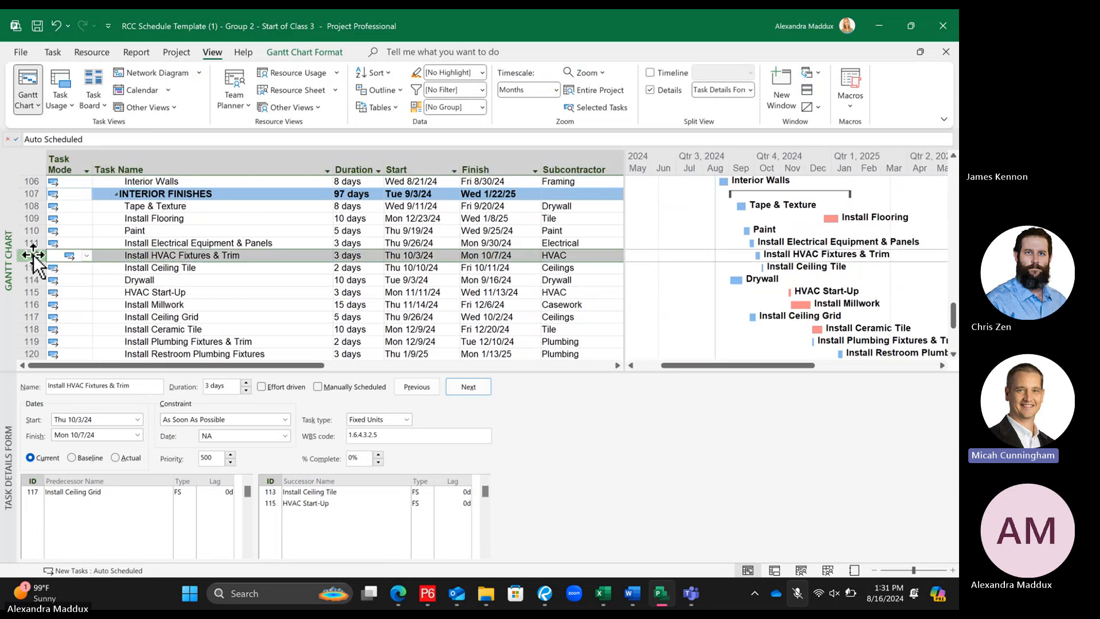
mouse_move(32, 255)
mouse_down()
mouse_move(33, 223)
mouse_move(24, 245)
mouse_up()
click(31, 242)
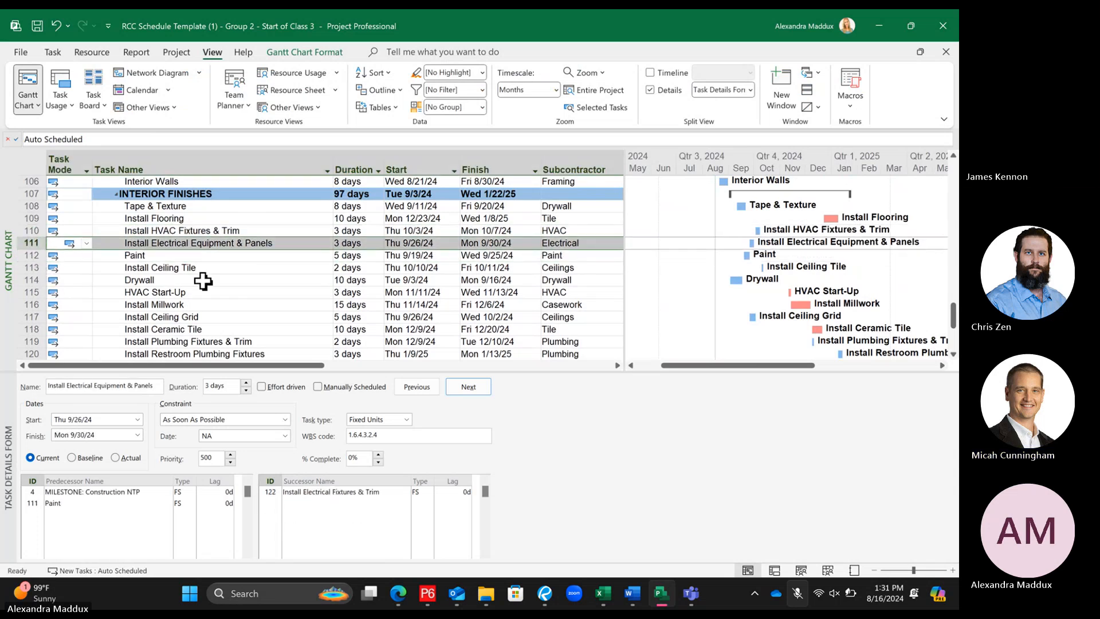
Enlarge the schedule area above the task details and sort the tasks by start date from earliest to latest
click(353, 304)
drag(757, 372, 751, 507)
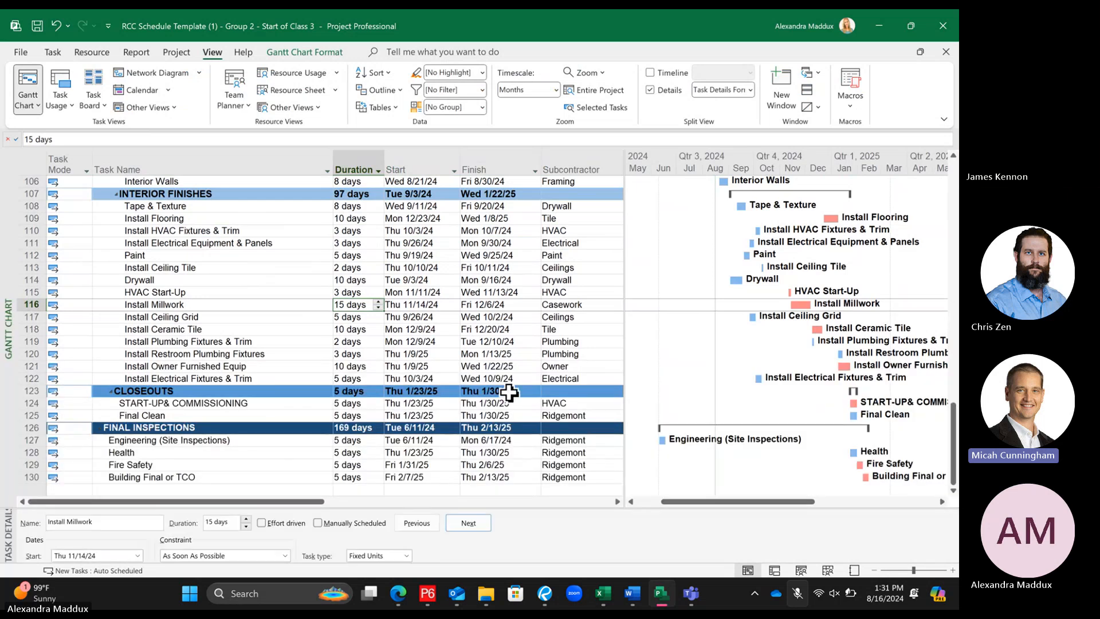
click(454, 169)
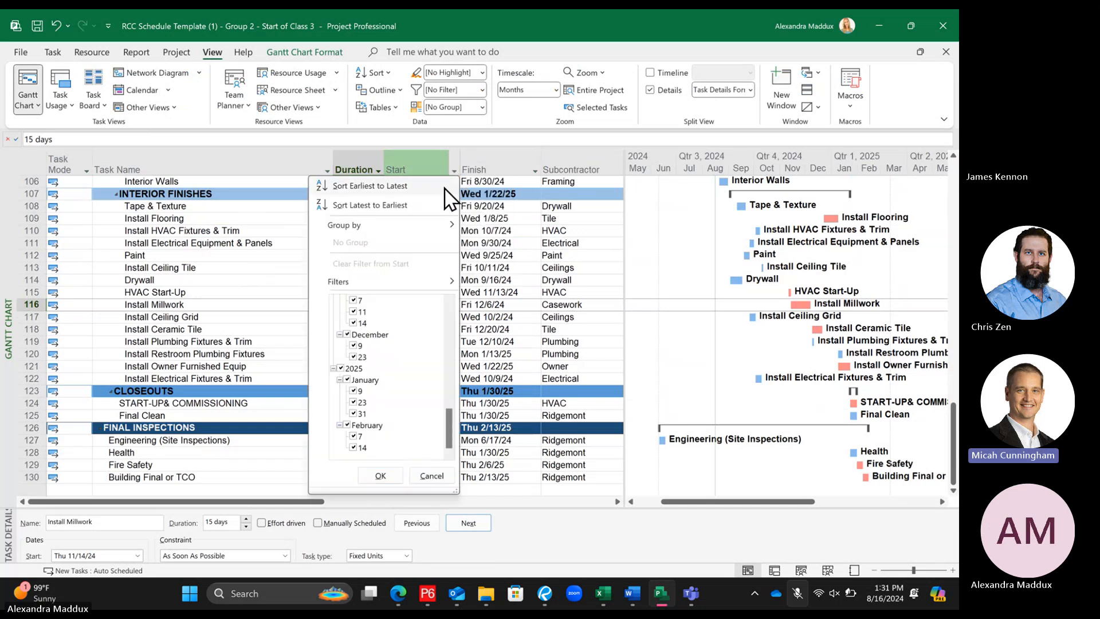
click(370, 186)
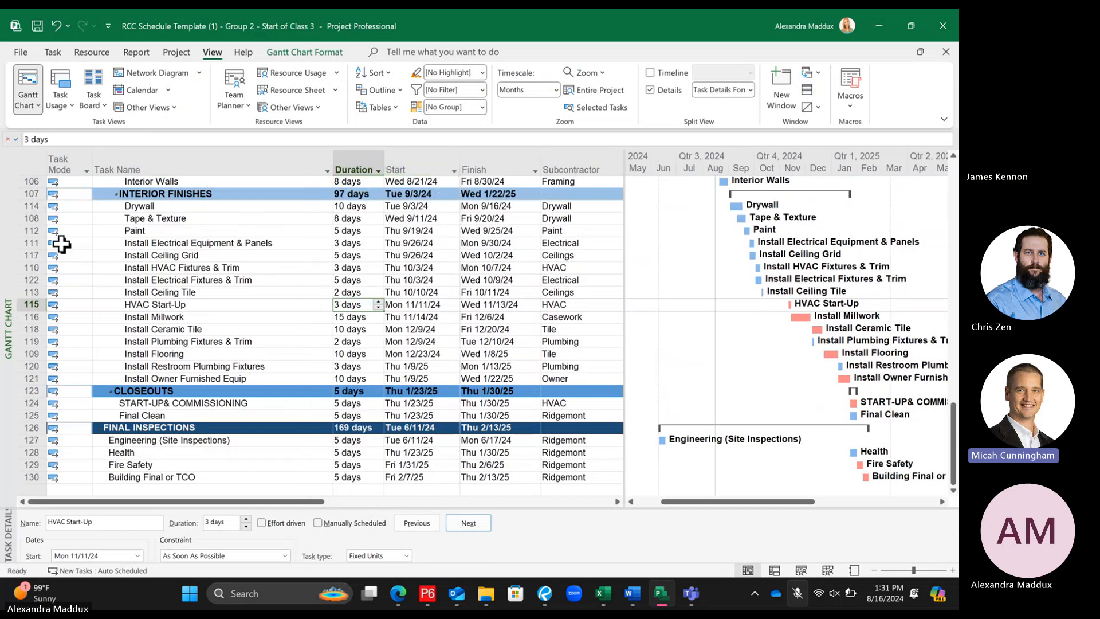
click(26, 206)
click(14, 218)
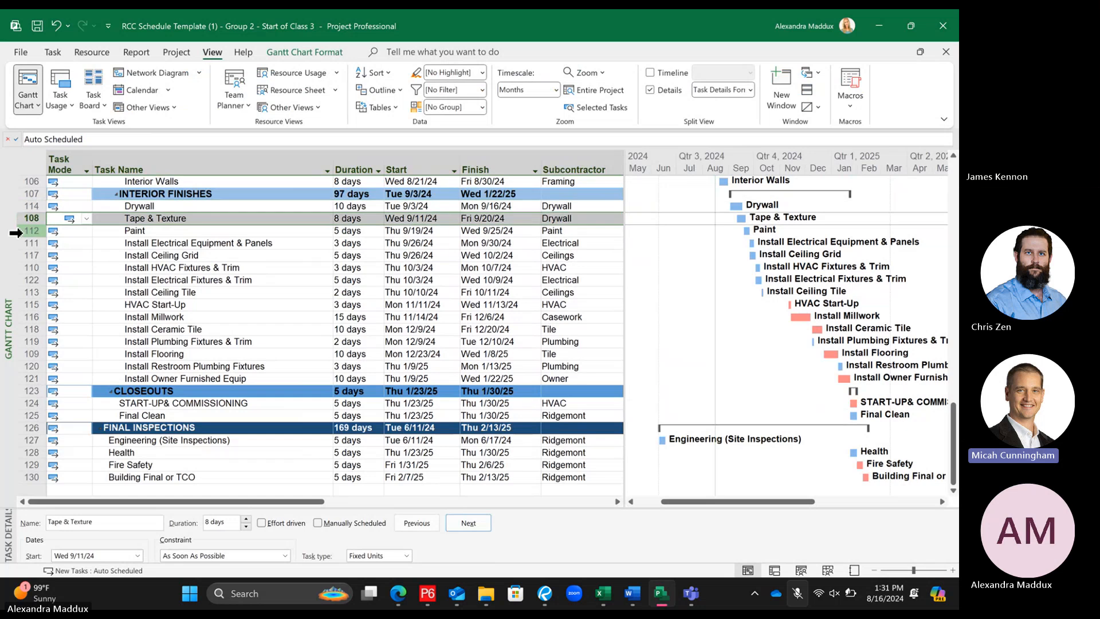
Replace the start-date sort with a sort on Task Mode from A to Z
click(14, 230)
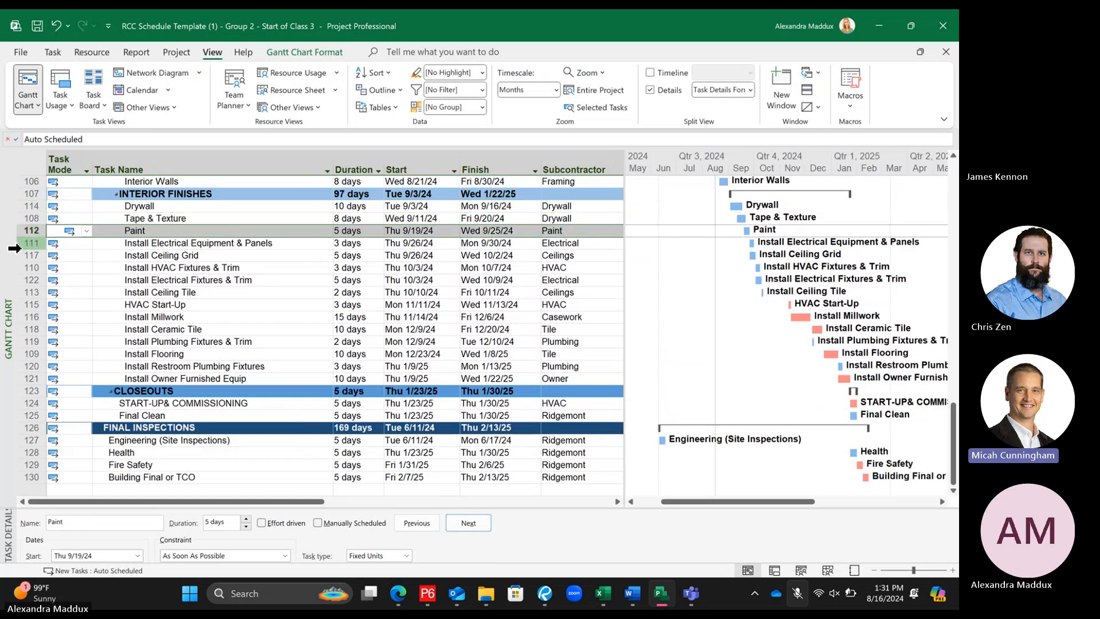
click(15, 248)
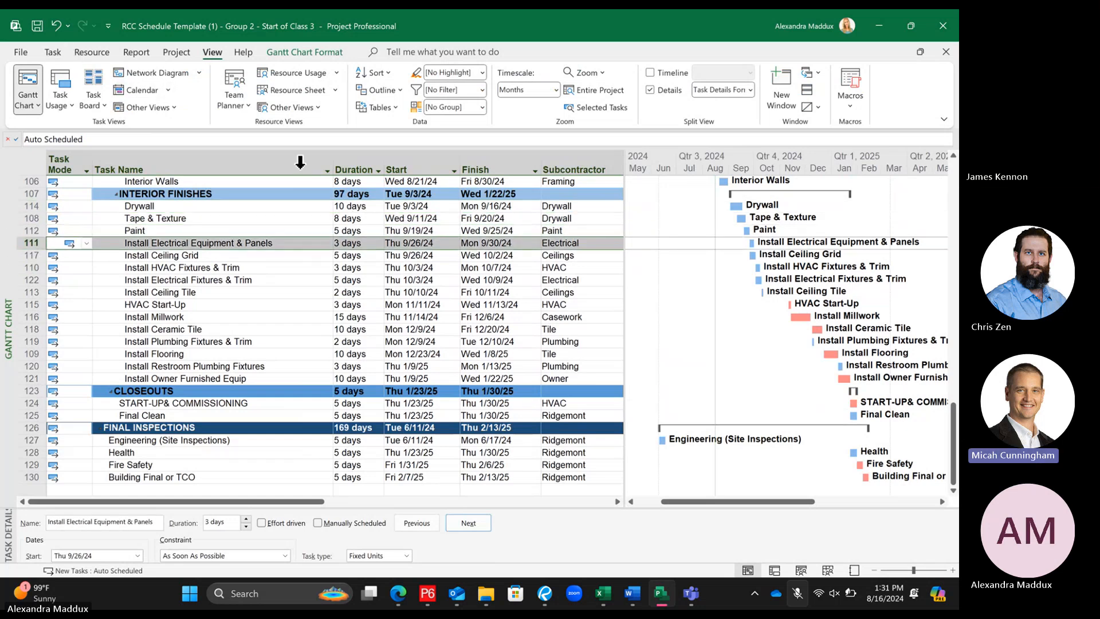
click(58, 25)
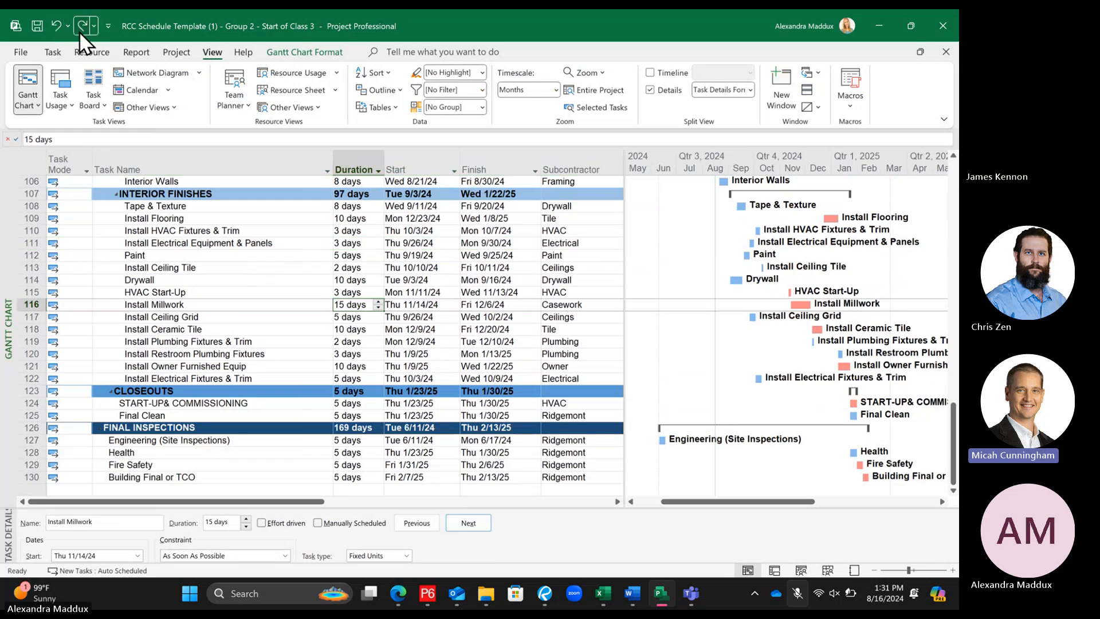
click(80, 28)
click(86, 171)
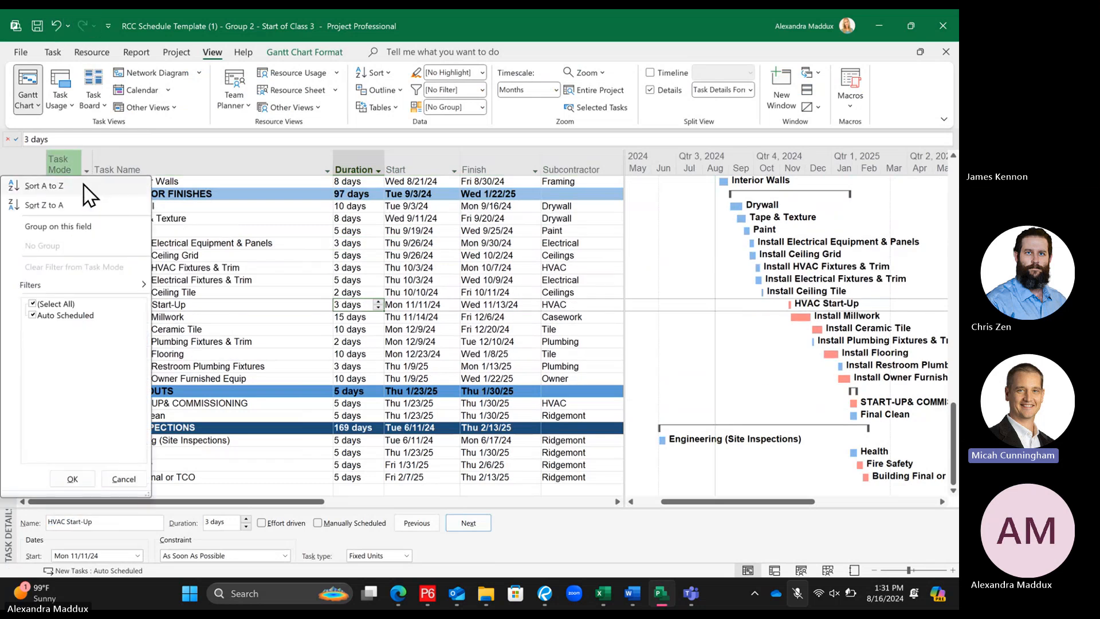
click(43, 185)
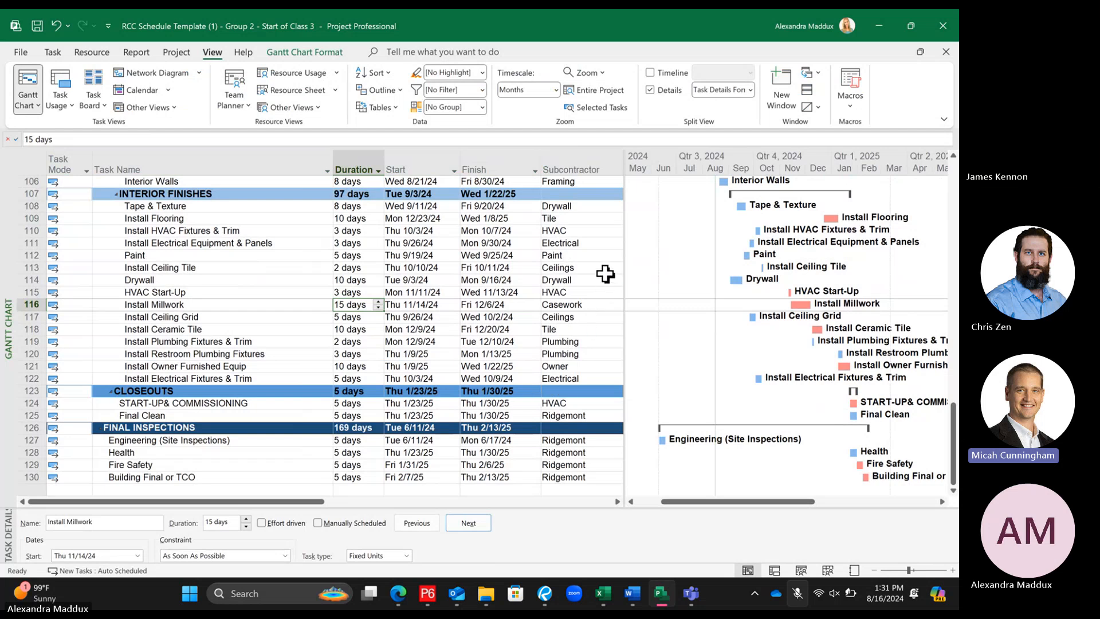
Sort the tasks by Start in ascending order, permanently renumbering them while keeping the outline structure
click(383, 76)
click(211, 56)
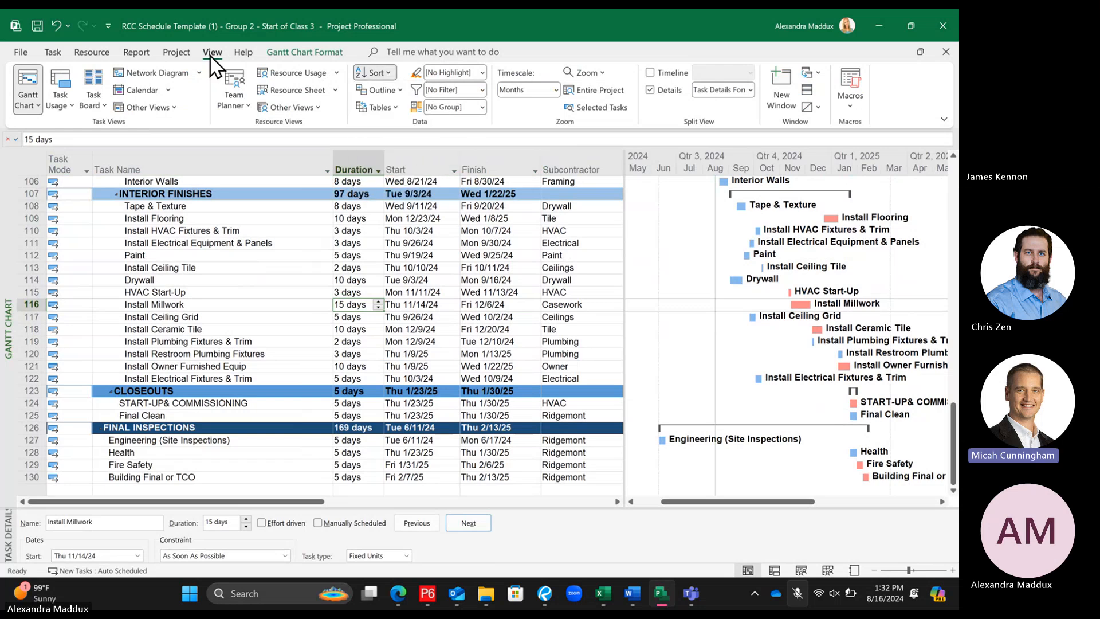
click(375, 73)
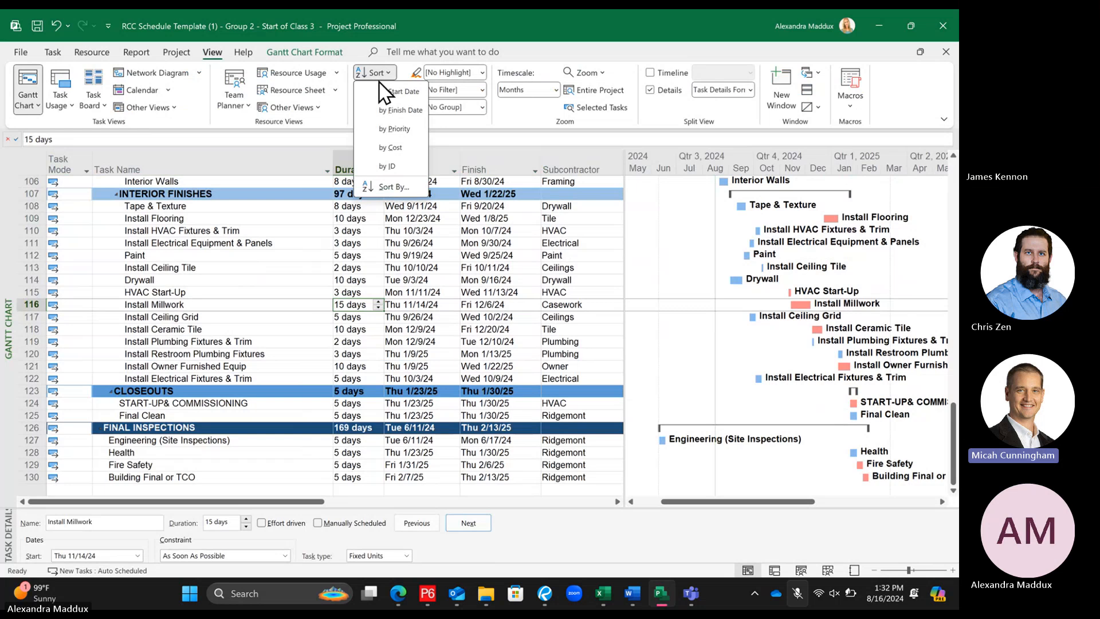
click(382, 188)
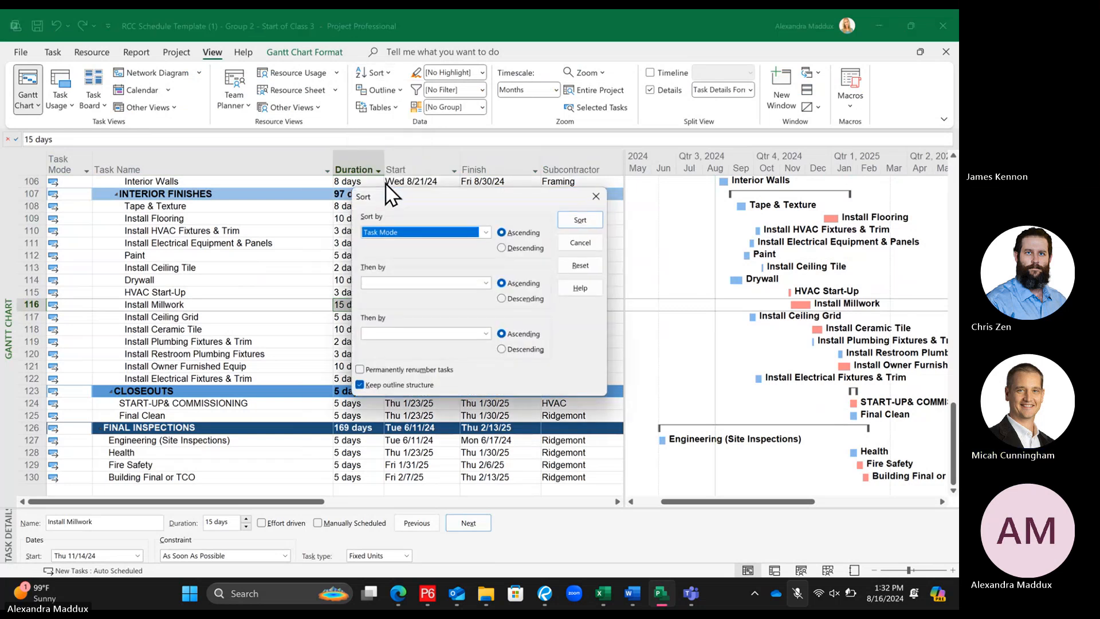
click(484, 233)
key(s)
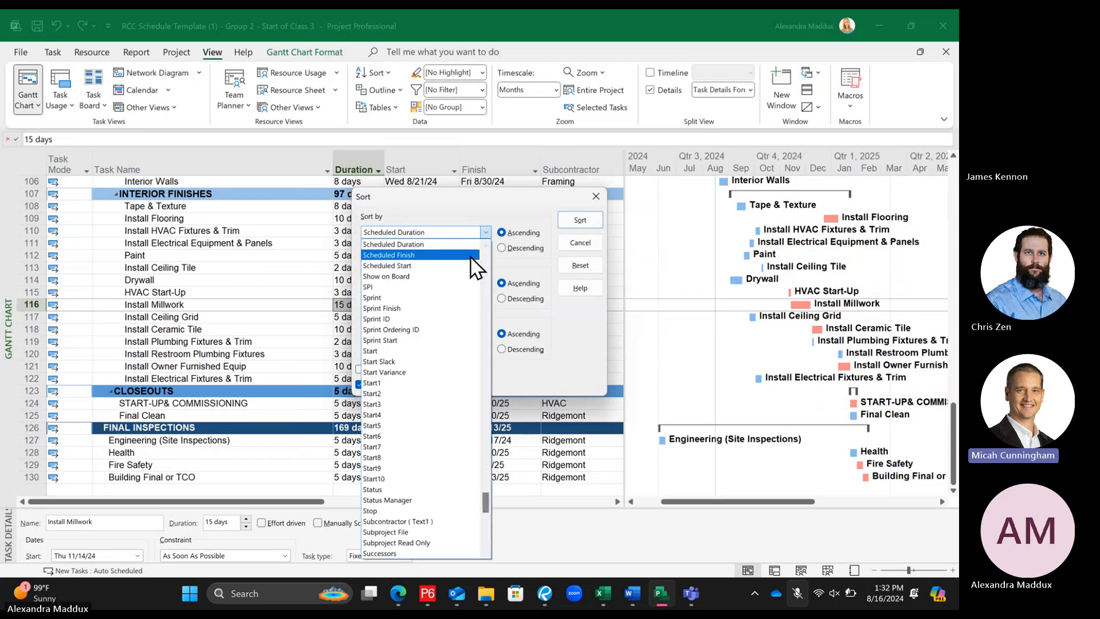
click(400, 350)
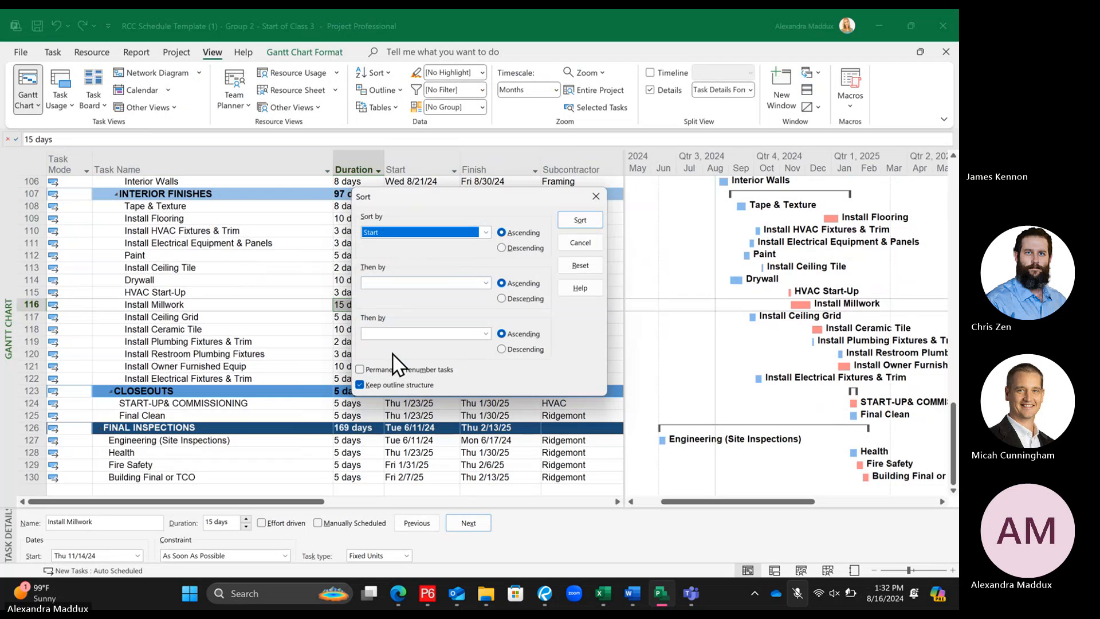
click(359, 369)
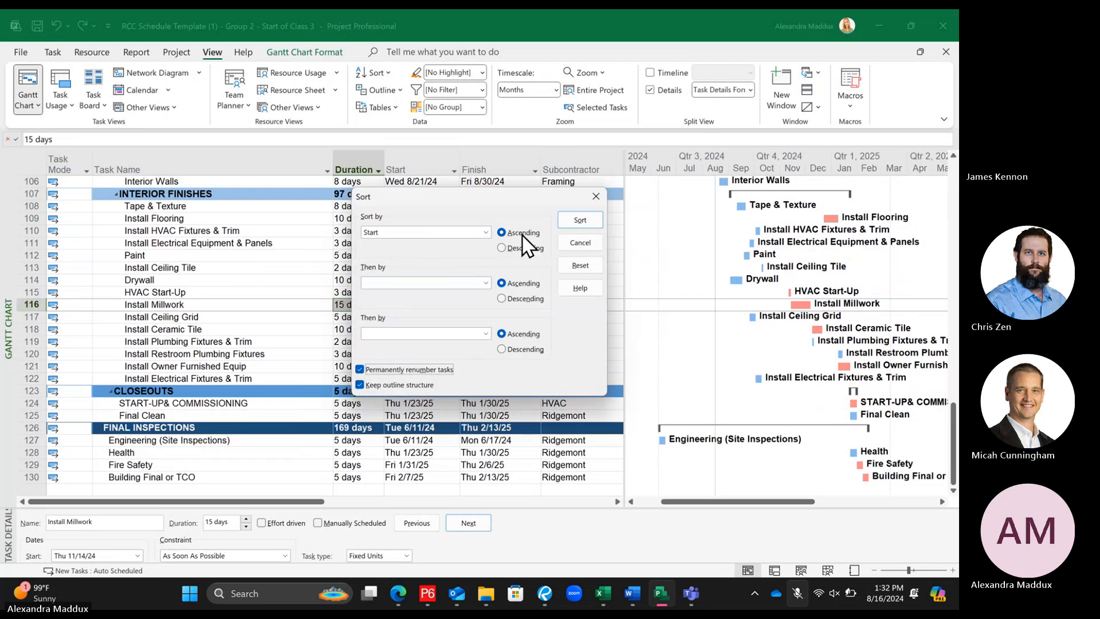
click(572, 219)
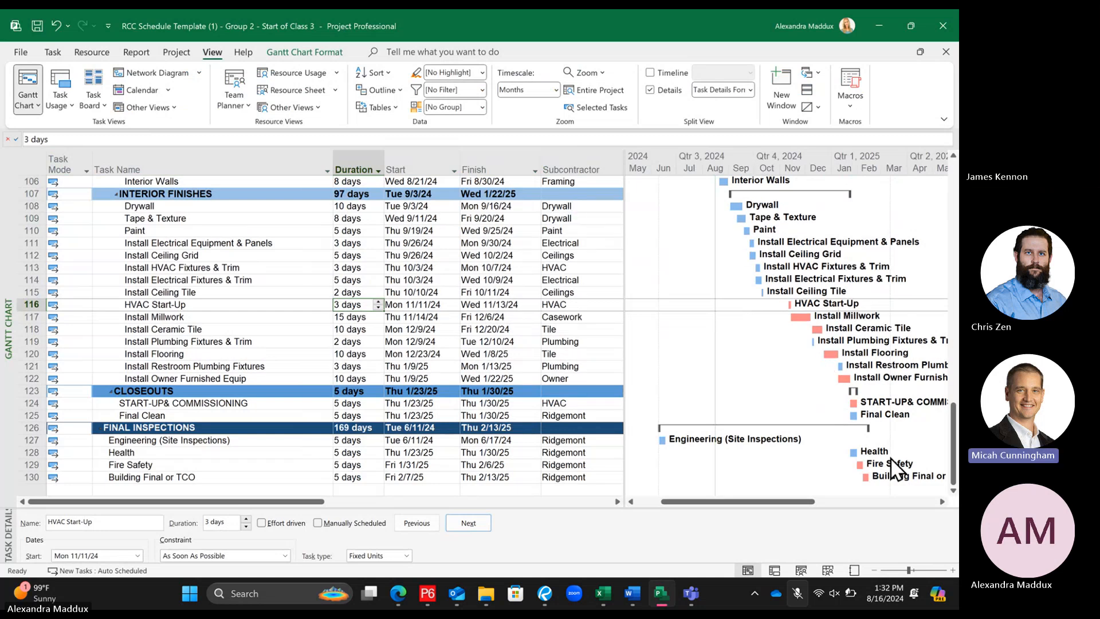
Check the renumbered IDs of the Drywall and Tape & Texture tasks, and undo the renumbering sort
click(26, 206)
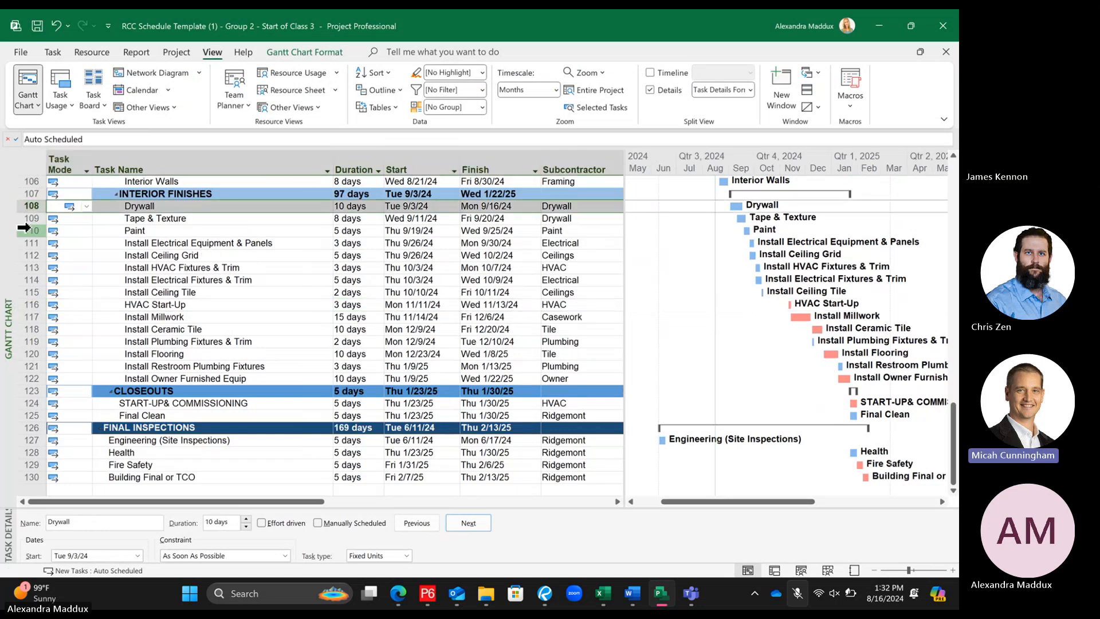
click(26, 218)
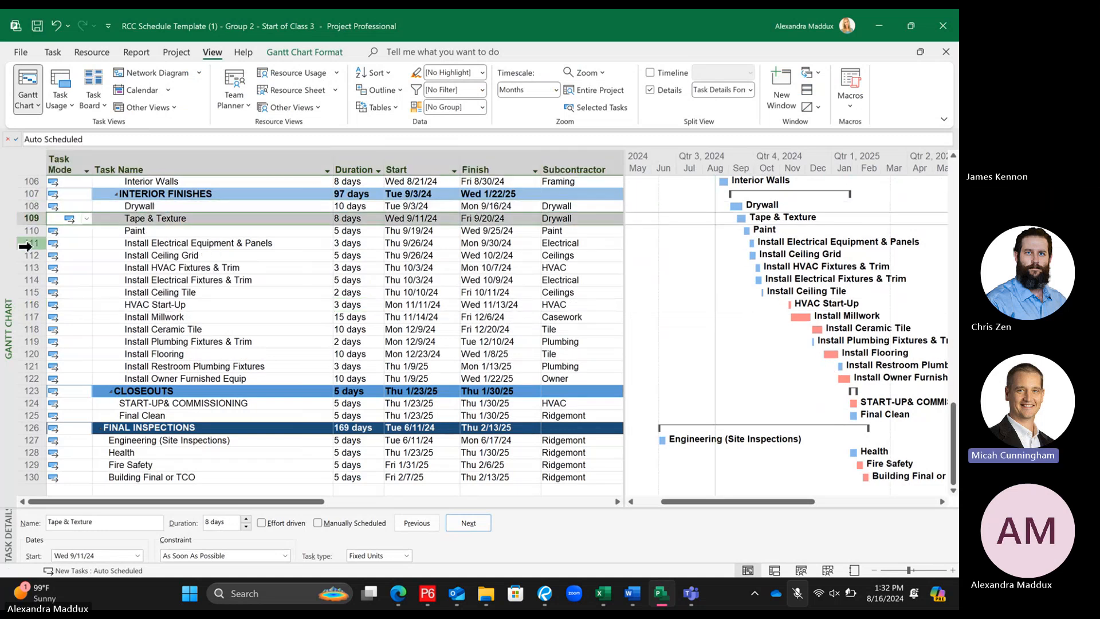
click(263, 291)
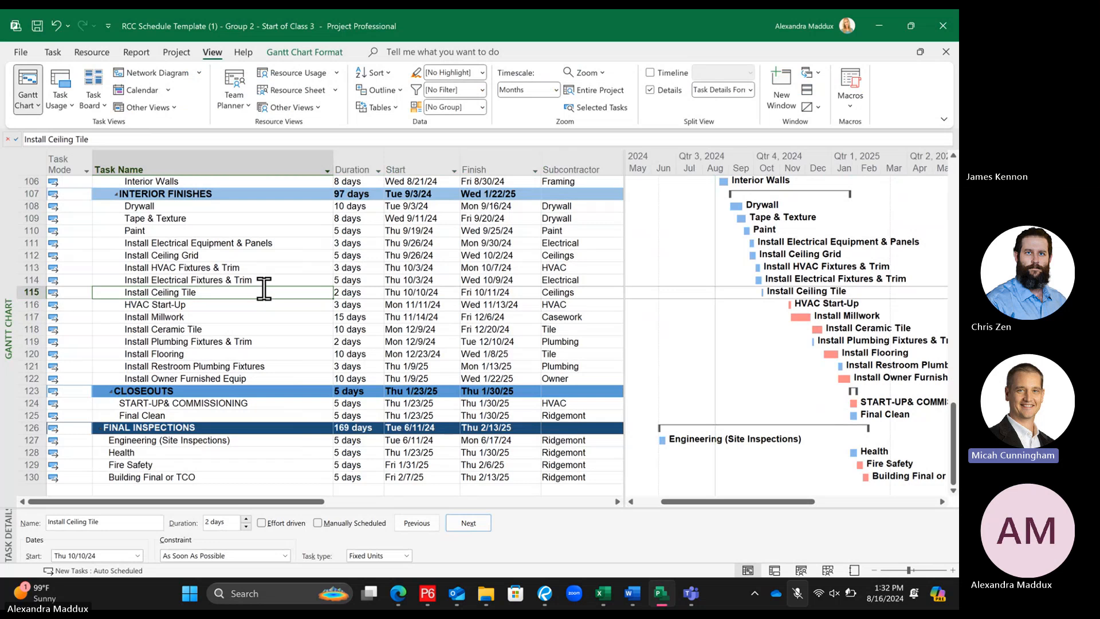
click(56, 26)
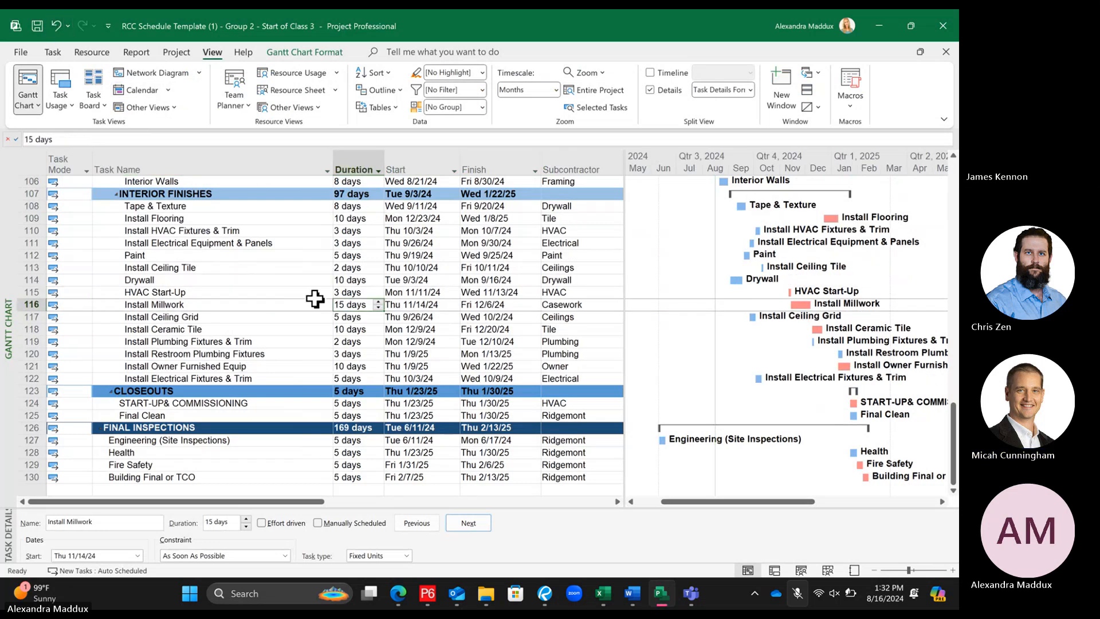
click(372, 73)
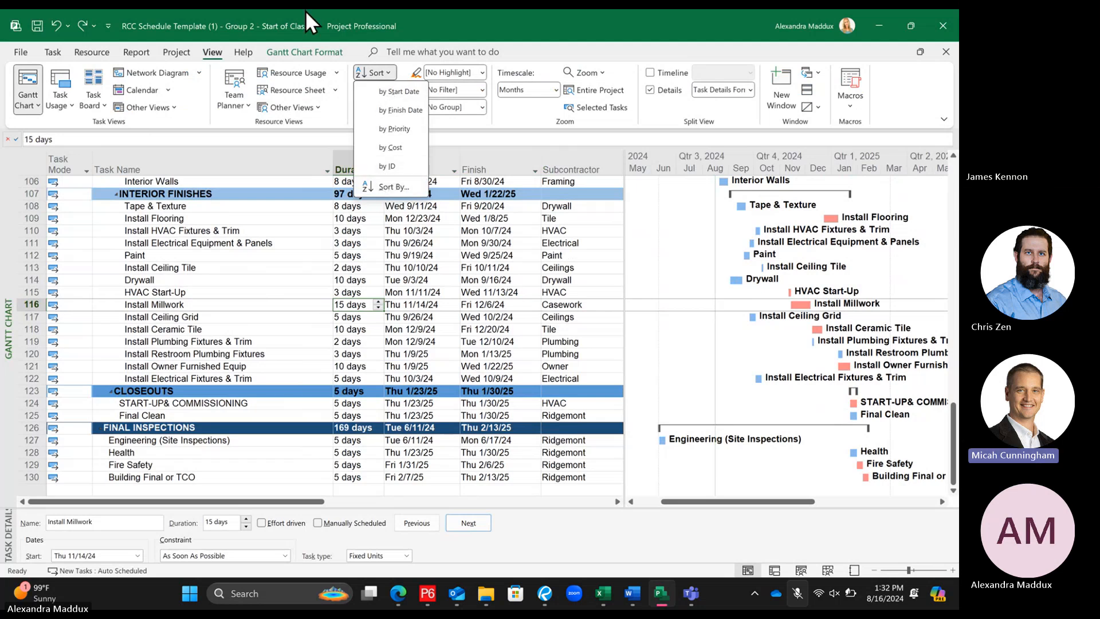
click(538, 172)
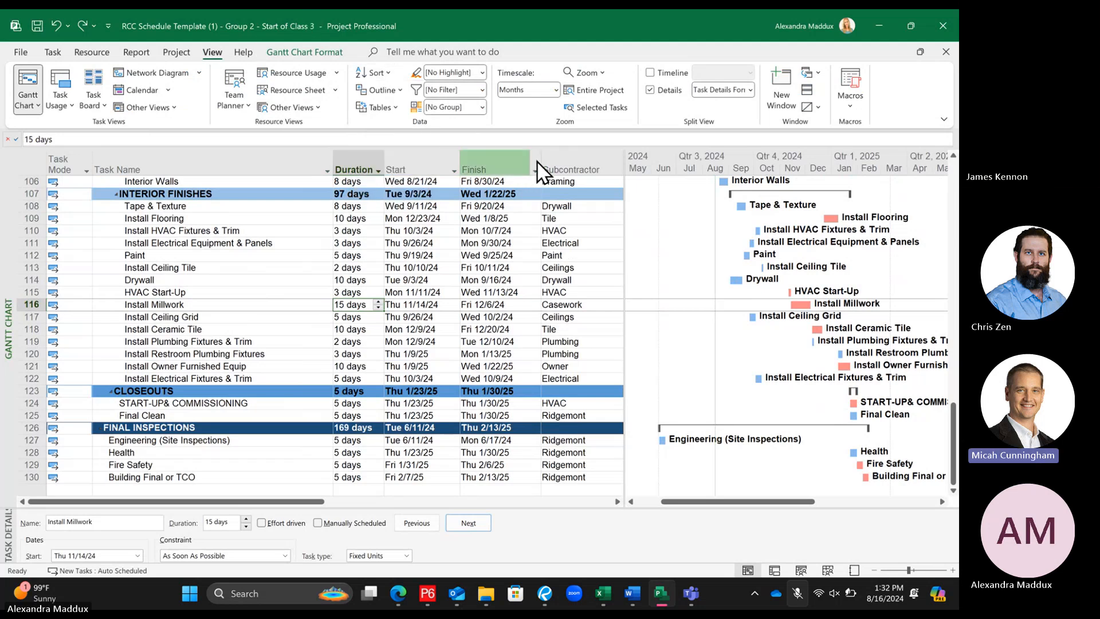
click(536, 170)
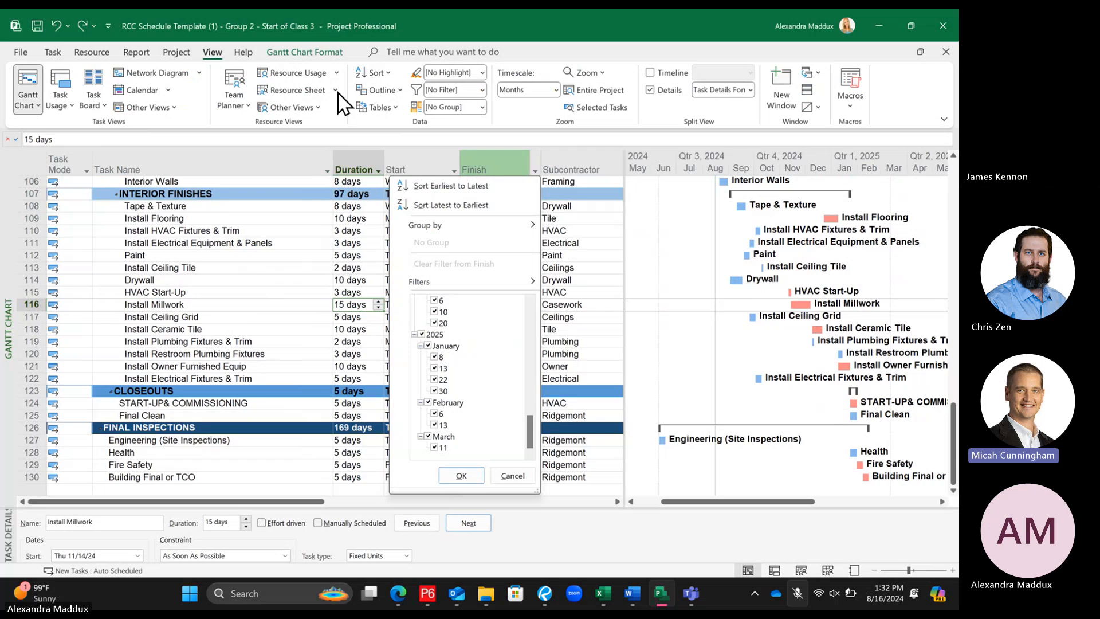
click(383, 73)
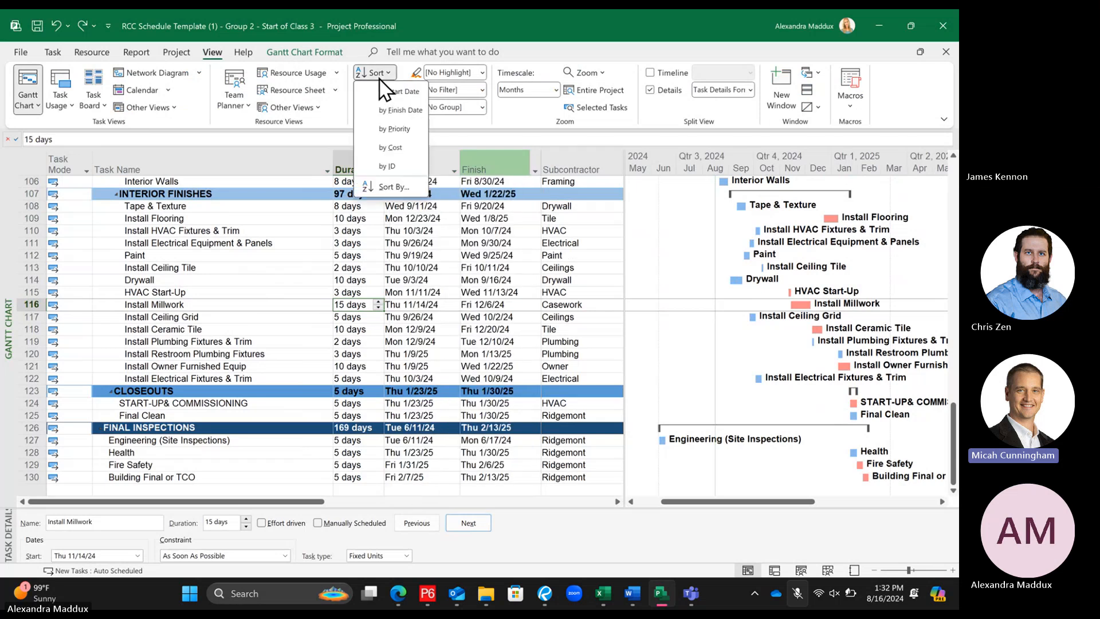
click(393, 186)
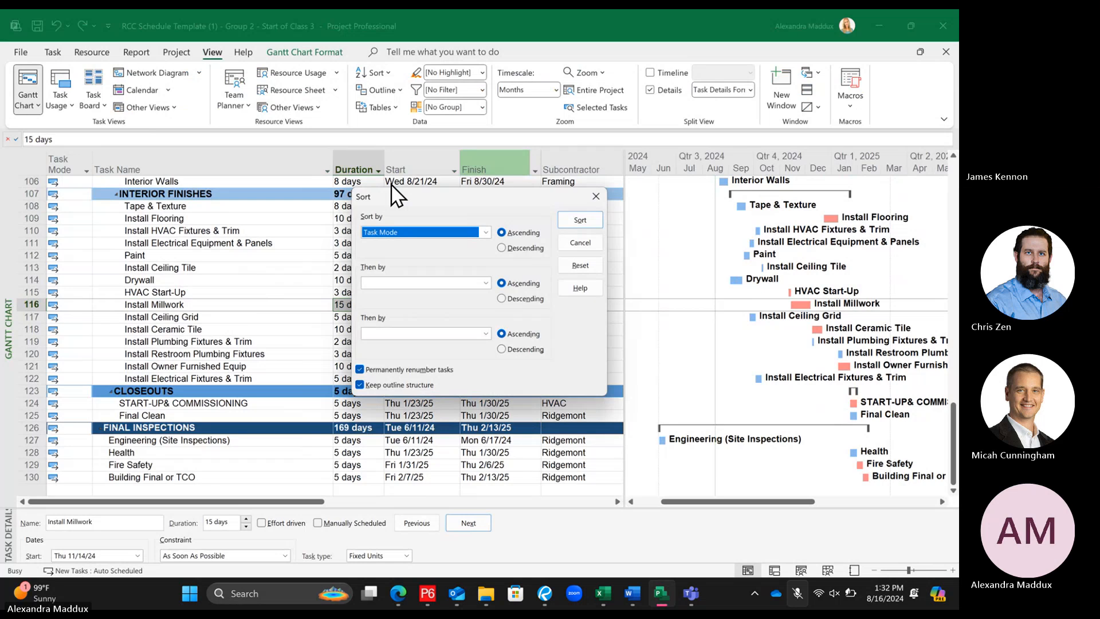
click(593, 194)
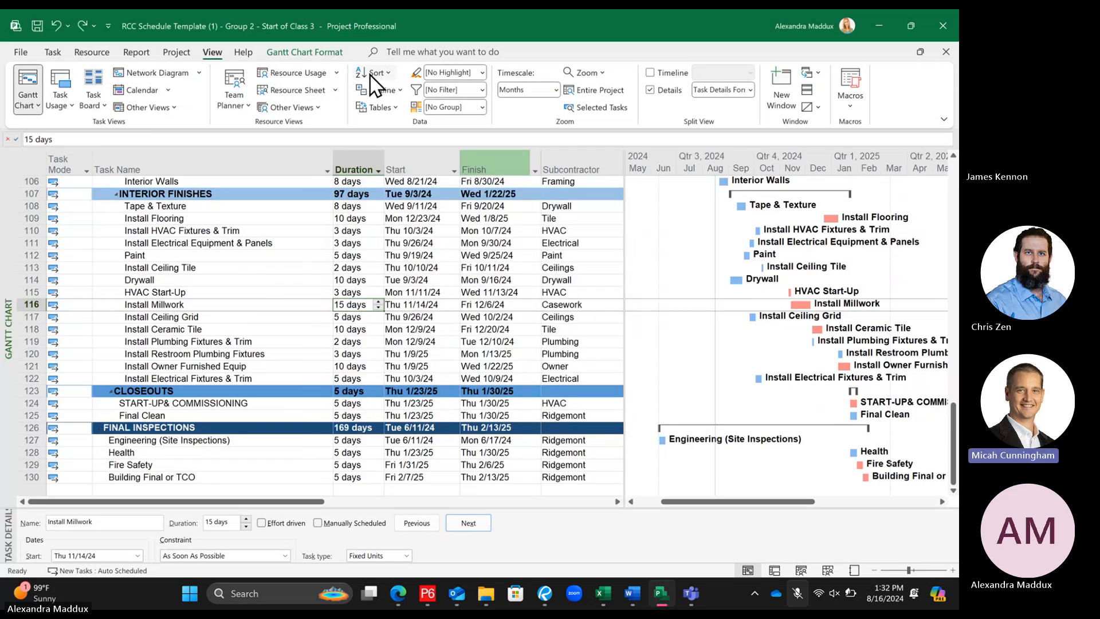
click(376, 73)
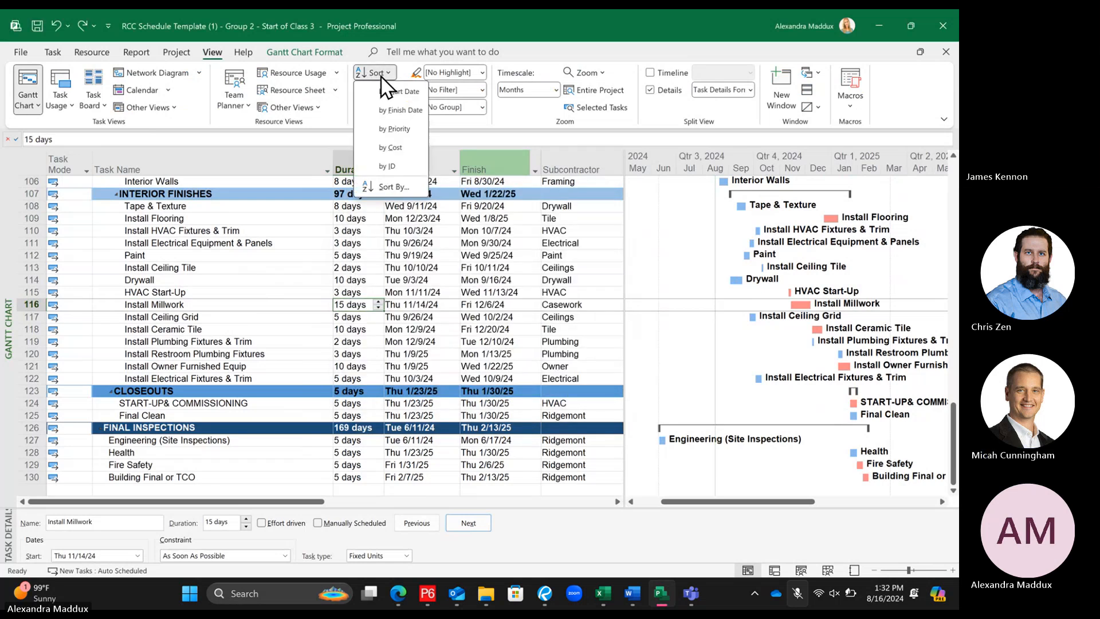
click(394, 187)
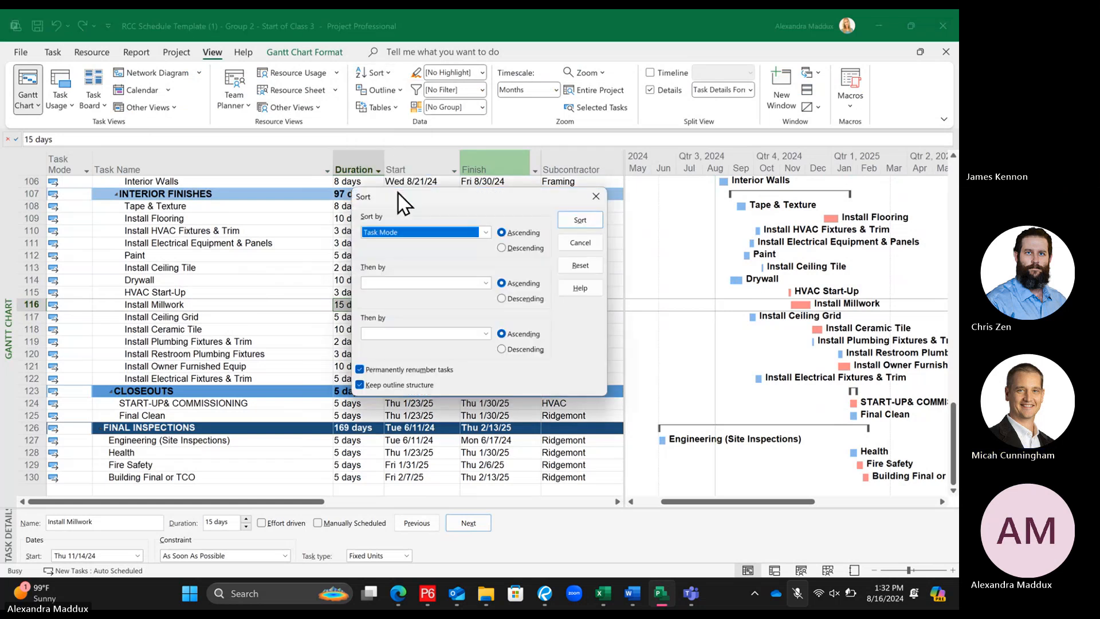
click(485, 232)
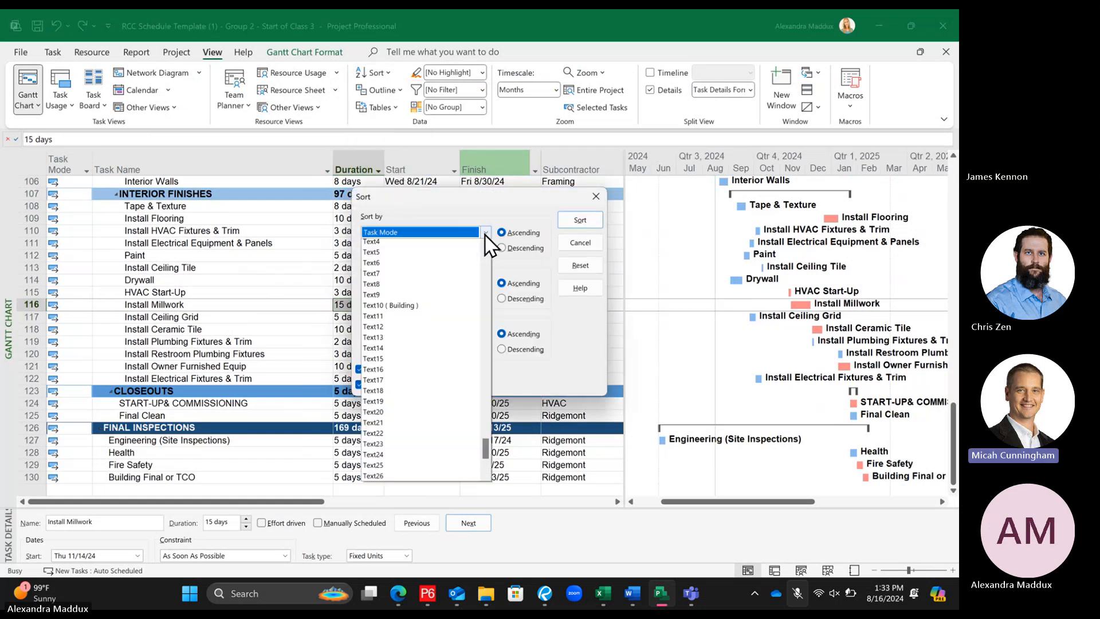
key(s)
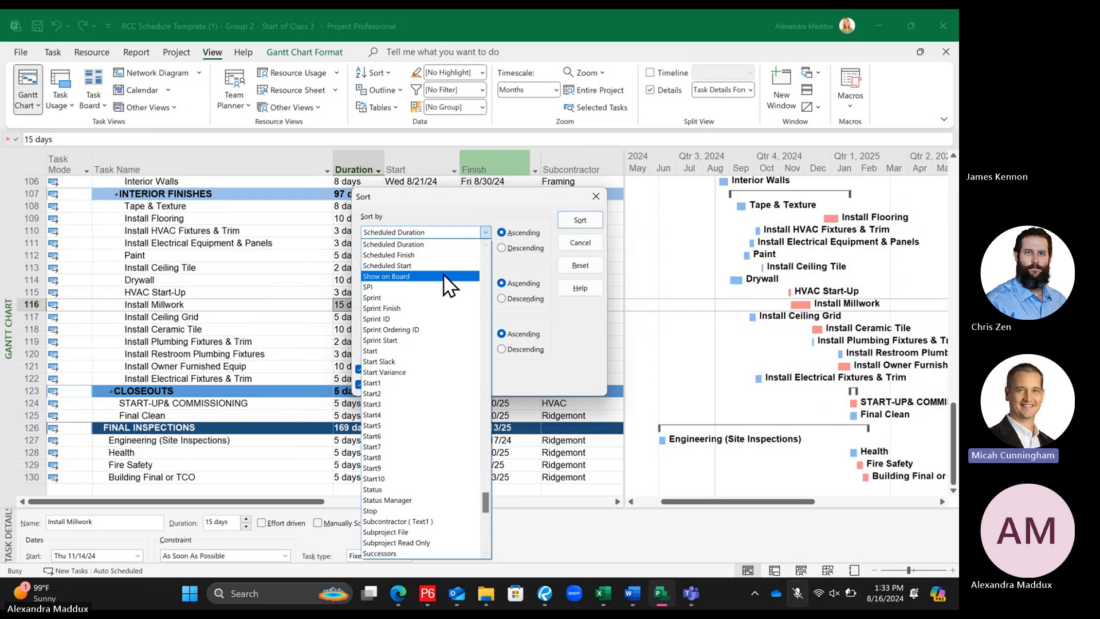
click(397, 349)
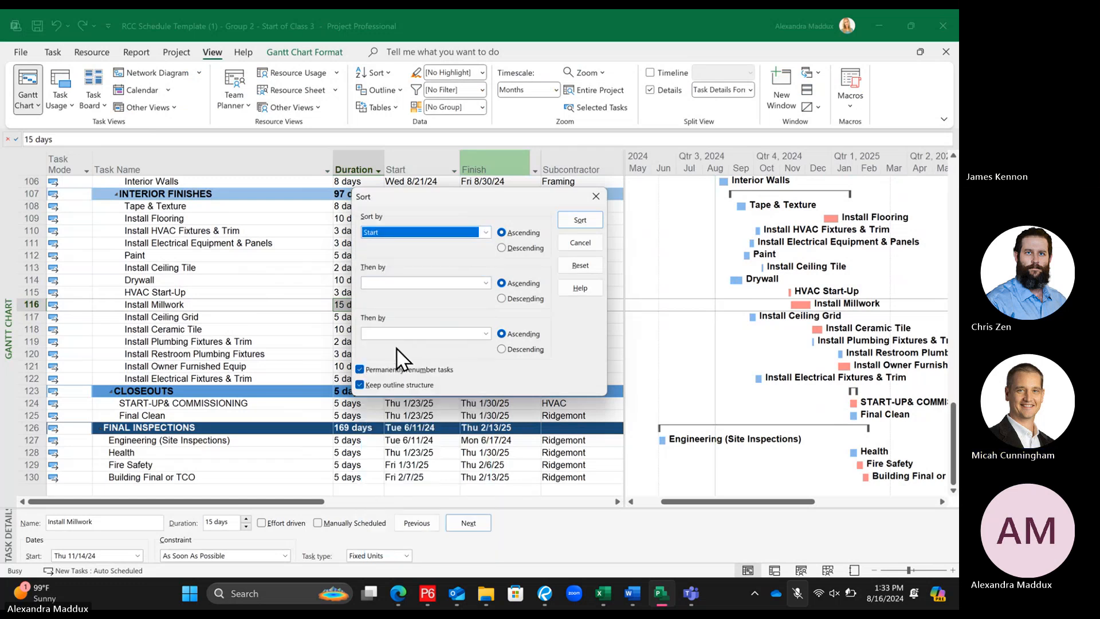
click(485, 232)
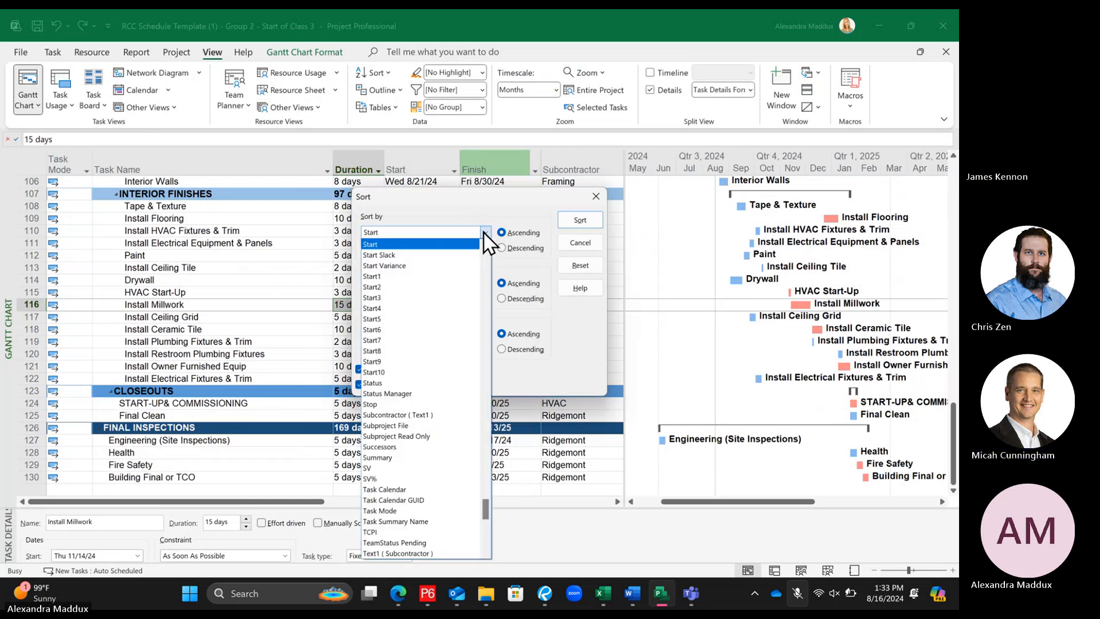
click(466, 244)
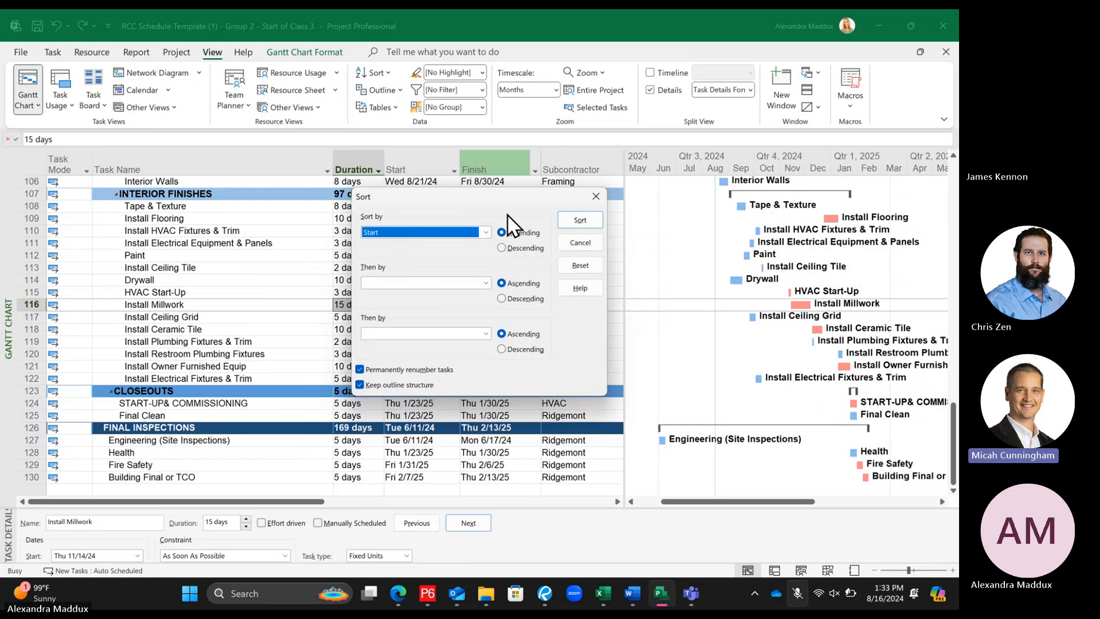
click(583, 244)
Reapply the ascending sort on Start with permanent task renumbering and the outline structure kept
click(372, 72)
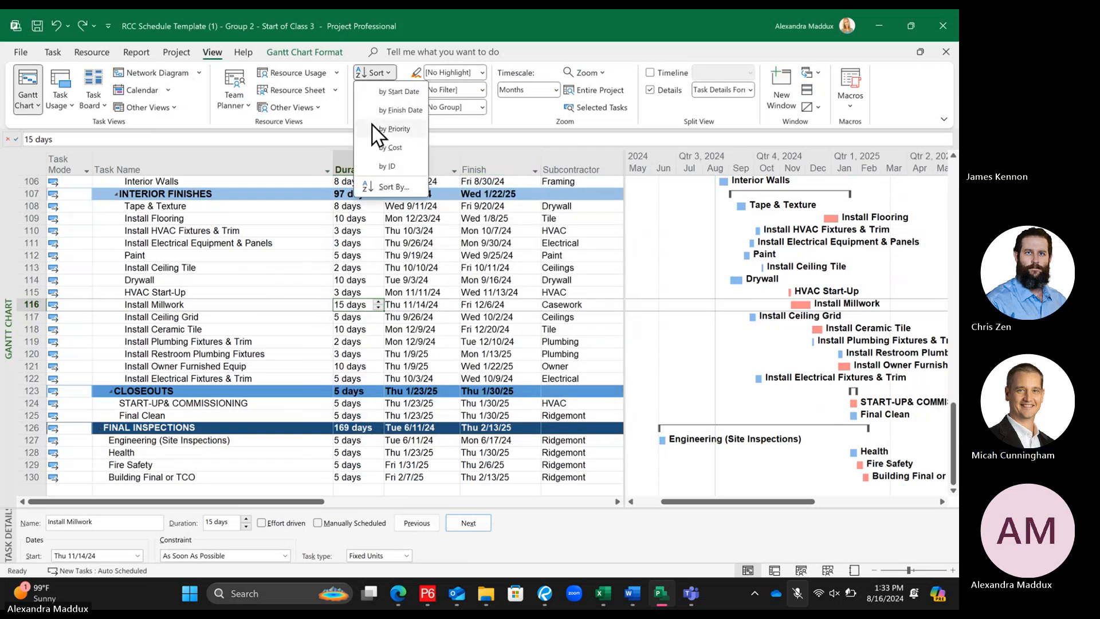
click(385, 187)
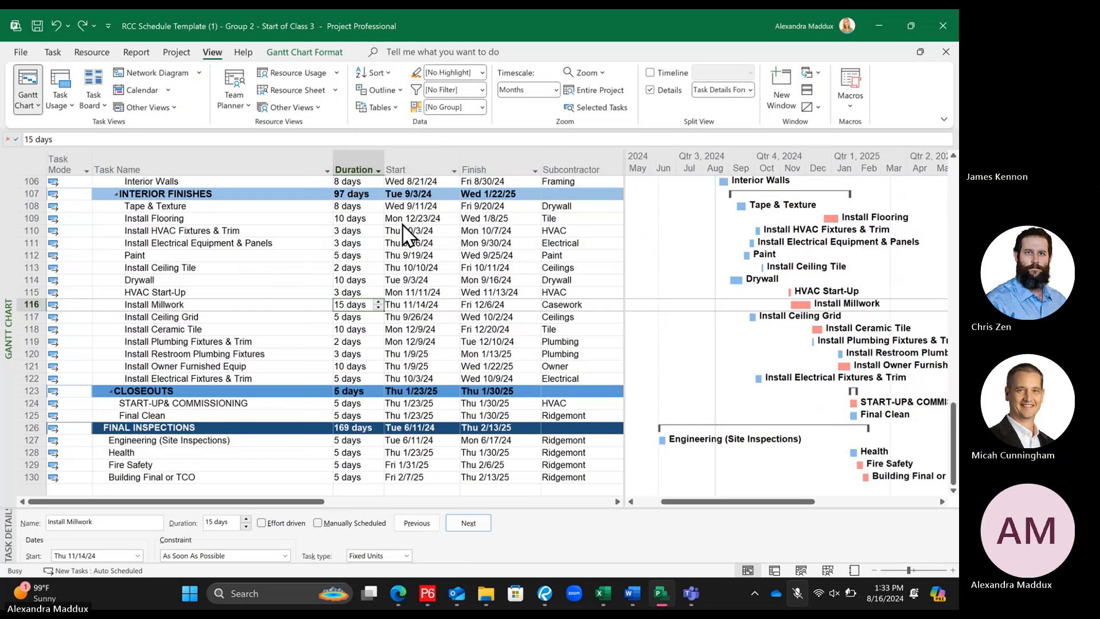
click(430, 232)
scroll(433, 241, up, 5)
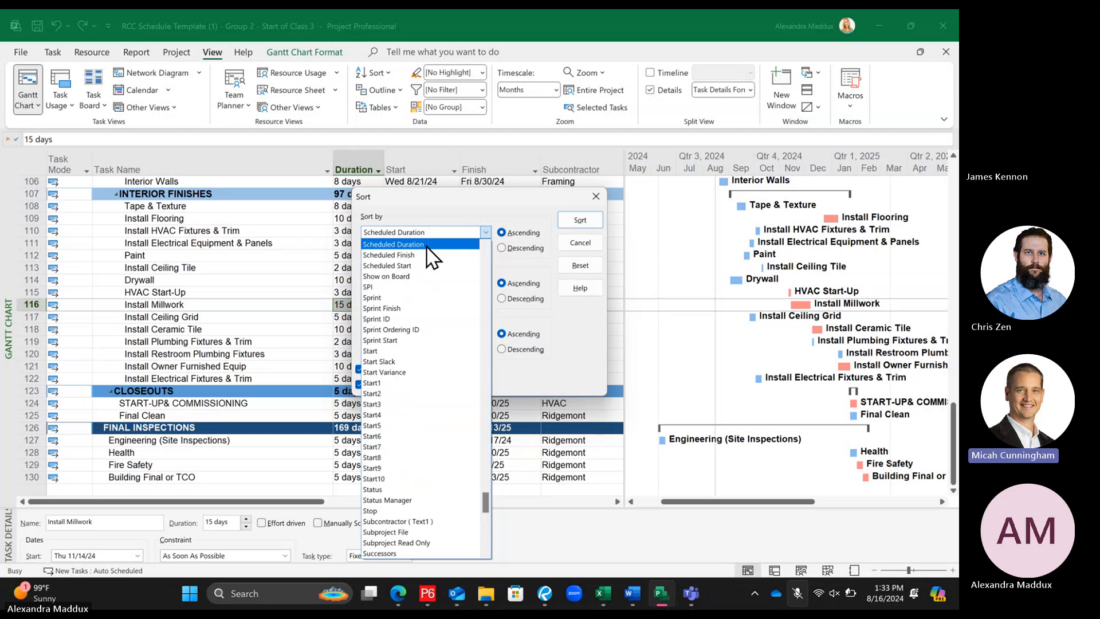
click(399, 361)
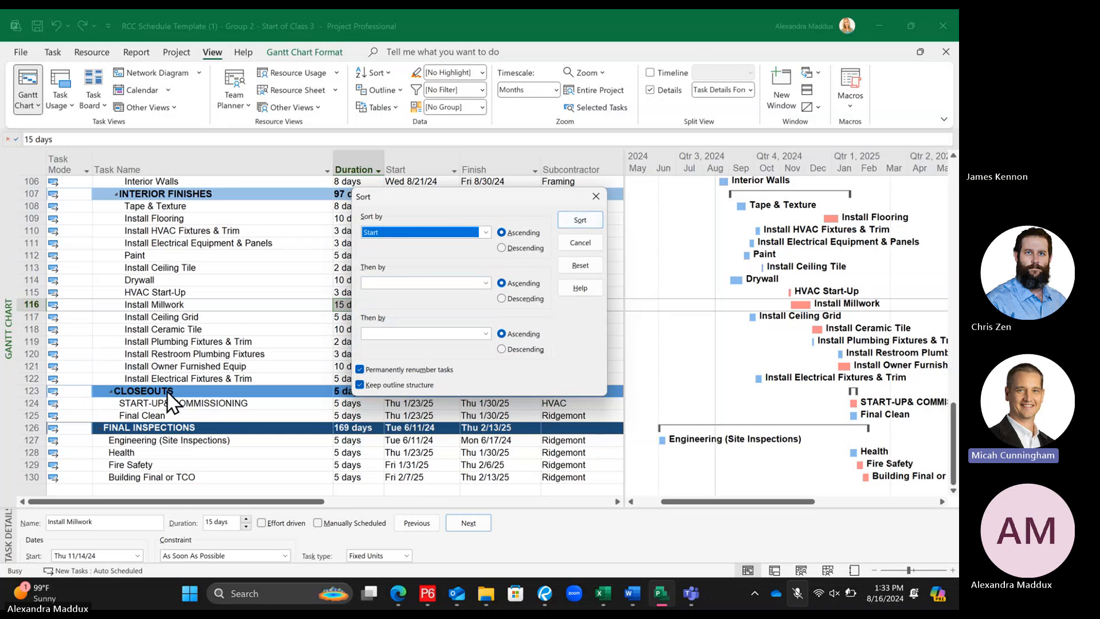
click(579, 222)
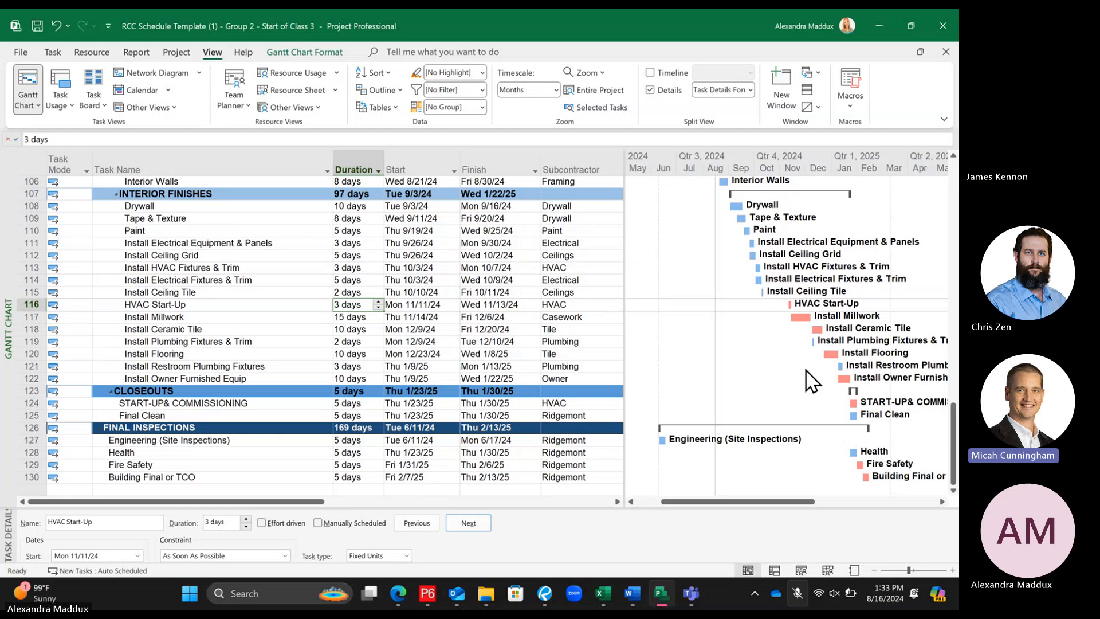
scroll(577, 339, up, 9)
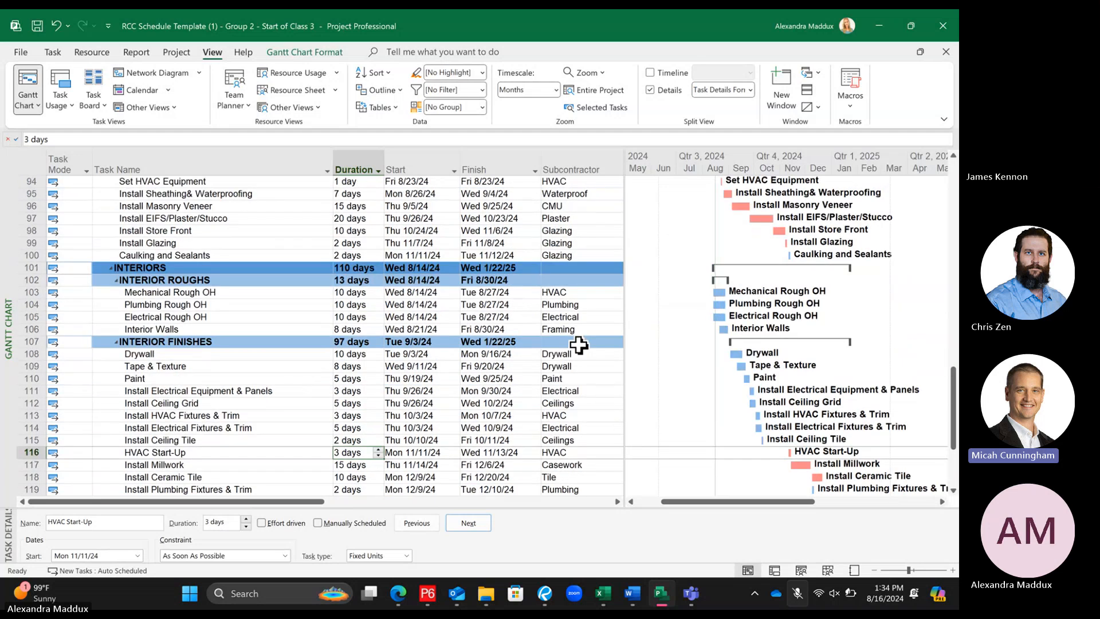
Sort the schedule by Task Name from A to Z
scroll(559, 342, up, 16)
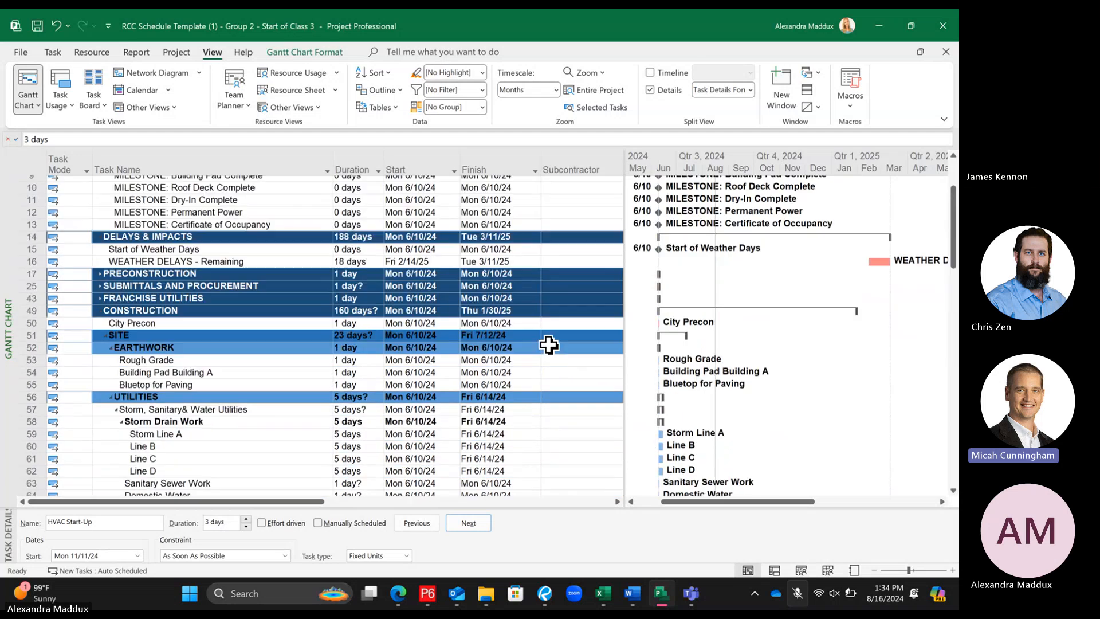
click(142, 353)
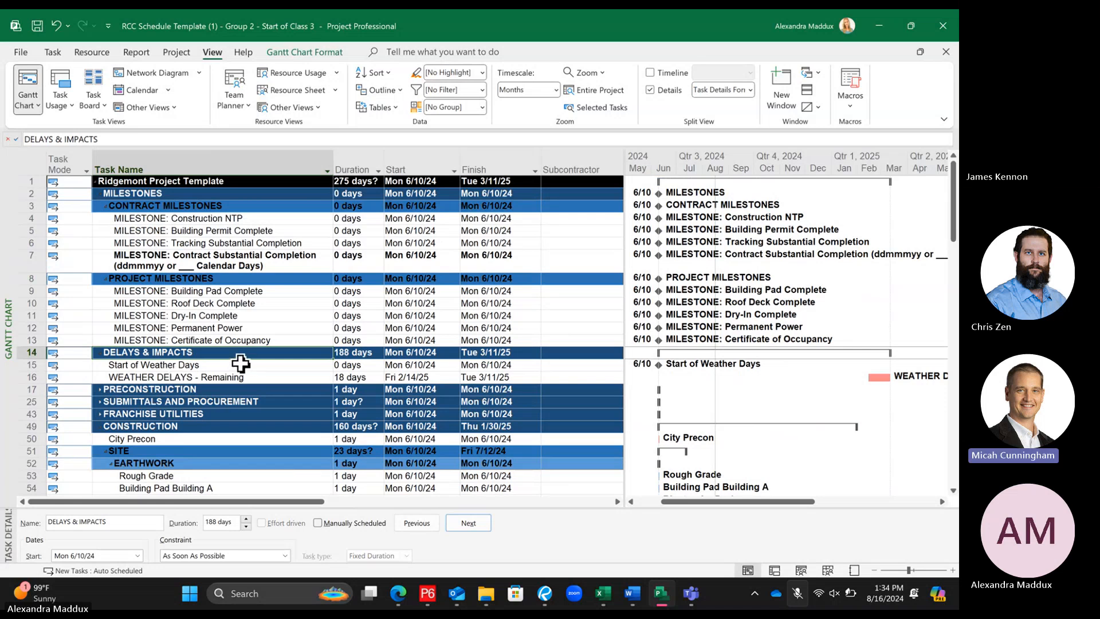
click(244, 329)
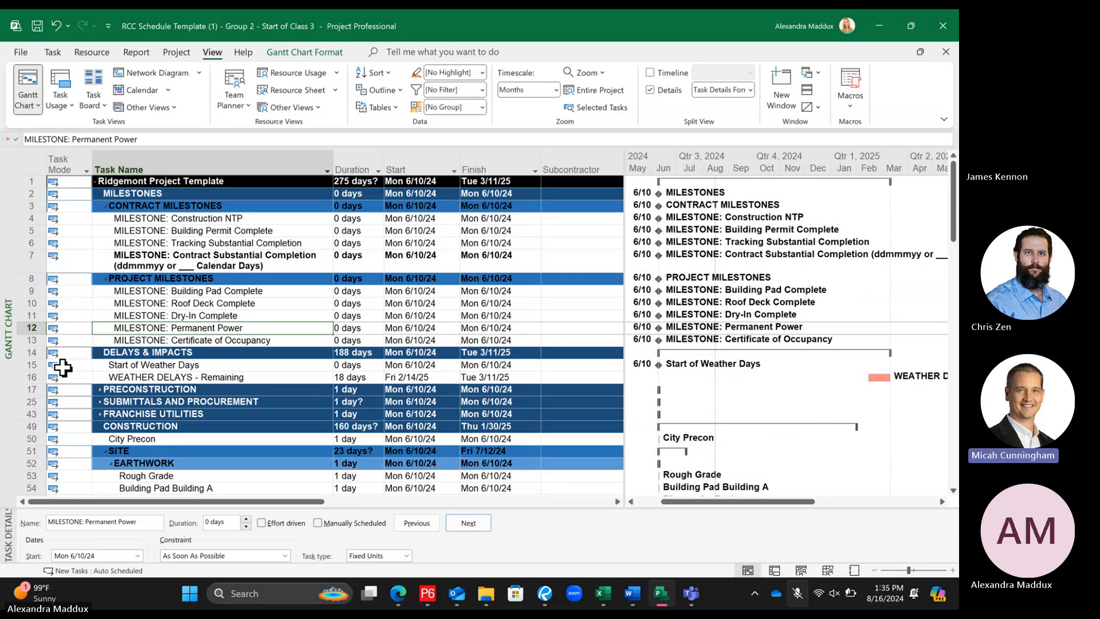
click(329, 166)
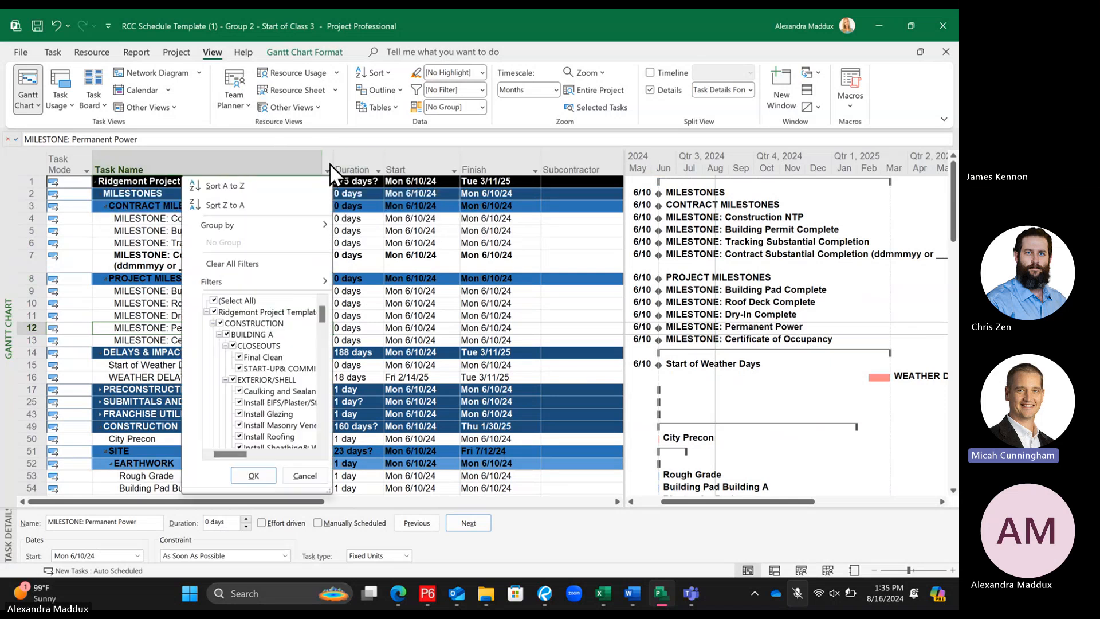
click(295, 185)
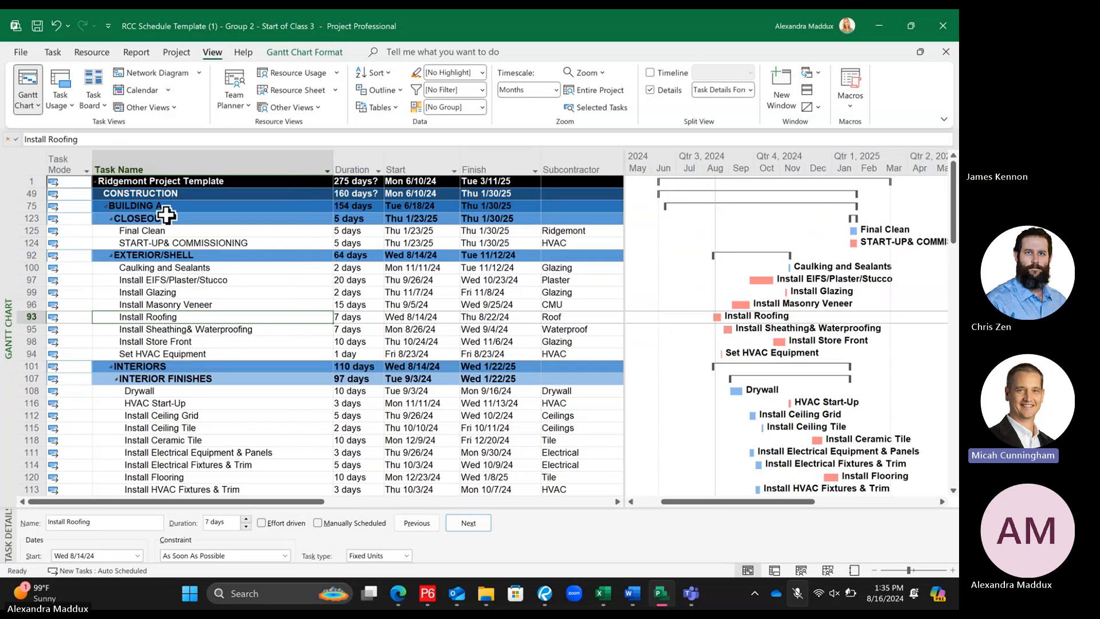
Collapse the CONSTRUCTION, DELAYS & IMPACTS, FINAL INSPECTIONS and MILESTONES summary tasks
click(99, 193)
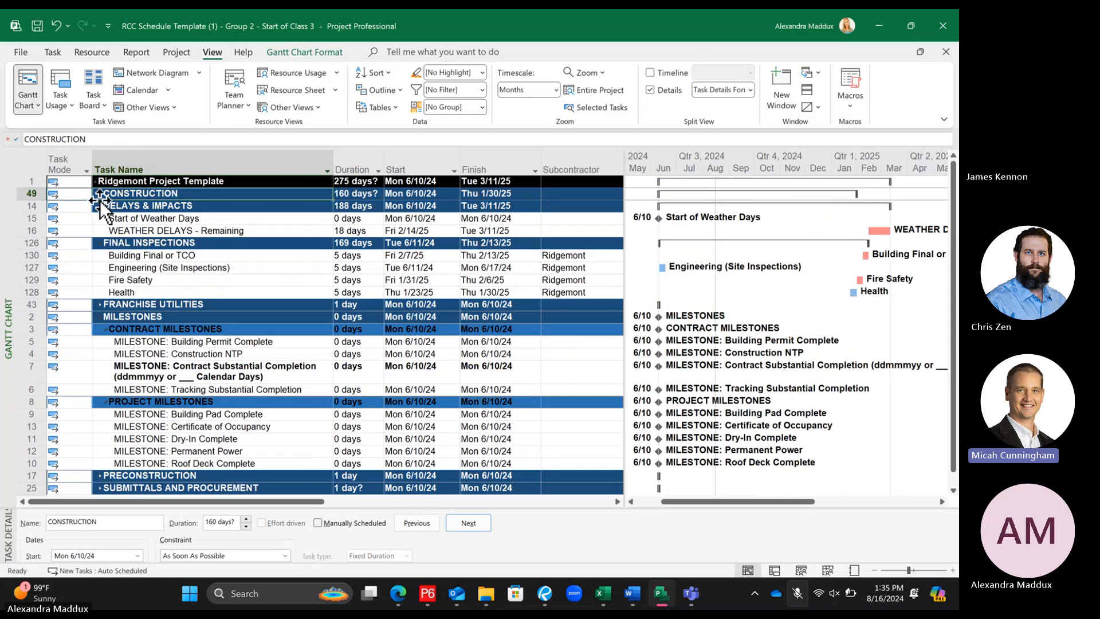
click(99, 205)
click(100, 218)
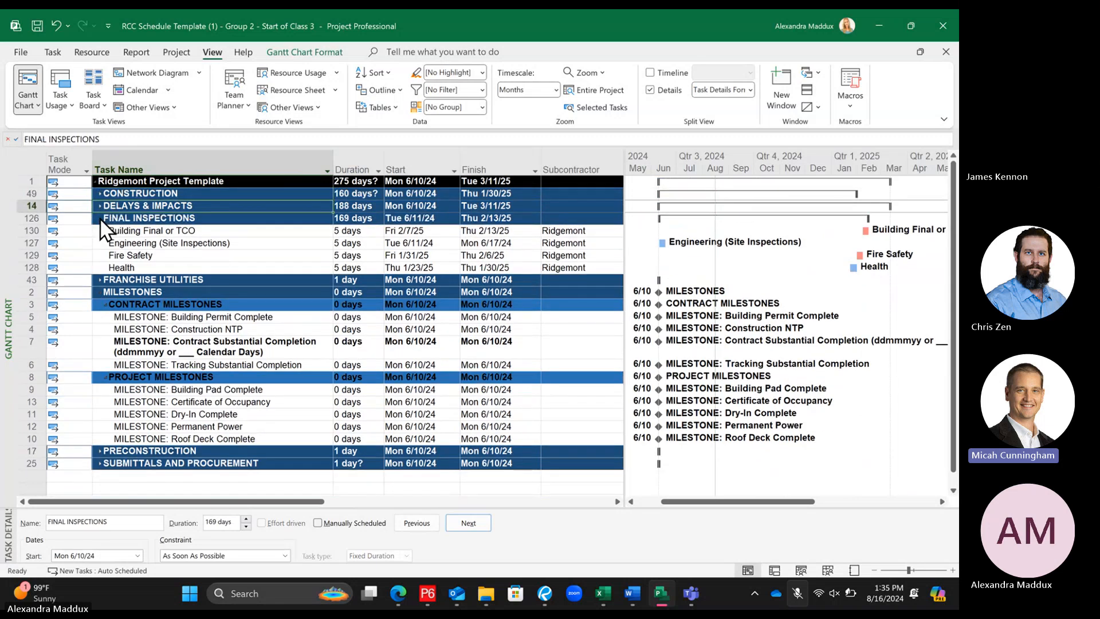
click(100, 217)
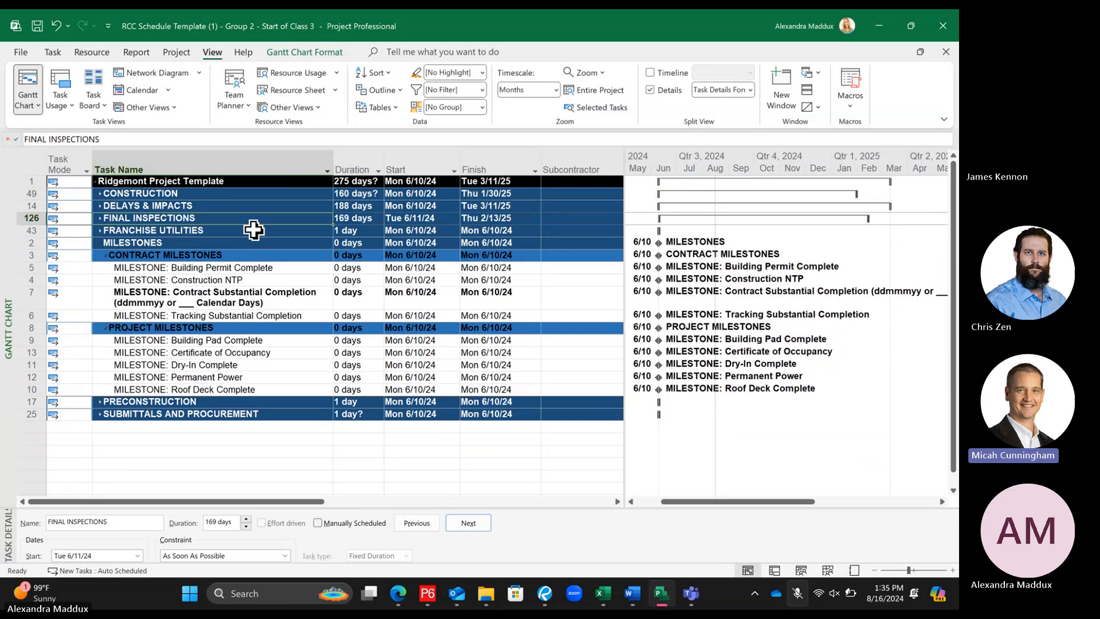
click(99, 243)
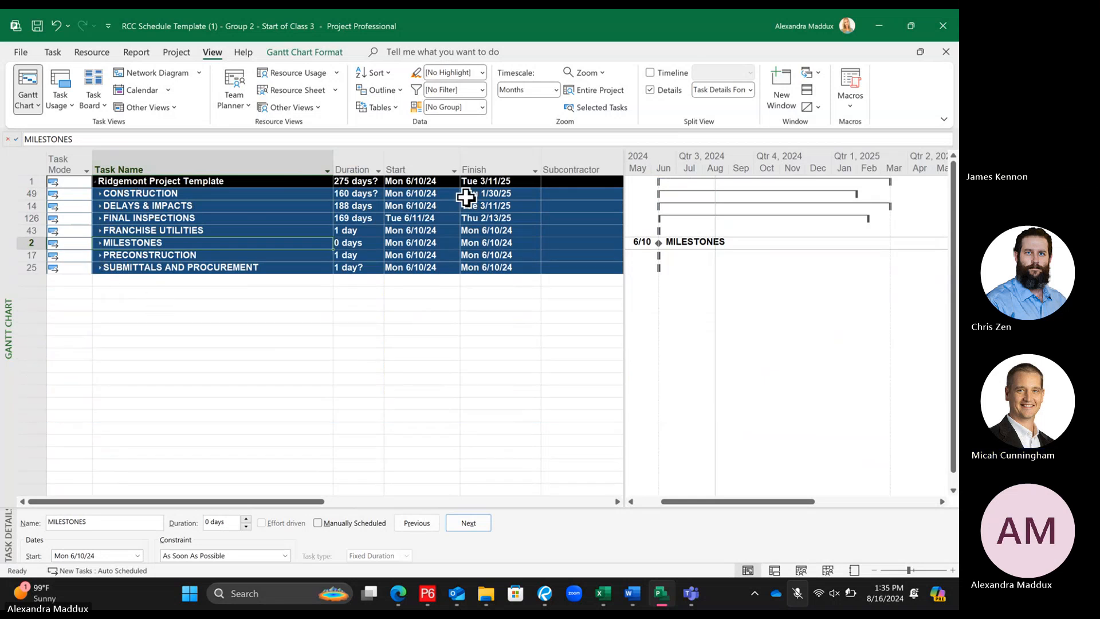
Sort the collapsed schedule by Start in ascending order, and briefly expand DELAYS & IMPACTS before collapsing it again
click(454, 170)
click(448, 183)
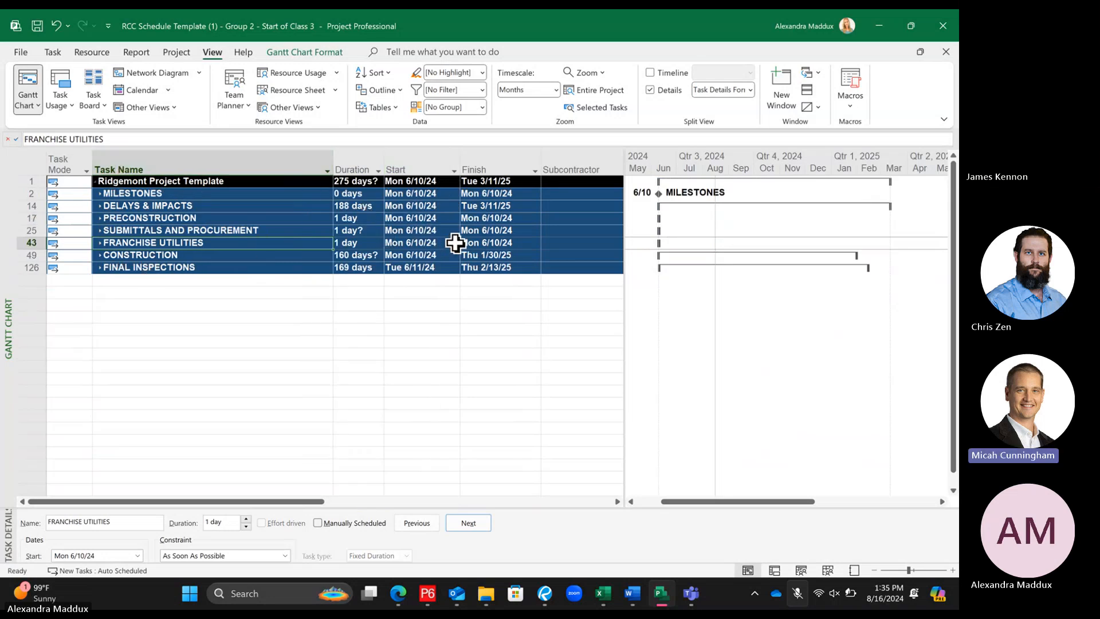
click(99, 205)
click(99, 205)
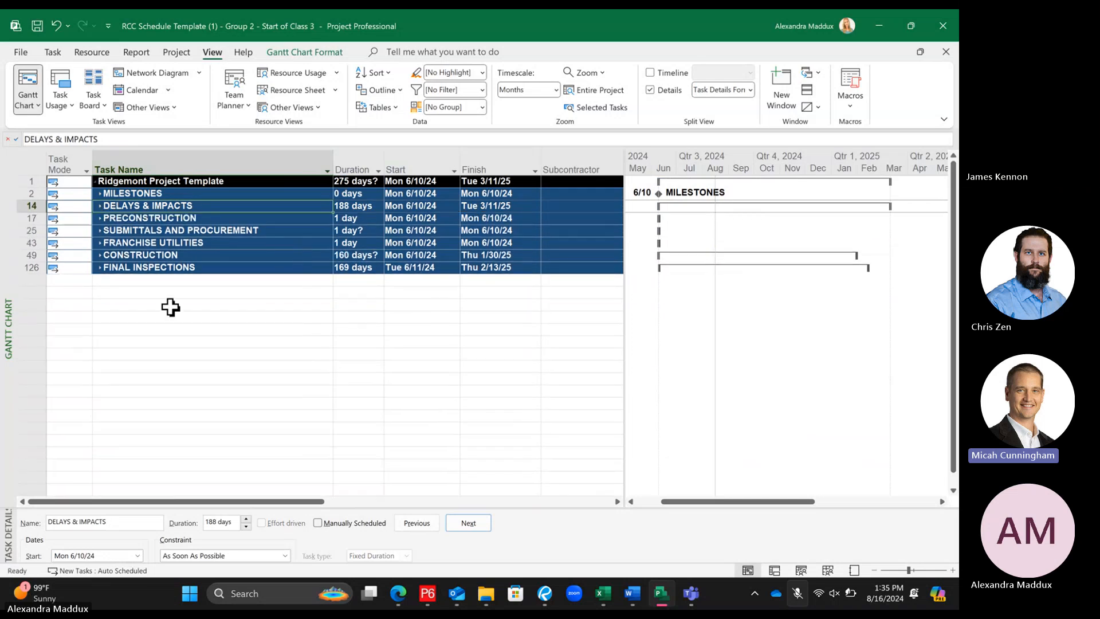
click(137, 281)
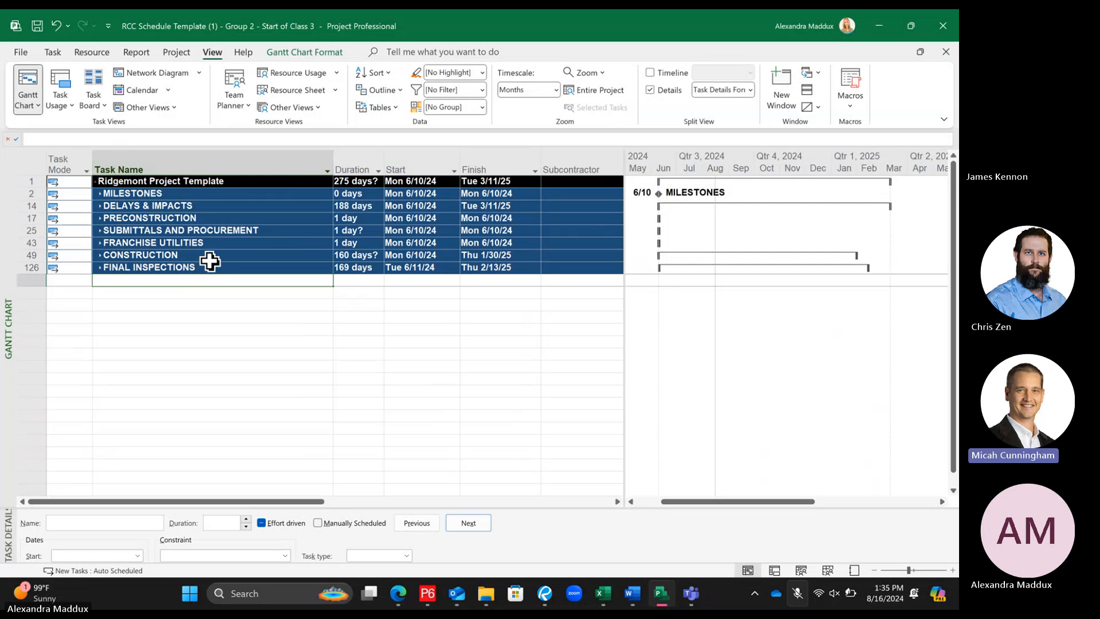
click(421, 255)
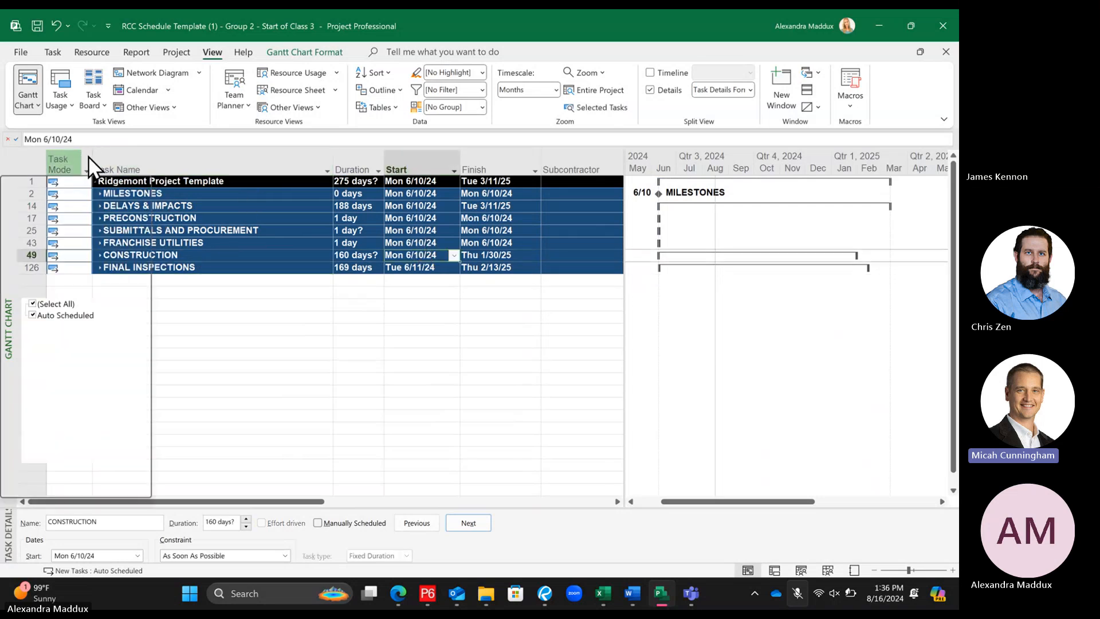
click(86, 170)
key(Escape)
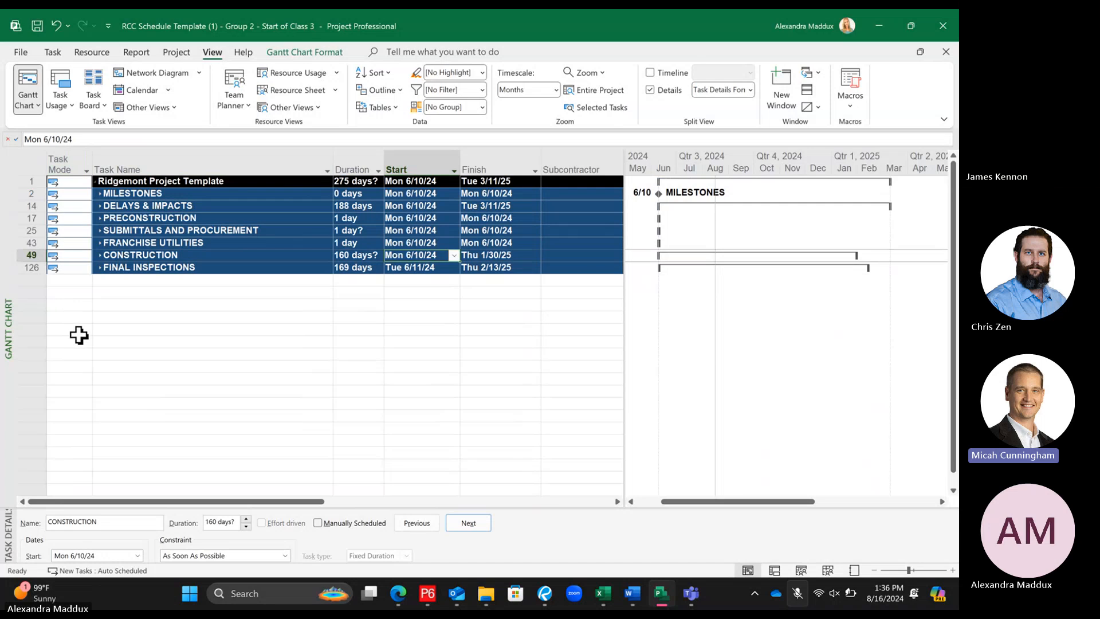
click(175, 280)
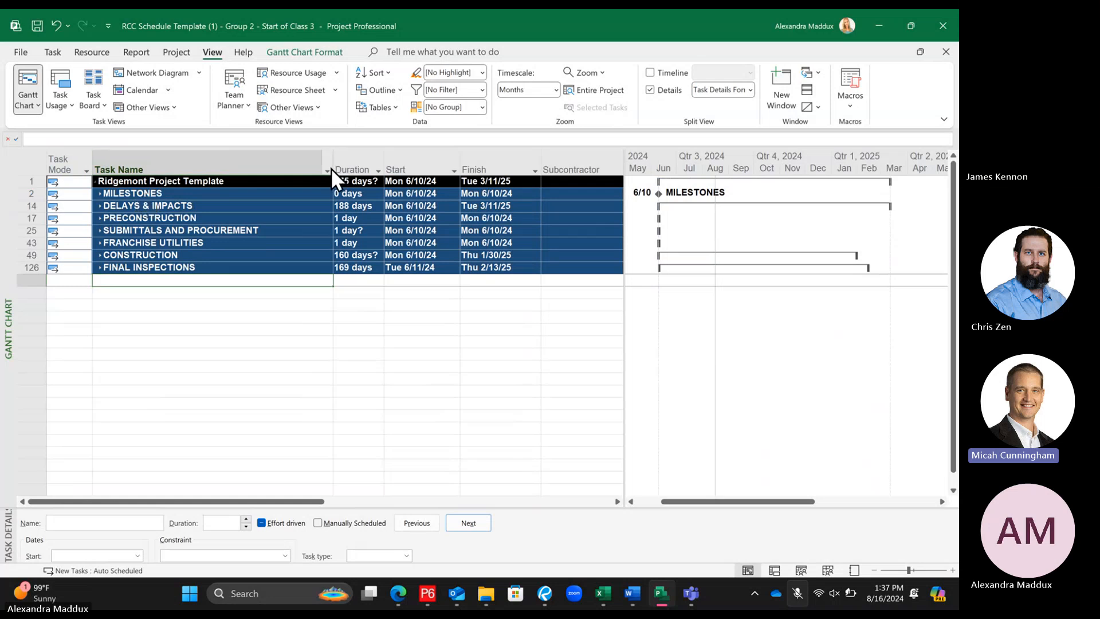
Show all subtasks in the outline and widen the task table to fit the full Subcontractor column
click(374, 93)
click(391, 146)
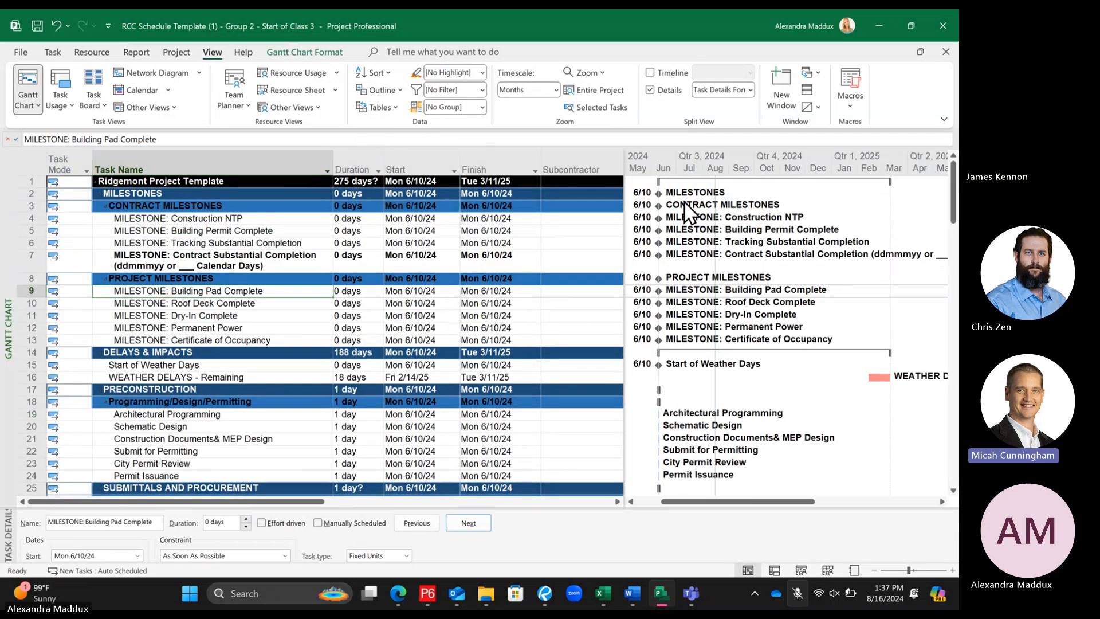
drag(624, 162, 670, 162)
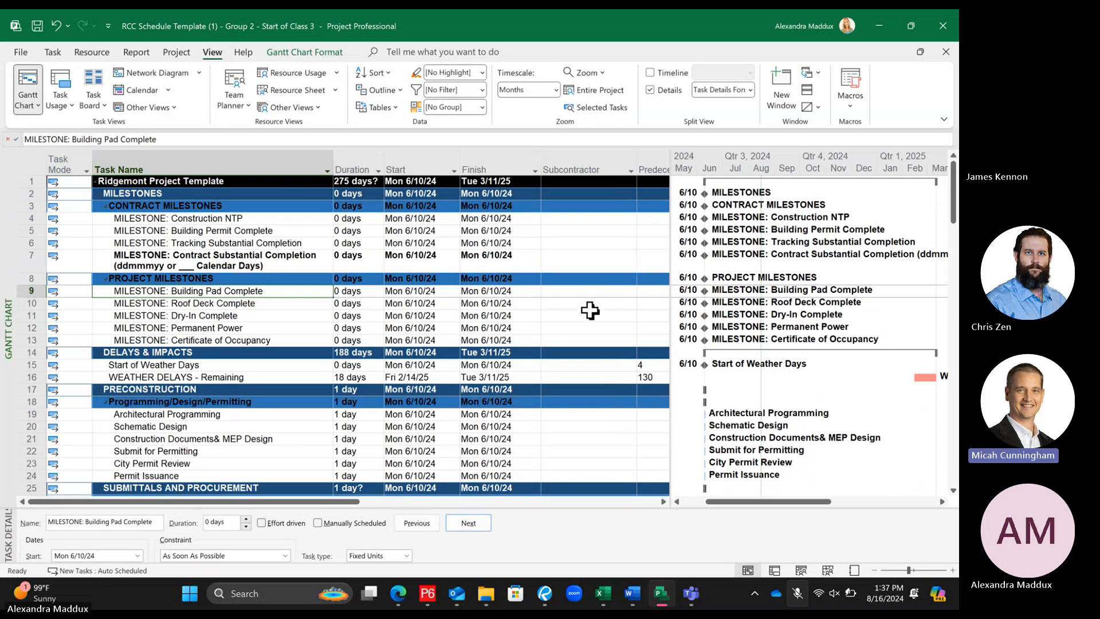
Group the tasks by the Subcontractor field
click(631, 170)
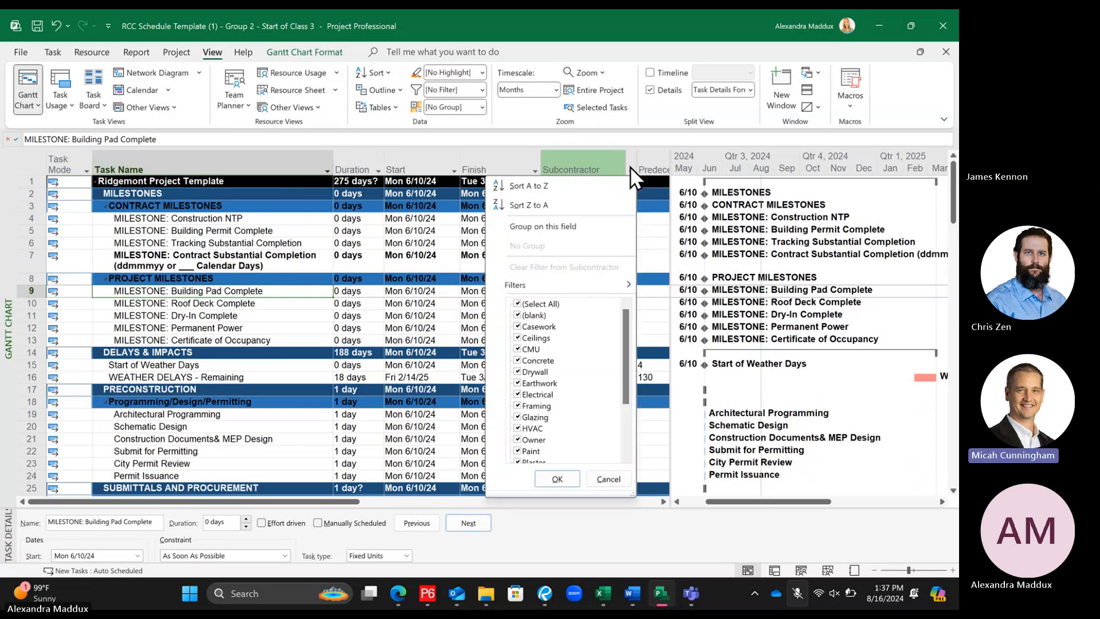
key(Escape)
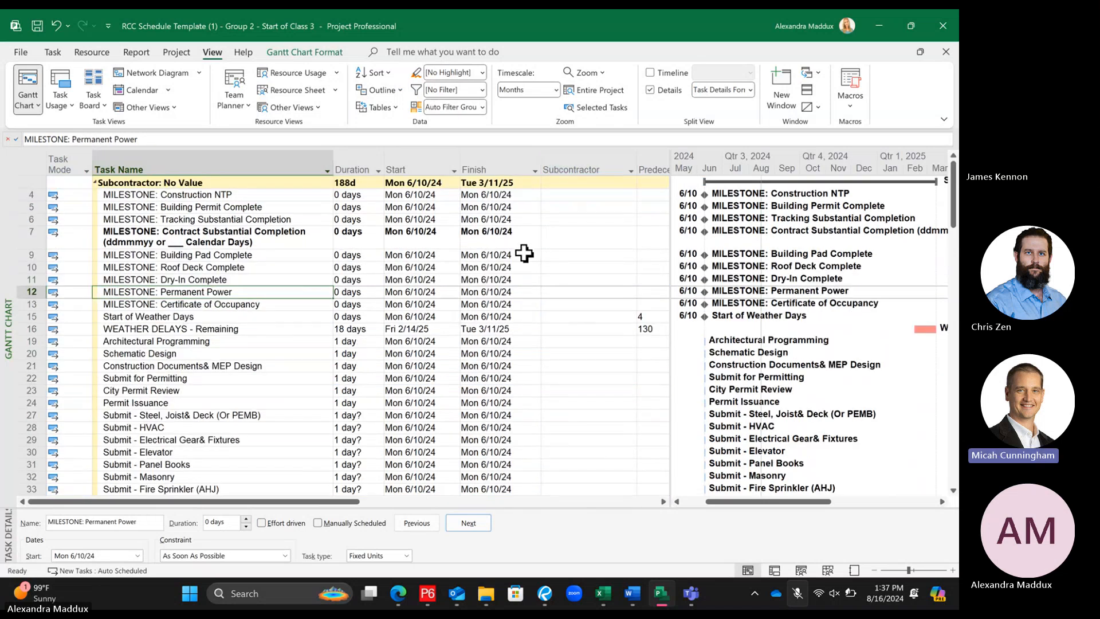
click(412, 239)
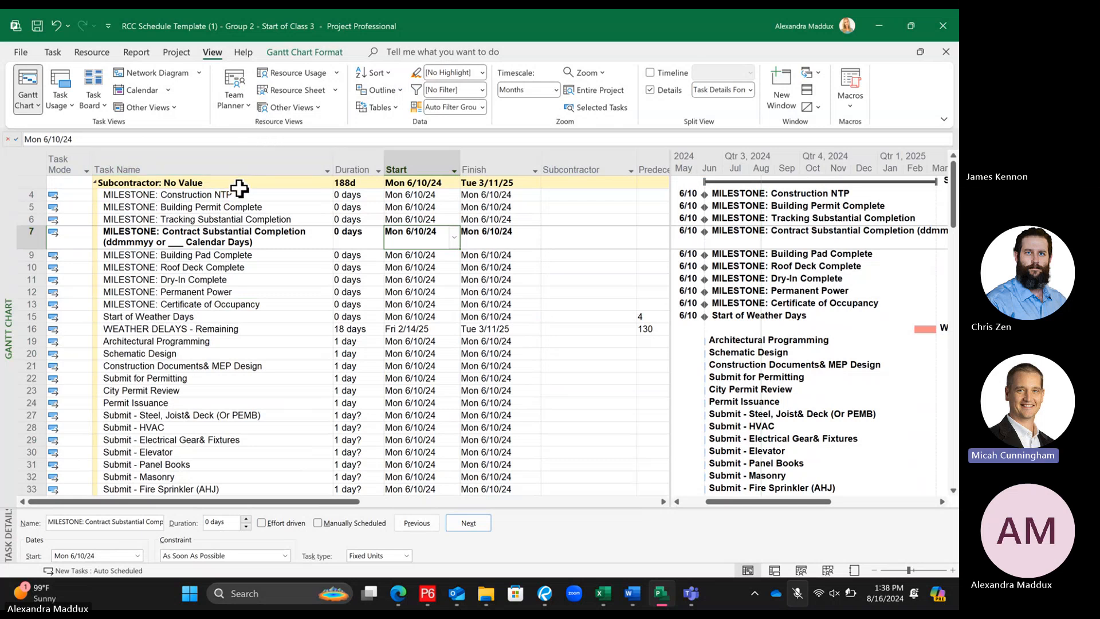
Undo the grouping by Subcontractor
click(56, 26)
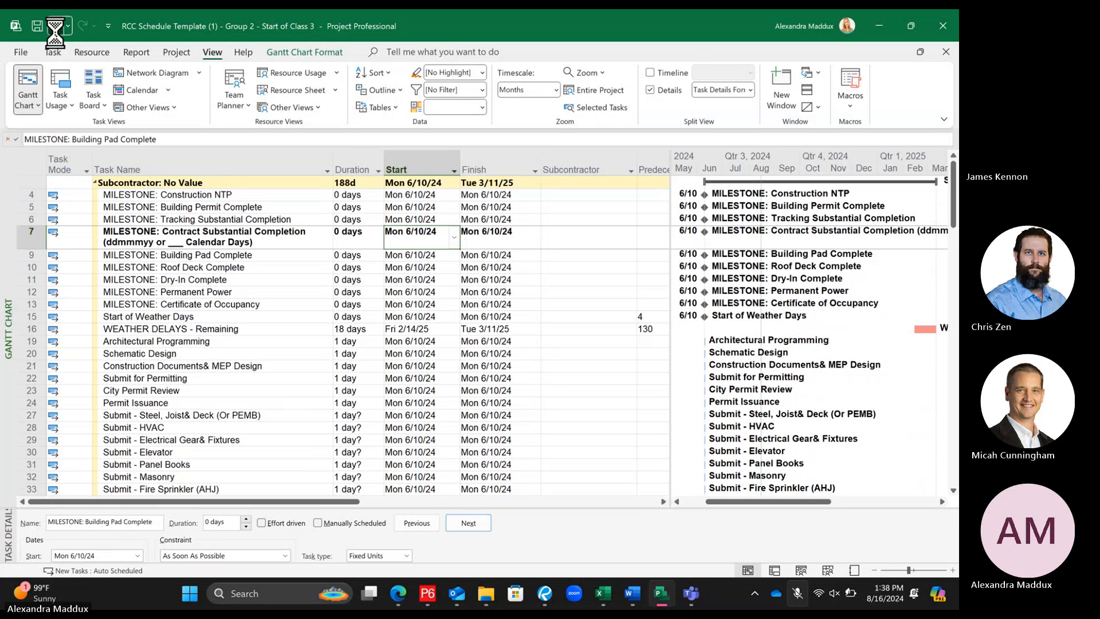
click(607, 340)
click(558, 278)
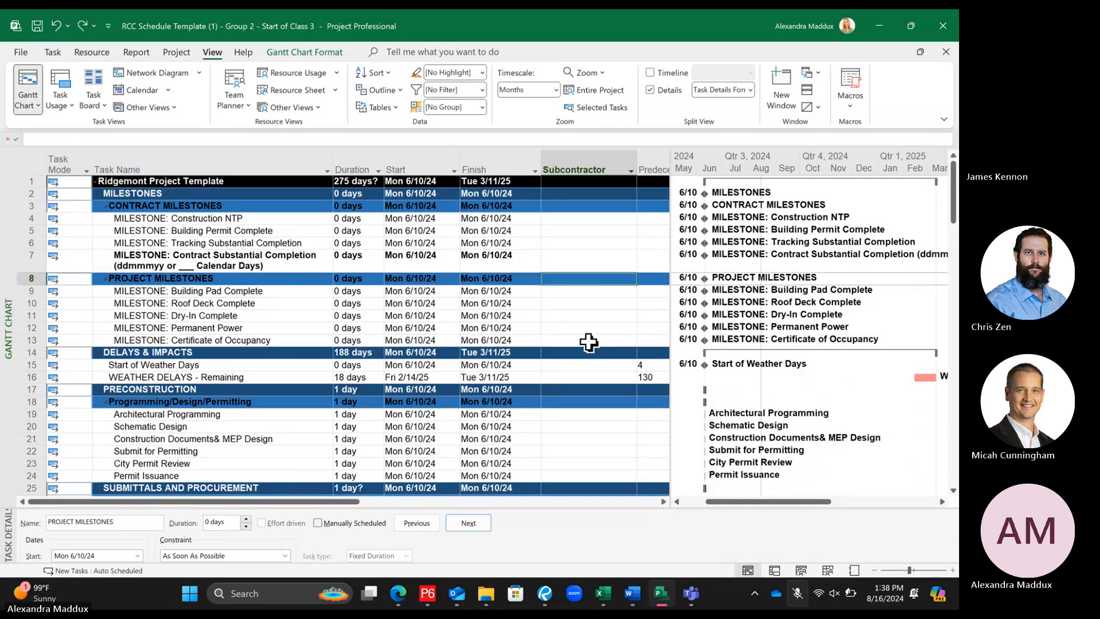
scroll(573, 355, down, 1)
scroll(565, 361, up, 1)
Widen the task table further to show the Predecessors and Successors columns beside the Gantt chart
click(572, 207)
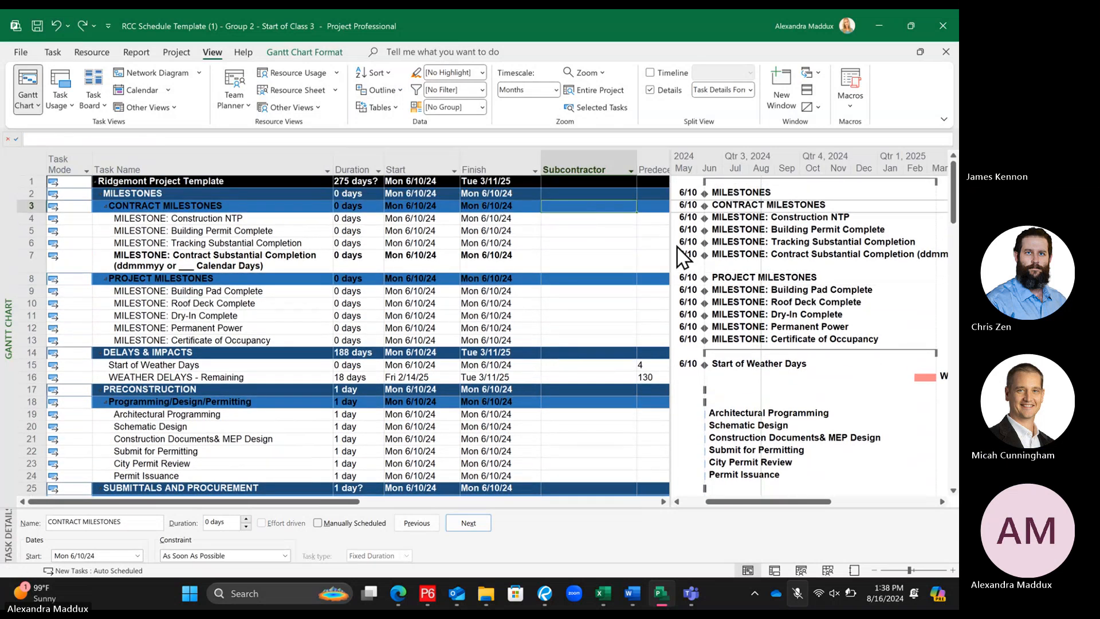
drag(669, 218, 698, 232)
drag(699, 233, 782, 265)
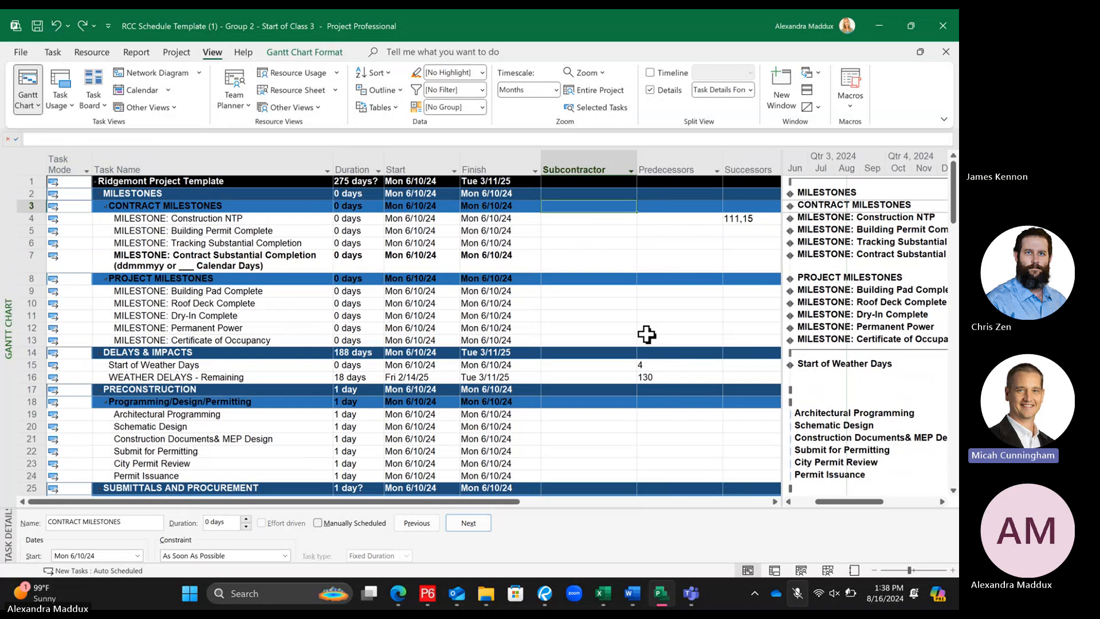
Review the predecessors and successors through the schedule, temporarily collapsing BUILDING A to check the FINAL INSPECTIONS tasks
scroll(483, 408, down, 4)
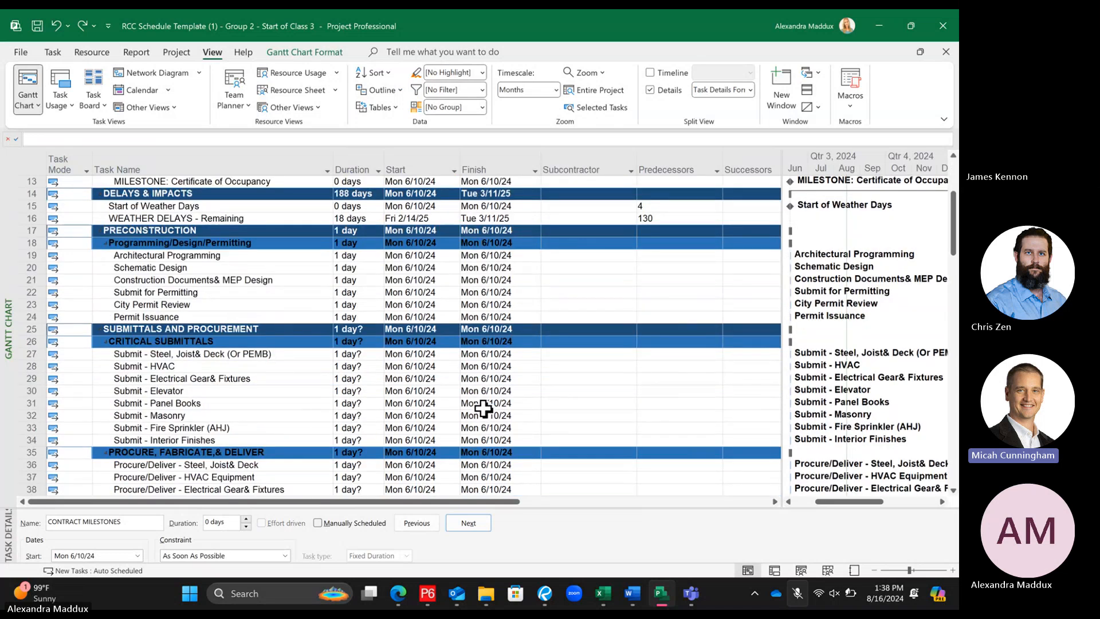
scroll(483, 408, down, 12)
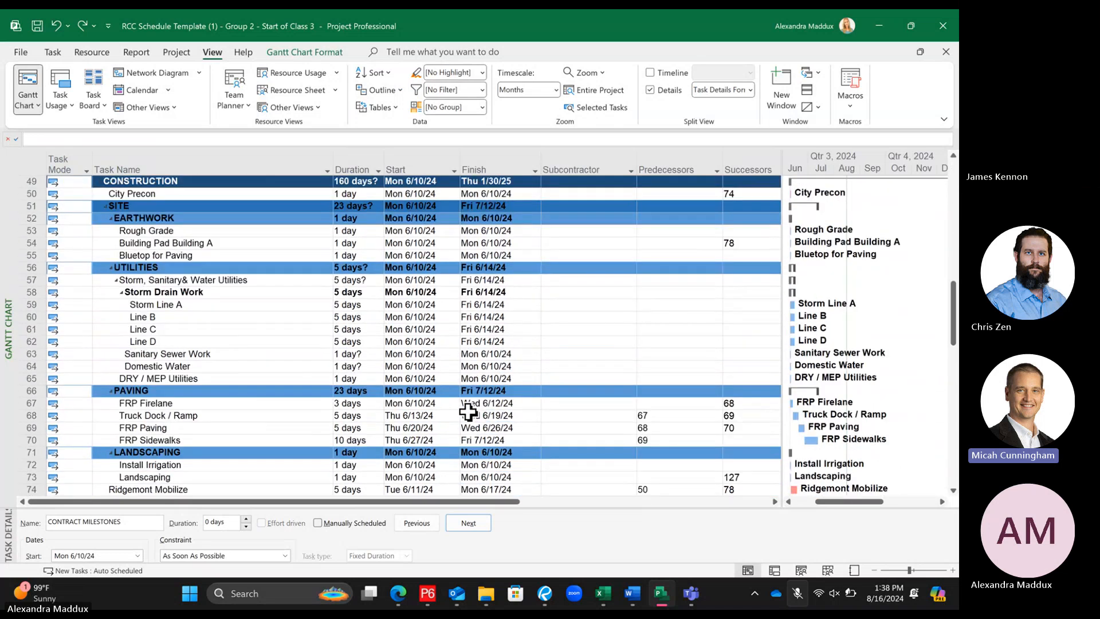
scroll(468, 411, down, 8)
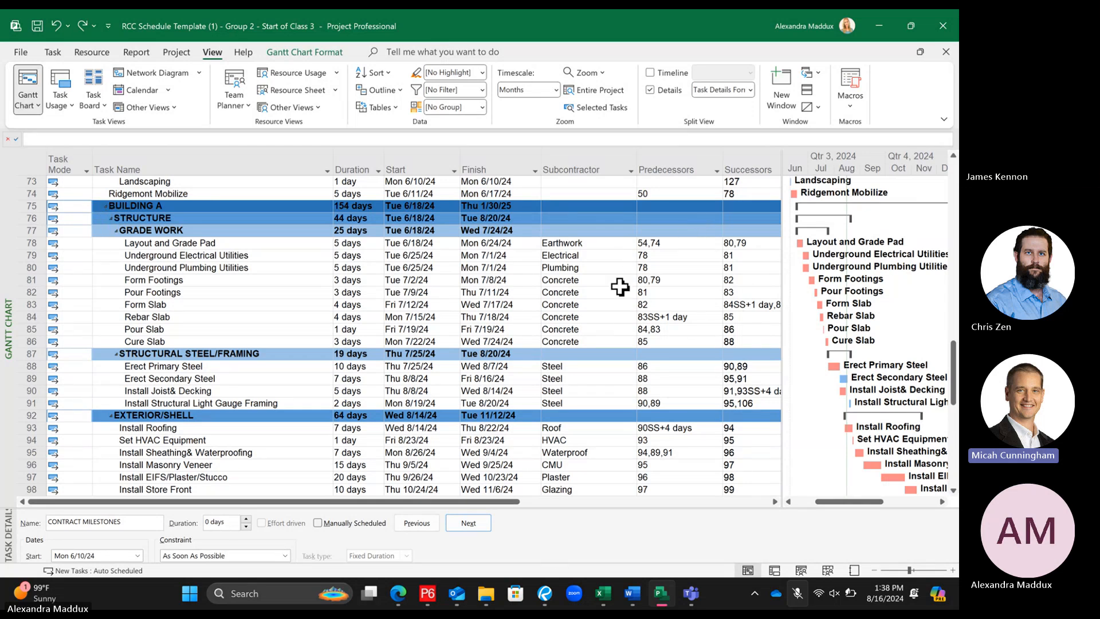
click(107, 208)
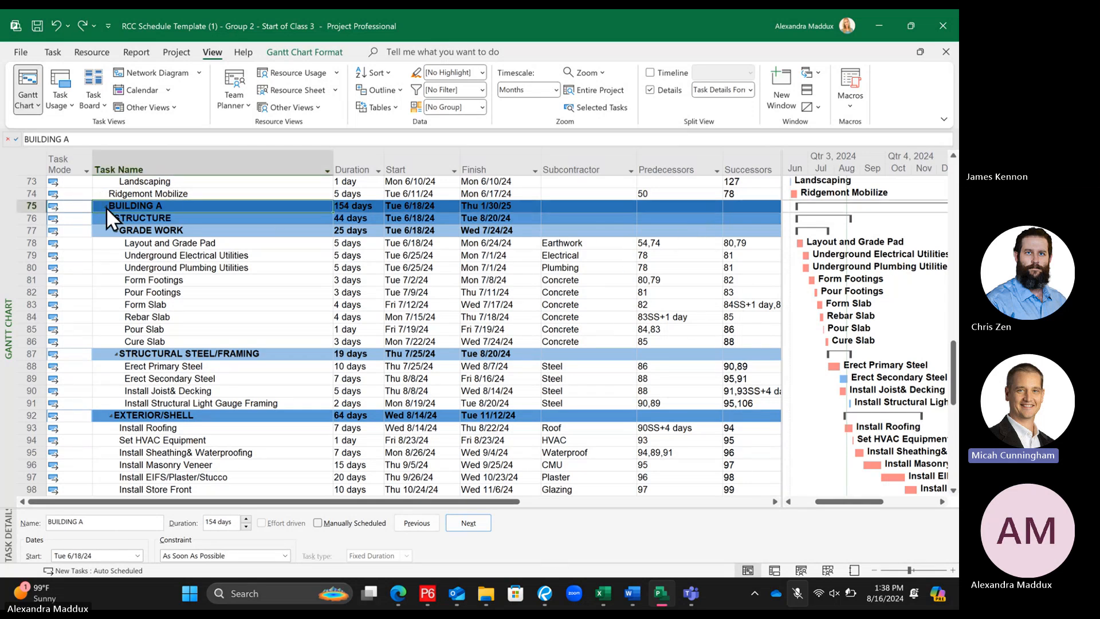
click(107, 207)
click(130, 242)
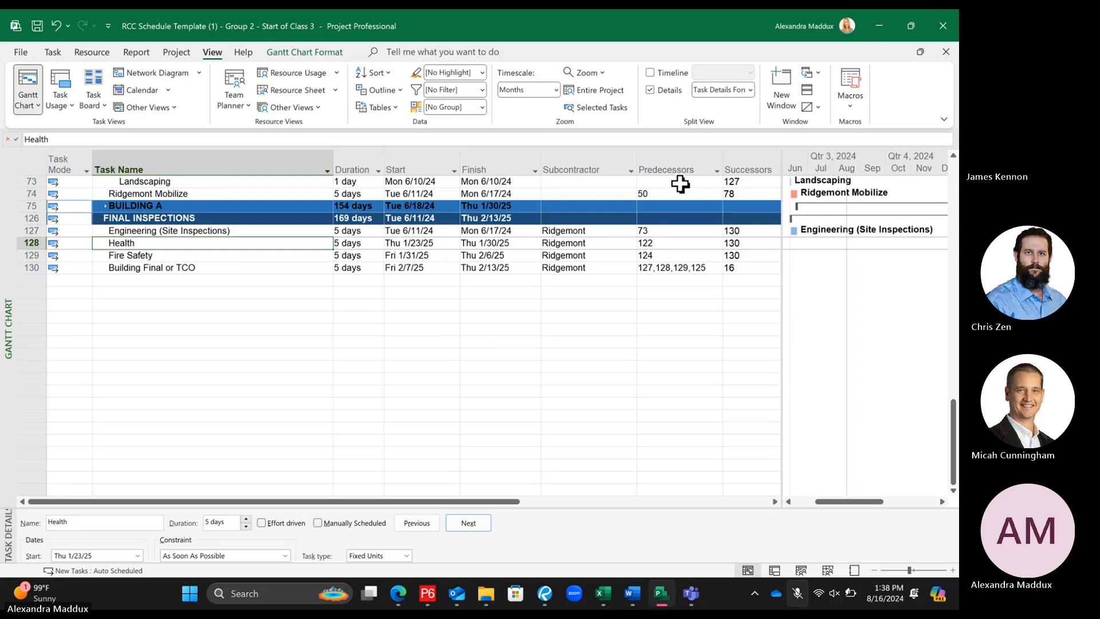
click(105, 205)
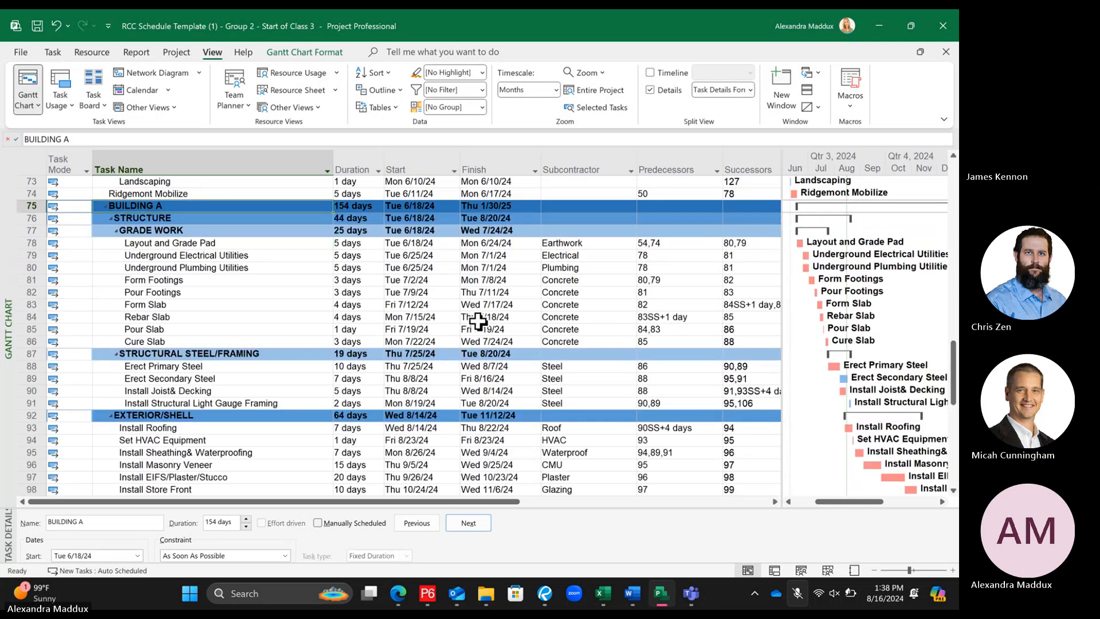
scroll(475, 320, up, 20)
scroll(477, 321, up, 4)
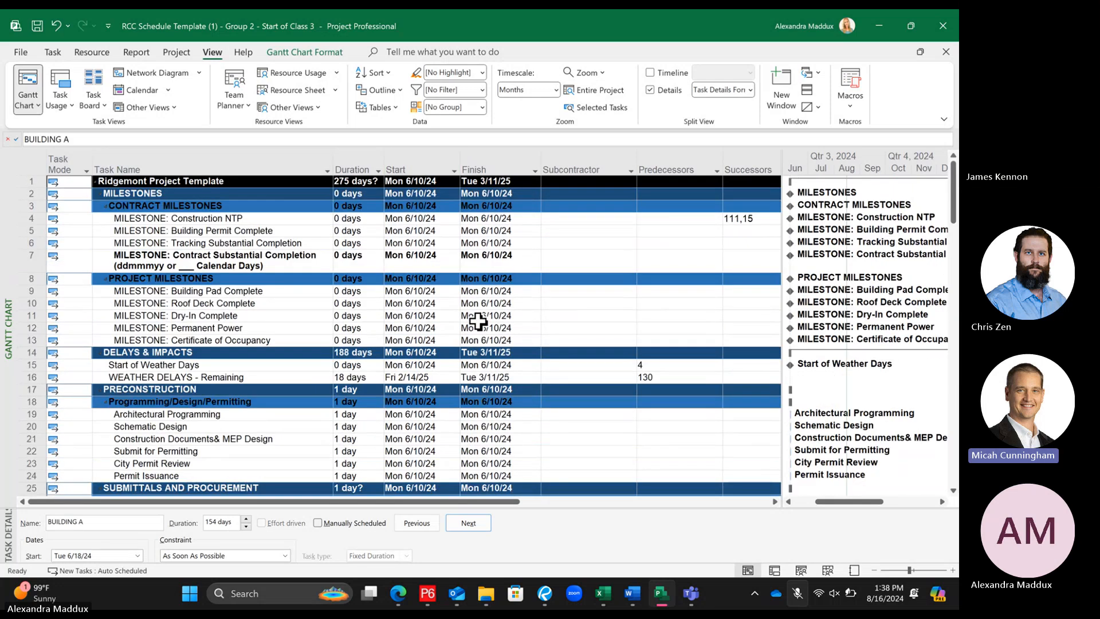
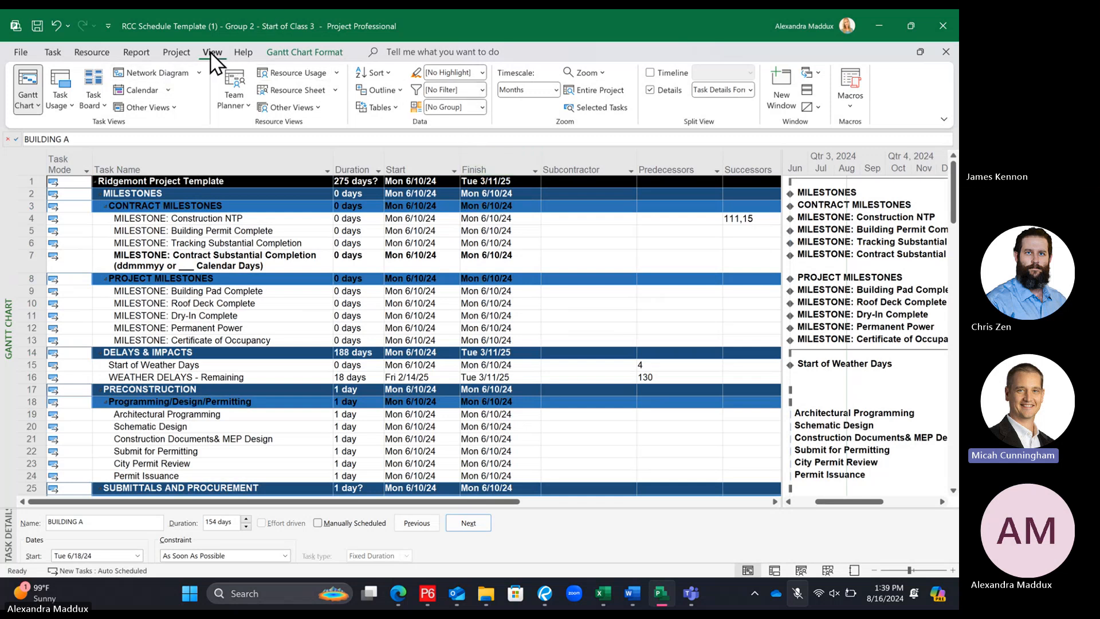
Collapse the schedule outline to Level 1, and expand it to Level 2 to show the main summary tasks
click(371, 93)
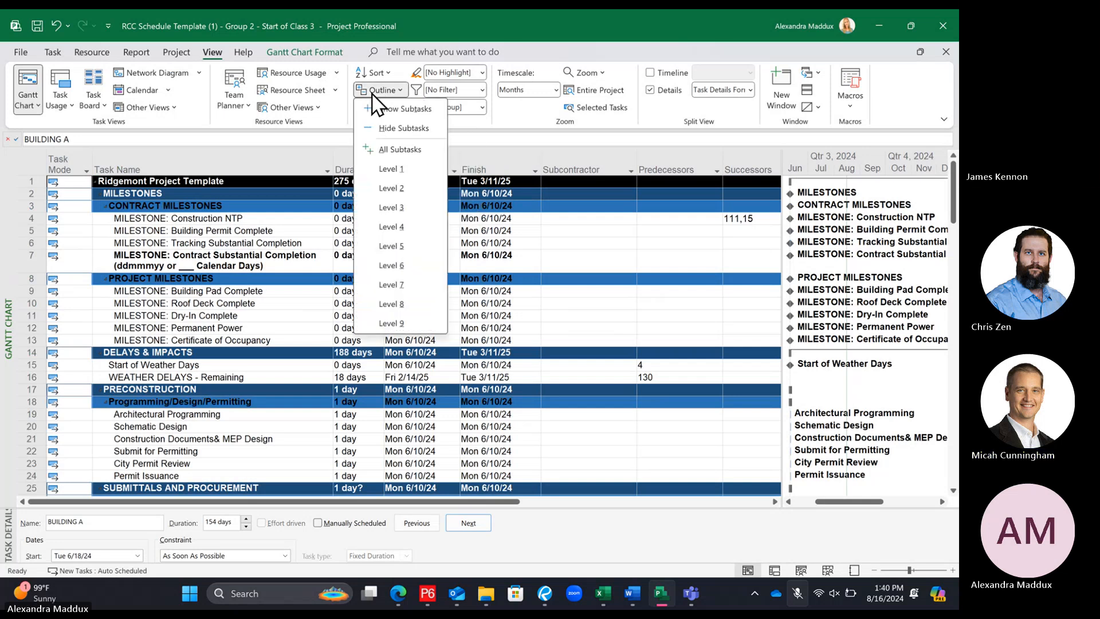
click(395, 169)
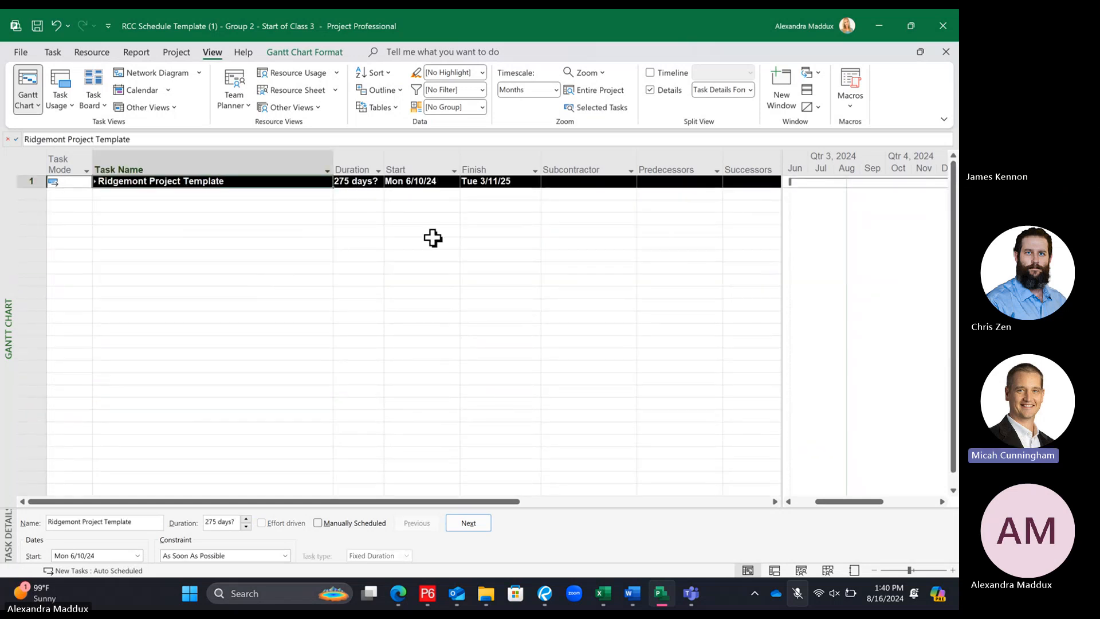
click(379, 91)
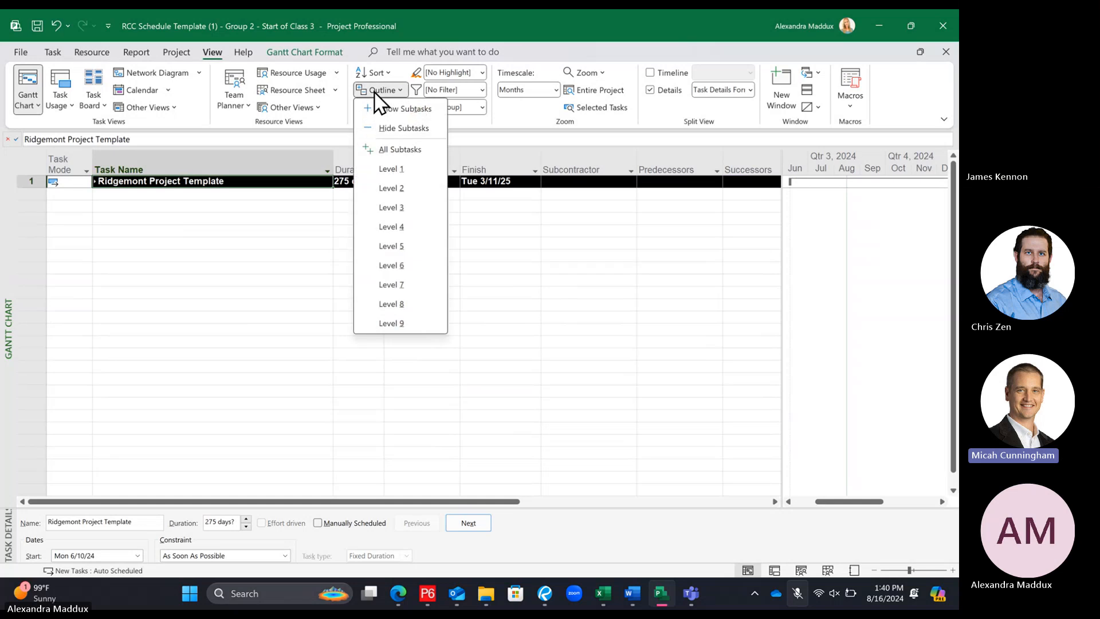
click(404, 189)
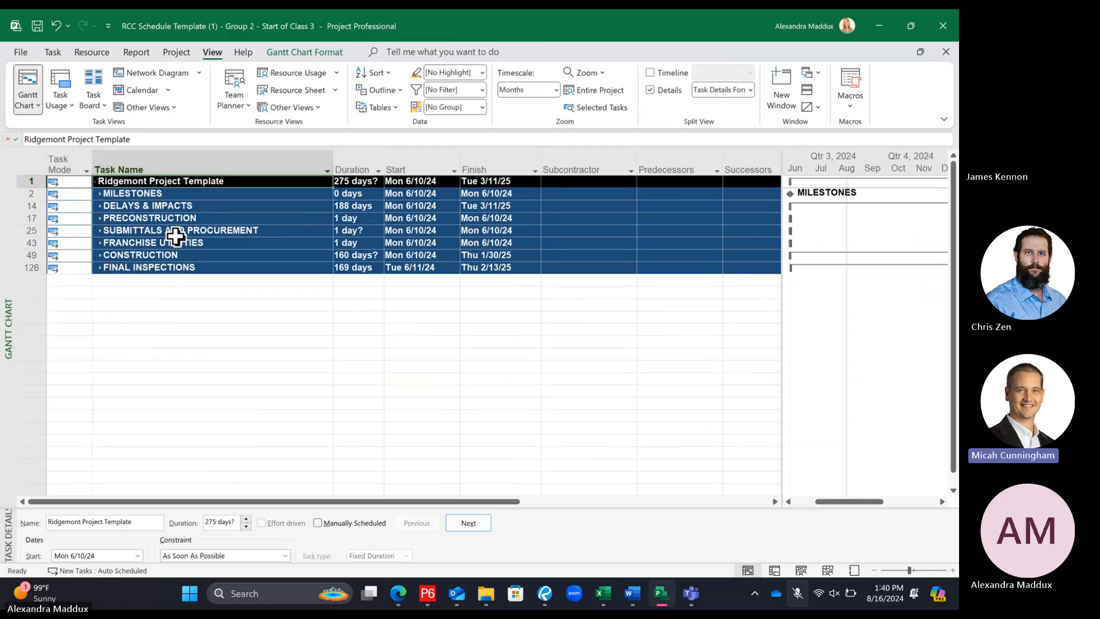
Review the Level 2 summary tasks, comparing DELAYS & IMPACTS, PRECONSTRUCTION, SUBMITTALS AND PROCUREMENT, FRANCHISE UTILITIES and CONSTRUCTION
click(192, 193)
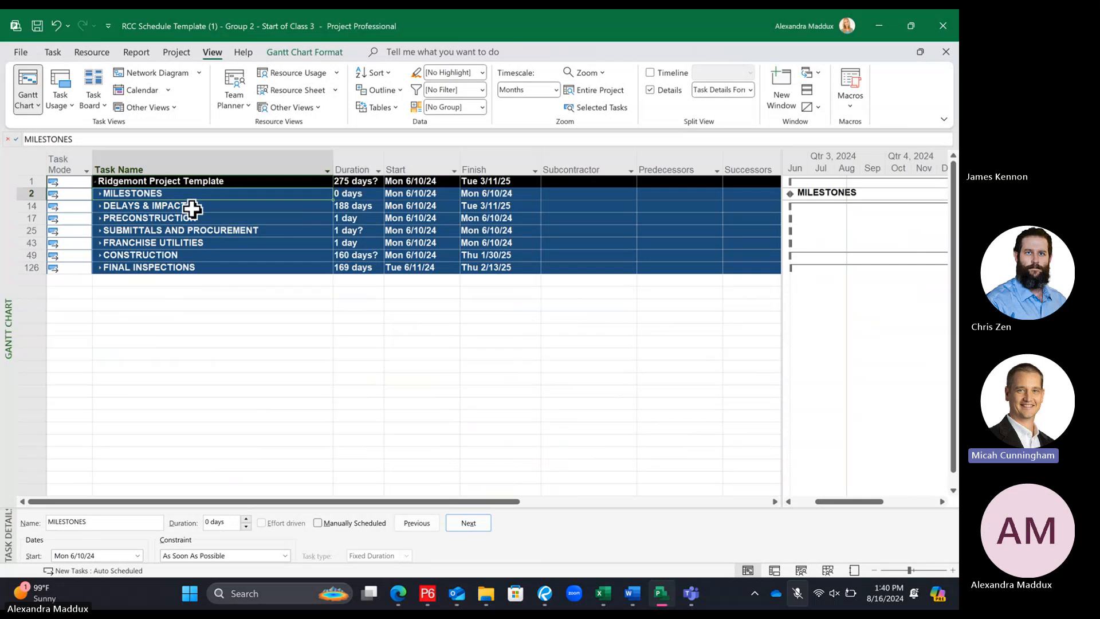
click(190, 205)
click(191, 218)
click(191, 230)
click(193, 242)
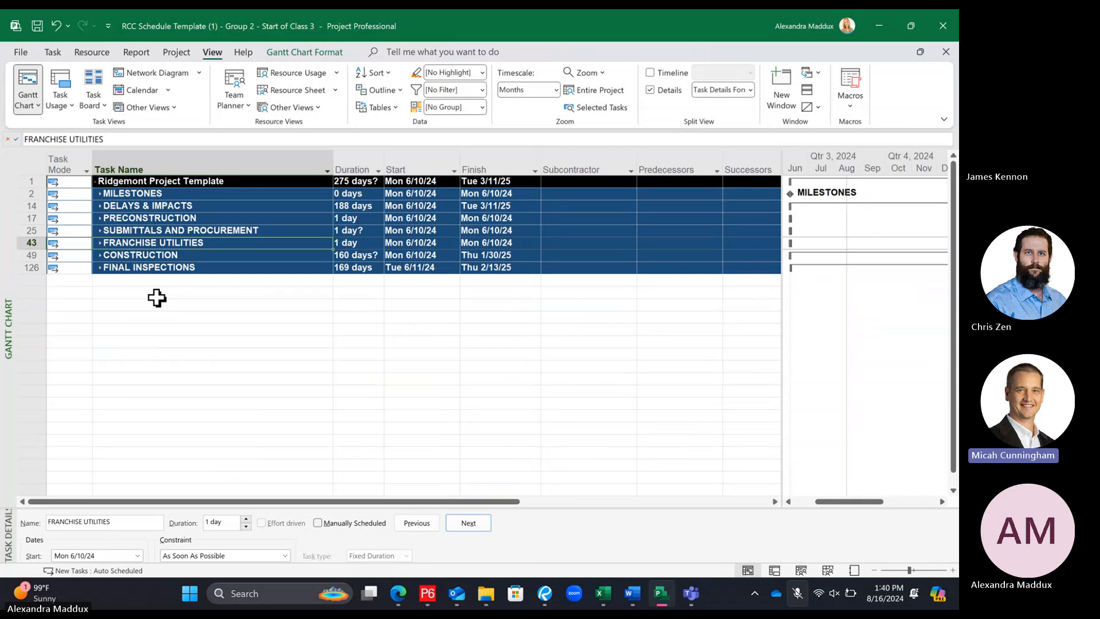
click(178, 203)
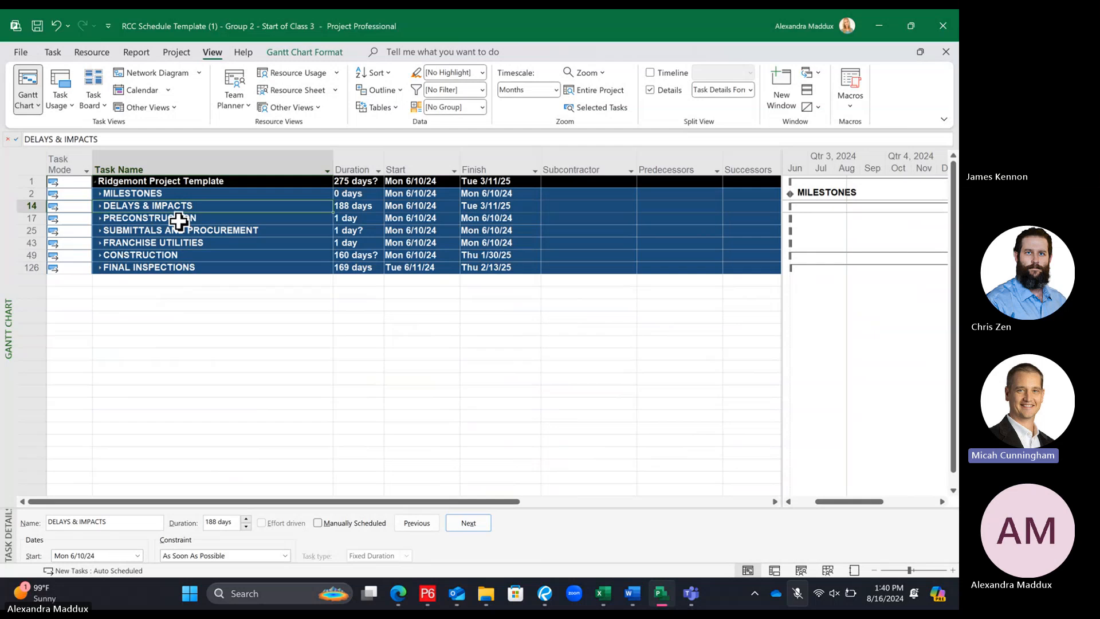
click(174, 218)
click(177, 231)
click(174, 218)
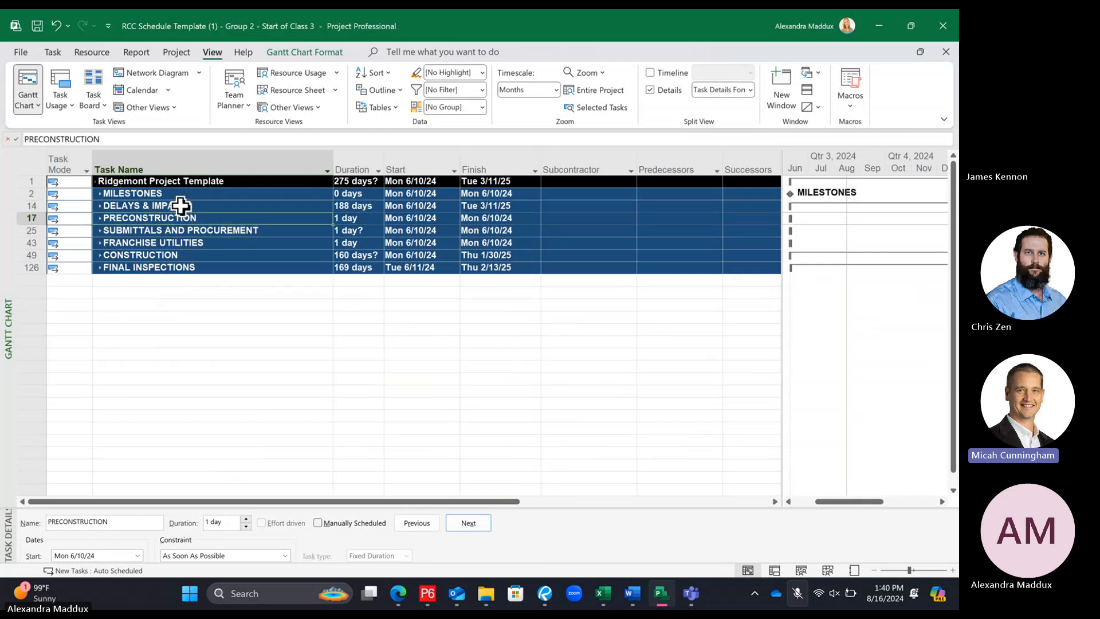
click(179, 206)
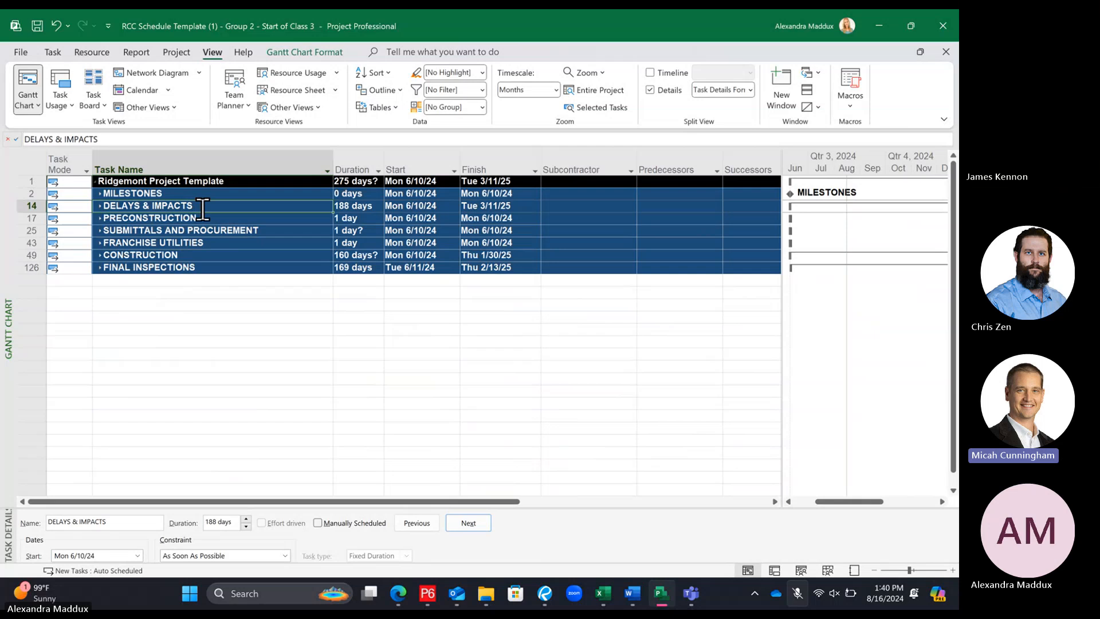
click(159, 218)
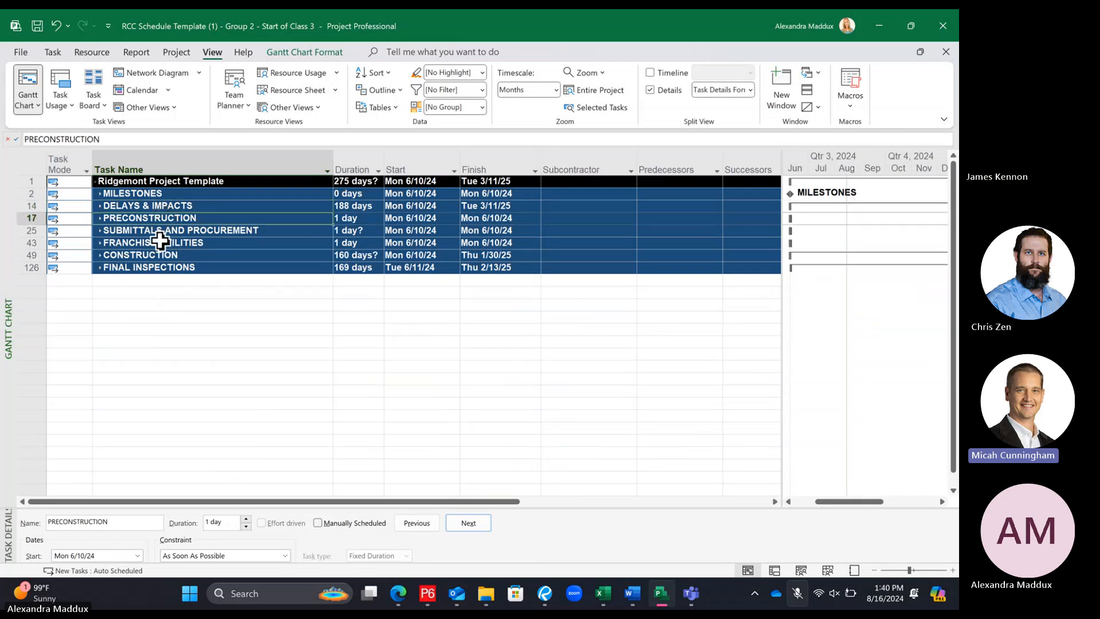
drag(150, 231, 148, 221)
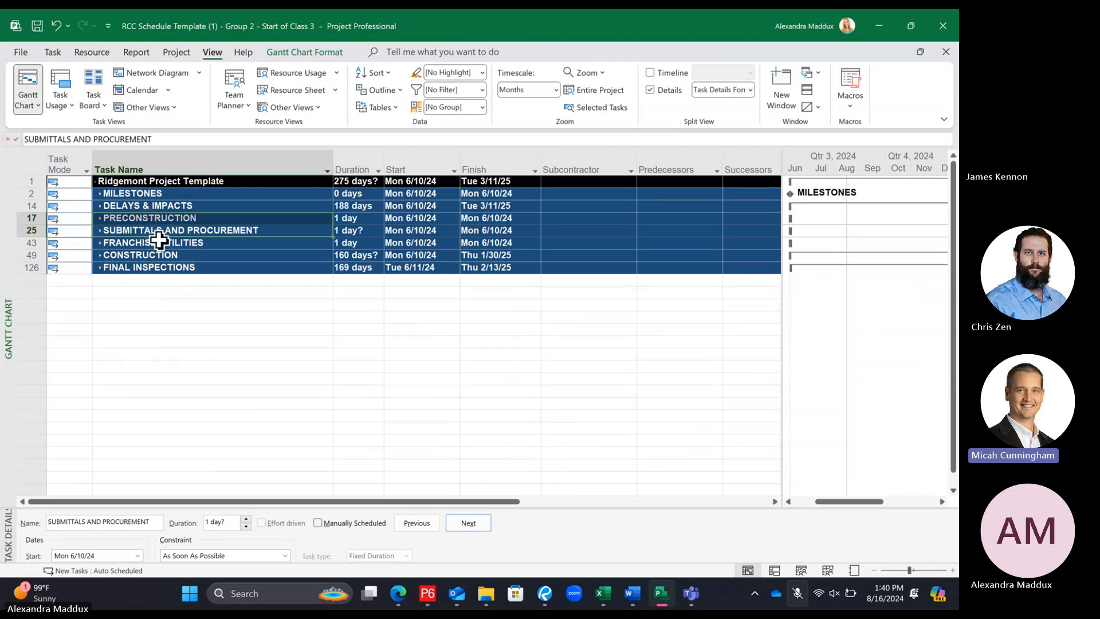
key(F2)
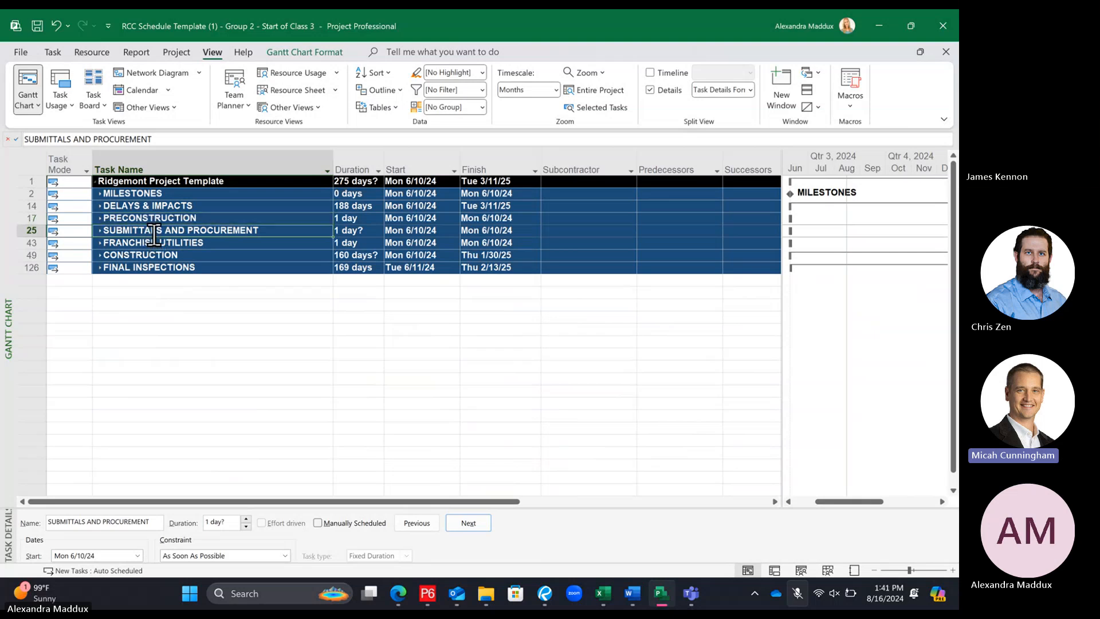
click(155, 258)
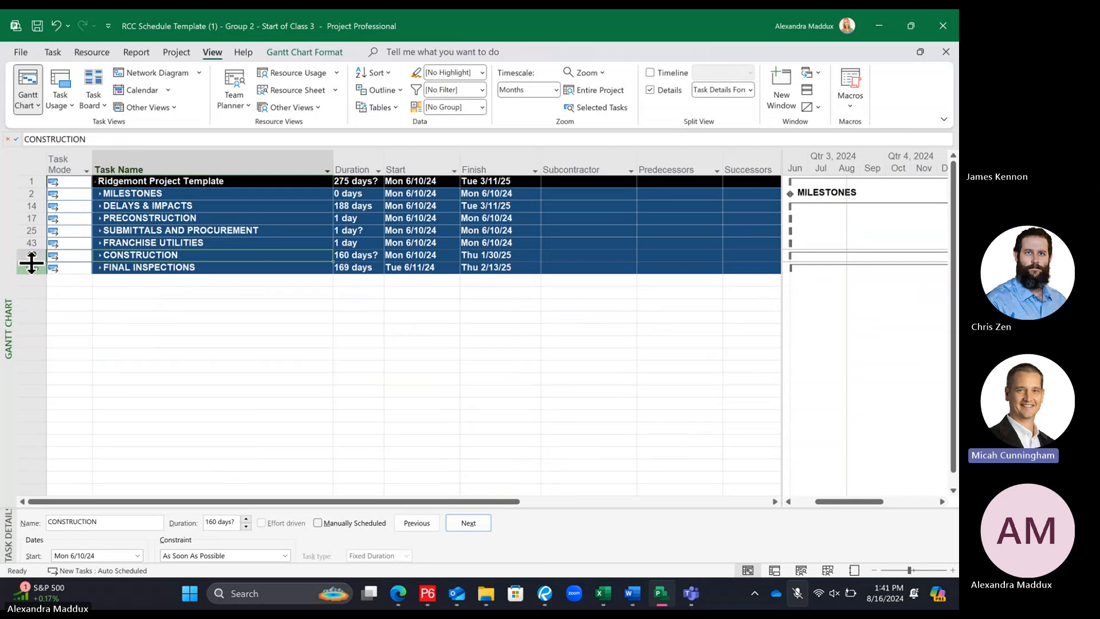
click(137, 218)
click(136, 243)
click(130, 230)
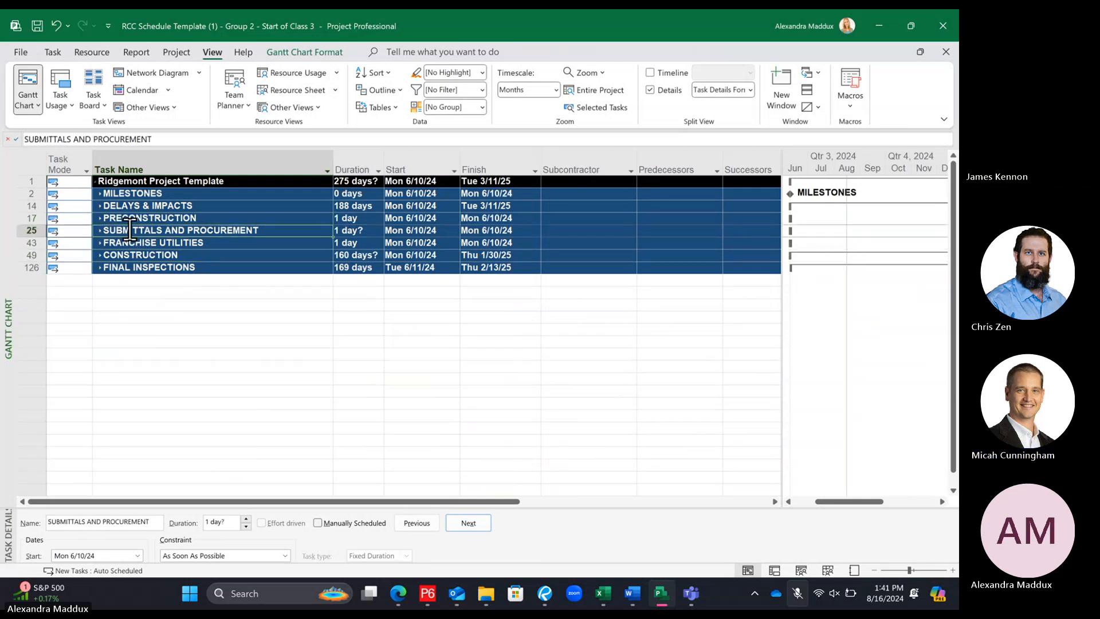
click(125, 218)
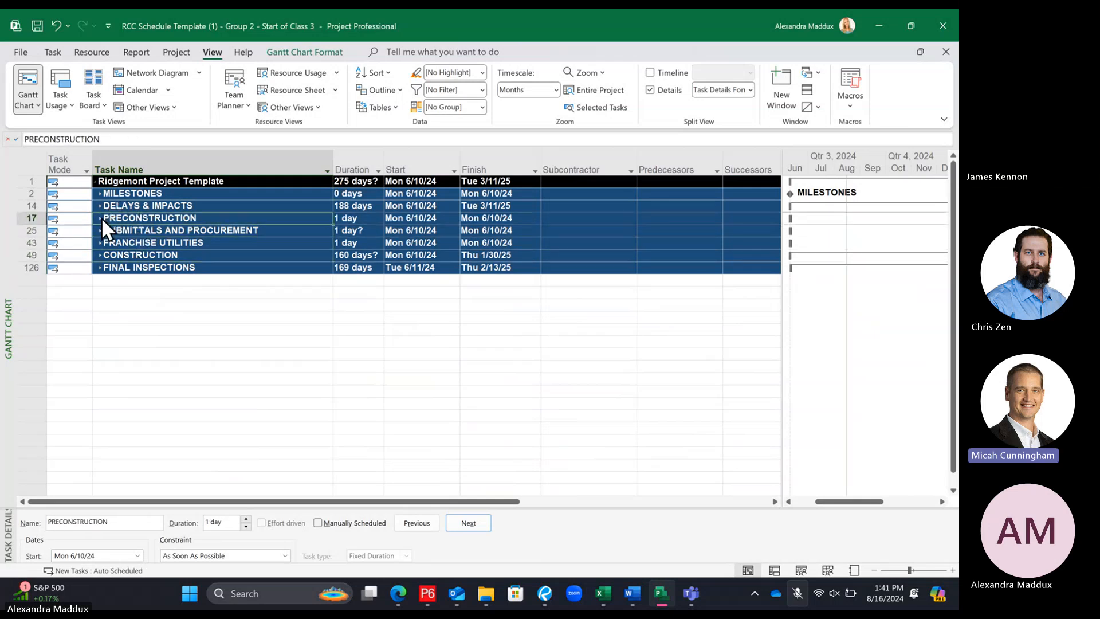
Expand PRECONSTRUCTION and examine its Programming/Design/Permitting subtasks alongside the SUBMITTALS AND PROCUREMENT summary task
click(100, 218)
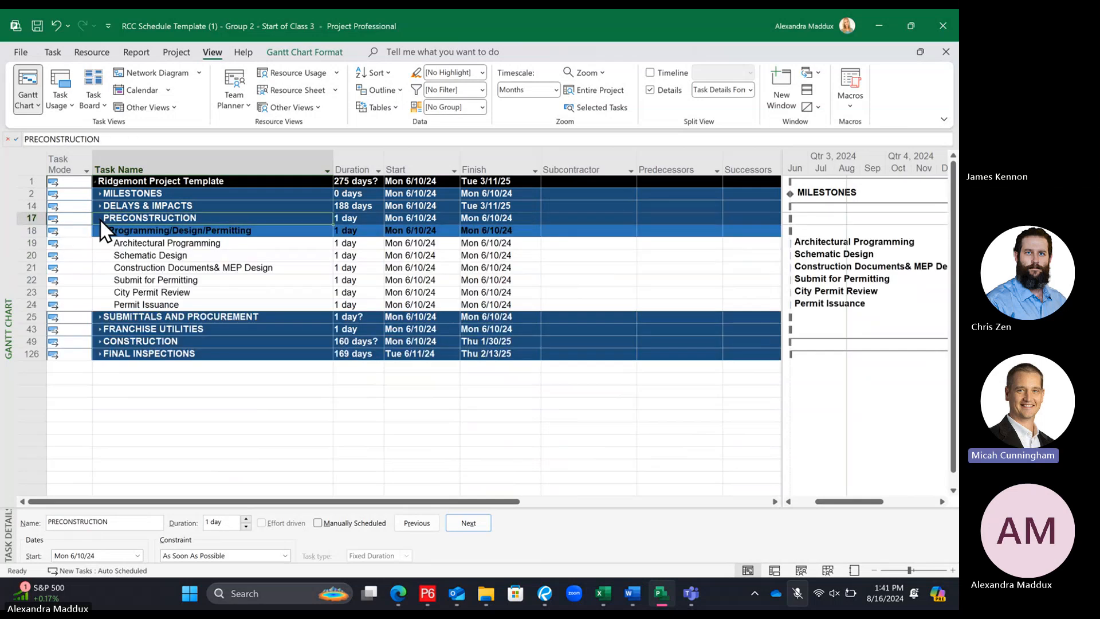
click(148, 231)
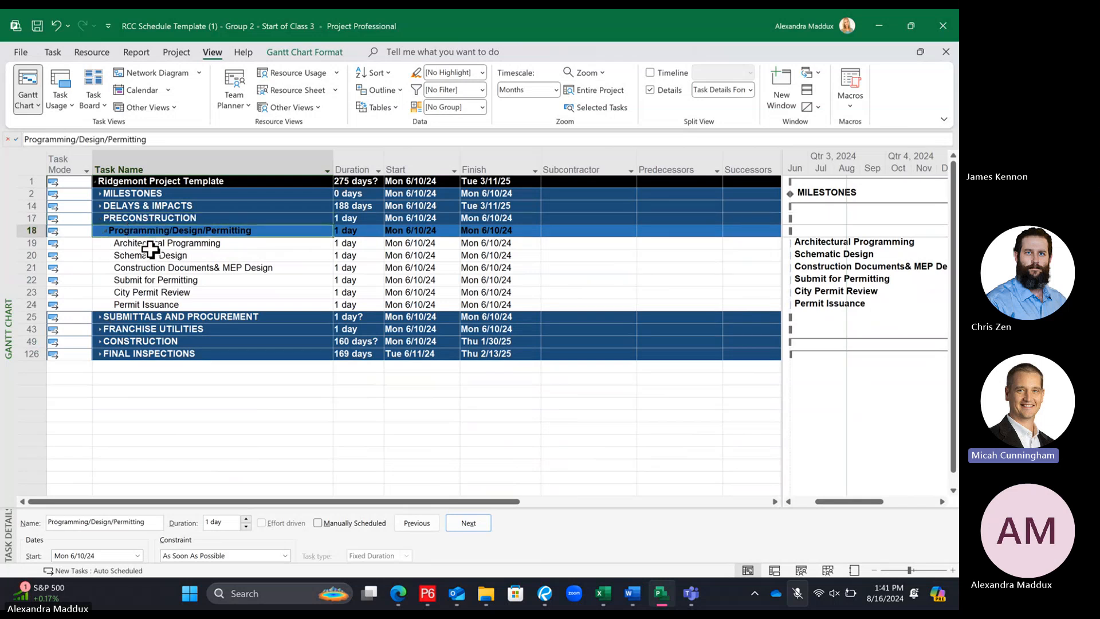
click(143, 317)
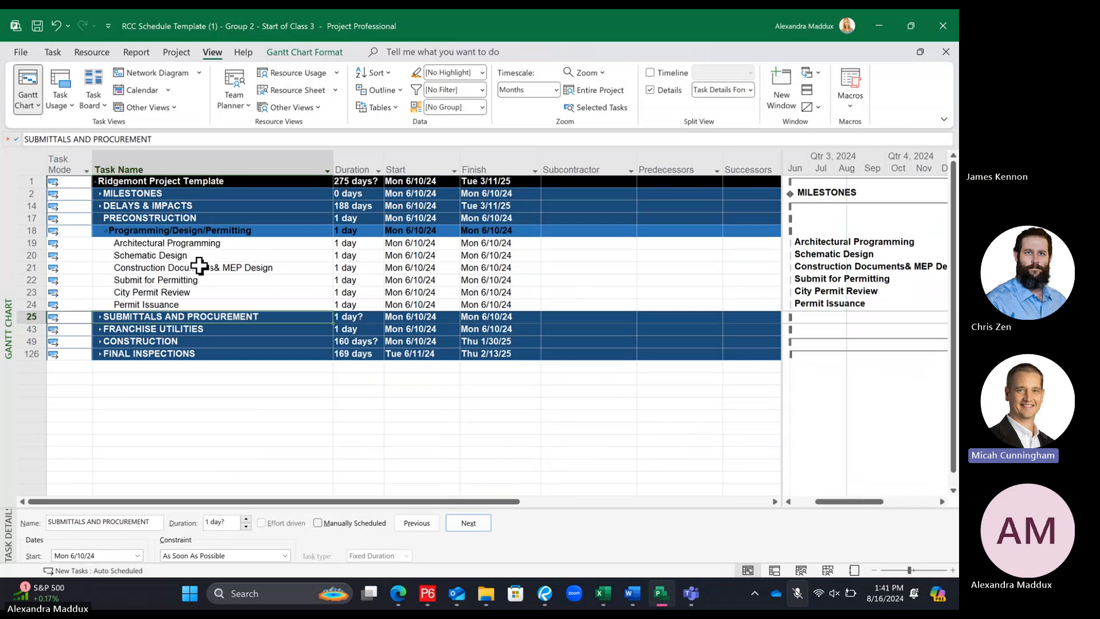
click(51, 55)
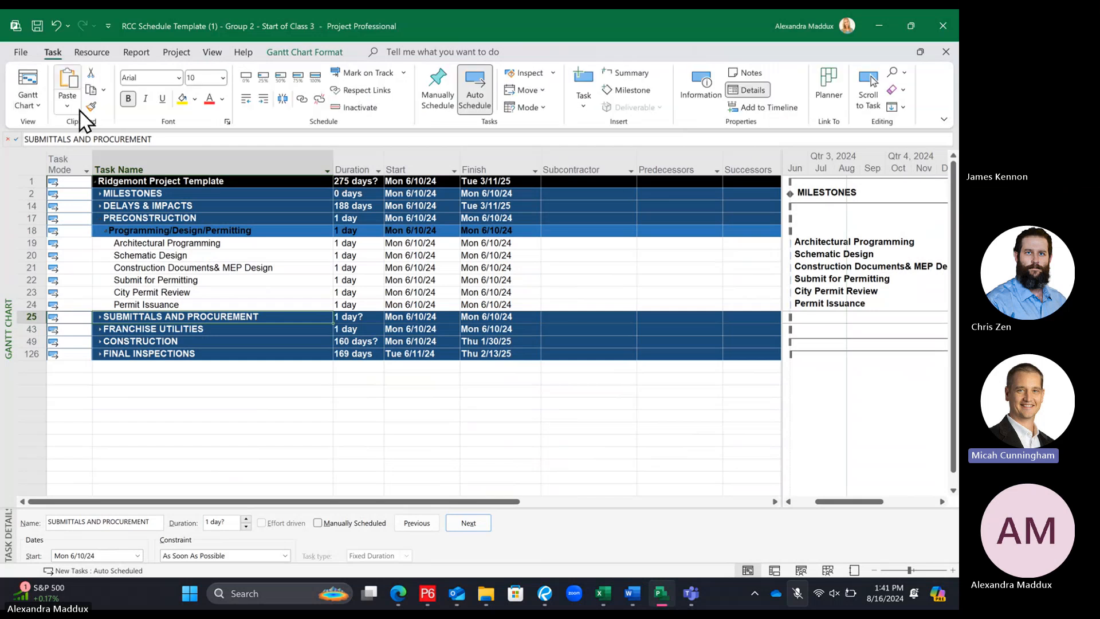
click(99, 218)
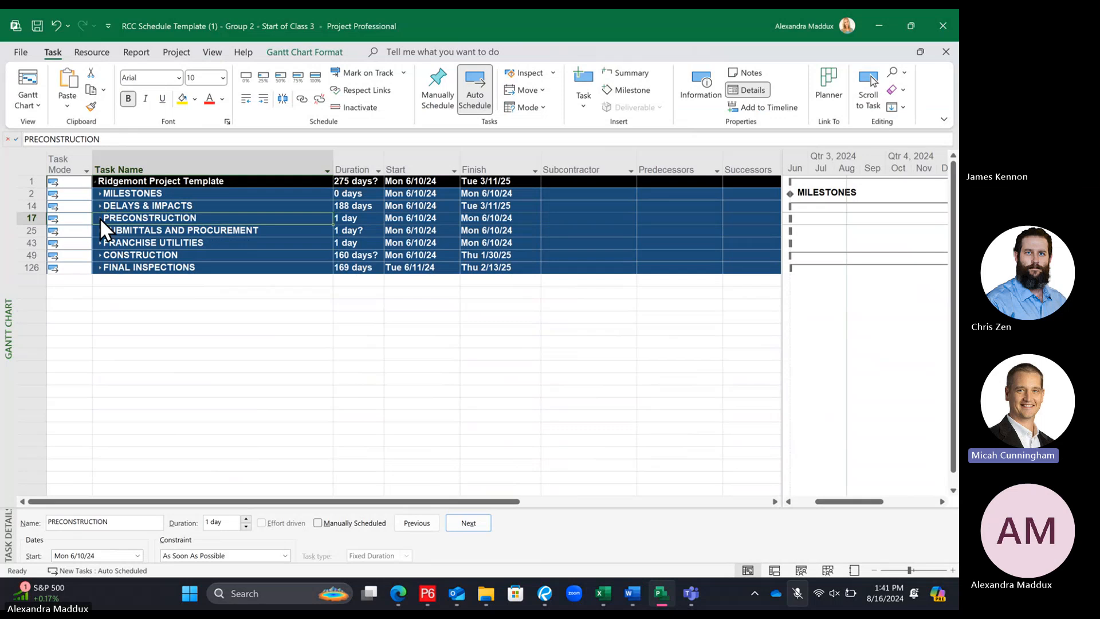
click(100, 218)
click(162, 232)
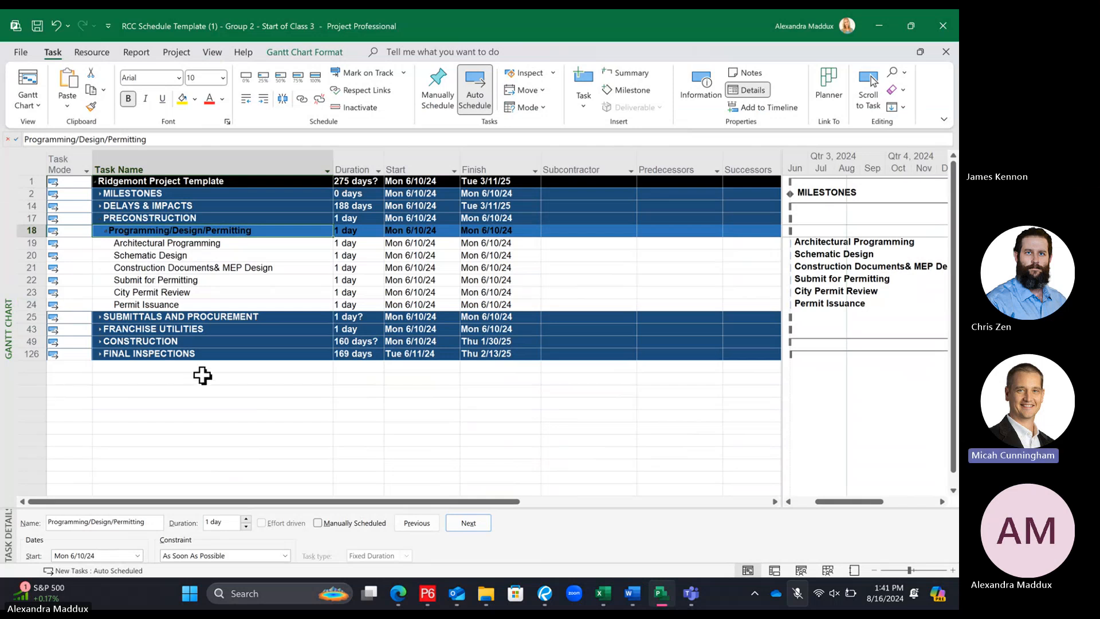
click(191, 317)
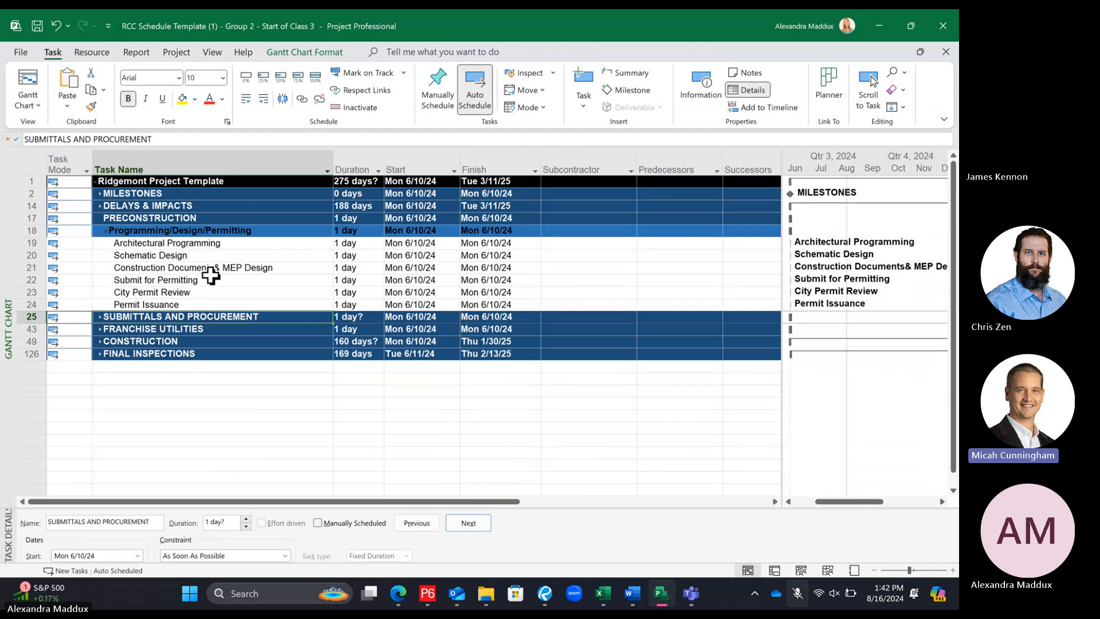
click(198, 286)
click(183, 315)
click(174, 304)
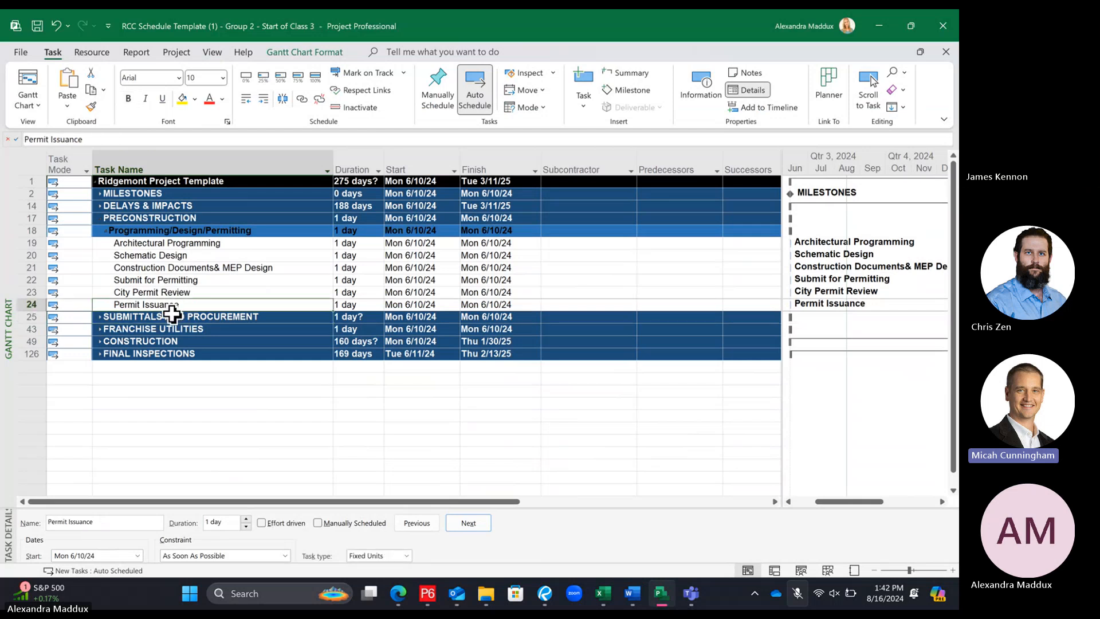
Indent SUBMITTALS AND PROCUREMENT one level under PRECONSTRUCTION, and collapse and re-expand the parent to check the nesting
click(150, 319)
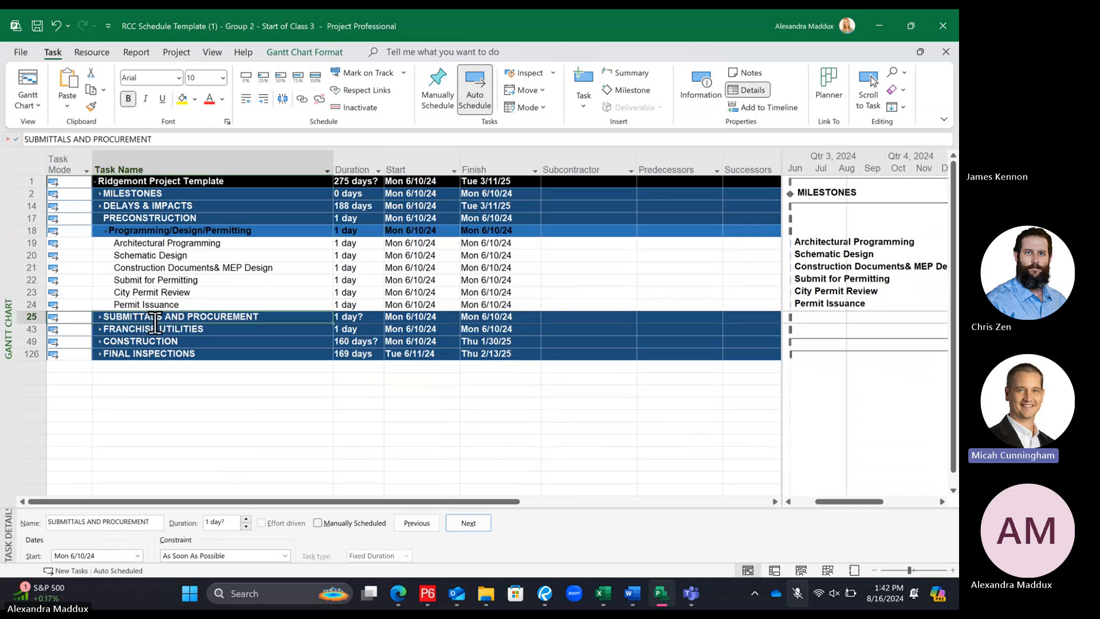
click(263, 99)
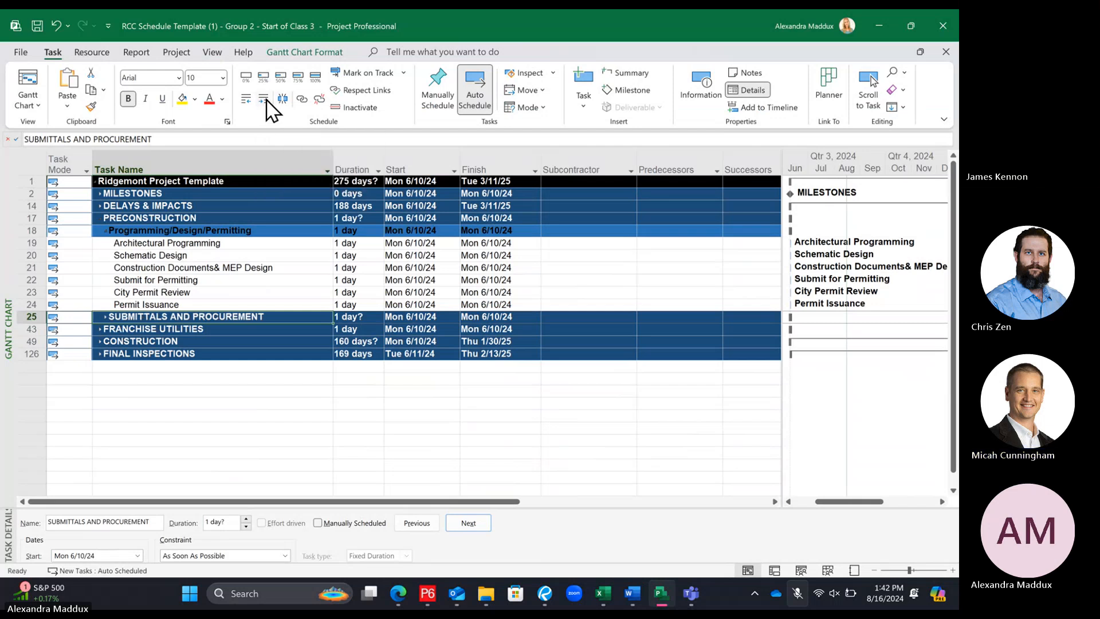
click(100, 218)
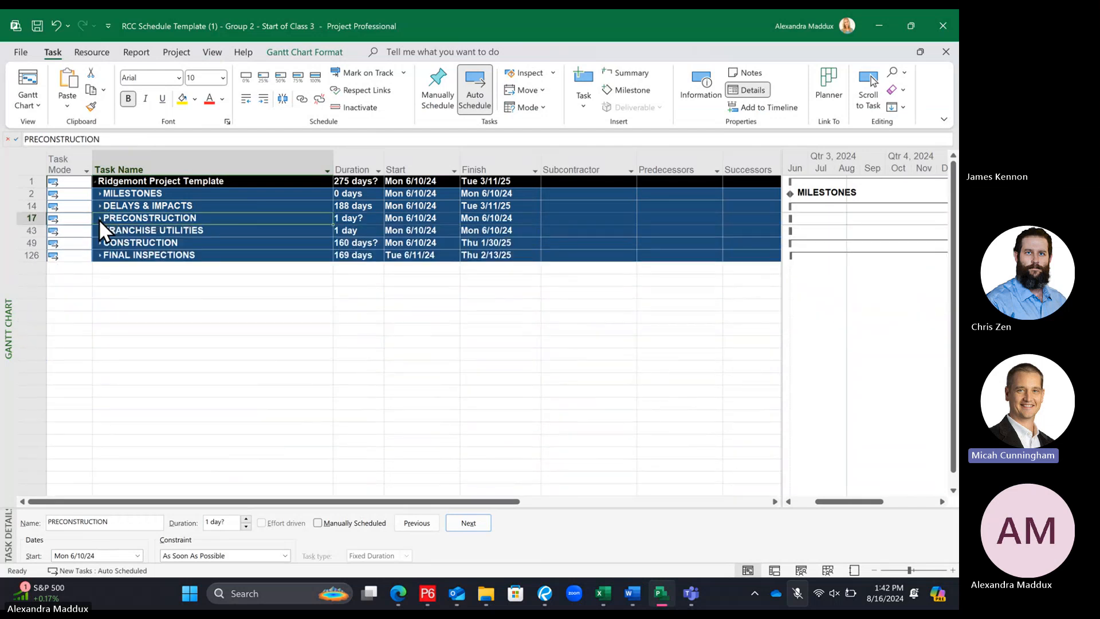
click(99, 218)
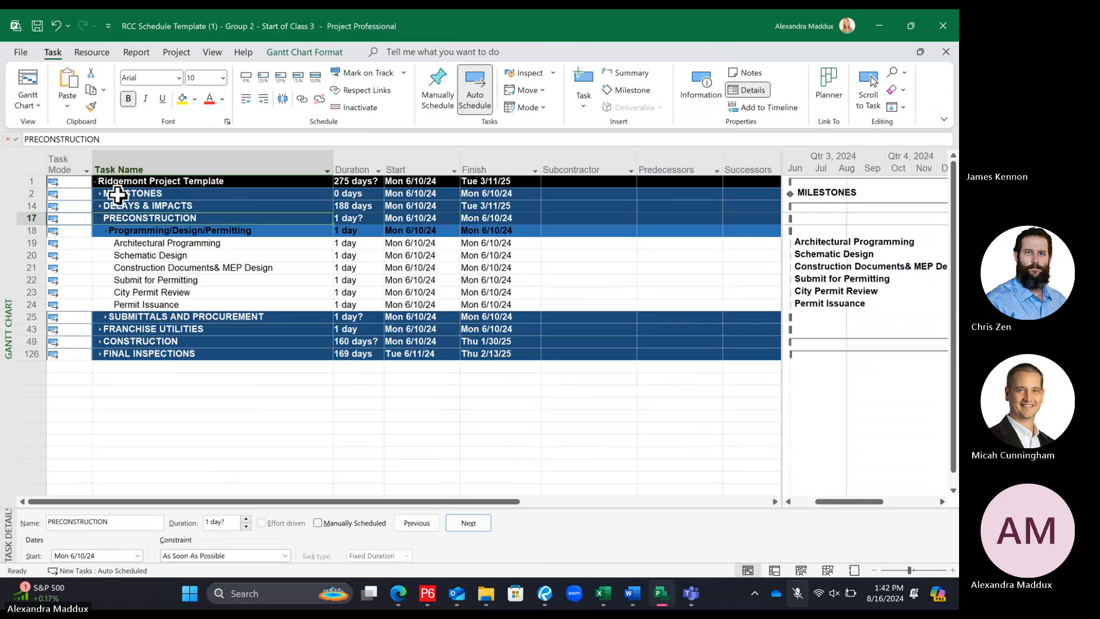
Inspect the FRANCHISE UTILITIES subtasks, collapse them and indent the summary task one level under PRECONSTRUCTION
click(122, 329)
click(100, 329)
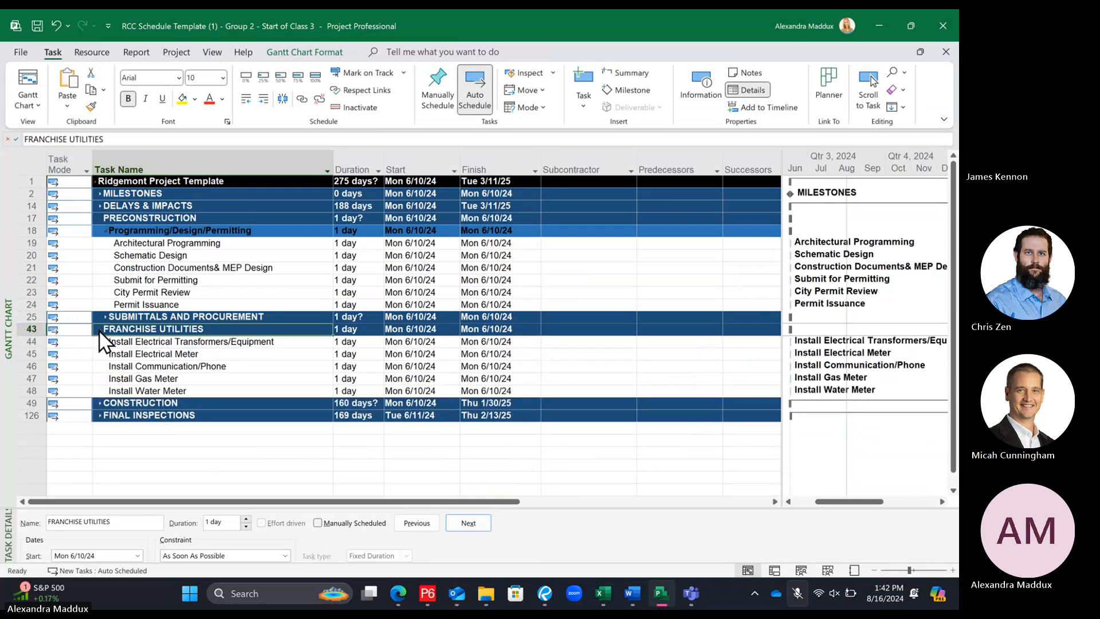
click(100, 329)
key(BackSpace)
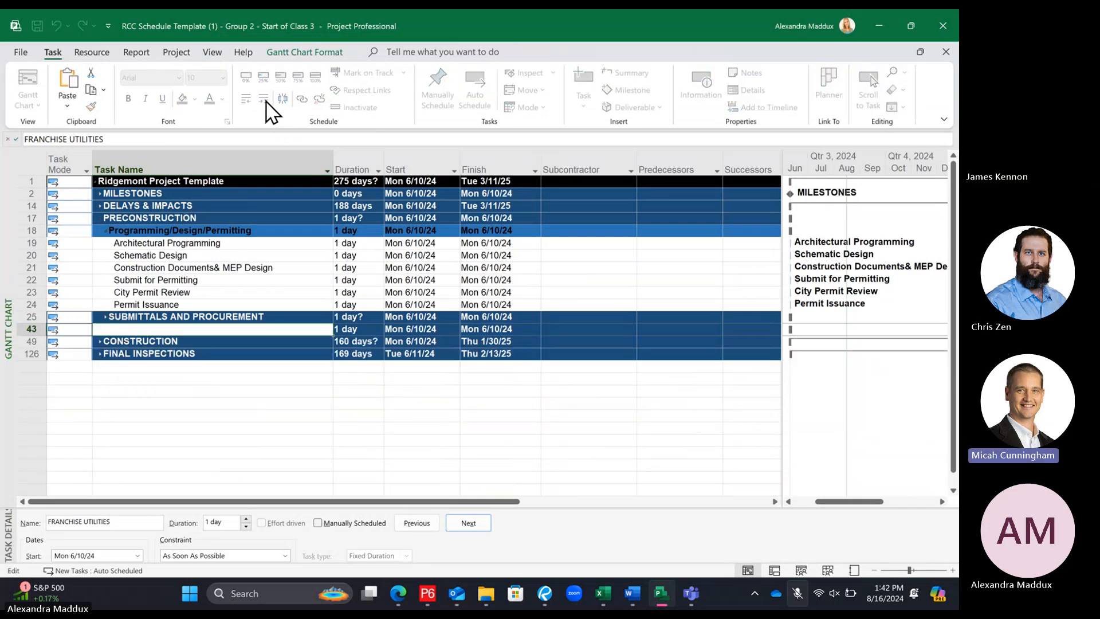
key(Escape)
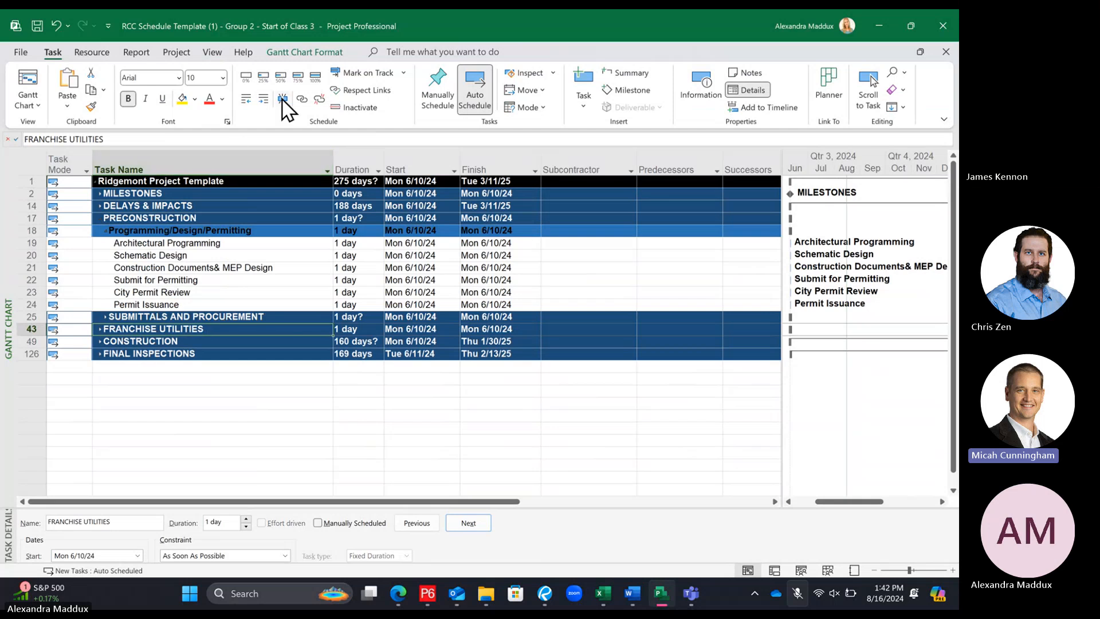
click(263, 99)
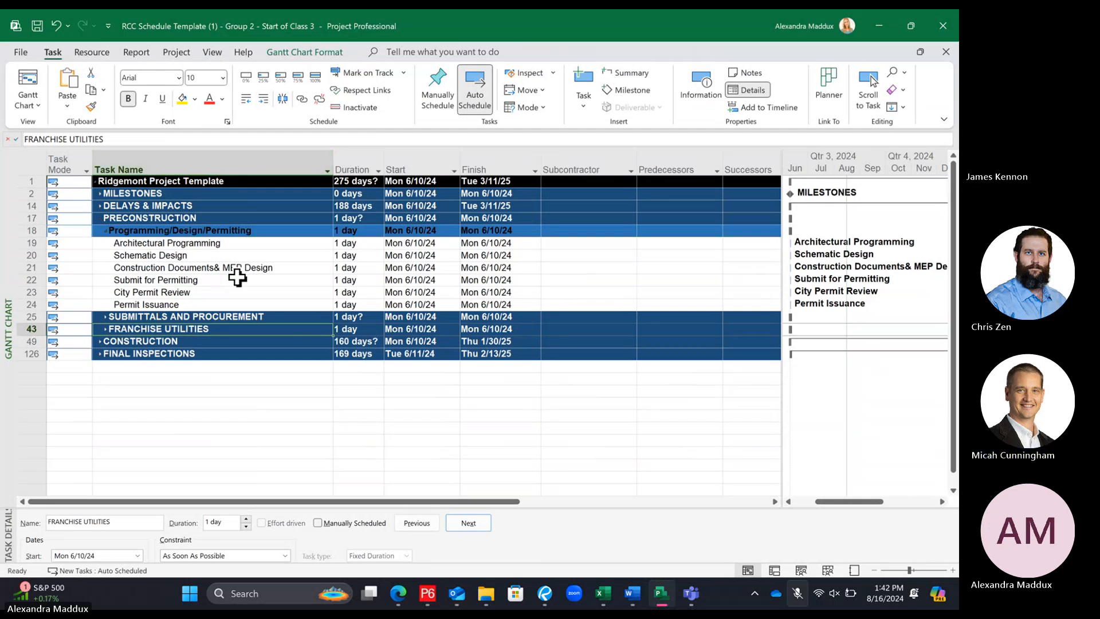
Collapse PRECONSTRUCTION to hide its subtasks and the nested SUBMITTALS AND PROCUREMENT and FRANCHISE UTILITIES groups
click(238, 278)
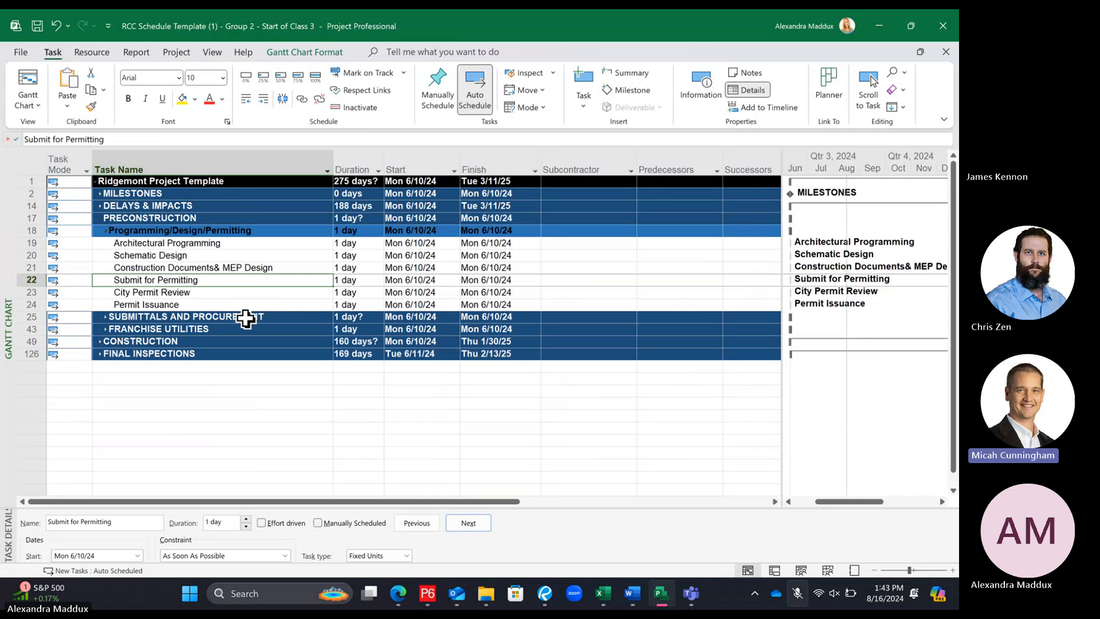
click(246, 317)
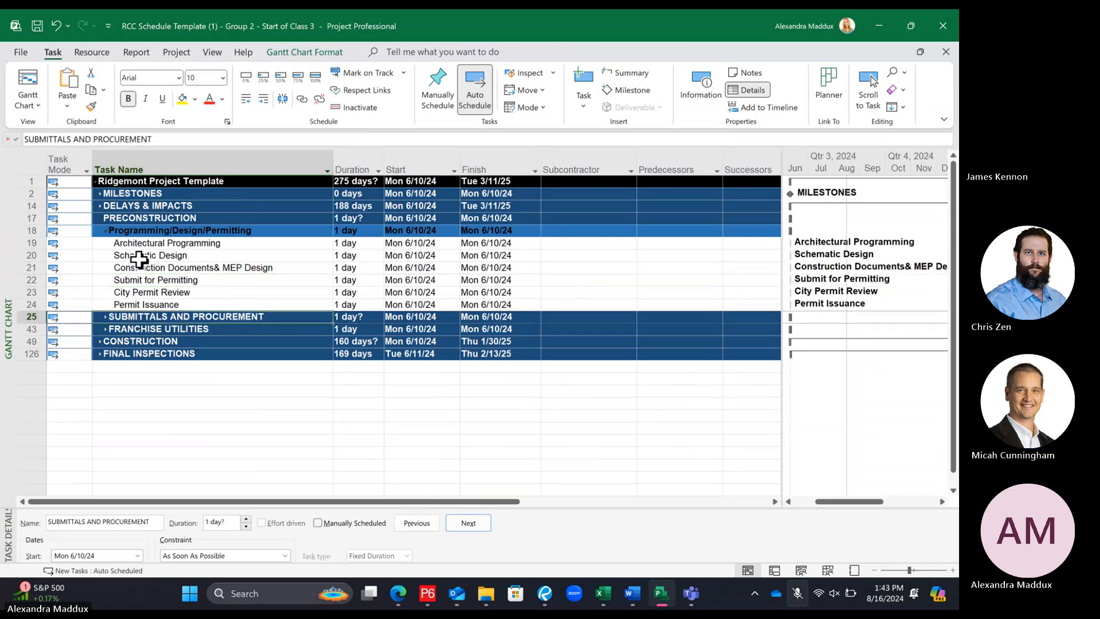
click(99, 218)
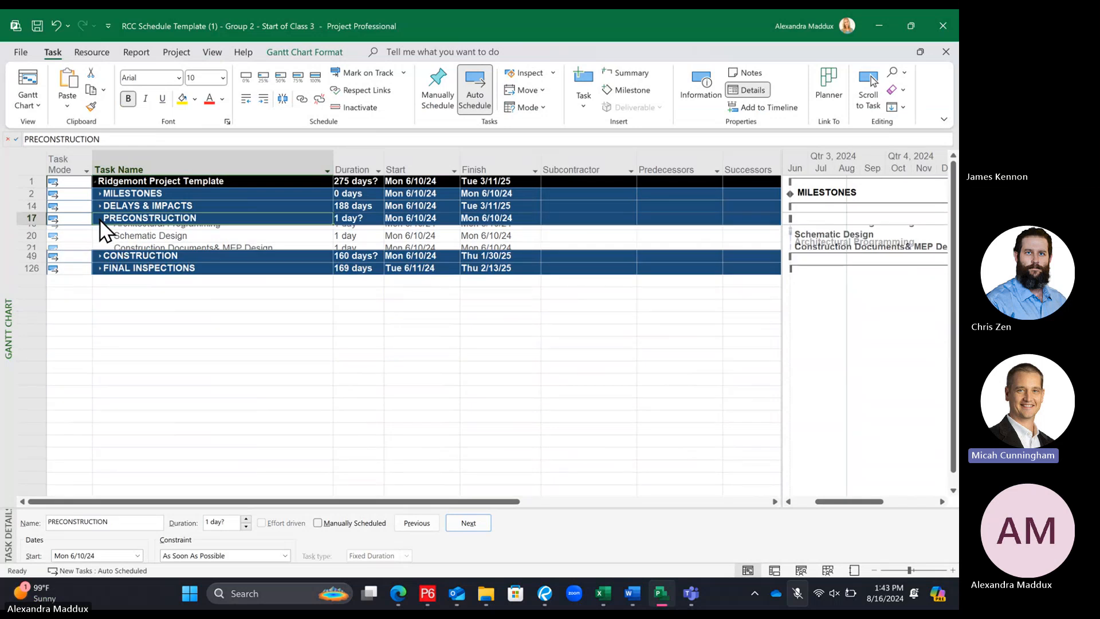
click(181, 192)
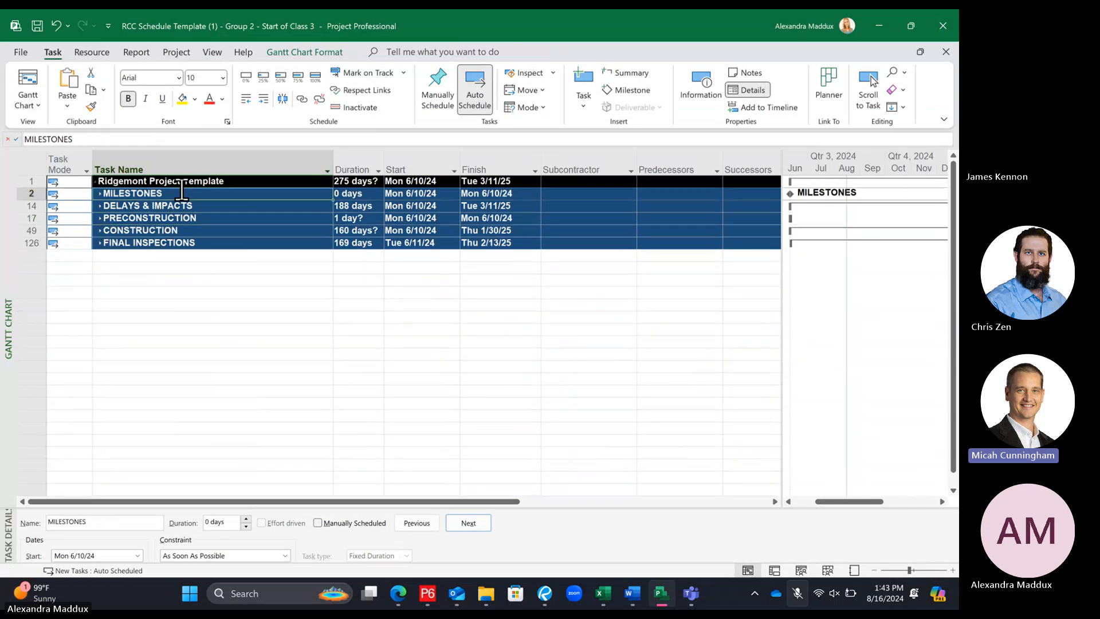
Go through the collapsed top-level summary tasks from DELAYS & IMPACTS to FINAL INSPECTIONS one by one
click(191, 206)
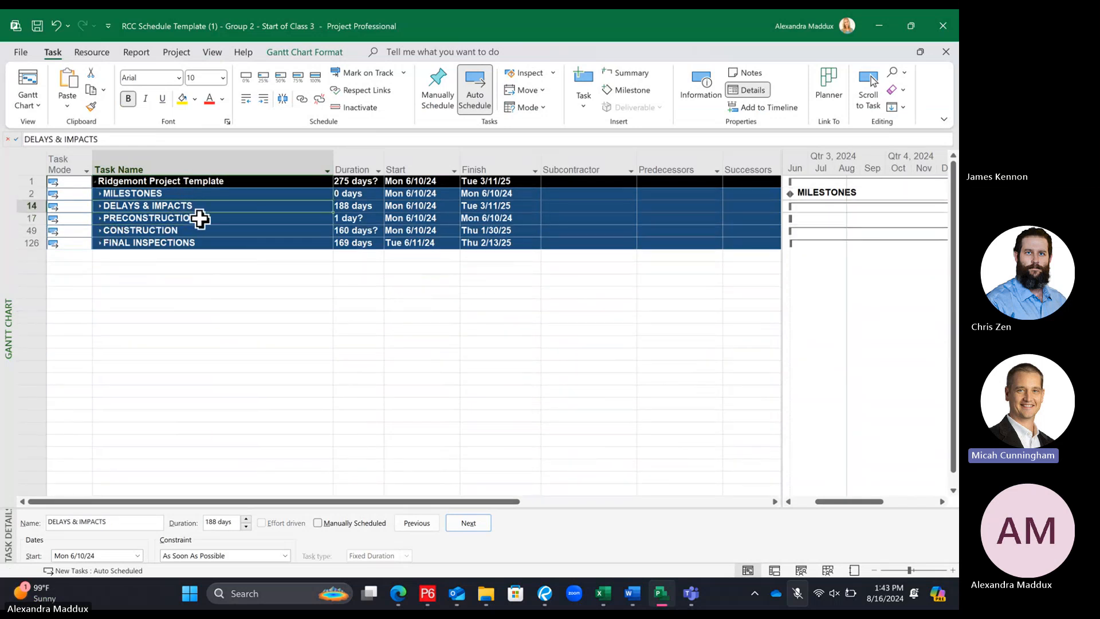
click(200, 218)
click(200, 229)
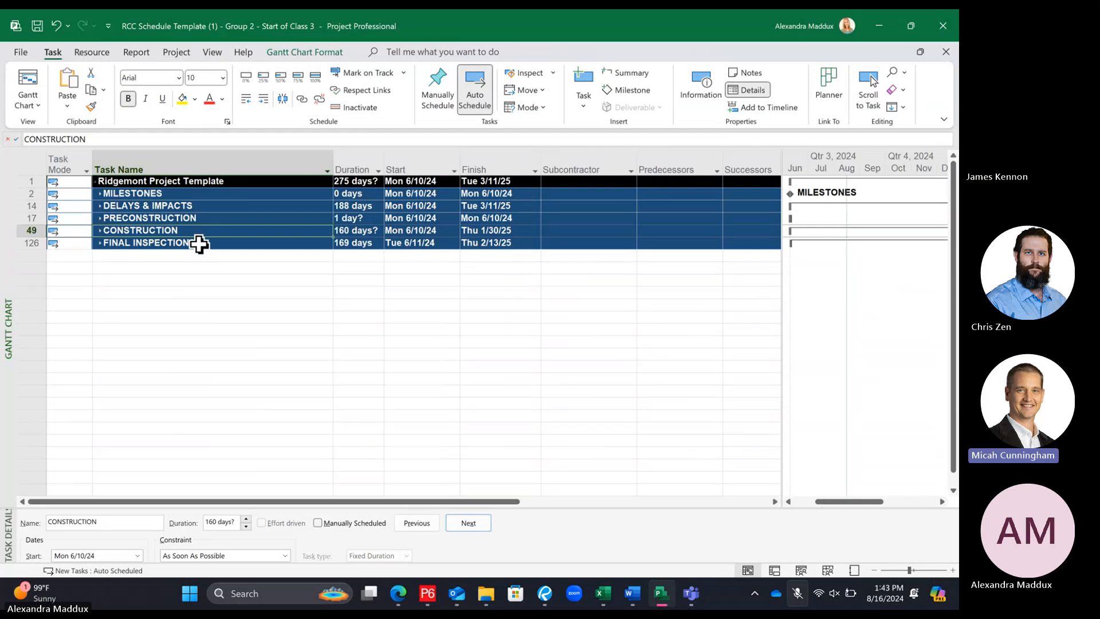
click(198, 243)
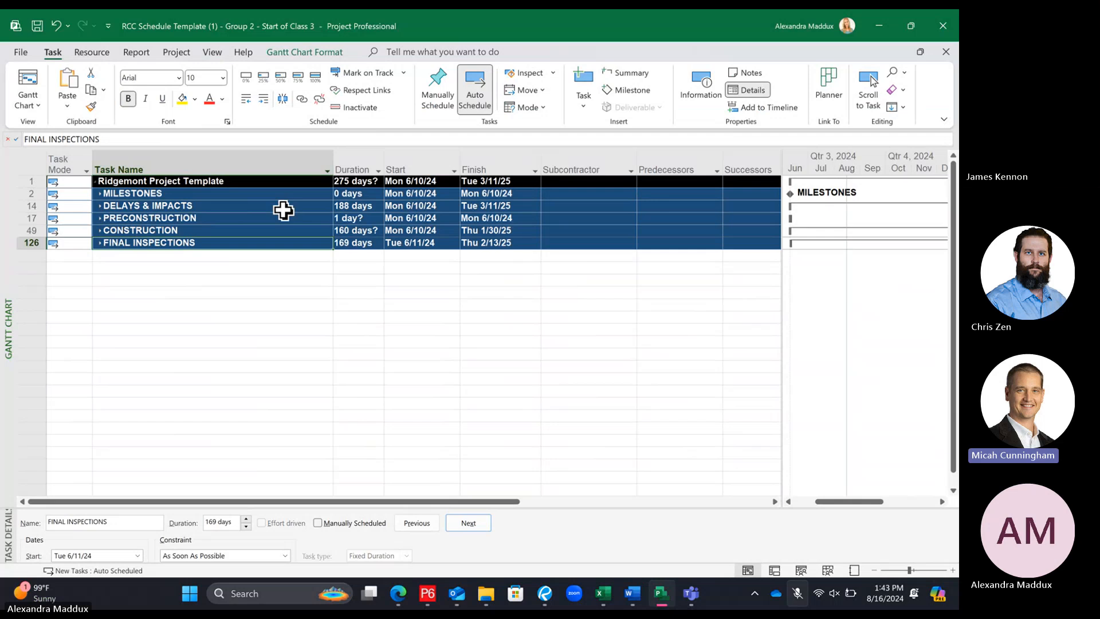
Expand PRECONSTRUCTION and examine the outline levels of Programming/Design/Permitting, its subtasks, and the nested FRANCHISE UTILITIES group
click(263, 214)
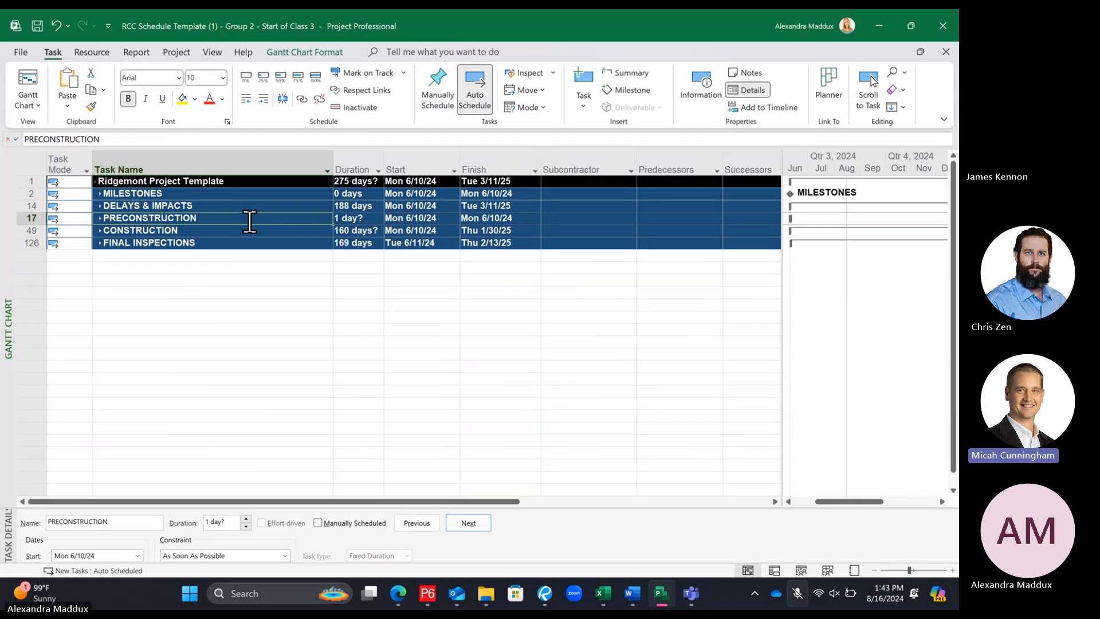
click(100, 219)
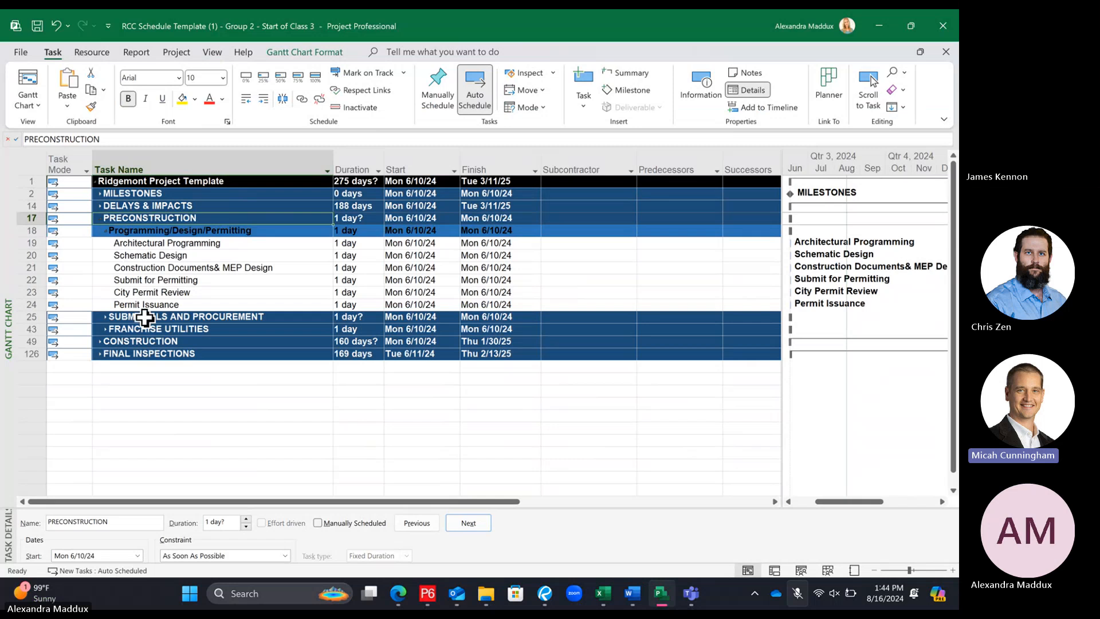
click(131, 328)
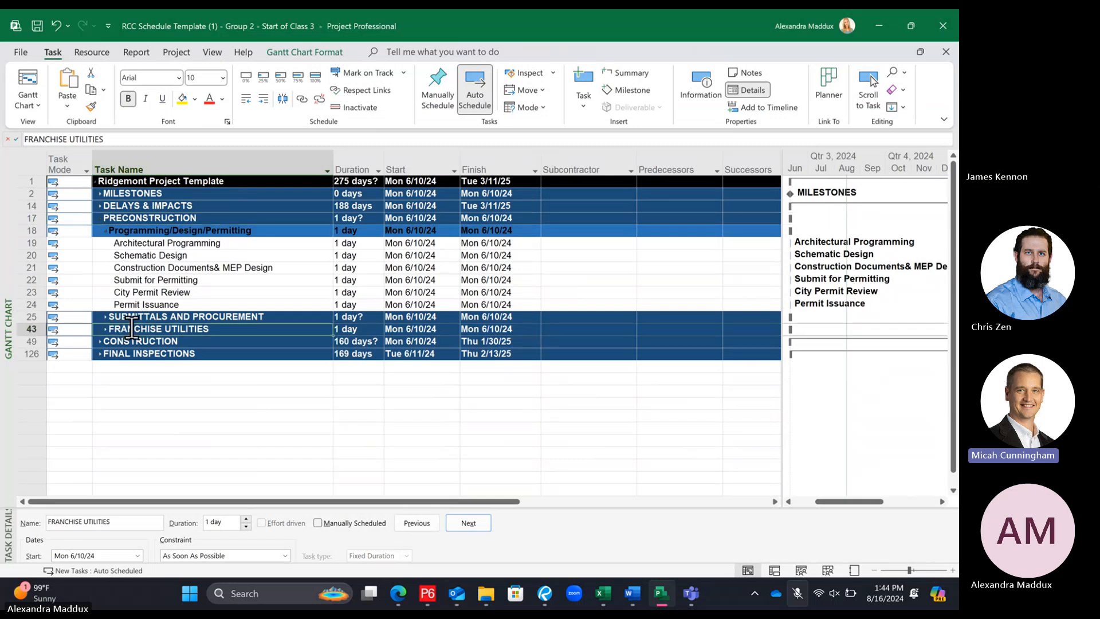
click(160, 218)
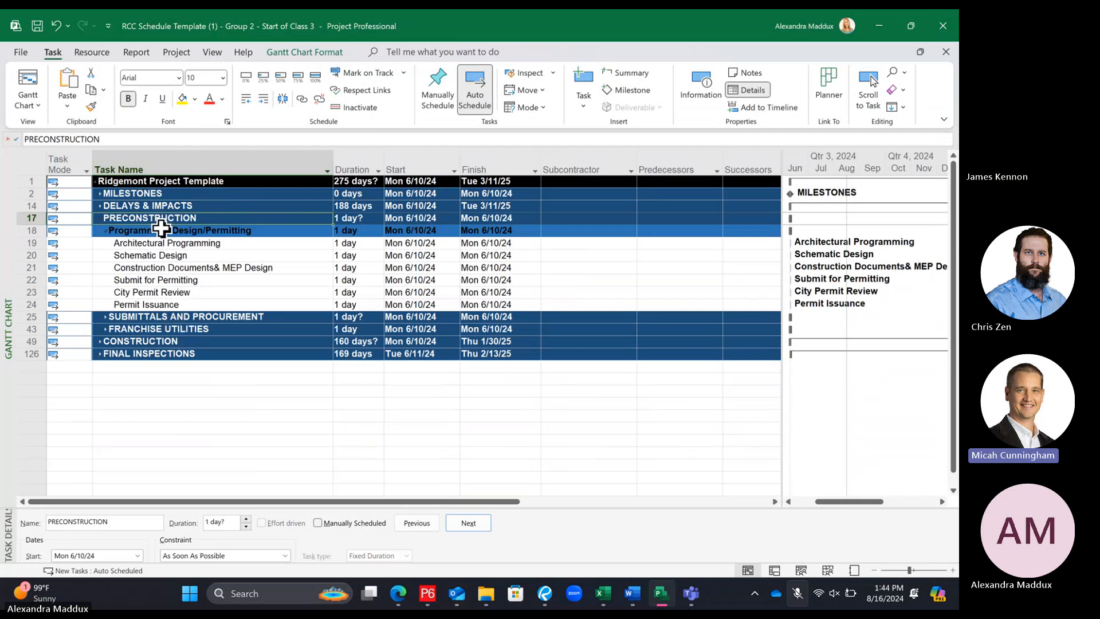
click(155, 329)
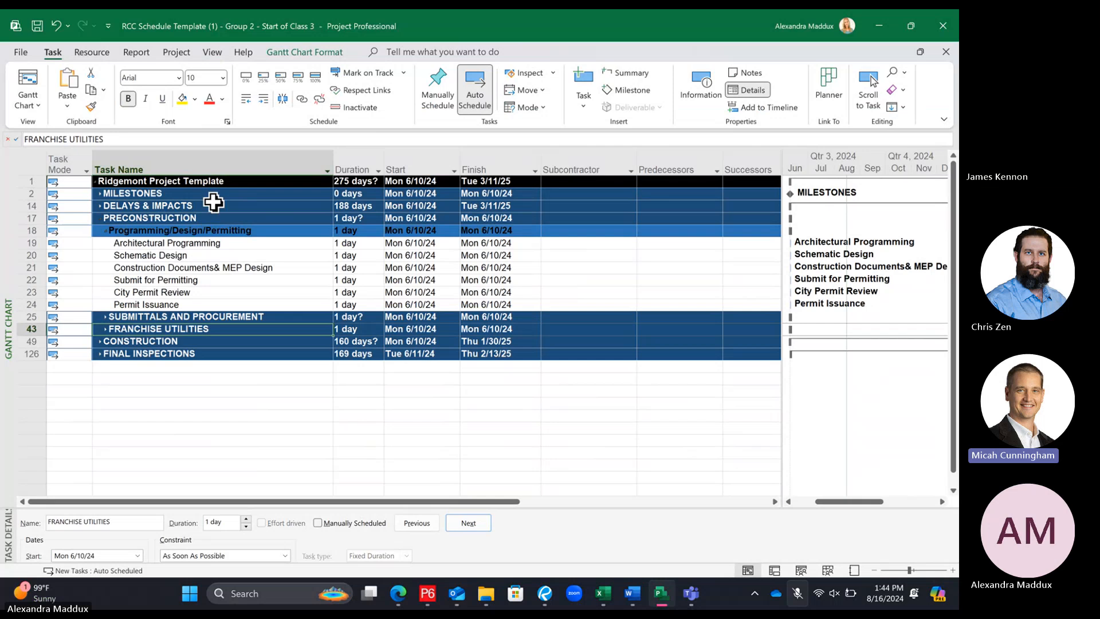
click(227, 216)
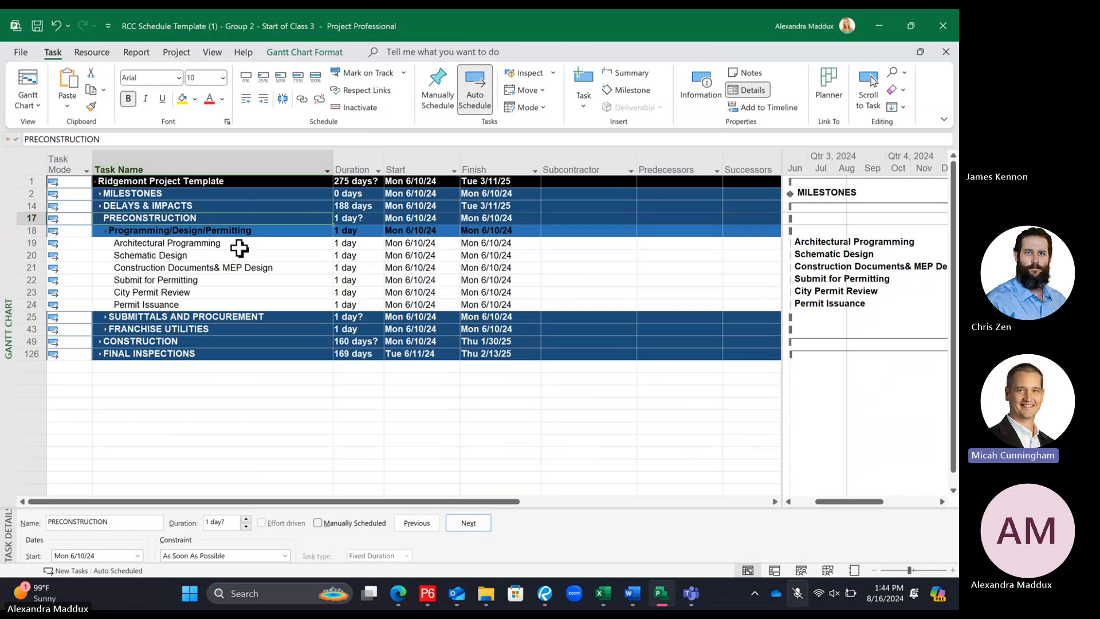
click(239, 230)
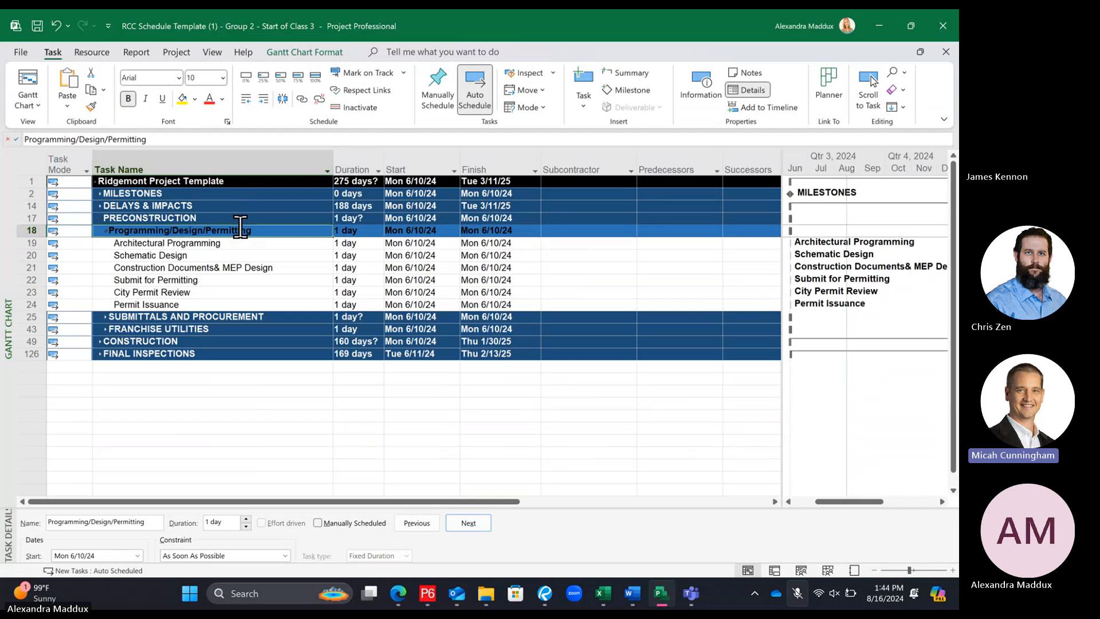
click(223, 267)
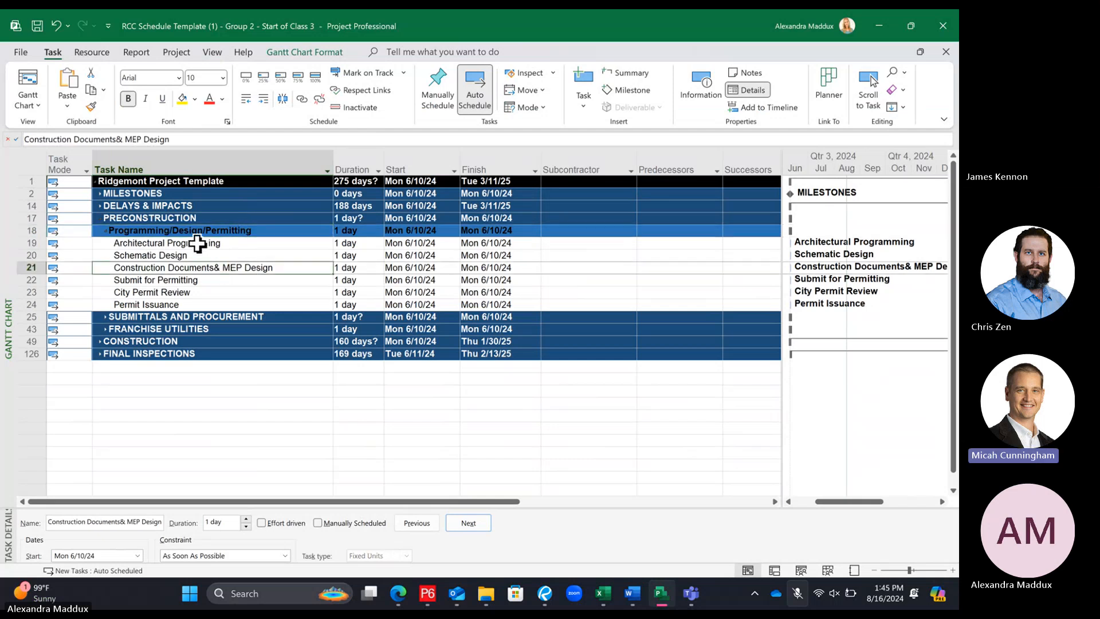
click(192, 232)
click(180, 243)
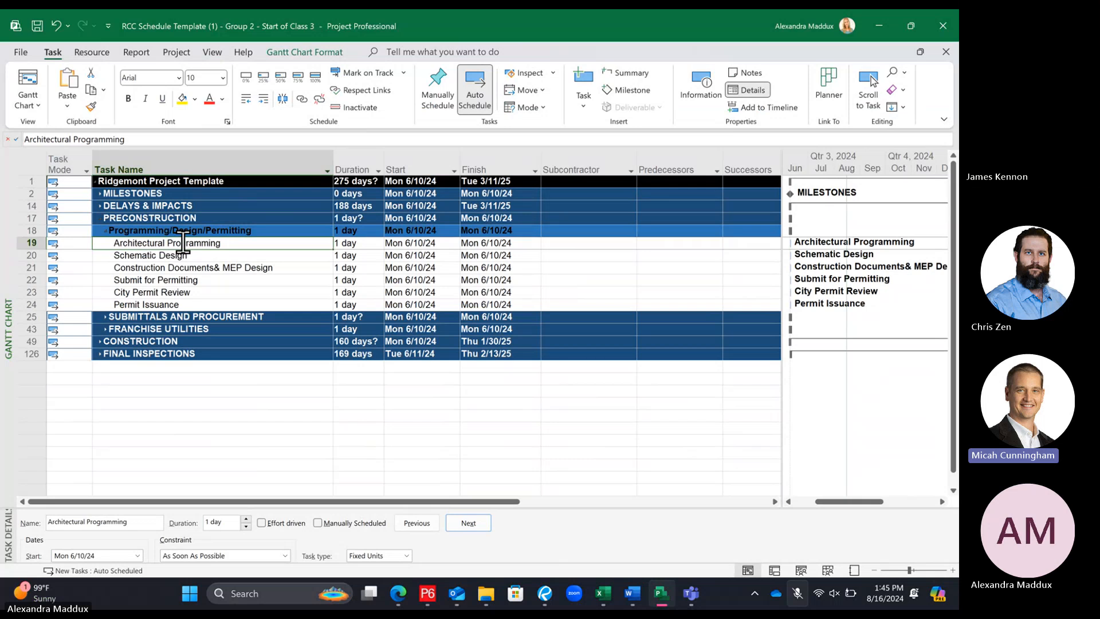
click(170, 229)
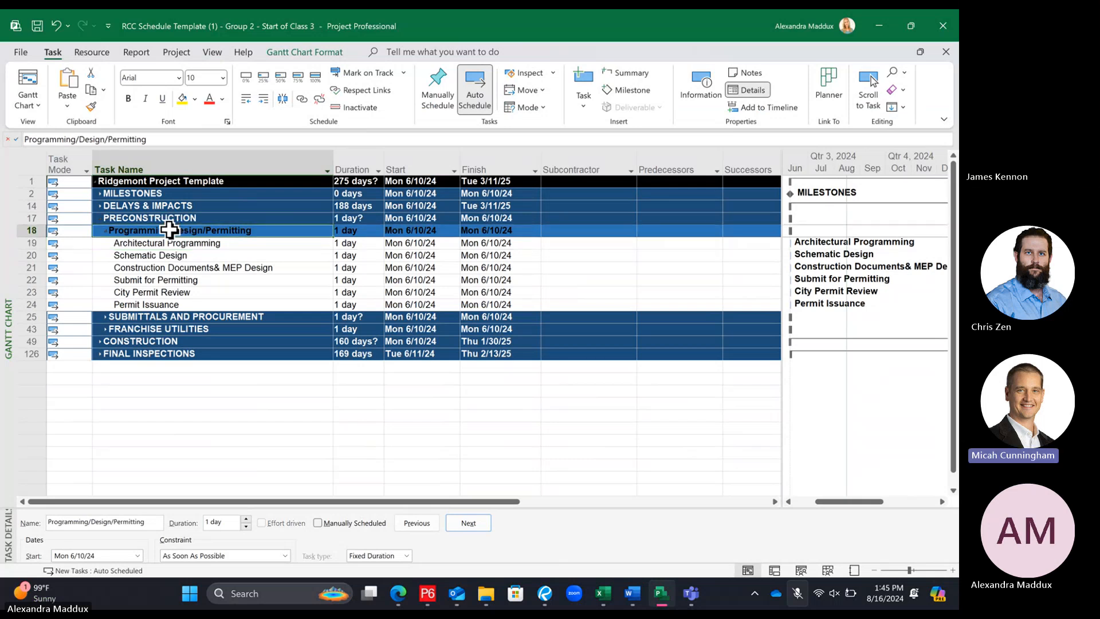
click(133, 328)
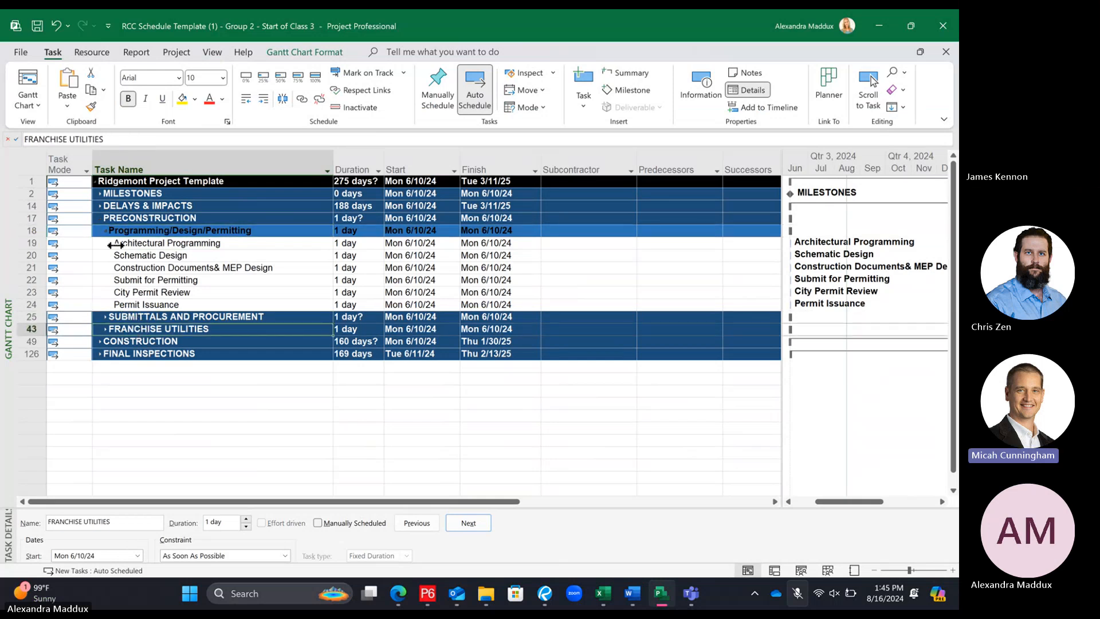
Collapse PRECONSTRUCTION and expand the CONSTRUCTION summary task to show its subtasks
click(101, 221)
click(100, 220)
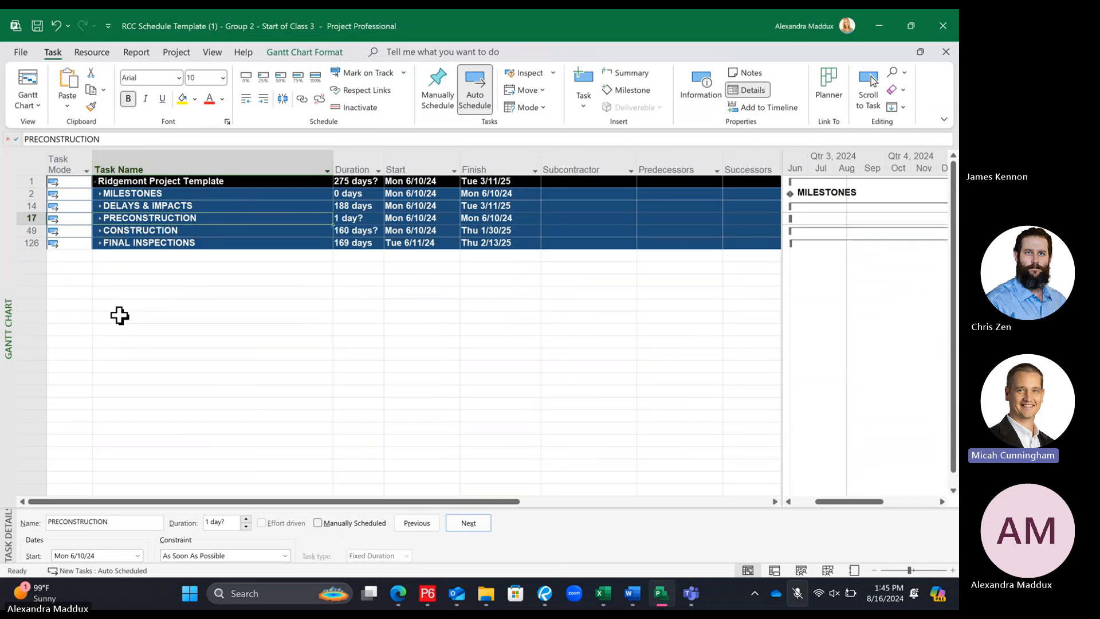
click(101, 232)
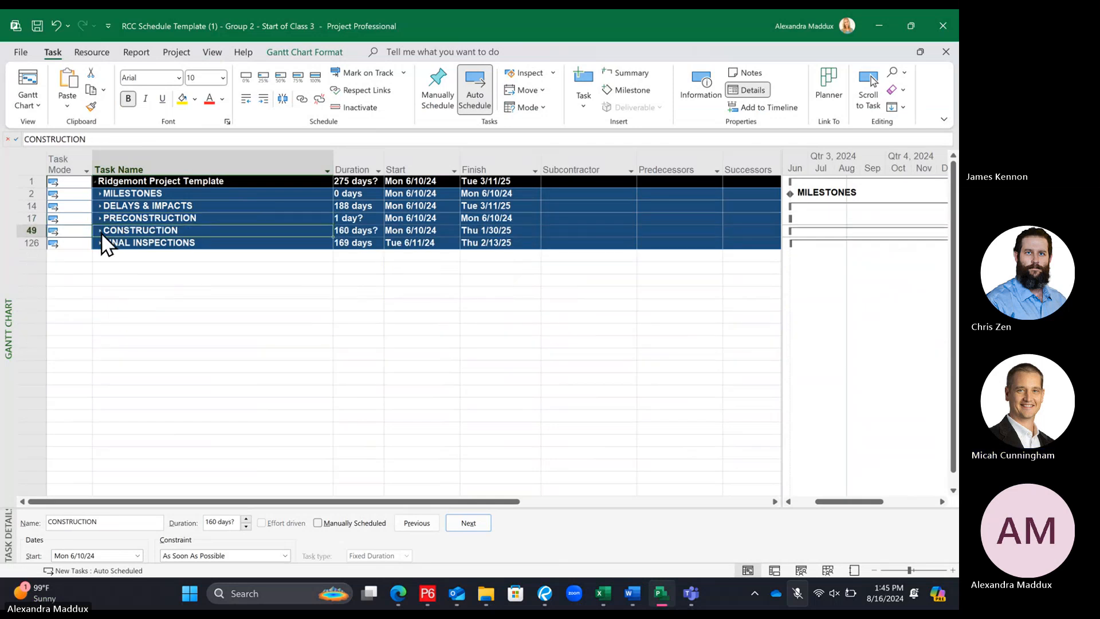
click(101, 230)
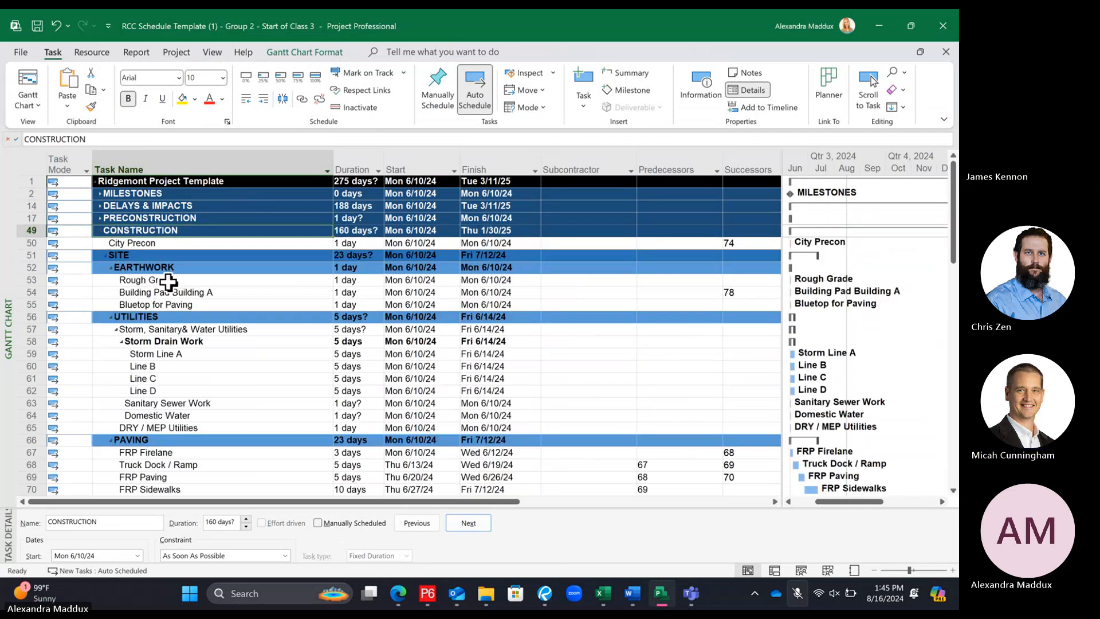
Indent the FINAL INSPECTIONS summary task one level under CONSTRUCTION, outdent it for comparison, and indent it again
scroll(171, 280, down, 2)
scroll(166, 282, up, 1)
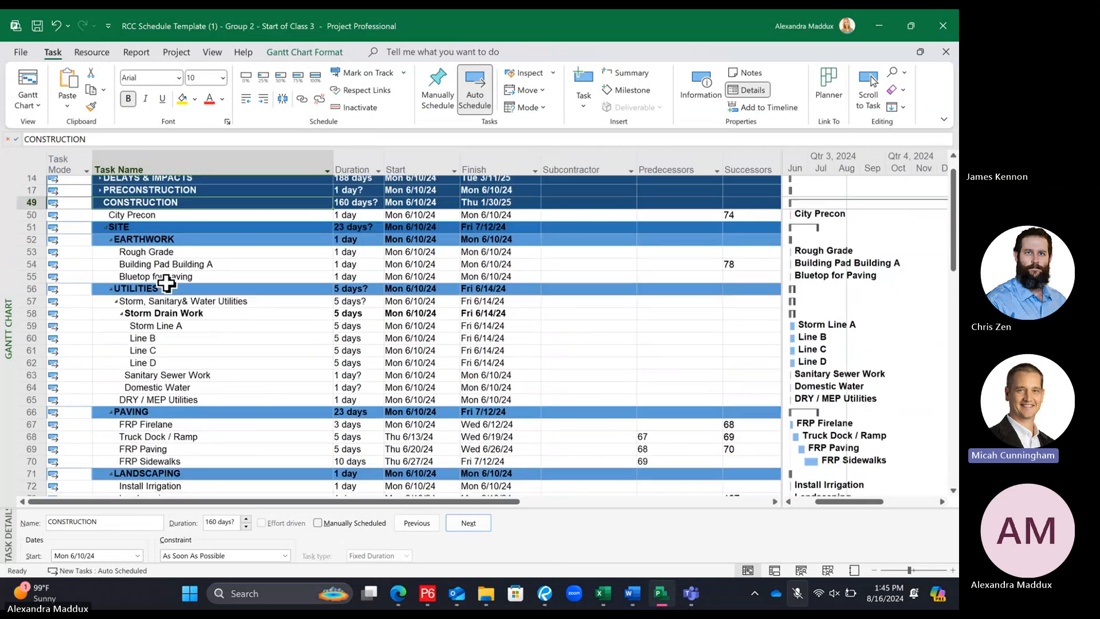
scroll(166, 283, down, 2)
scroll(166, 282, down, 20)
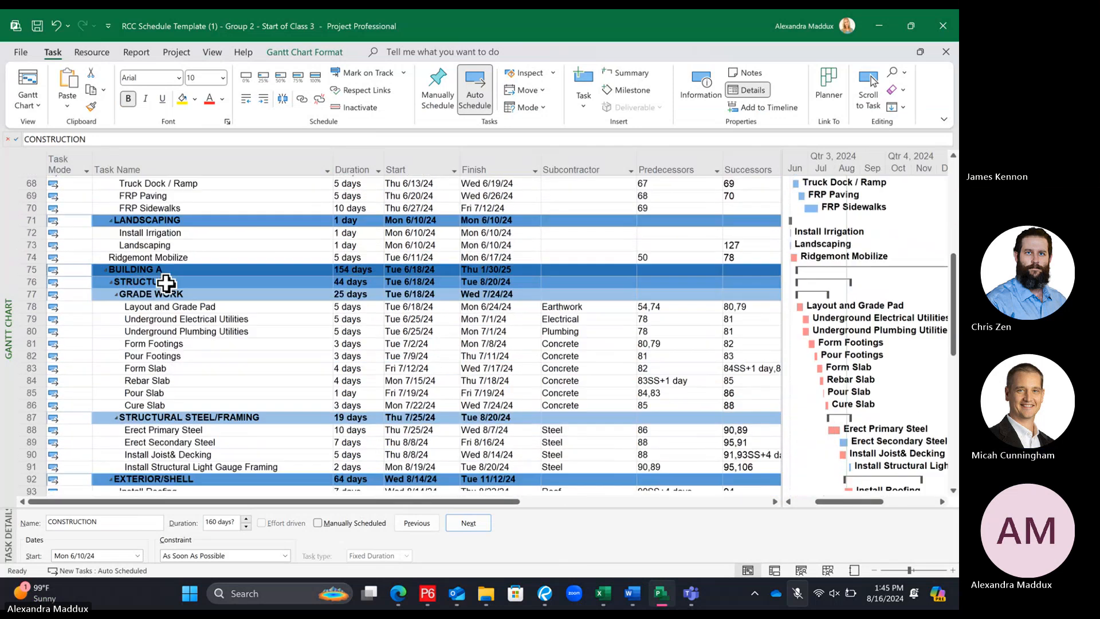
scroll(167, 283, up, 1)
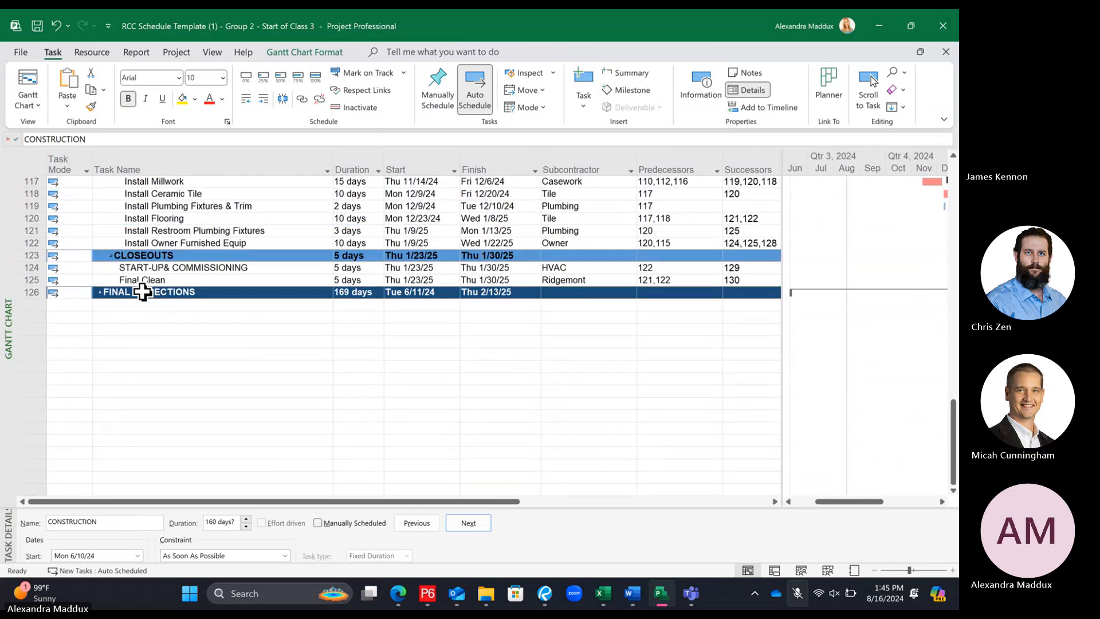
click(140, 291)
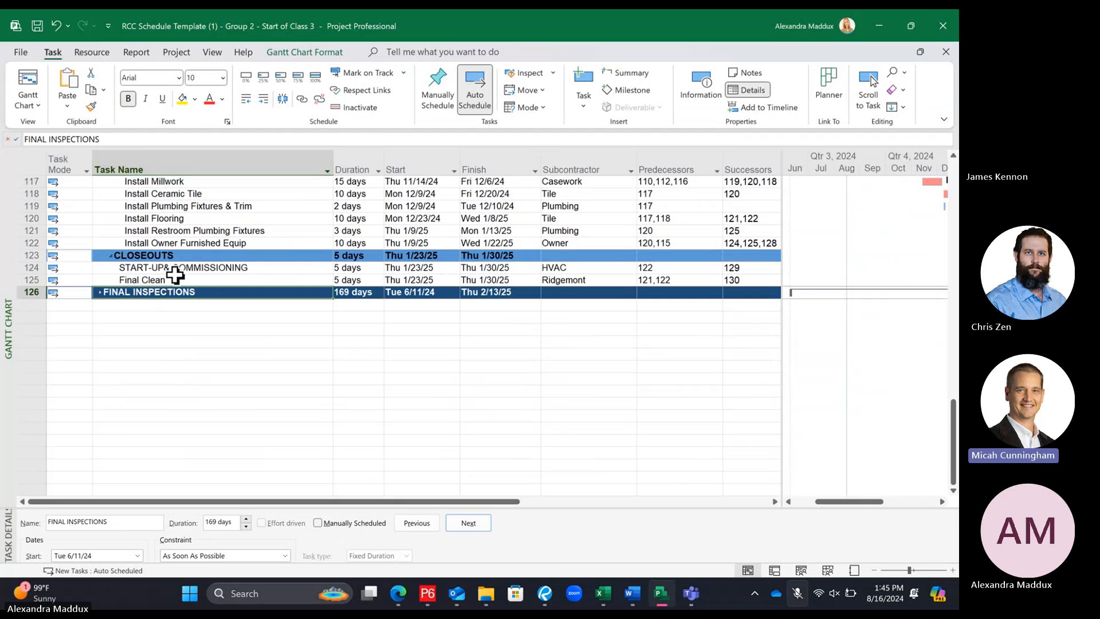
click(262, 99)
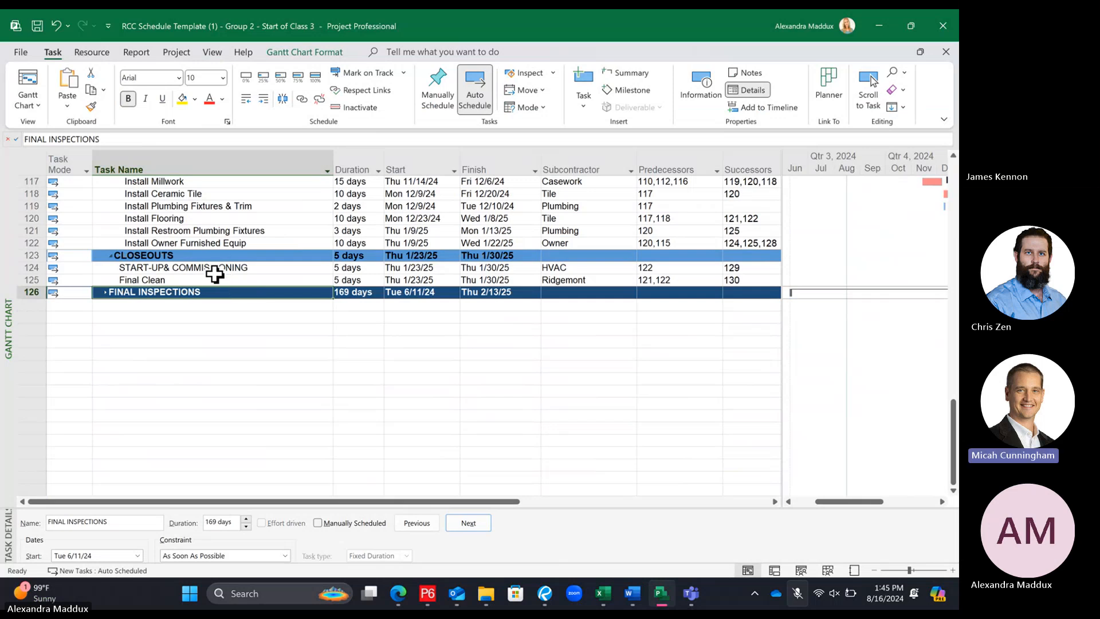
click(245, 99)
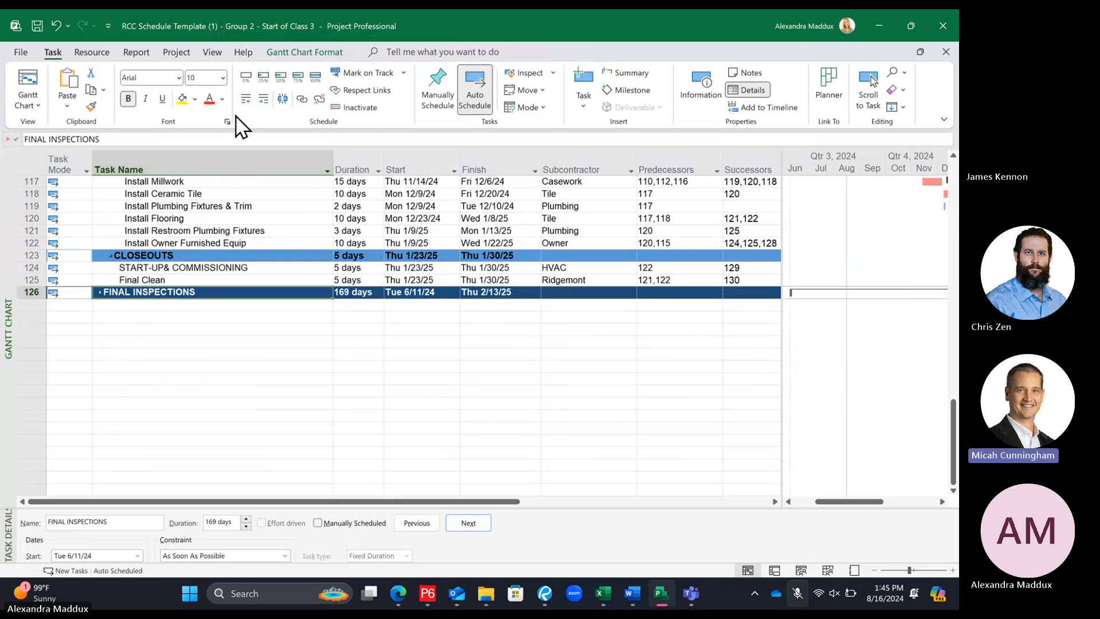
click(263, 99)
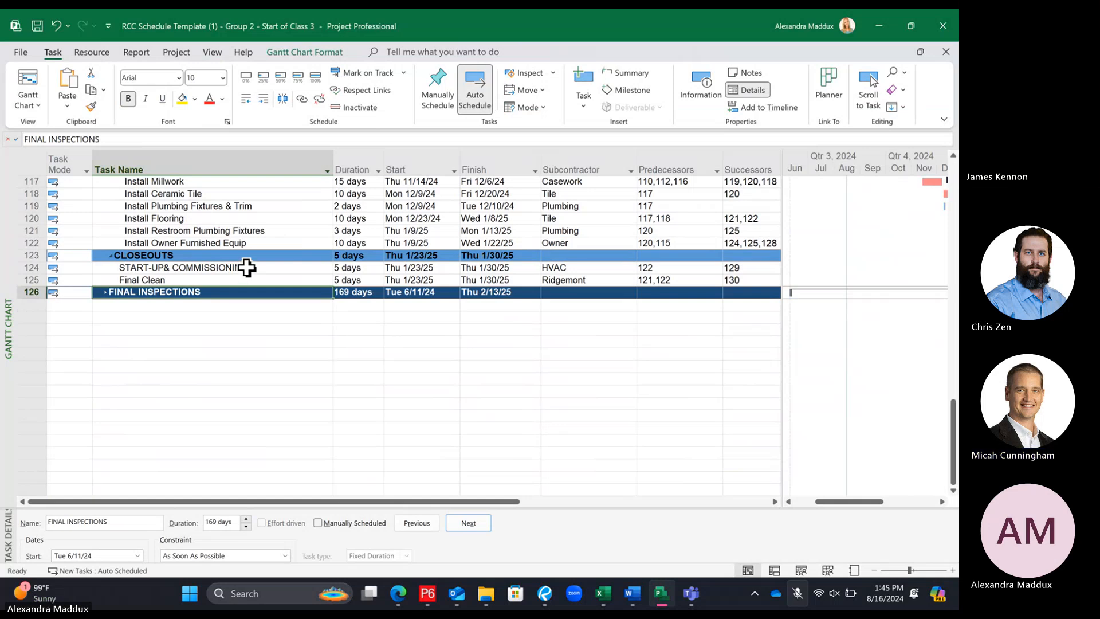
scroll(247, 267, up, 18)
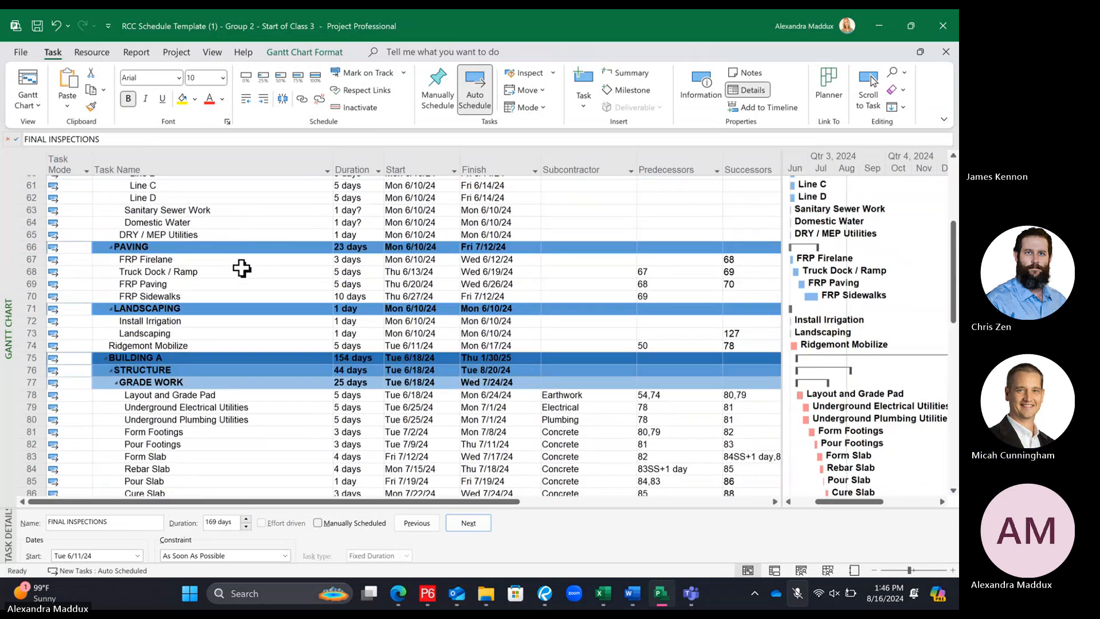
scroll(242, 268, up, 5)
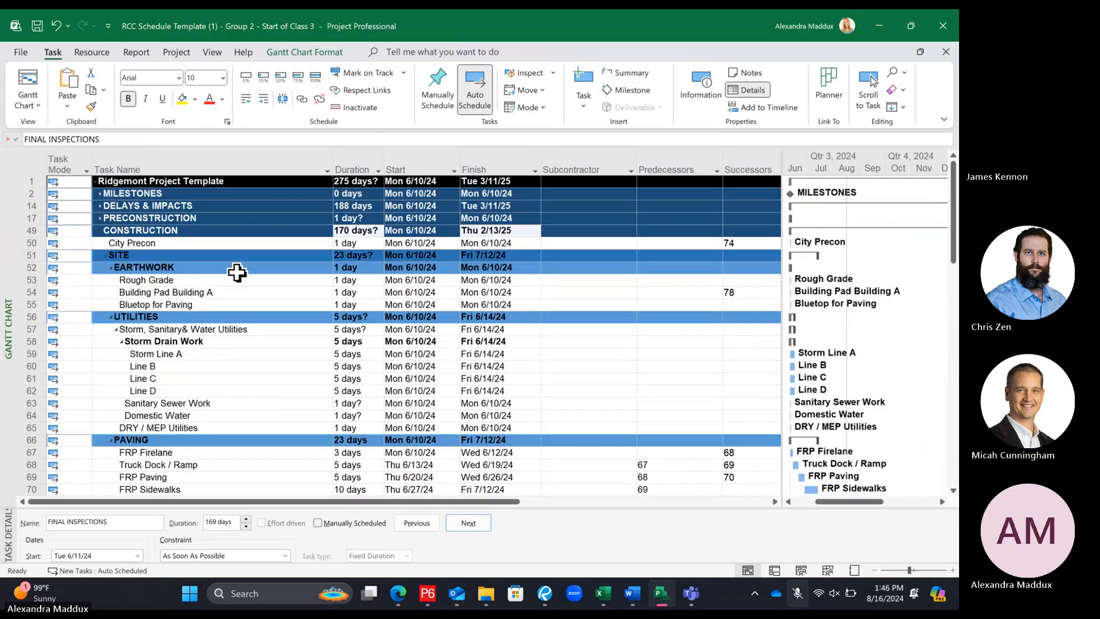
Collapse the schedule's outline so that it shows tasks down to Level 2
click(212, 53)
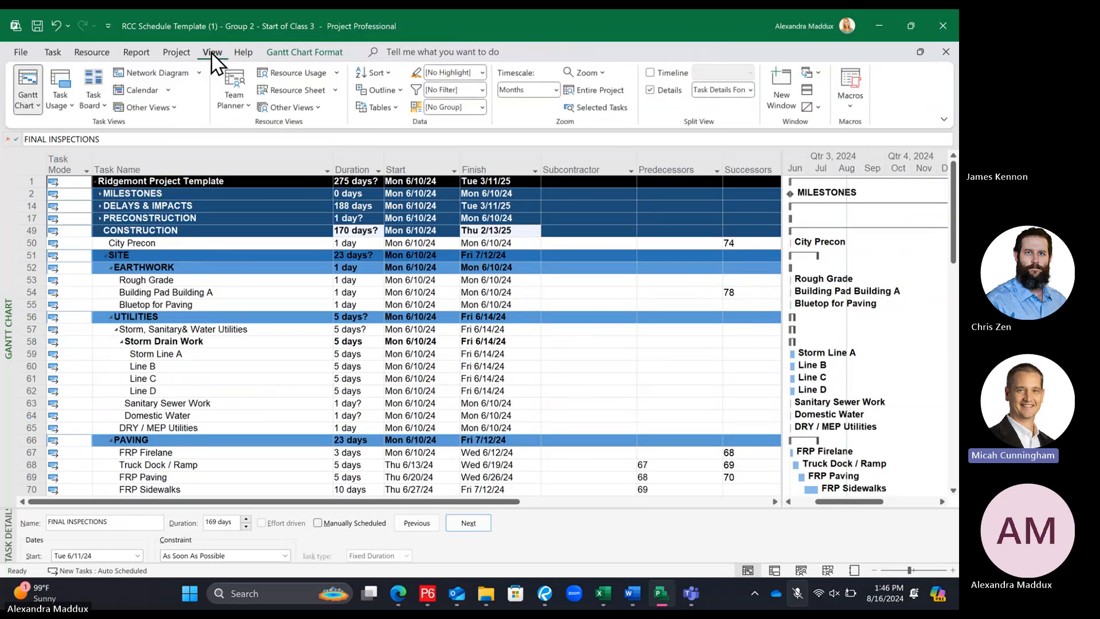
click(380, 91)
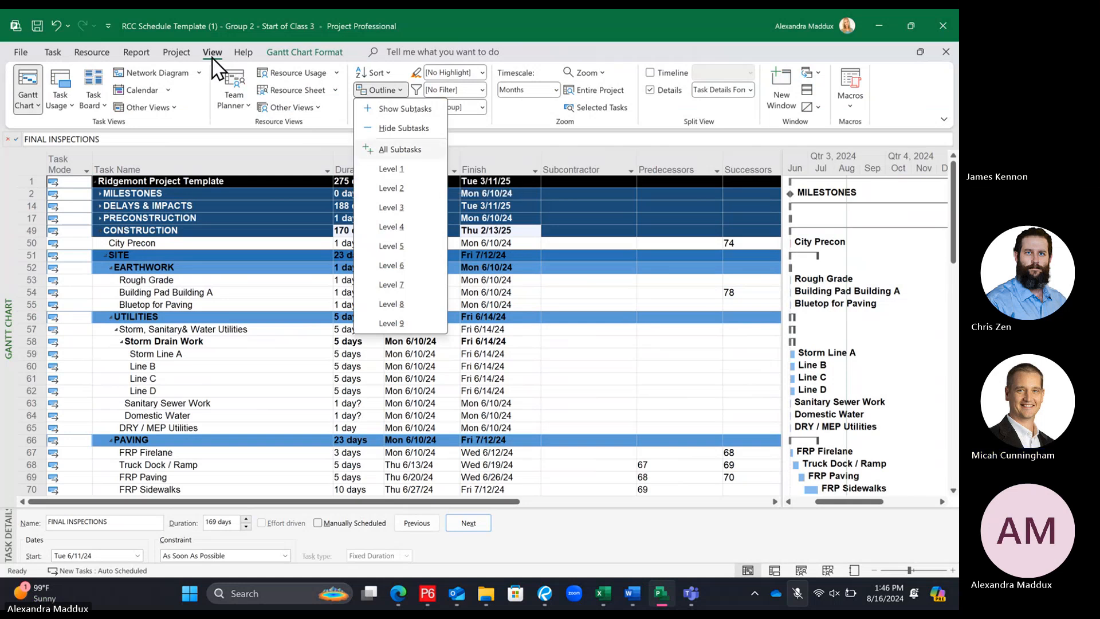
click(382, 94)
click(382, 93)
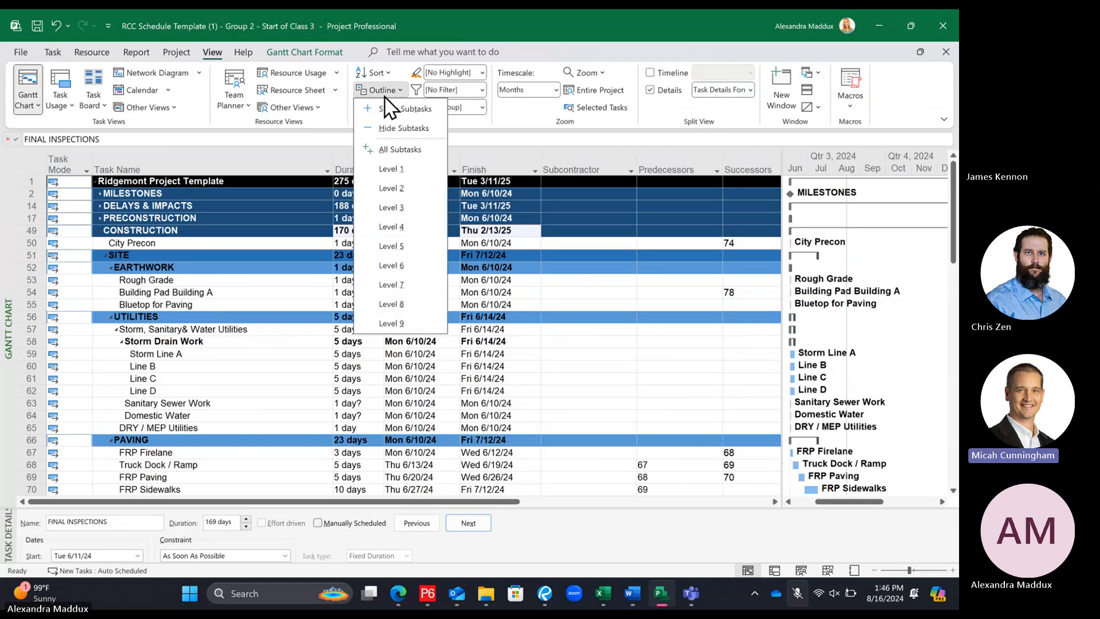
click(398, 189)
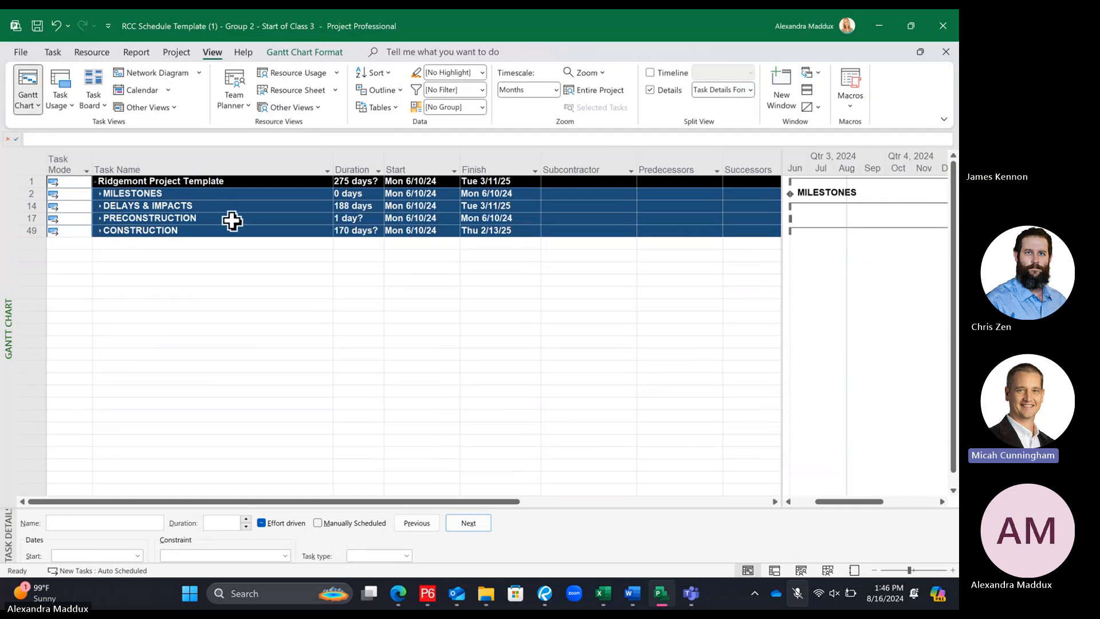
click(216, 193)
click(214, 203)
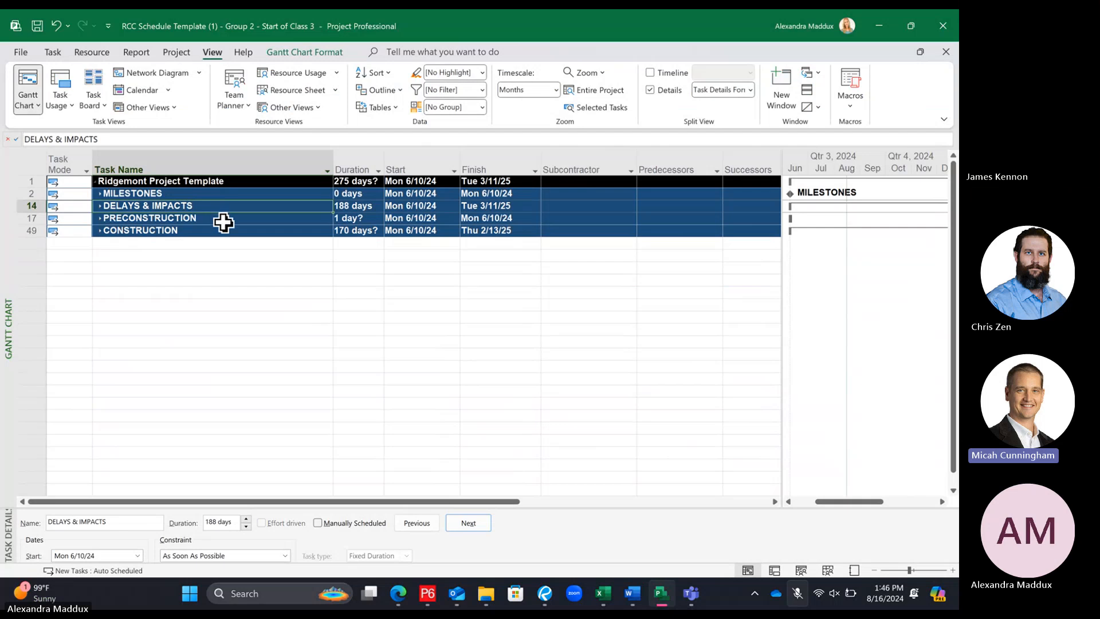
click(225, 220)
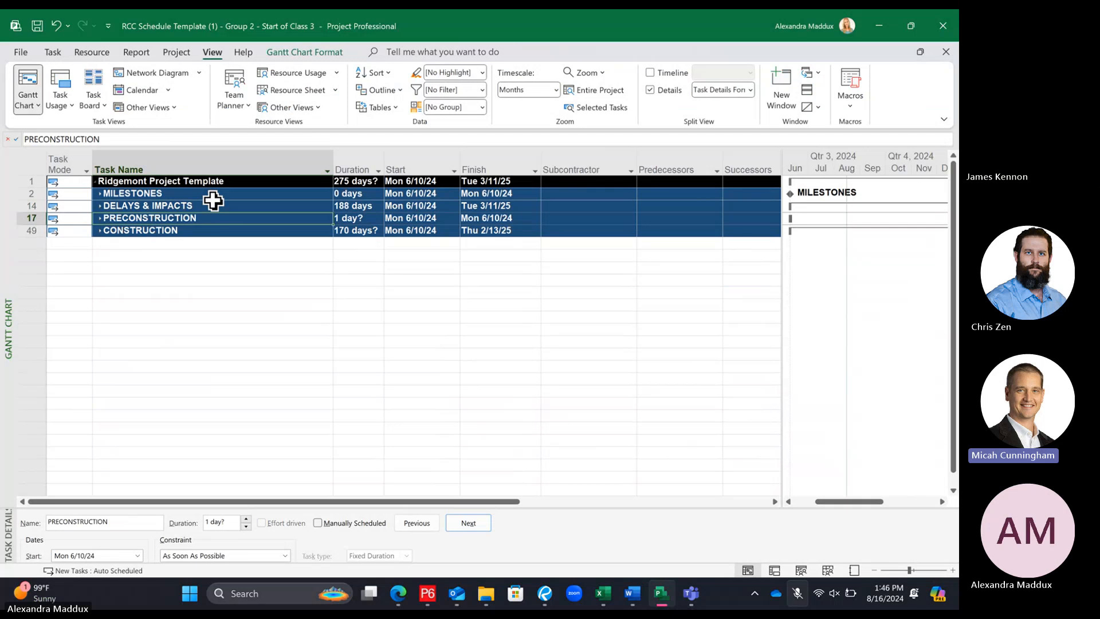
click(213, 195)
click(215, 218)
click(204, 195)
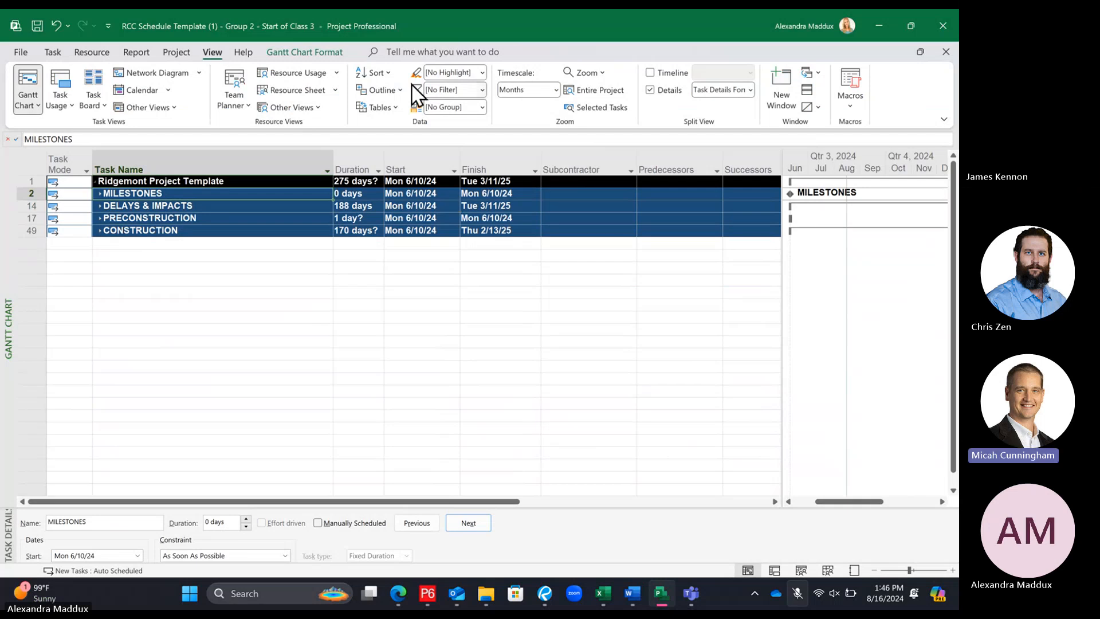
Expand the schedule's outline to Level 3
click(390, 90)
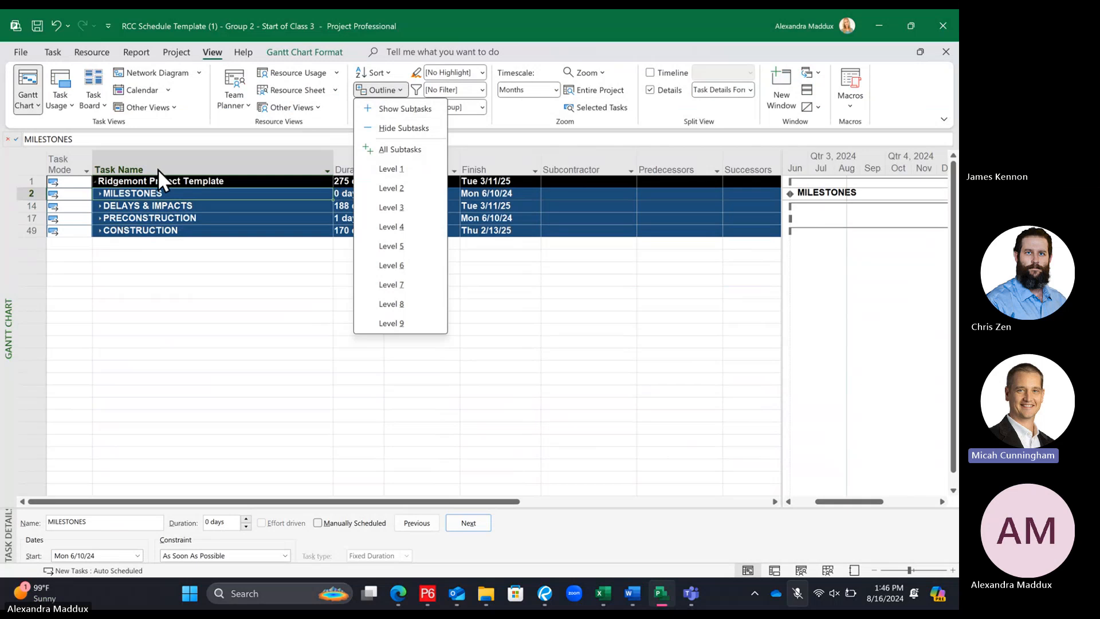
click(397, 208)
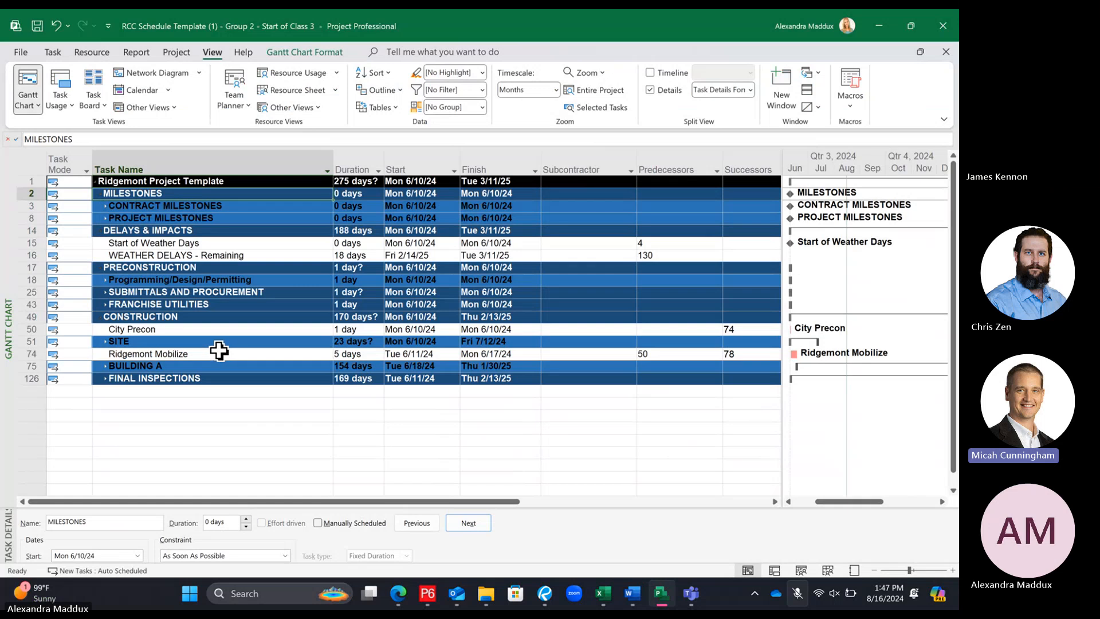
Move the Ridgemont Mobilize task above SITE so that it directly follows City Precon under CONSTRUCTION
click(22, 354)
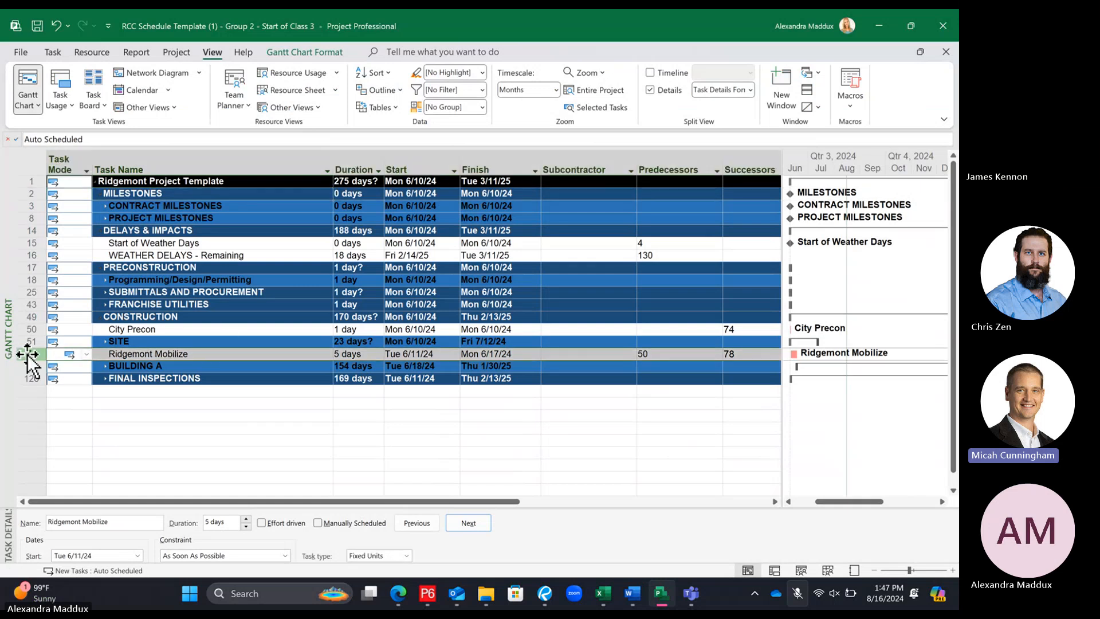
drag(31, 352, 33, 344)
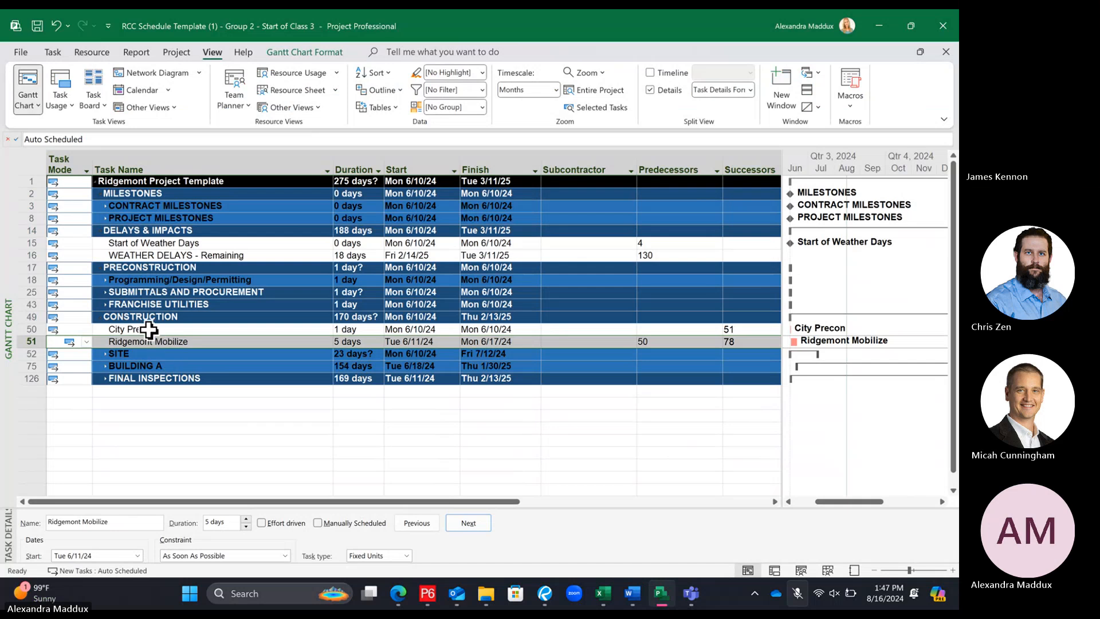
click(140, 353)
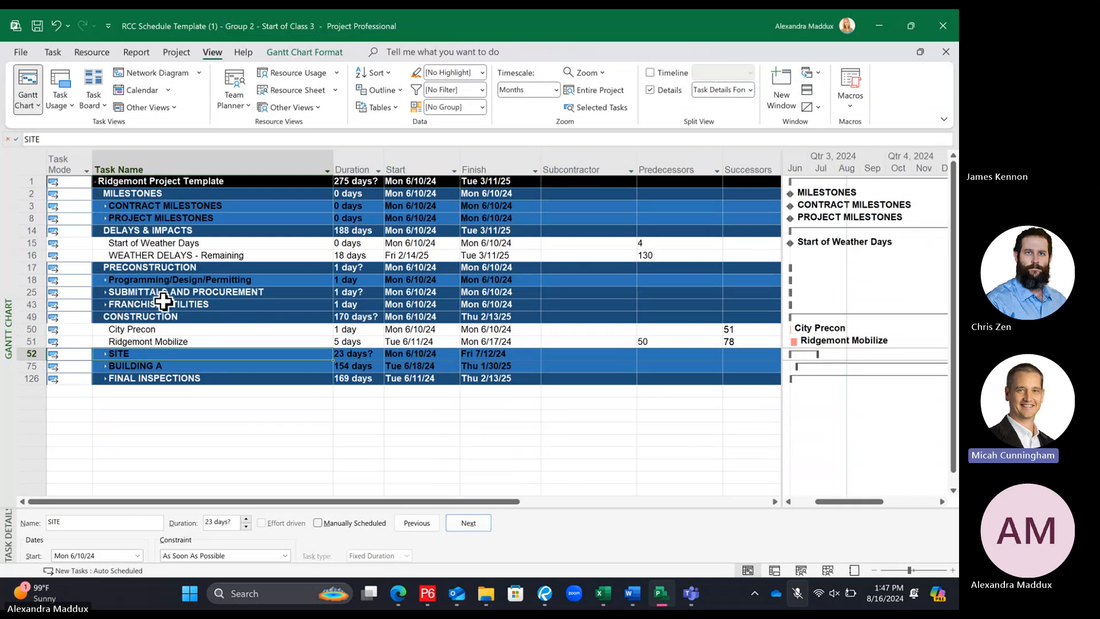
Copy the row formatting of Programming/Design/Permitting to the SUBMITTALS AND PROCUREMENT and FRANCHISE UTILITIES rows
drag(138, 291, 136, 305)
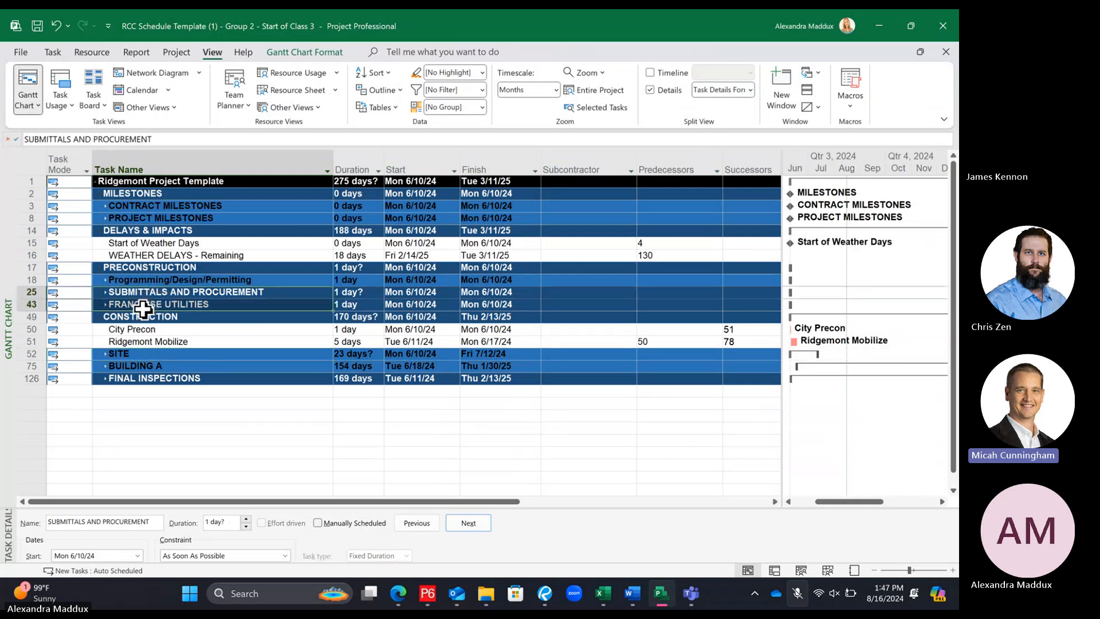
click(135, 378)
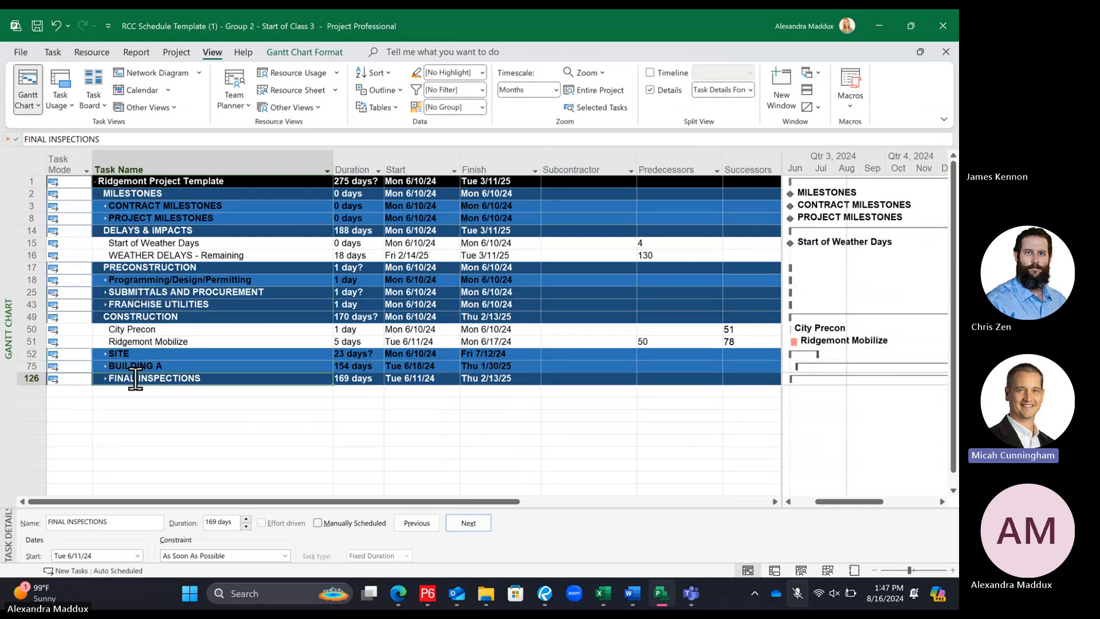
click(142, 297)
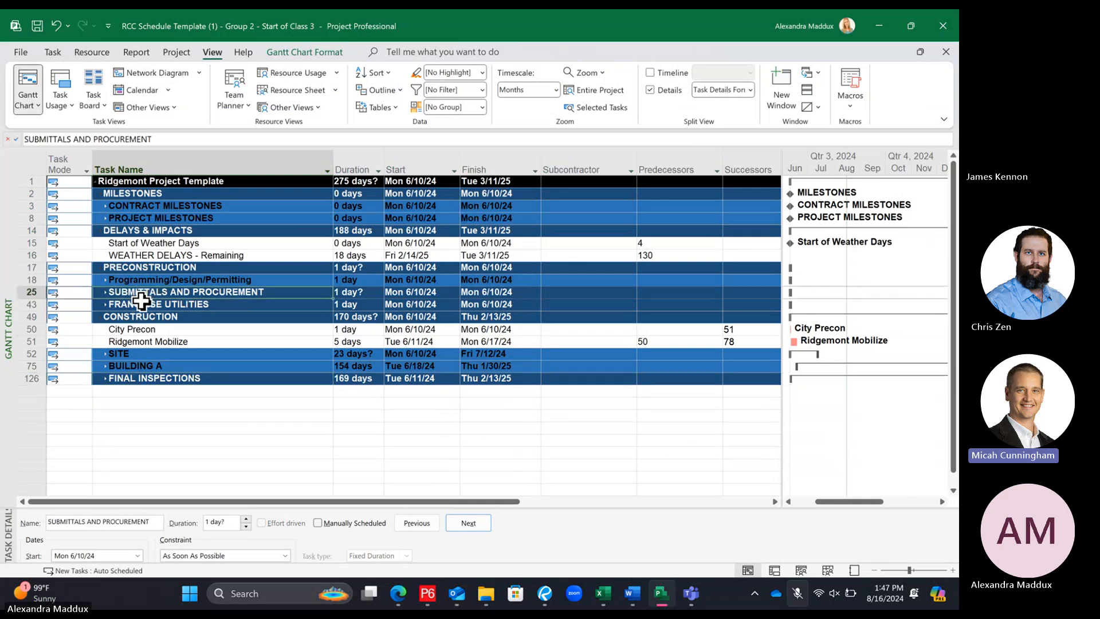
drag(141, 298, 142, 305)
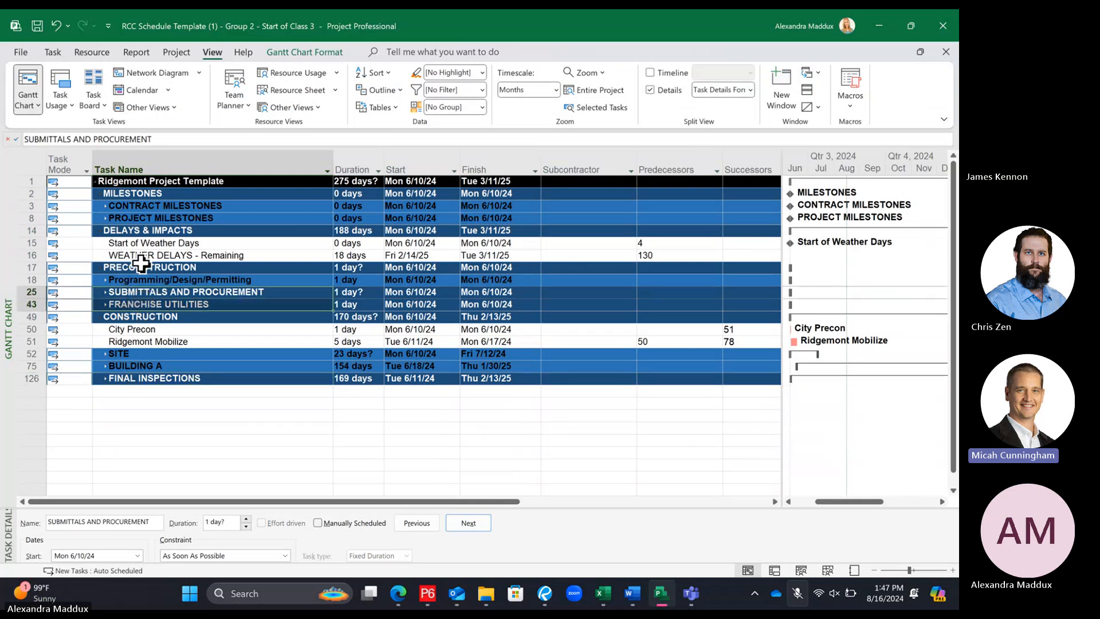
click(26, 279)
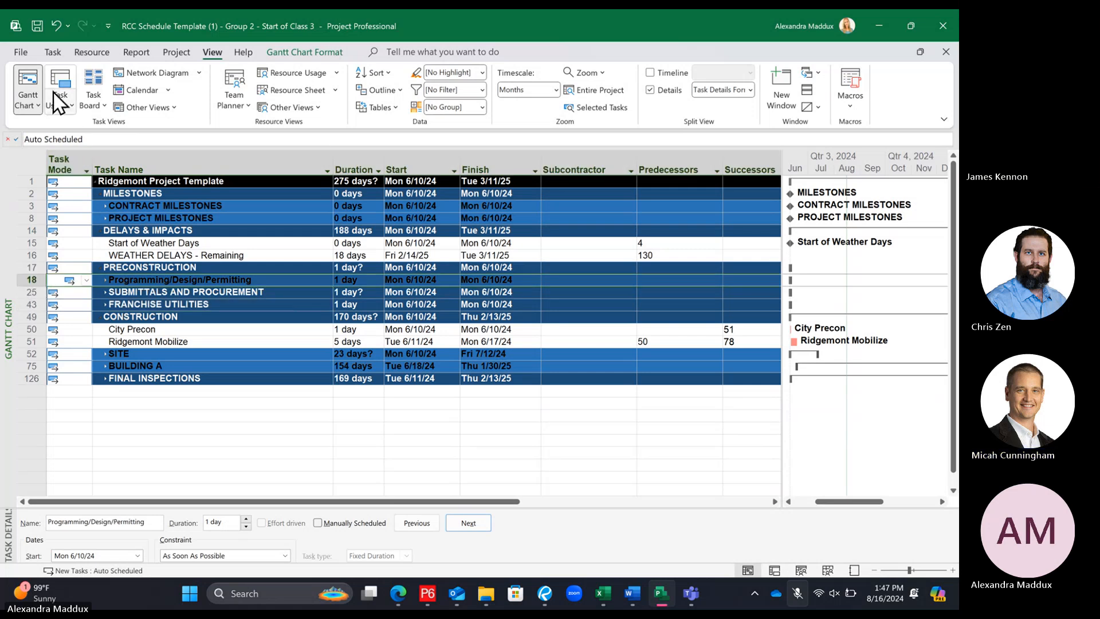
click(53, 52)
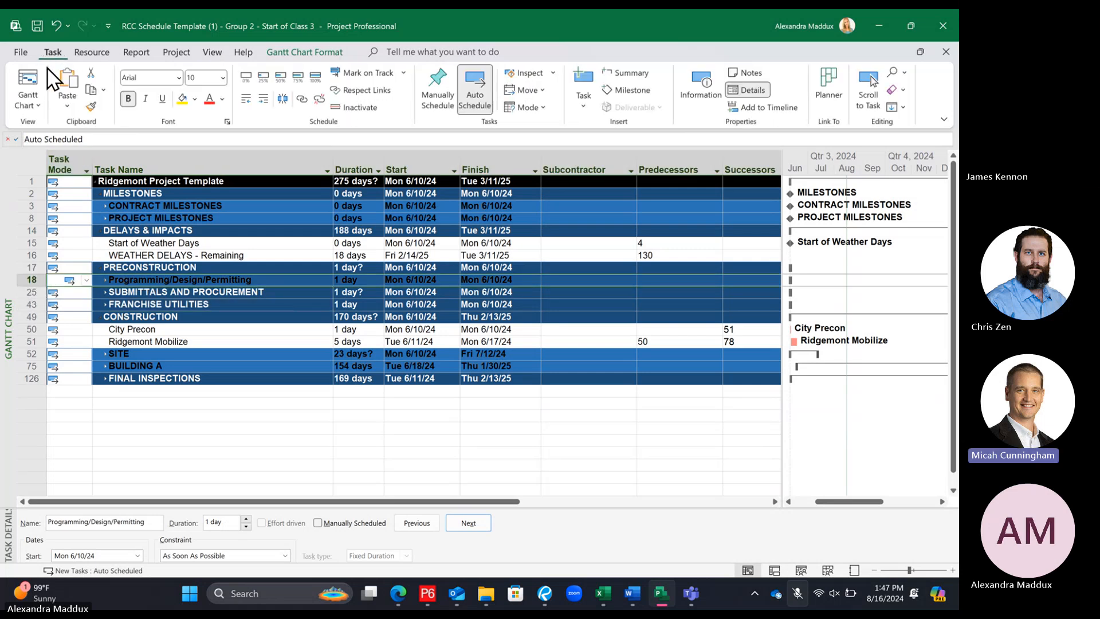
click(91, 107)
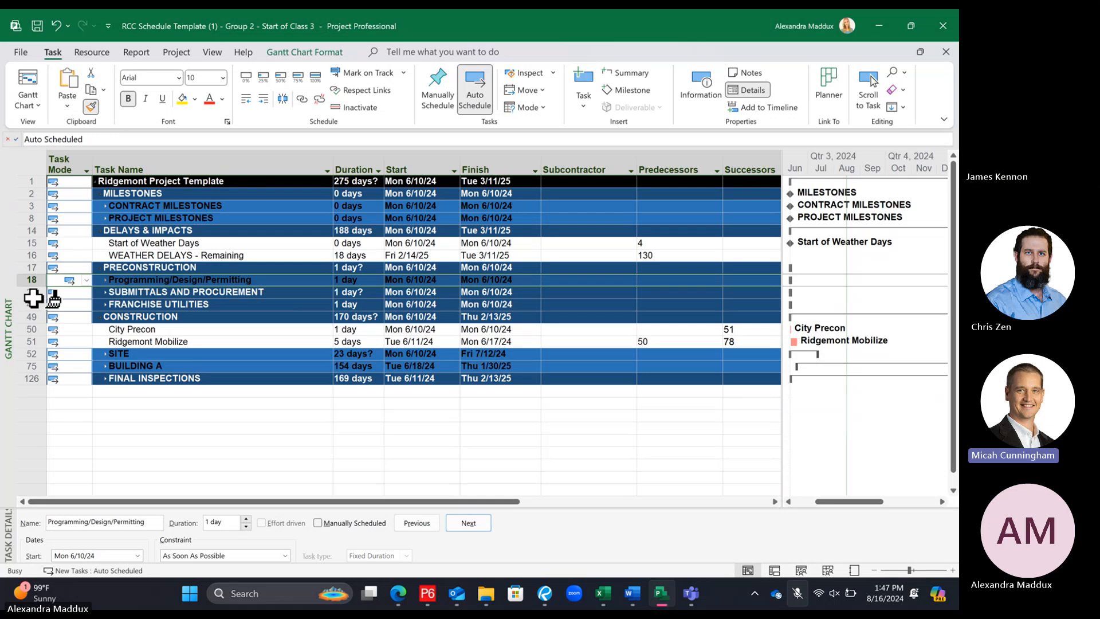
drag(24, 290, 24, 303)
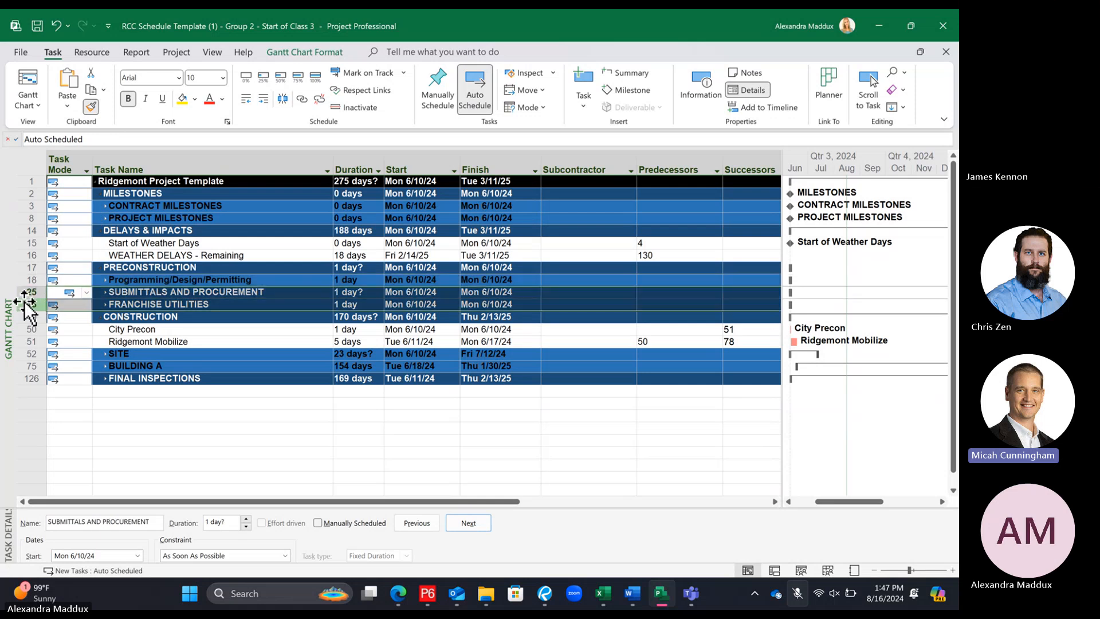
click(192, 331)
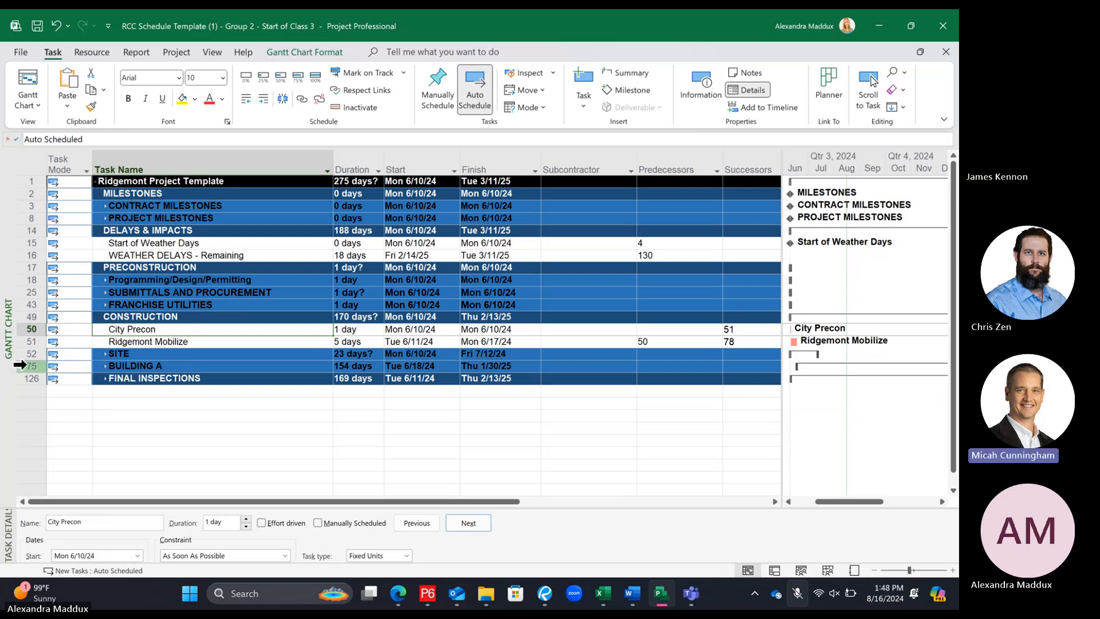
Copy the row formatting of BUILDING A to the FINAL INSPECTIONS row
click(20, 364)
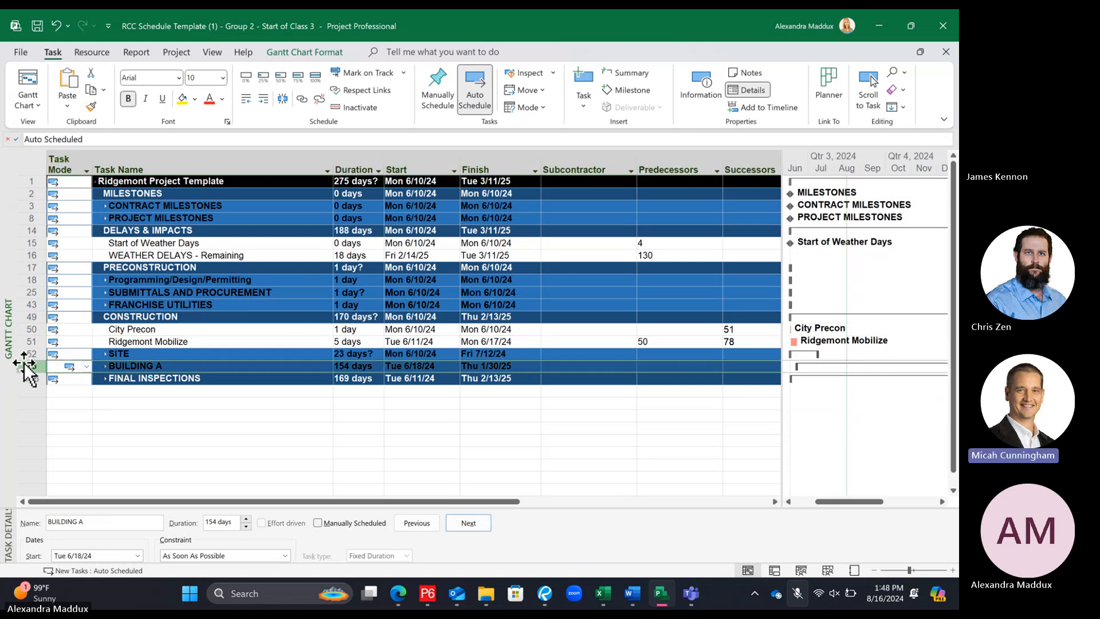
click(91, 106)
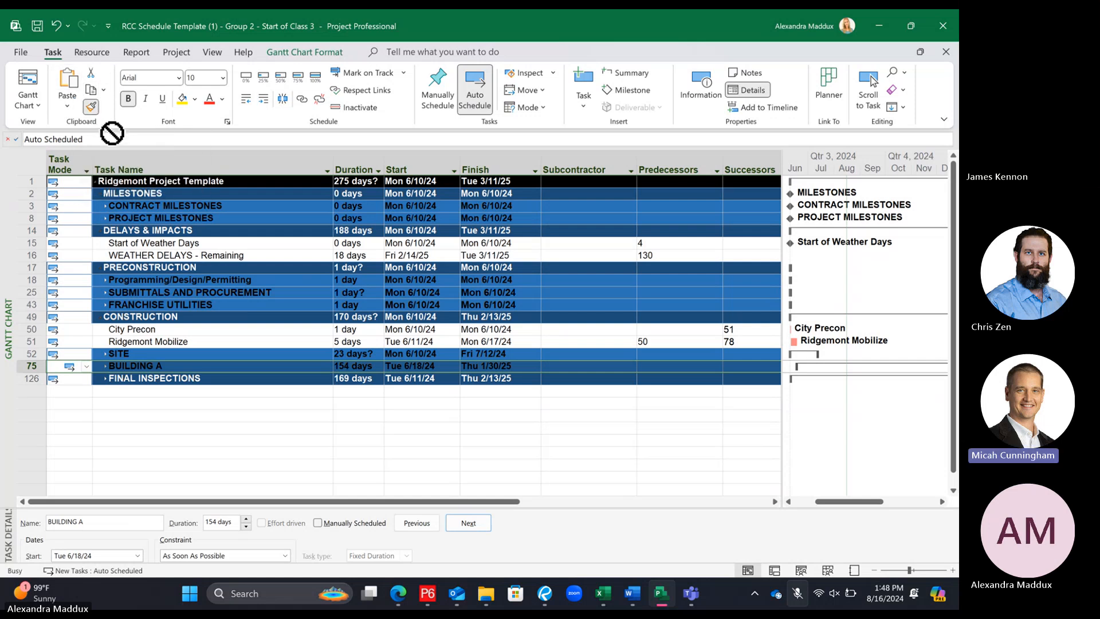
click(31, 378)
click(270, 342)
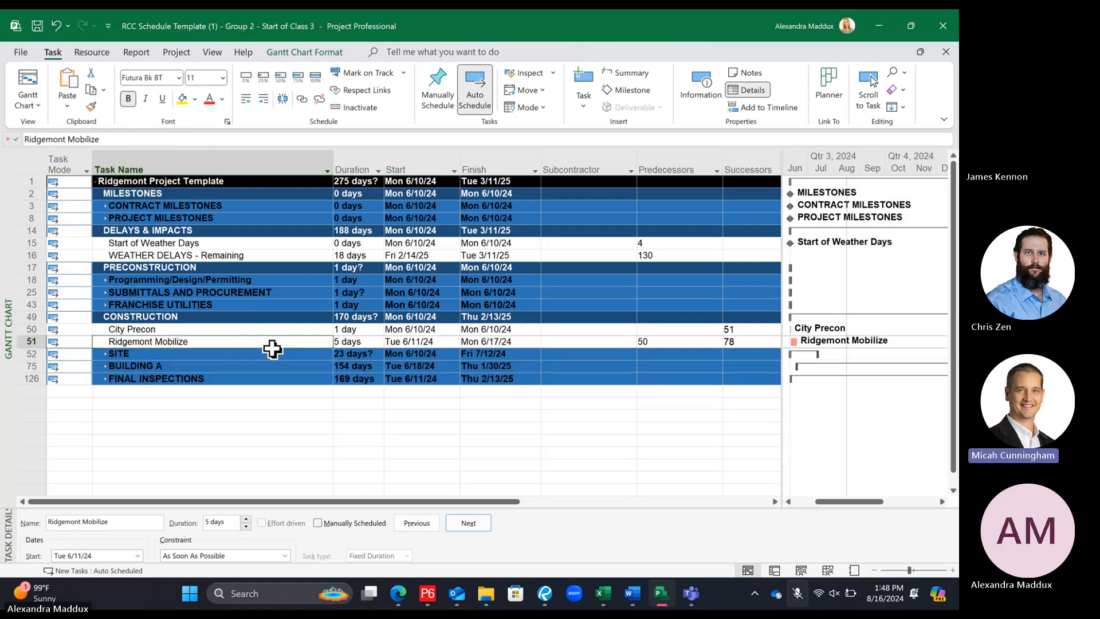
click(278, 363)
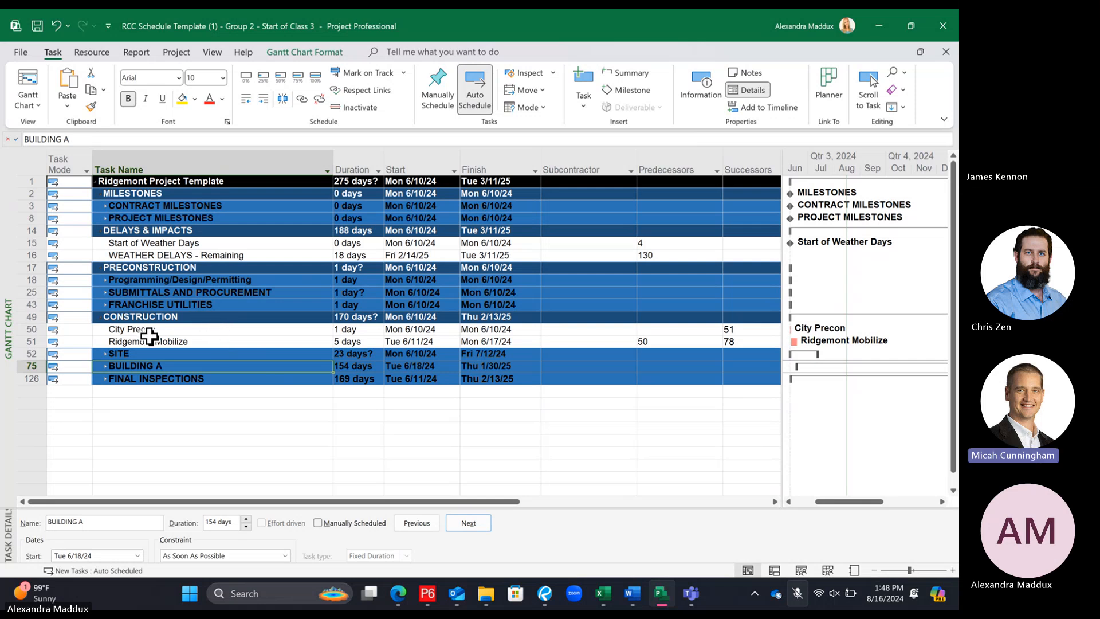
Try inserting a summary task over City Precon and Ridgemont Mobilize, and undo the insertion
click(169, 330)
click(175, 352)
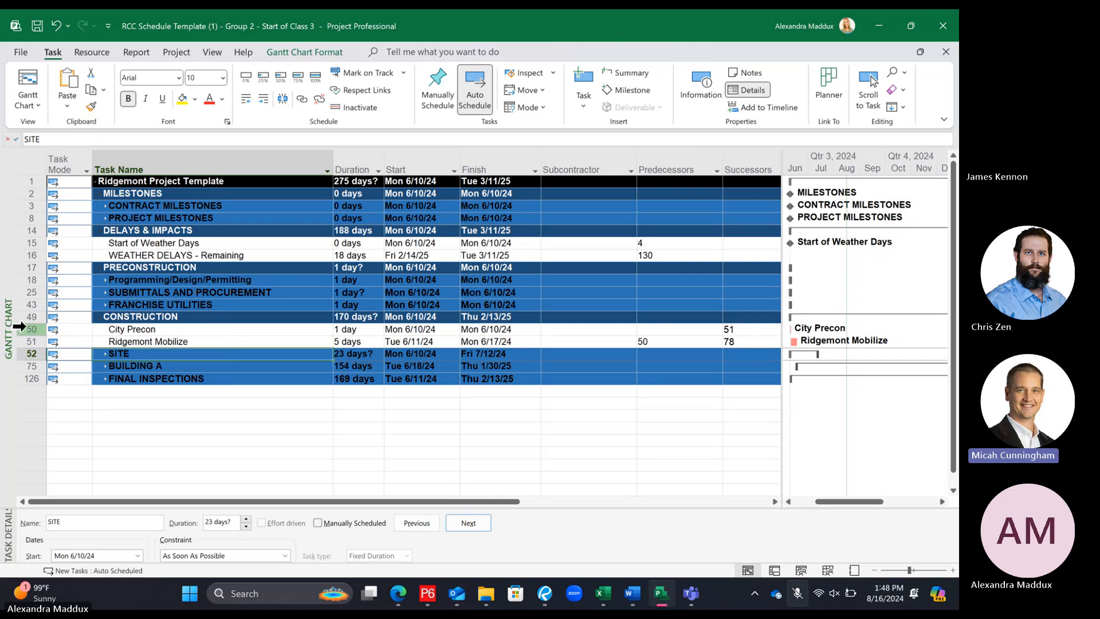
drag(20, 326, 20, 338)
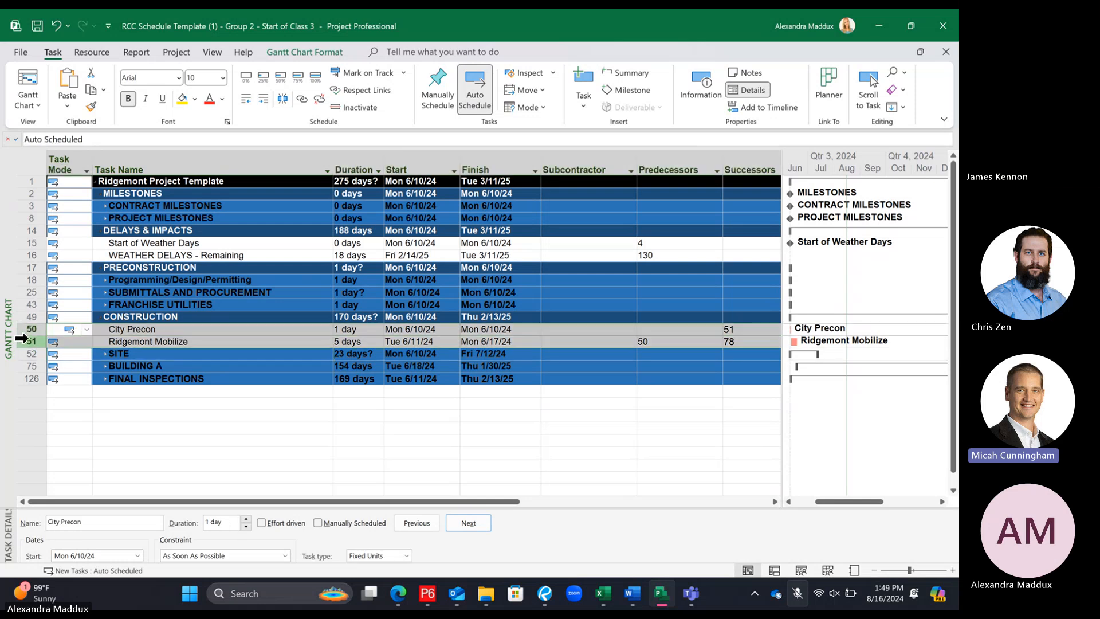
click(176, 377)
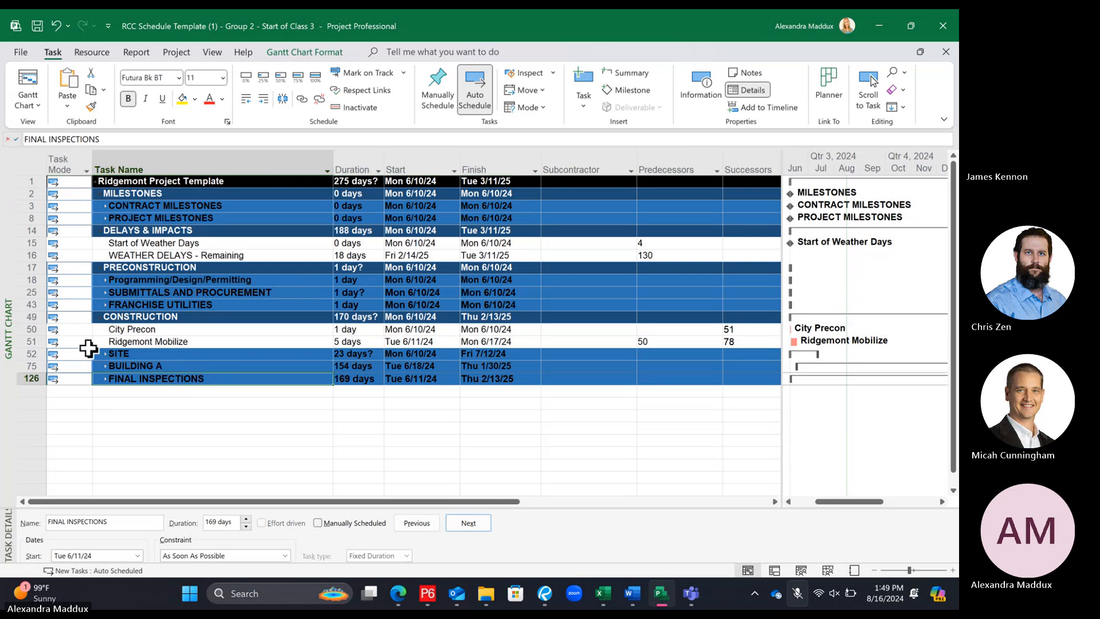
drag(30, 326, 29, 337)
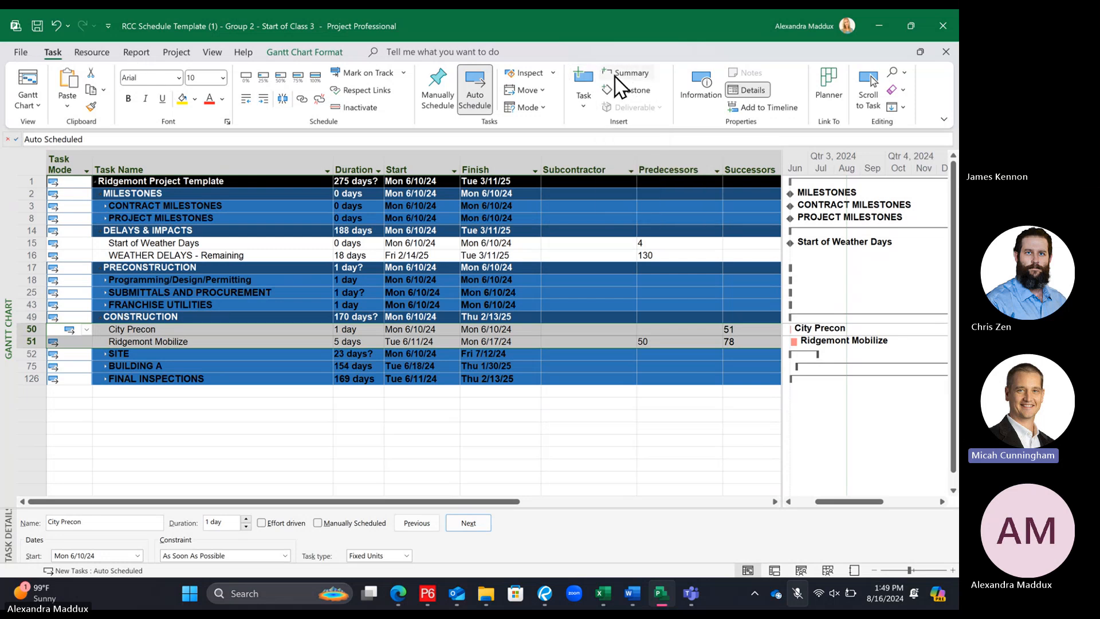
click(239, 378)
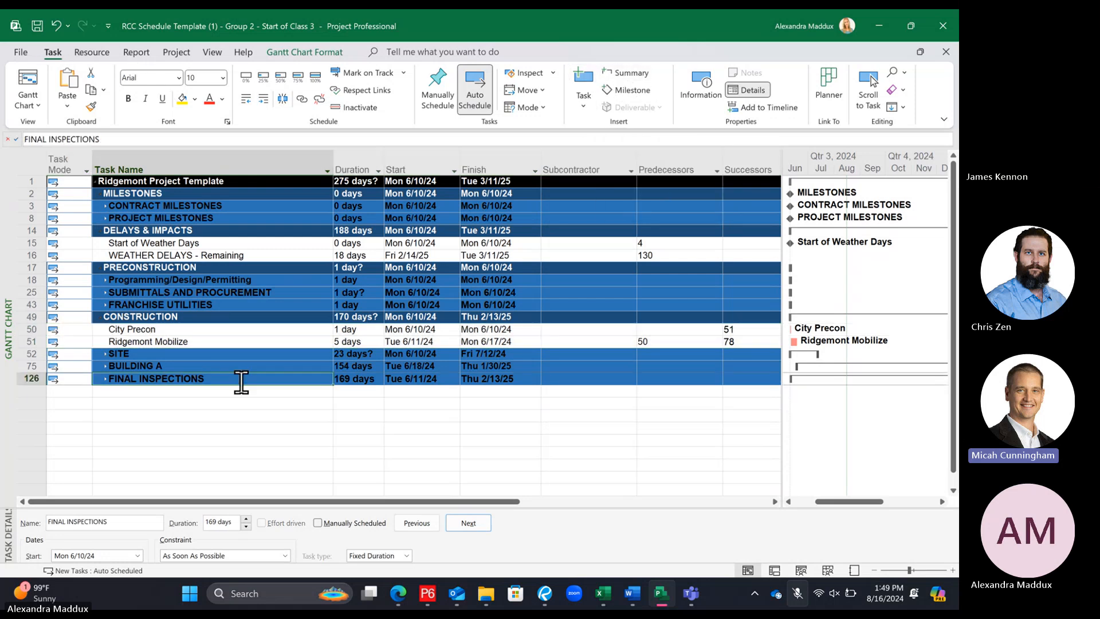
drag(25, 329, 25, 341)
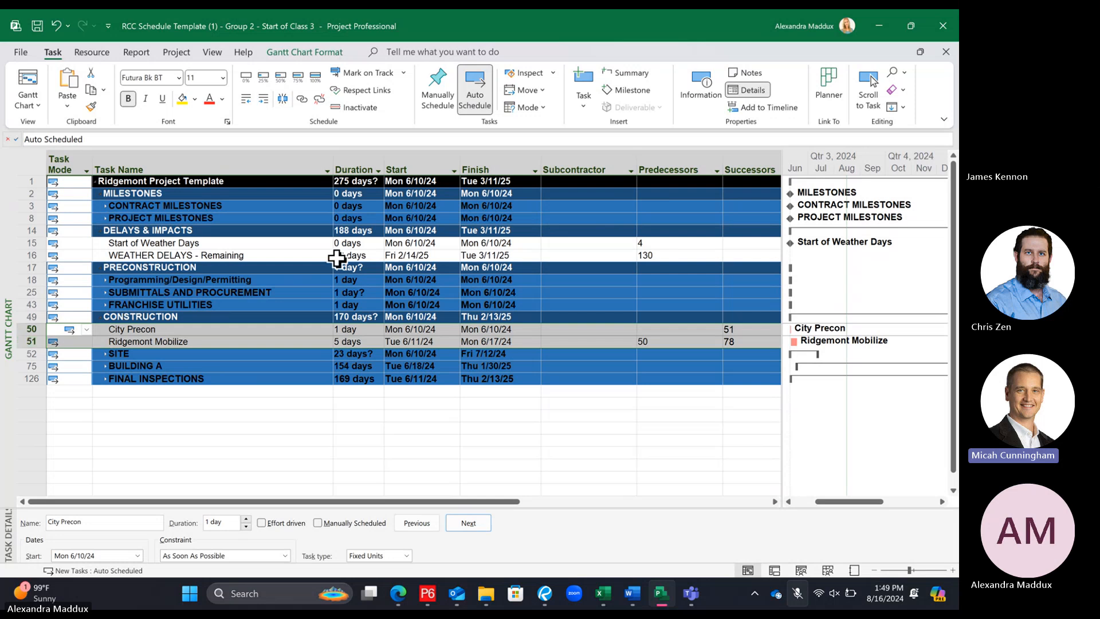
click(626, 83)
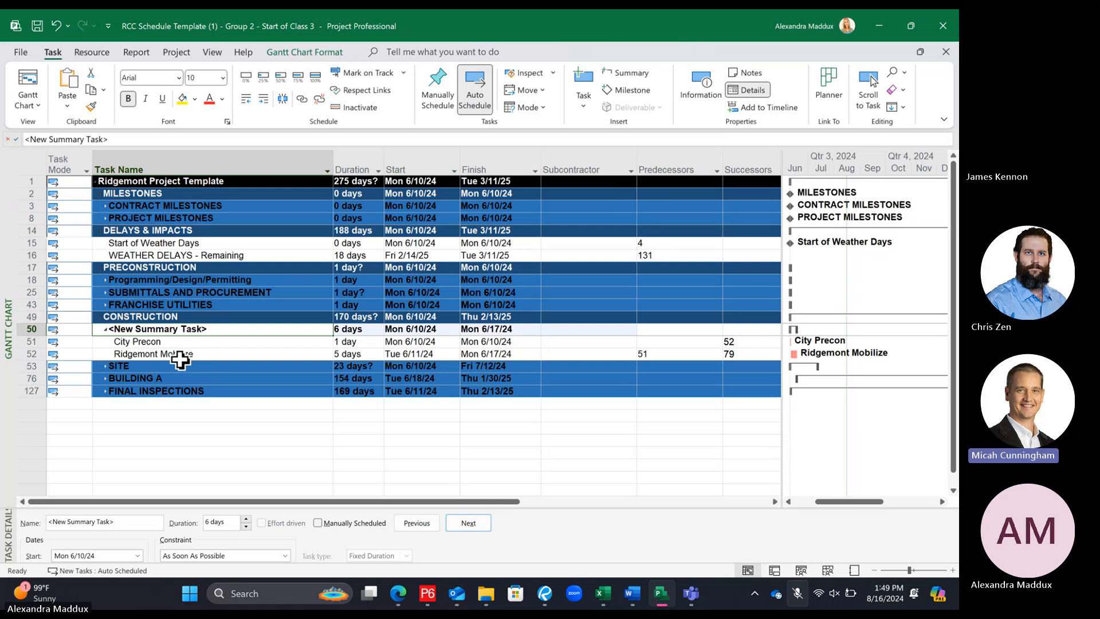
key(ctrl+z)
click(213, 377)
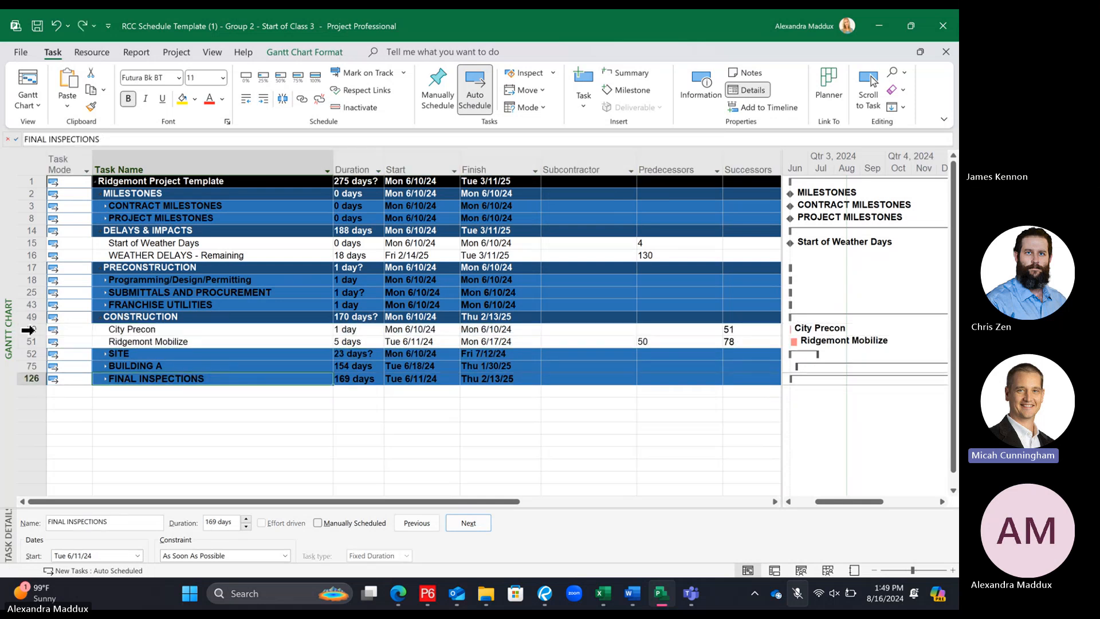
Insert a summary task named Mobilization over the City Precon and Ridgemont Mobilize tasks under CONSTRUCTION
drag(21, 325, 24, 340)
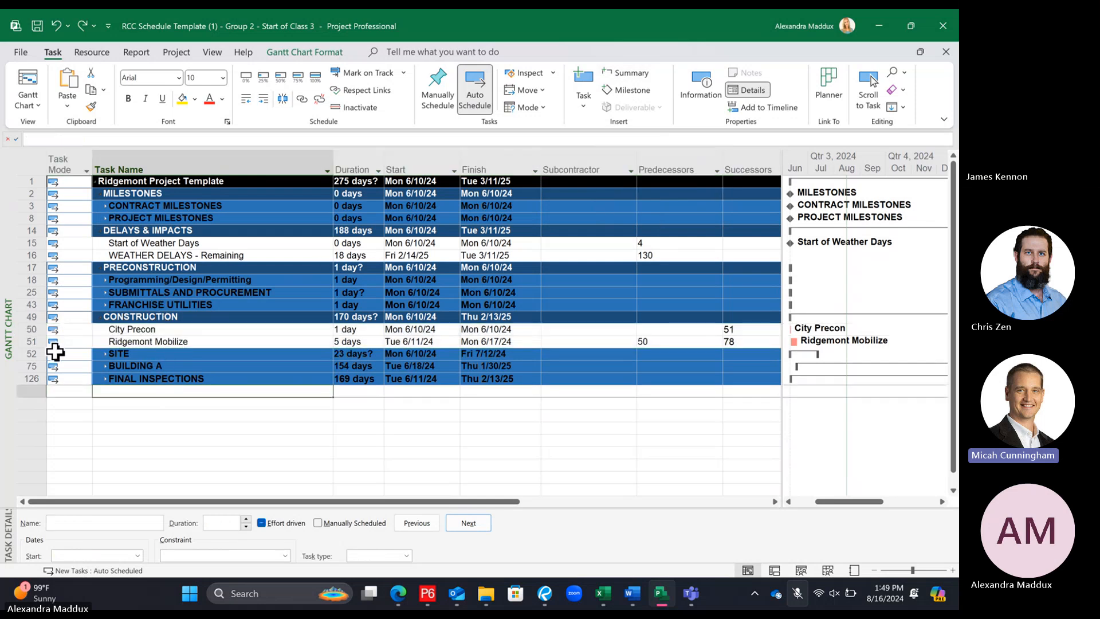
click(625, 72)
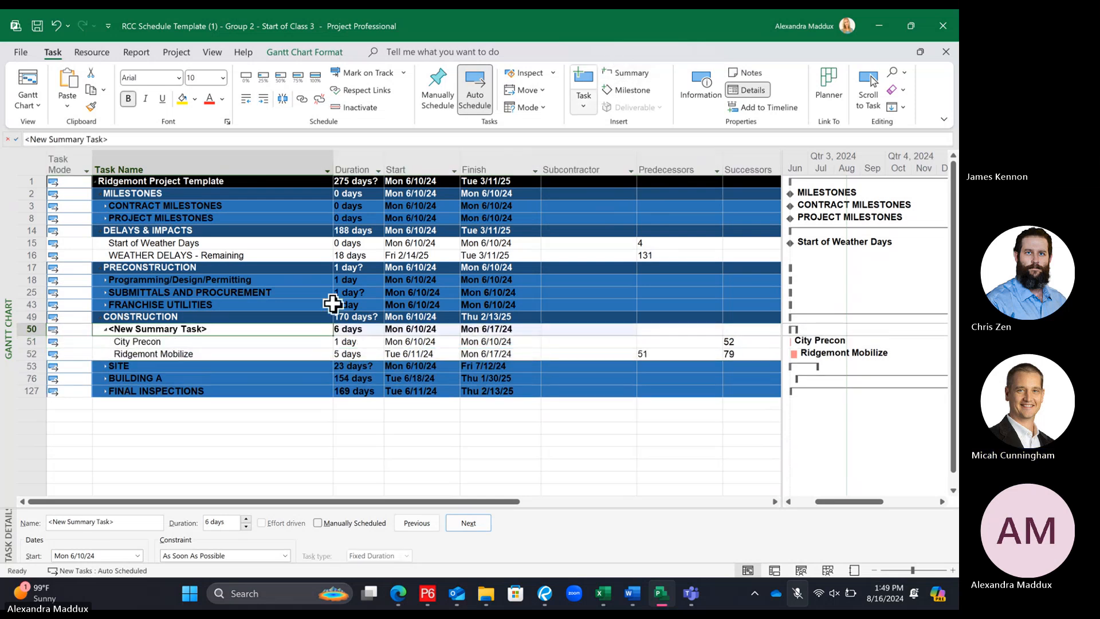
click(223, 342)
click(226, 329)
text(Mobilization)
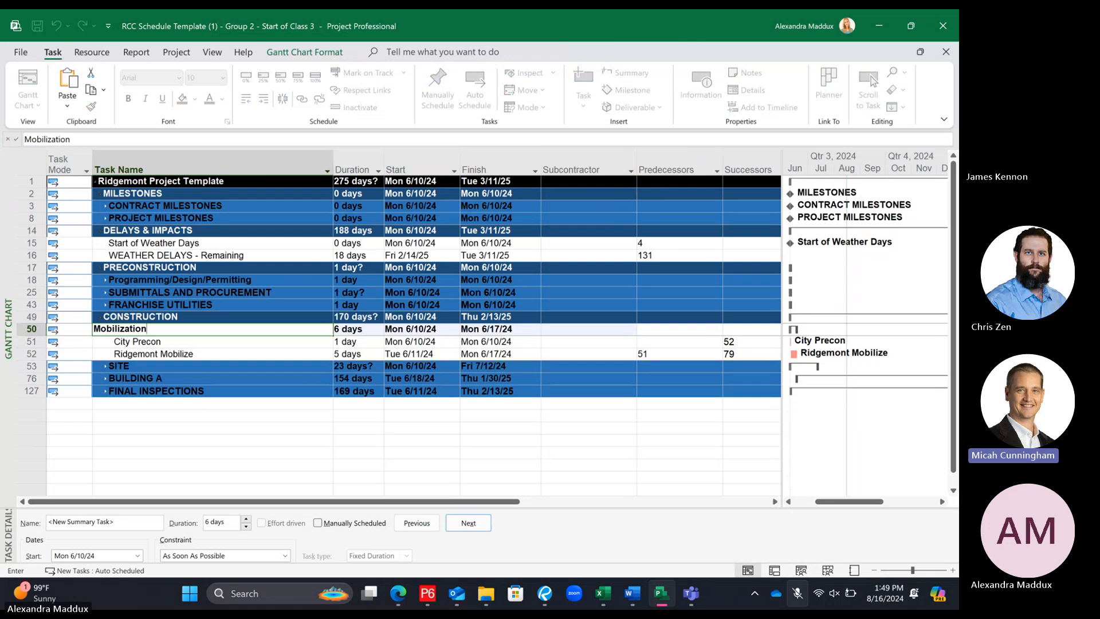
key(Return)
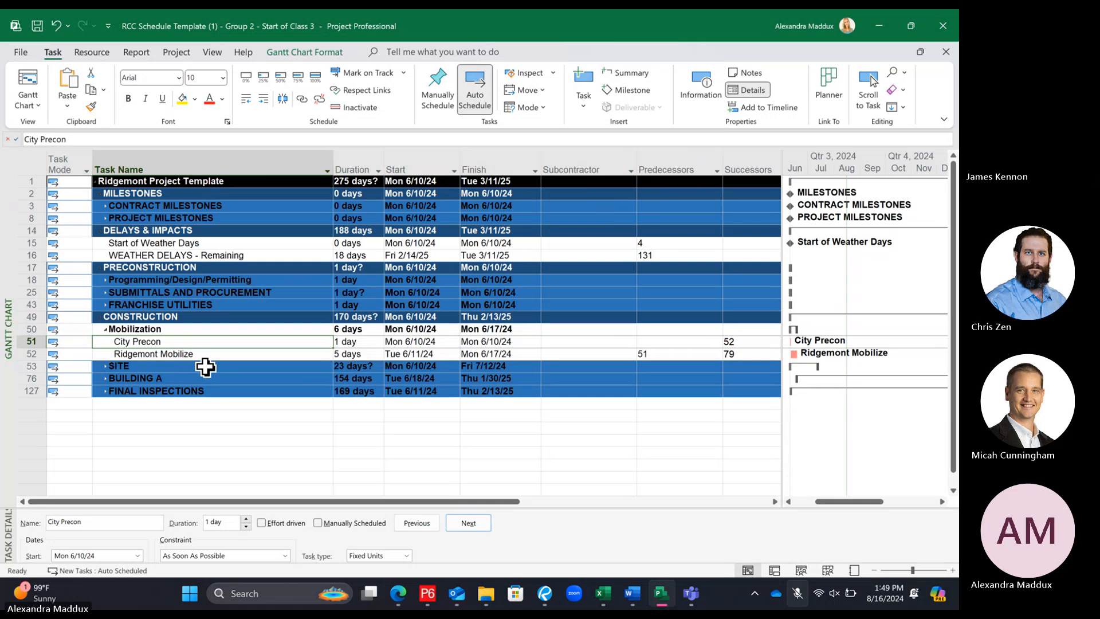
Copy the row formatting of SITE to the Mobilization row and collapse Mobilization's subtasks
click(163, 367)
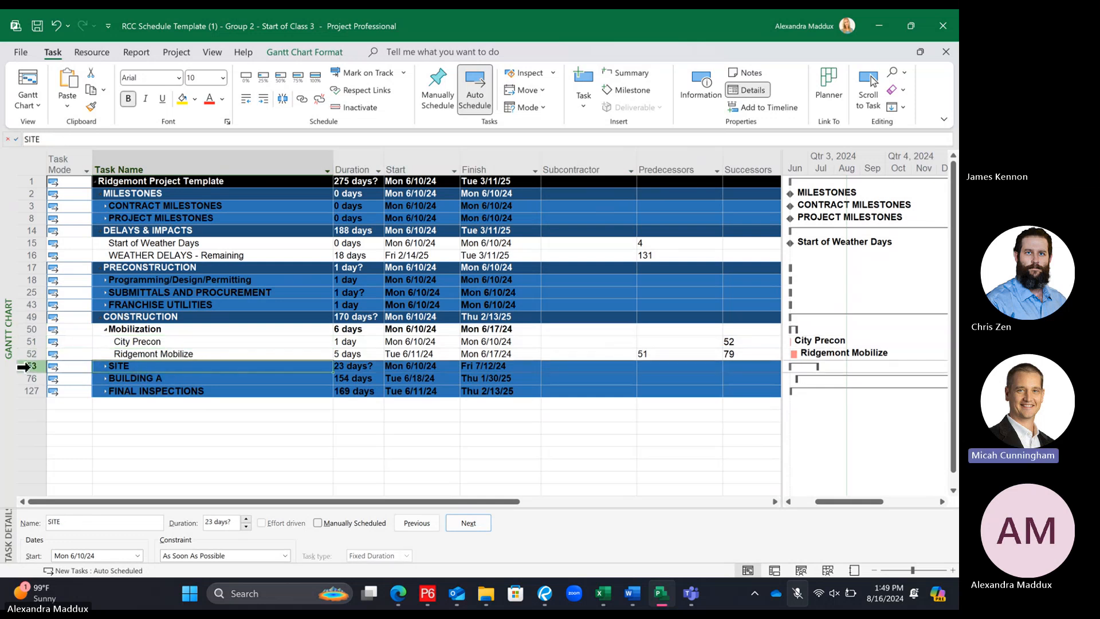
click(24, 367)
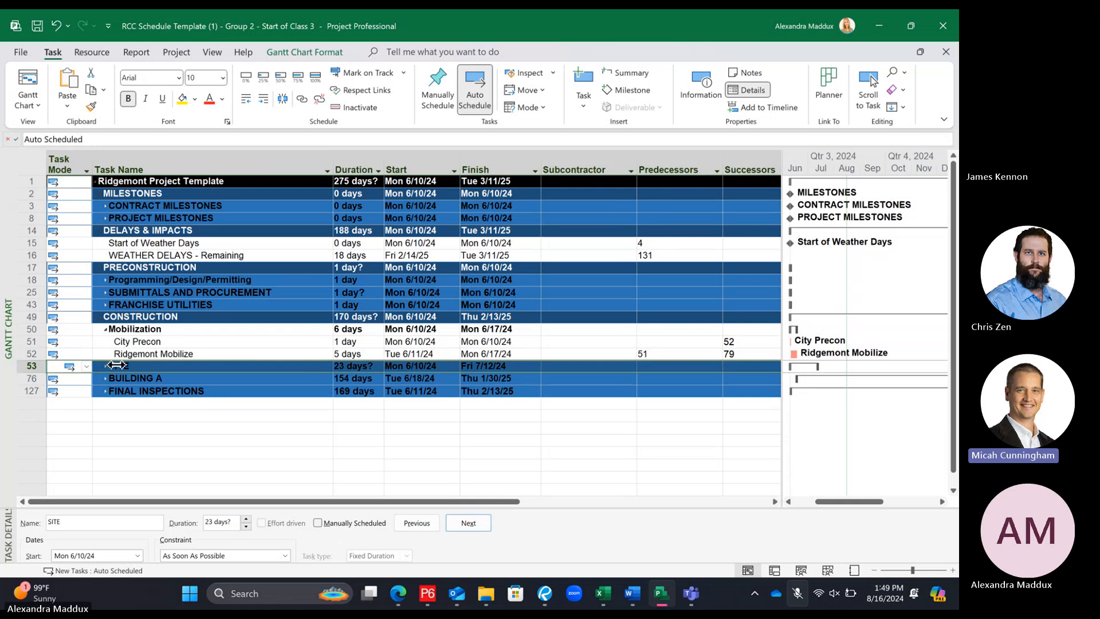
click(93, 110)
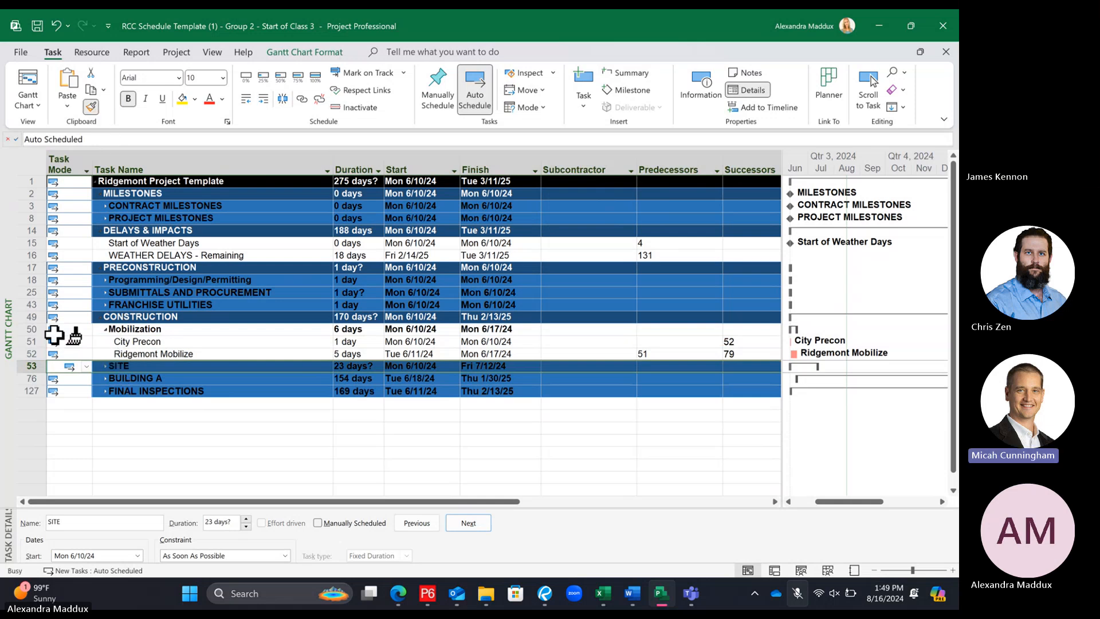
click(26, 328)
click(176, 352)
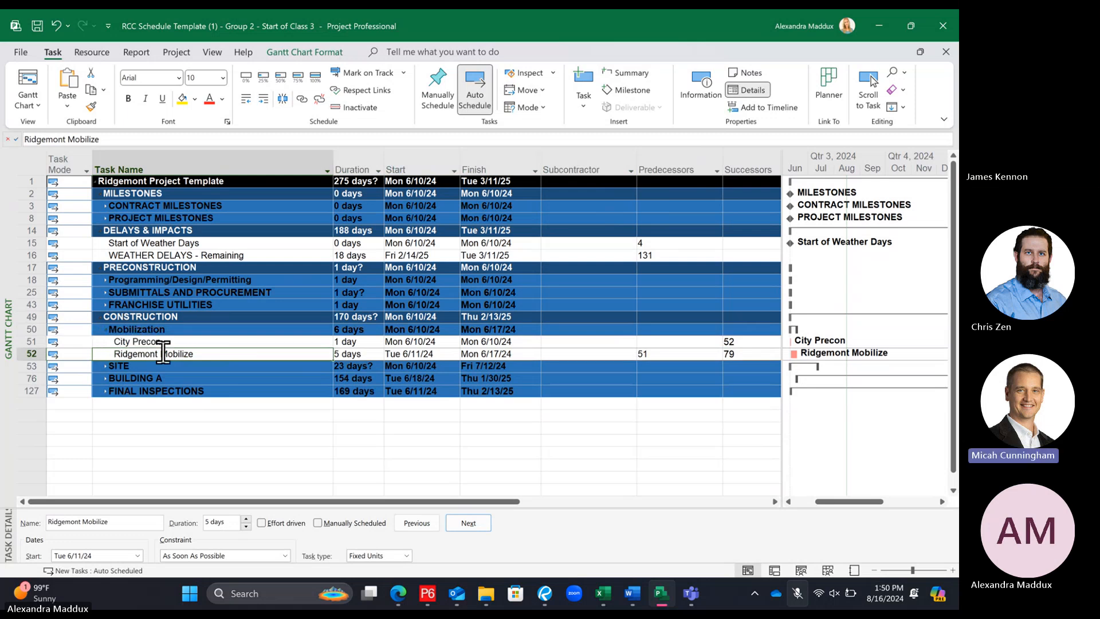
click(166, 343)
click(170, 354)
click(106, 330)
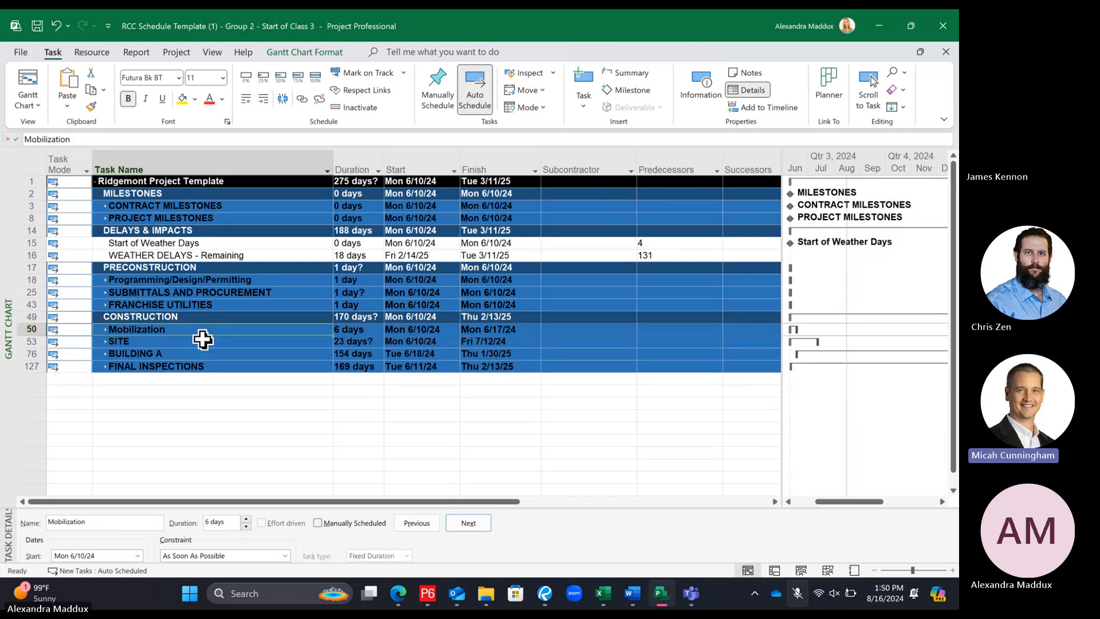
click(442, 332)
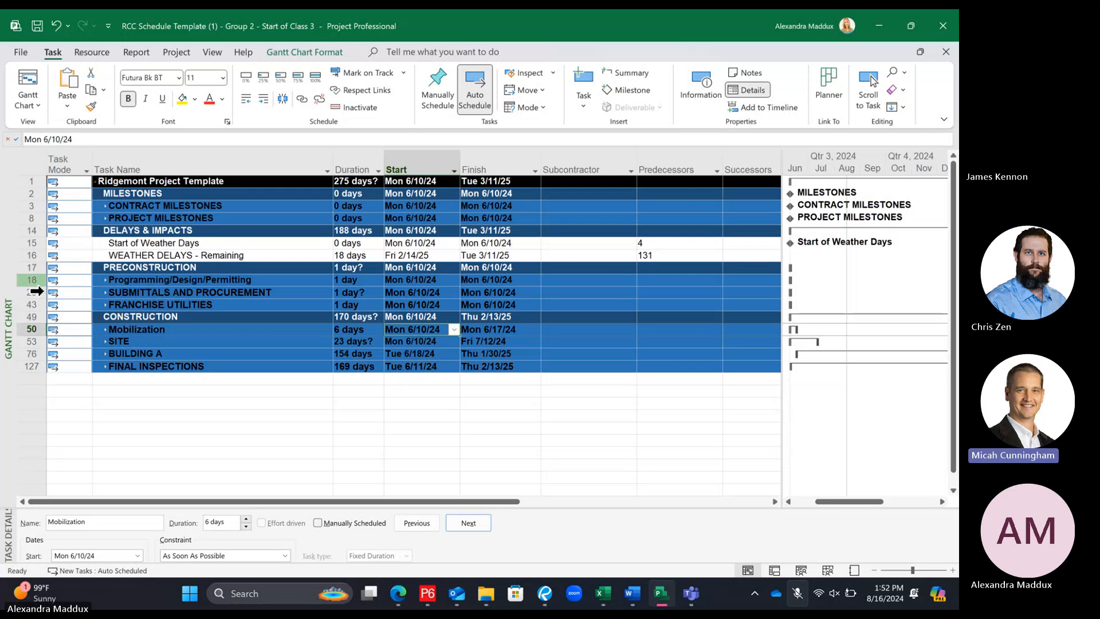
Reapply the row formatting of Programming/Design/Permitting to the SUBMITTALS AND PROCUREMENT and FRANCHISE UTILITIES rows with Format Painter
click(31, 279)
click(90, 107)
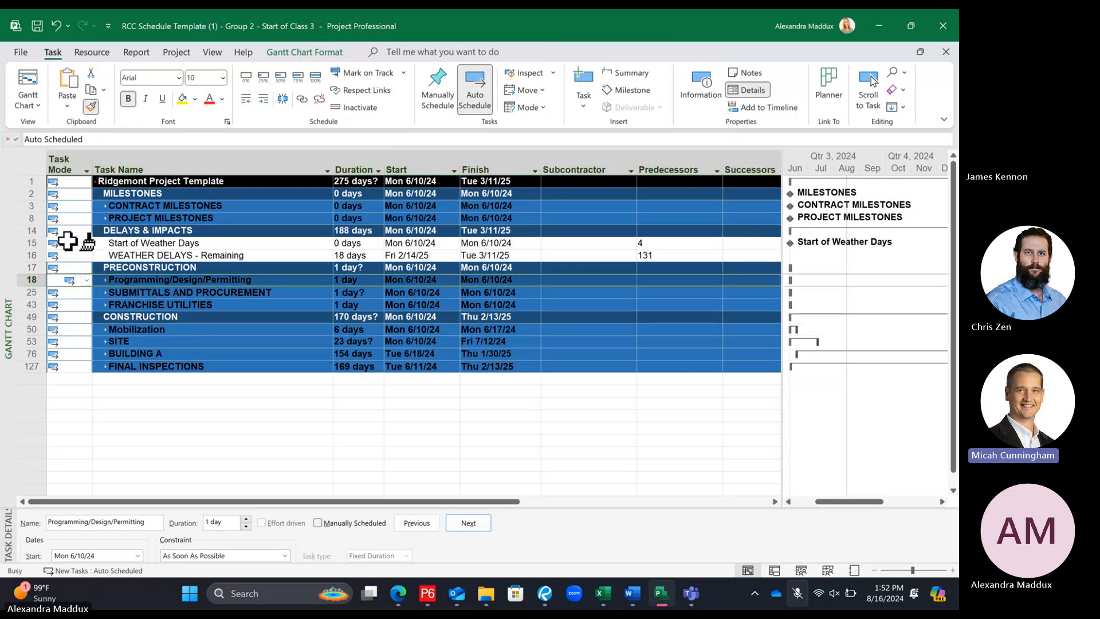
drag(30, 290, 31, 302)
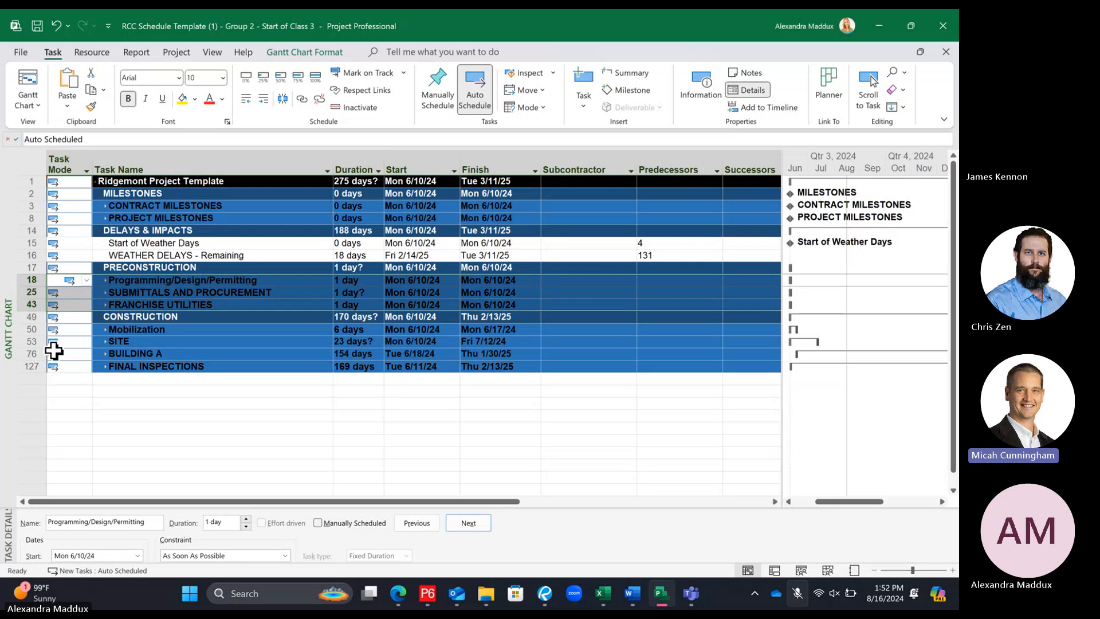
drag(206, 341, 221, 354)
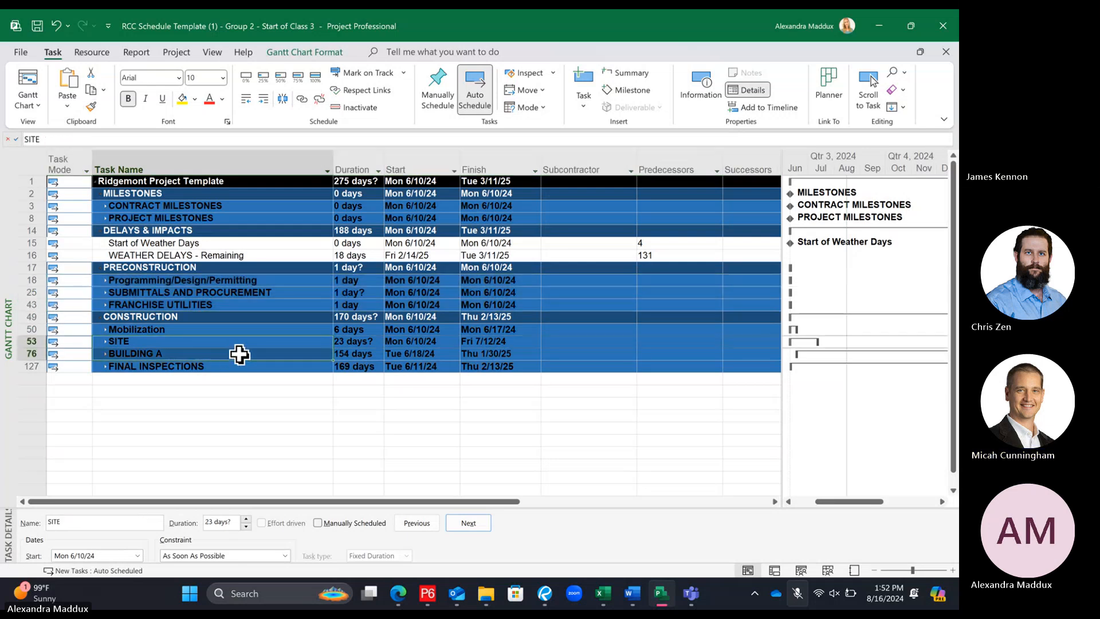
click(255, 317)
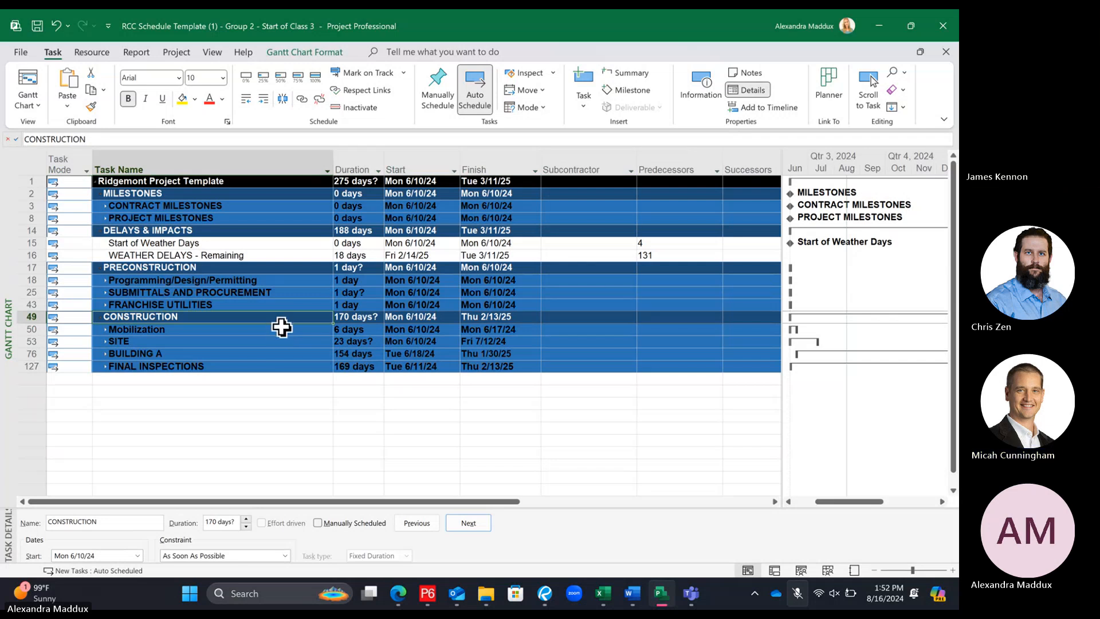
click(254, 267)
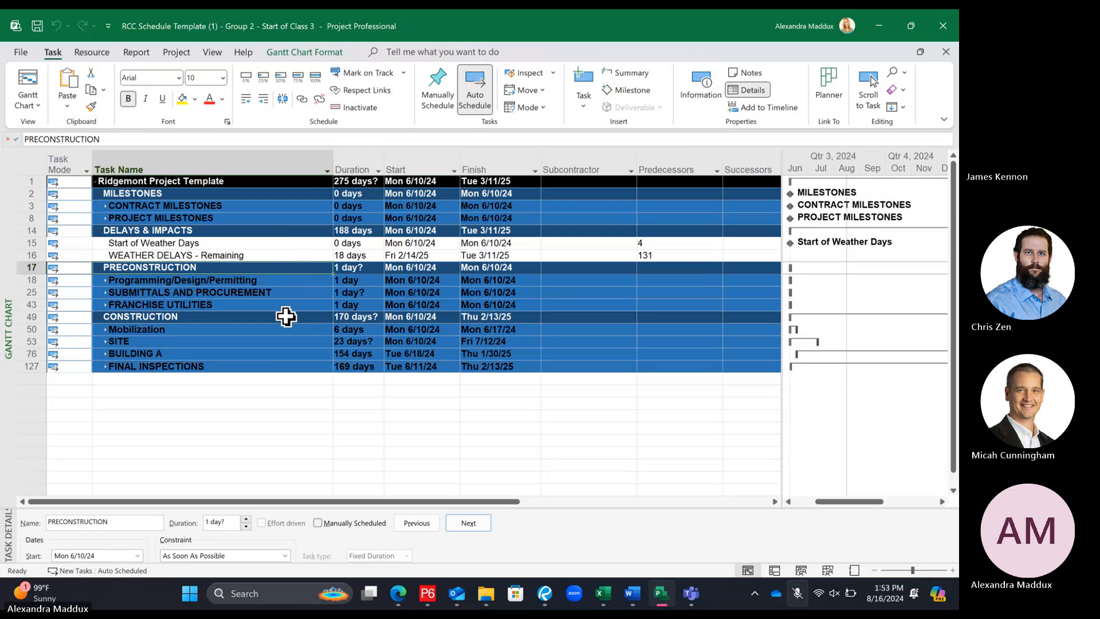
click(286, 317)
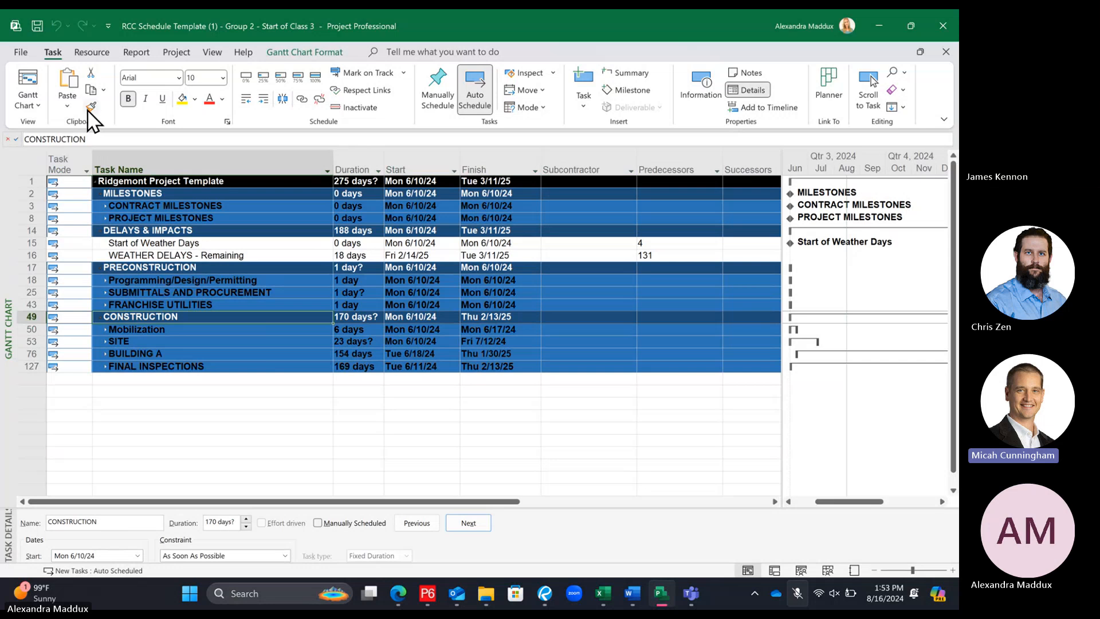
Try to copy the row formatting of Programming/Design/Permitting to the summary rows from SUBMITTALS AND PROCUREMENT down to Mobilization
click(31, 280)
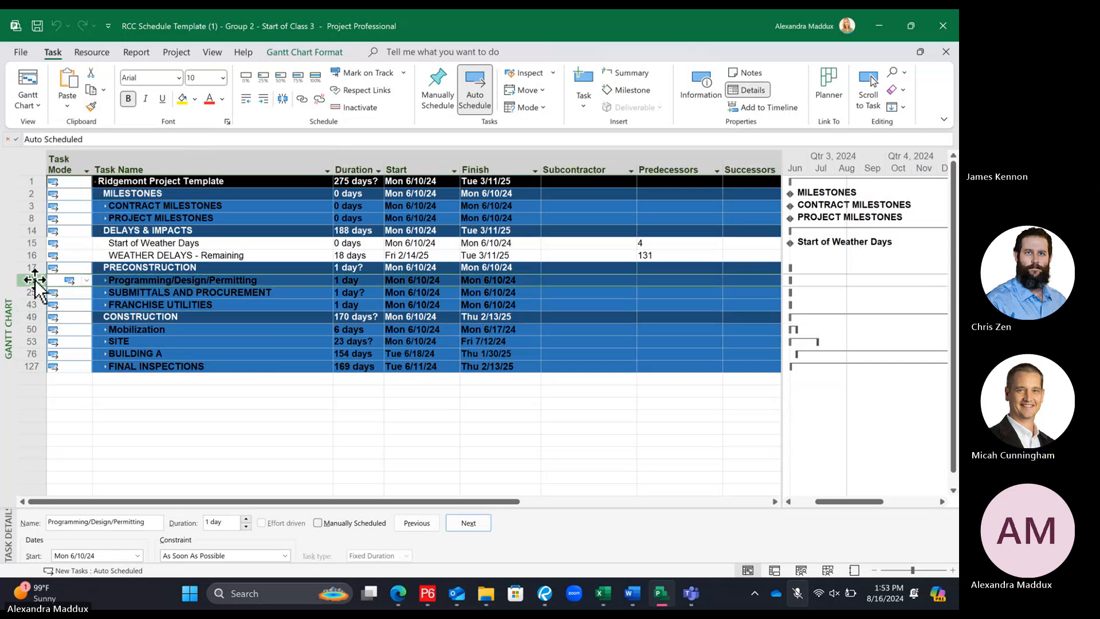
click(91, 106)
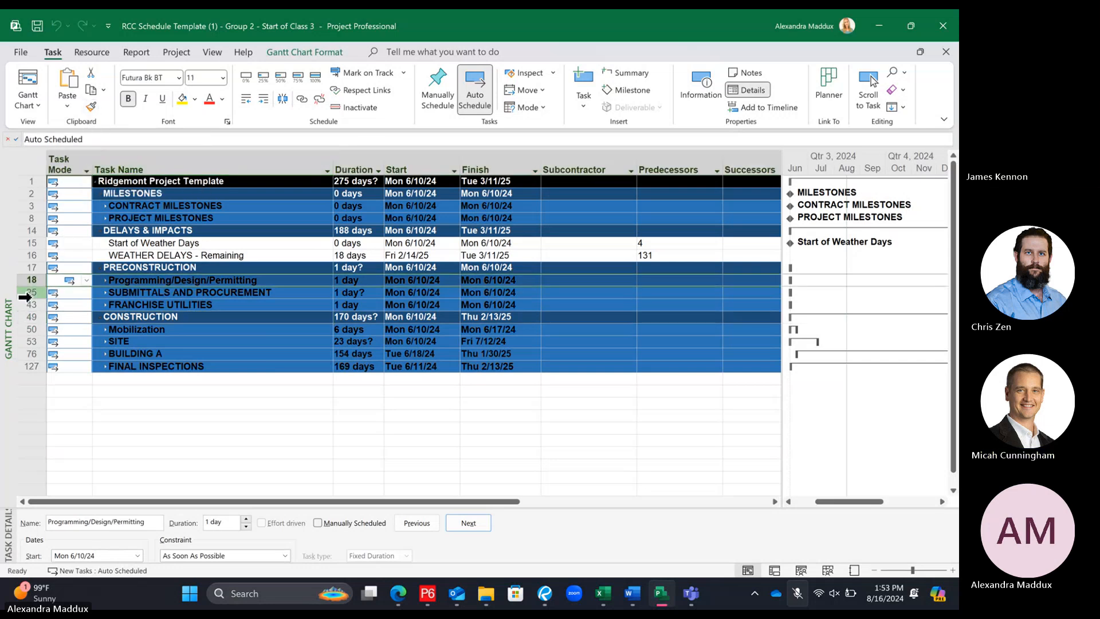
click(90, 106)
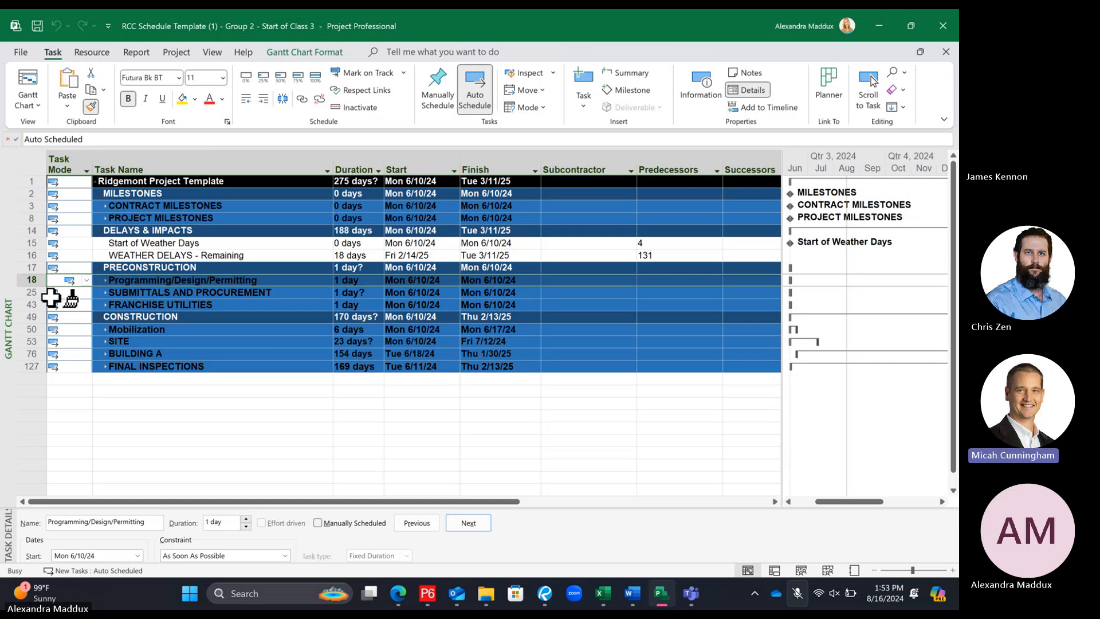
mouse_move(30, 293)
mouse_down()
mouse_move(29, 343)
mouse_move(44, 361)
mouse_move(275, 329)
mouse_move(20, 335)
mouse_up()
Try to copy the row formatting of FINAL INSPECTIONS across the summary rows above it under PRECONSTRUCTION and CONSTRUCTION
click(221, 361)
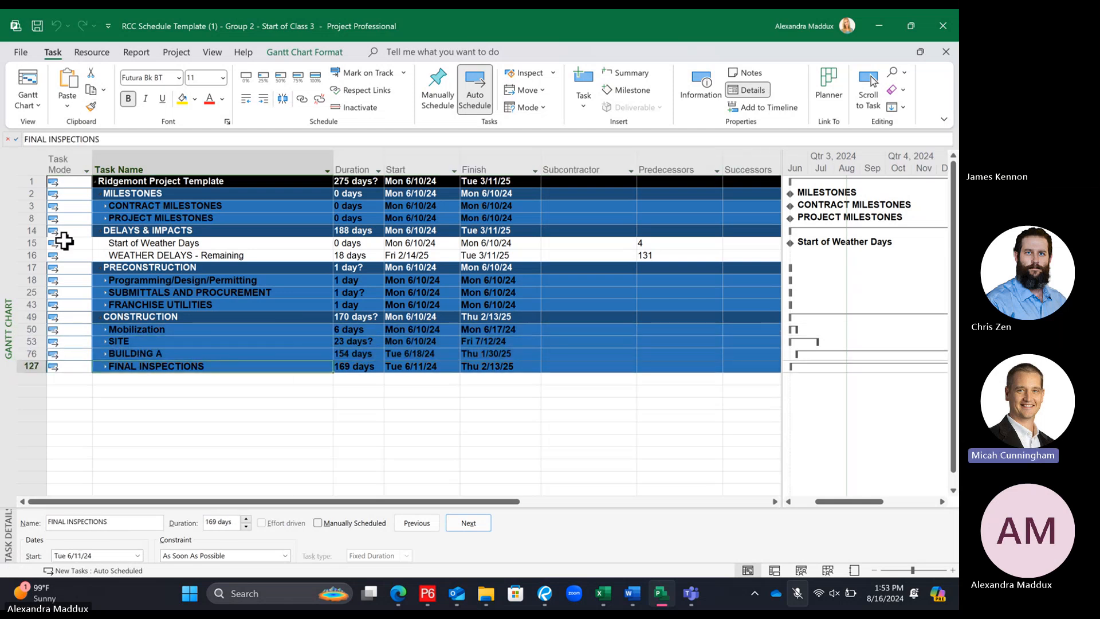
click(90, 106)
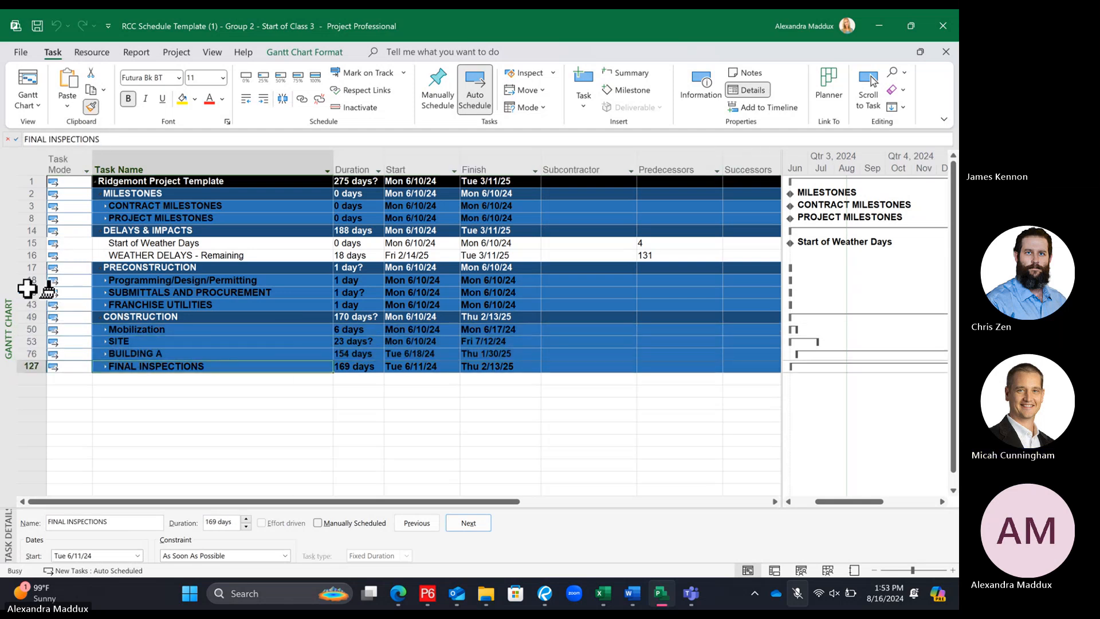
drag(33, 281, 26, 366)
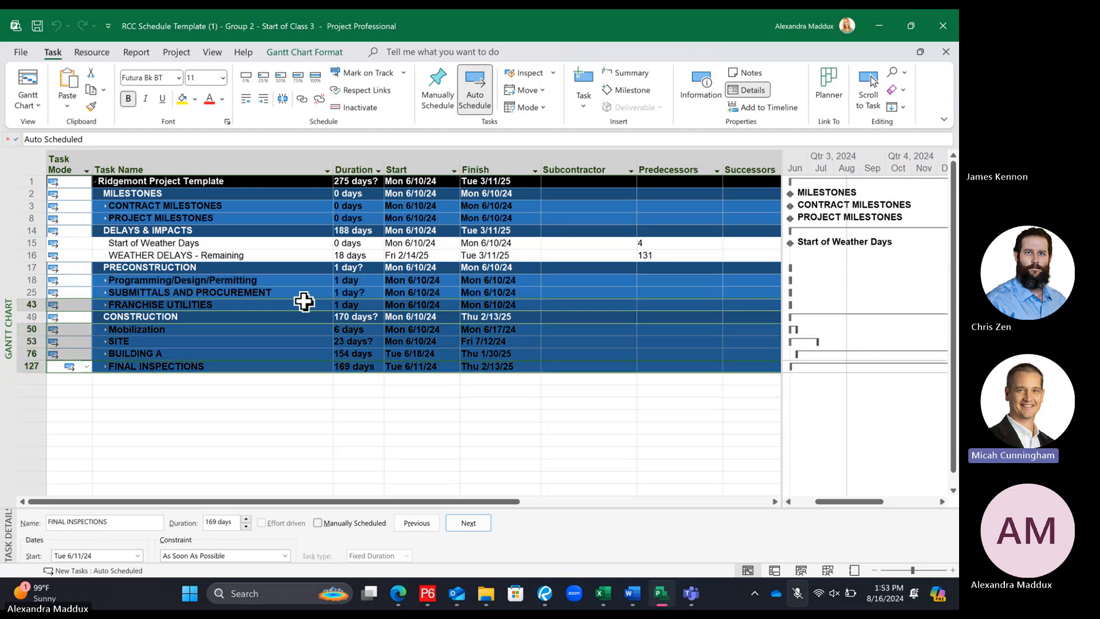
click(295, 291)
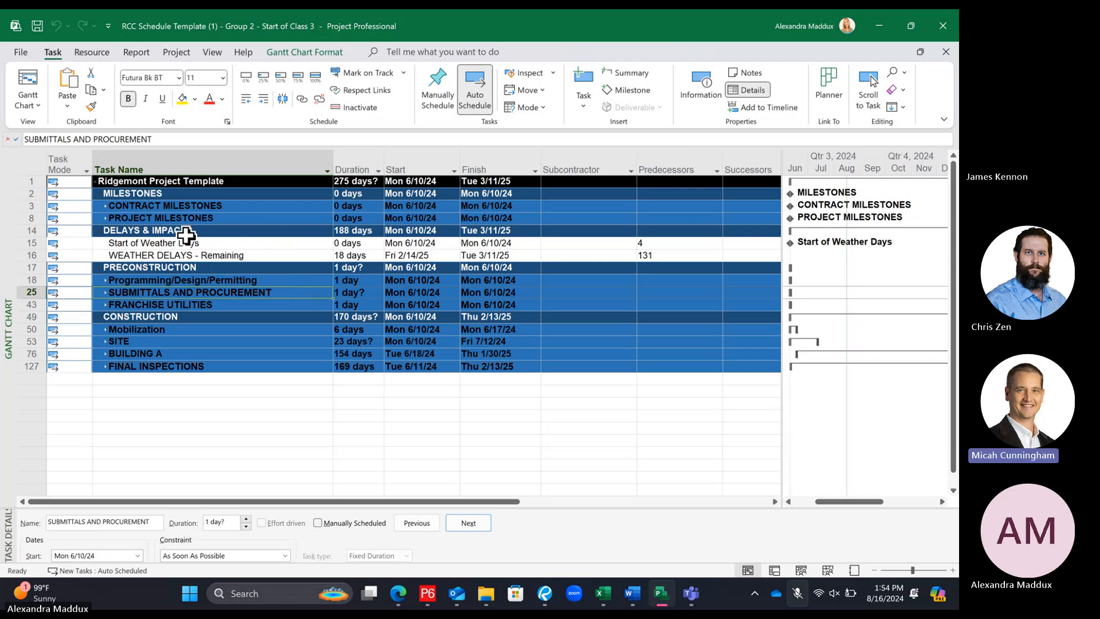
Expand the schedule outline to Level 4 and check the tasks under each summary row
click(211, 53)
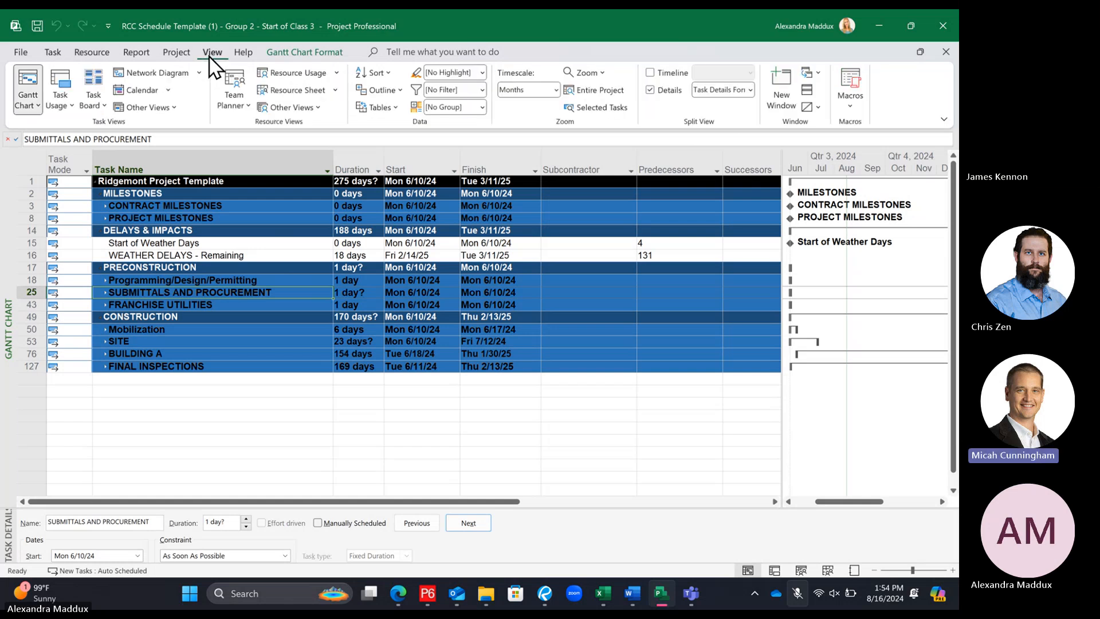
click(390, 91)
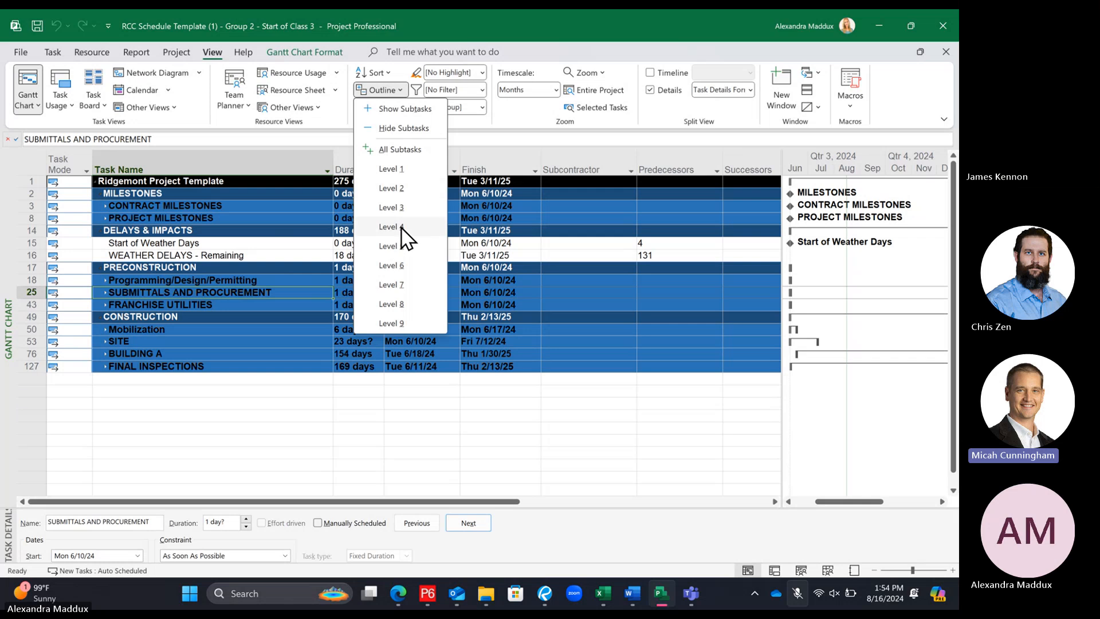
click(400, 227)
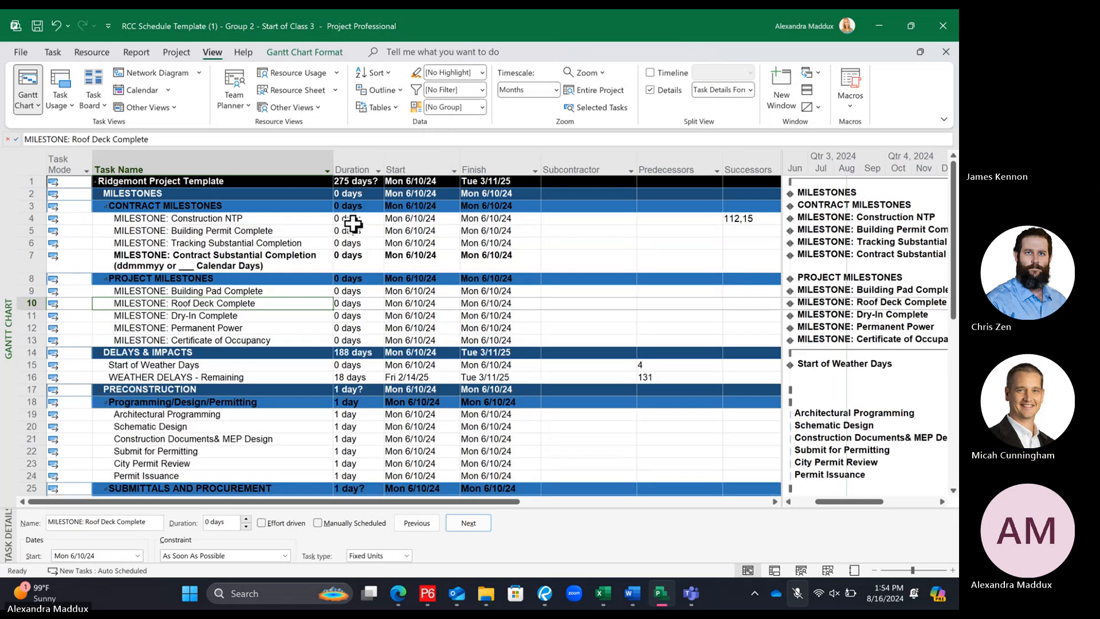
scroll(321, 265, down, 5)
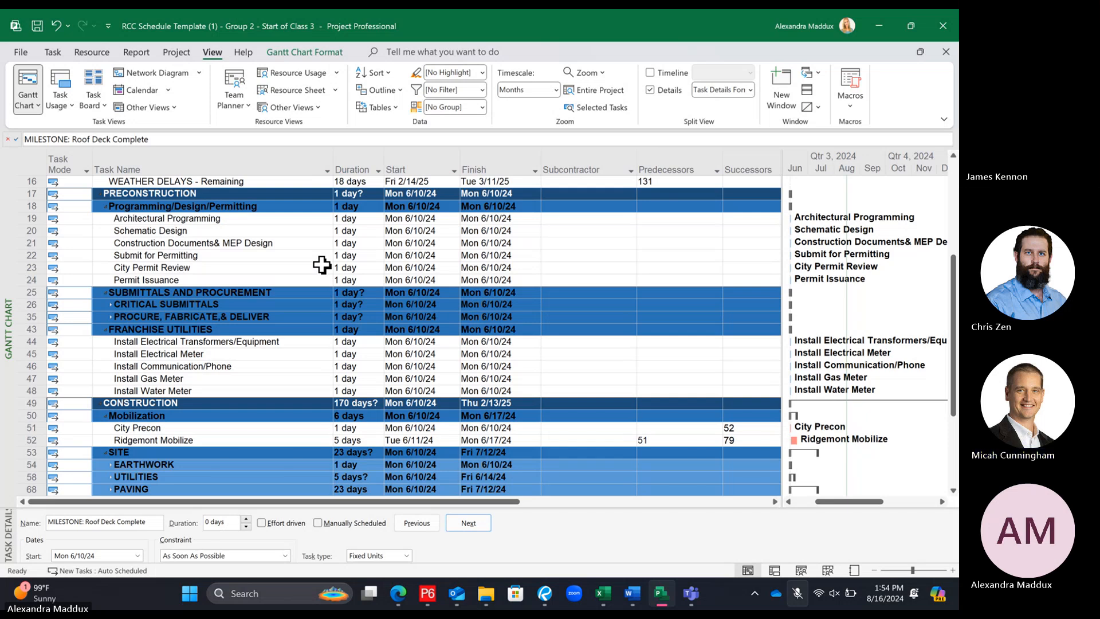
scroll(321, 265, up, 2)
scroll(321, 265, up, 4)
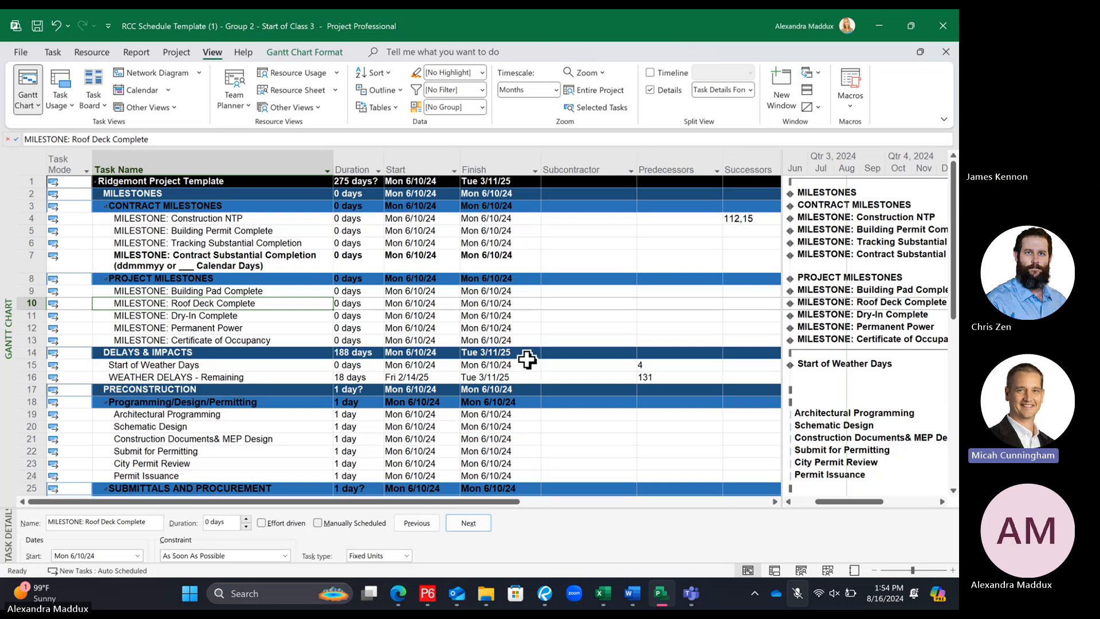
Examine the Gantt chart format, outline level and filter options that control which task rows are displayed
click(296, 54)
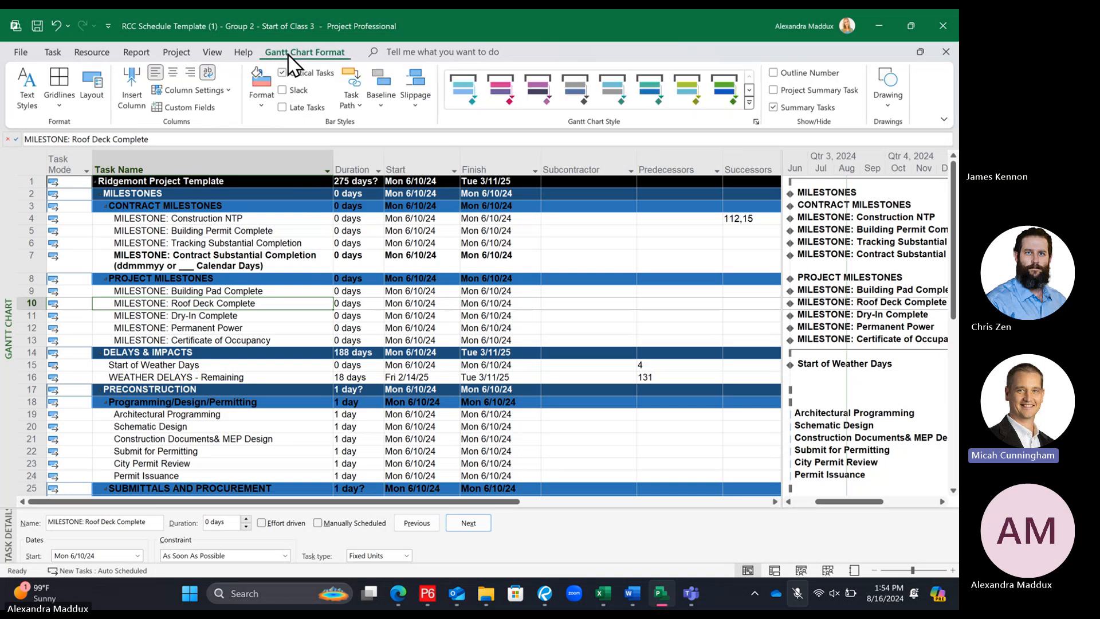
click(212, 53)
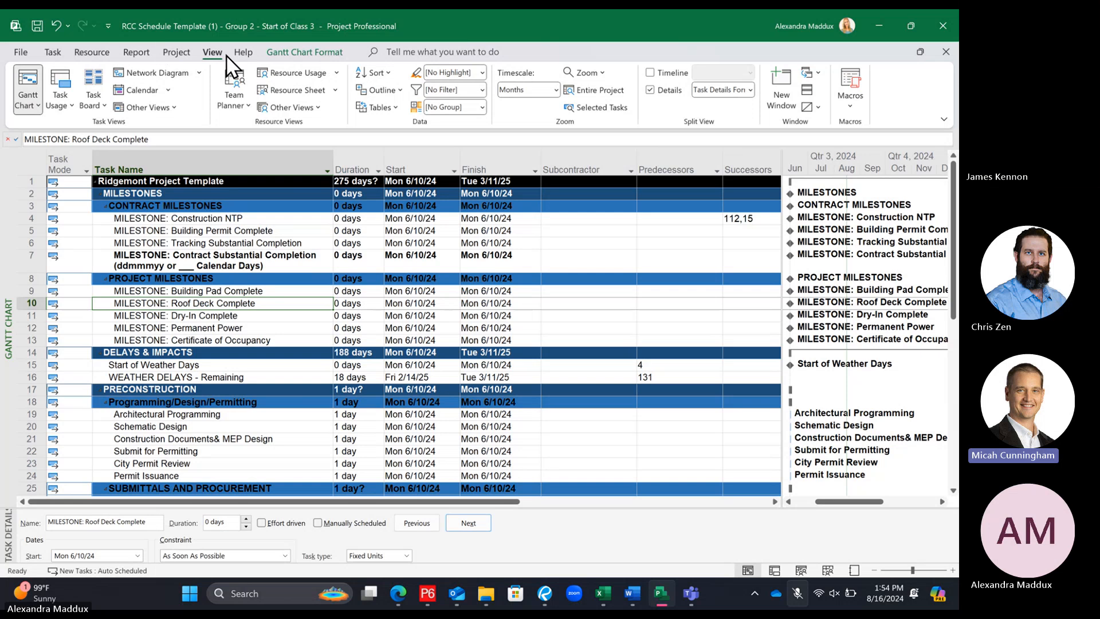
click(381, 90)
click(414, 231)
click(315, 53)
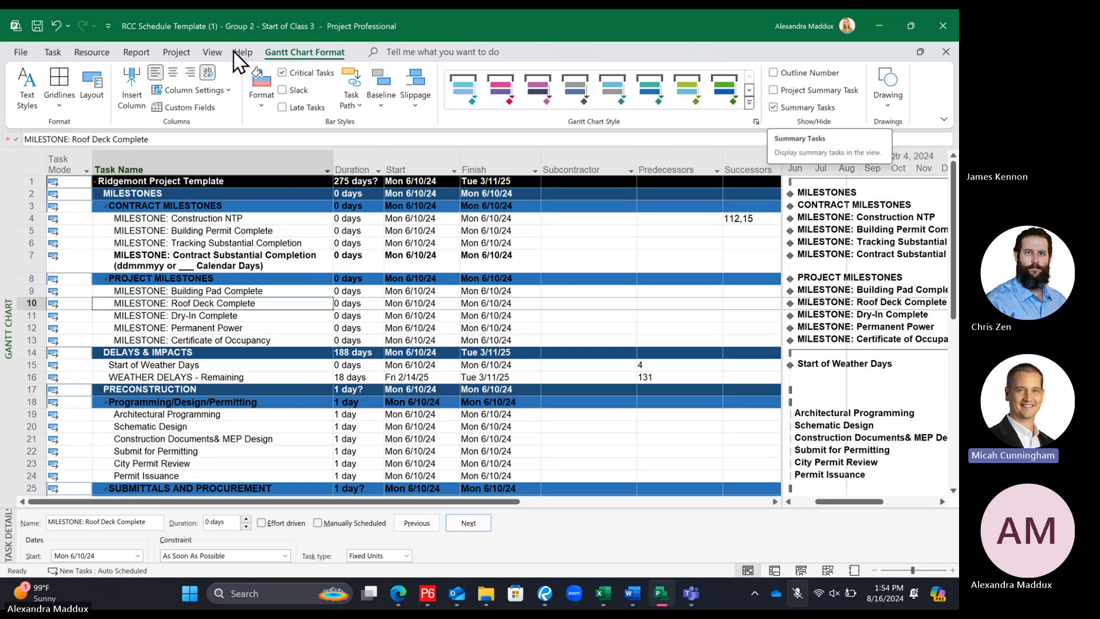
click(213, 53)
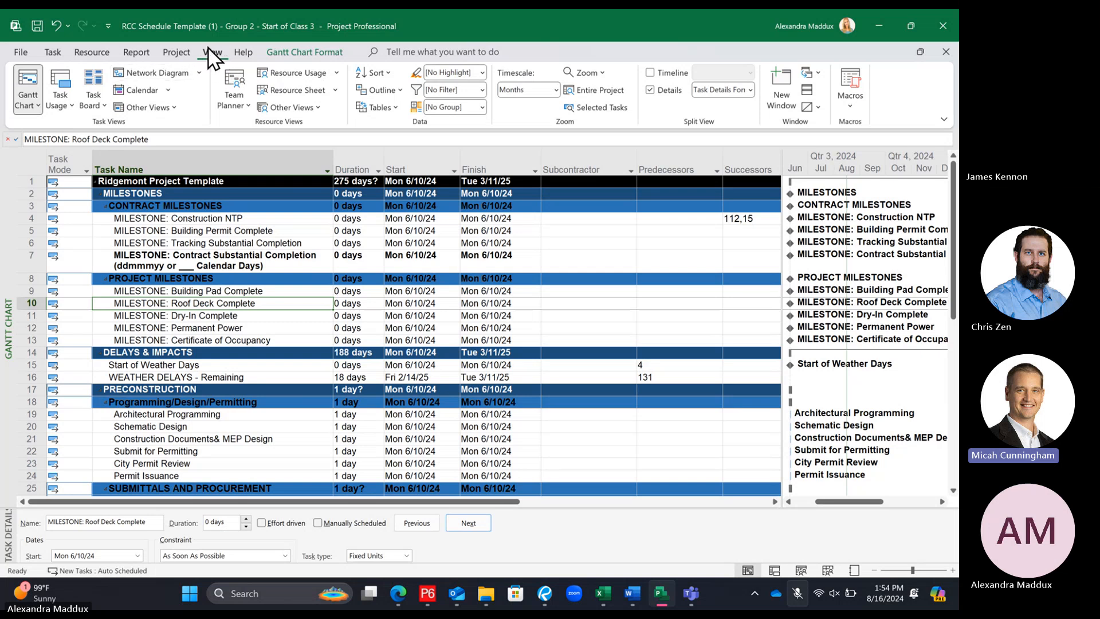
click(482, 90)
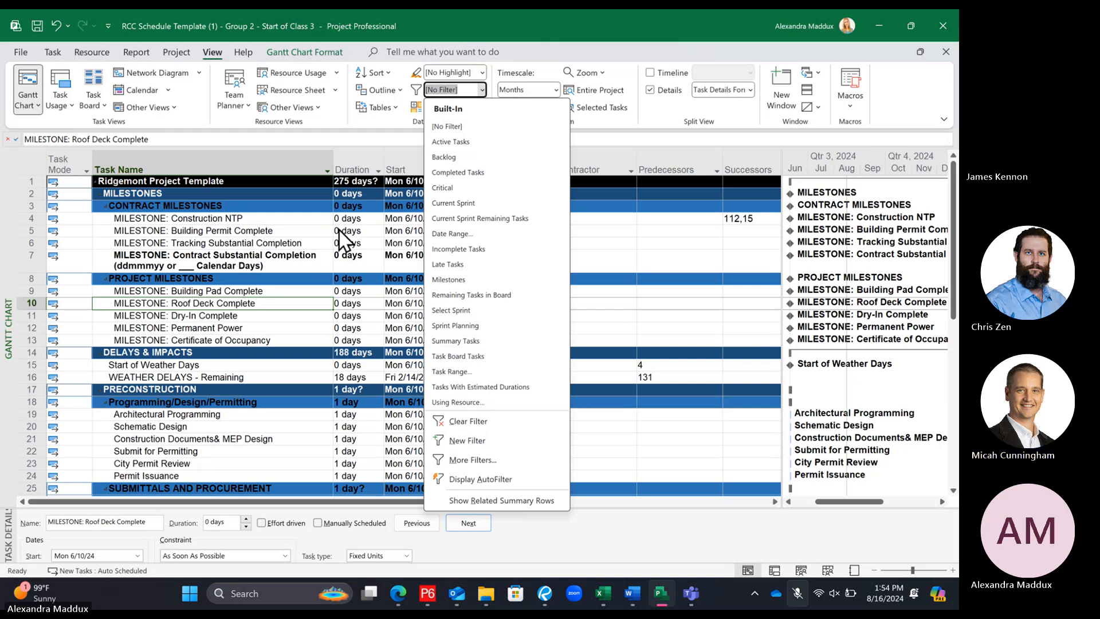
click(219, 57)
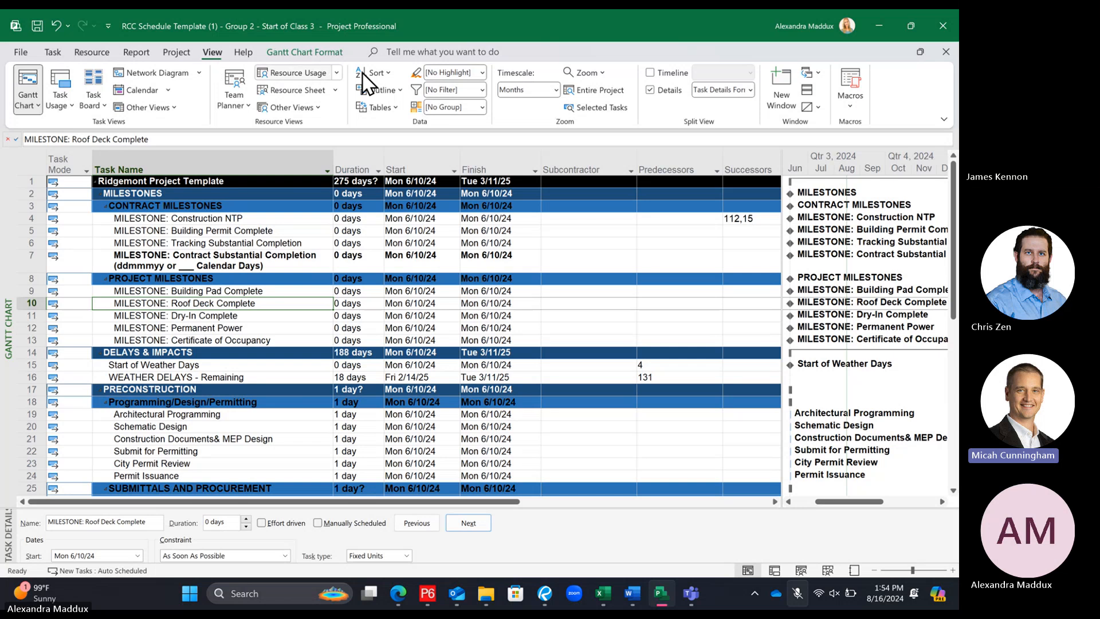
click(381, 90)
click(395, 228)
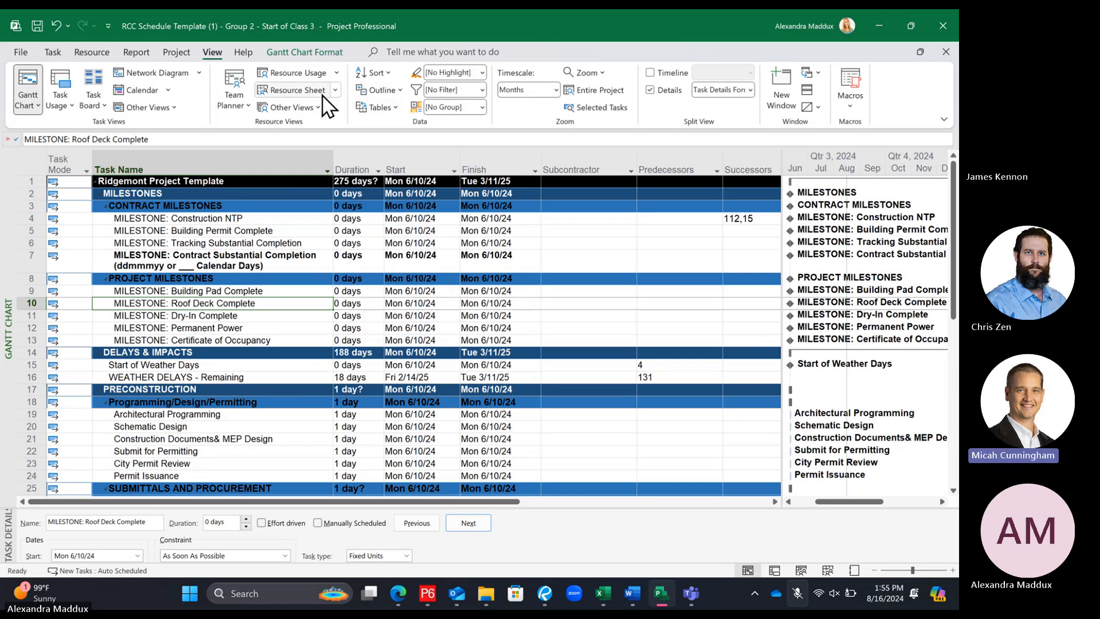
Filter the schedule to show only Summary Tasks and check the summary rows
click(482, 90)
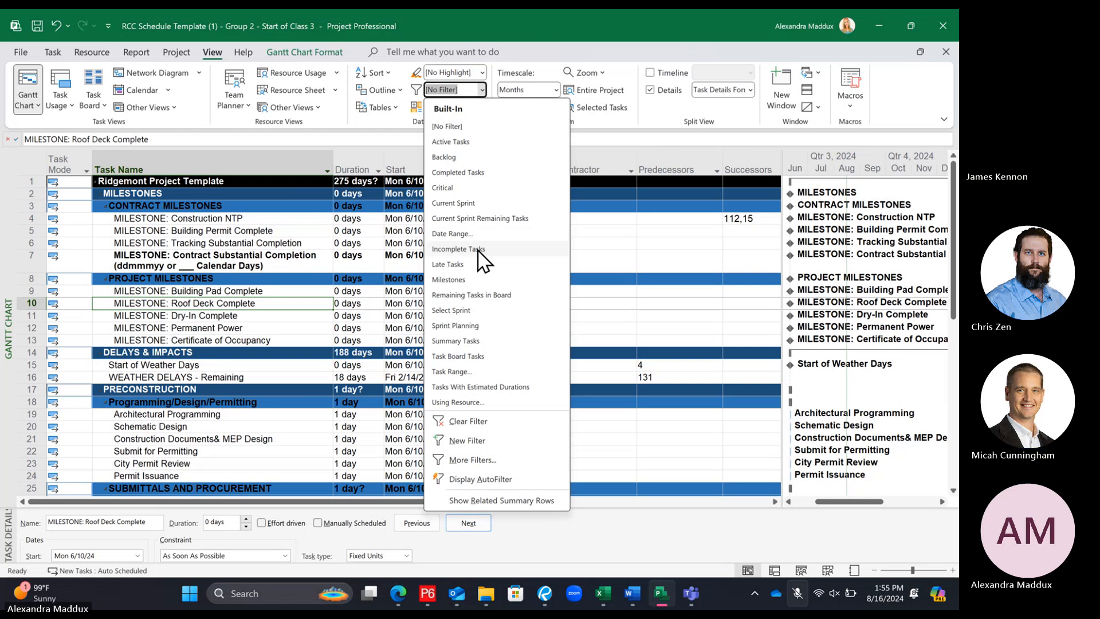
click(456, 341)
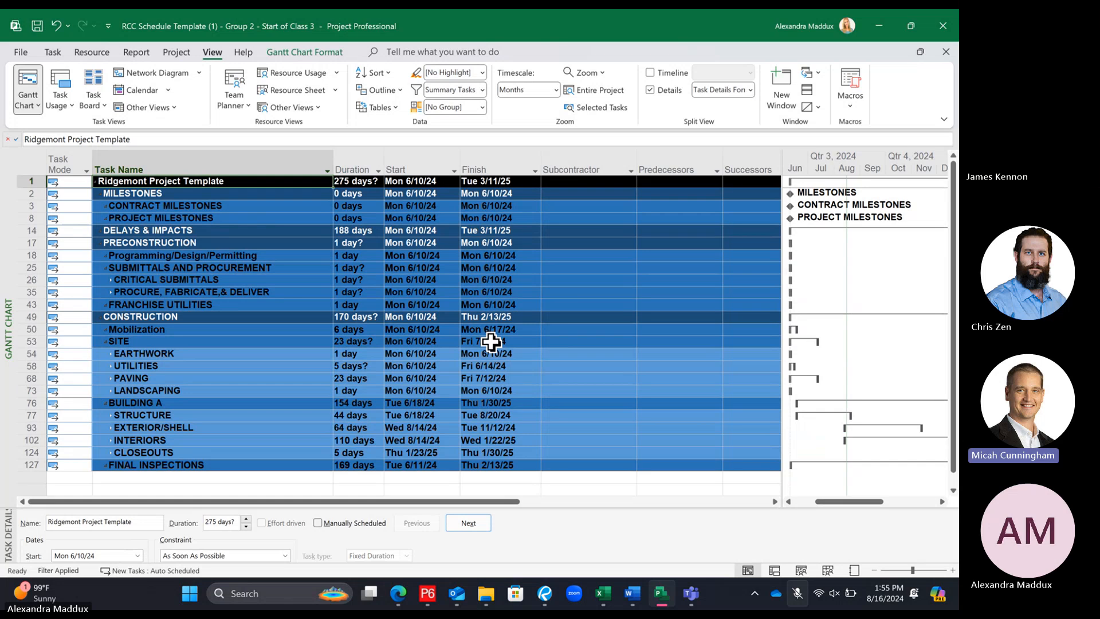
scroll(490, 343, down, 2)
scroll(490, 350, up, 2)
click(483, 91)
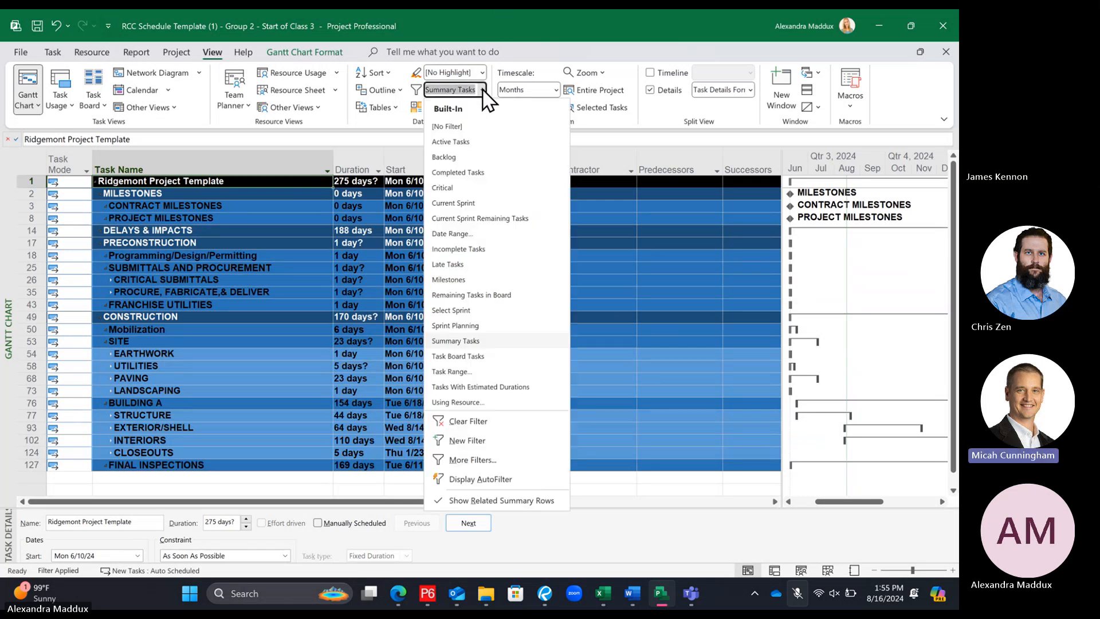
click(471, 341)
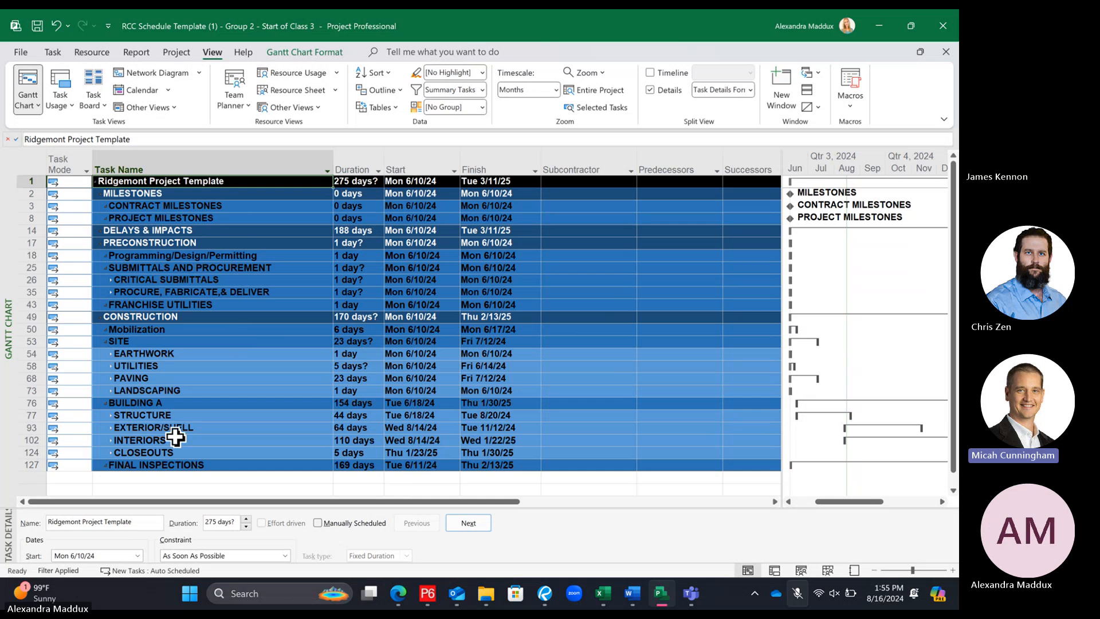
Try to copy the EARTHWORK row's formatting to CRITICAL SUBMITTALS and PROCURE, FABRICATE,& DELIVER, and undo it
click(23, 283)
drag(20, 284, 24, 291)
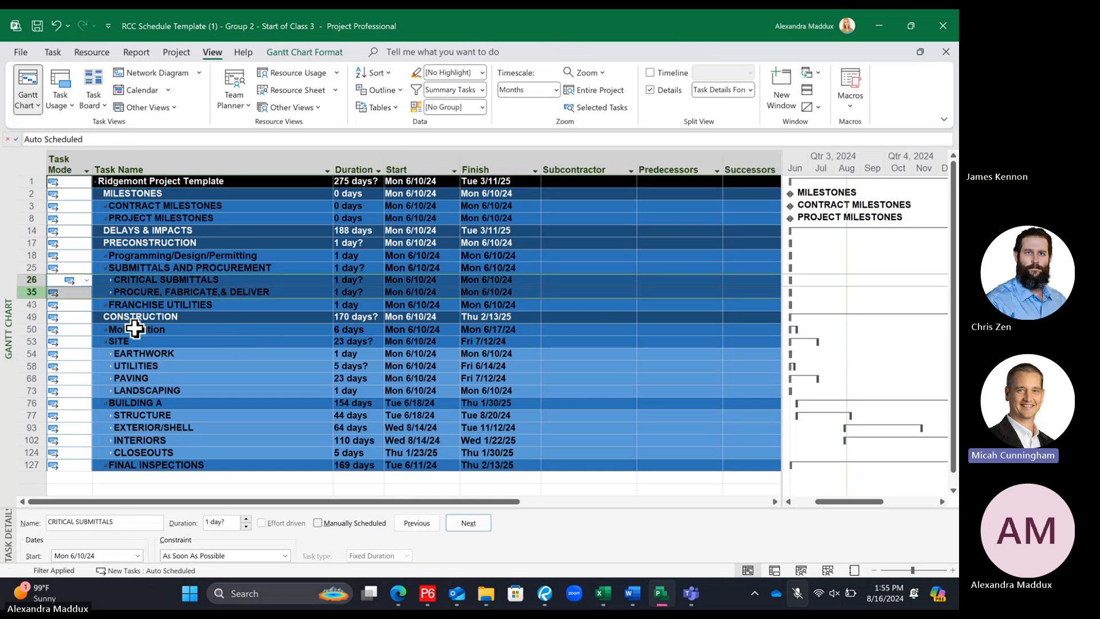
click(218, 378)
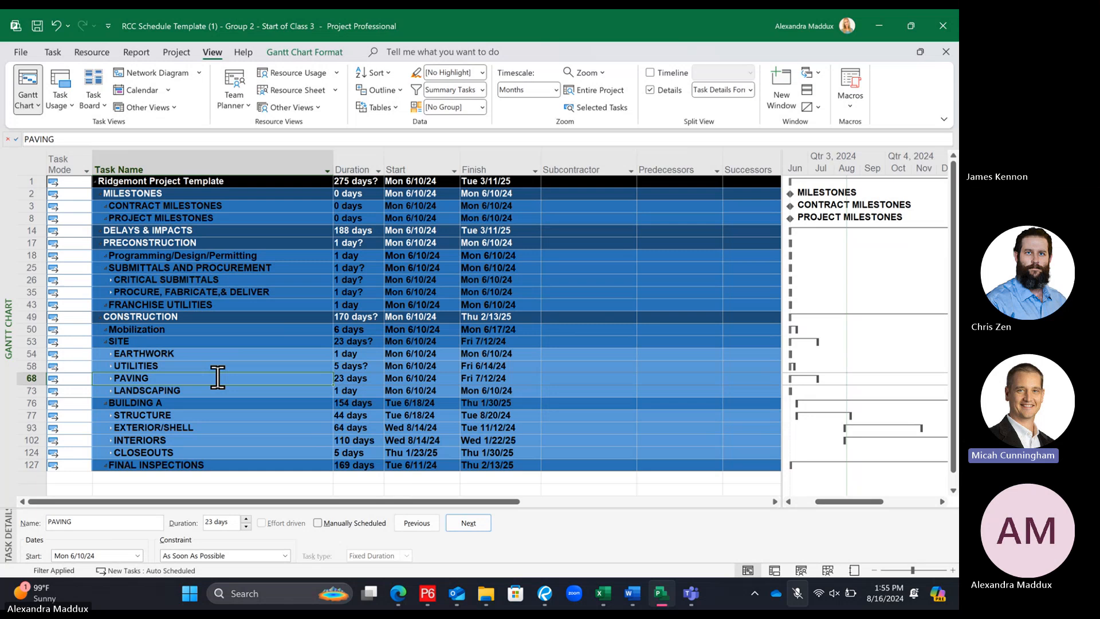
click(25, 352)
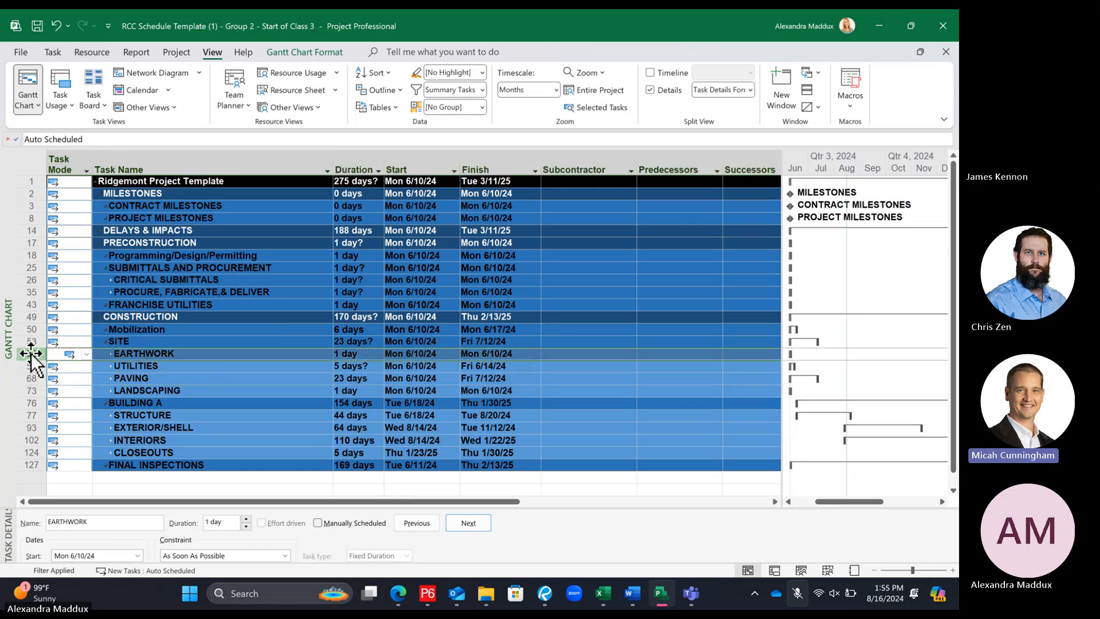
click(52, 53)
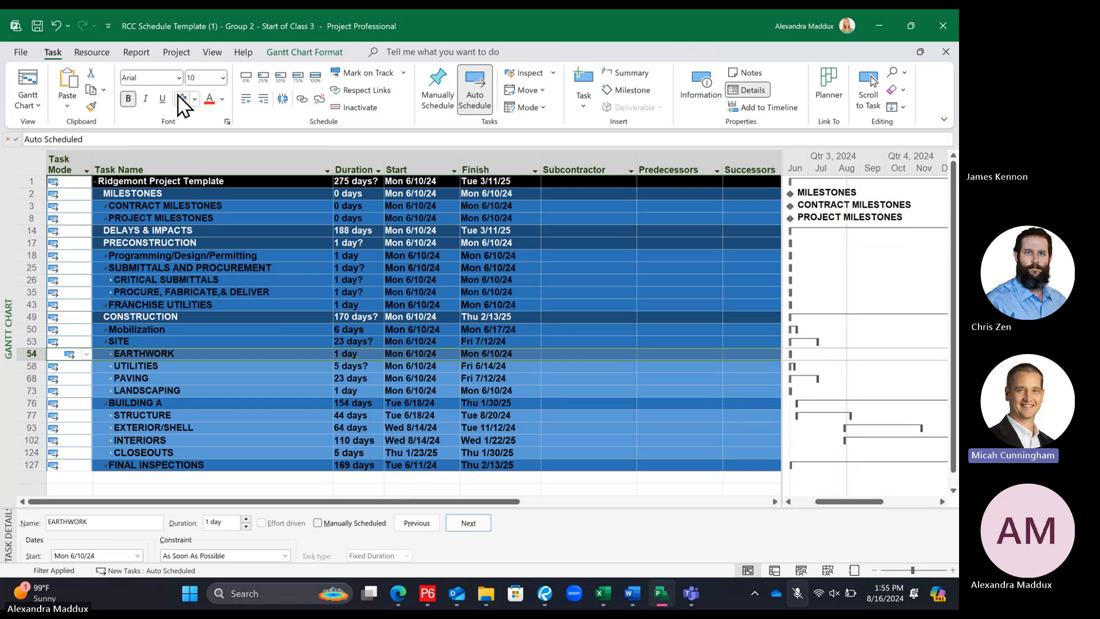
click(91, 107)
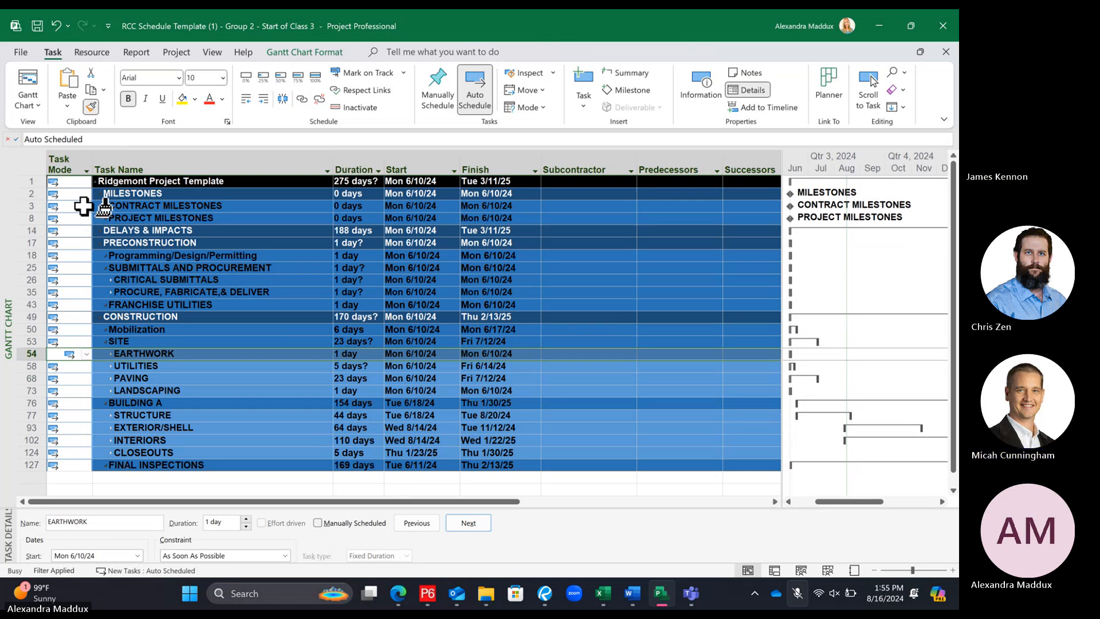
drag(25, 281, 25, 292)
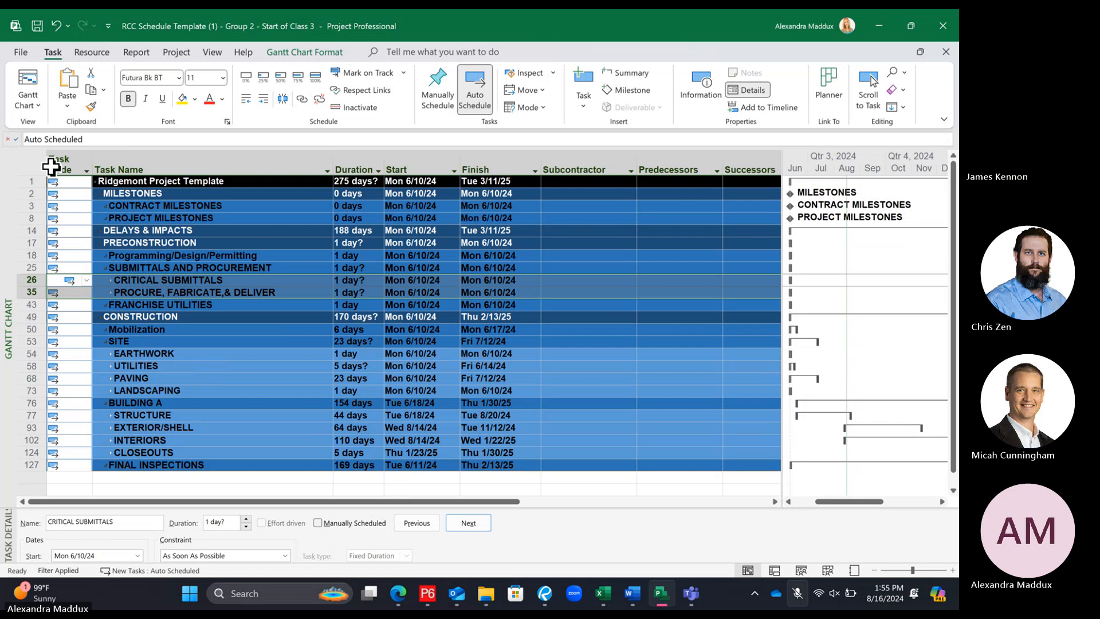
click(55, 26)
Copy the row formatting of EARTHWORK to the CRITICAL SUBMITTALS and PROCURE, FABRICATE,& DELIVER summary rows
click(27, 350)
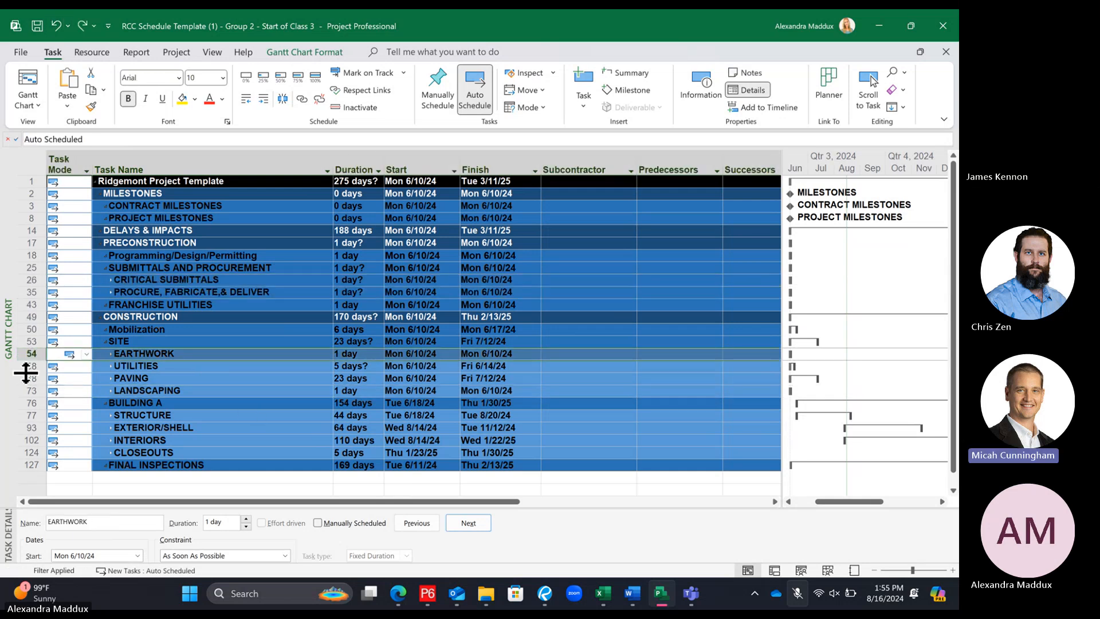
click(90, 107)
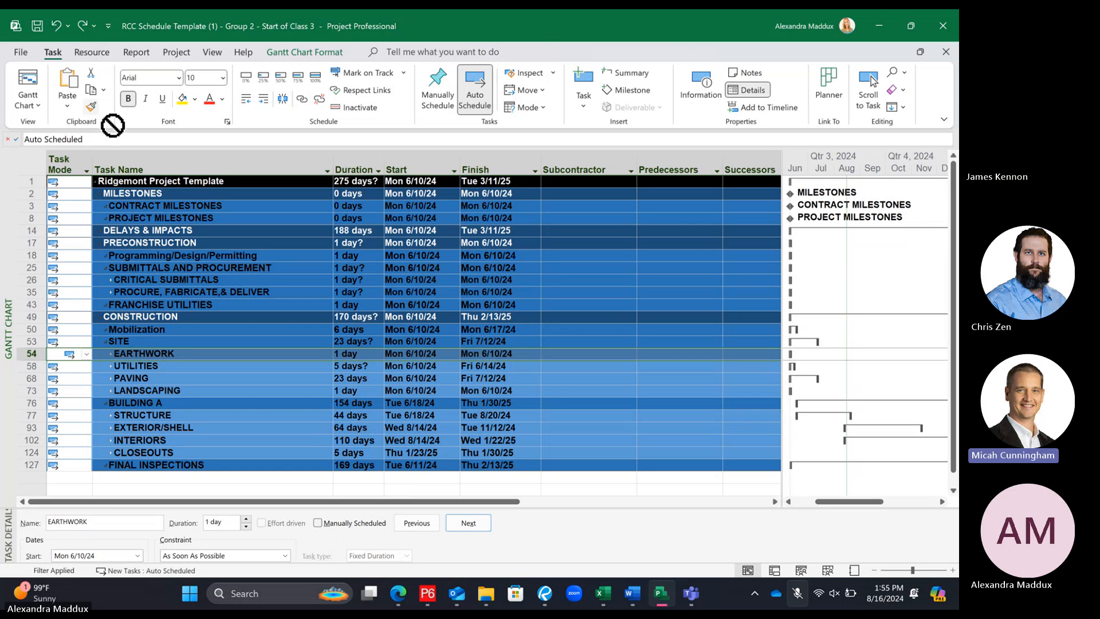
drag(29, 281, 30, 293)
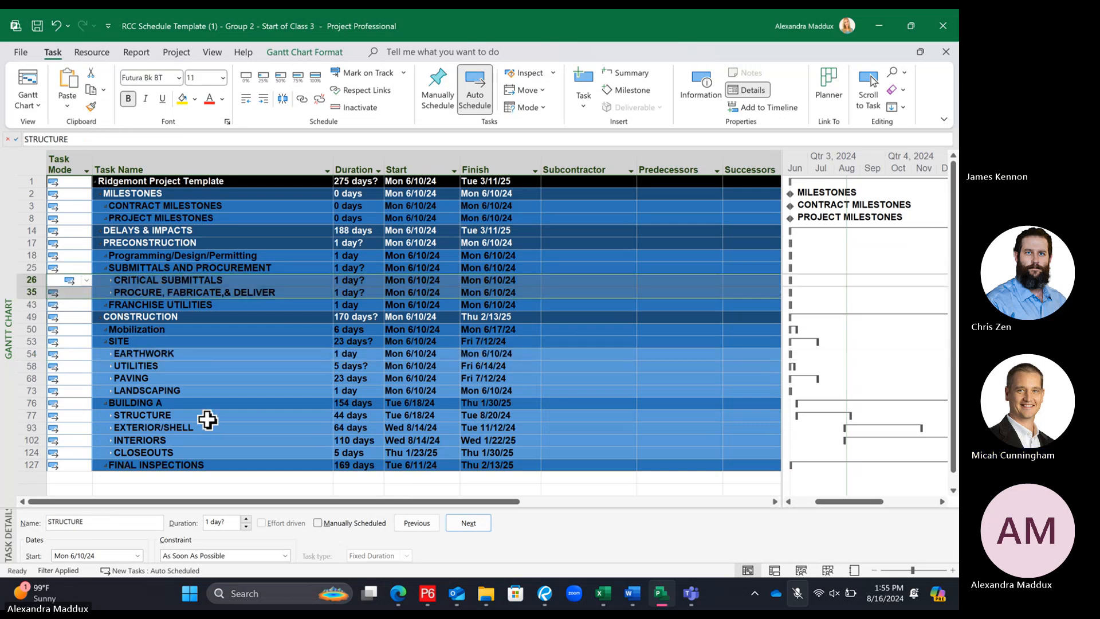
click(208, 418)
Expand the filtered outline to the deeper summary rows, such as Storm Drain Work and GRADE WORK, and check their formatting
click(211, 52)
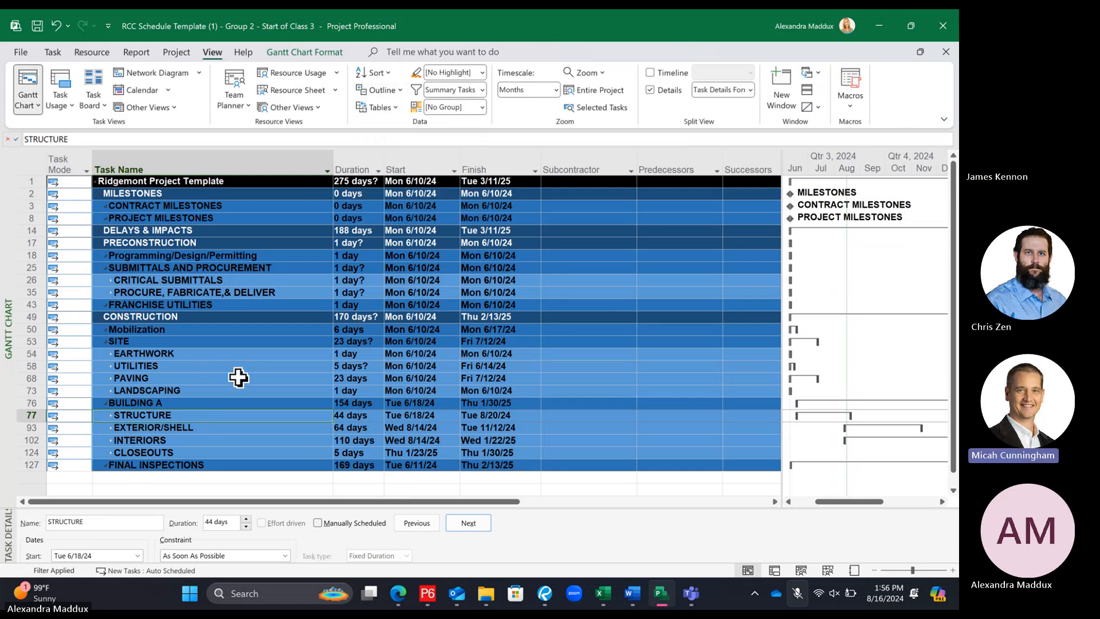
click(382, 90)
click(388, 160)
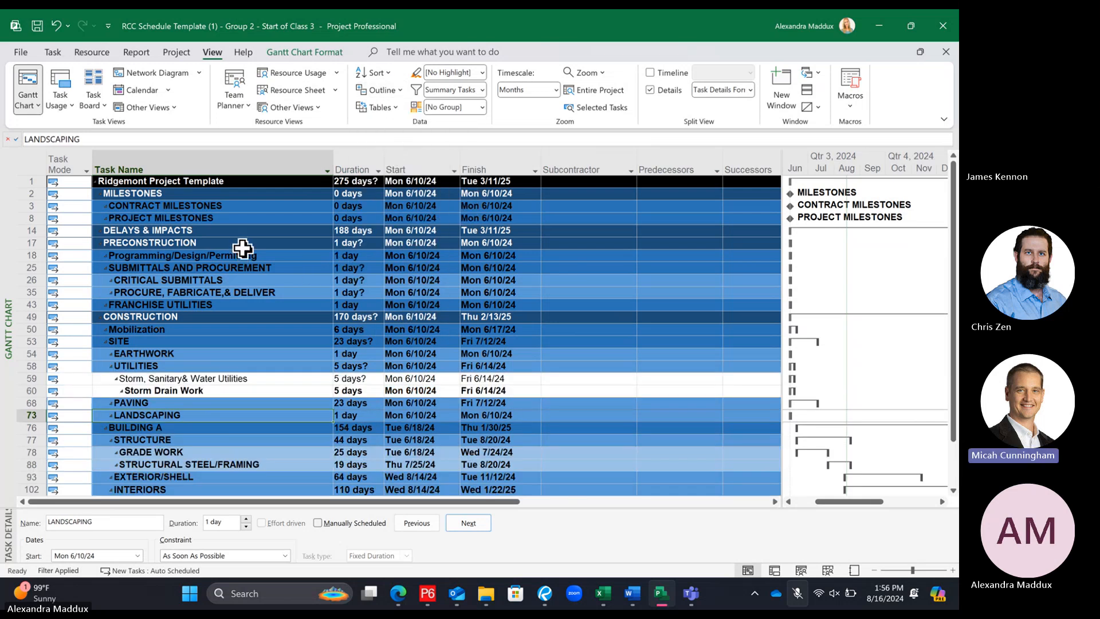
scroll(242, 247, down, 5)
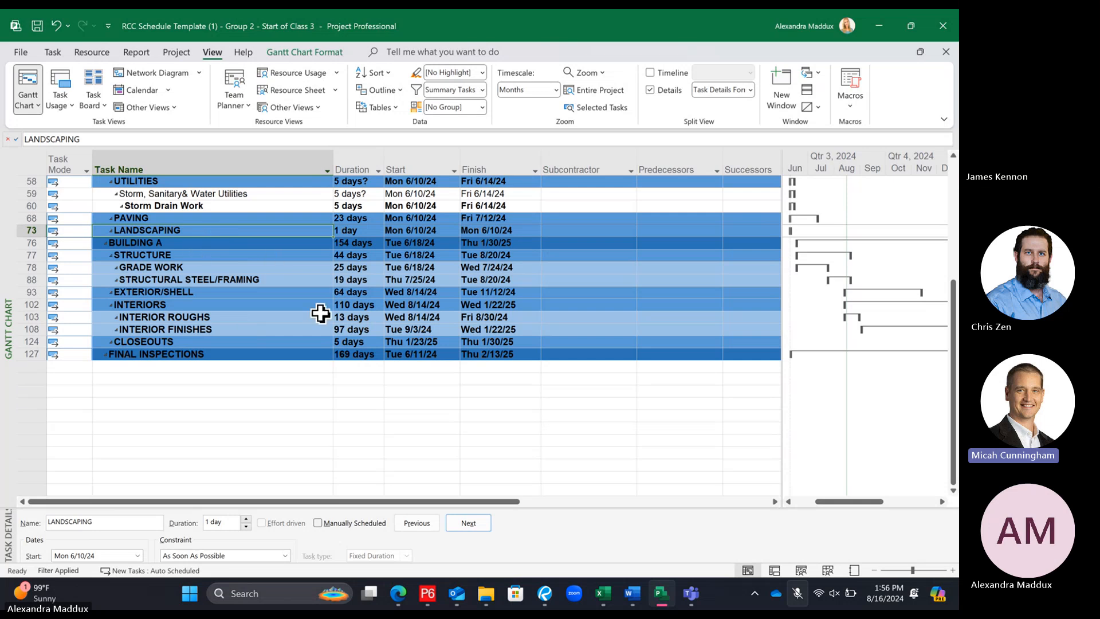
scroll(320, 314, up, 2)
scroll(320, 313, up, 3)
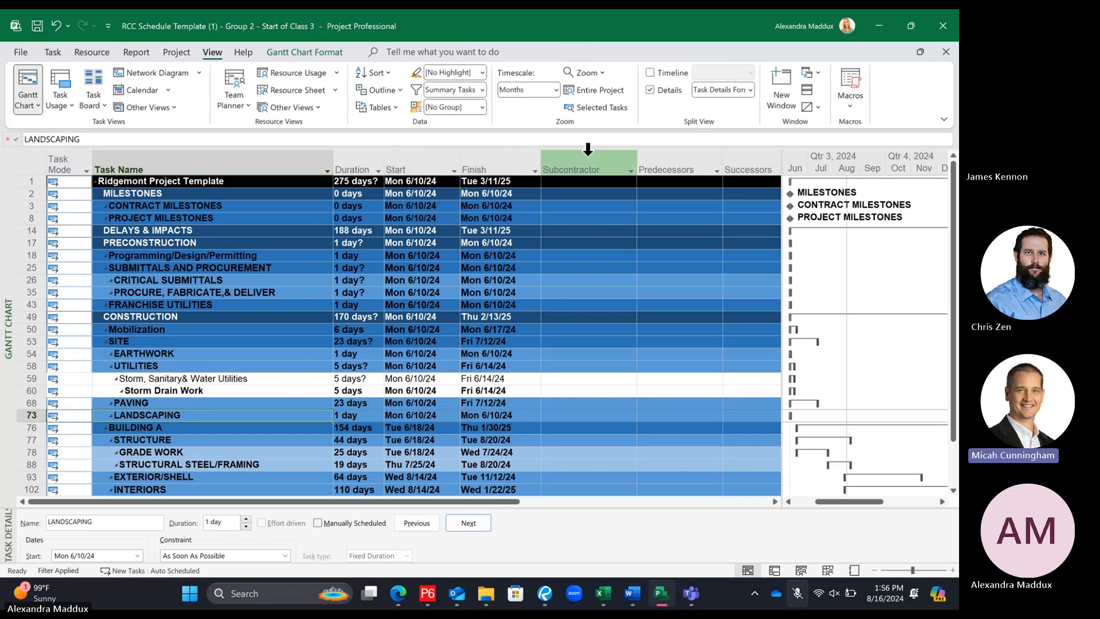
Set the task filter back to No Filter so every task row is listed again
click(483, 90)
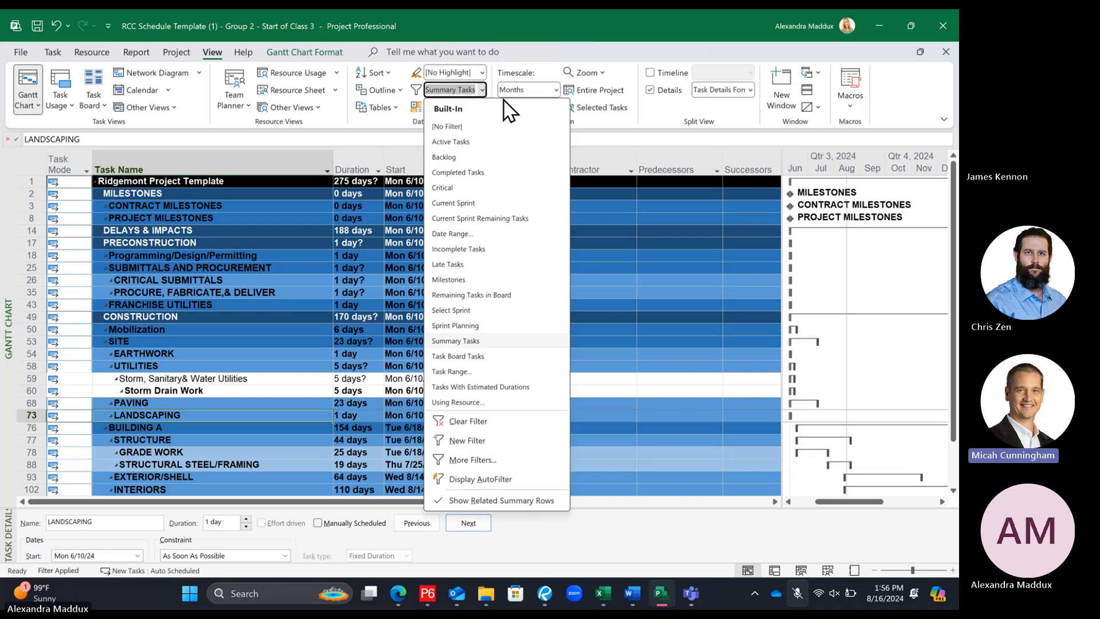
click(210, 53)
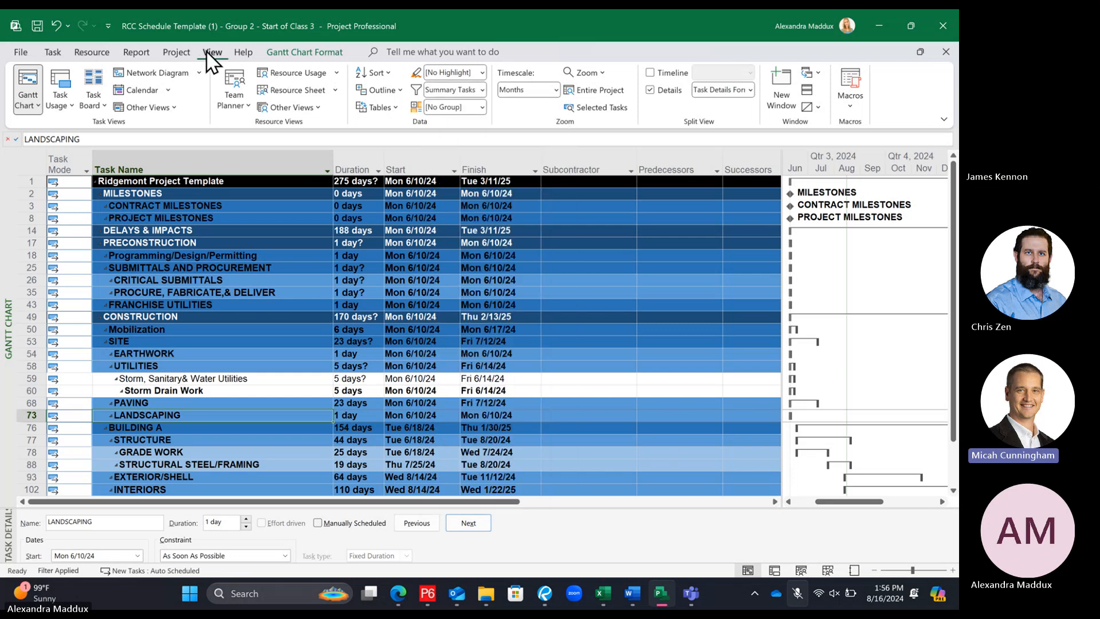
click(482, 91)
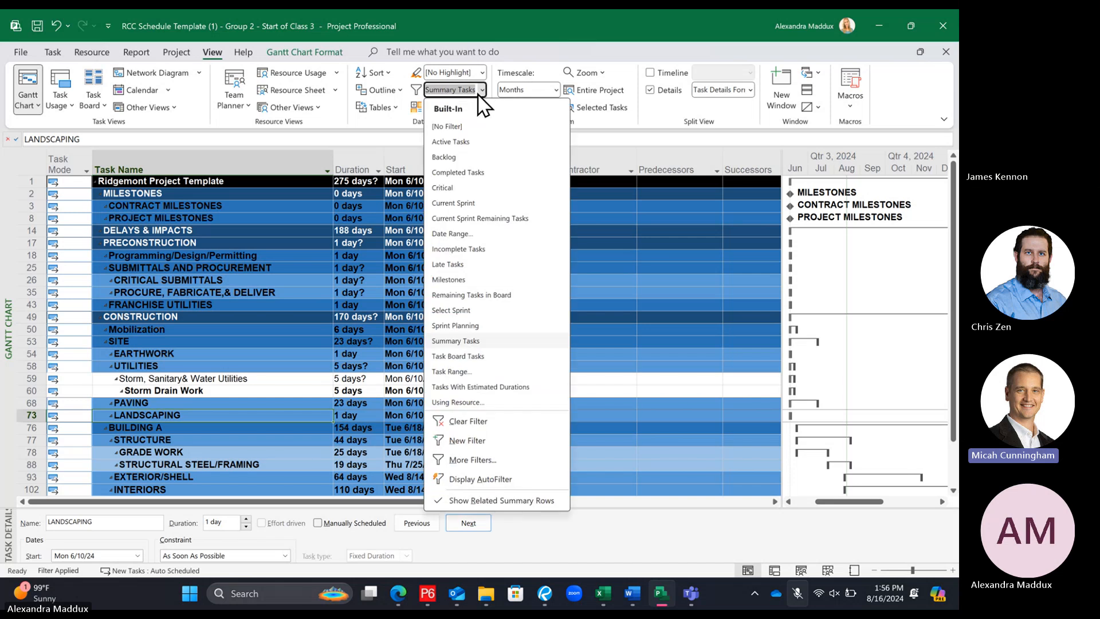
click(465, 127)
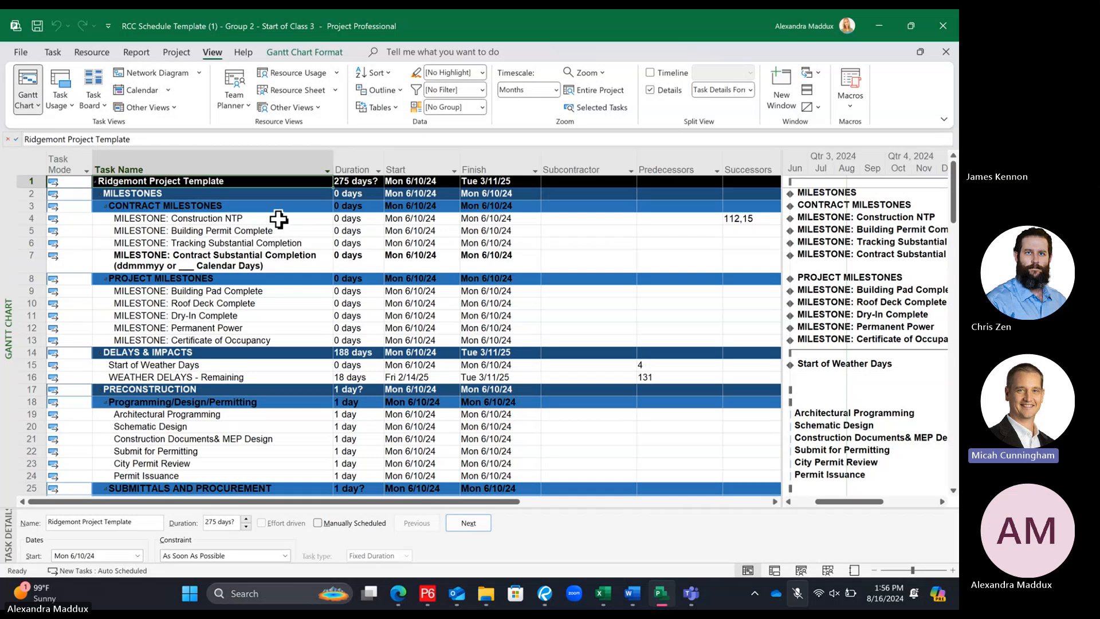
Widen the task table to show the Area column and enlarge the details form to show Construction NTP's predecessor and successor lists
click(230, 218)
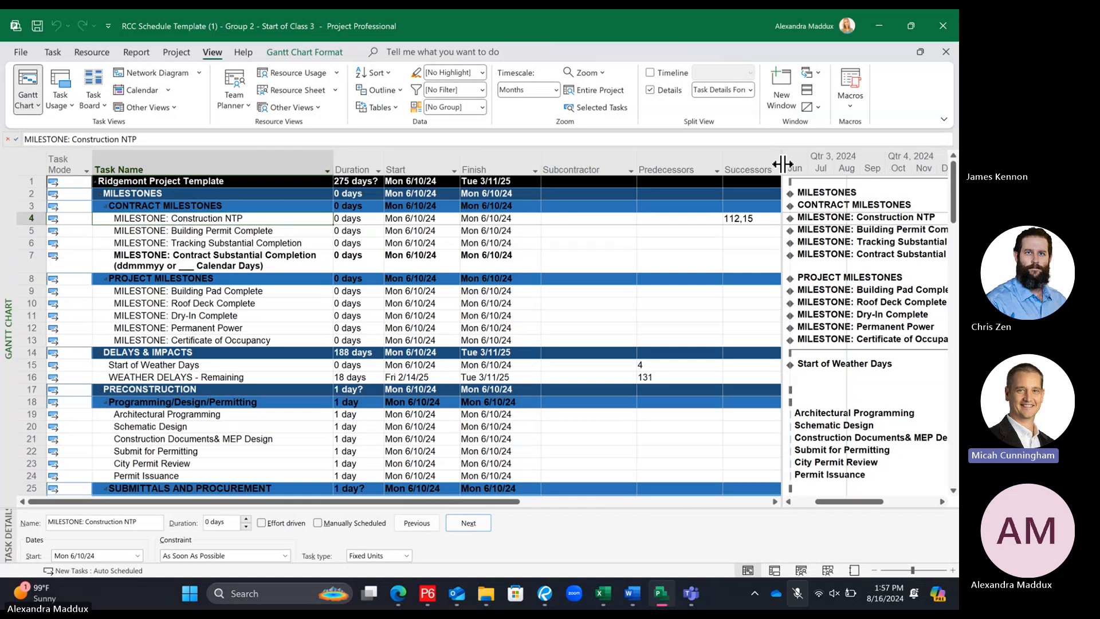
drag(785, 162, 852, 167)
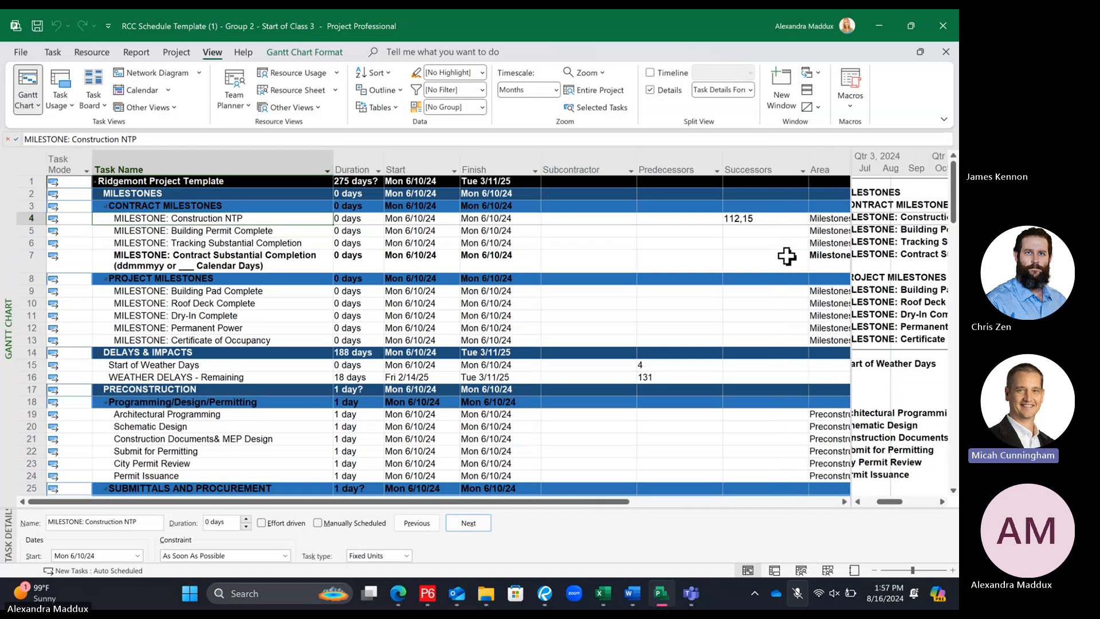
click(783, 219)
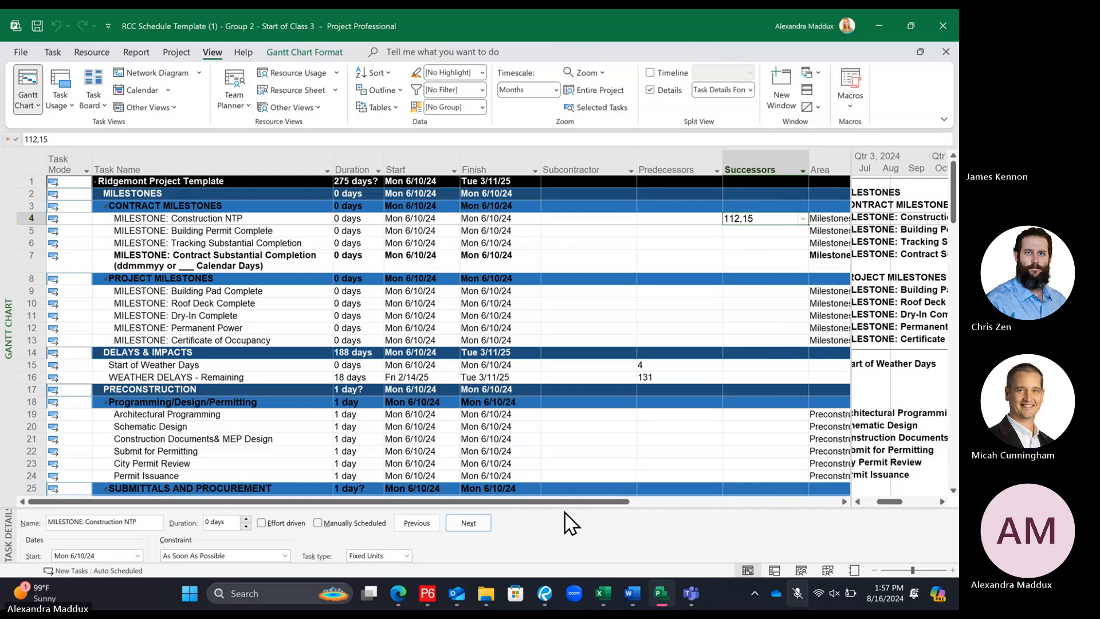
drag(565, 508, 544, 395)
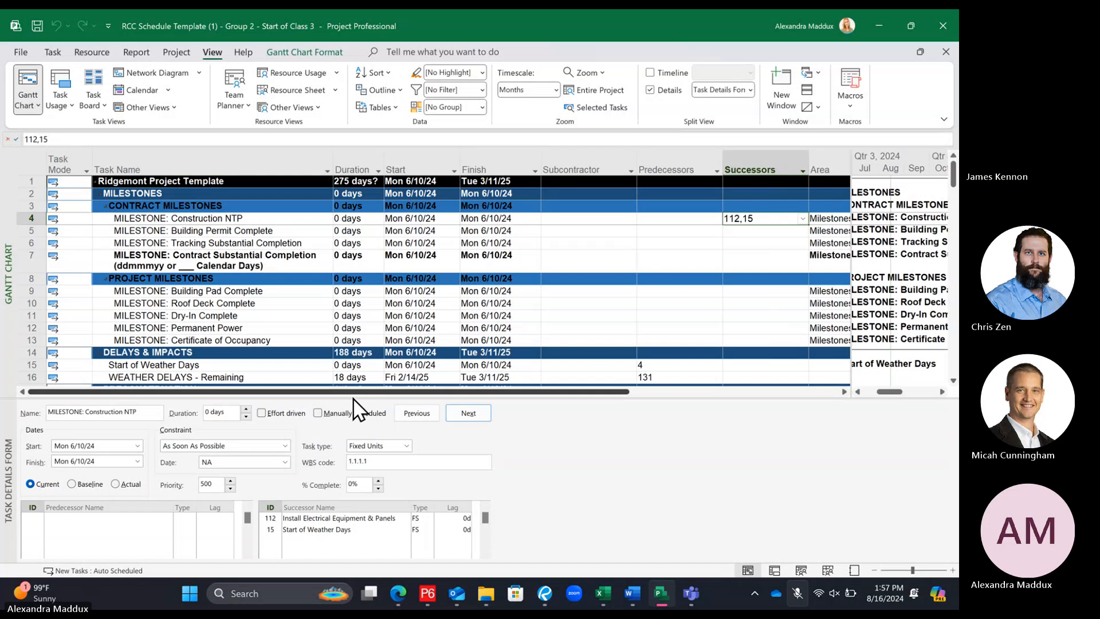
drag(352, 395, 349, 353)
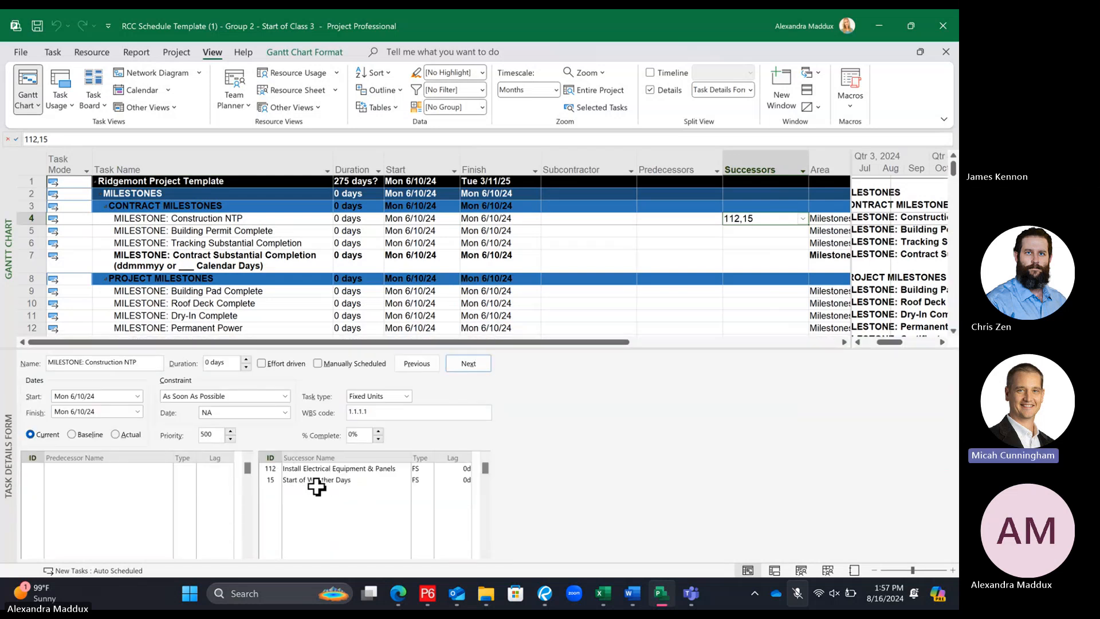
Compare the predecessors and successors of the Construction NTP and Building Permit Complete milestones
click(197, 231)
click(198, 217)
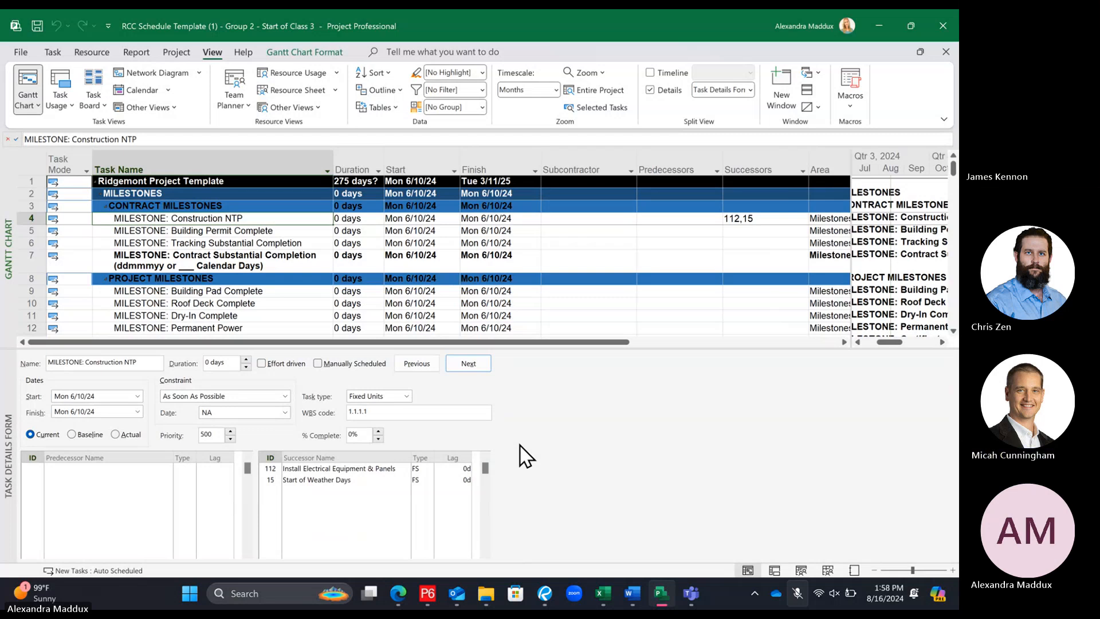
click(277, 231)
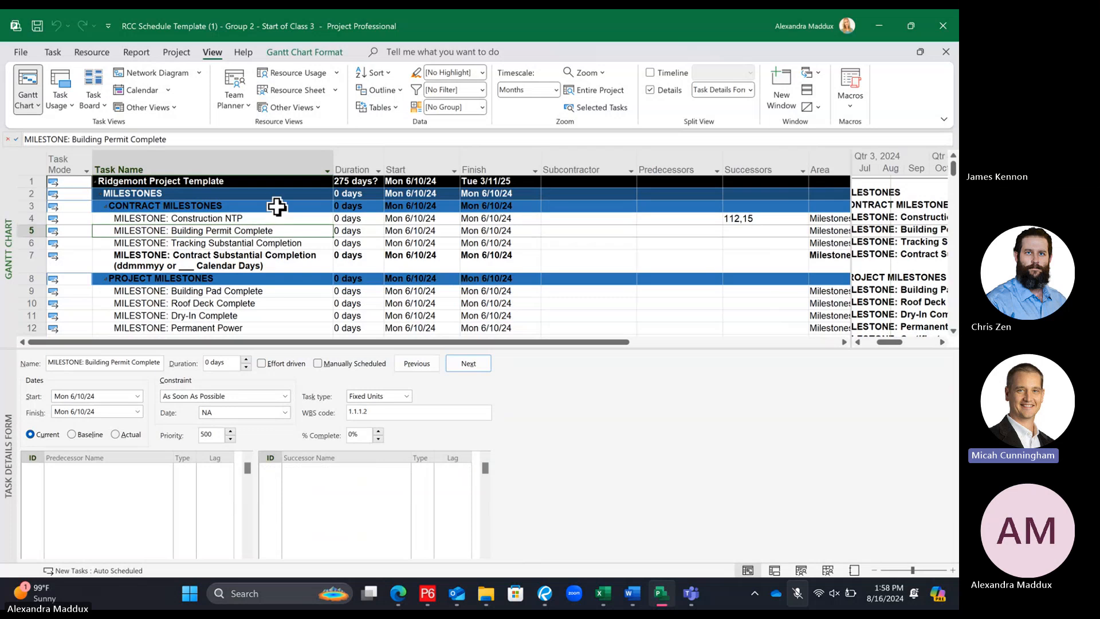
click(283, 217)
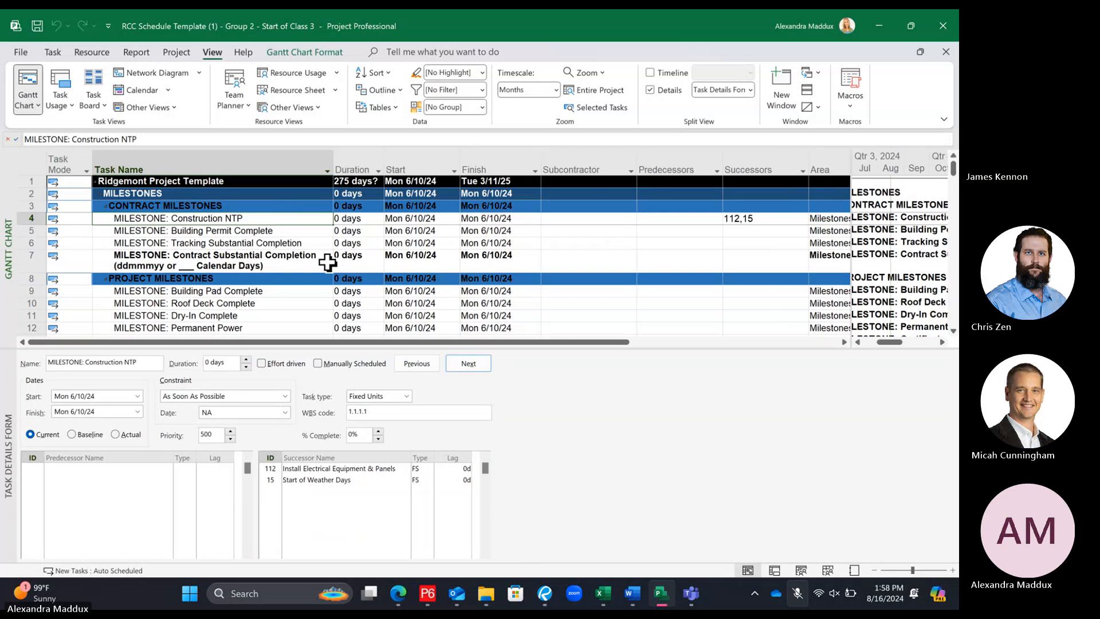
click(289, 231)
Try linking MILESTONE: Construction NTP to City Precon as its predecessor, and undo the link
click(280, 217)
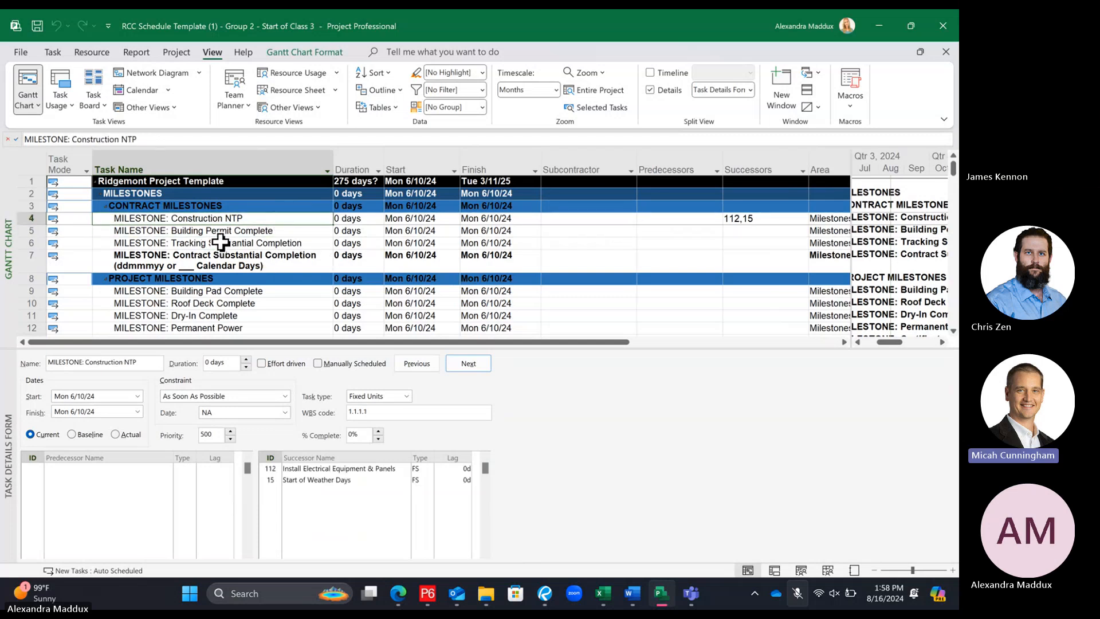
scroll(221, 242, down, 10)
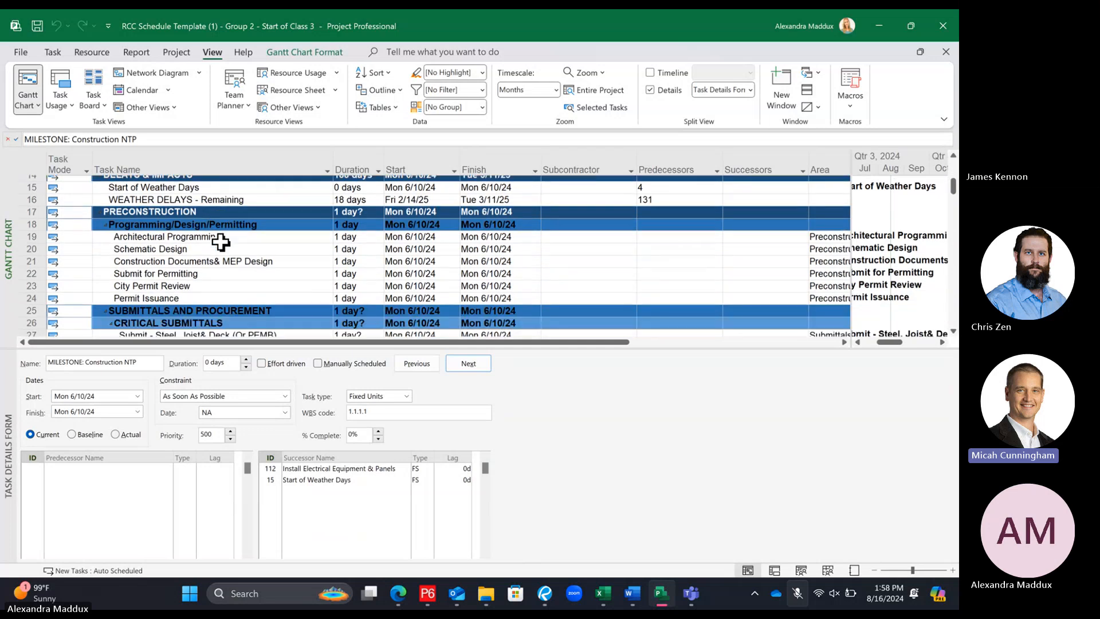
scroll(221, 242, down, 4)
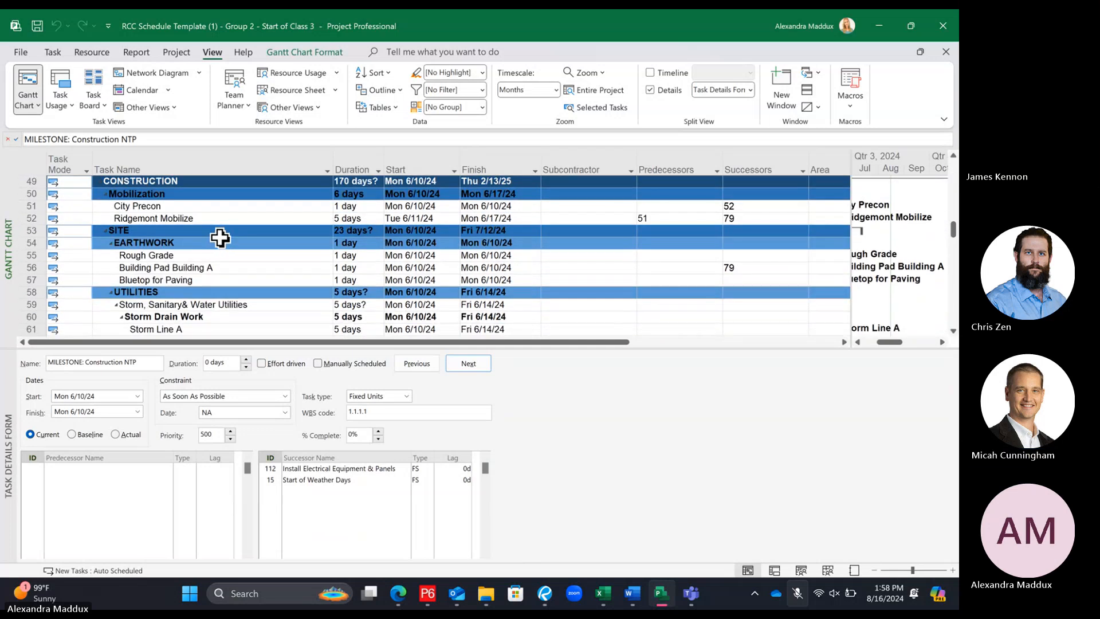
click(187, 205)
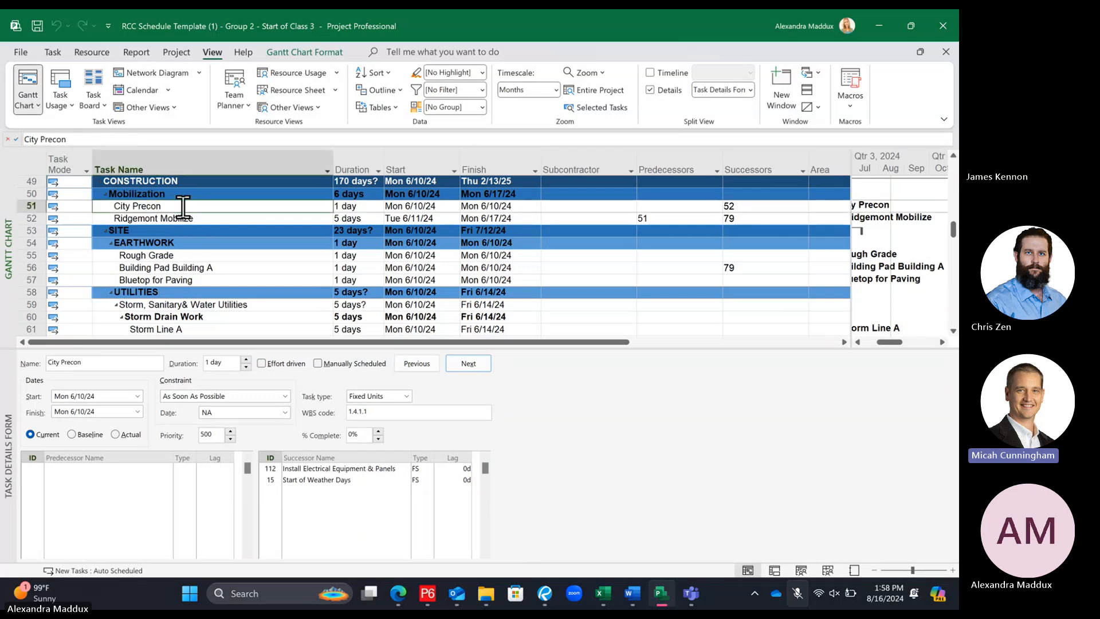
click(52, 53)
click(302, 99)
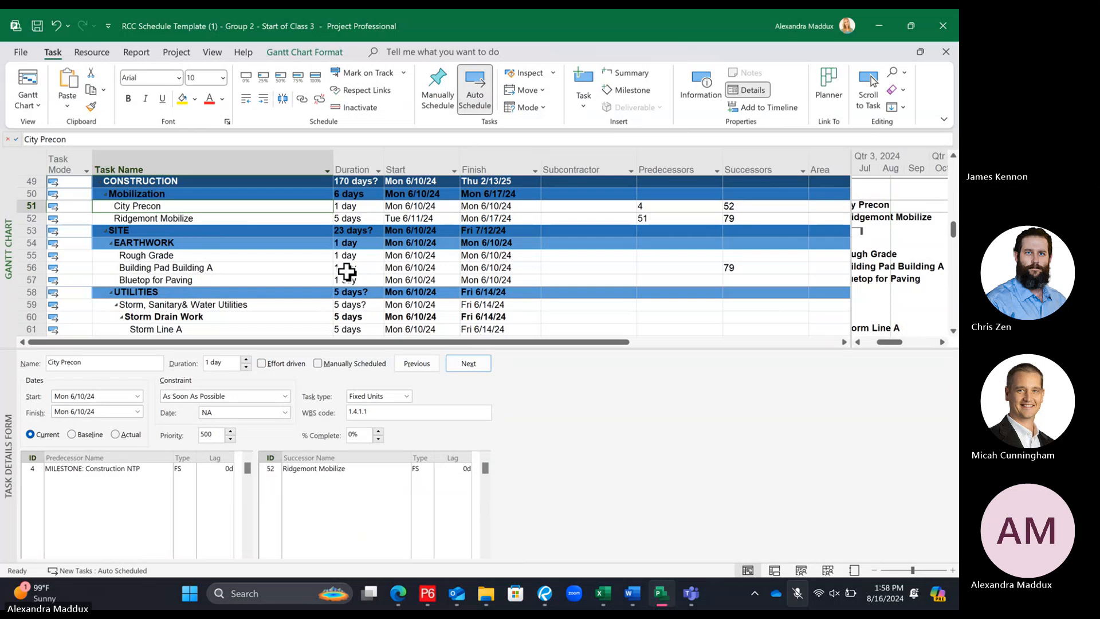
key(ctrl+z)
scroll(347, 275, up, 16)
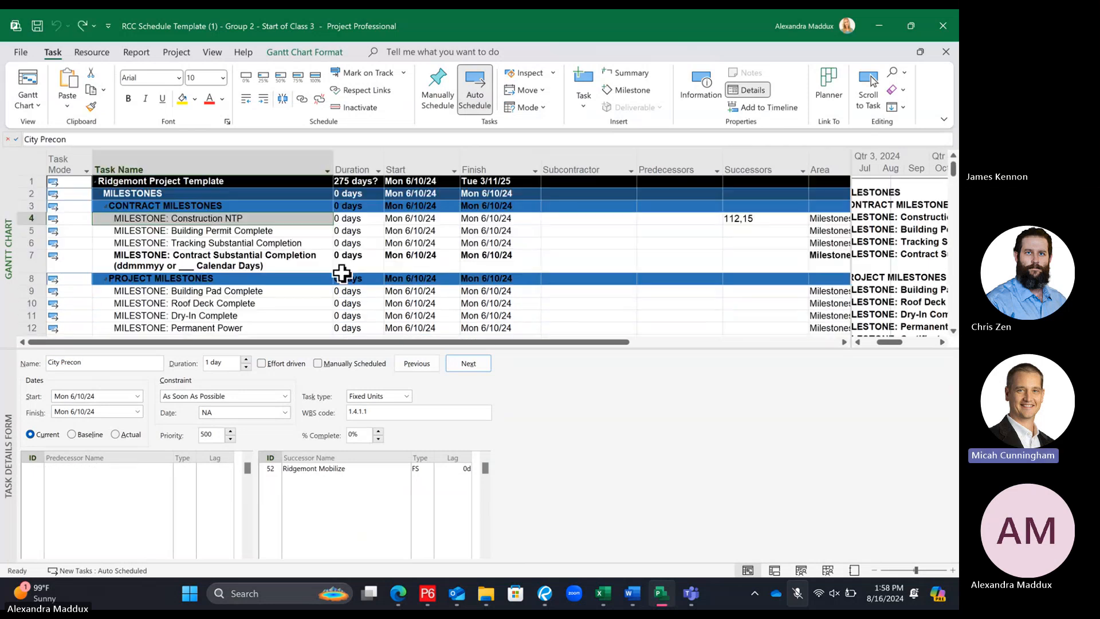
Link MILESTONE: Construction NTP to City Precon in the Mobilization group, making the milestone its predecessor
click(239, 252)
click(231, 220)
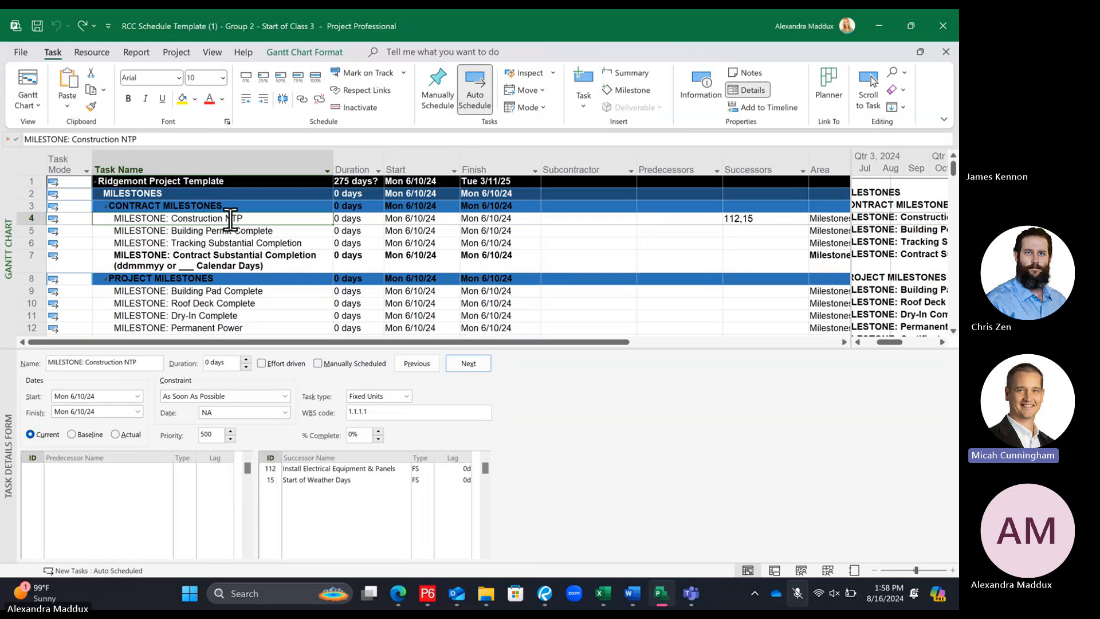
click(247, 229)
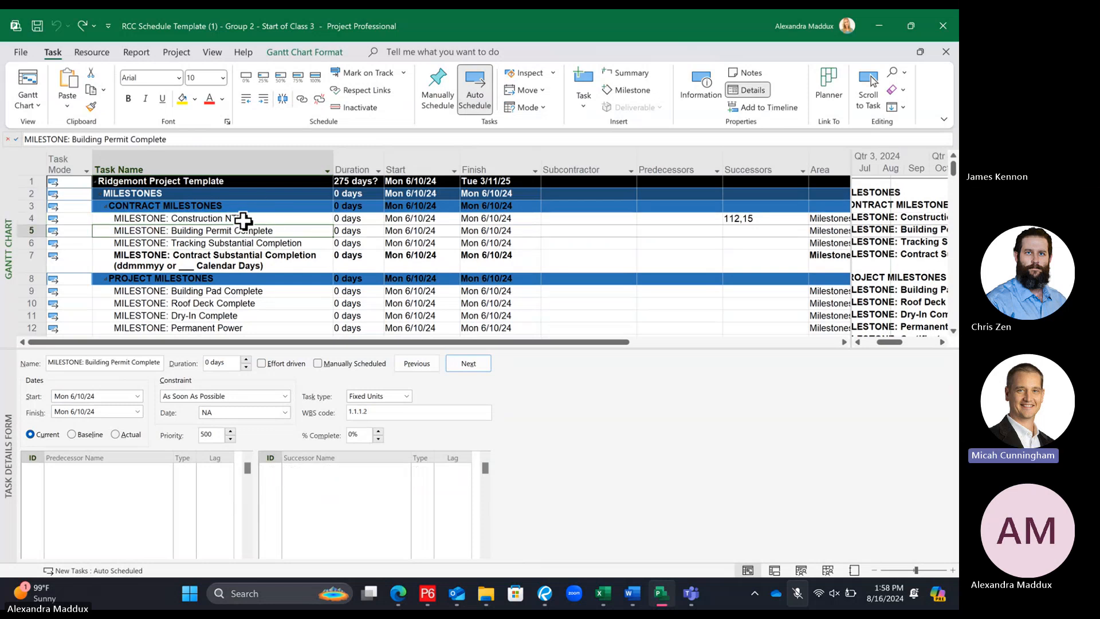
click(244, 219)
scroll(246, 219, down, 17)
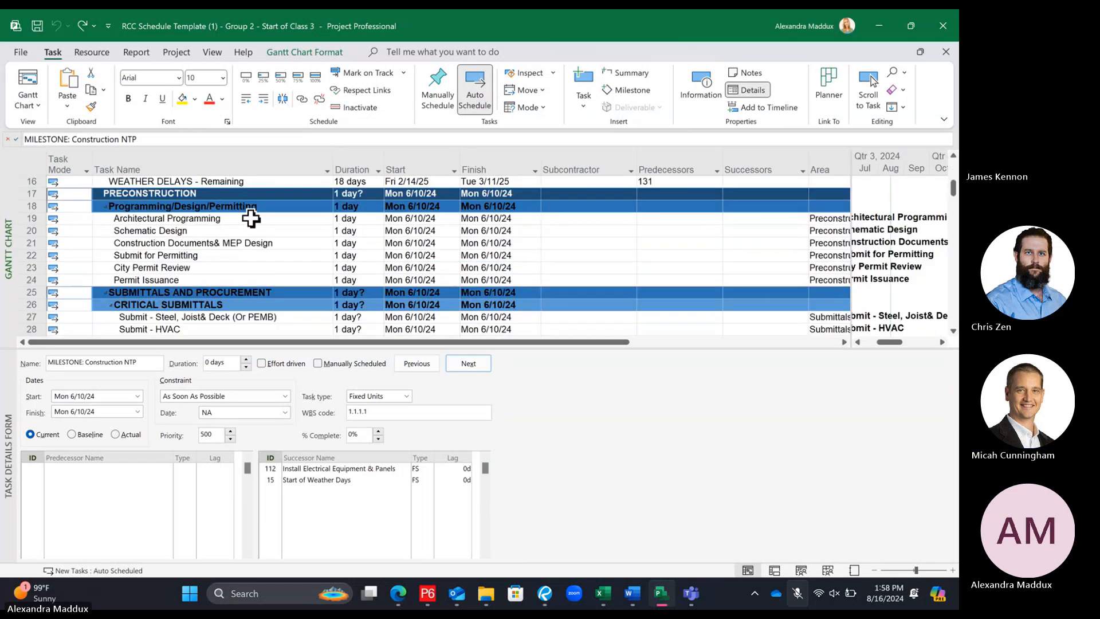
scroll(251, 218, up, 2)
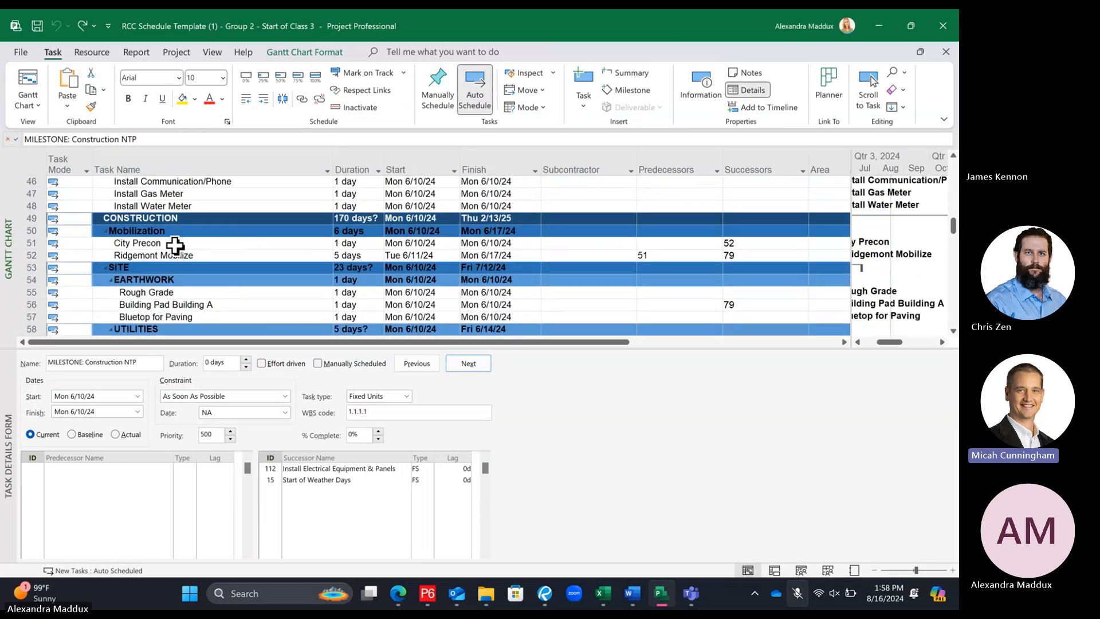
click(177, 243)
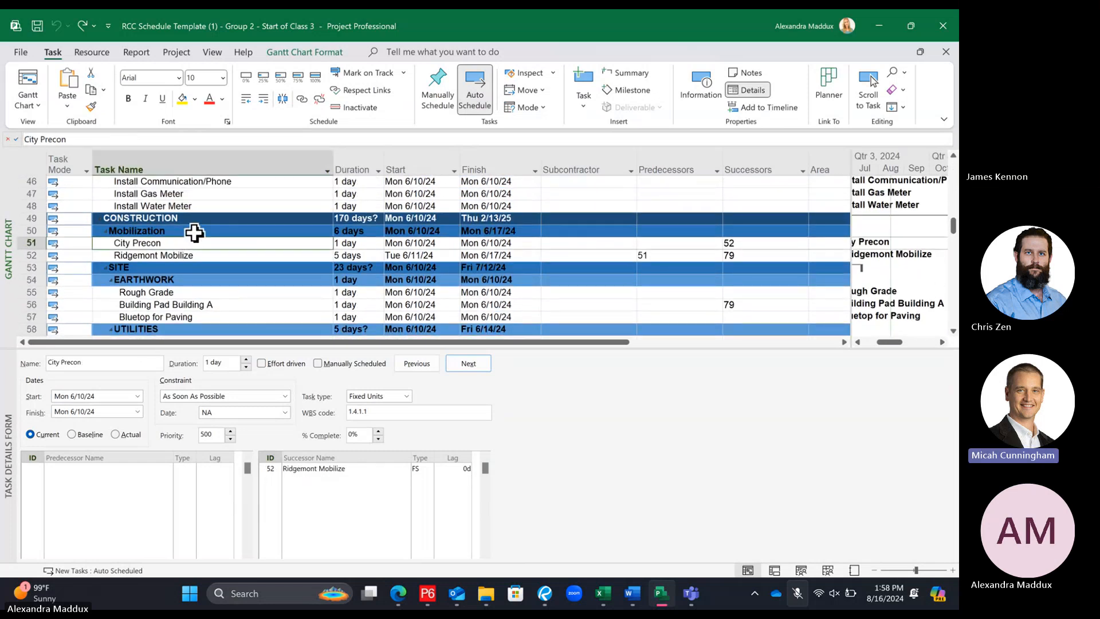
click(301, 99)
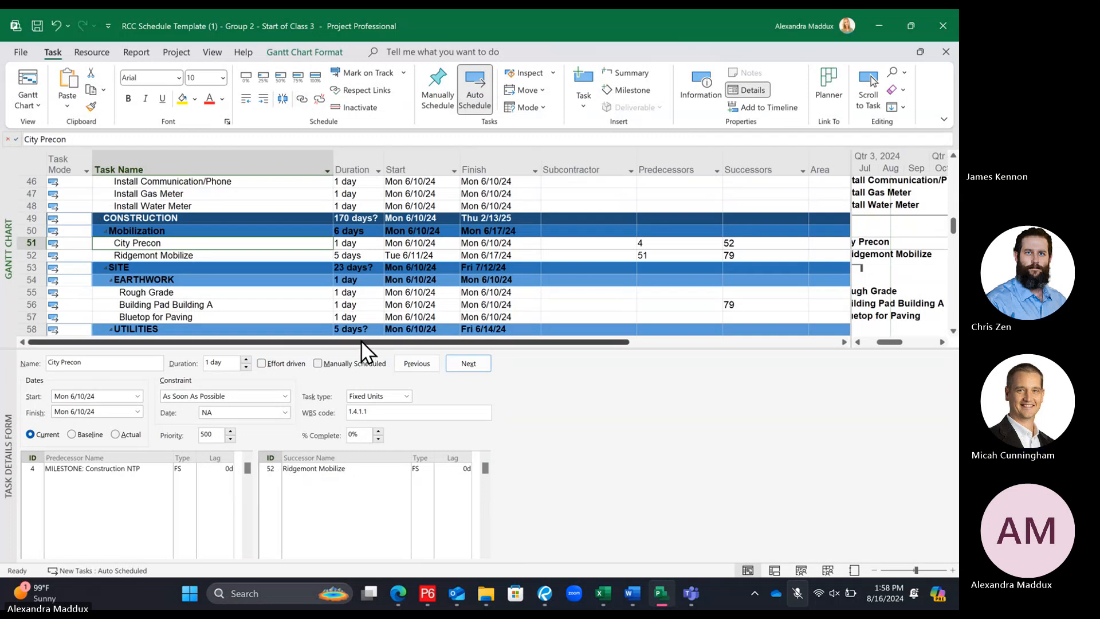
click(308, 255)
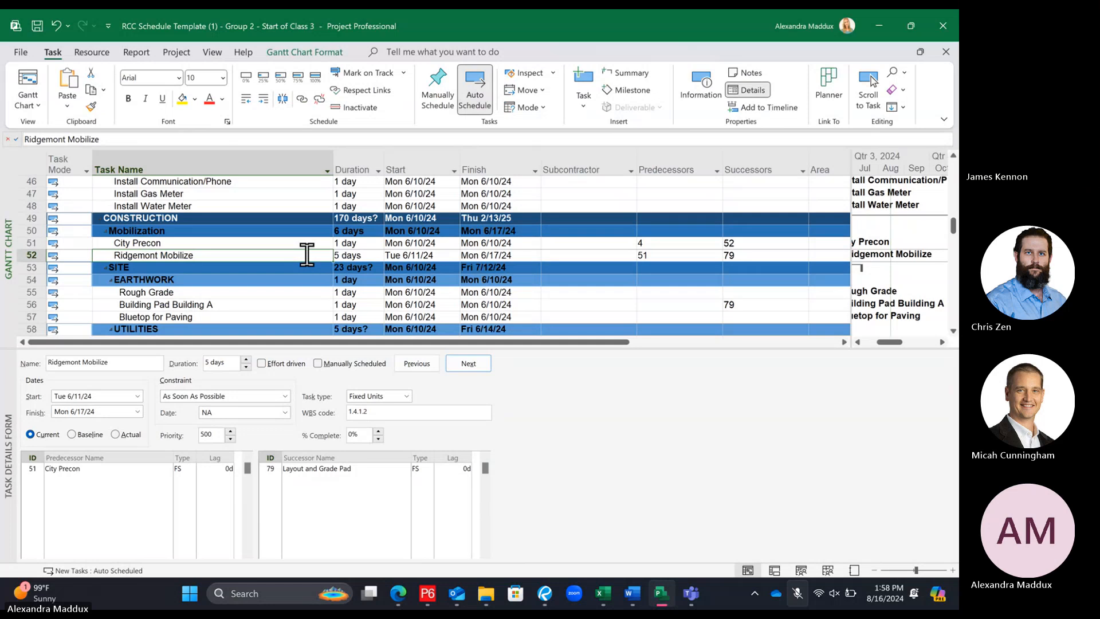
Link WEATHER DELAYS - Remaining to MILESTONE: Tracking Substantial Completion, making the weather delays its predecessor
scroll(307, 255, up, 14)
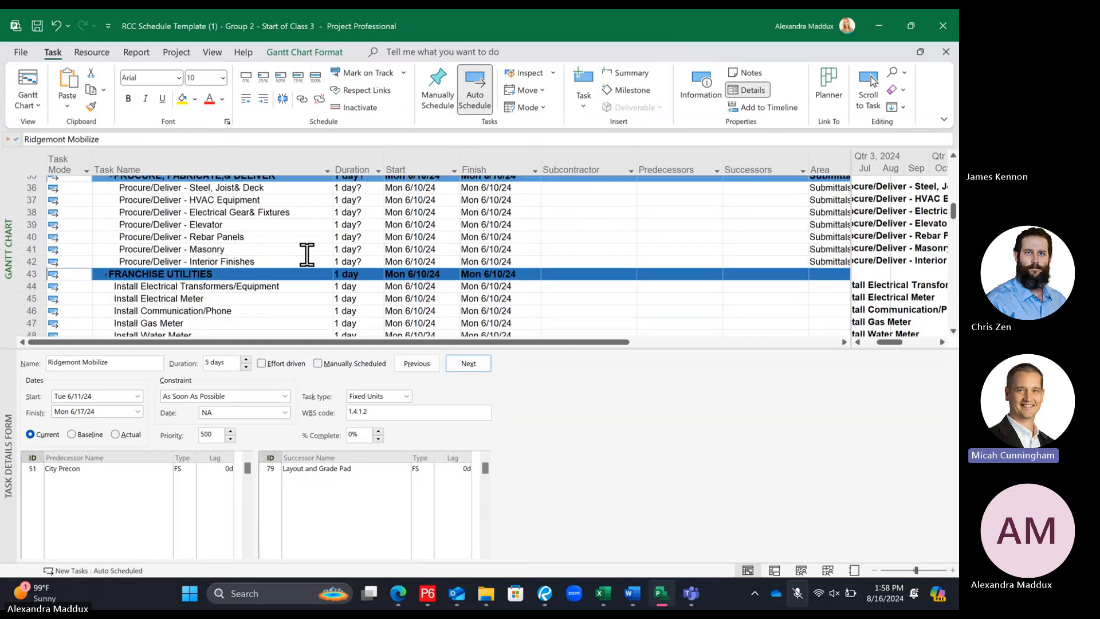
scroll(307, 256, down, 2)
click(251, 303)
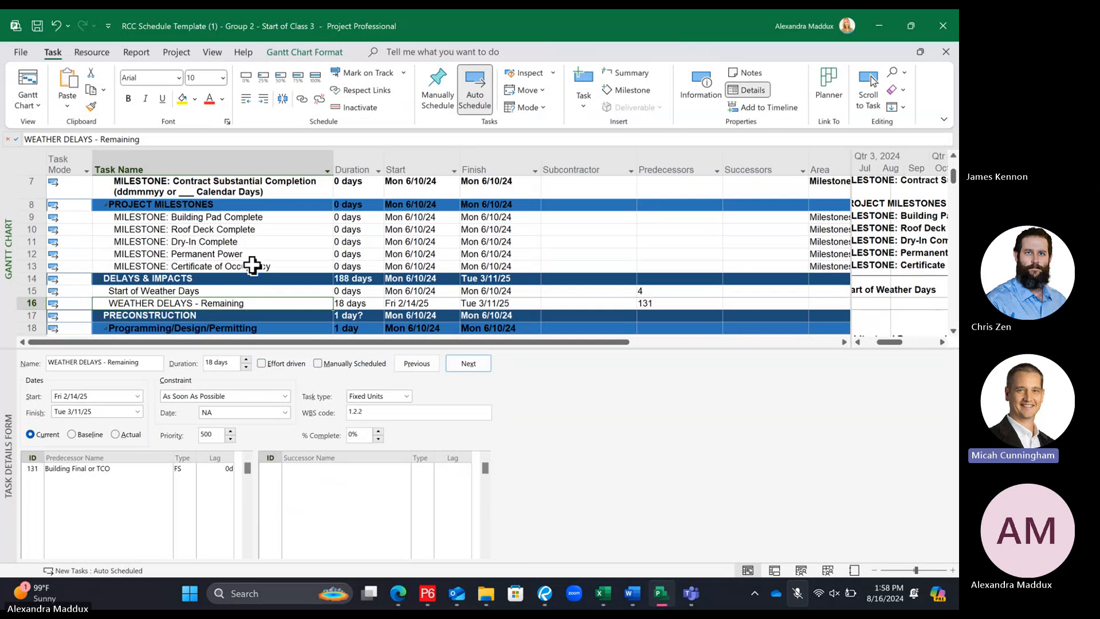
scroll(318, 286, up, 2)
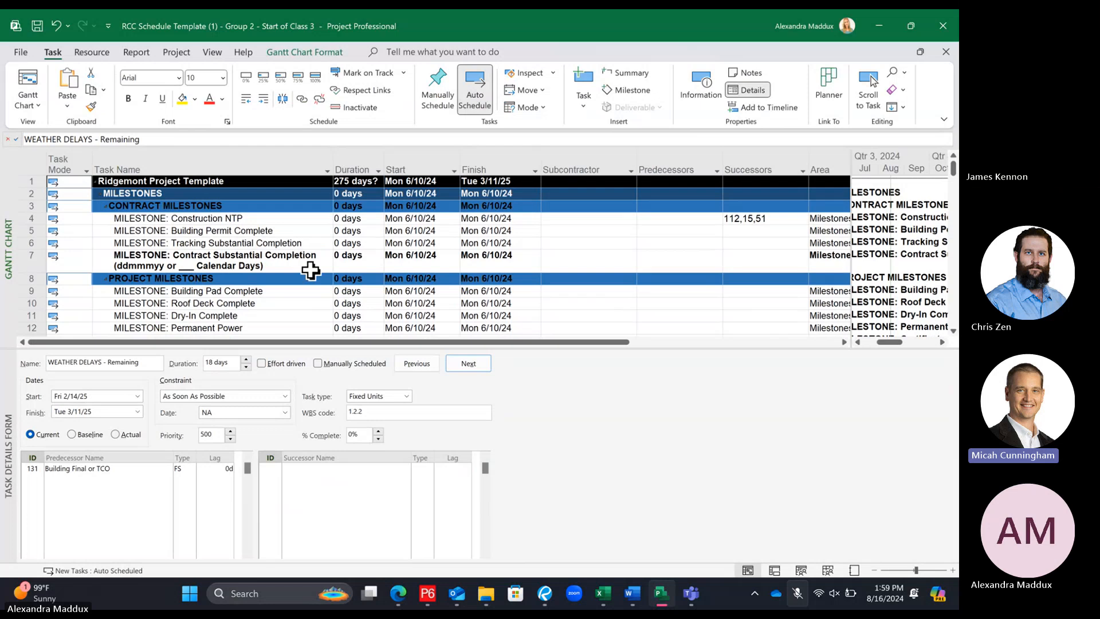
scroll(293, 247, down, 2)
click(286, 290)
click(284, 304)
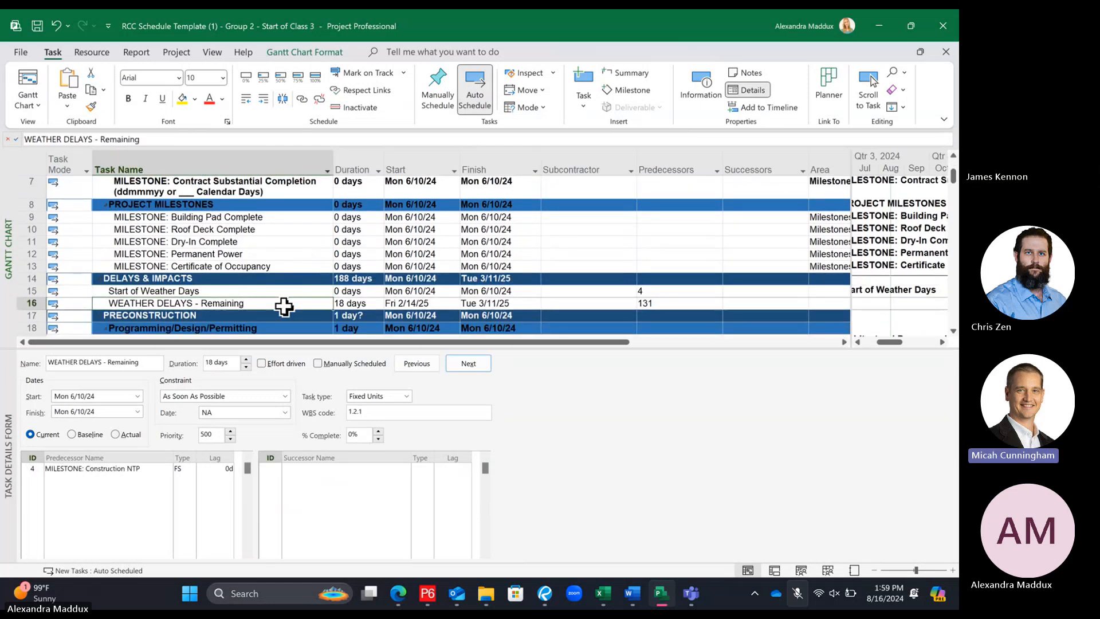
scroll(235, 300, up, 2)
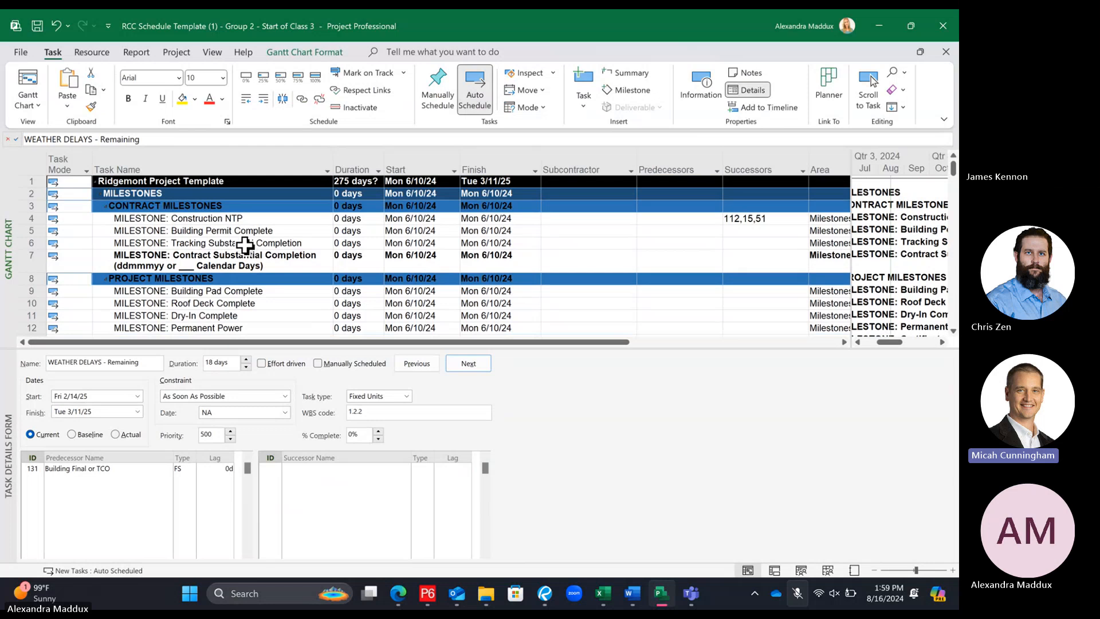
click(222, 242)
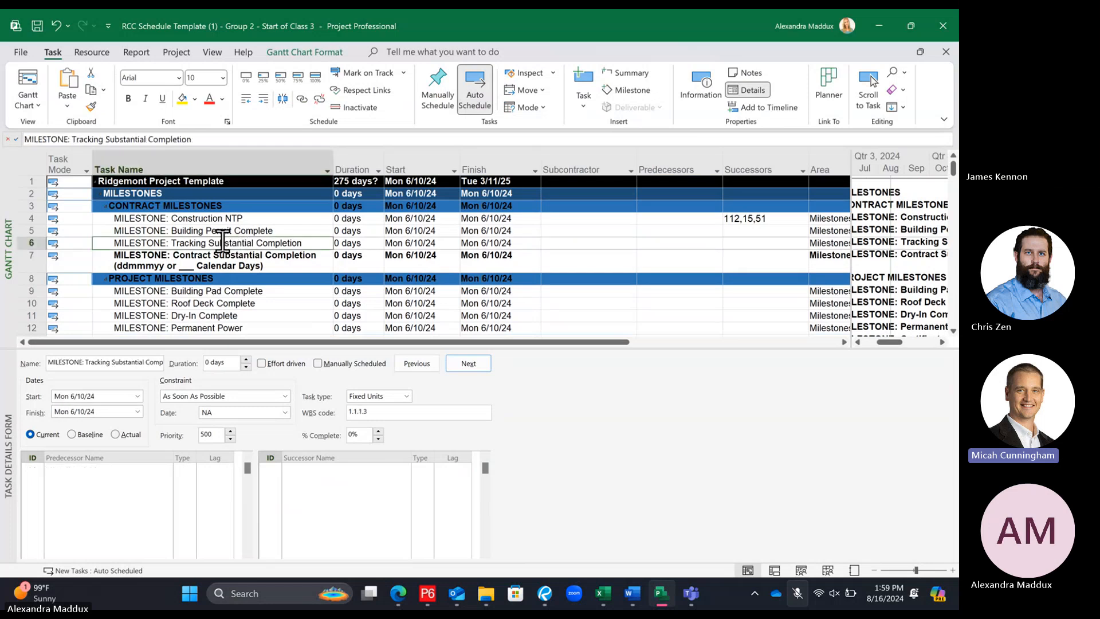
click(302, 100)
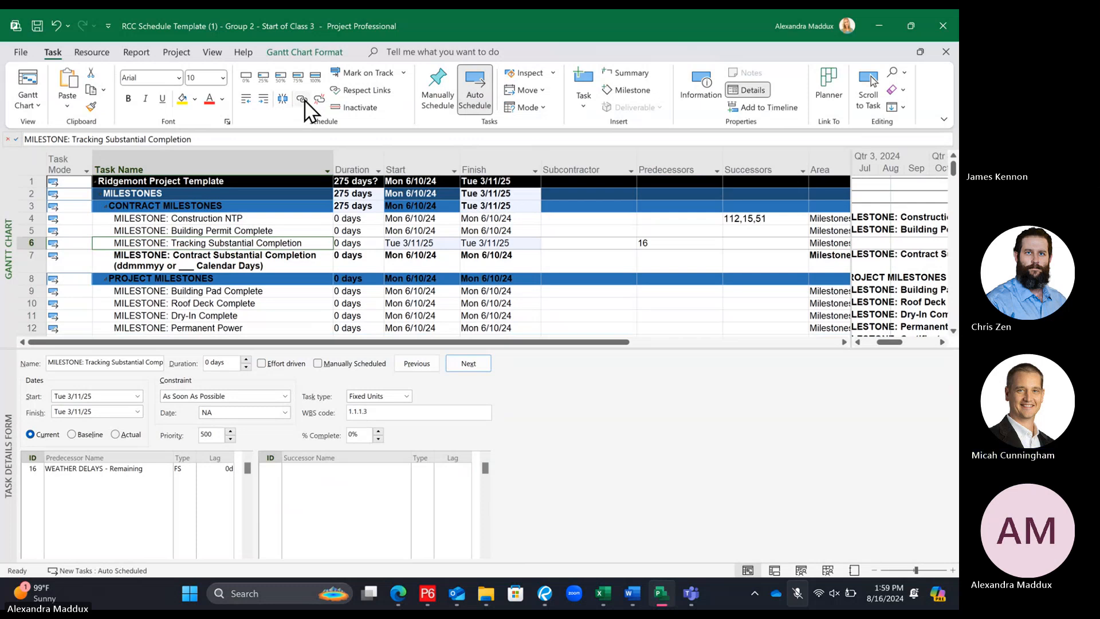
click(301, 99)
Filter the schedule to Critical tasks to review the critical path
click(218, 54)
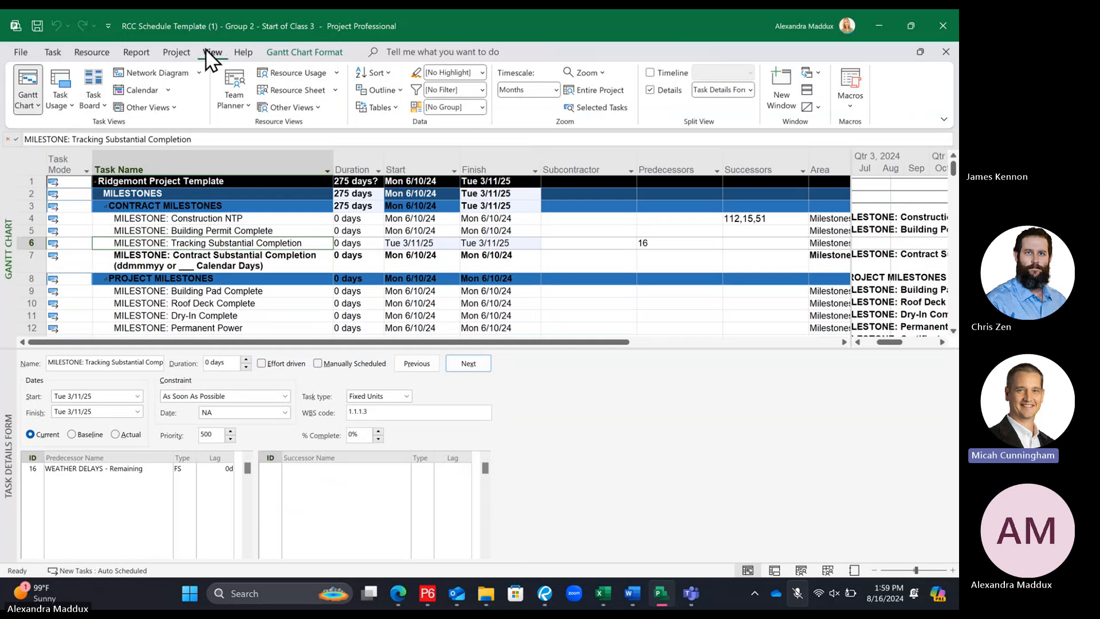
click(482, 91)
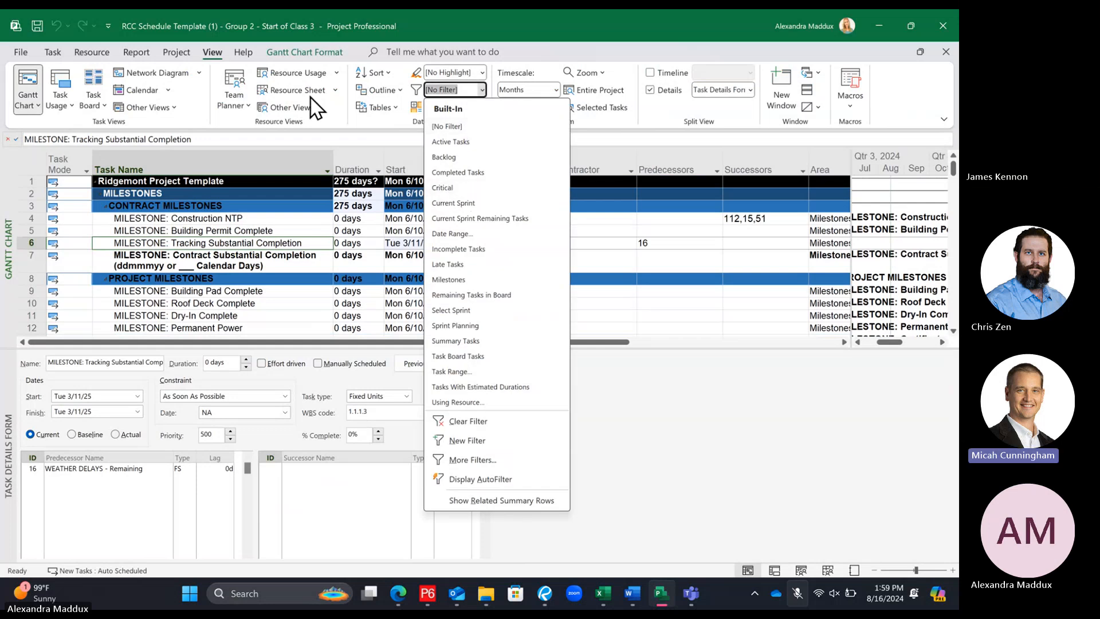
click(210, 56)
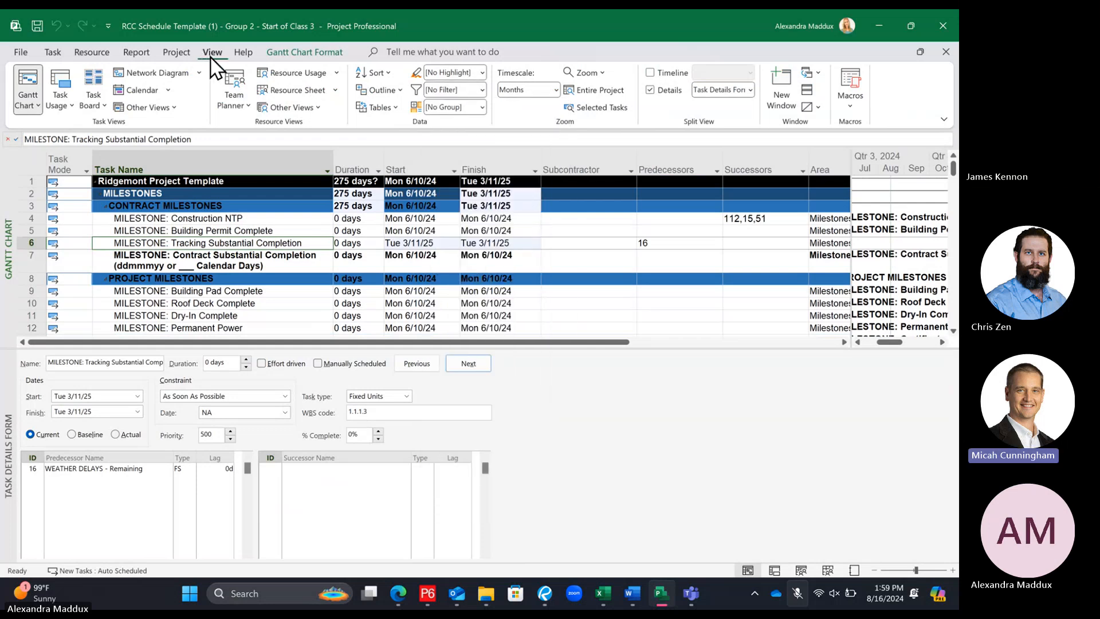
click(481, 90)
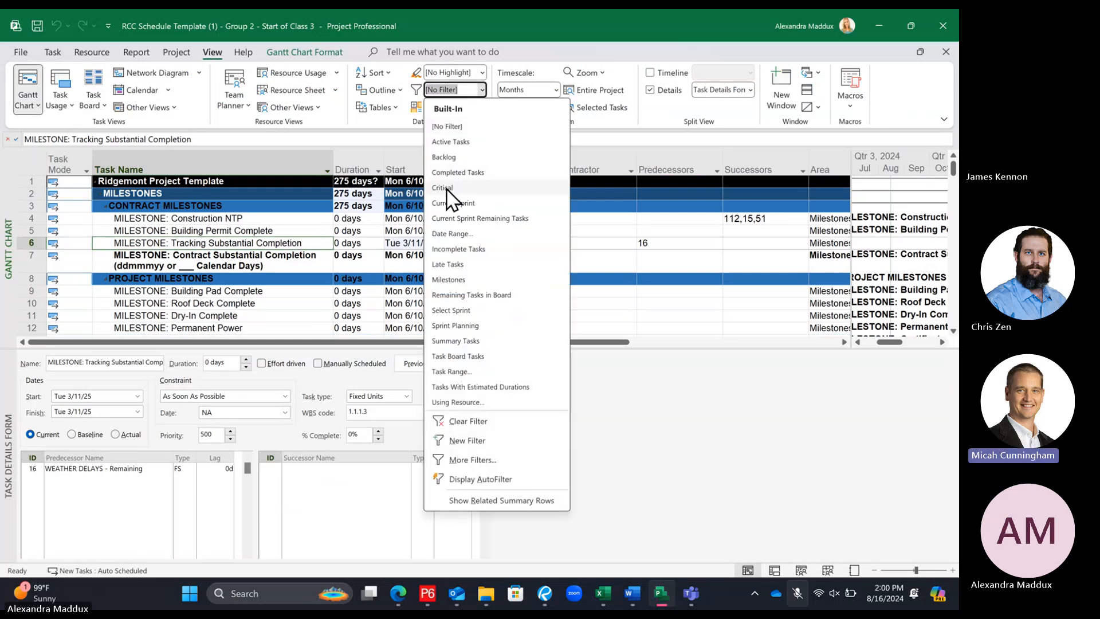
click(444, 188)
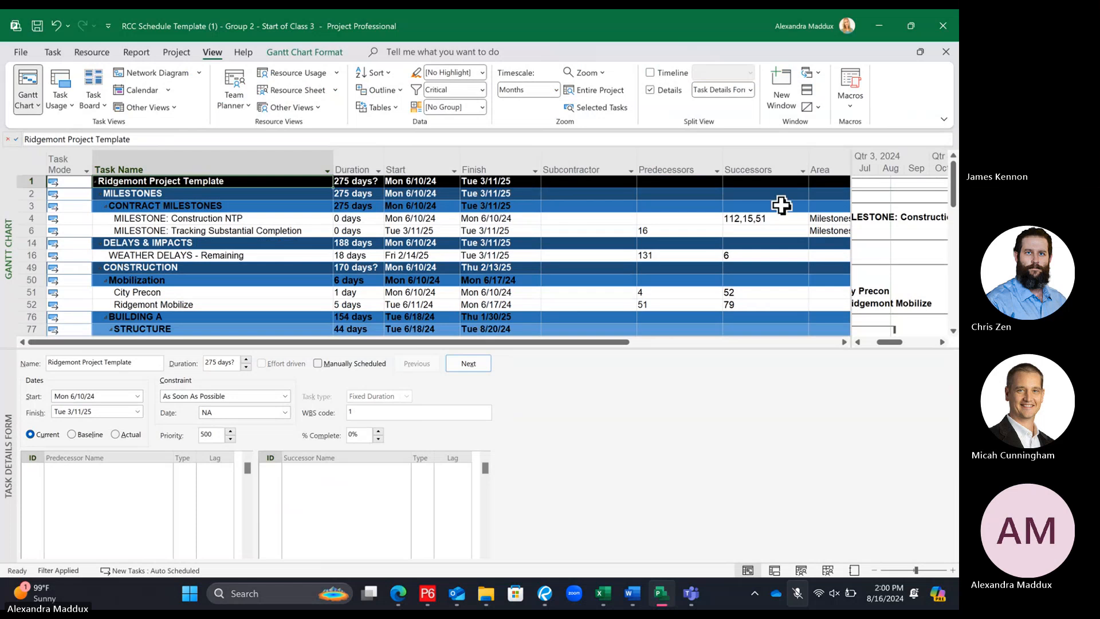
click(682, 205)
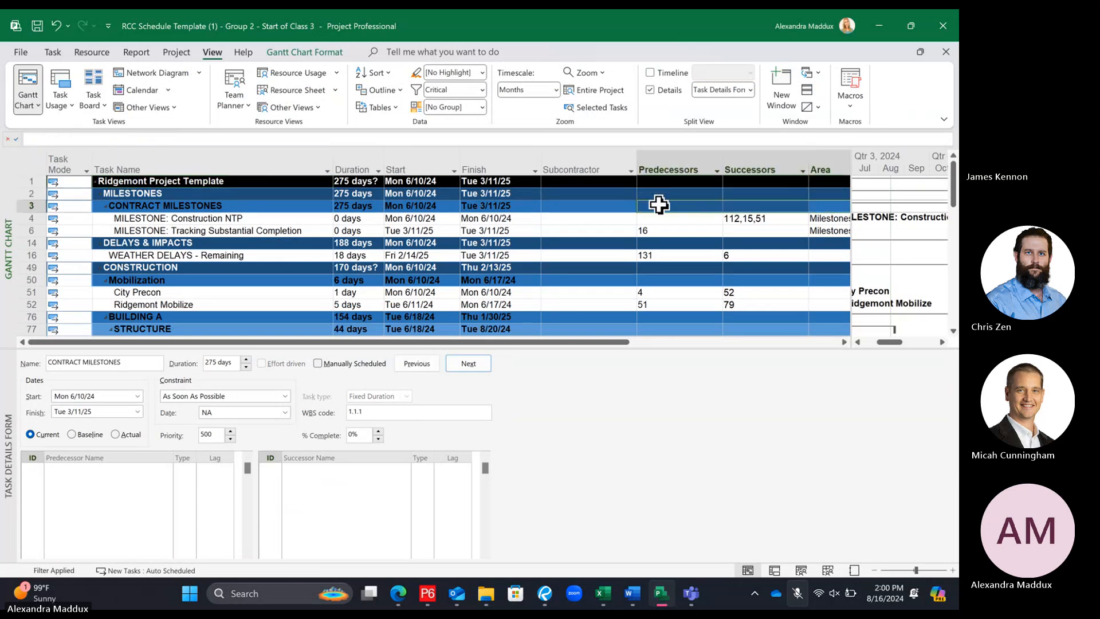
Narrow the task table to reveal the Gantt bars and shrink the details form so more critical tasks are listed
drag(808, 169, 580, 196)
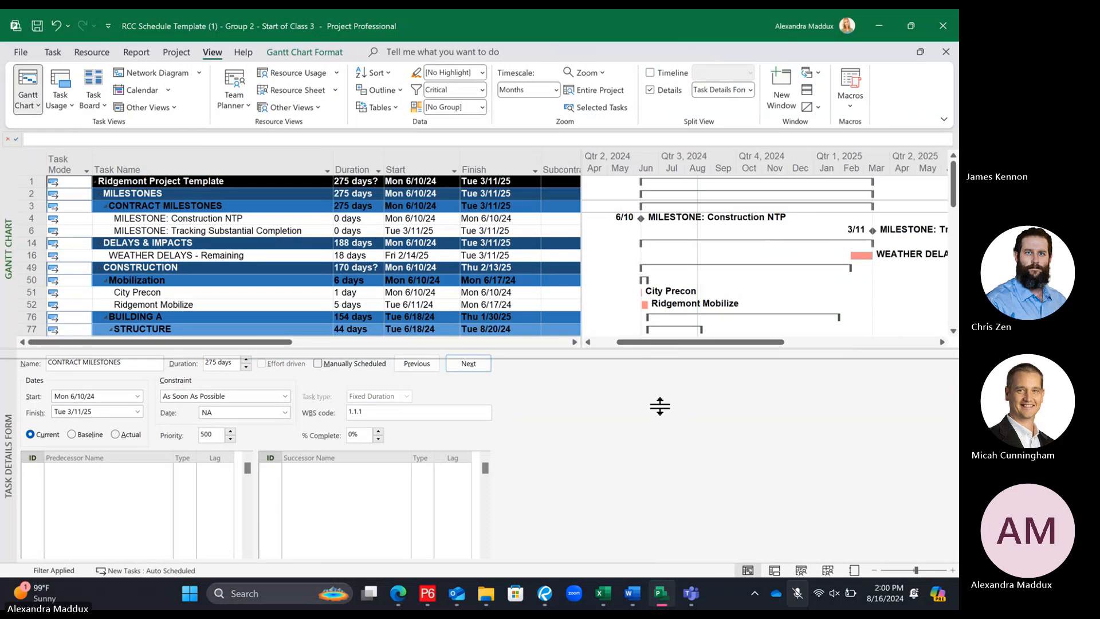
drag(660, 406, 651, 530)
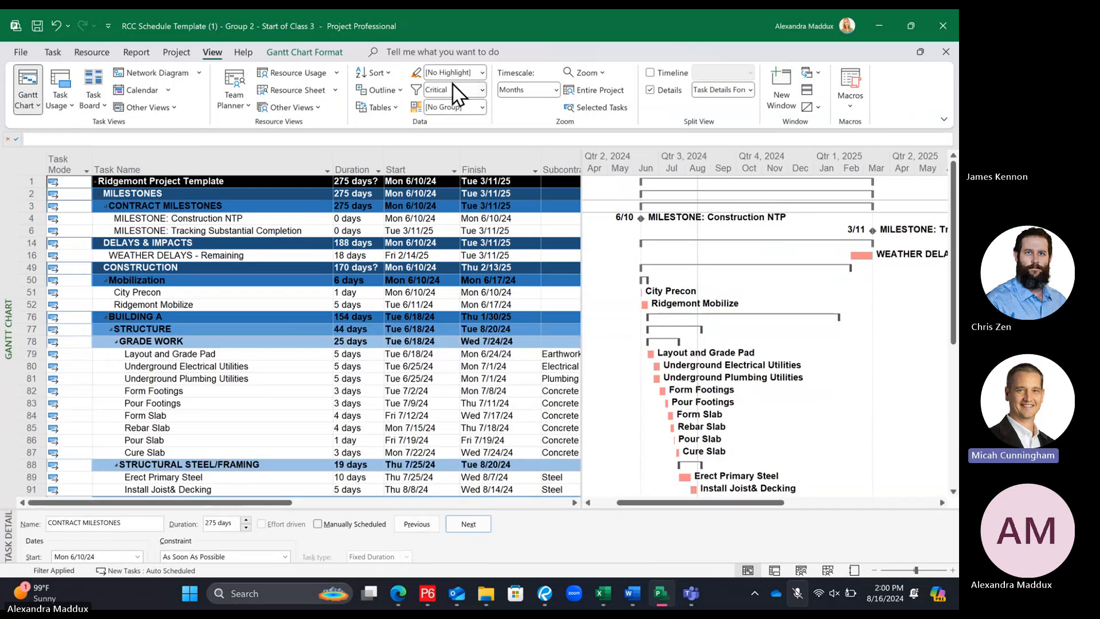
click(482, 90)
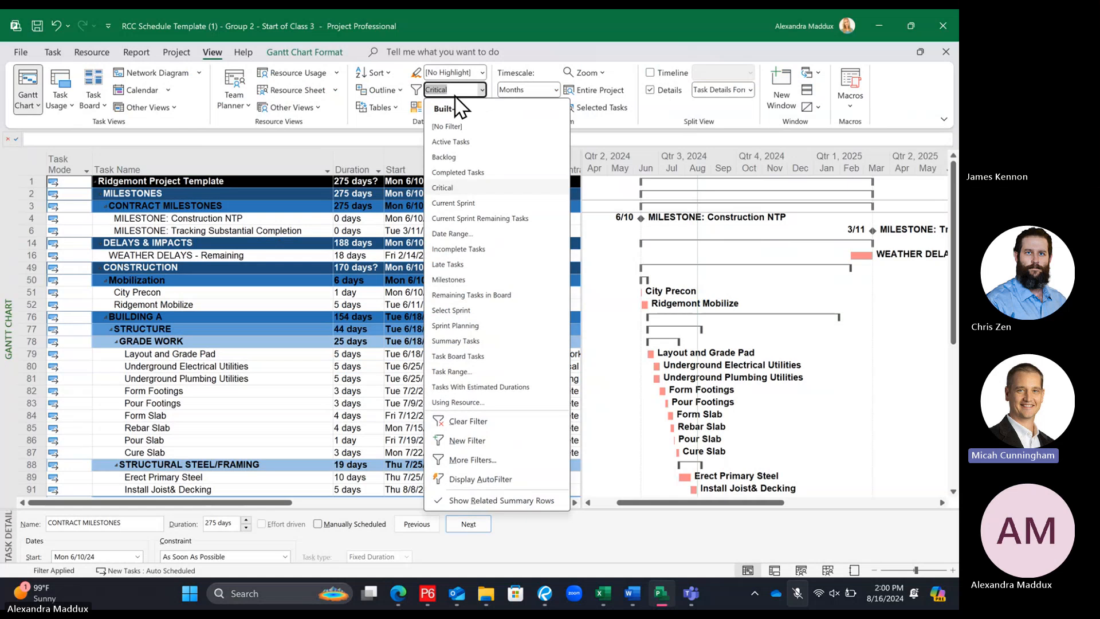
click(457, 188)
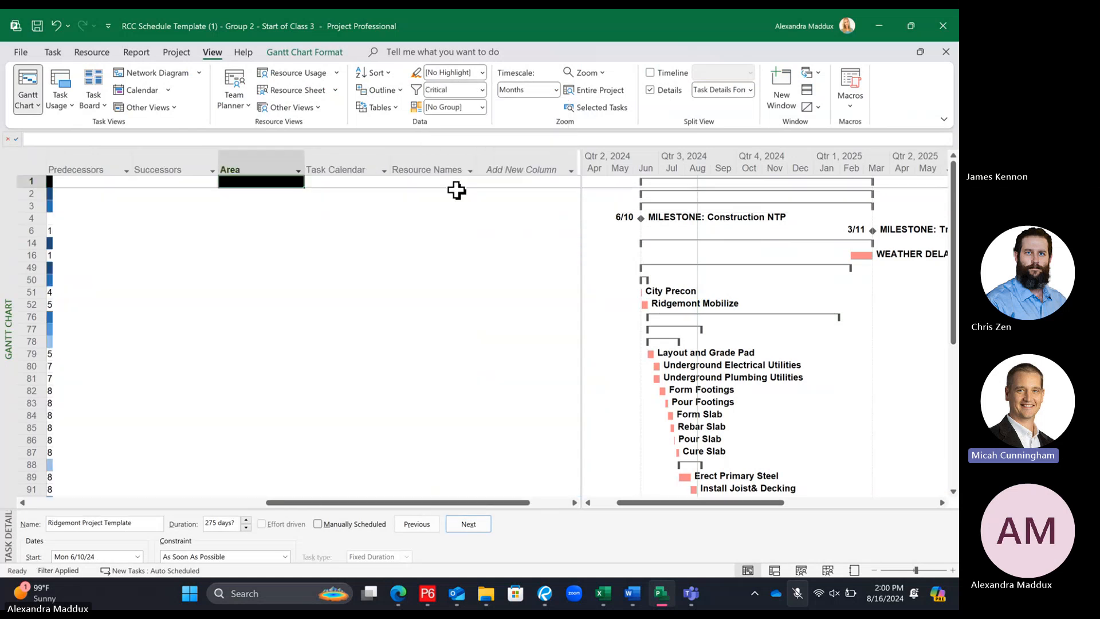
drag(343, 502, 201, 478)
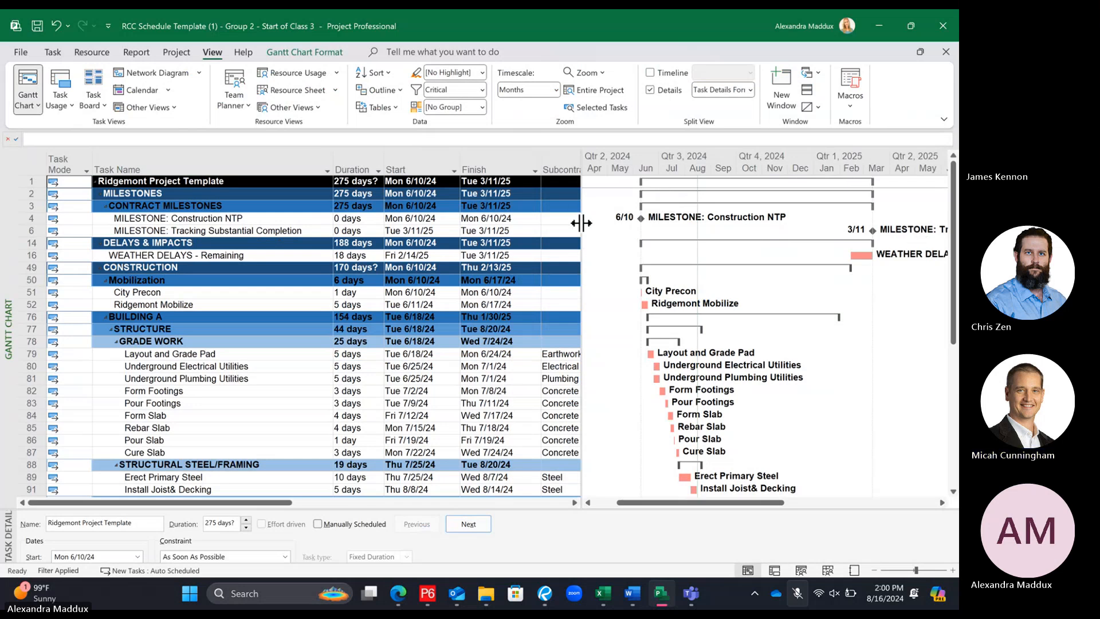
Examine the Construction NTP and Tracking Substantial Completion milestones, and set the task filter back to No Filter
click(304, 220)
drag(301, 227, 329, 224)
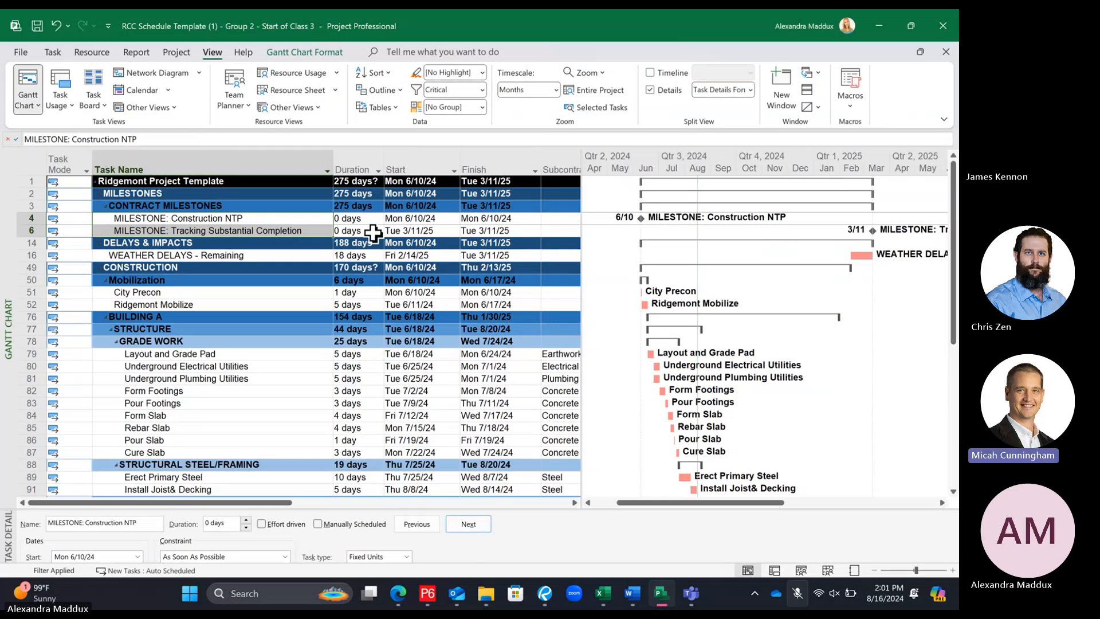
click(267, 243)
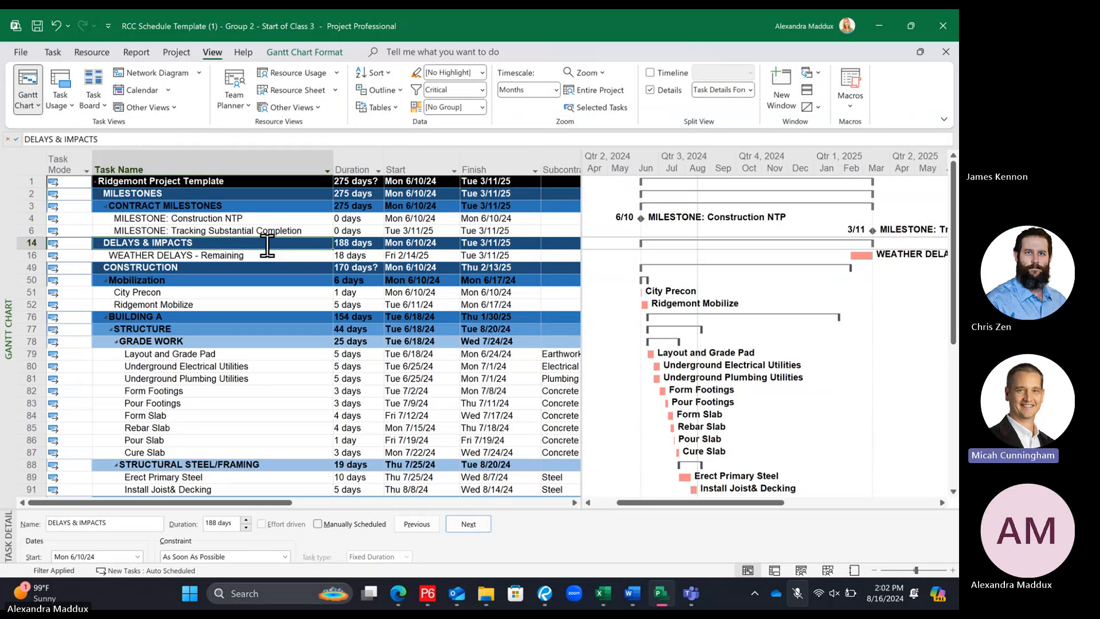
click(483, 90)
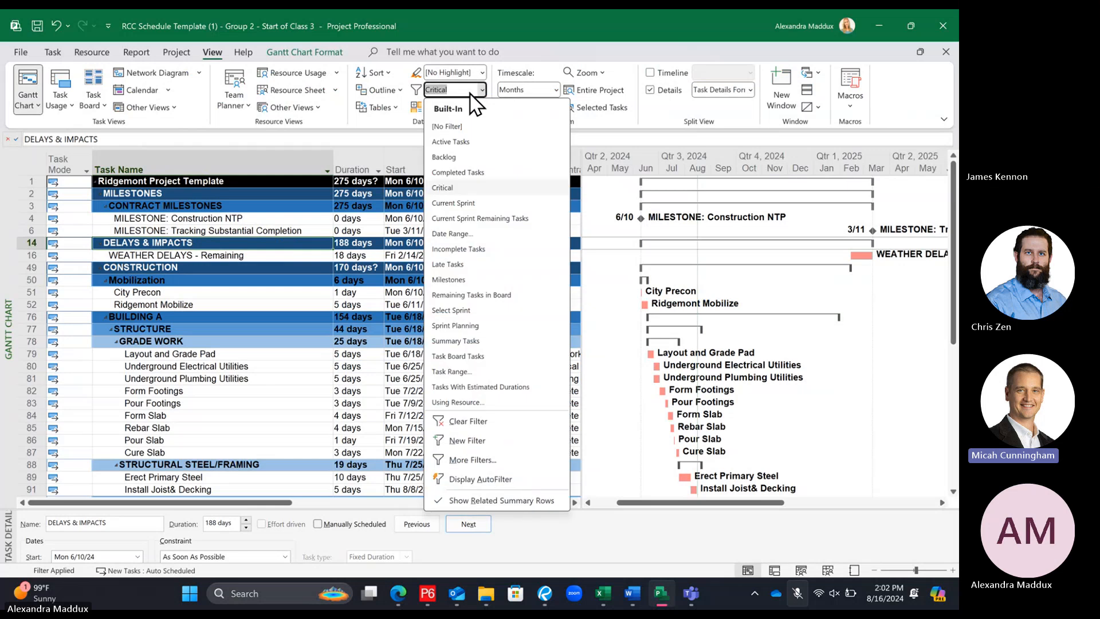
click(484, 126)
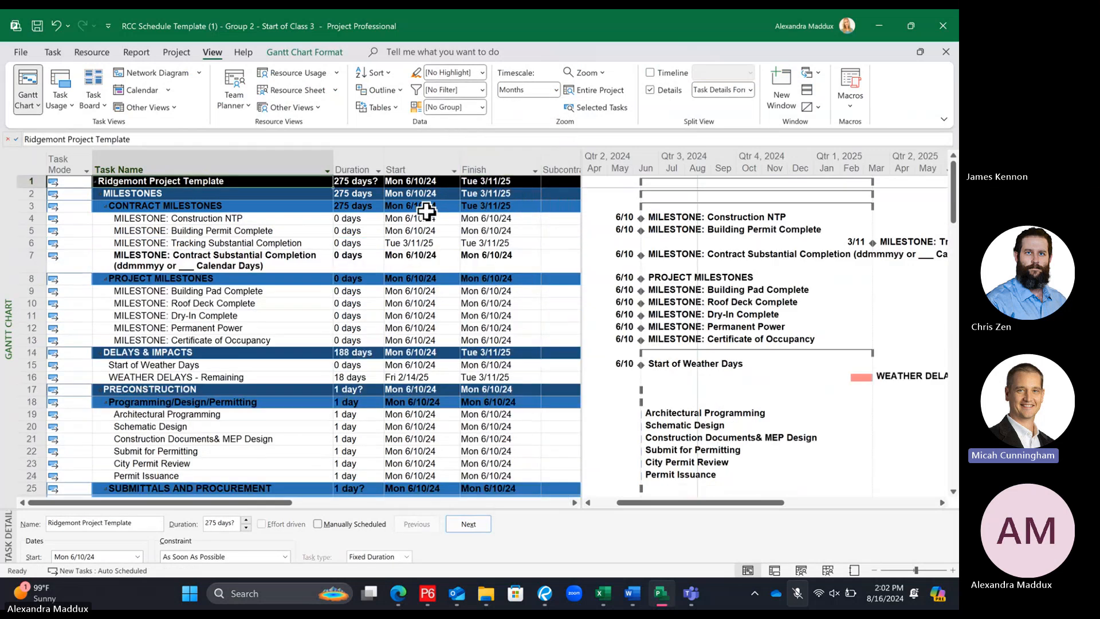
Set the start date of MILESTONE: Contract Substantial Completion to Mon 3/31/25
click(321, 256)
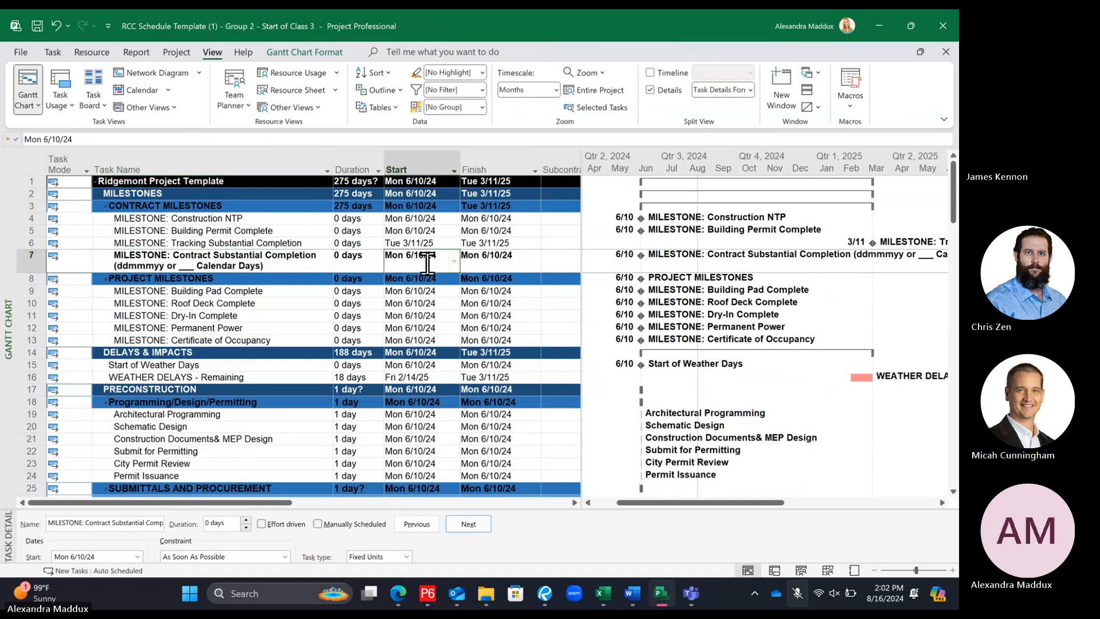
click(436, 259)
click(454, 261)
click(450, 281)
click(450, 281)
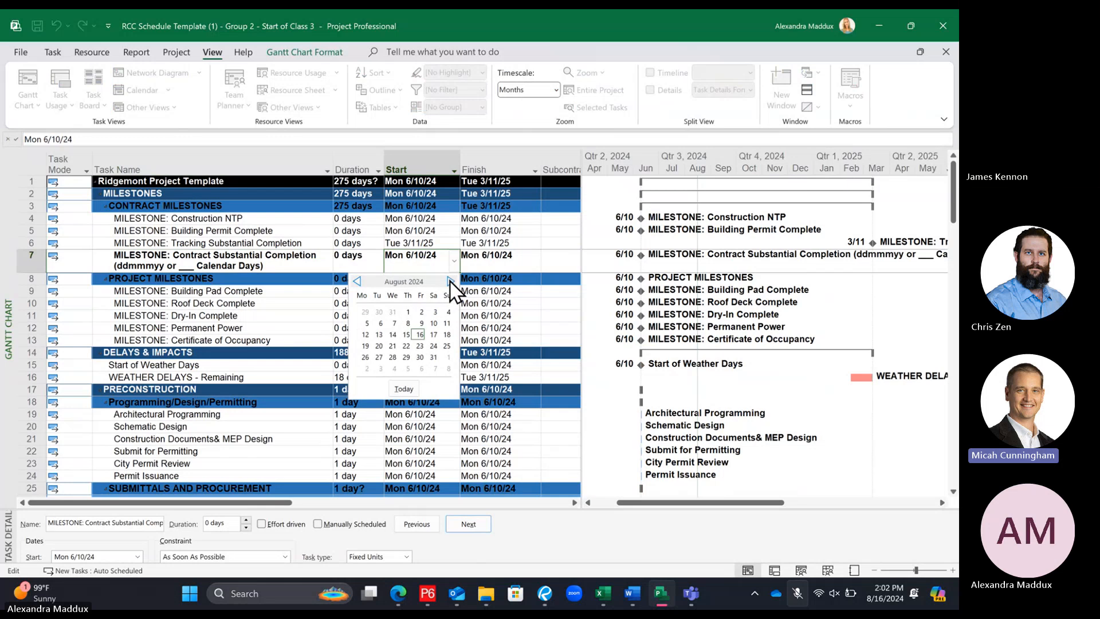
click(450, 281)
click(450, 281)
click(450, 281)
click(450, 280)
click(450, 280)
click(450, 281)
click(450, 280)
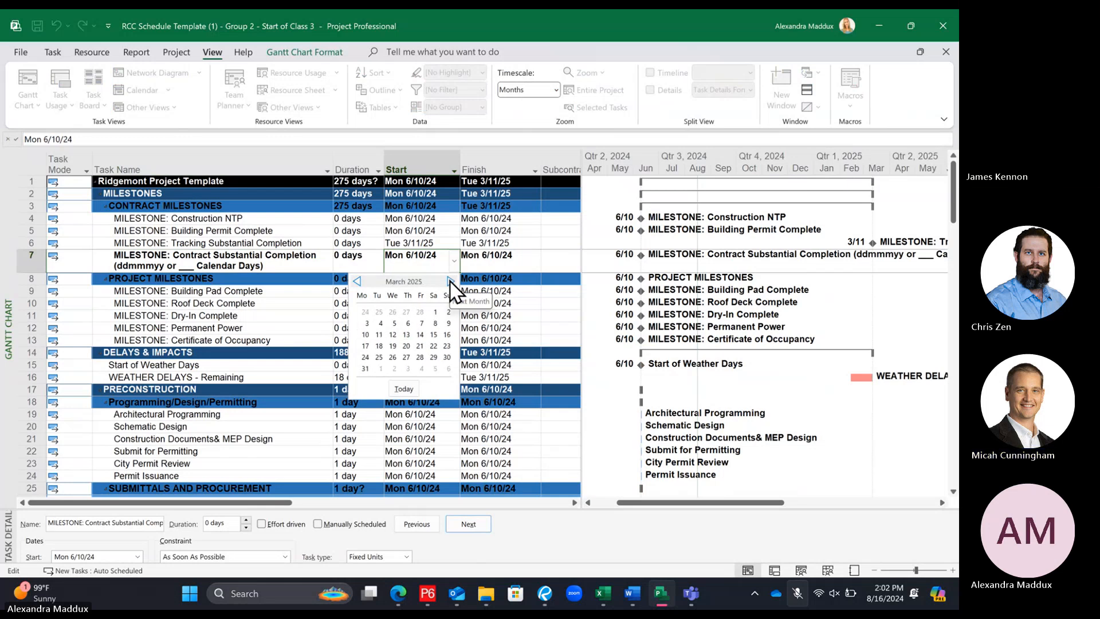
click(450, 280)
click(357, 282)
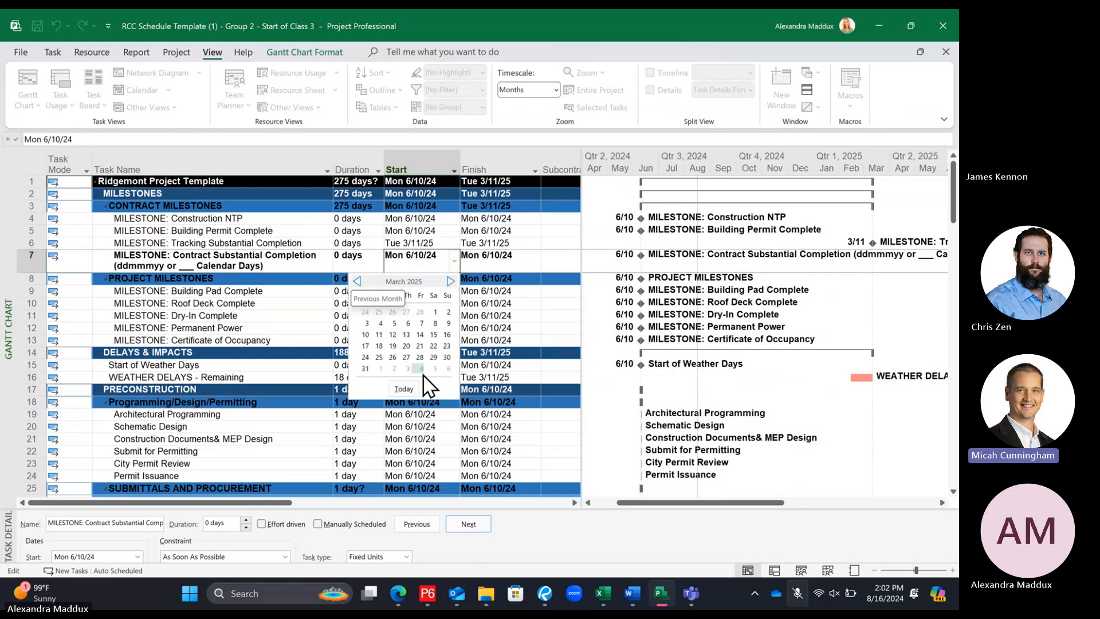
click(365, 370)
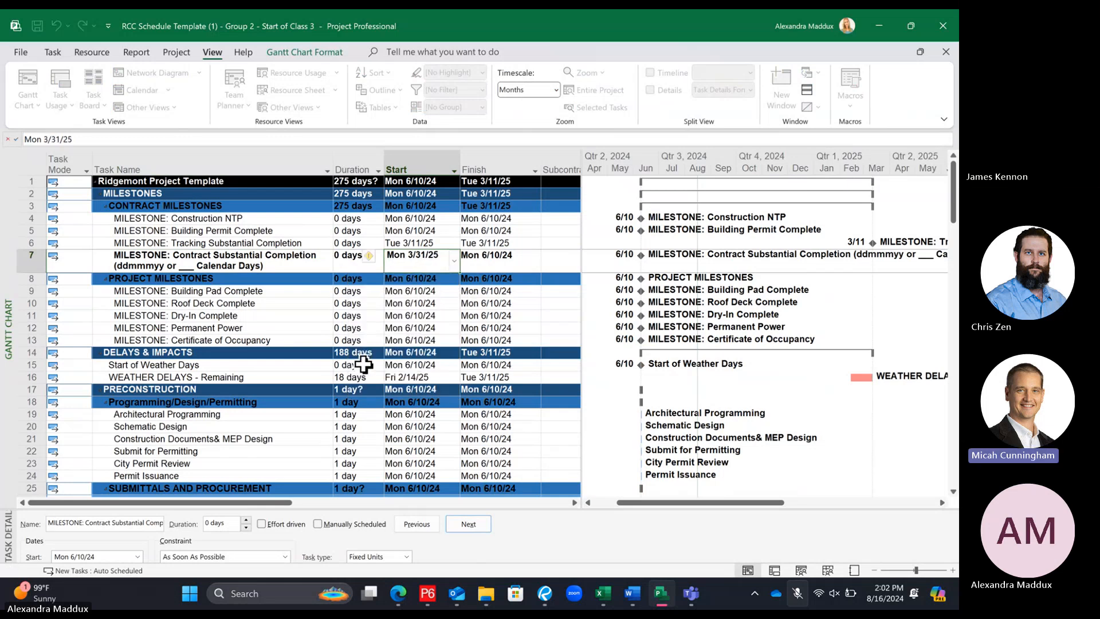
click(321, 277)
Filter the schedule to Critical tasks to check the critical path, and set the task filter back to No Filter
click(481, 90)
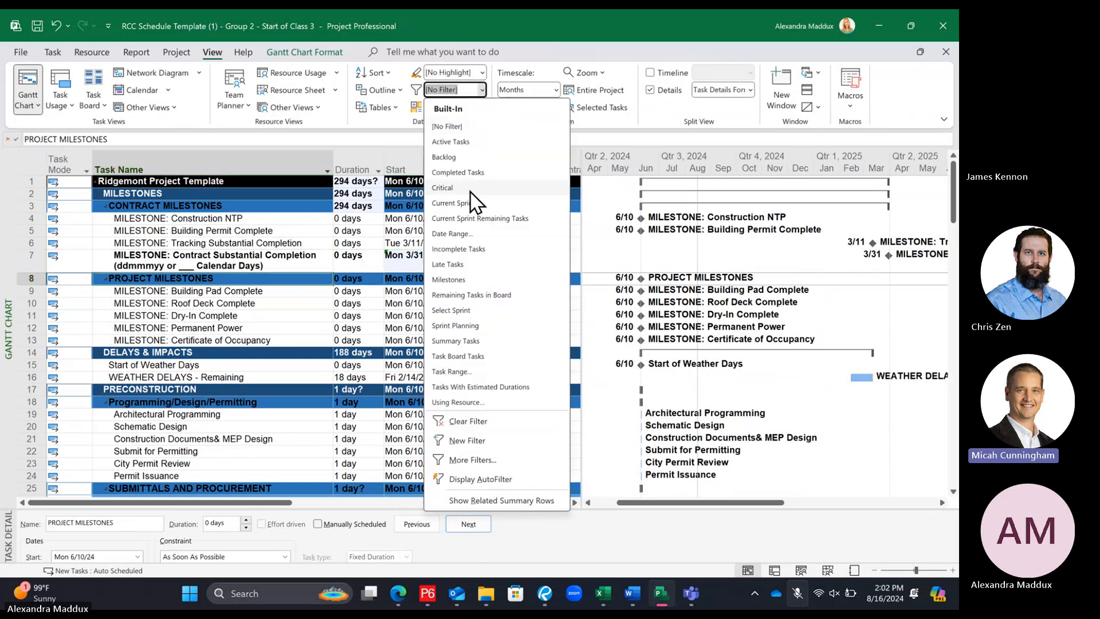
click(469, 192)
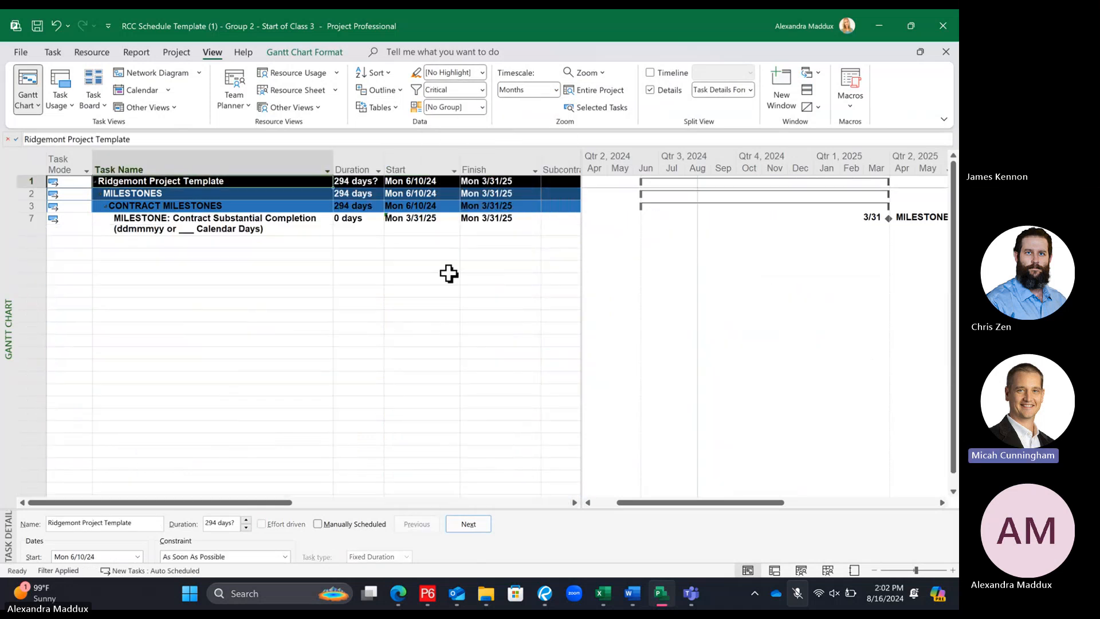
click(481, 90)
click(441, 108)
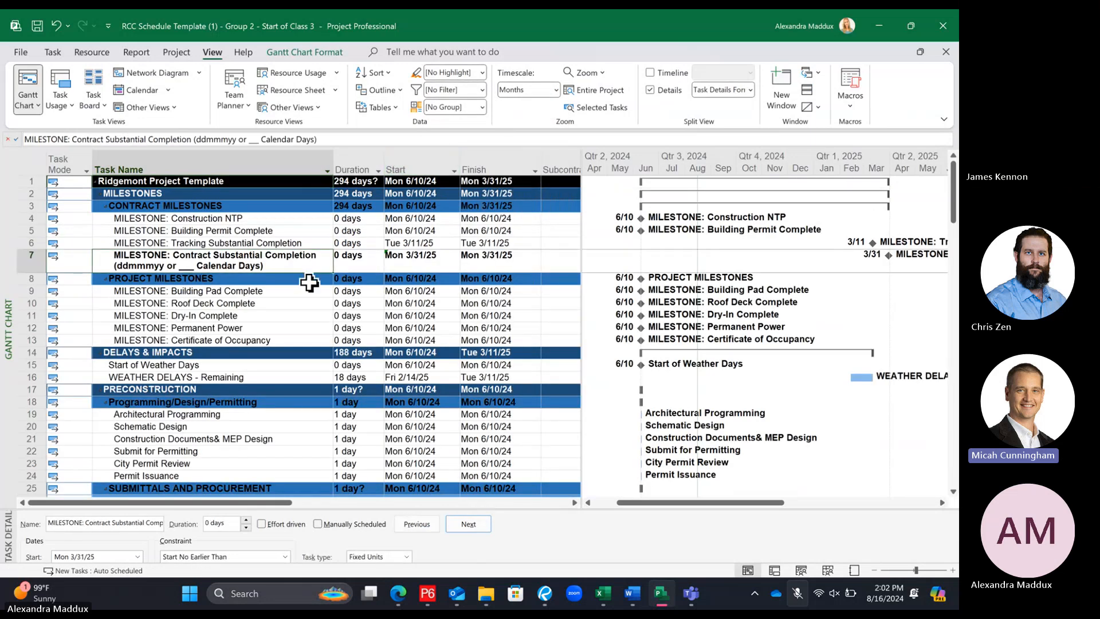
Enable the calculation of multiple critical paths in the advanced calculation options for this project
click(21, 51)
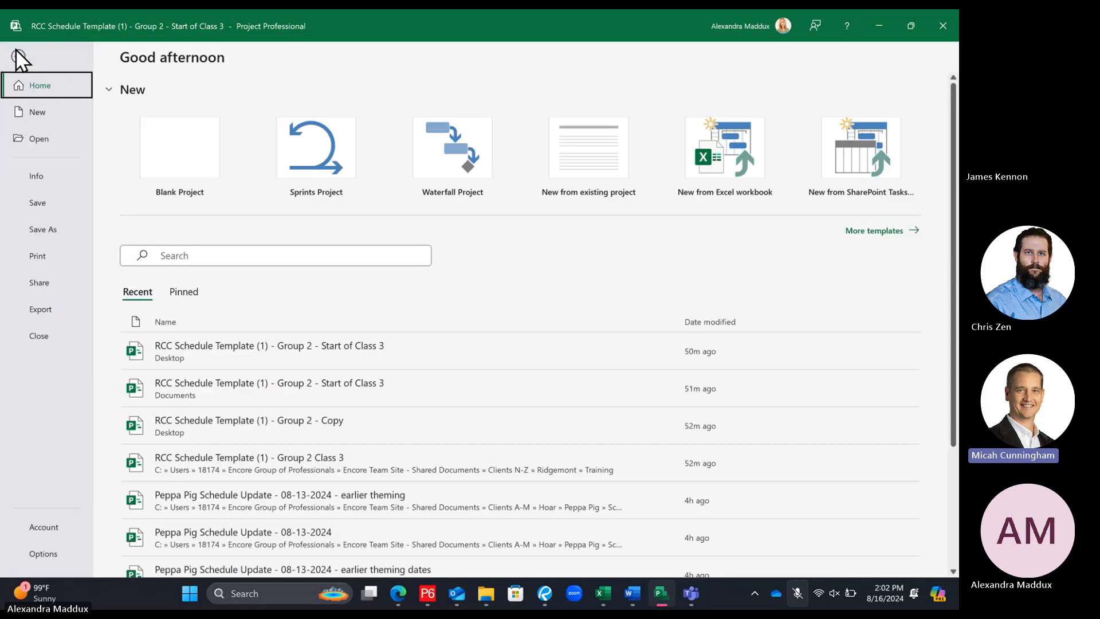
click(42, 553)
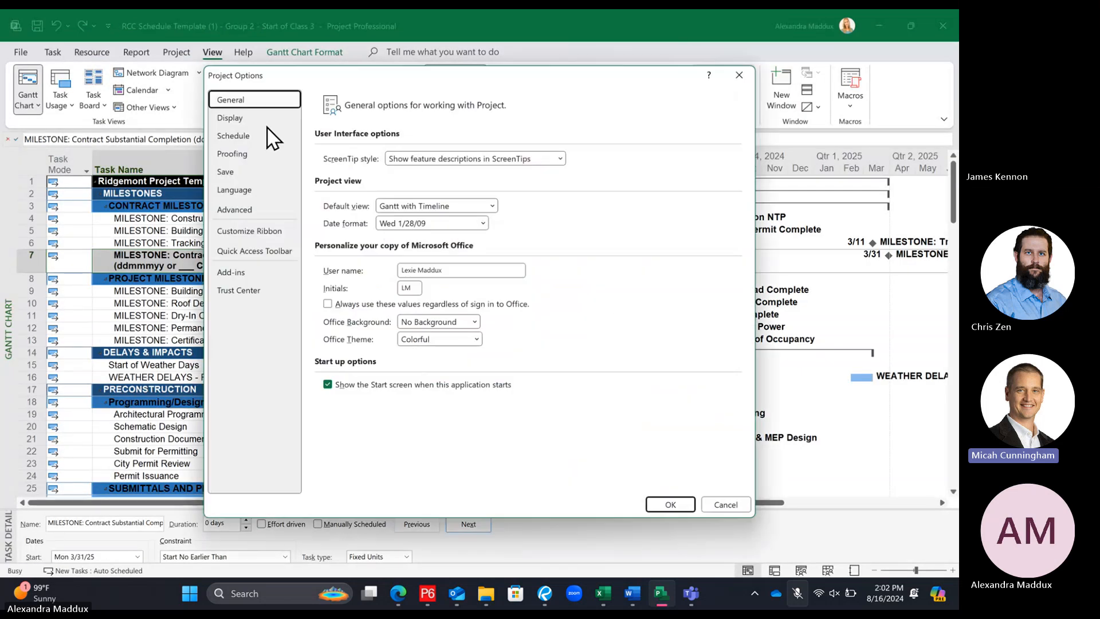
click(266, 137)
click(261, 211)
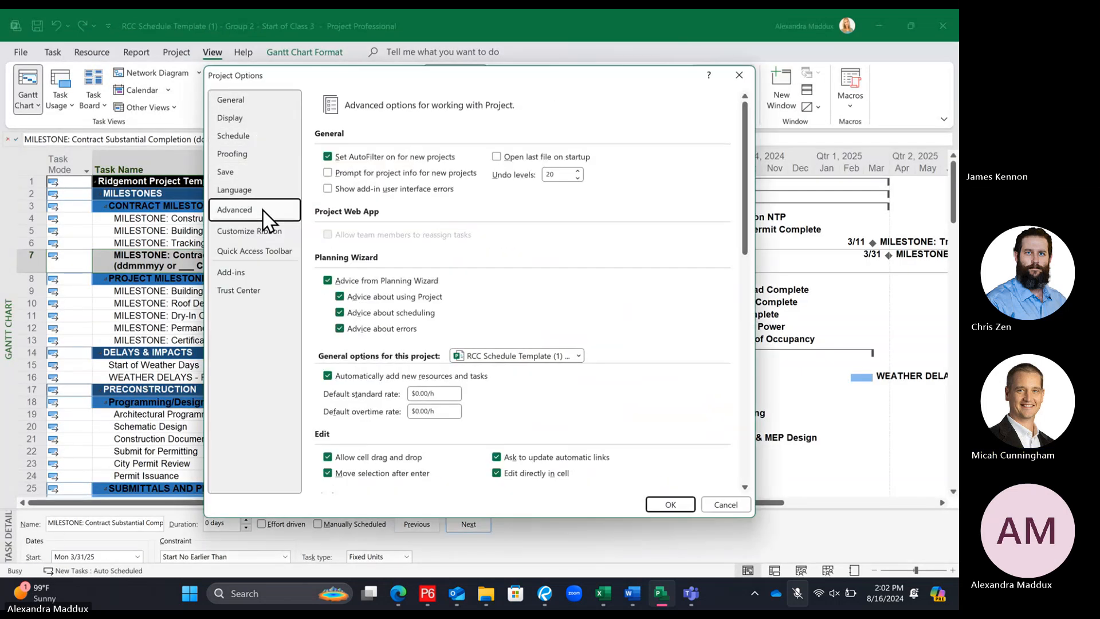
scroll(384, 281, down, 3)
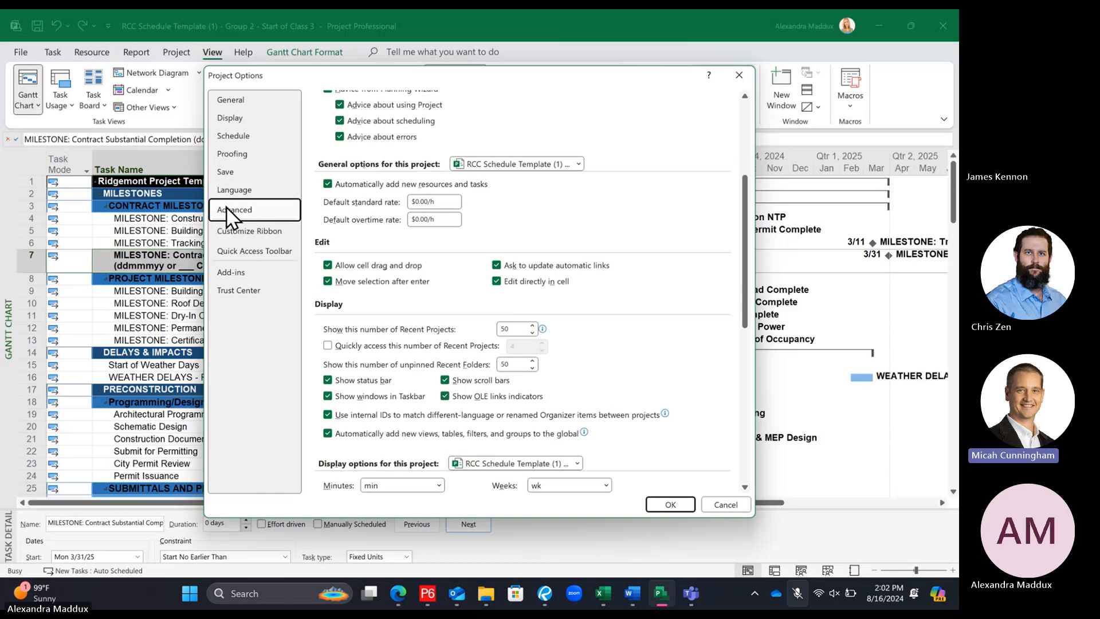
scroll(479, 307, down, 8)
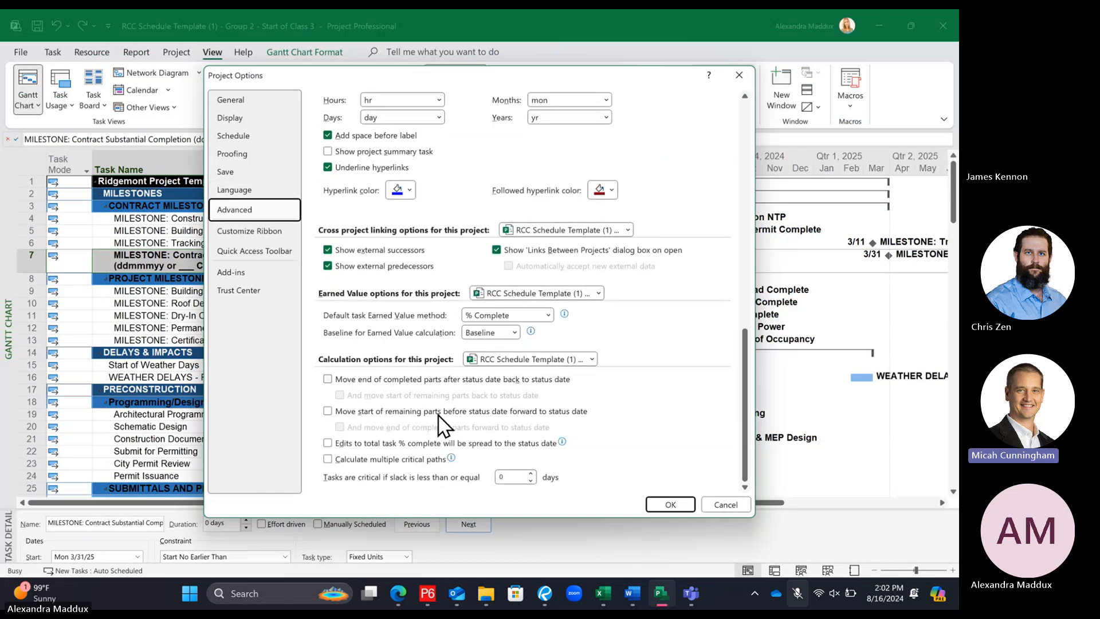
click(385, 460)
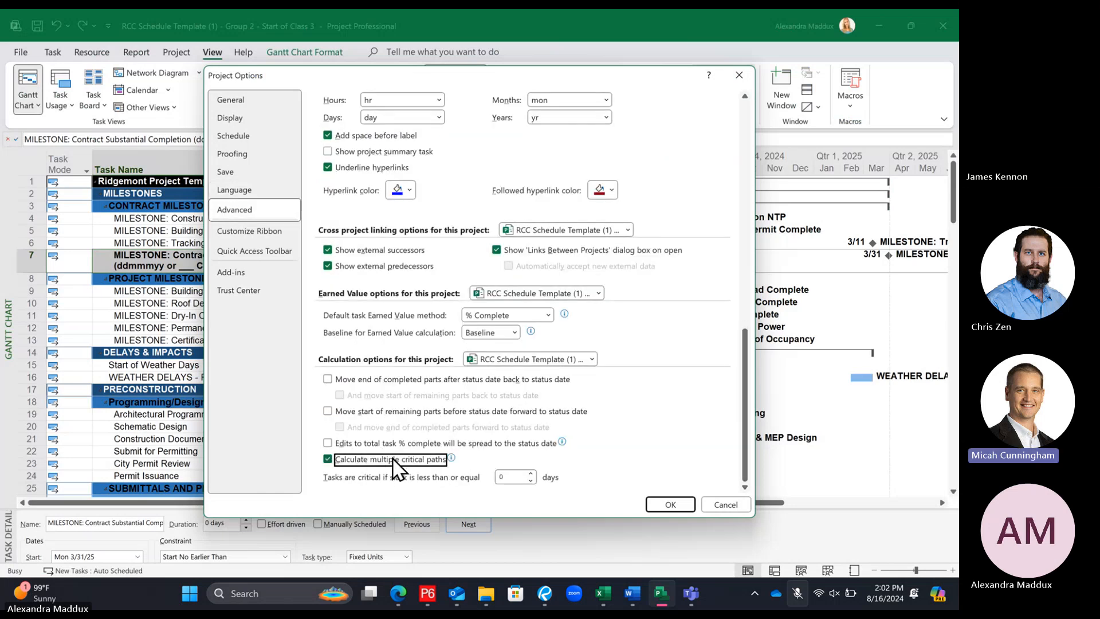
click(675, 507)
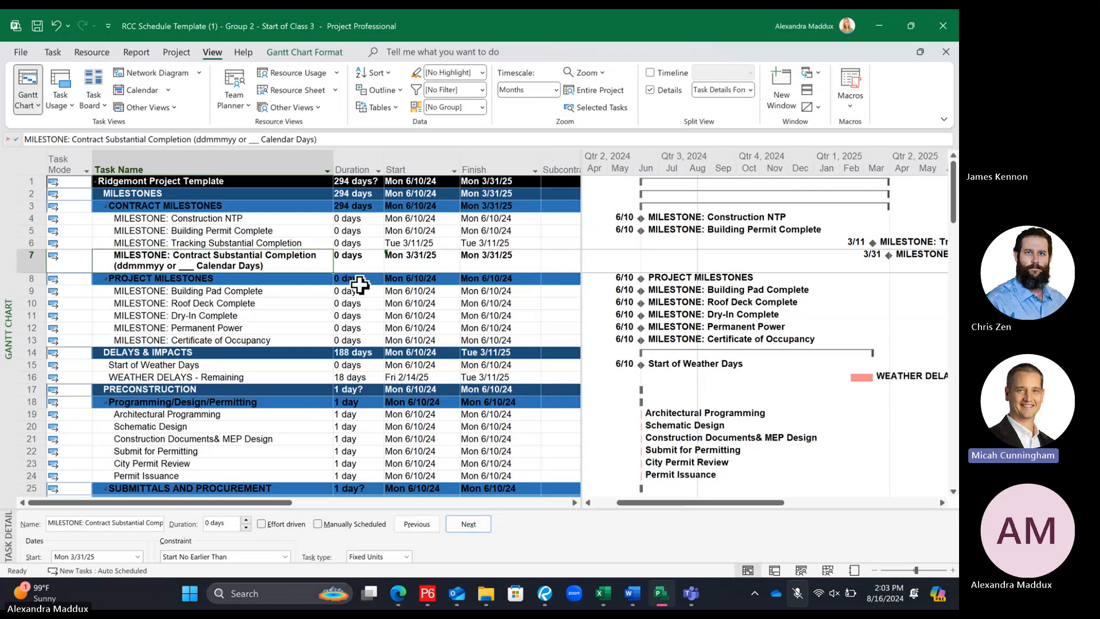
Filter the schedule to Critical tasks and review the listed tasks from the milestones through construction to final inspections
click(482, 90)
click(454, 192)
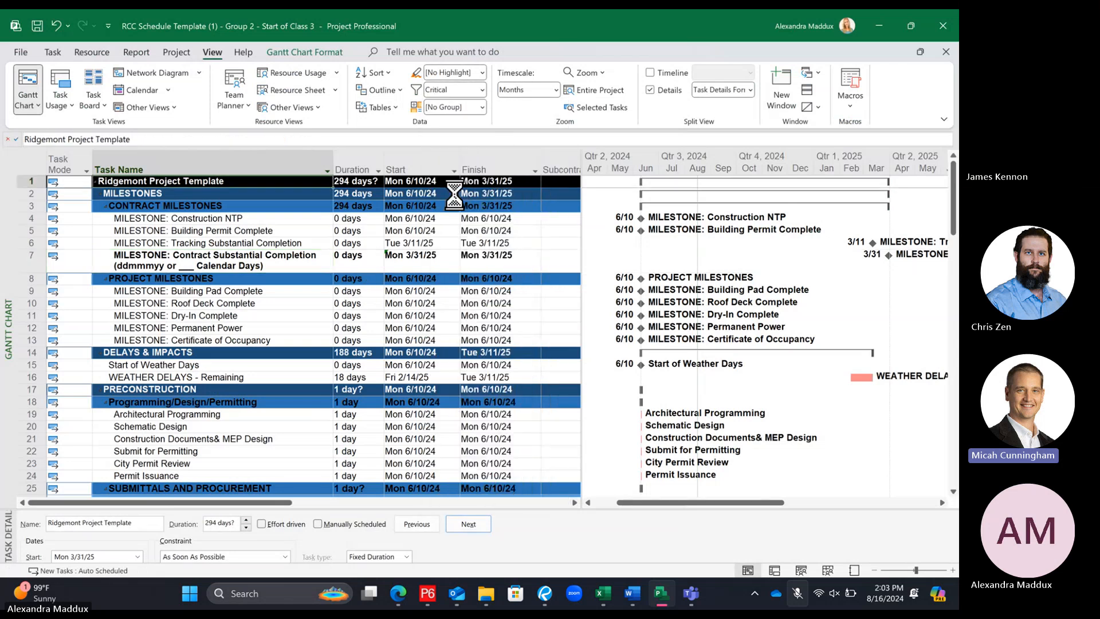
scroll(447, 252, down, 8)
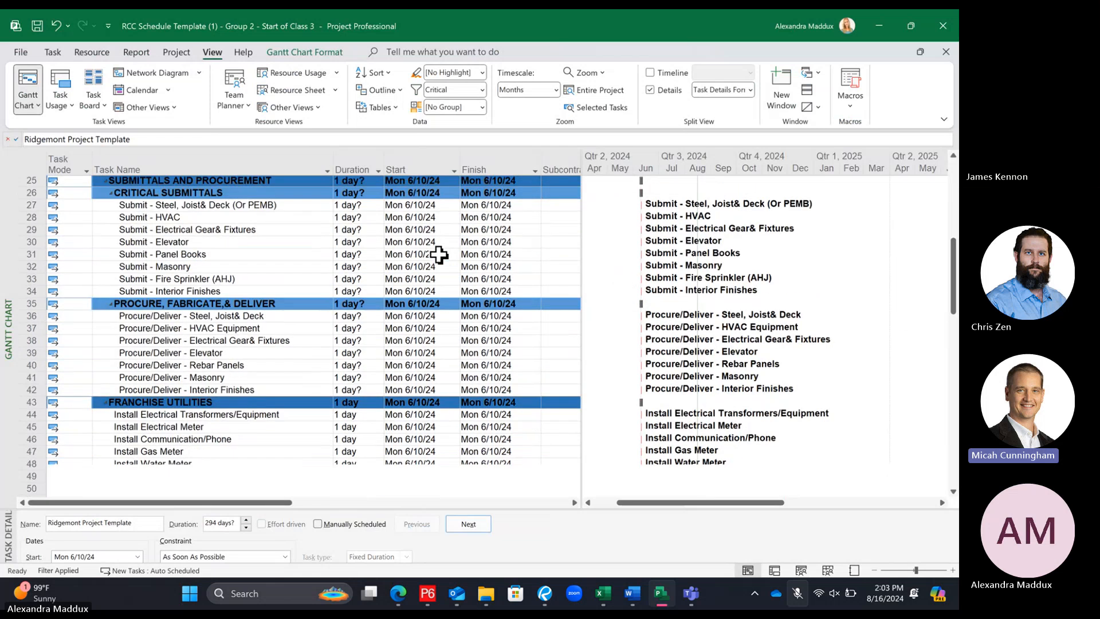
scroll(439, 254, down, 4)
scroll(439, 252, down, 1)
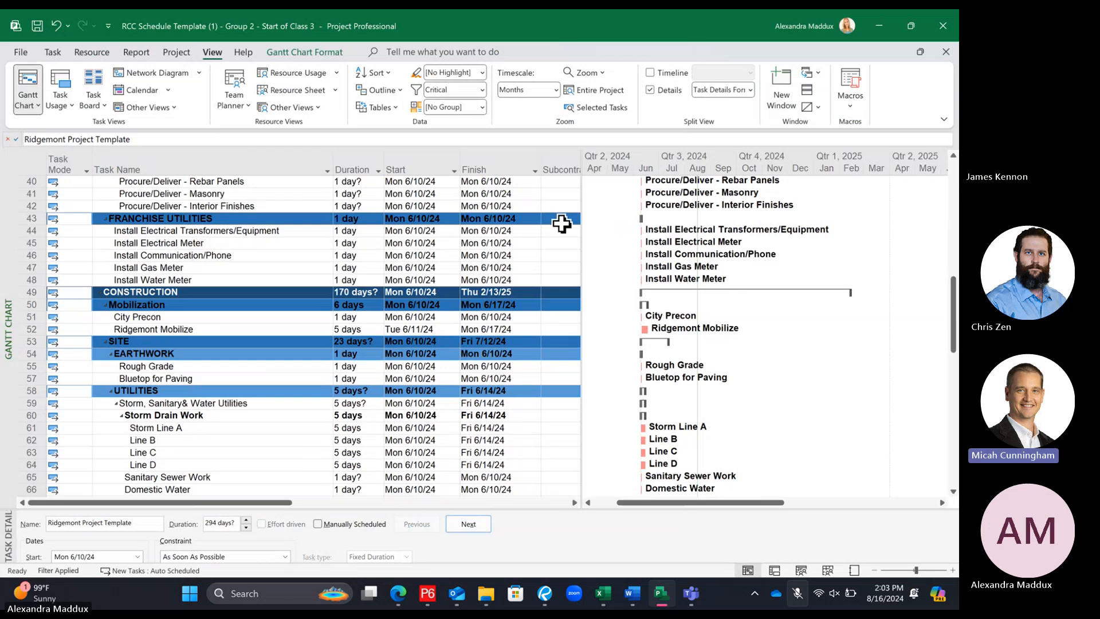
scroll(556, 240, down, 7)
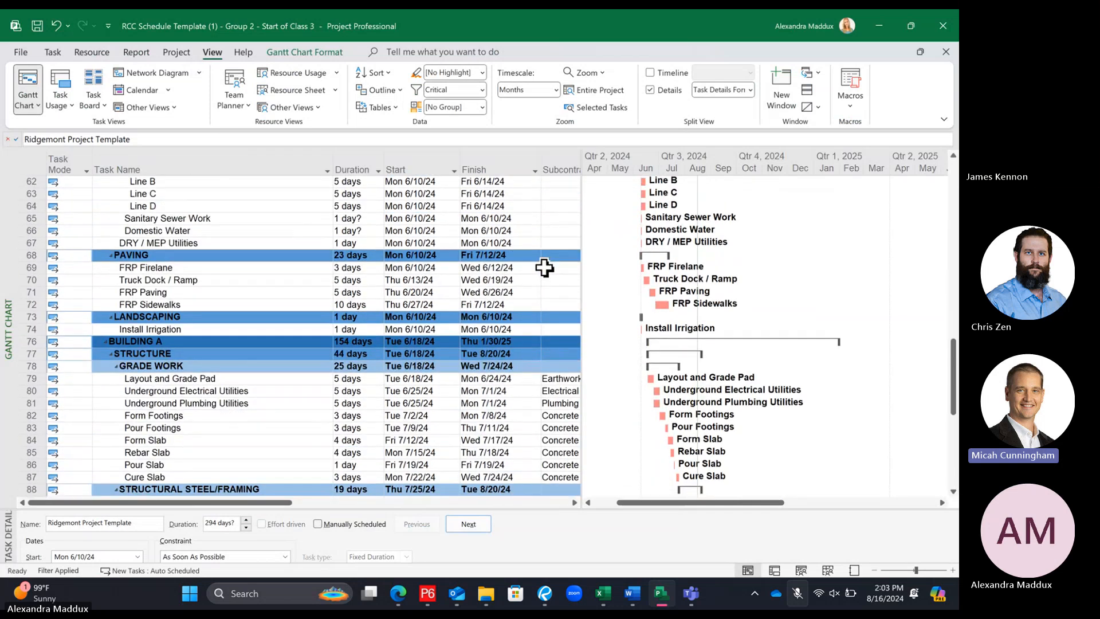
scroll(564, 298, down, 5)
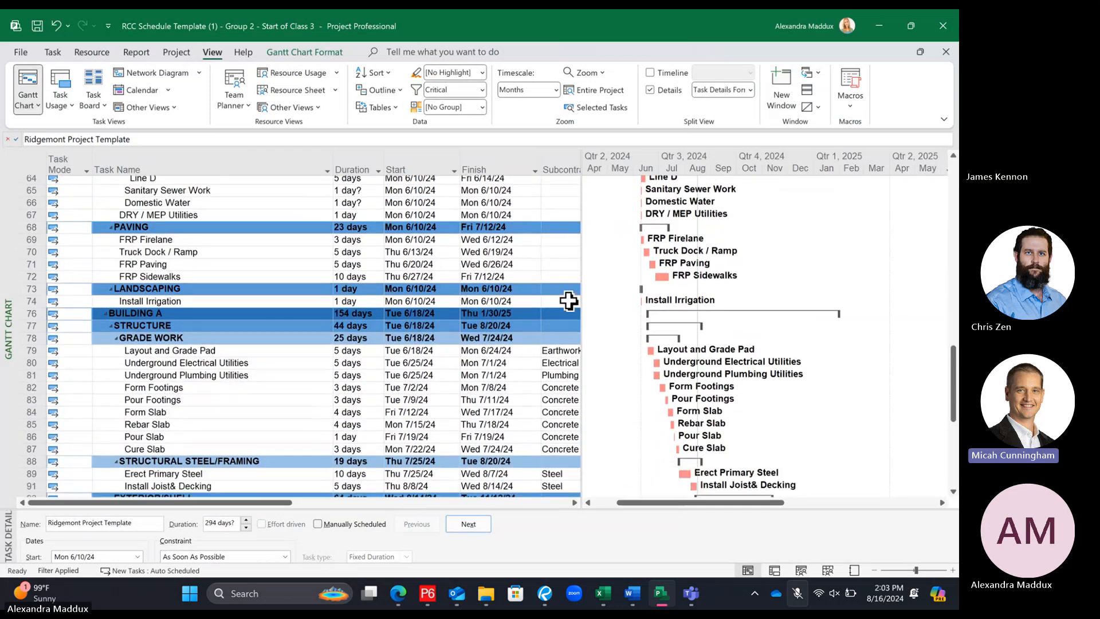
scroll(569, 300, down, 3)
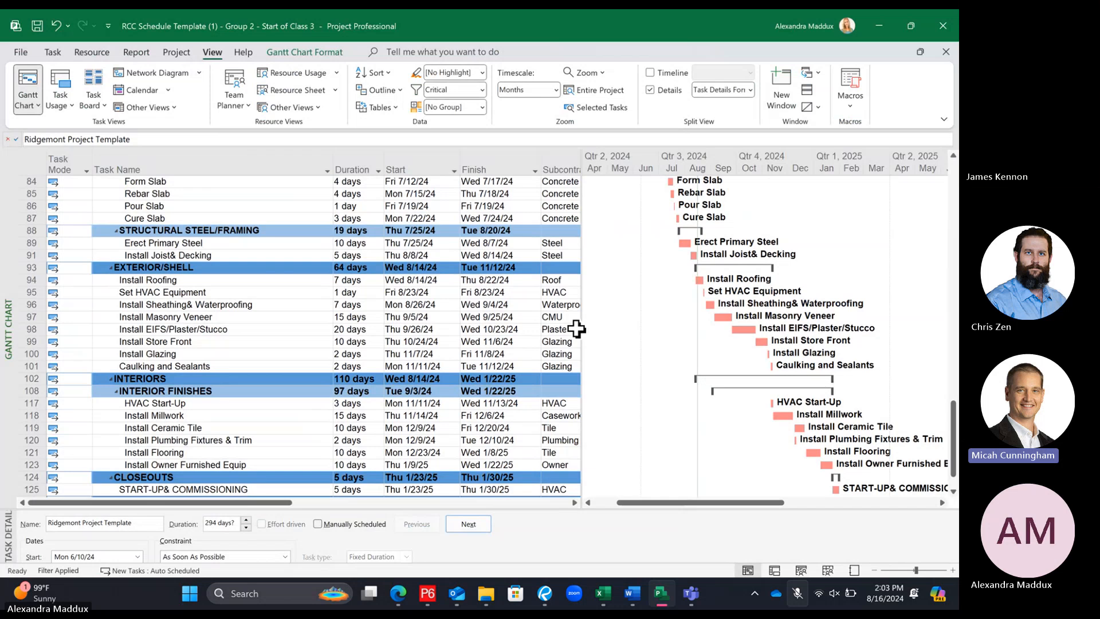
scroll(572, 327, down, 2)
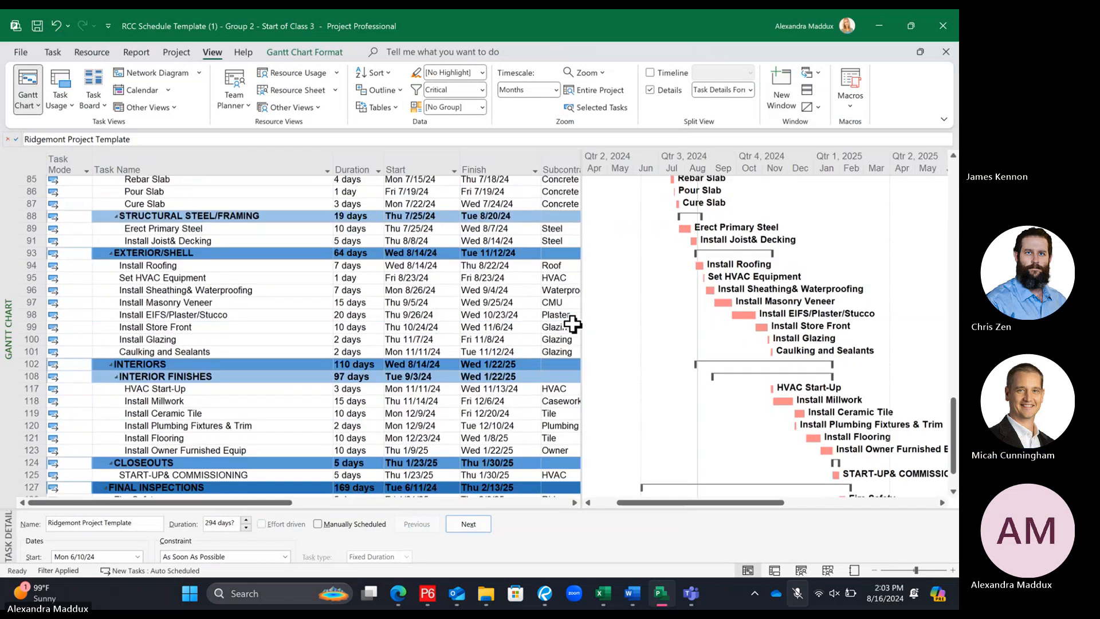
scroll(558, 325, up, 15)
scroll(552, 321, up, 10)
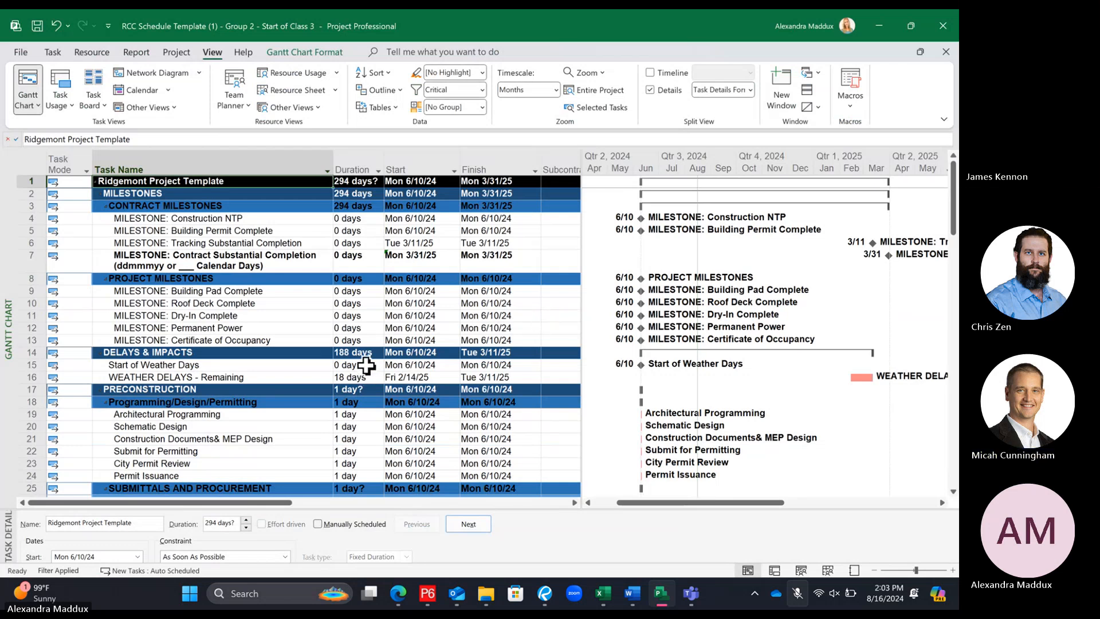
Examine the date placeholder in the Contract Substantial Completion milestone's name and the Tracking Substantial Completion milestone, and remove the Critical filter
click(300, 261)
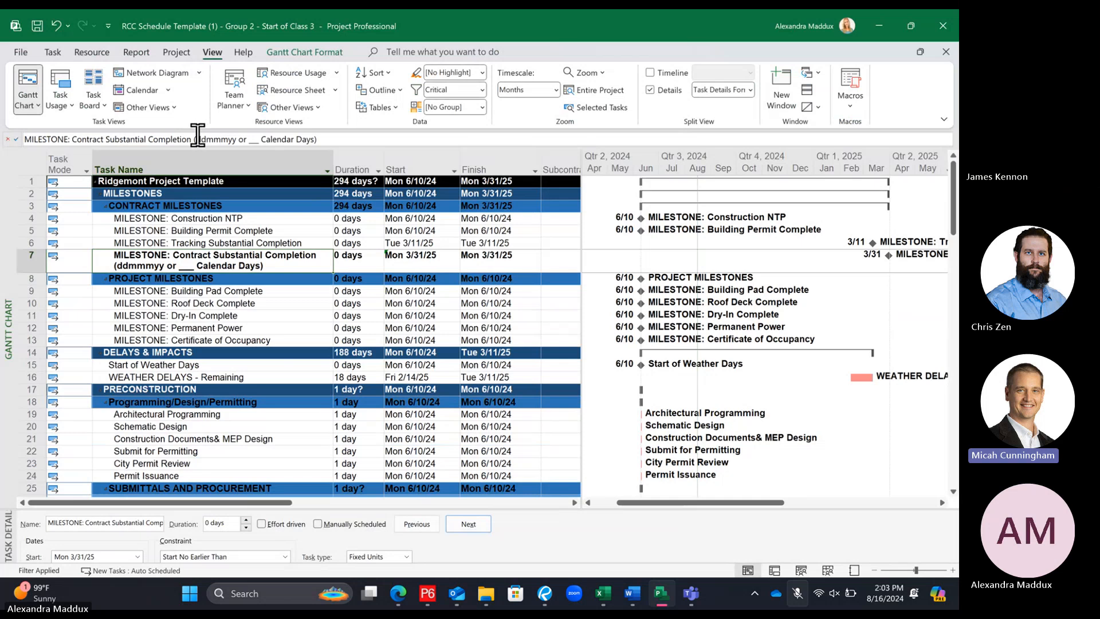
drag(195, 140, 259, 140)
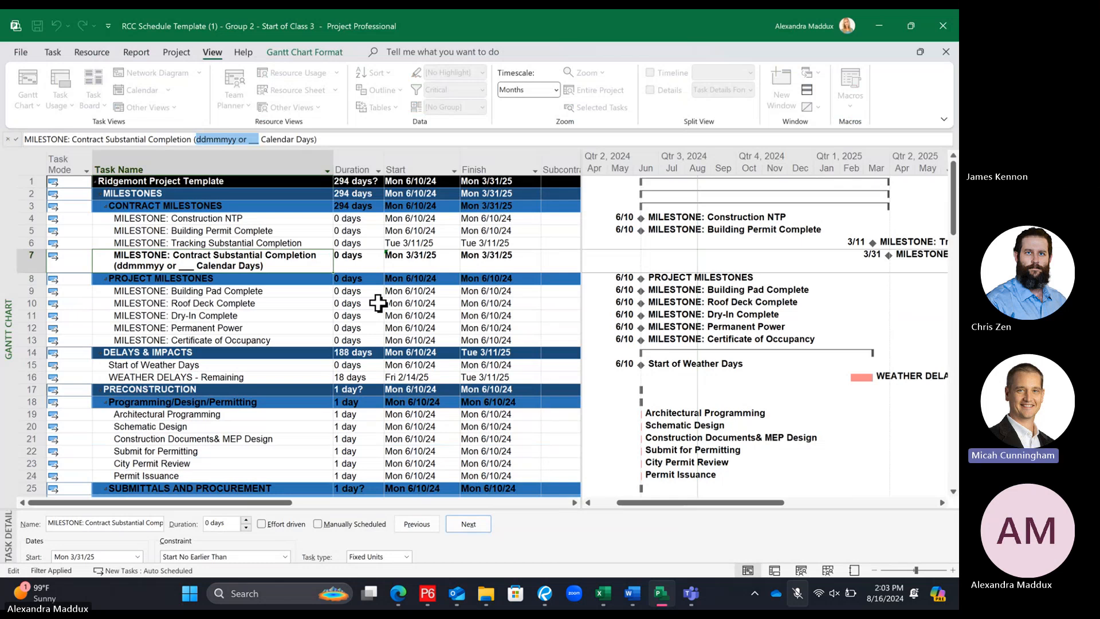
click(283, 276)
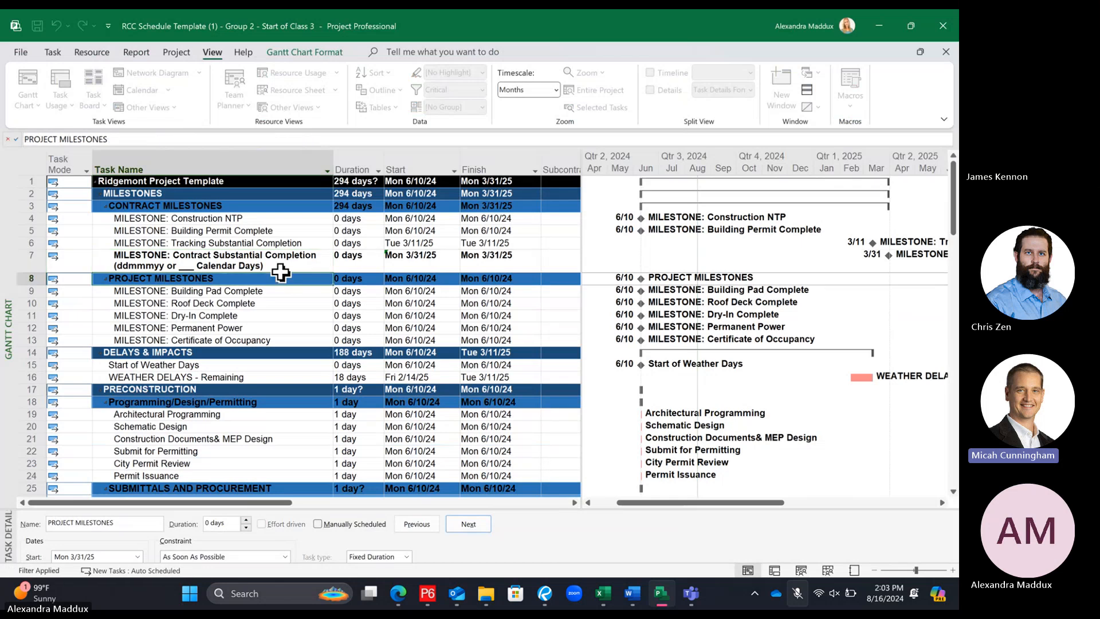
click(247, 243)
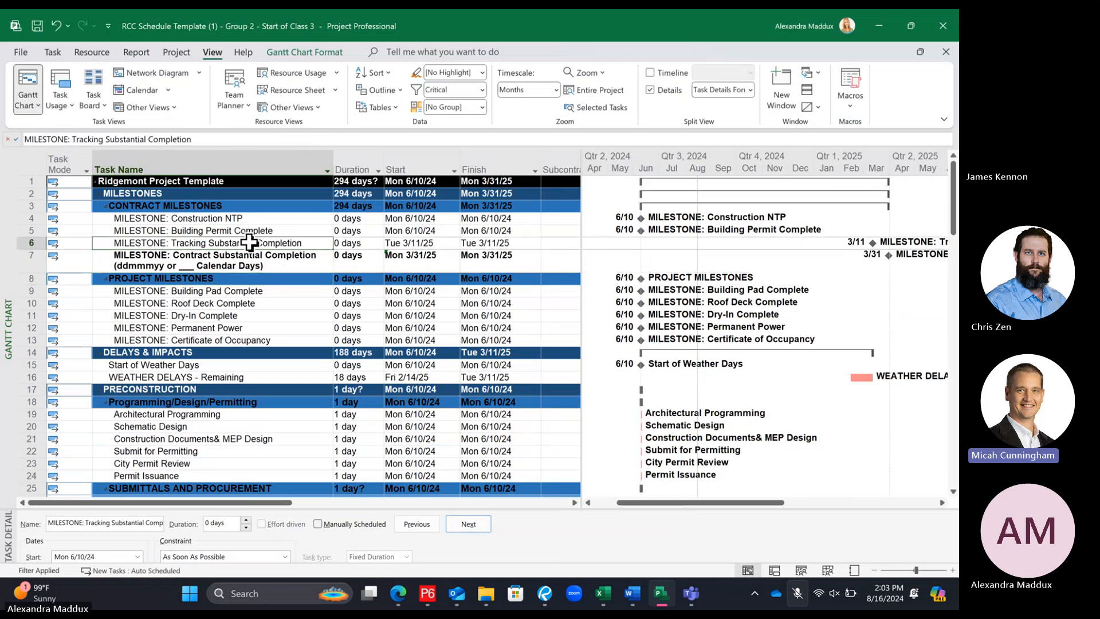
click(482, 90)
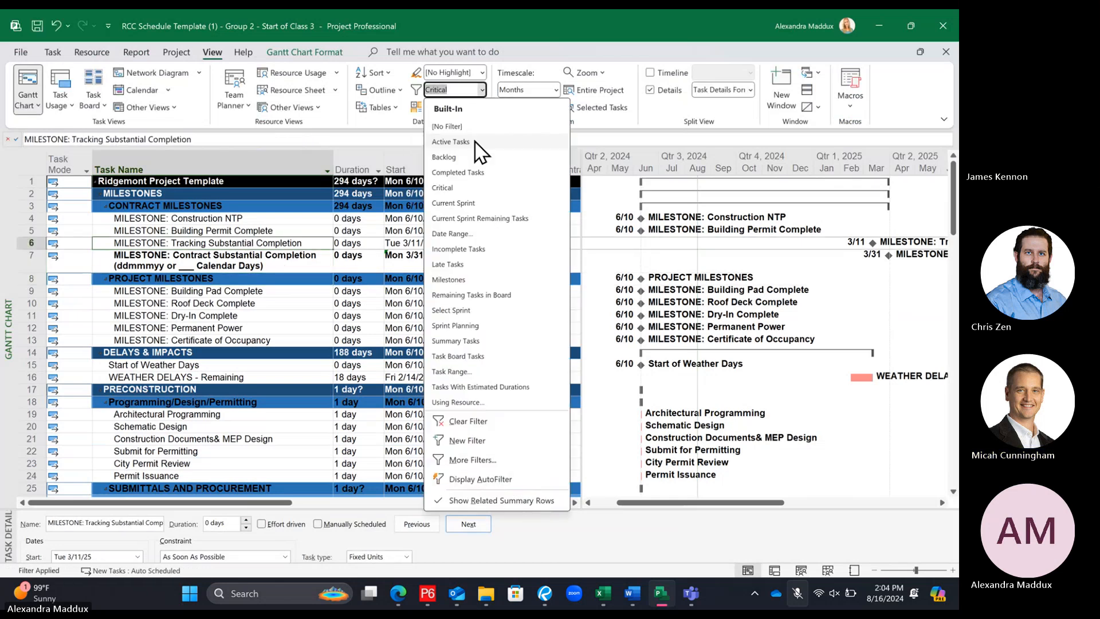
click(453, 122)
Widen the task table and insert a Deadline column before the Subcontractor column
click(573, 231)
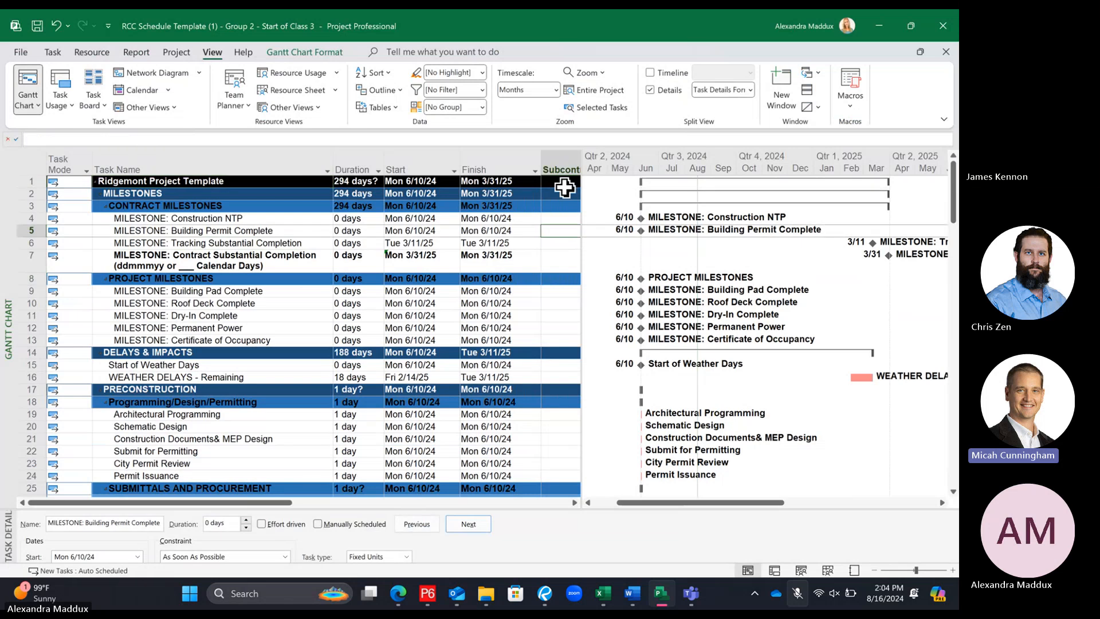
drag(770, 502, 817, 503)
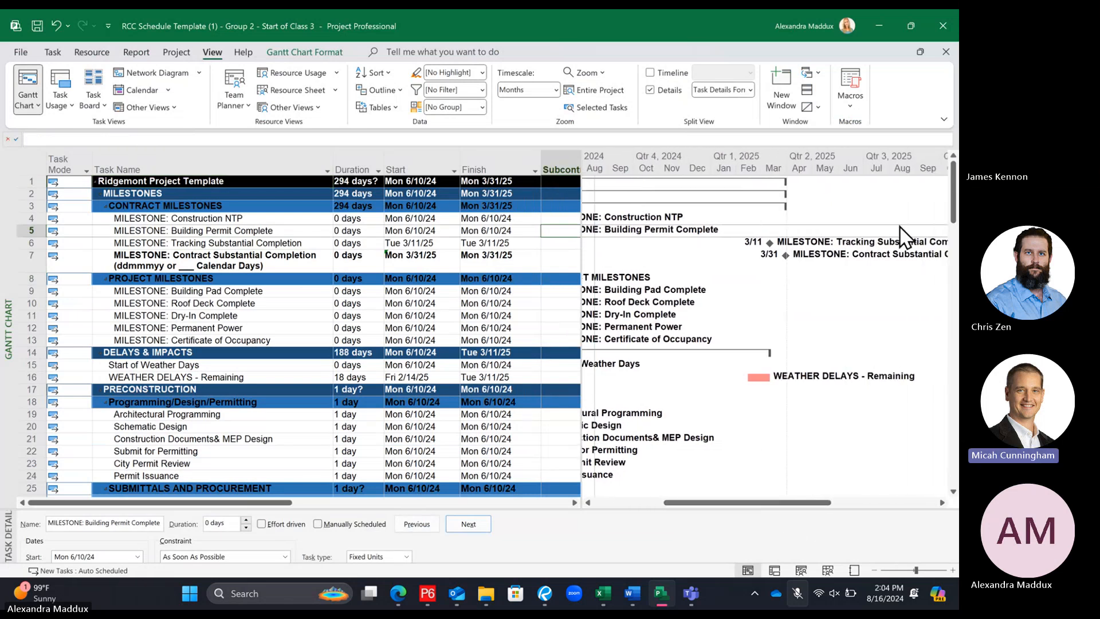
click(532, 206)
drag(577, 197, 654, 195)
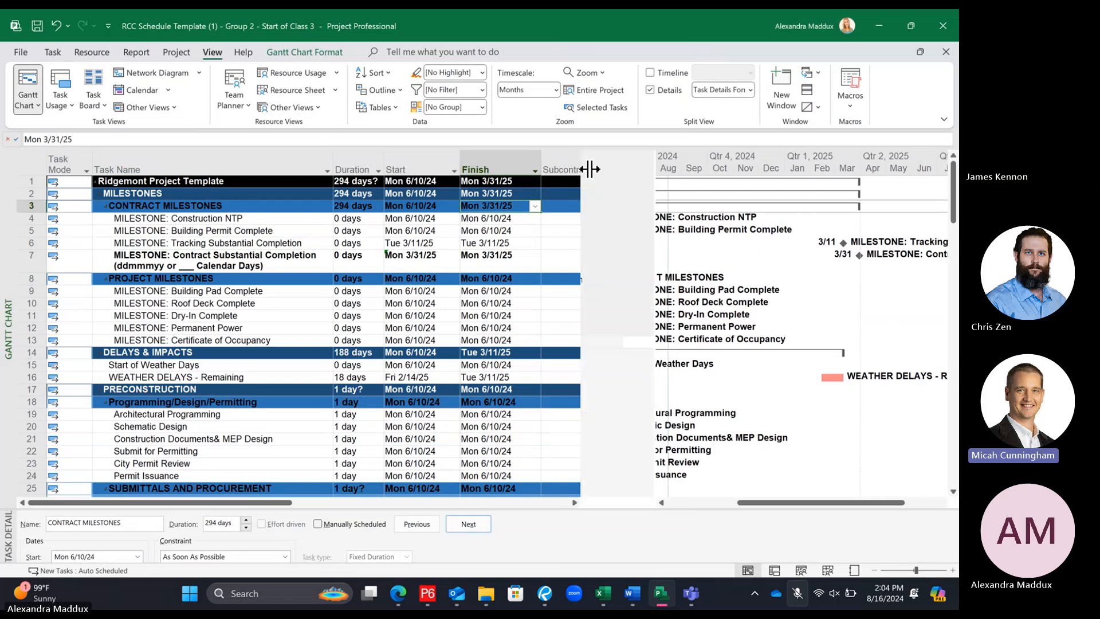
click(576, 168)
right_click(575, 168)
click(607, 276)
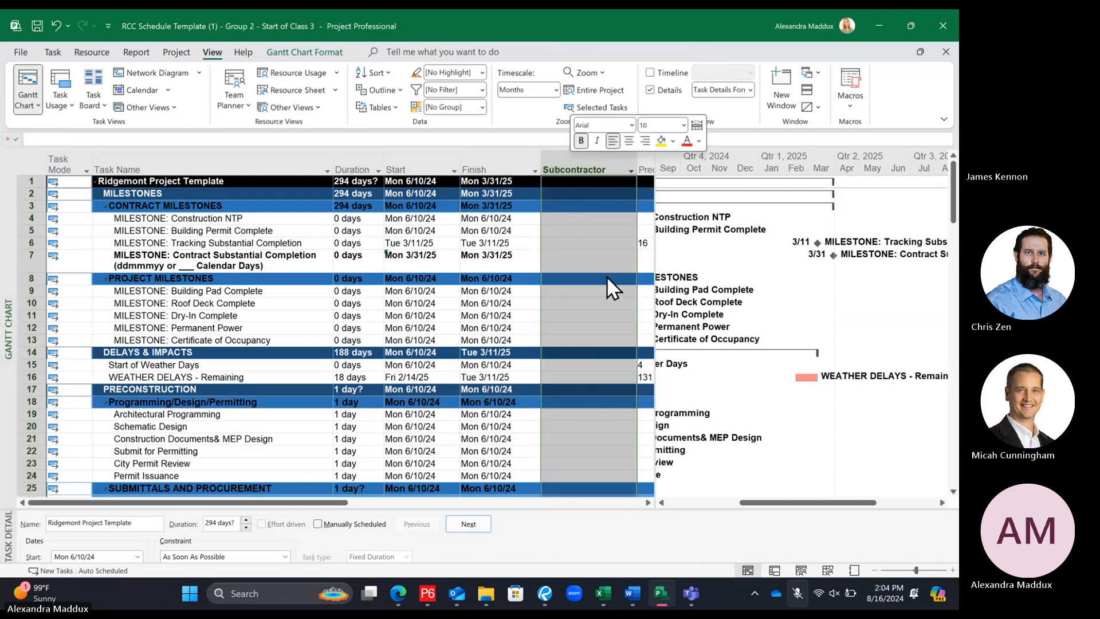
text(d)
click(607, 287)
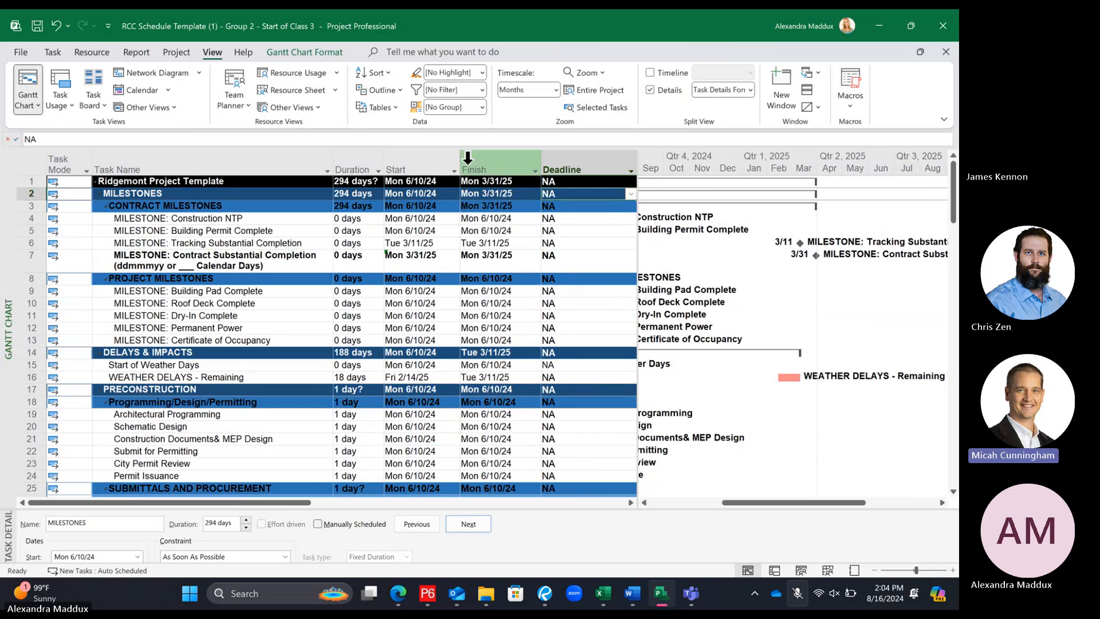
Set the deadline of MILESTONE: Tracking Substantial Completion to Mon 3/31/25
click(229, 243)
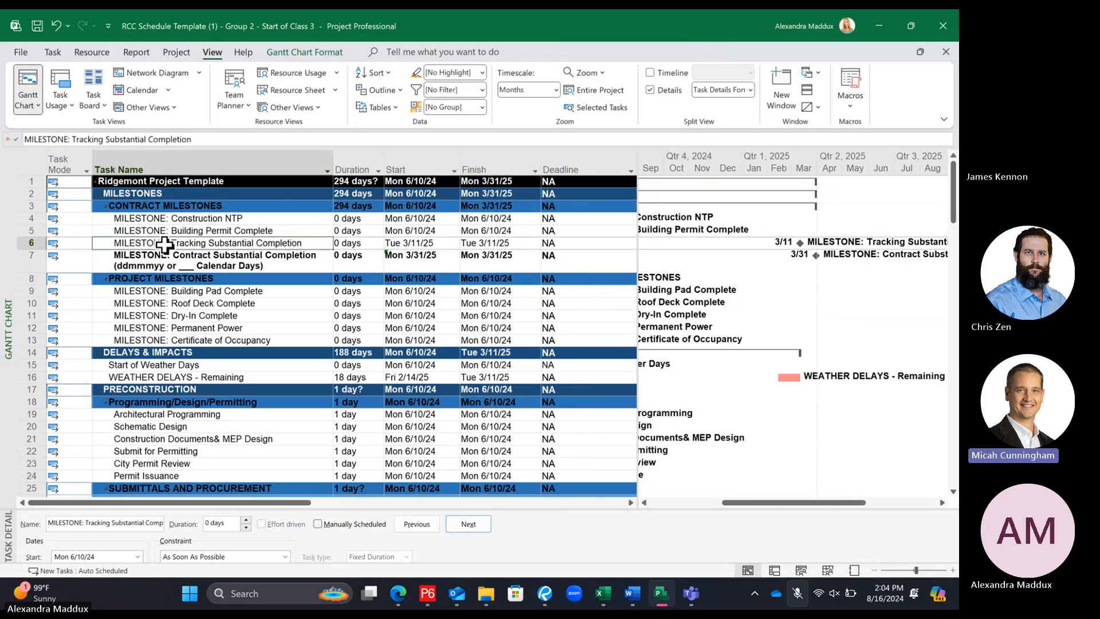
click(32, 242)
click(400, 265)
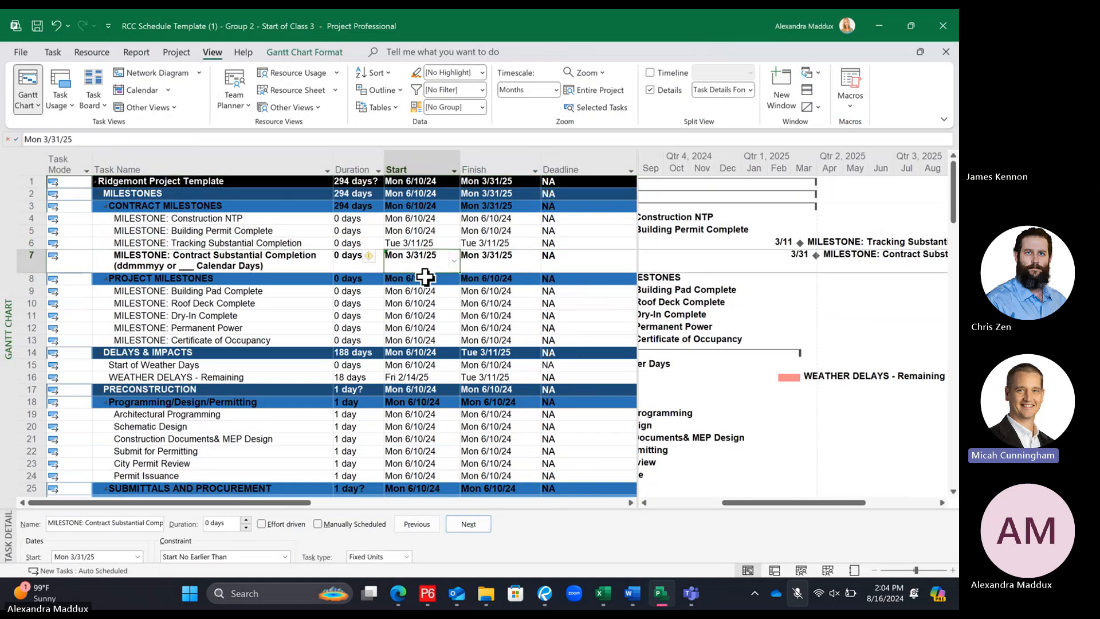
click(589, 243)
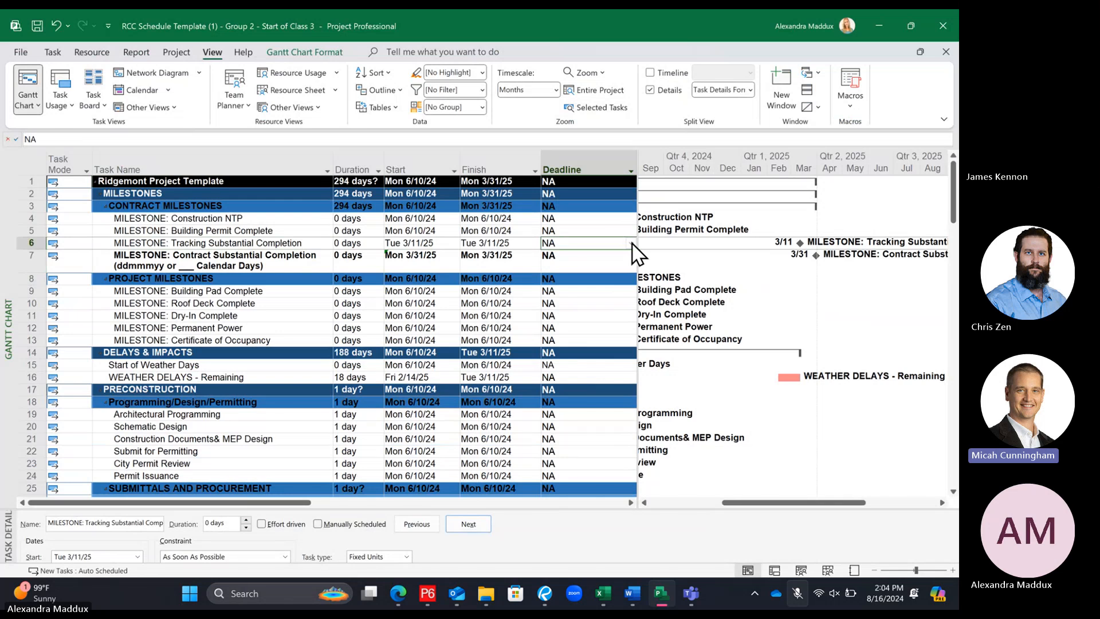
click(630, 243)
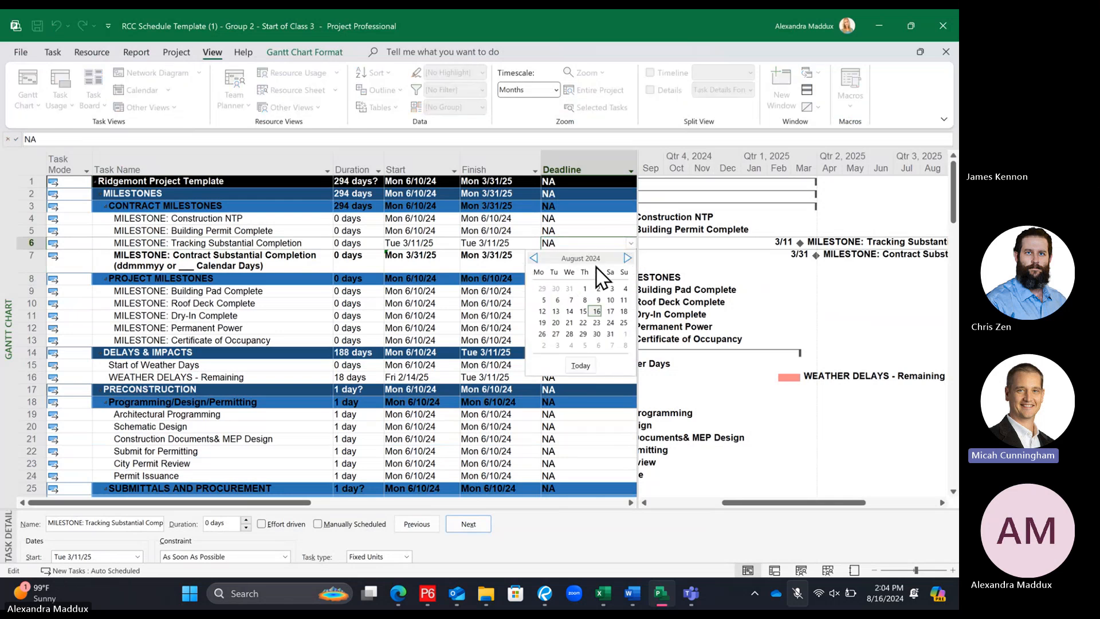
click(627, 258)
click(627, 259)
click(627, 258)
click(627, 258)
click(627, 258)
click(627, 259)
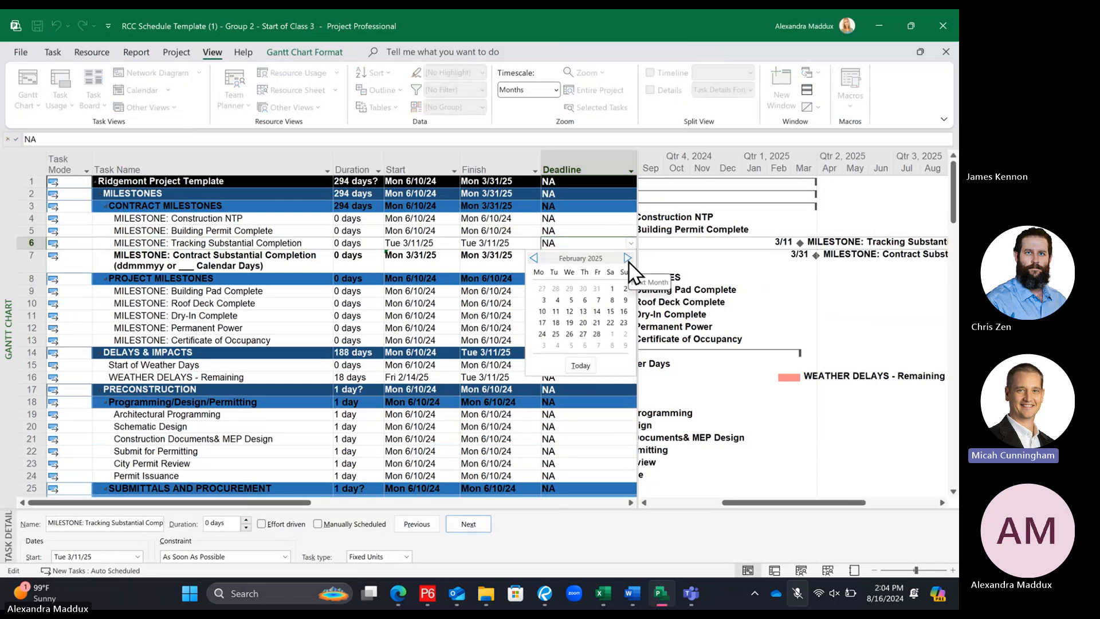
click(627, 258)
click(628, 259)
click(541, 289)
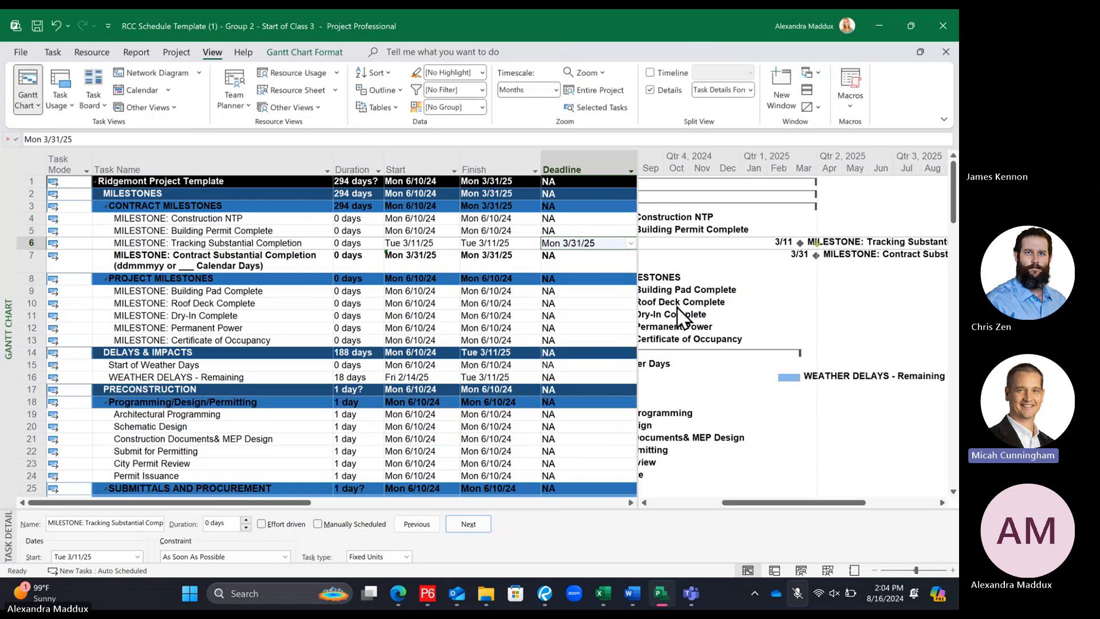
click(952, 570)
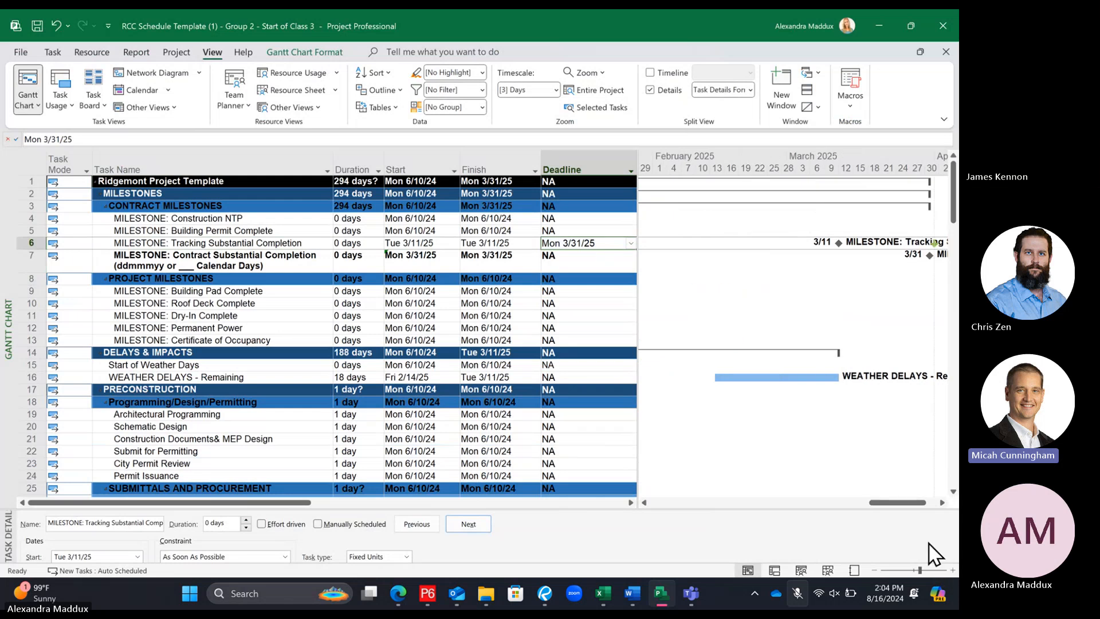
Set the deadline of MILESTONE: Tracking Substantial Completion to Sat 3/1/25
drag(908, 503, 920, 502)
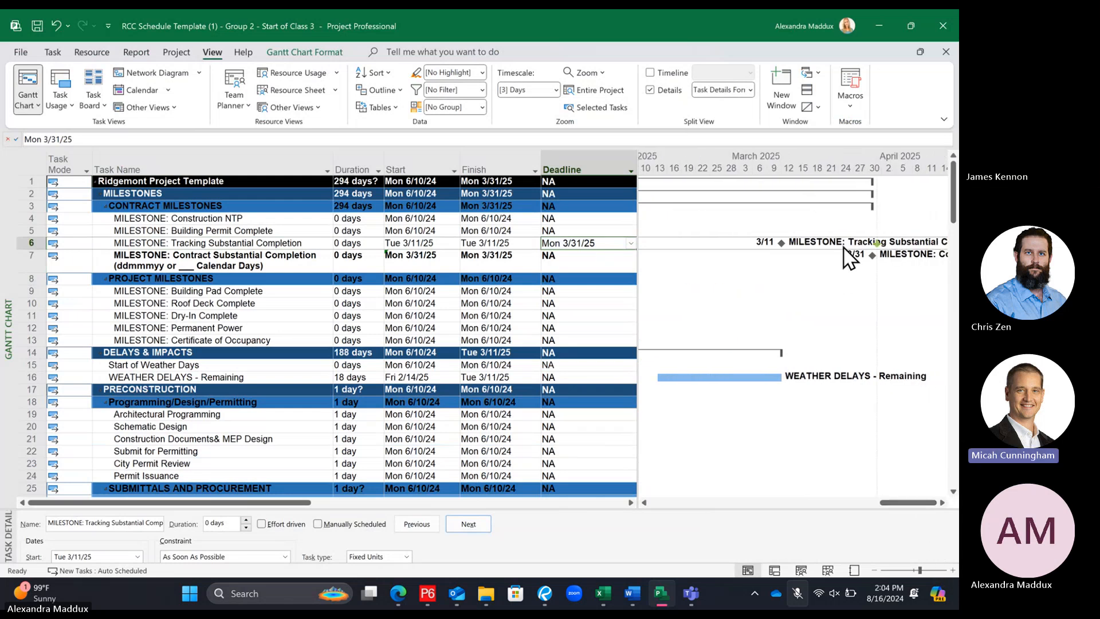
click(874, 570)
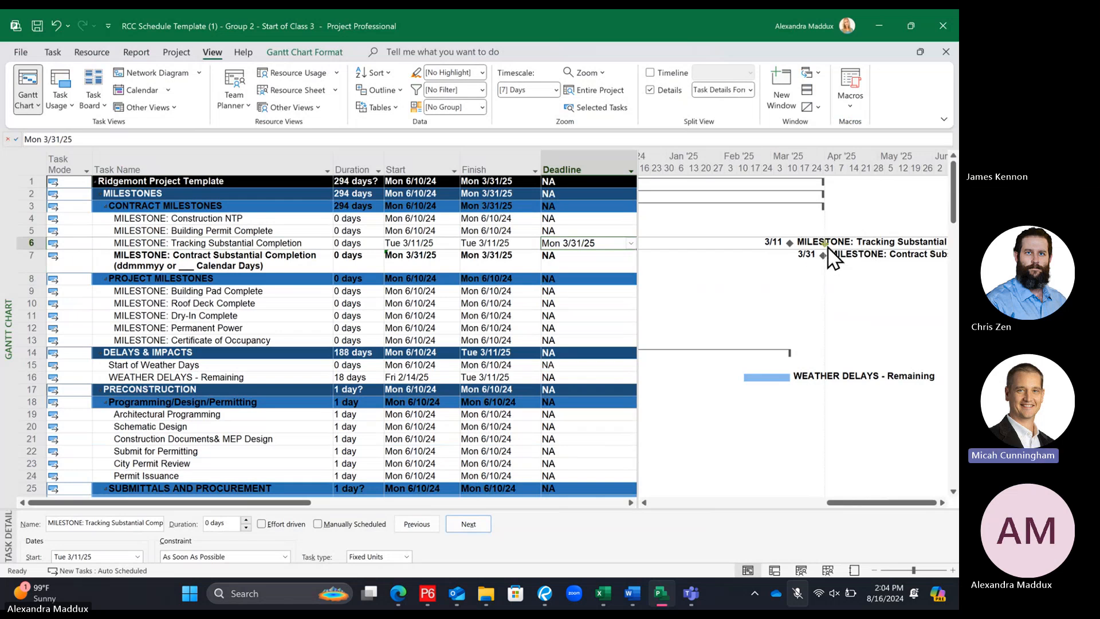
click(632, 250)
click(630, 243)
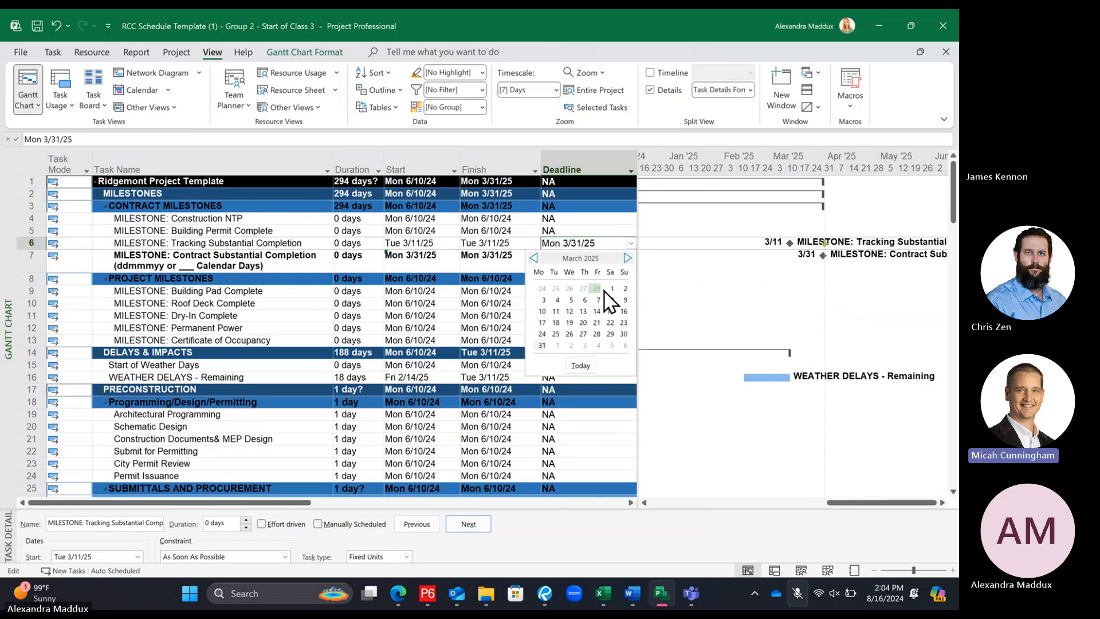
click(606, 298)
click(771, 249)
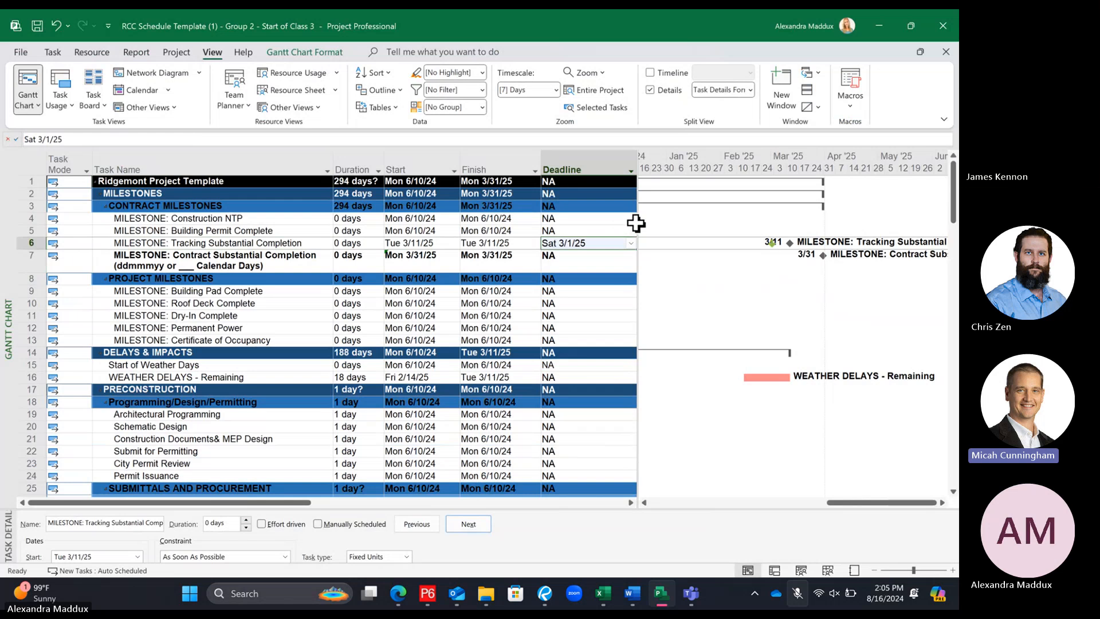
Insert a Critical column before the Deadline column and check the Contract Substantial Completion milestone's critical status
drag(636, 222, 710, 228)
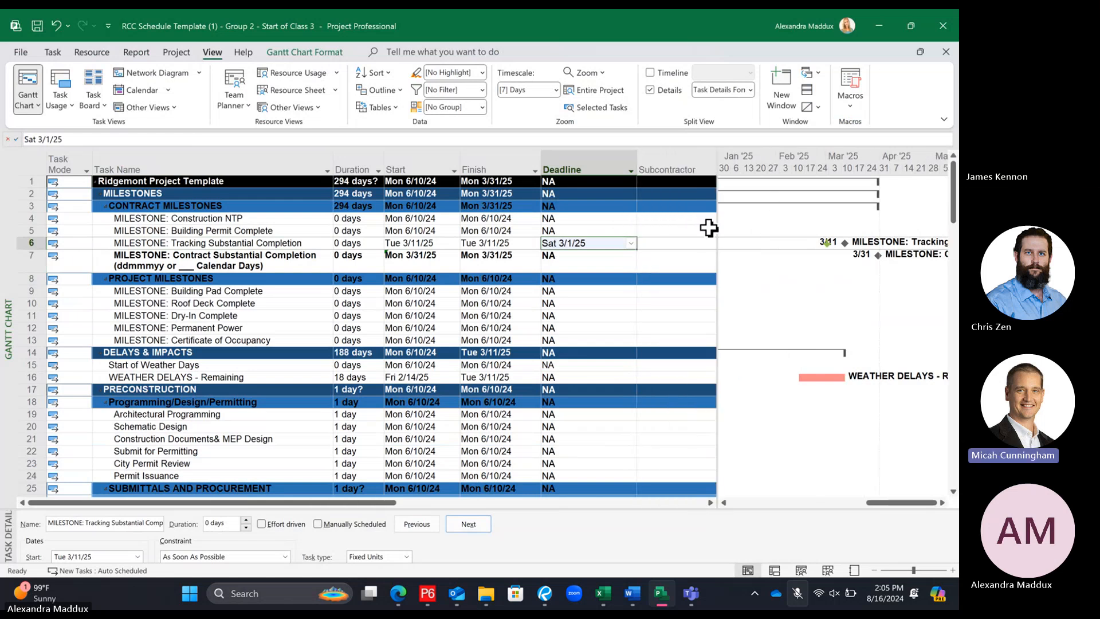
right_click(575, 168)
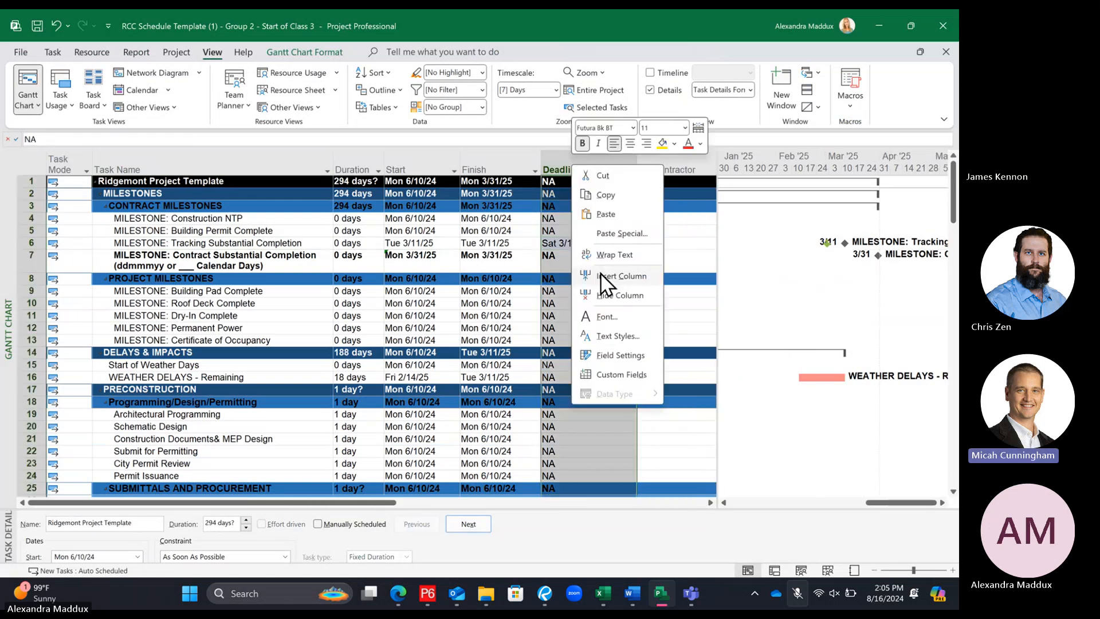
click(601, 276)
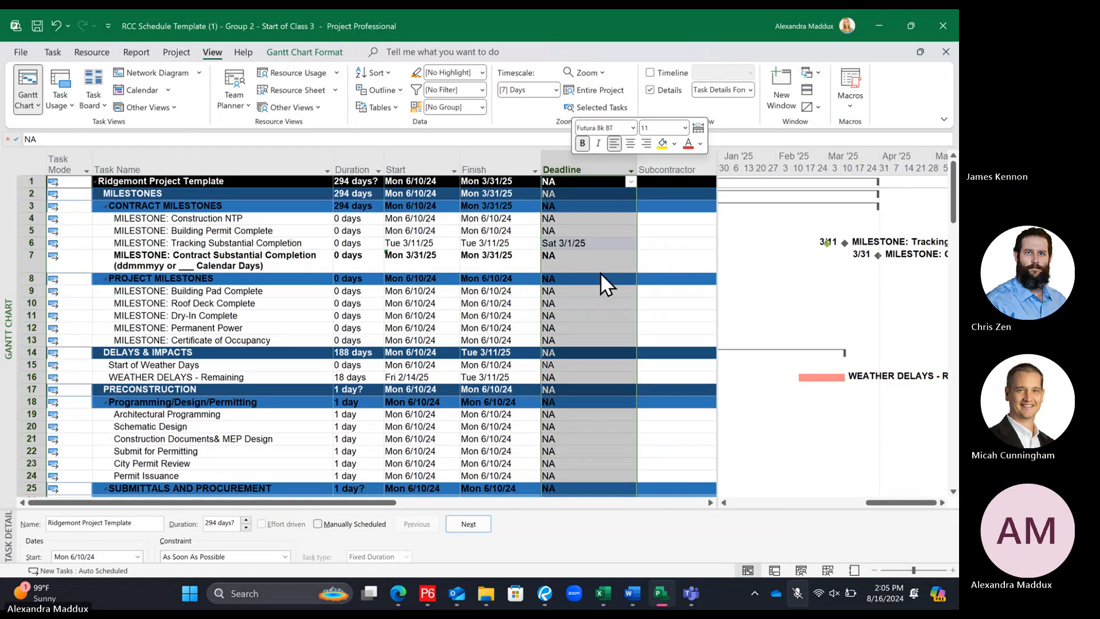
text(created)
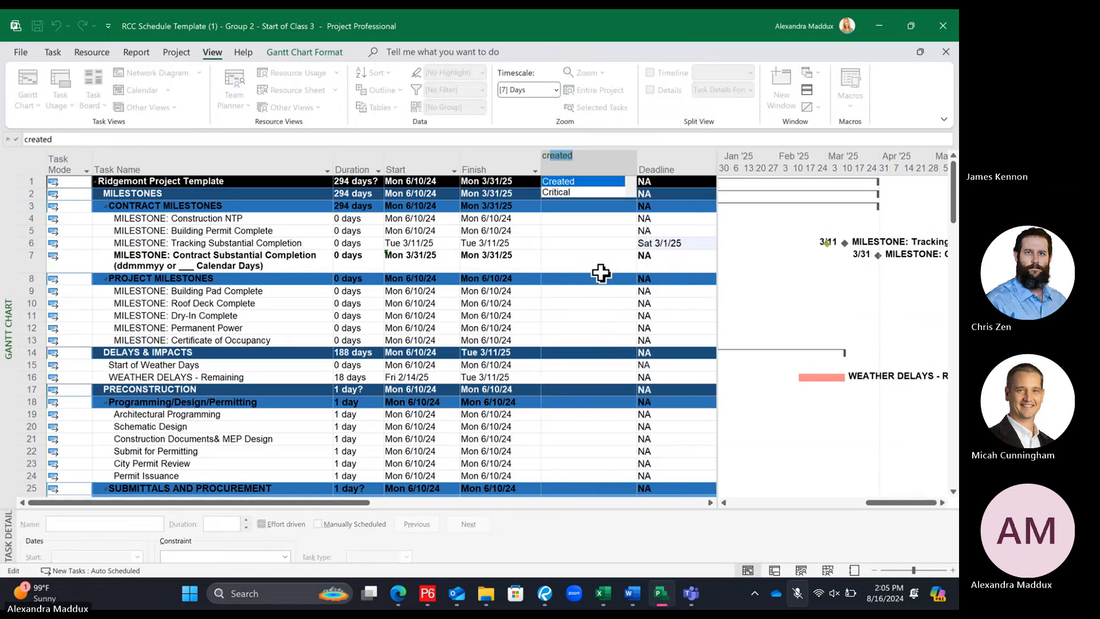
click(578, 192)
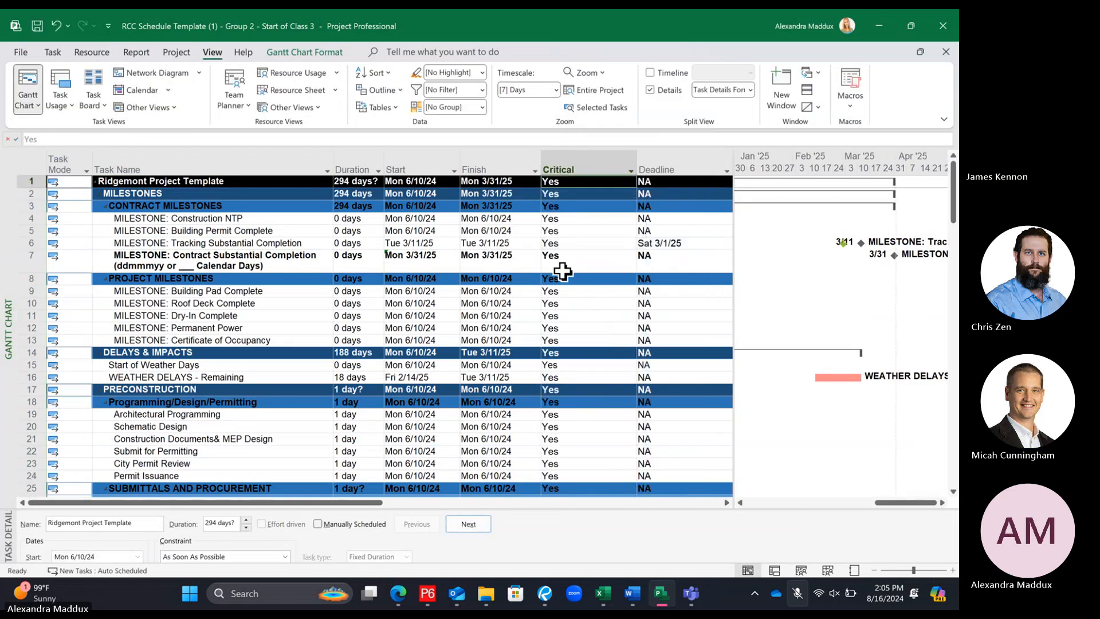
click(595, 259)
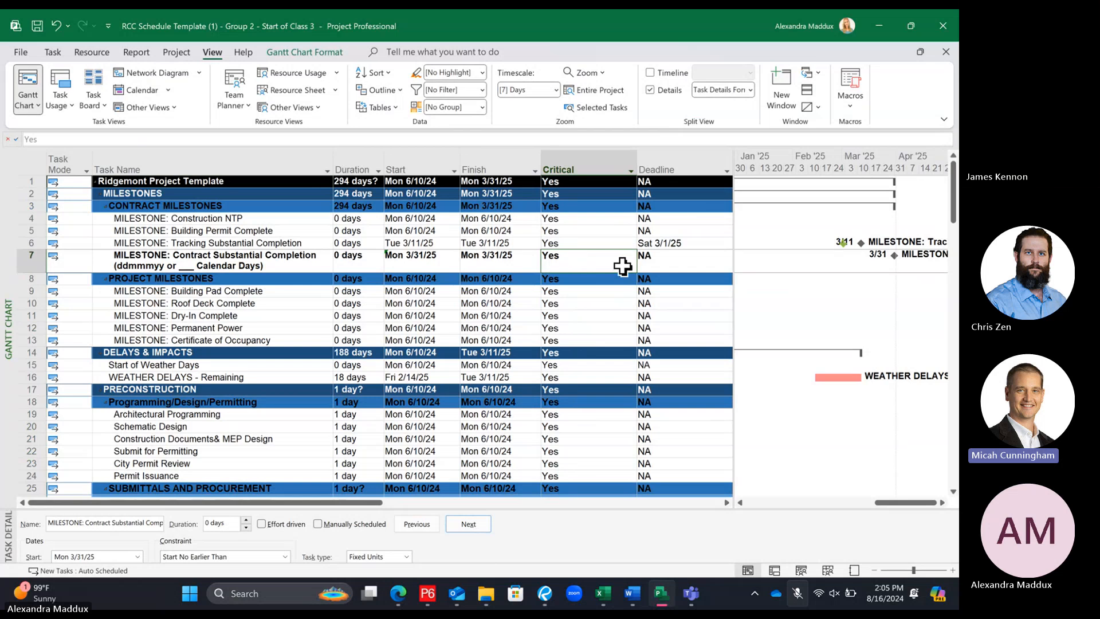
Hide the Critical column, narrow the task table and select the Contract Substantial Completion milestone
right_click(581, 168)
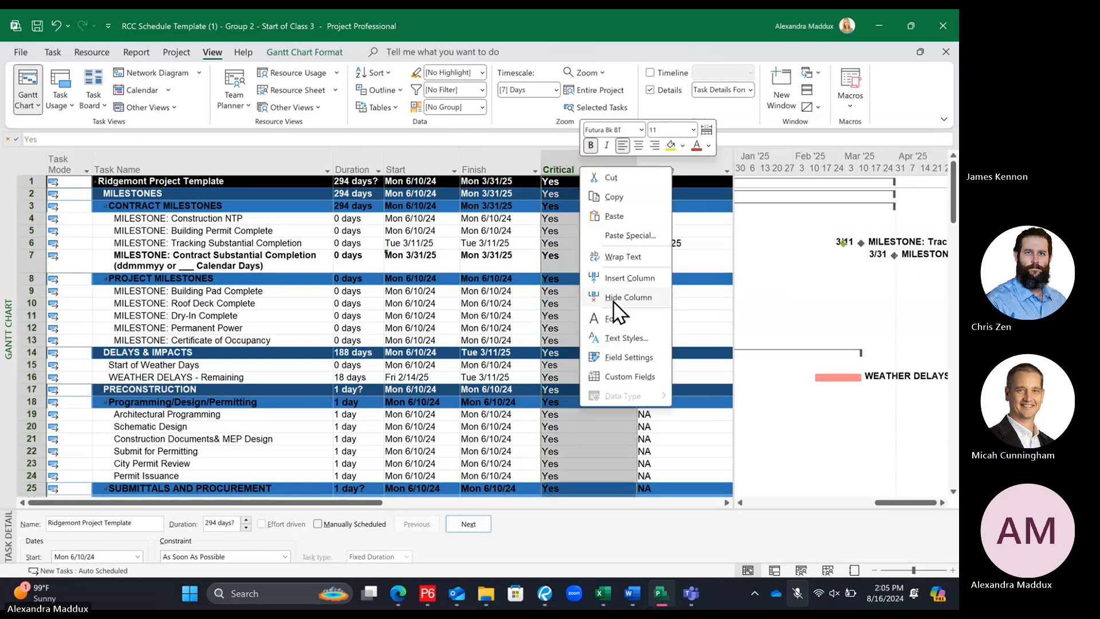
click(613, 302)
click(450, 279)
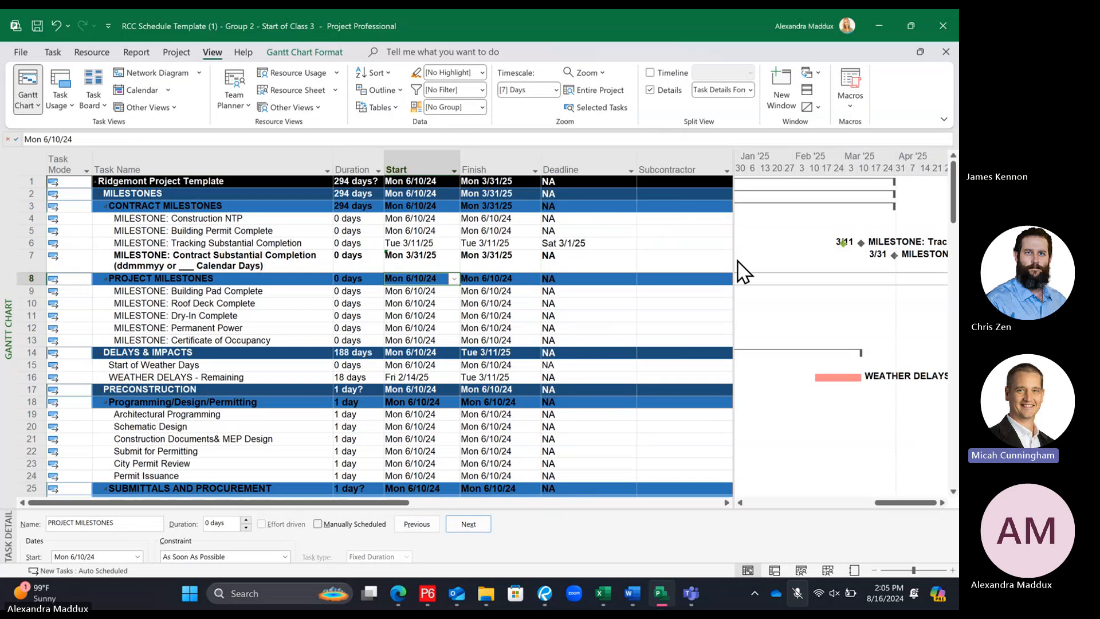
drag(733, 257, 667, 256)
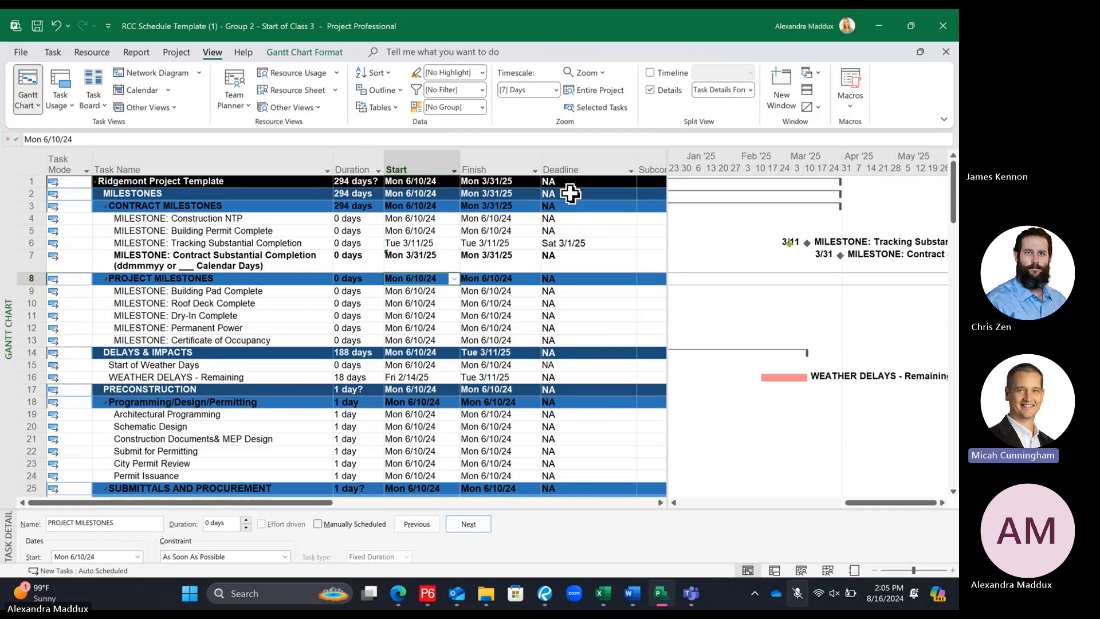
click(222, 259)
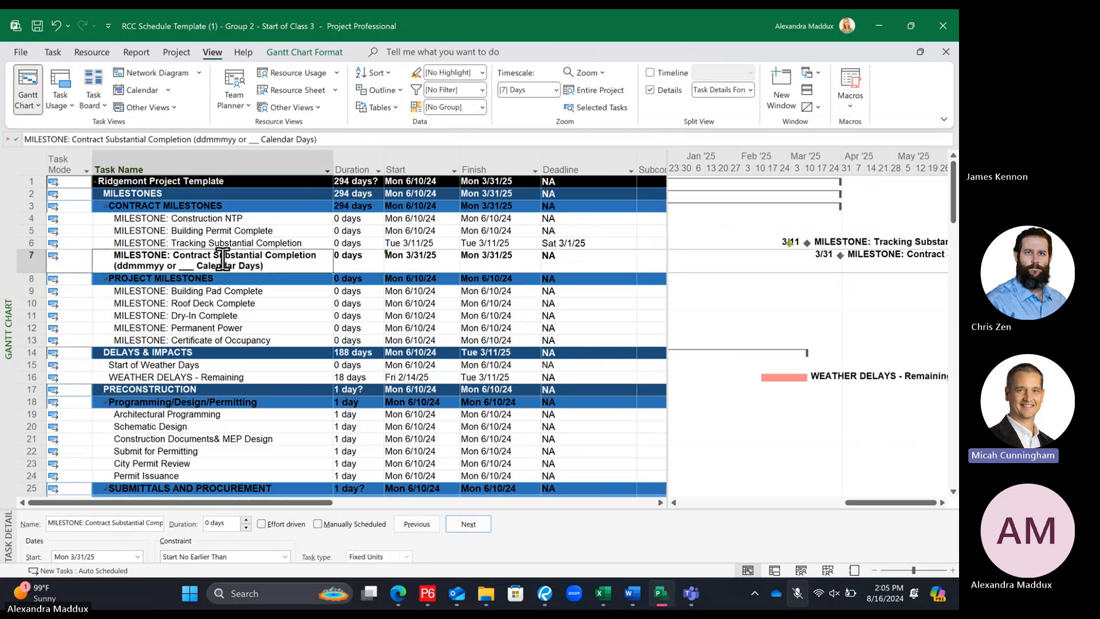
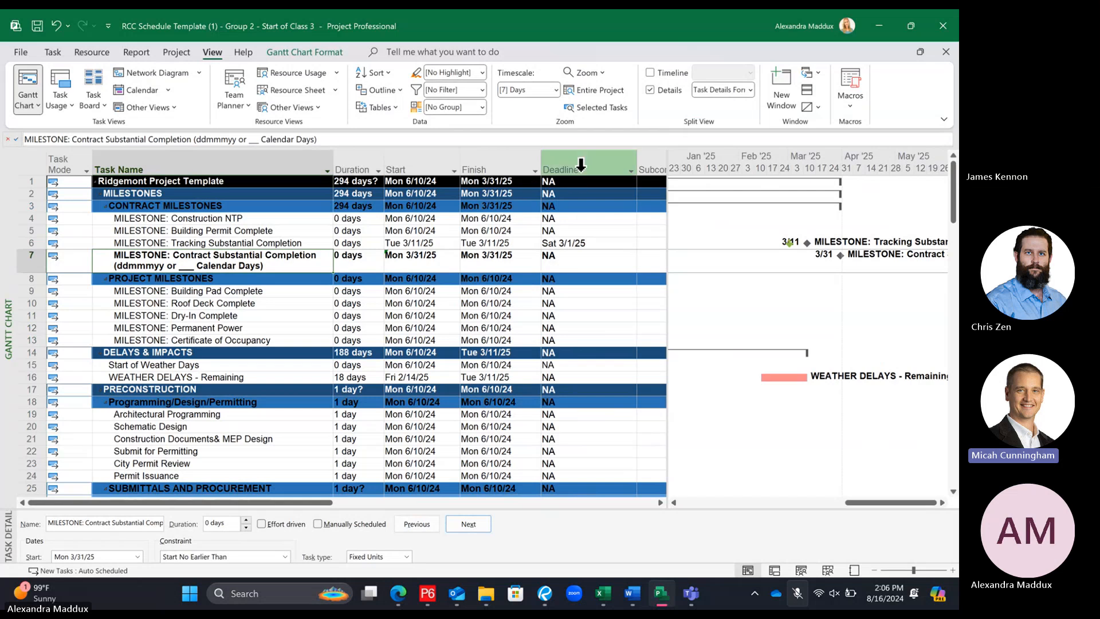
Remove the Deadline column from the task table
click(580, 166)
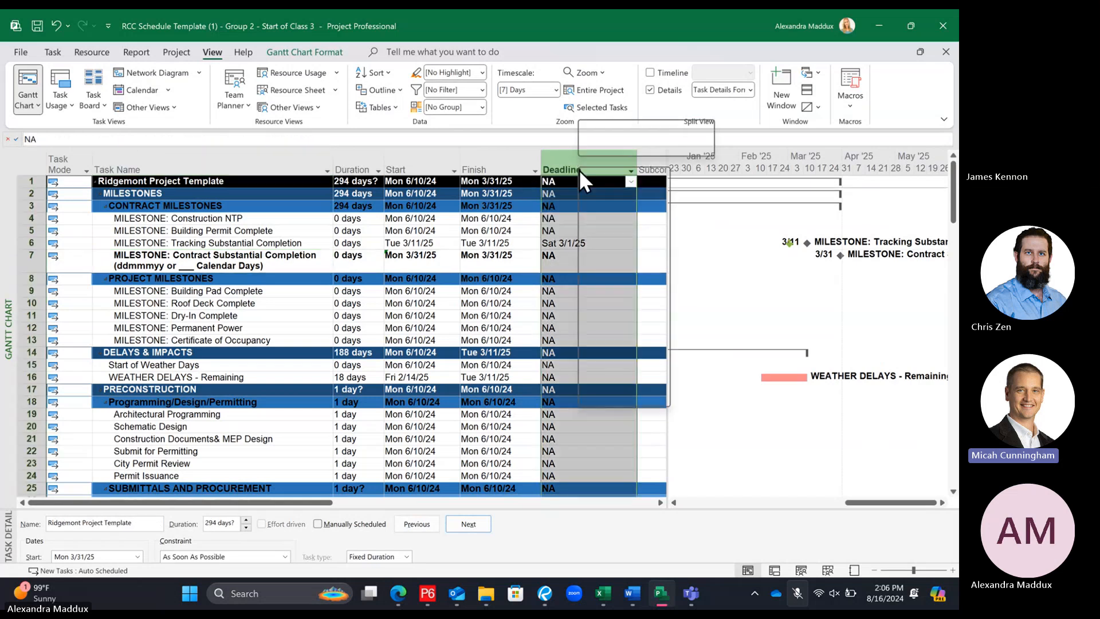
right_click(578, 168)
click(590, 256)
key(Delete)
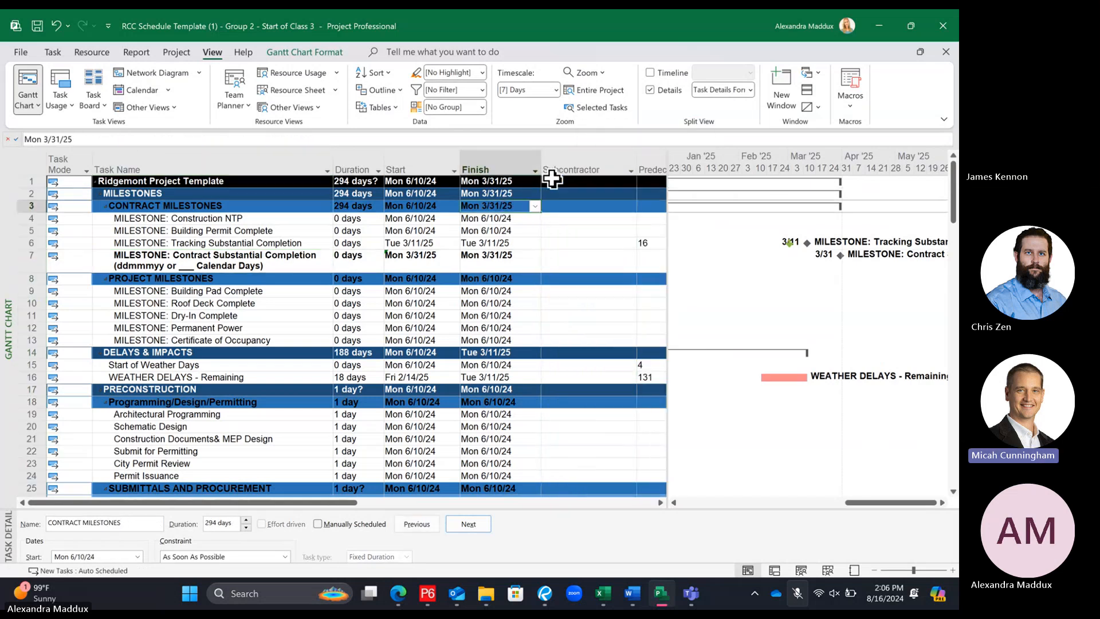
Insert a Marked column before the Subcontractor column
click(567, 169)
right_click(573, 167)
click(607, 270)
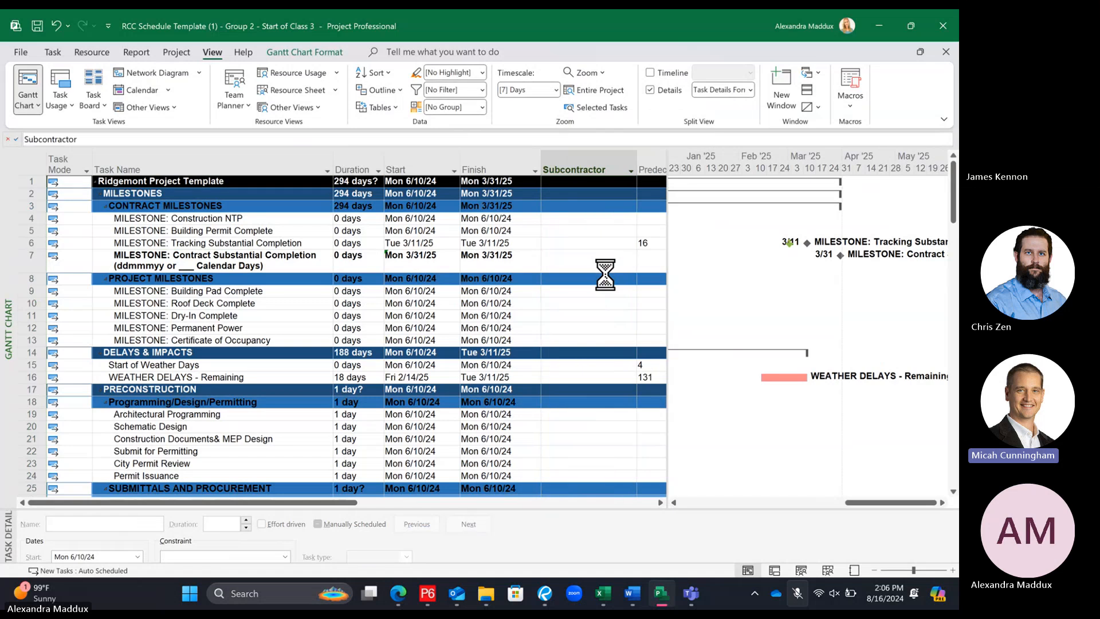
text(a)
key(BackSpace)
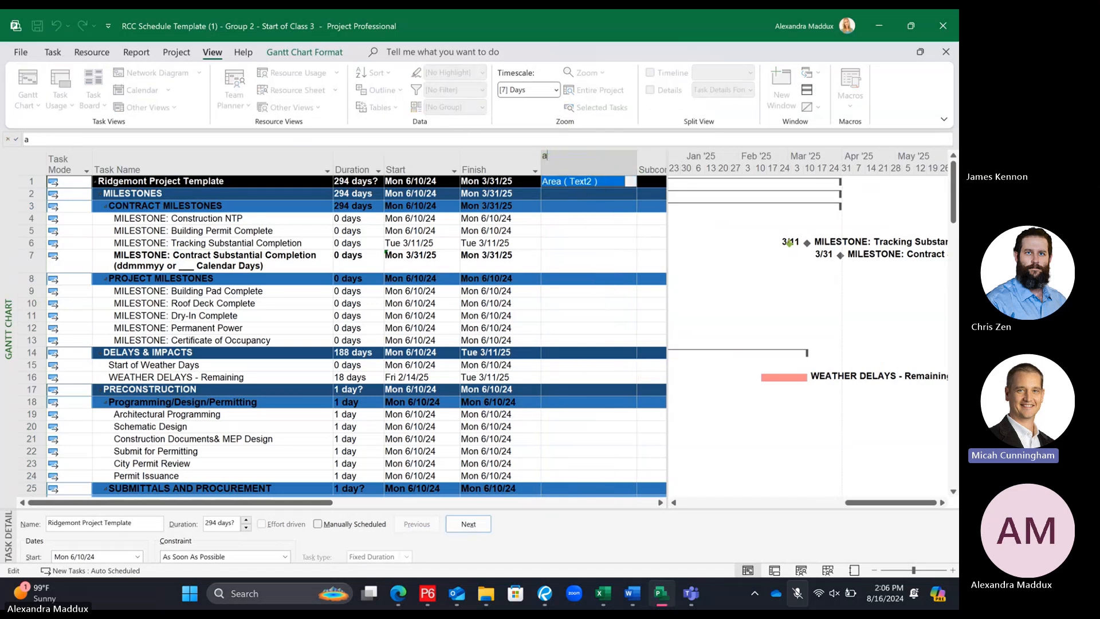
text(marked)
click(568, 184)
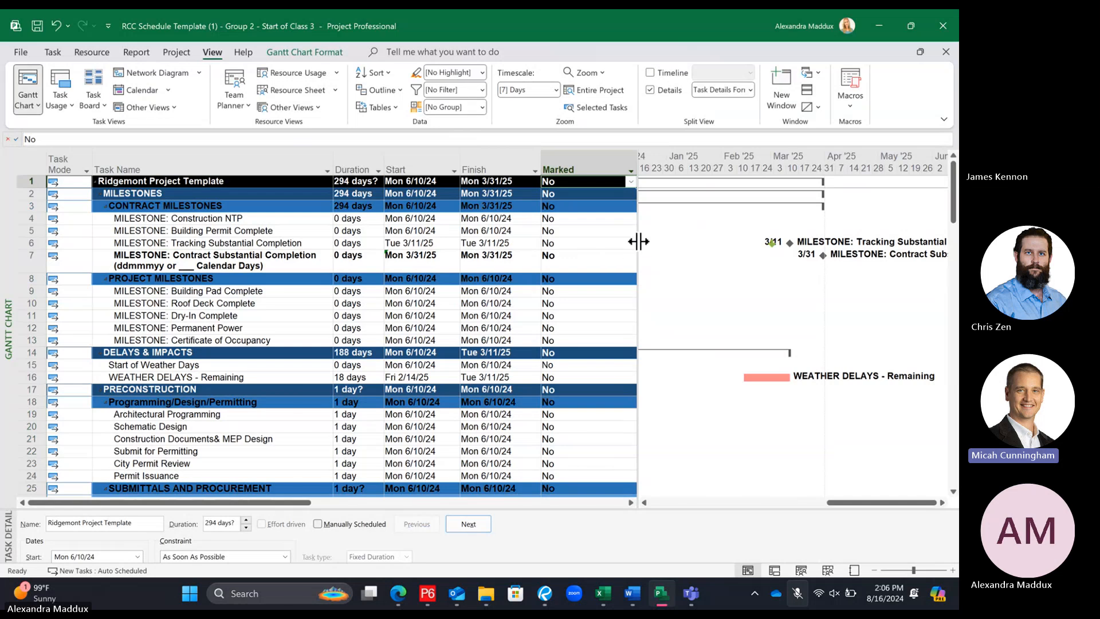
drag(638, 241, 664, 248)
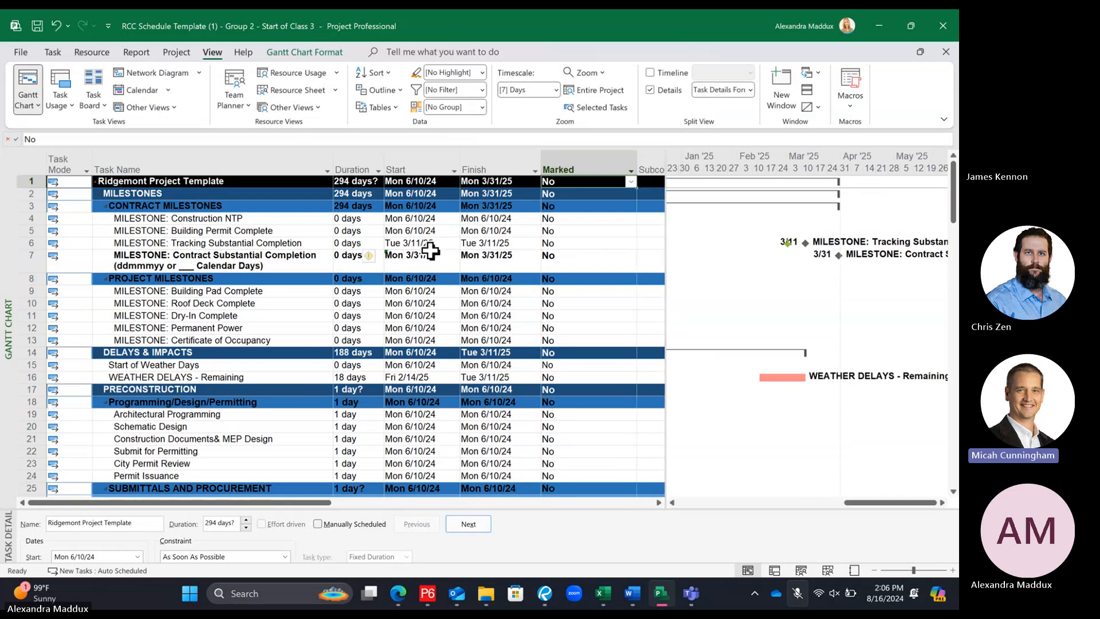
Hide the Marked column
right_click(579, 168)
click(625, 293)
click(263, 280)
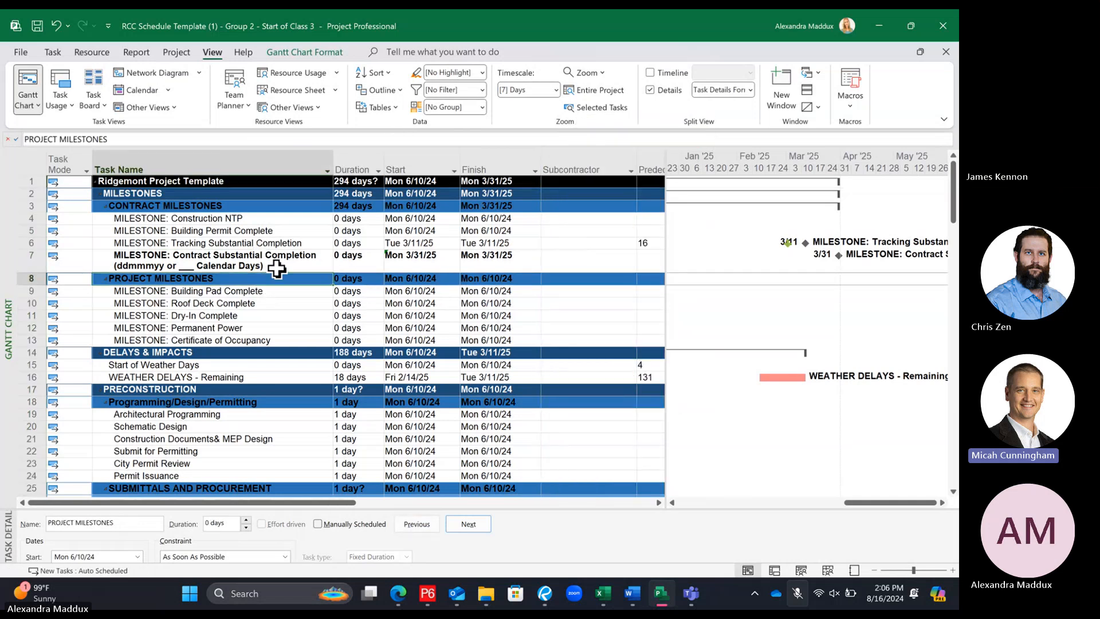
Insert a task named "Final Punchlist Following TCO" above MILESTONE: Certificate of Occupancy
click(247, 259)
click(207, 329)
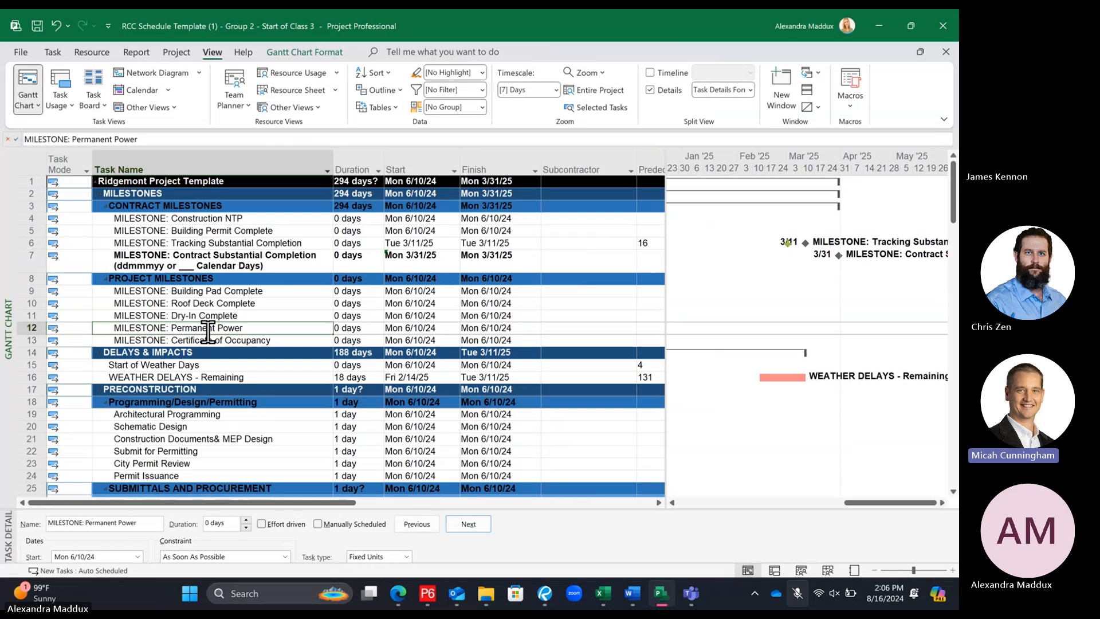
right_click(32, 340)
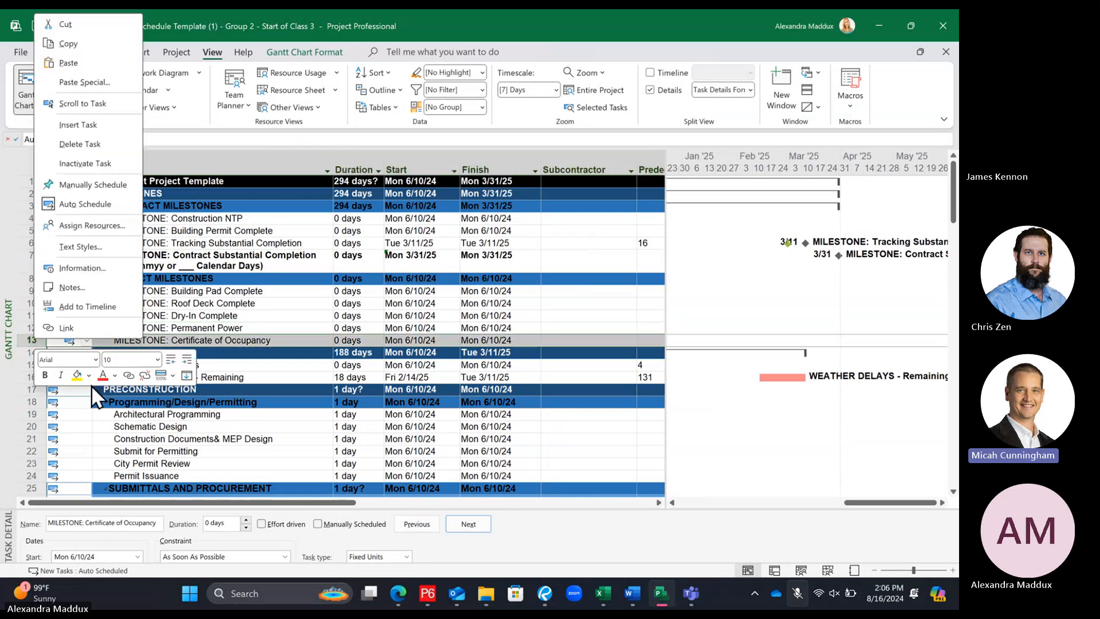
click(80, 124)
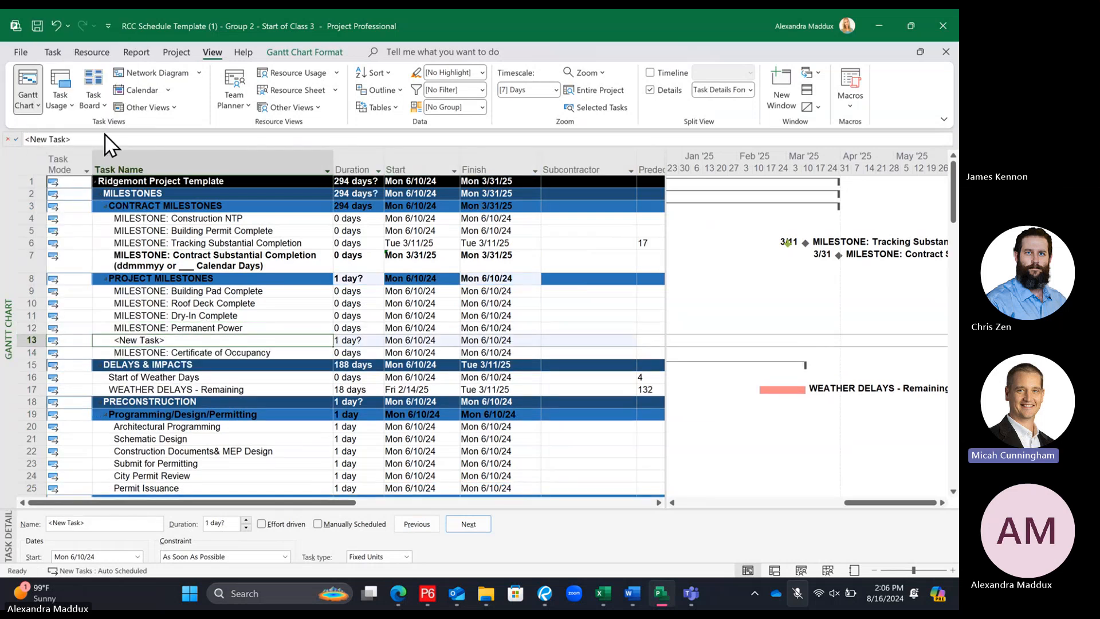
key(Caps_Lock)
text(Final)
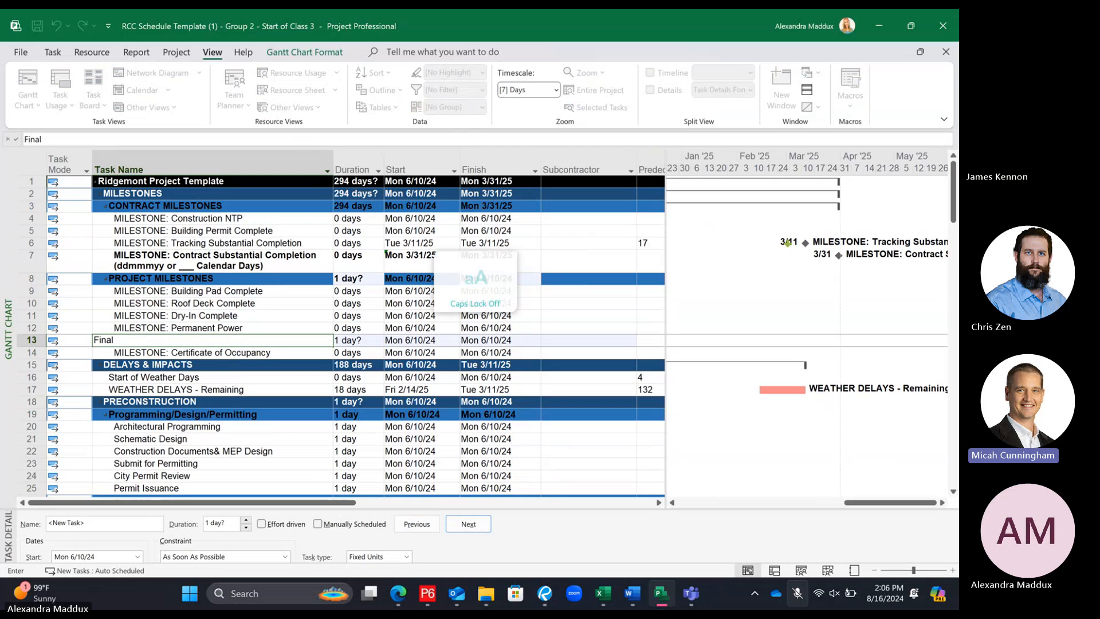
text( Punchlist F)
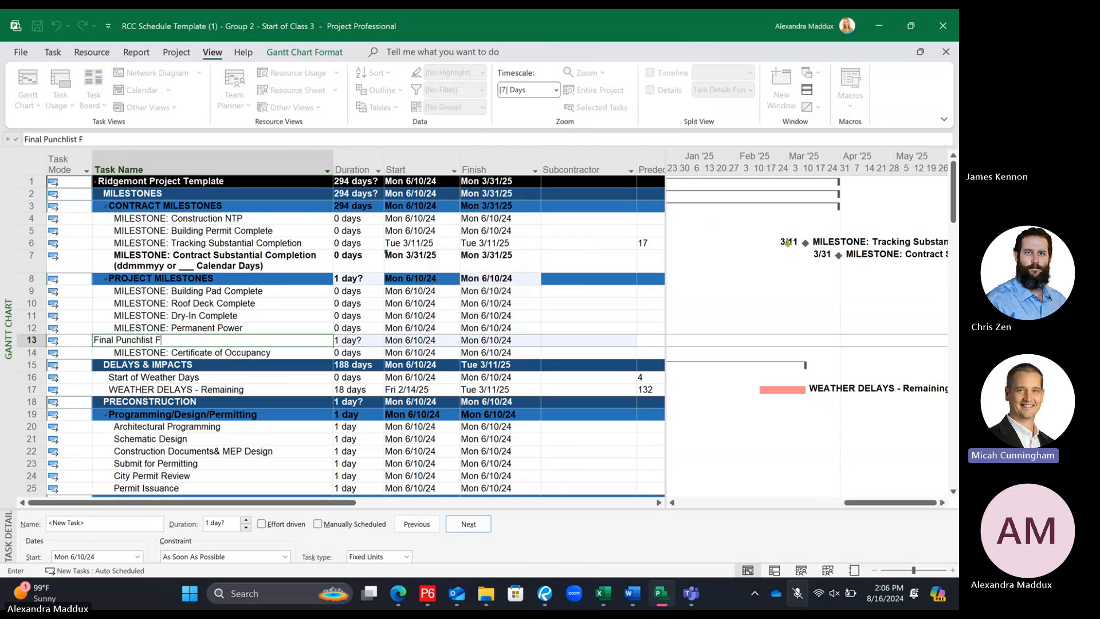
text(ollowing TCO)
key(Return)
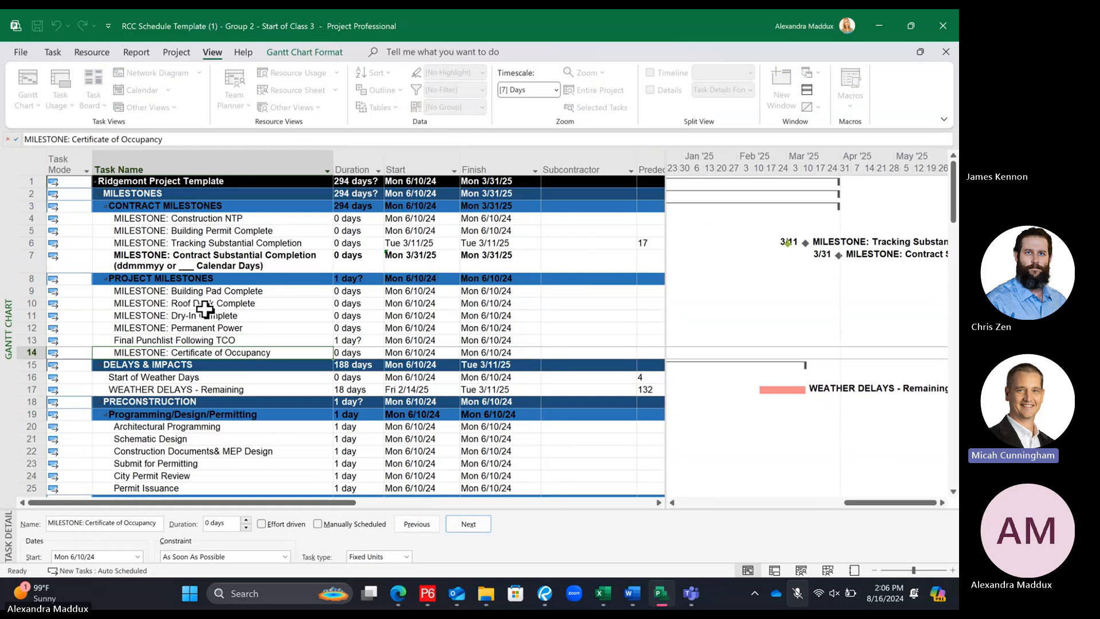
Set the duration of the Final Punchlist Following TCO task to 30 days
click(363, 341)
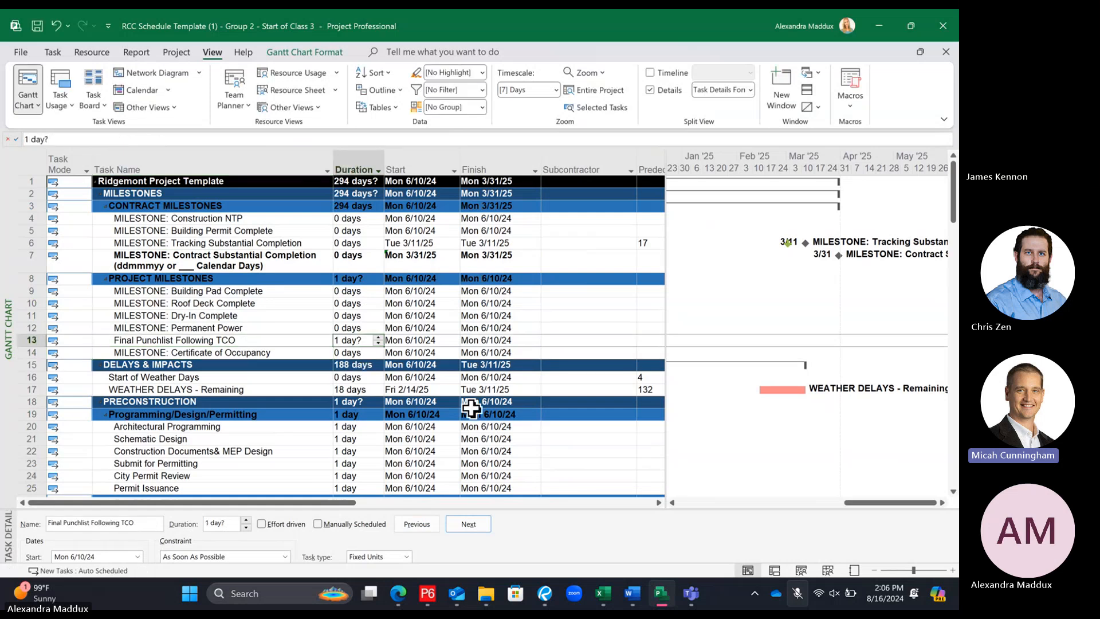
text(30)
key(Return)
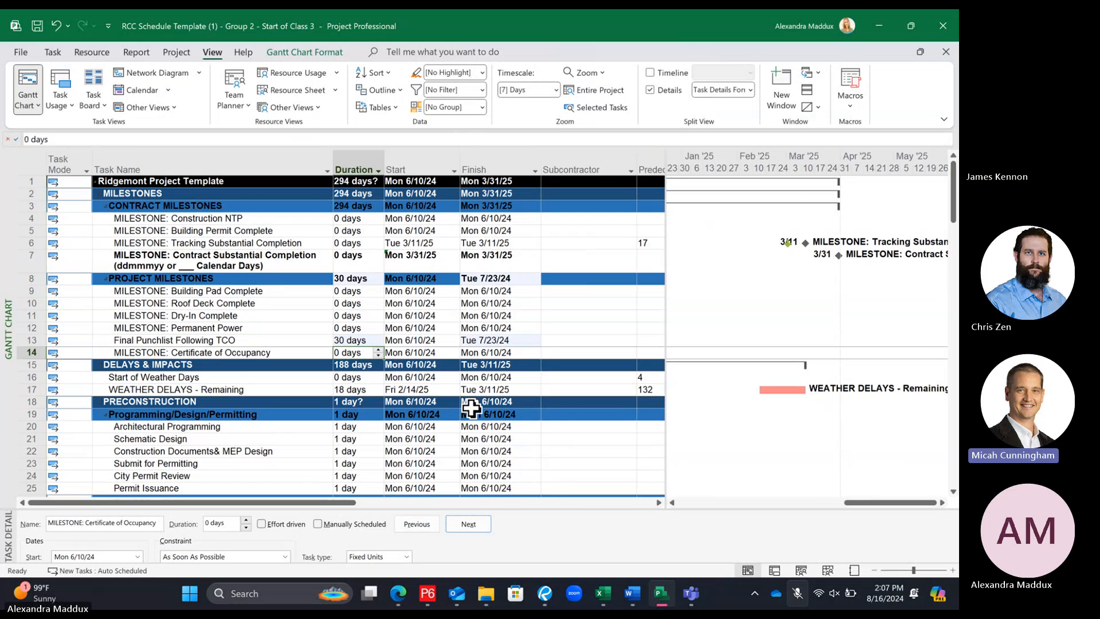
Link MILESTONE: Tracking Substantial Completion as the predecessor of Final Punchlist Following TCO and check the linked task's start date
click(249, 243)
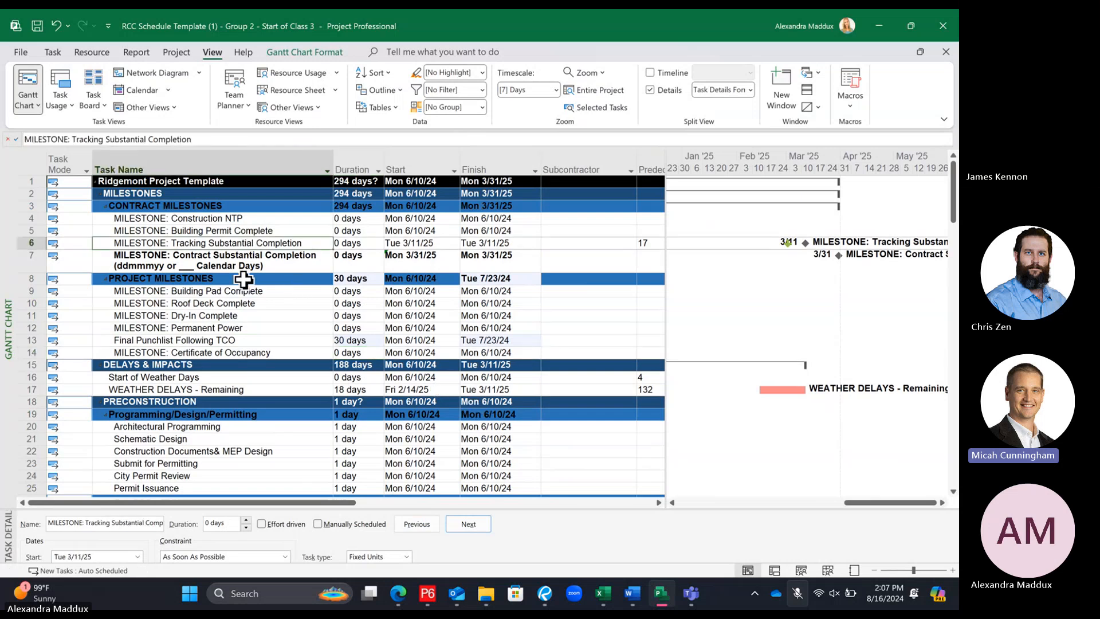
ctrl+click(198, 340)
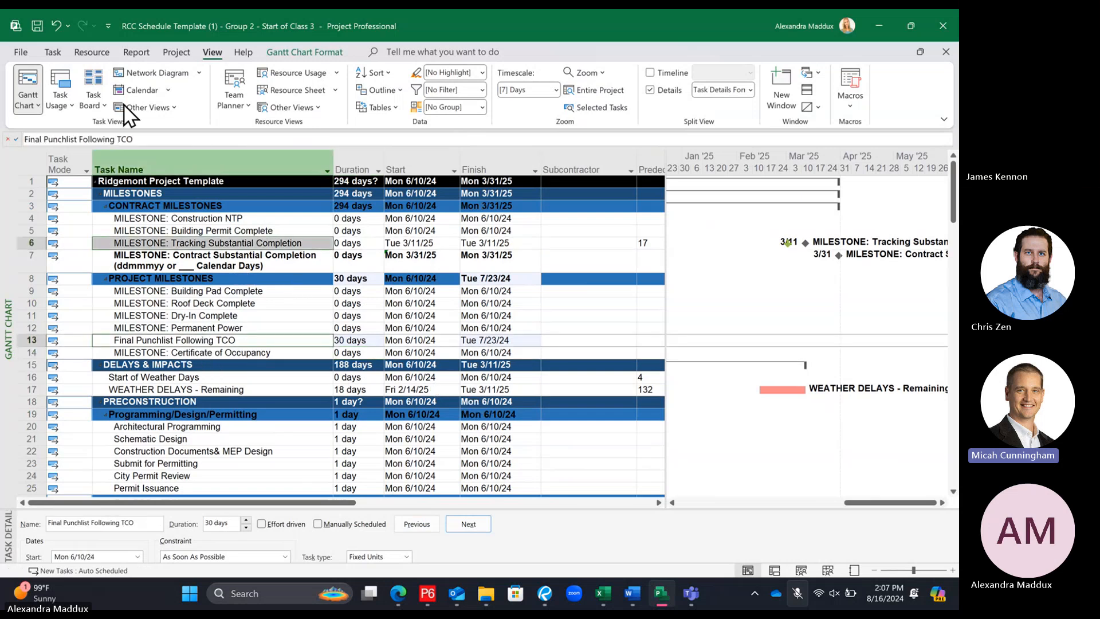
click(53, 52)
click(302, 99)
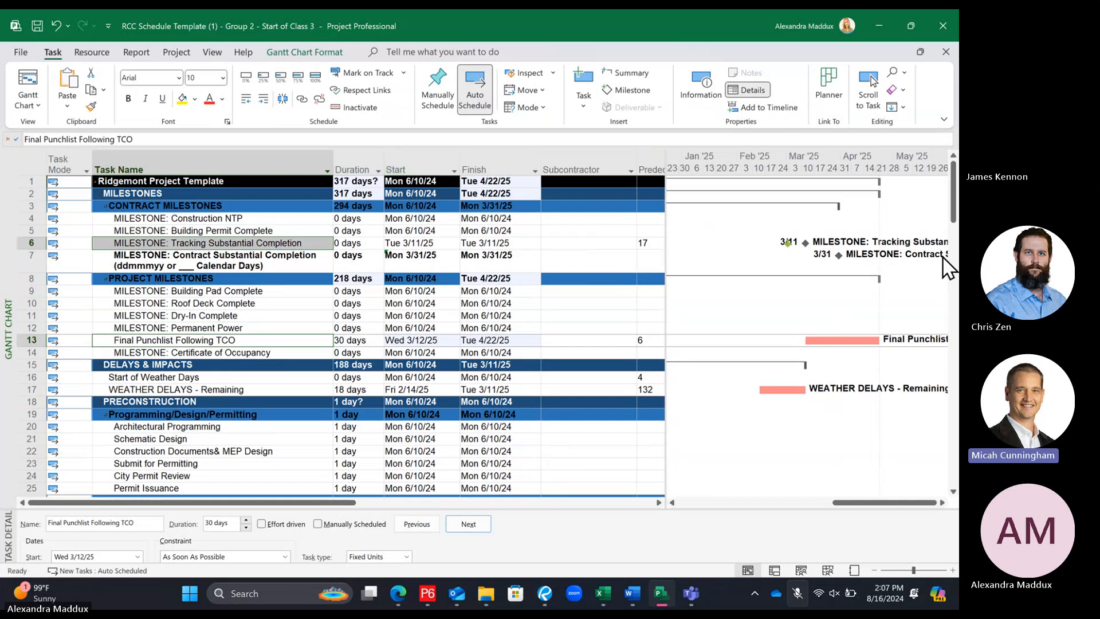
click(385, 258)
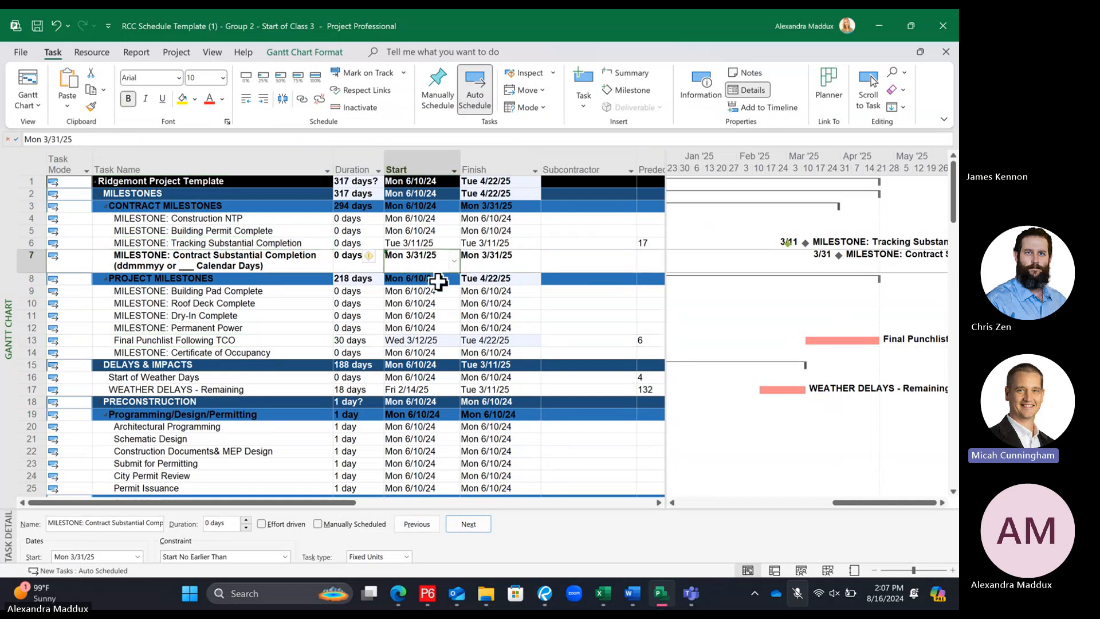
click(429, 339)
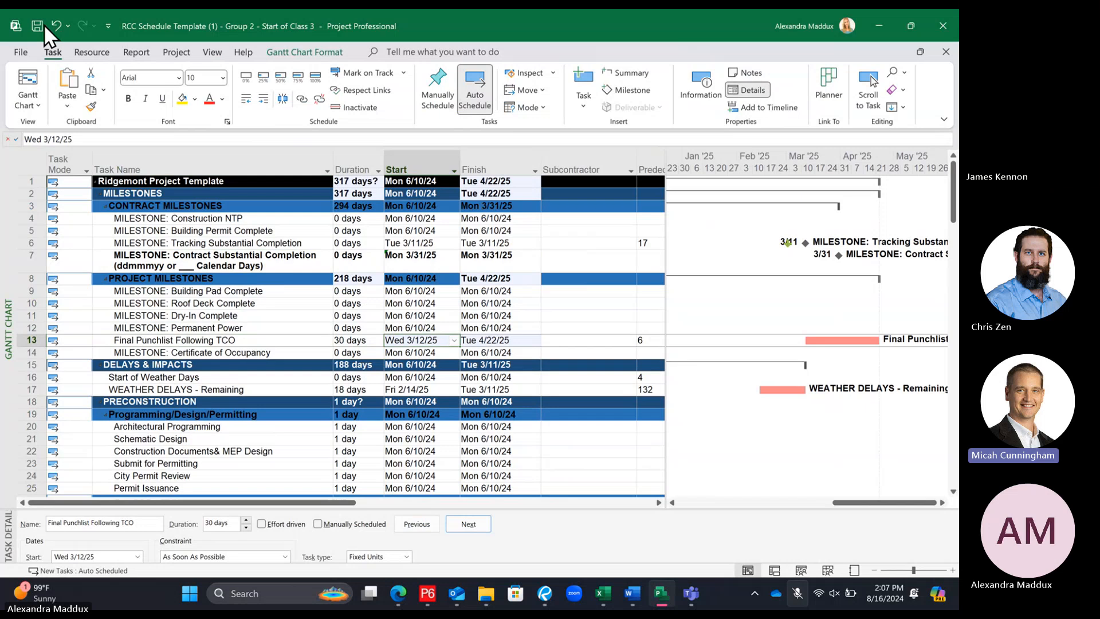
Turn off the calculation of multiple critical paths in the advanced project options
click(21, 52)
key(t)
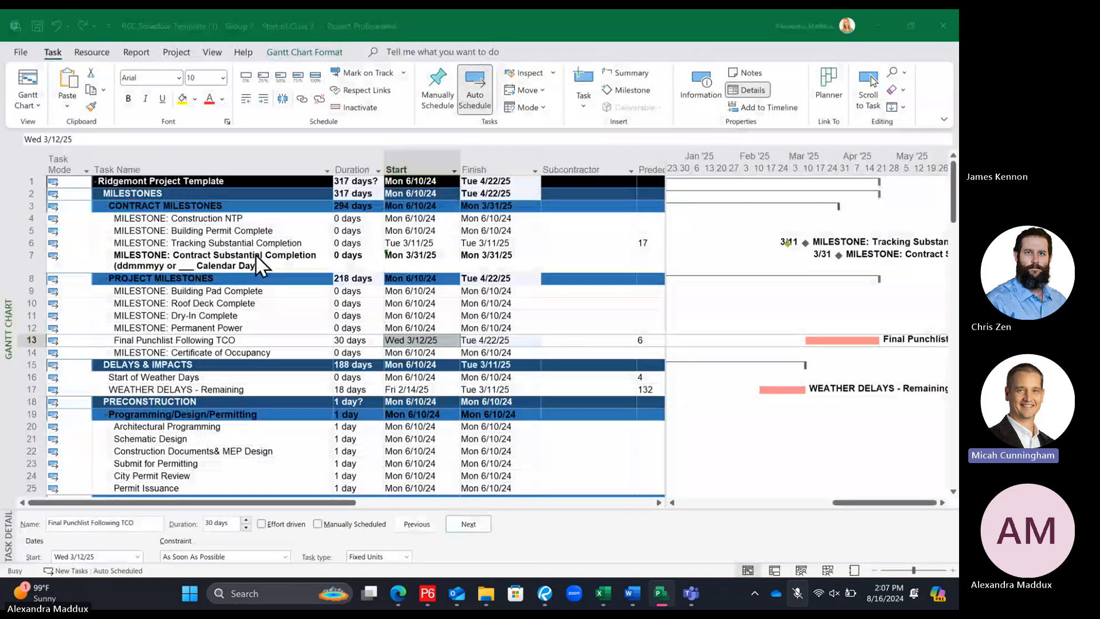
click(234, 210)
scroll(401, 415, down, 10)
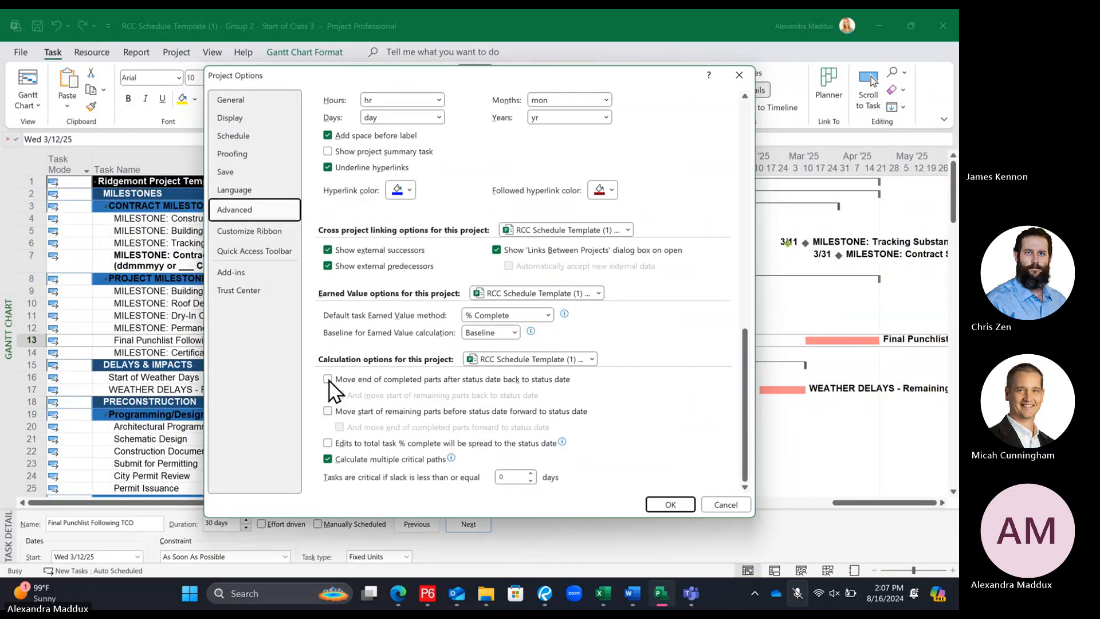
click(358, 462)
key(Return)
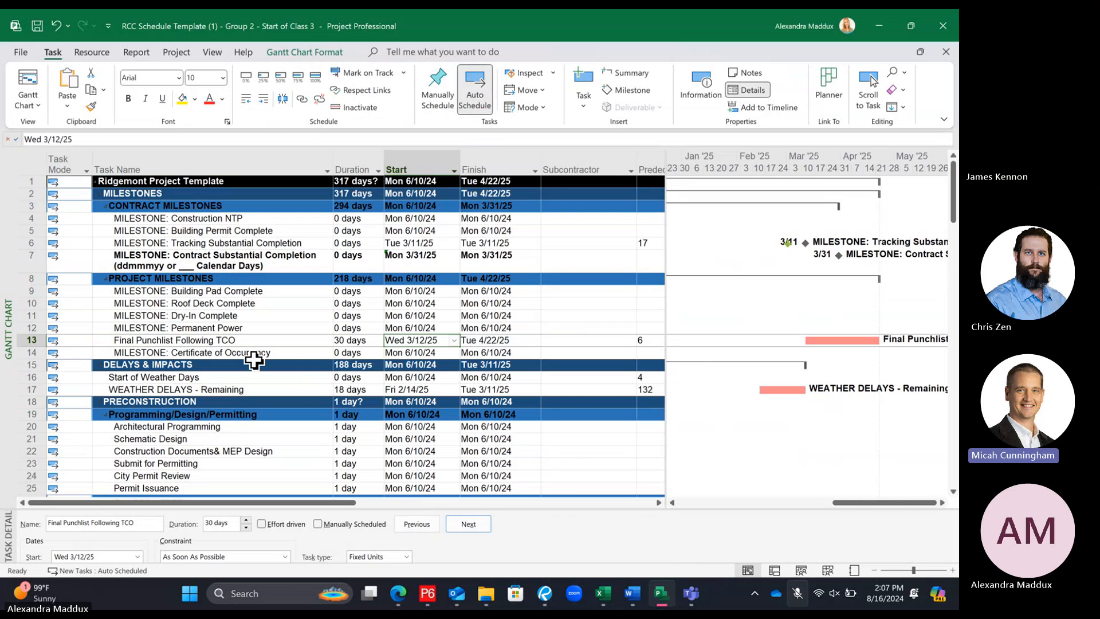
Insert a task named "Final Completion" above MILESTONE: Certificate of Occupancy
click(252, 353)
click(26, 352)
right_click(26, 352)
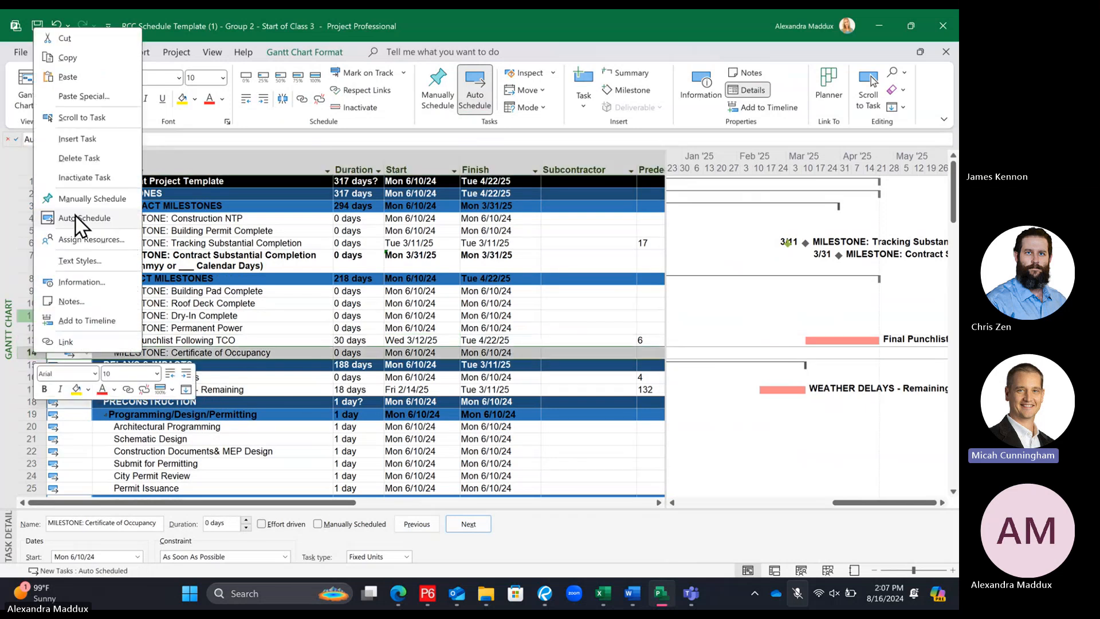
click(70, 140)
text(Fina)
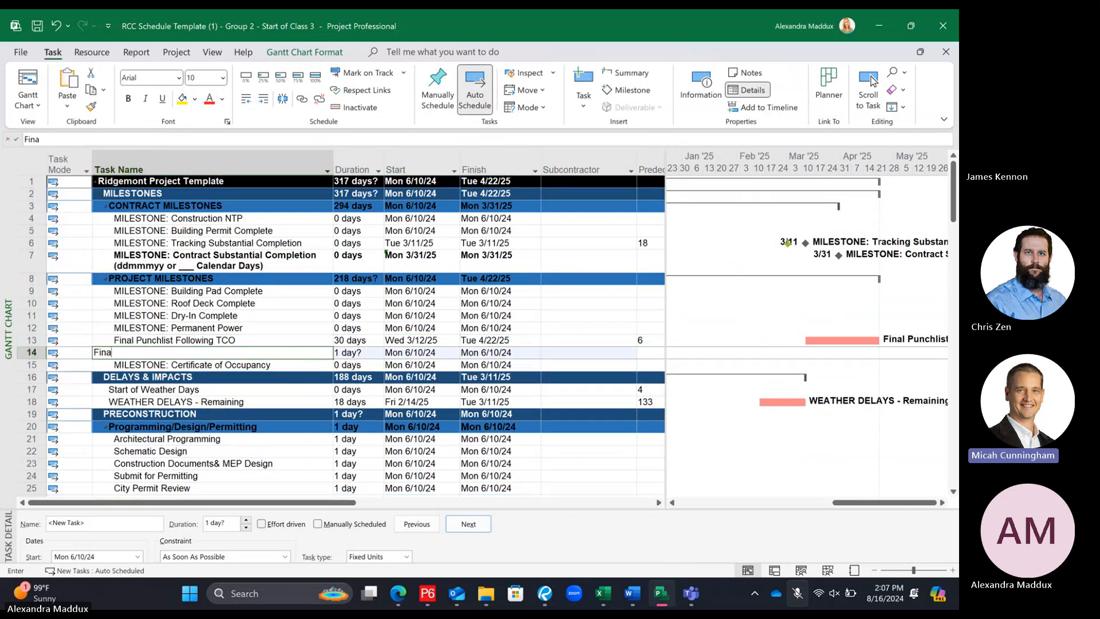
text(l Completion)
key(Return)
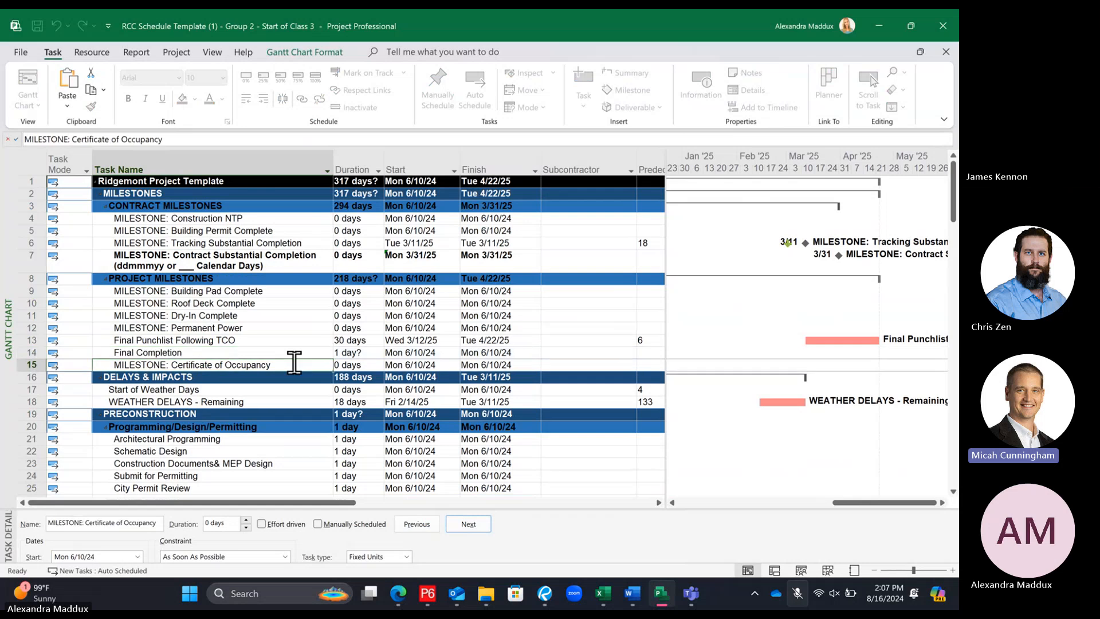
Set the Final Completion task's duration to 0 days and link Final Punchlist Following TCO as its predecessor
click(347, 351)
text(0)
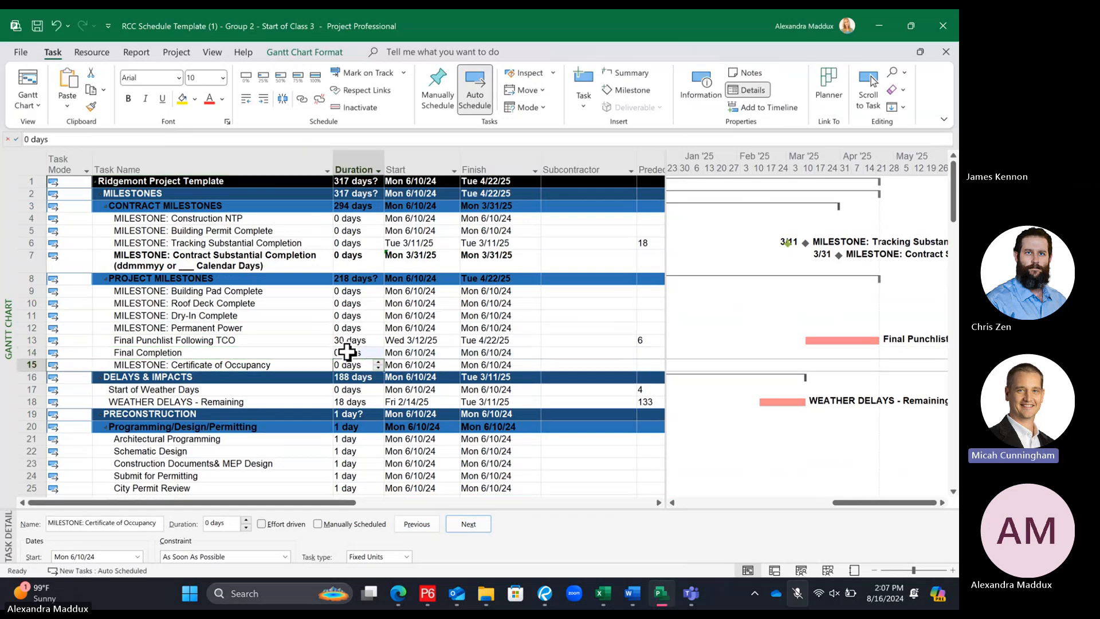
key(Return)
click(305, 348)
click(302, 99)
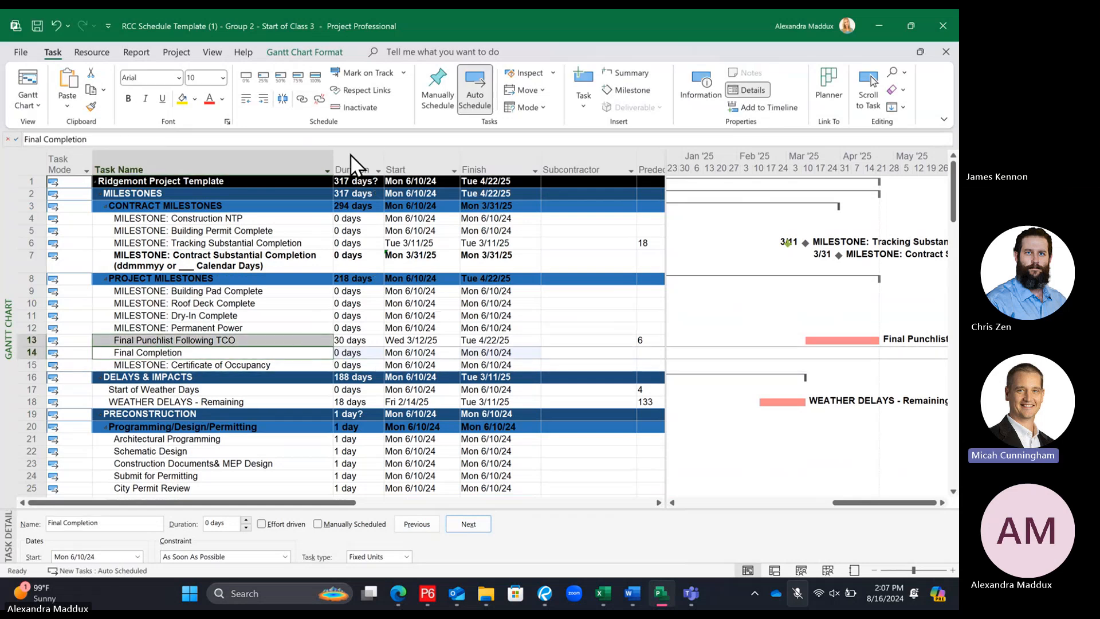
click(484, 364)
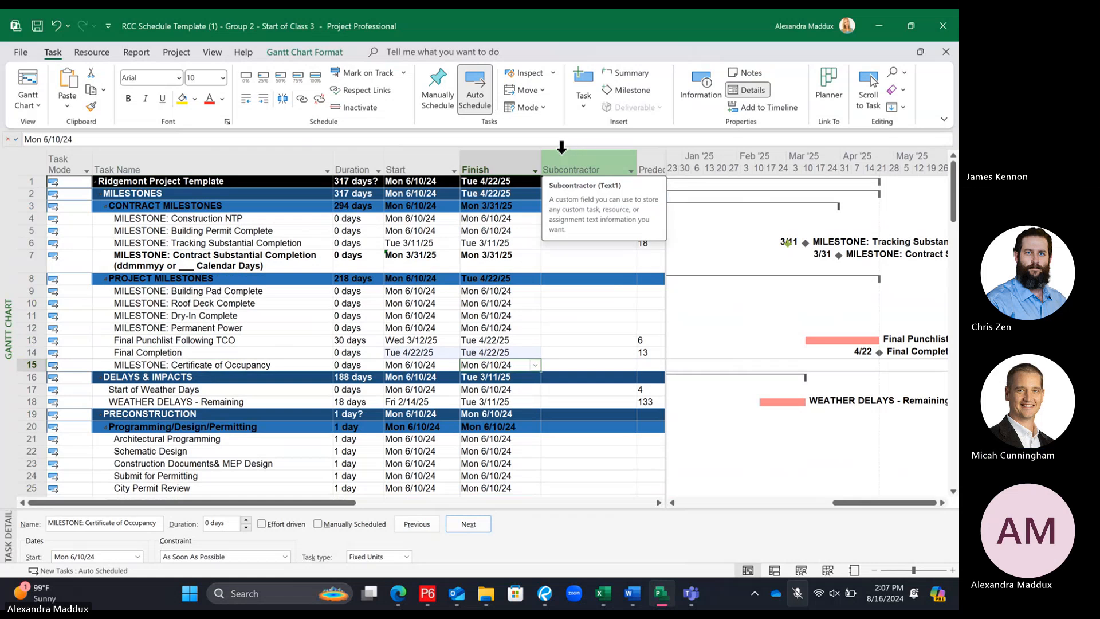
Collapse the PRECONSTRUCTION and SITE summary groups in the task list
click(220, 243)
scroll(363, 380, down, 3)
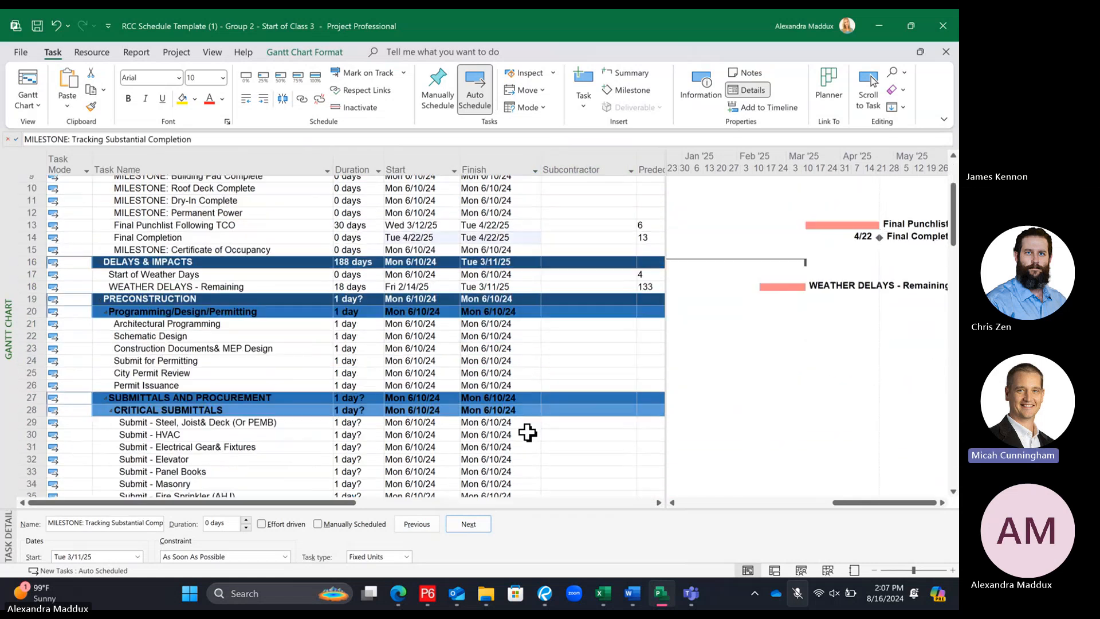
drag(884, 509, 721, 512)
click(216, 355)
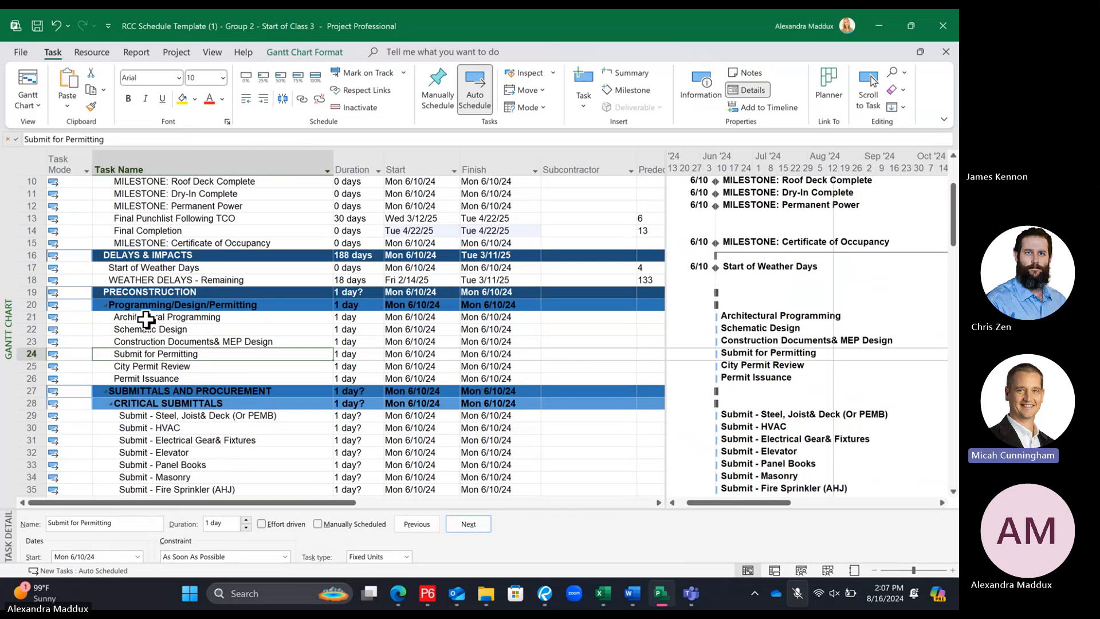
click(101, 291)
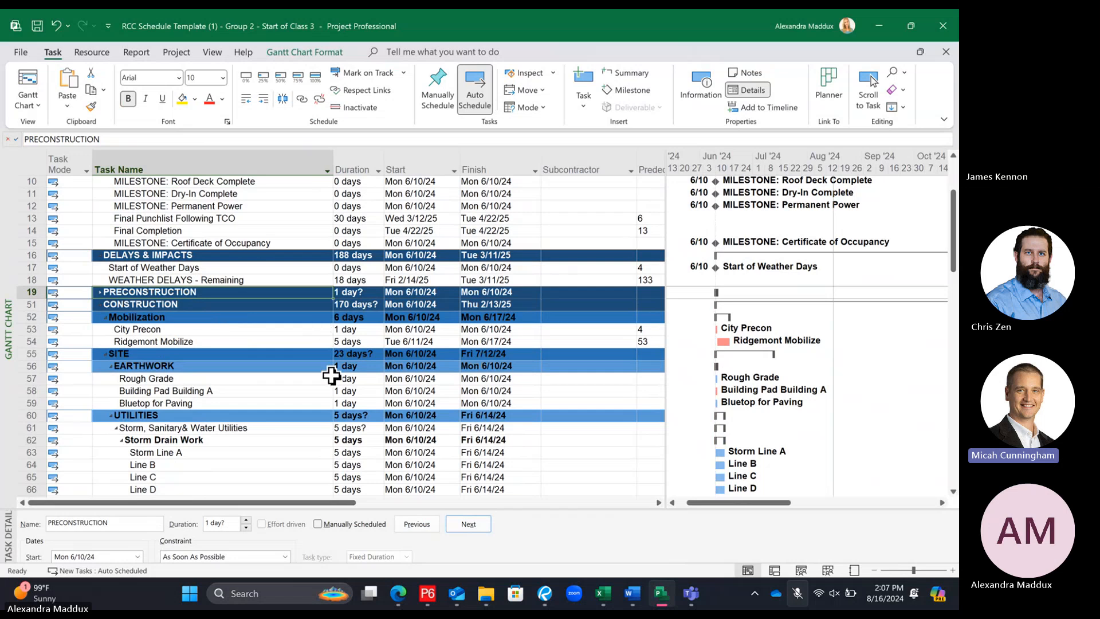
scroll(384, 380, down, 1)
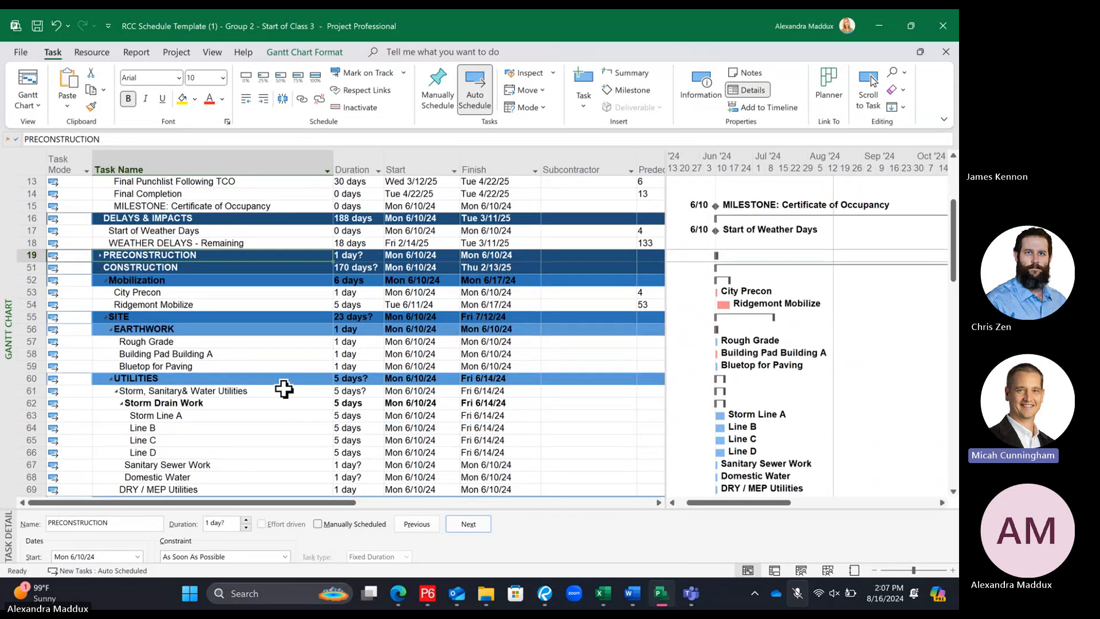
click(106, 316)
click(105, 316)
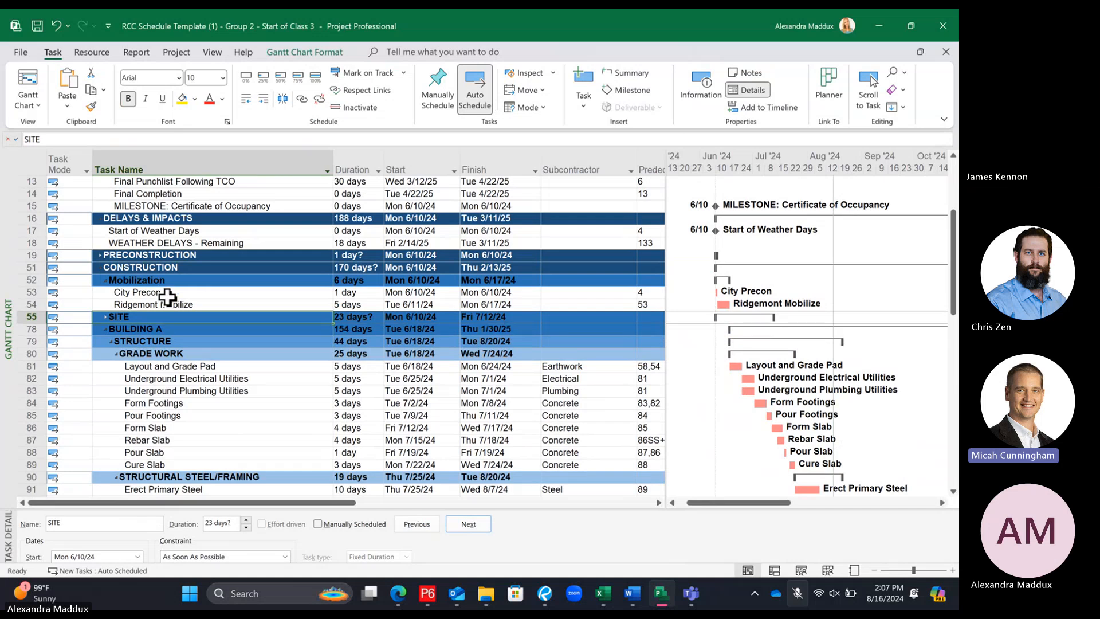
Bring the BUILDING A tasks into view and close the task details form to show more rows
scroll(268, 385, down, 9)
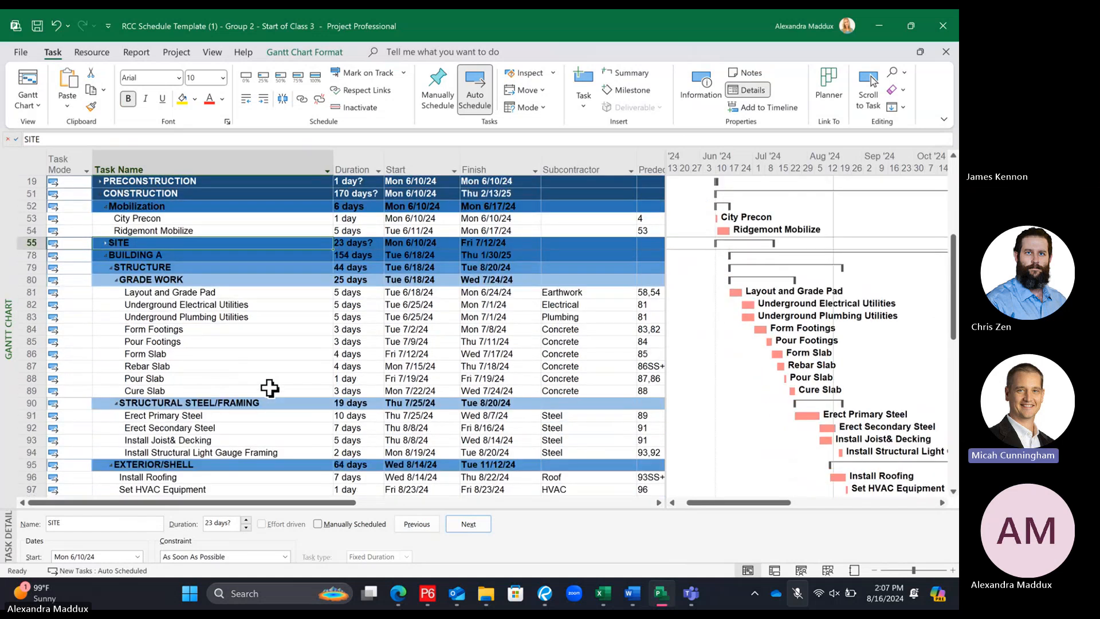
scroll(269, 387, up, 5)
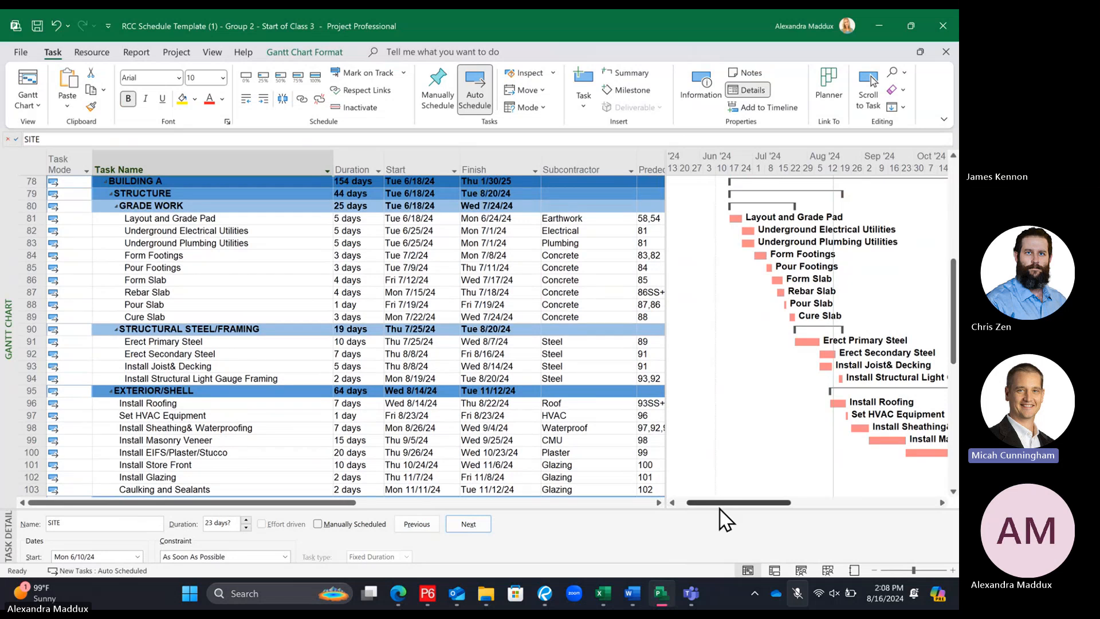
drag(734, 562, 647, 577)
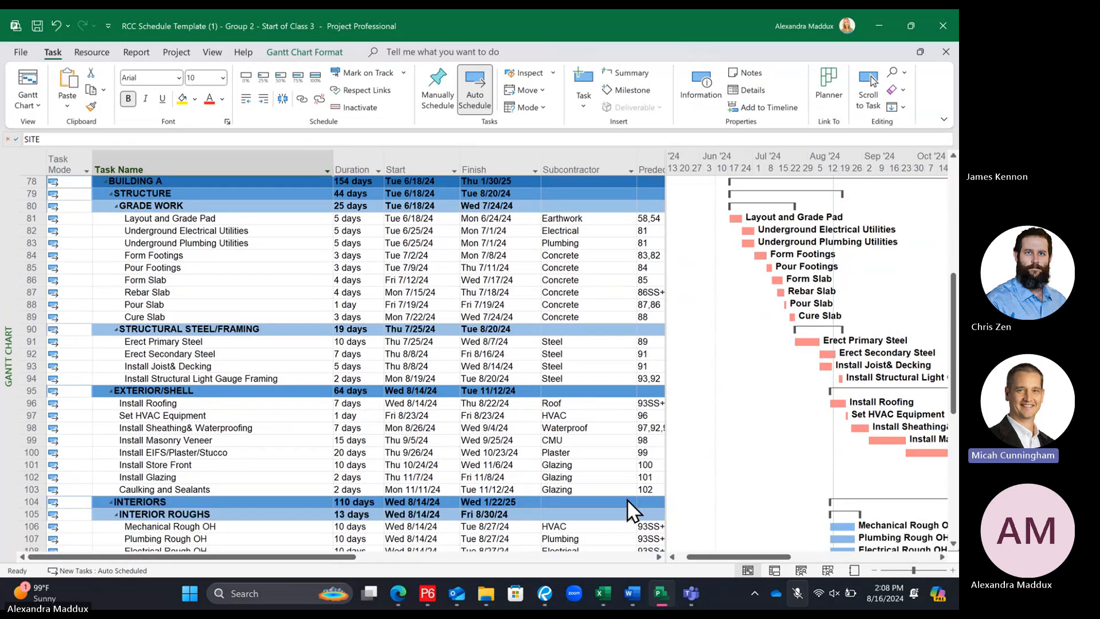
Check the multiple critical paths setting in the advanced project options
click(20, 52)
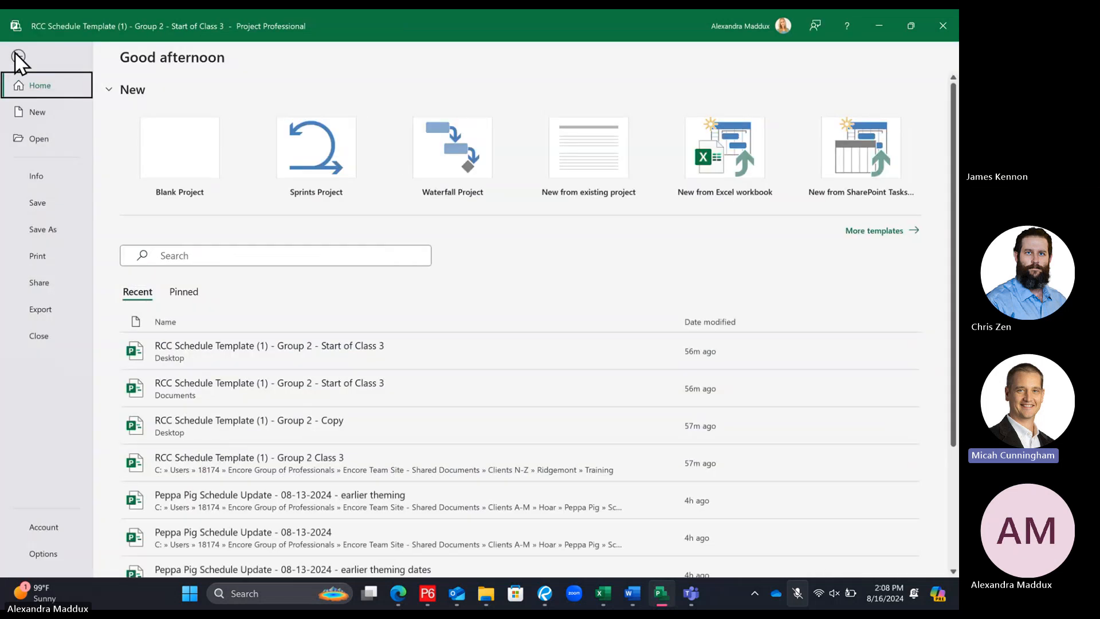
click(50, 557)
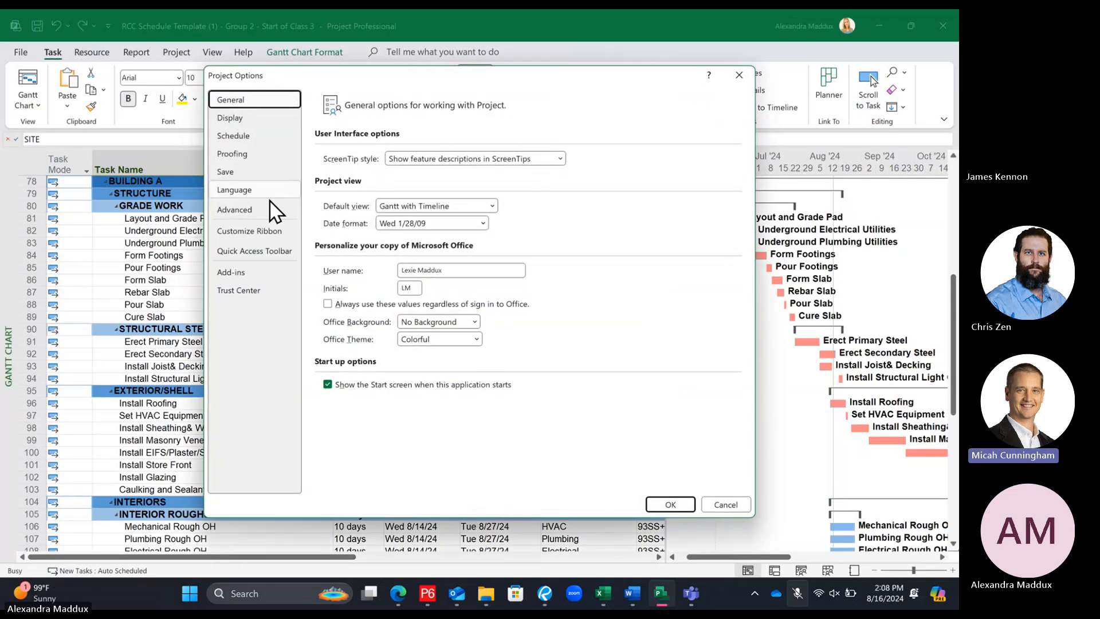
click(269, 210)
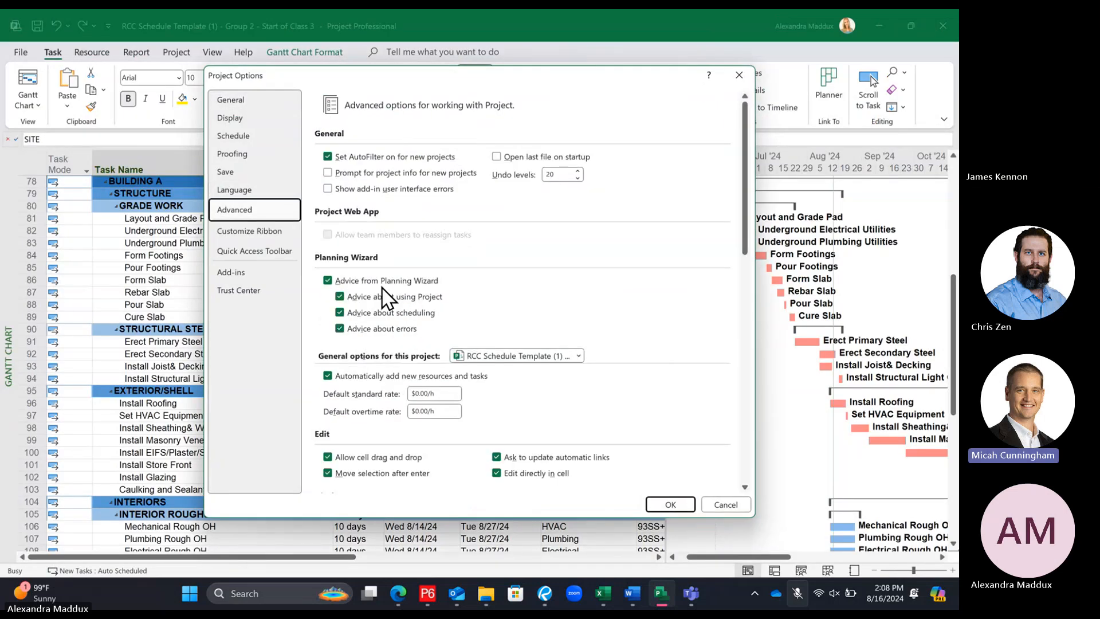
scroll(380, 309, down, 10)
scroll(367, 342, down, 3)
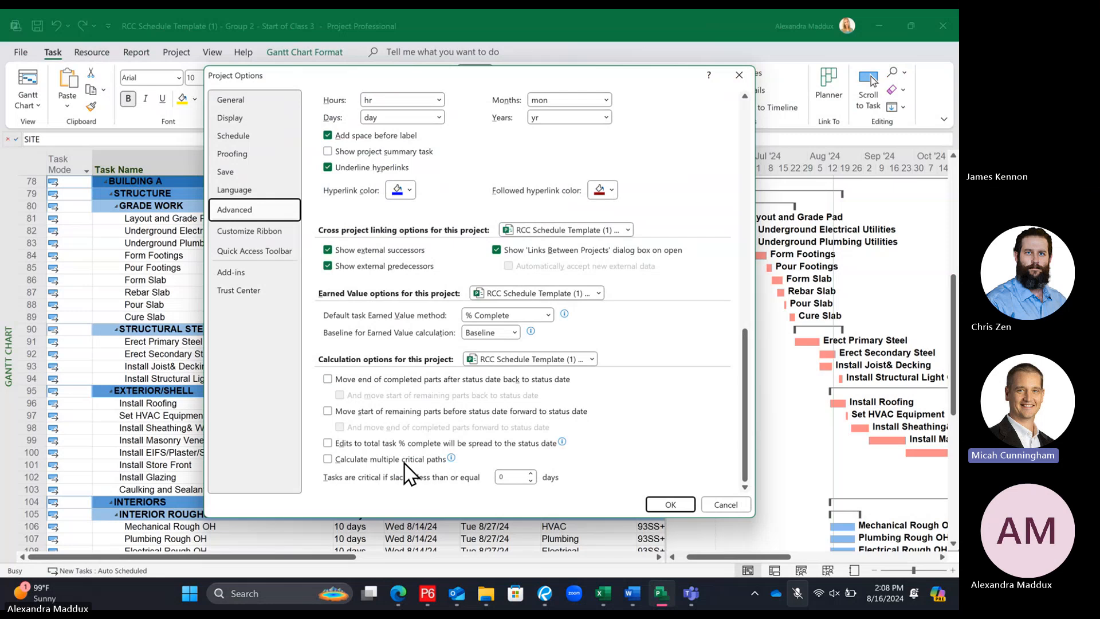
click(666, 503)
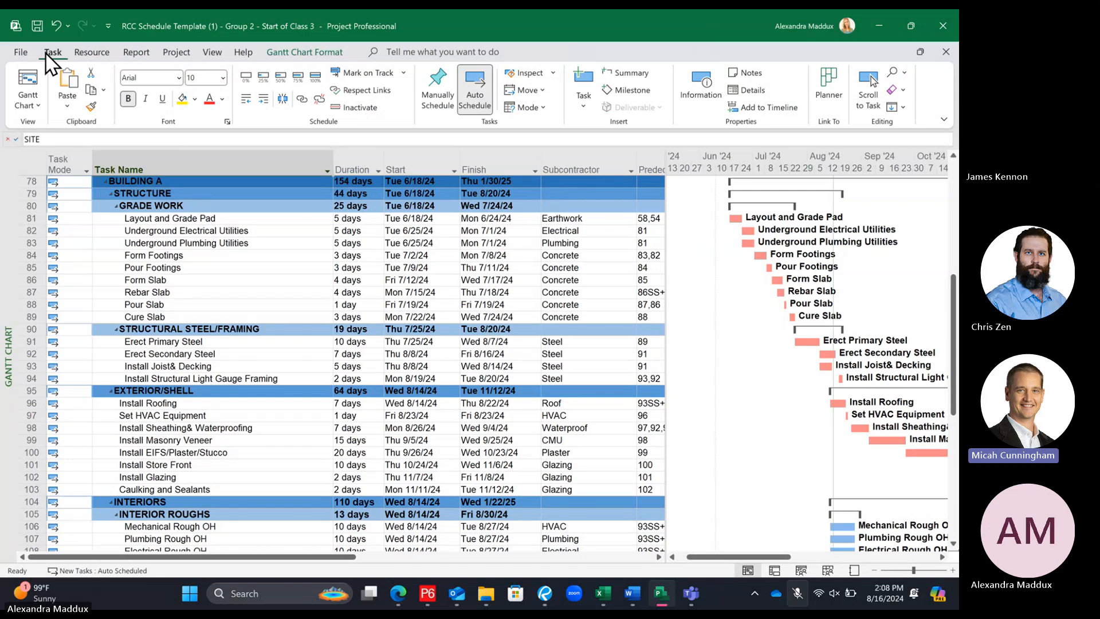
Inspect the factors affecting the start date of Layout and Grade Pad, and close the Task Inspector
click(526, 73)
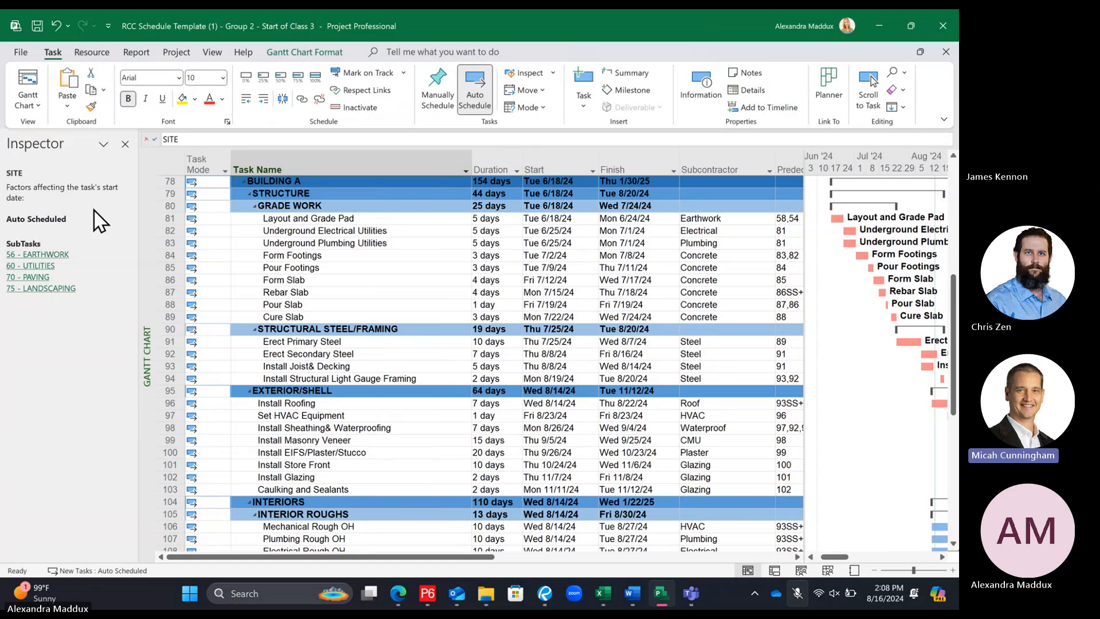
click(375, 220)
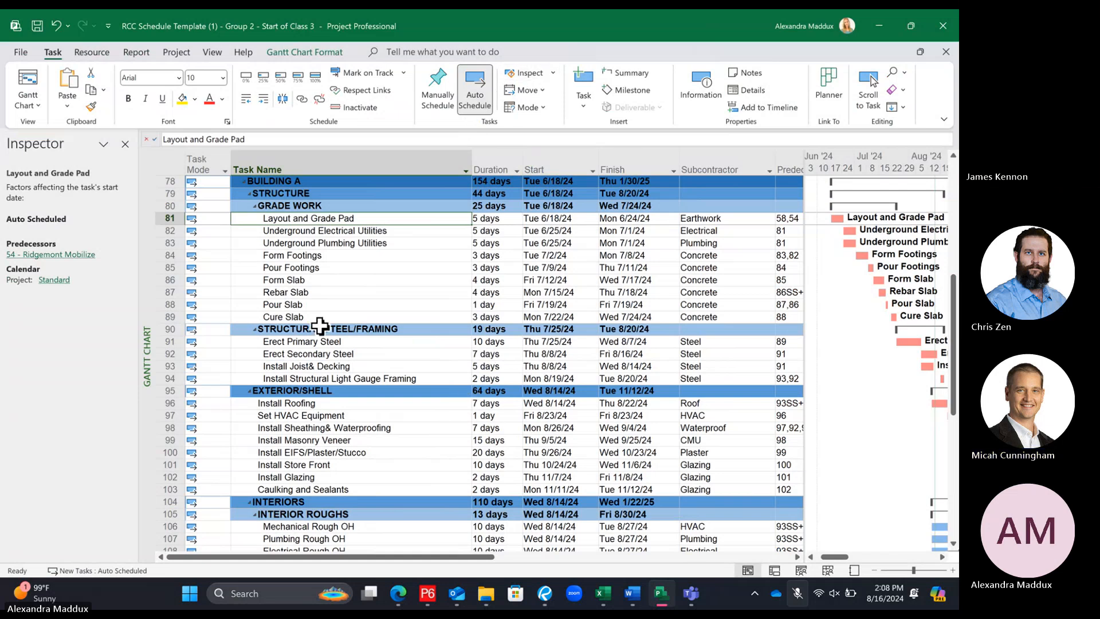
click(125, 143)
Open the Task Inspector for Underground Plumbing Utilities and check the driving predecessors of Cure Slab and Pour Slab
click(280, 304)
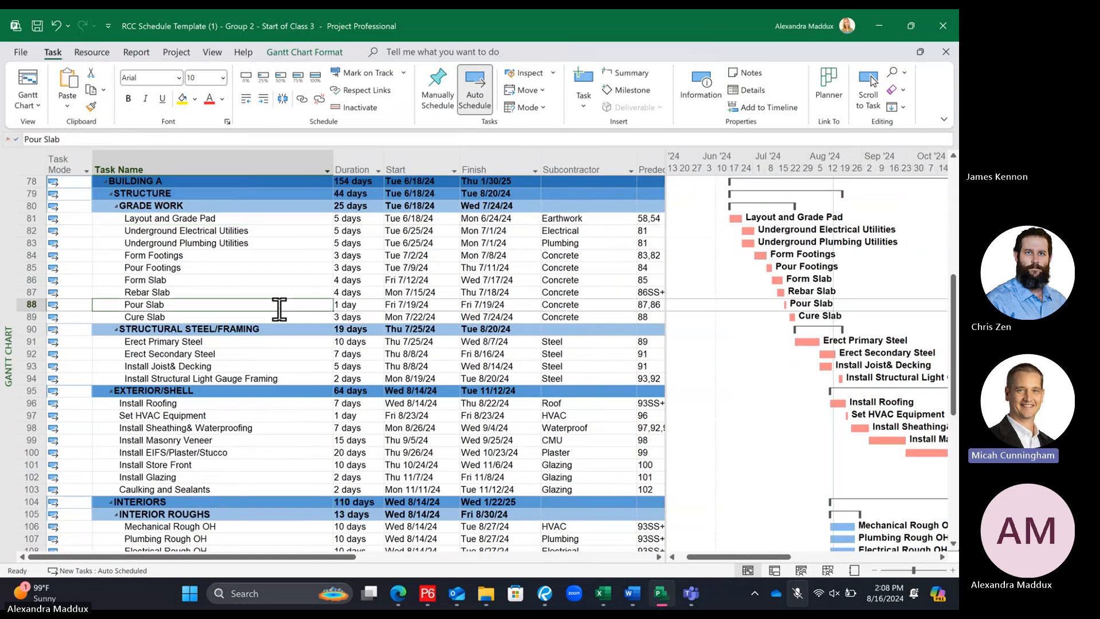
click(201, 243)
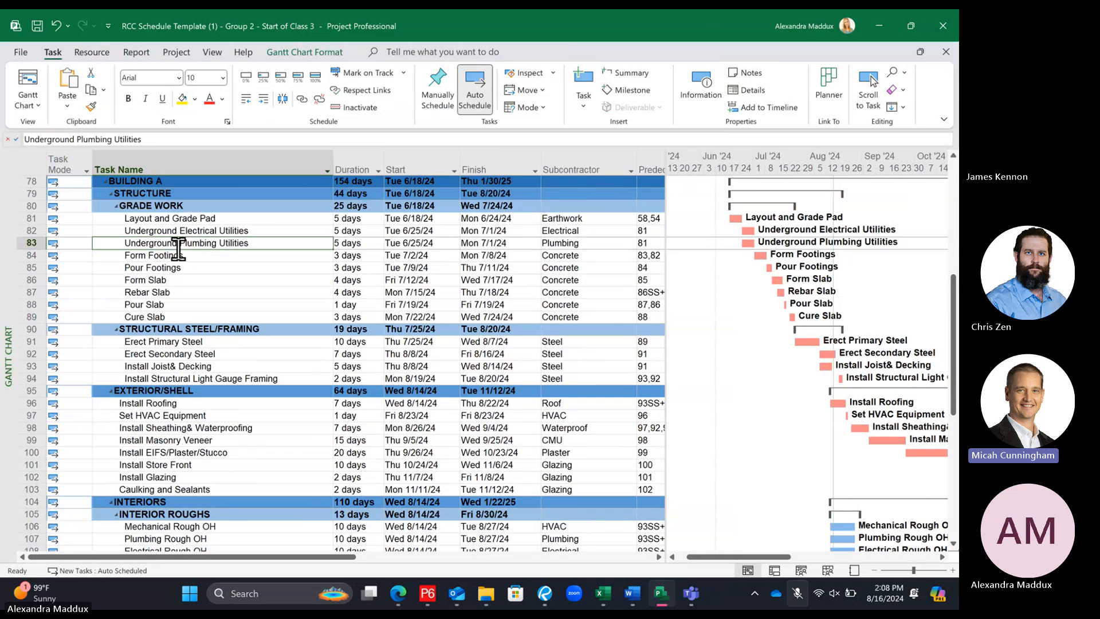
click(524, 74)
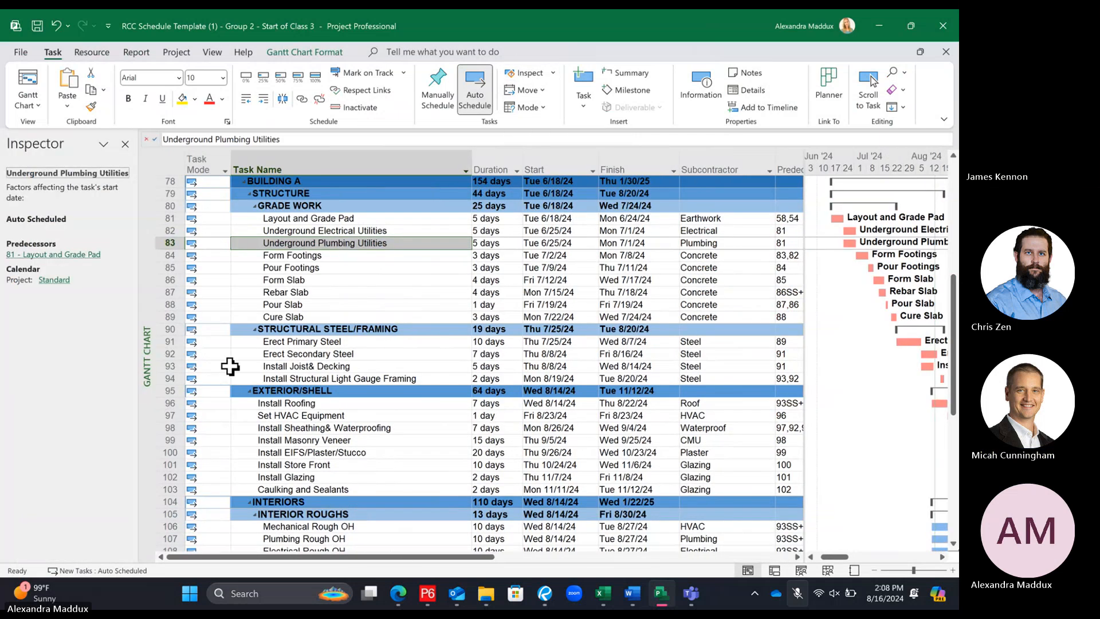
click(393, 318)
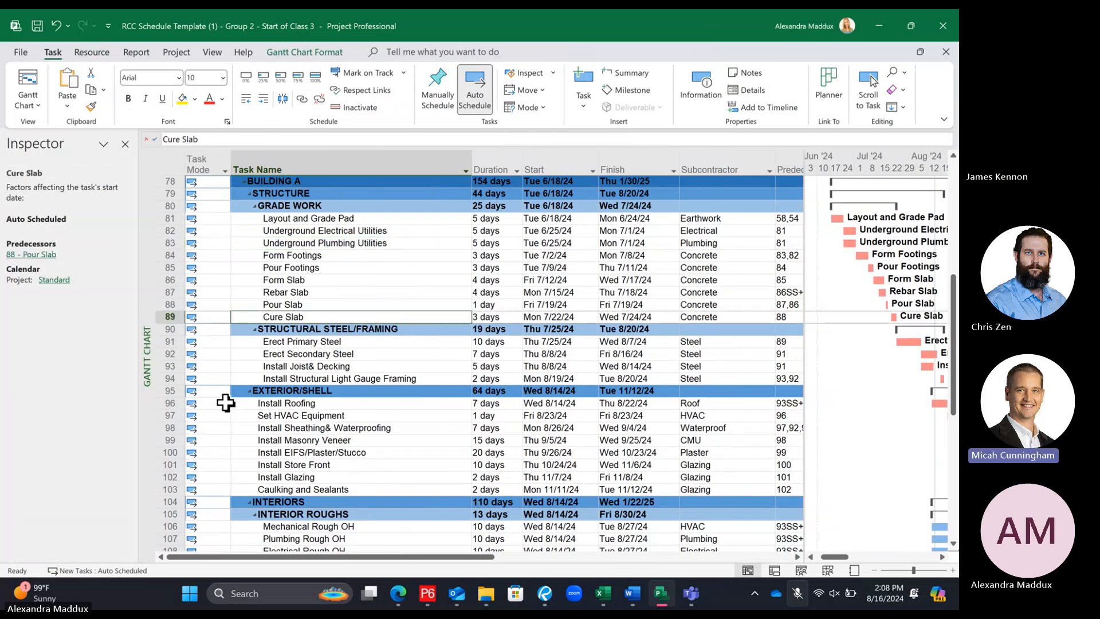
click(320, 303)
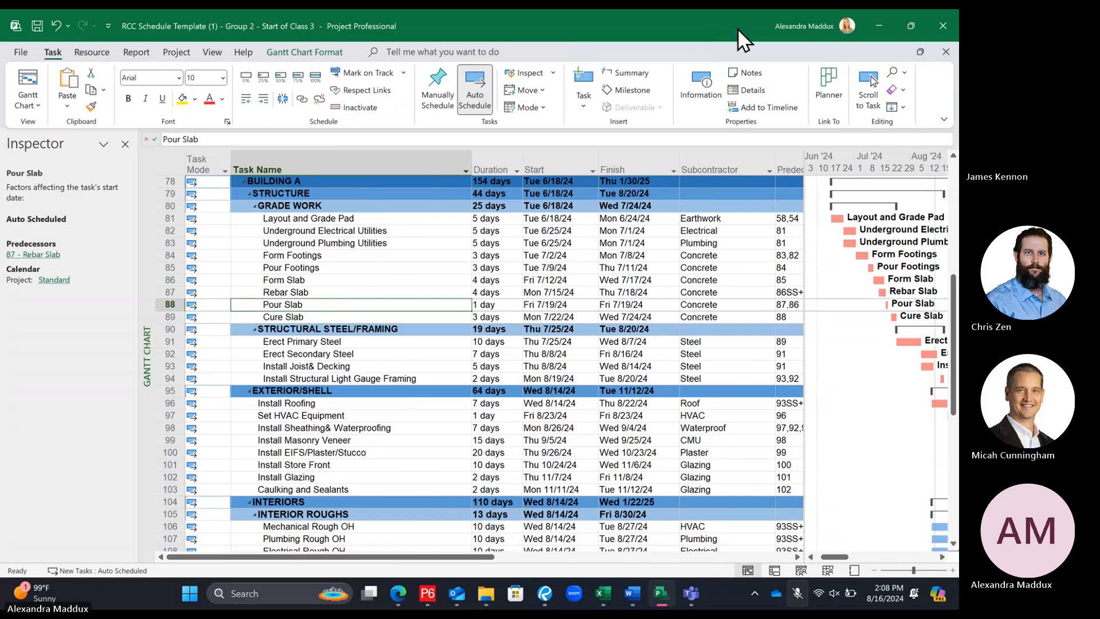
Show the task details form and compare the predecessors and successors of Pour Slab and Form Slab
click(749, 90)
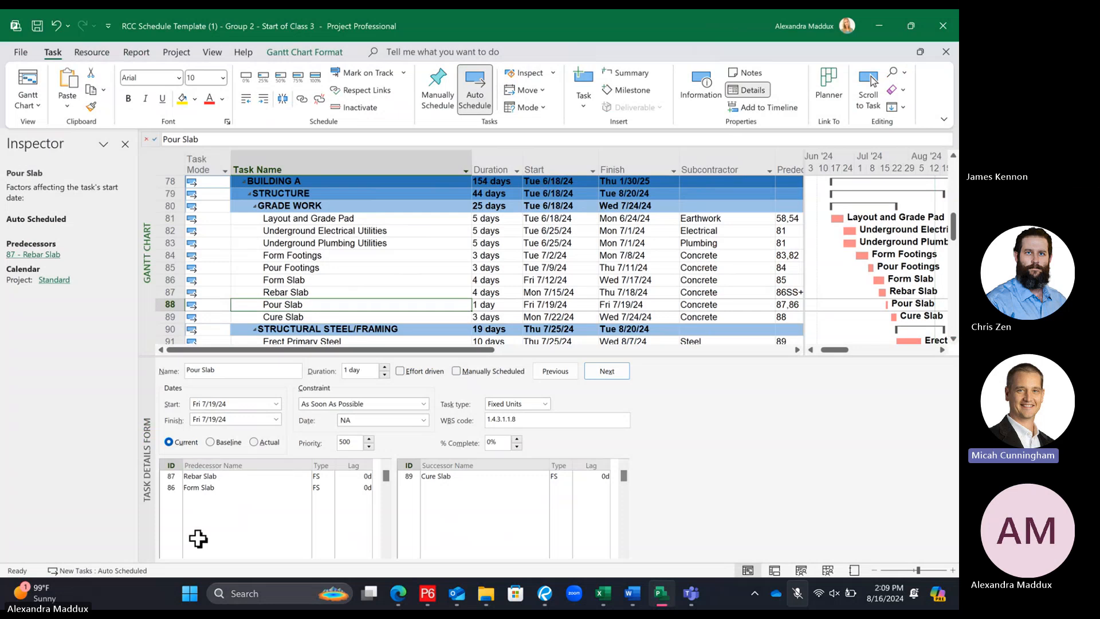
key(Up)
key(Up)
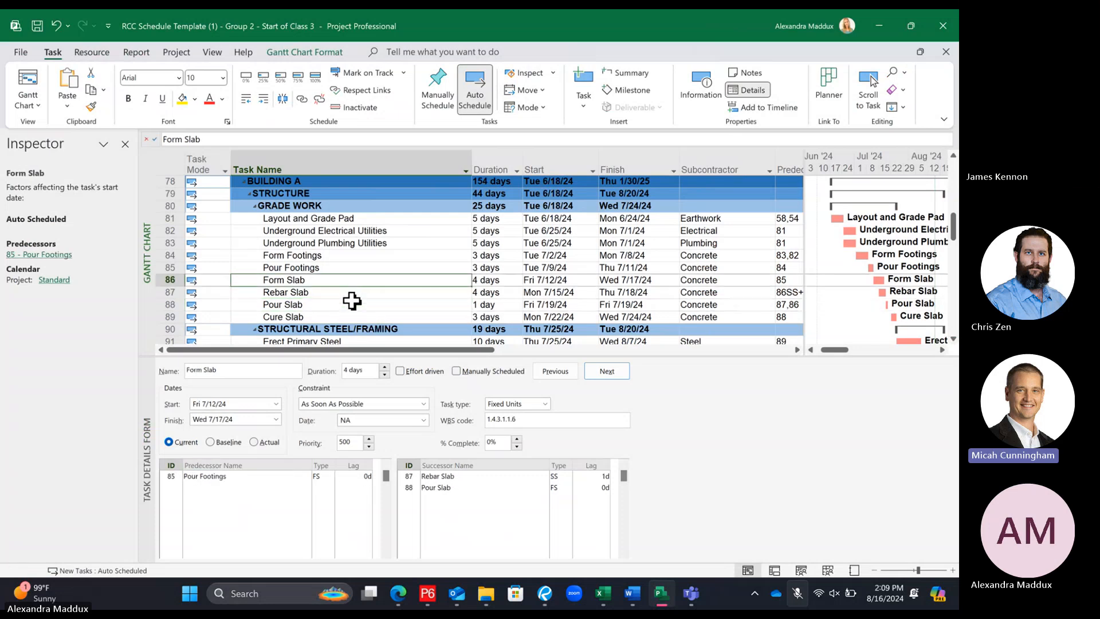
key(Down)
key(Down)
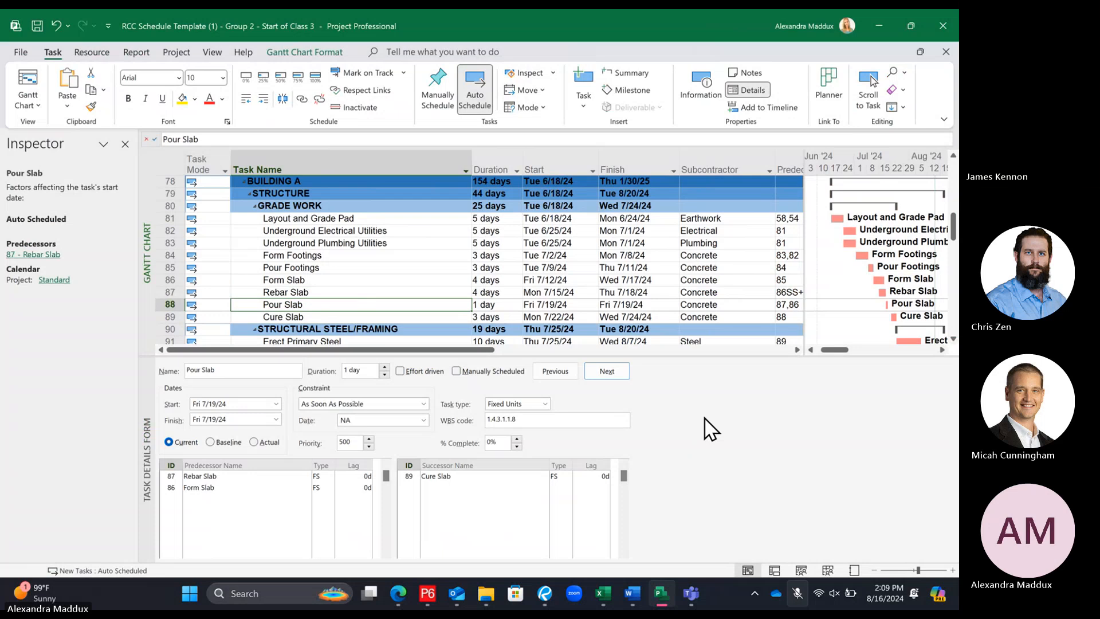
Enlarge the schedule area above the details form and compare the driving predecessors of Cure Slab and Pour Slab
drag(697, 353, 702, 376)
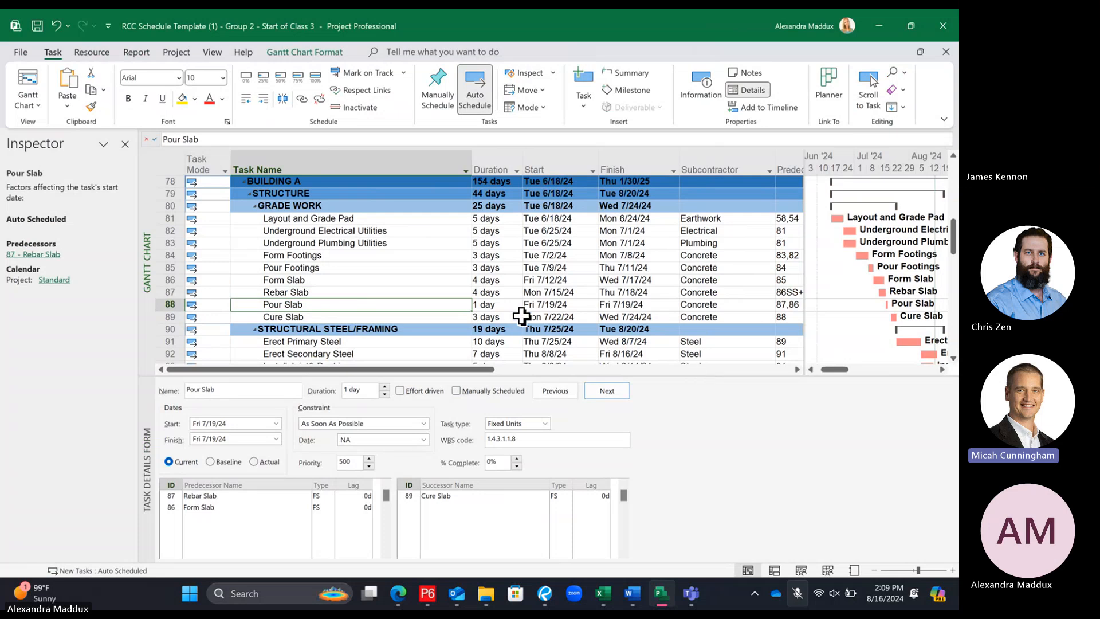
click(315, 317)
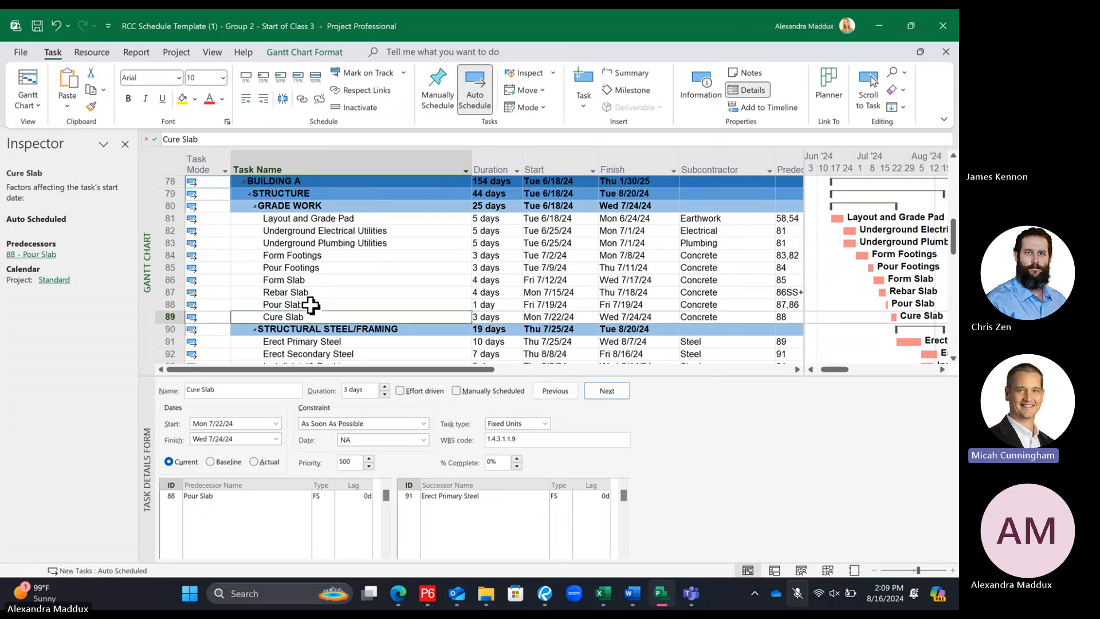
click(313, 304)
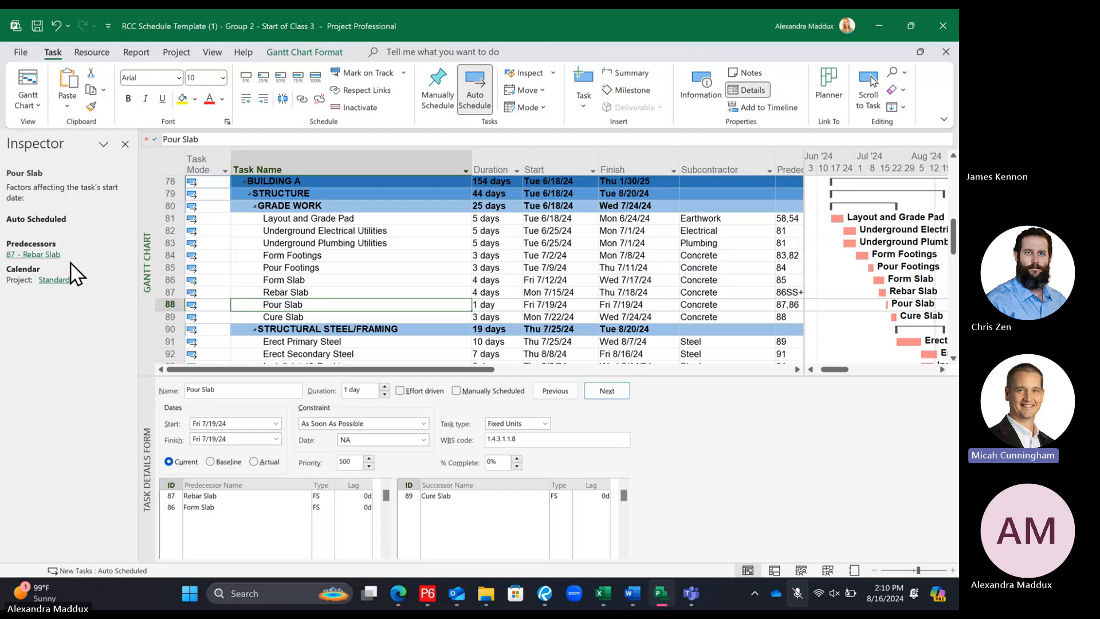
Follow the predecessor link from Pour Slab to Rebar Slab in the Task Inspector and return to Pour Slab to compare their driving predecessors
click(39, 255)
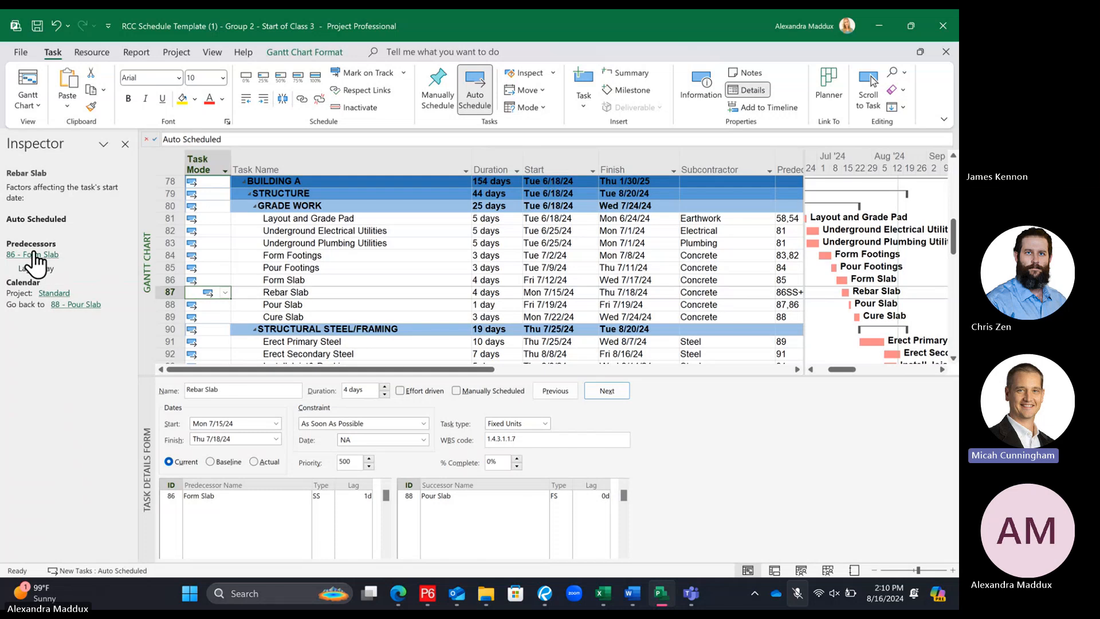
click(71, 304)
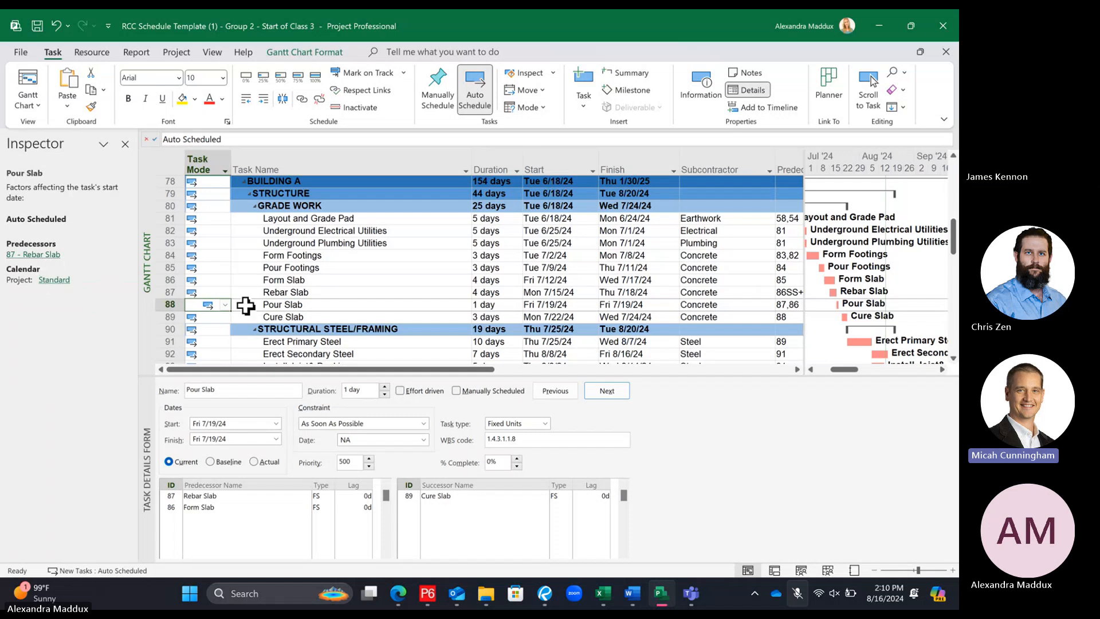
click(30, 254)
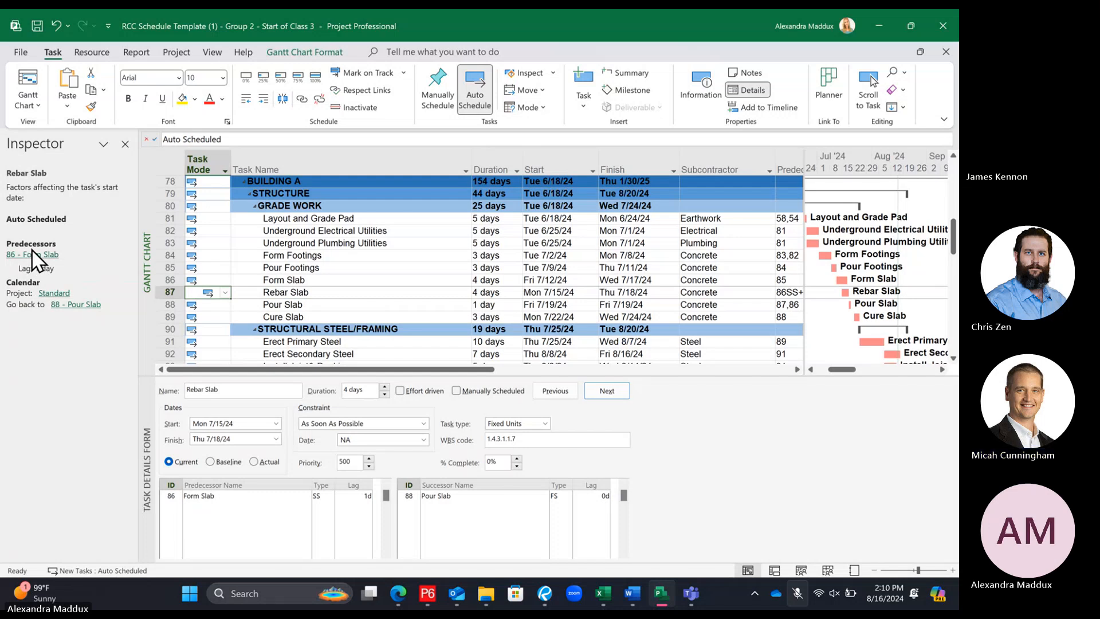
click(77, 304)
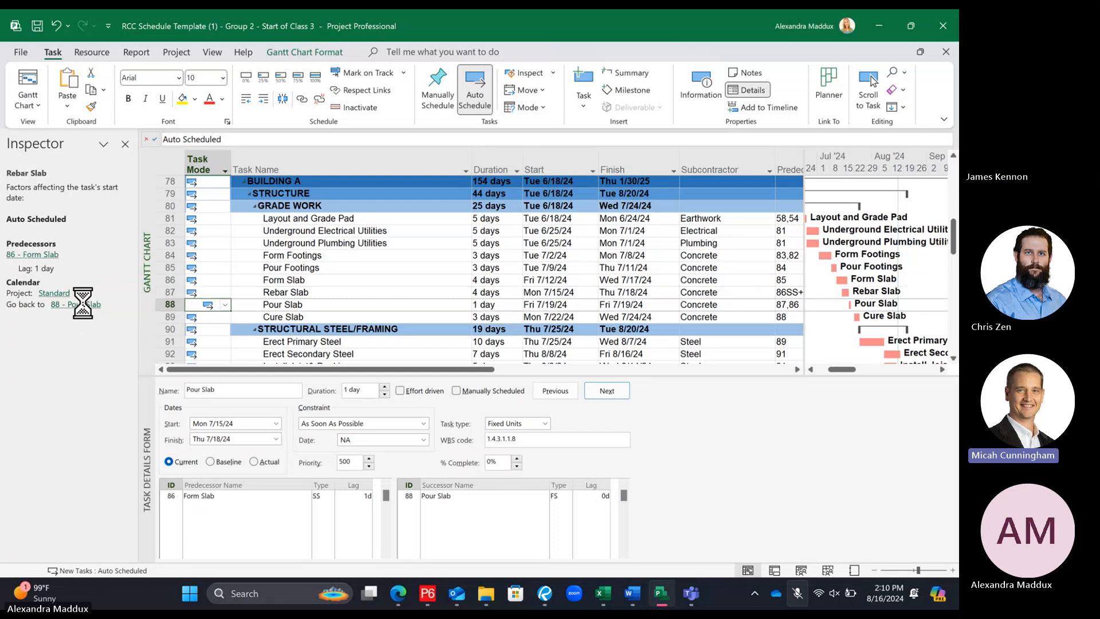
click(297, 316)
click(290, 305)
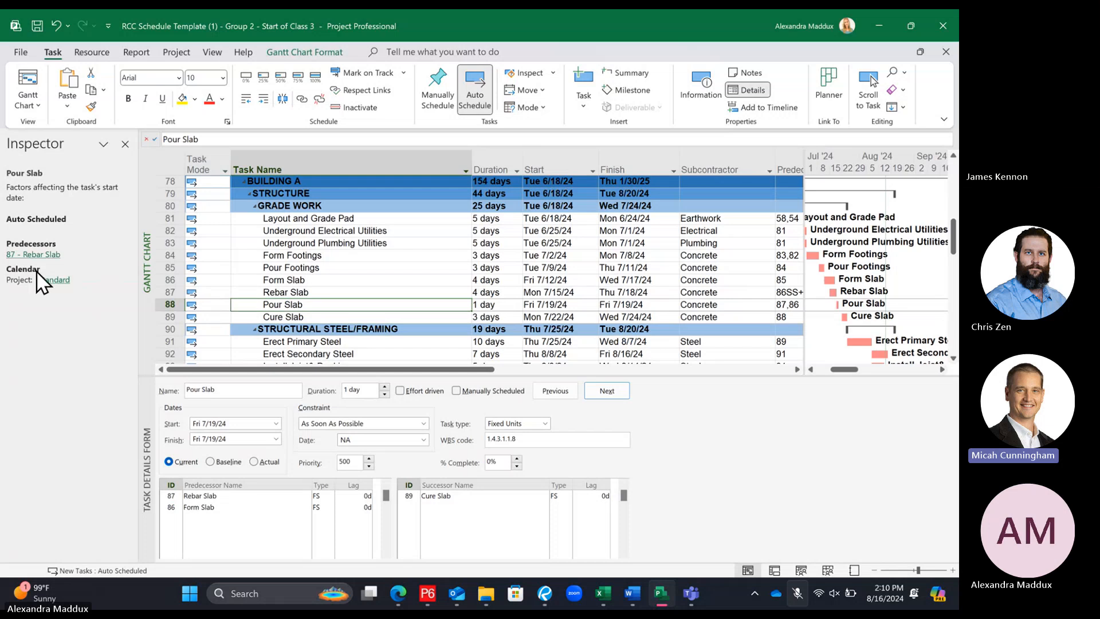
Trace the driving predecessors back from Pour Slab through Rebar Slab and Form Slab to Pour Footings in the Task Inspector
click(38, 255)
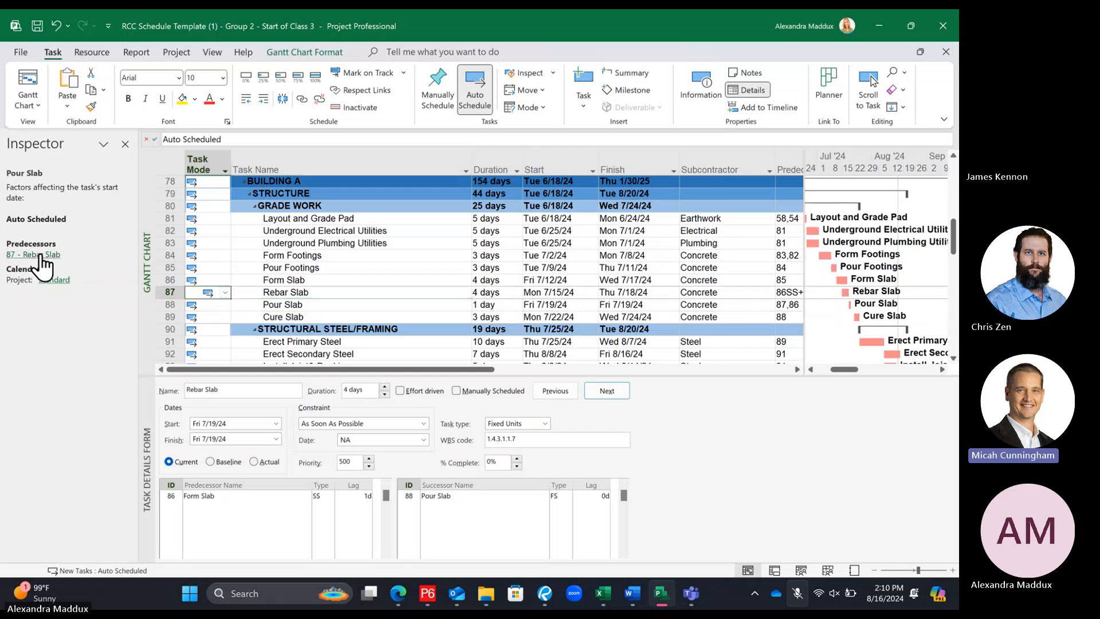
click(51, 255)
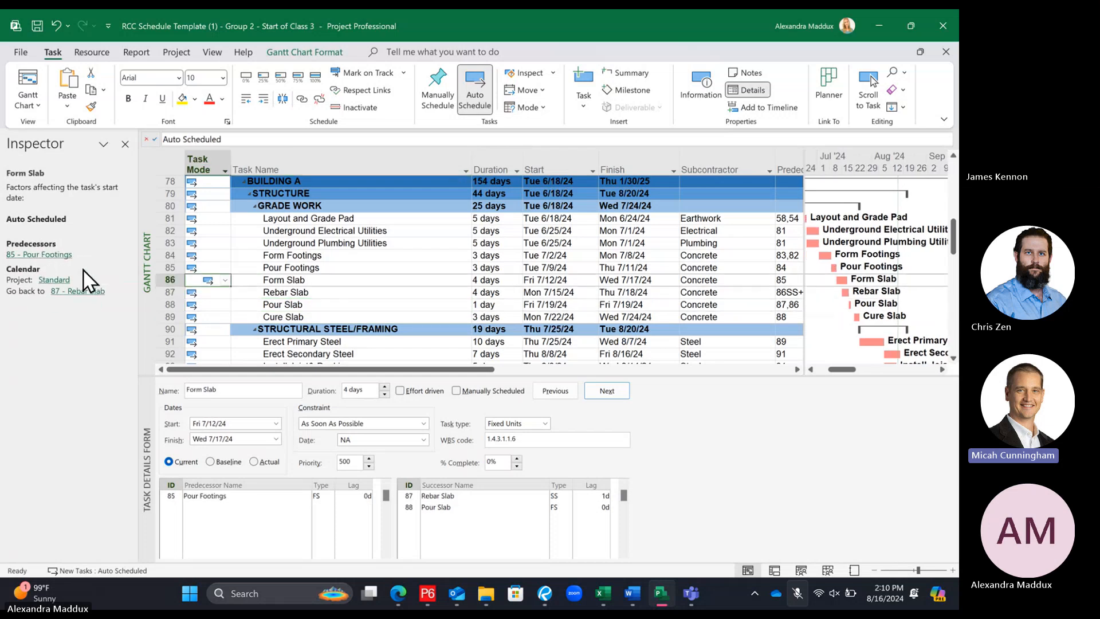
click(51, 255)
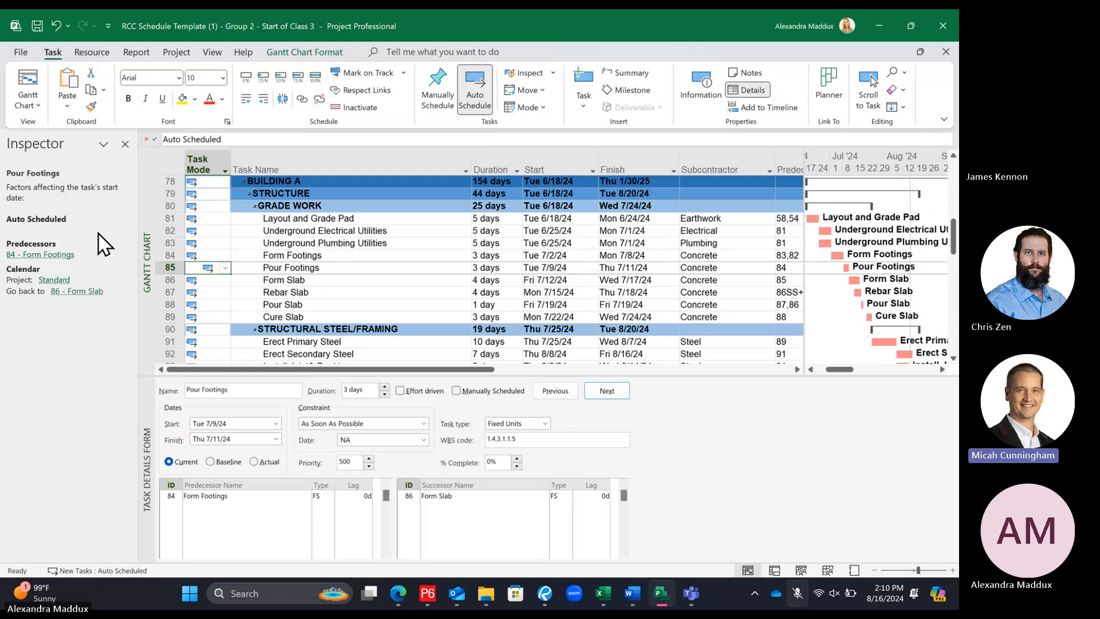
Enlarge the schedule area above the details form and inspect the driving predecessors of Cure Slab and Form Footings
drag(569, 376, 571, 396)
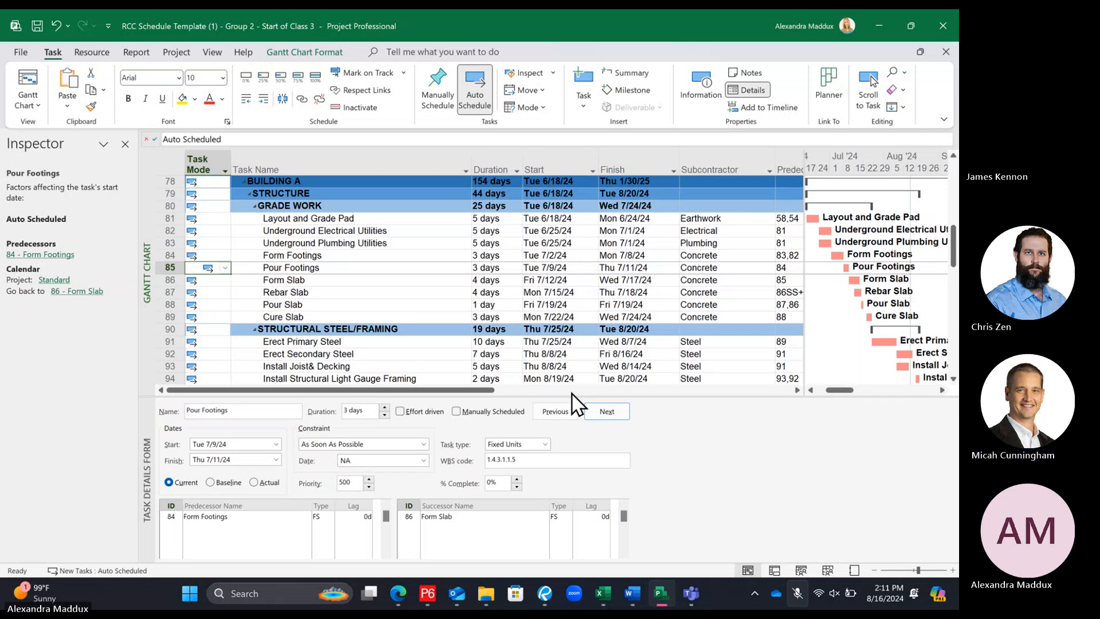
click(376, 314)
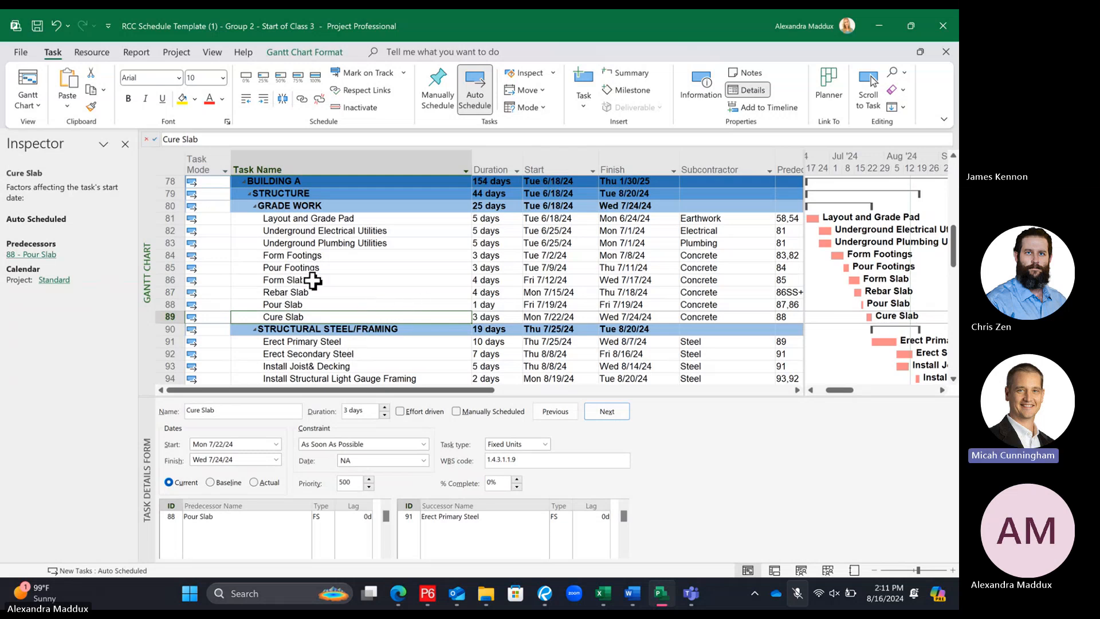
click(331, 256)
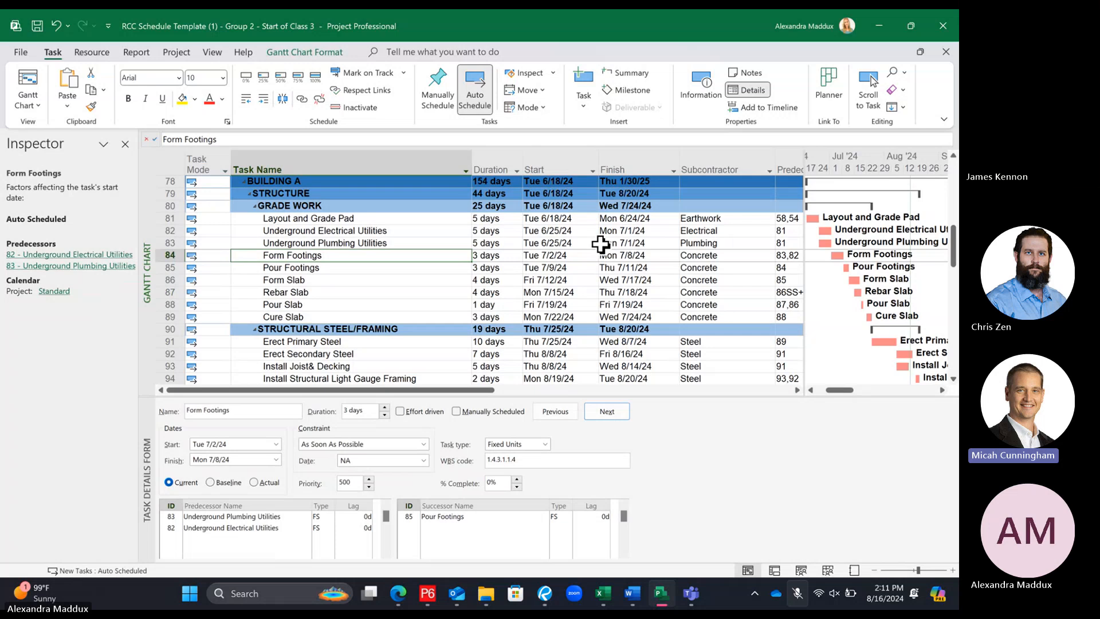
Set the duration of Underground Plumbing Utilities to 3 days and check the driving predecessors of Form Footings
click(496, 243)
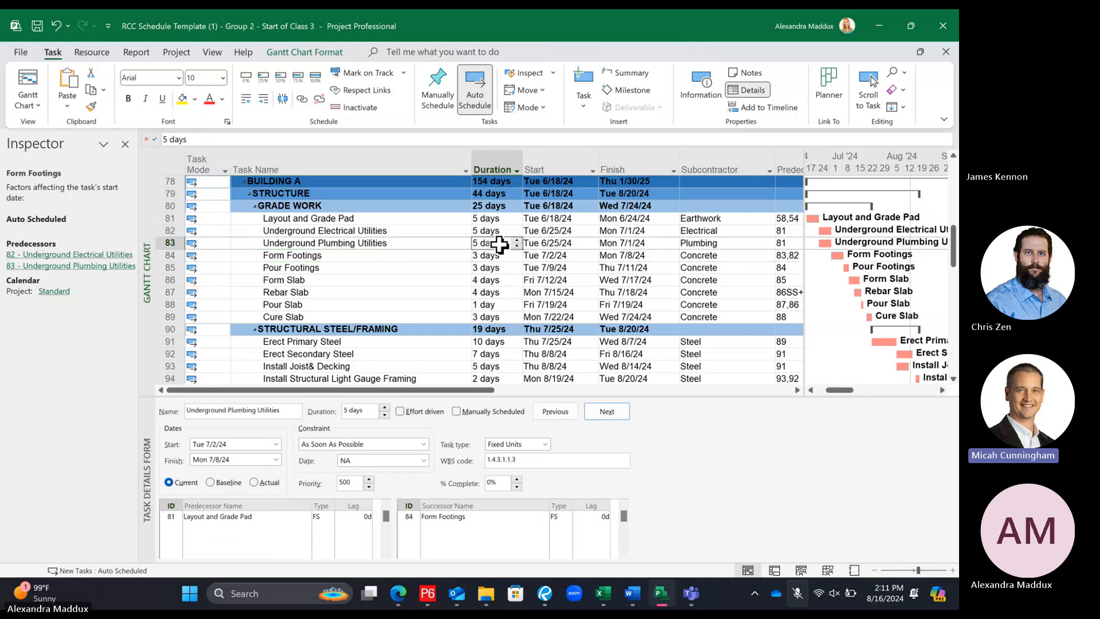
text(3)
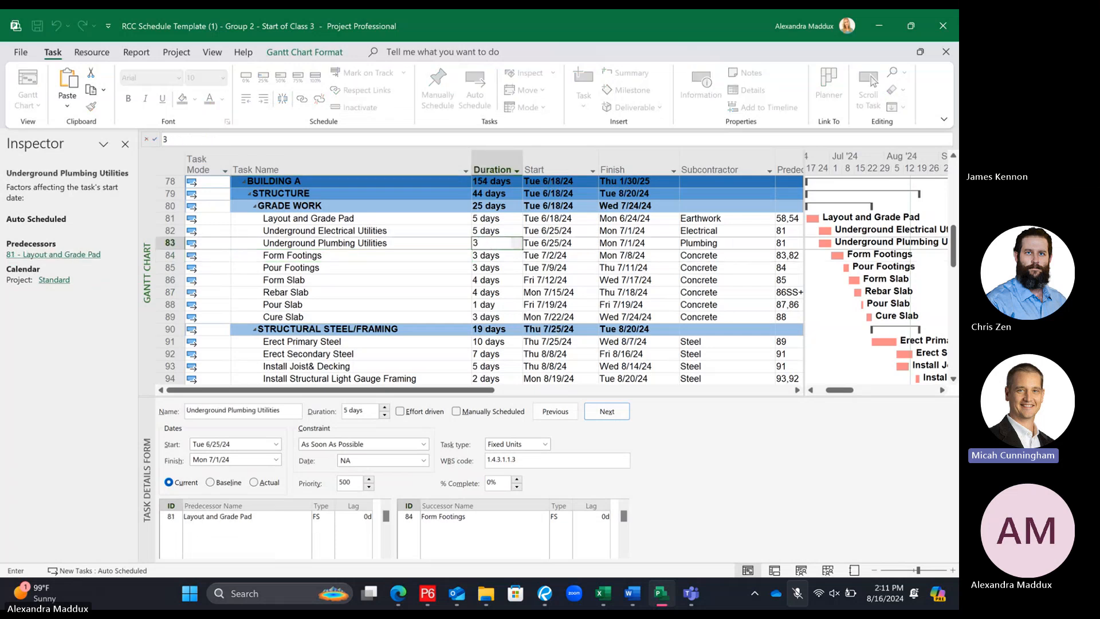
key(Return)
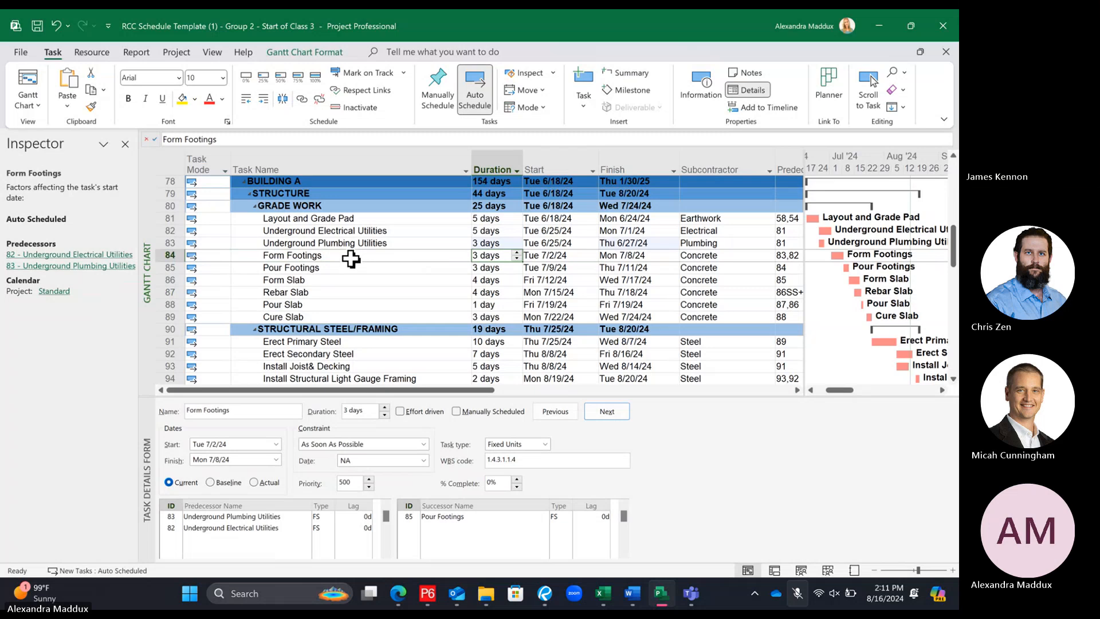
click(351, 259)
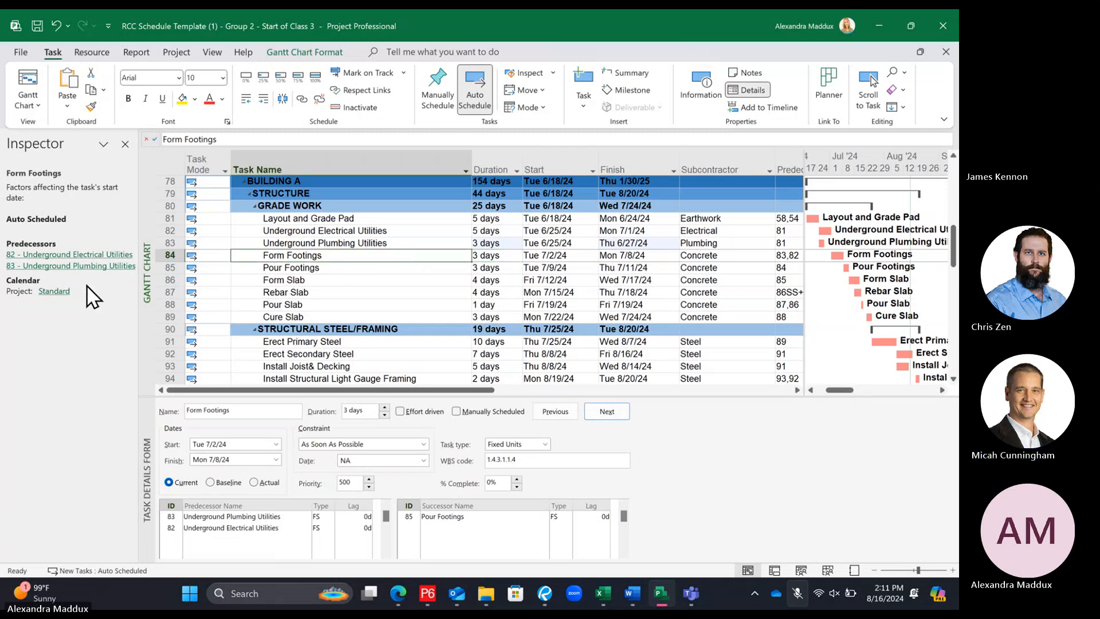
click(268, 268)
click(280, 257)
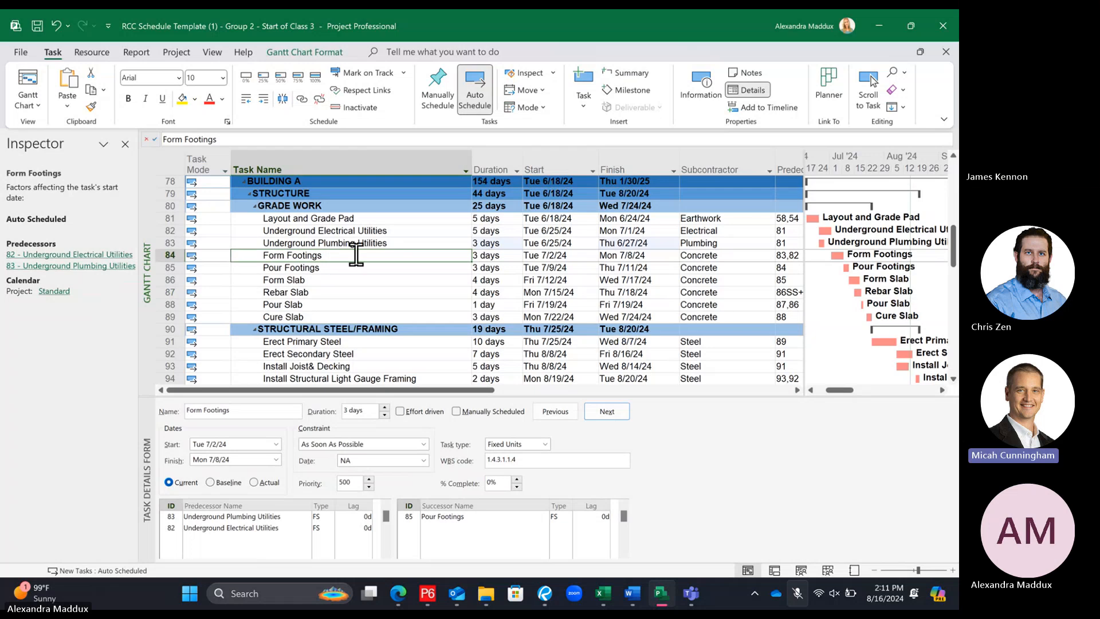
Set the duration of Underground Plumbing Utilities back to 5 days and recheck the utilities tasks and Form Footings in the Task Inspector
click(501, 242)
text(5)
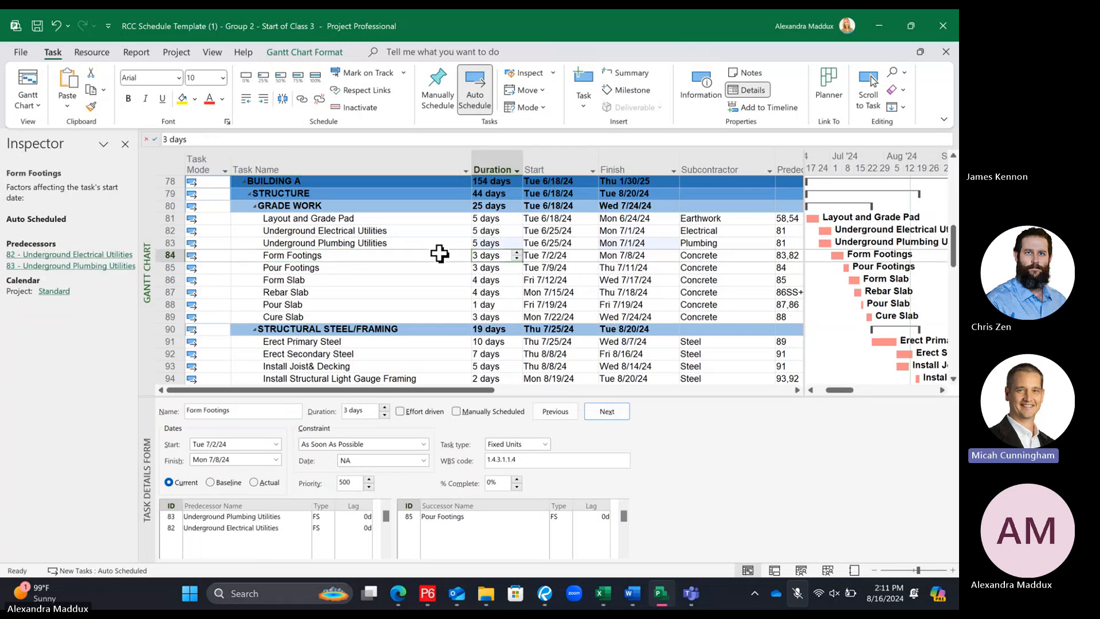
click(390, 243)
key(Up)
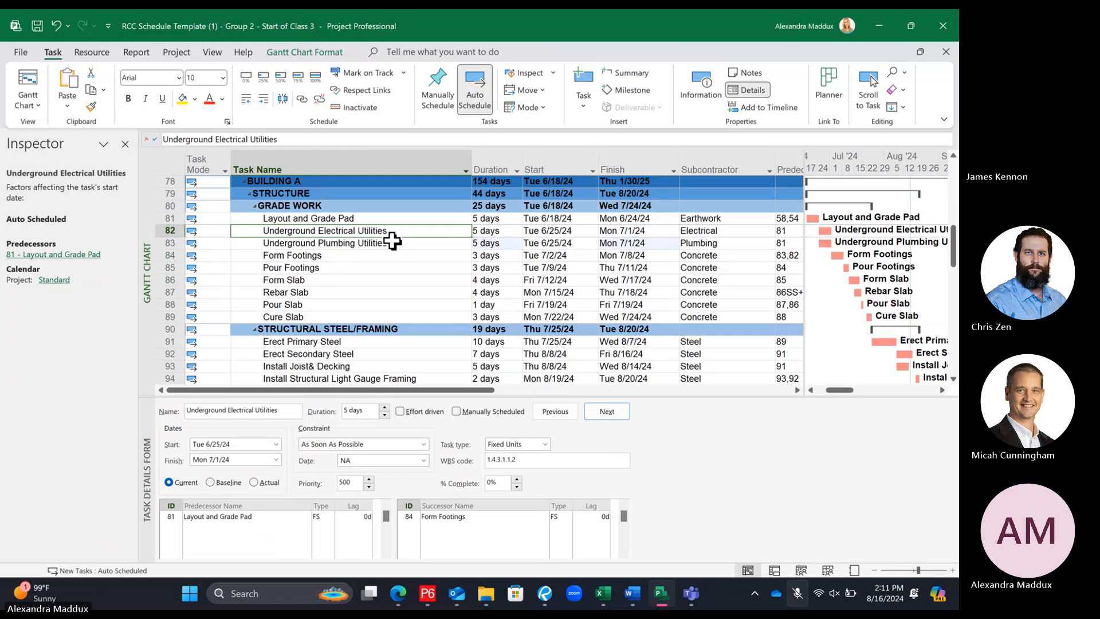
click(392, 241)
click(386, 256)
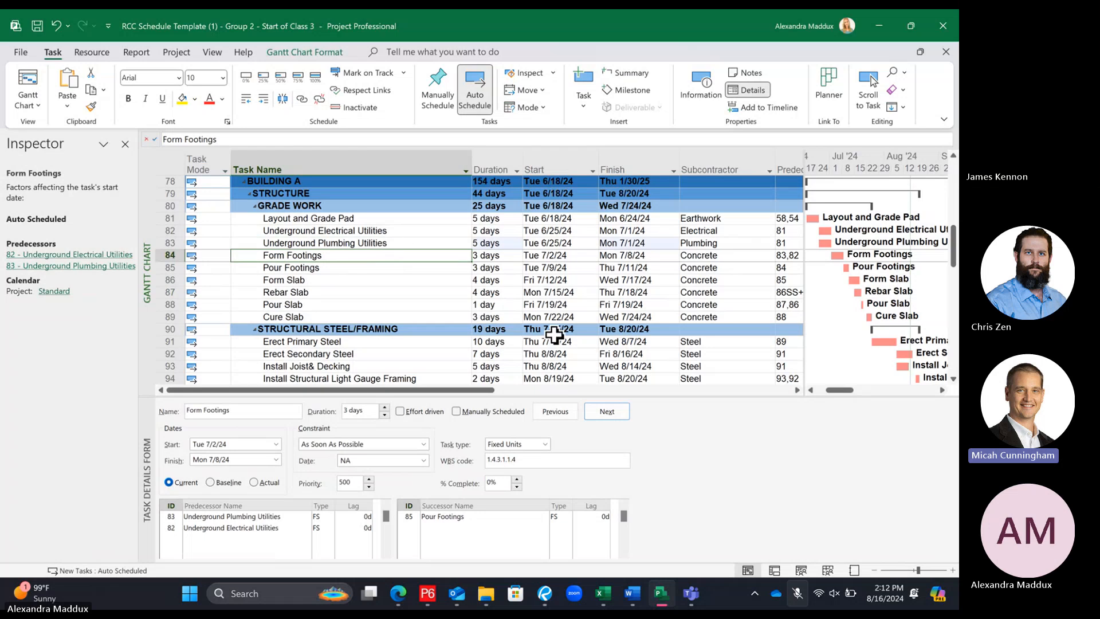
Inspect the Tracking Substantial Completion milestone, view its custom fields in the task information, and close them without changes
scroll(575, 342, up, 20)
scroll(575, 342, up, 1)
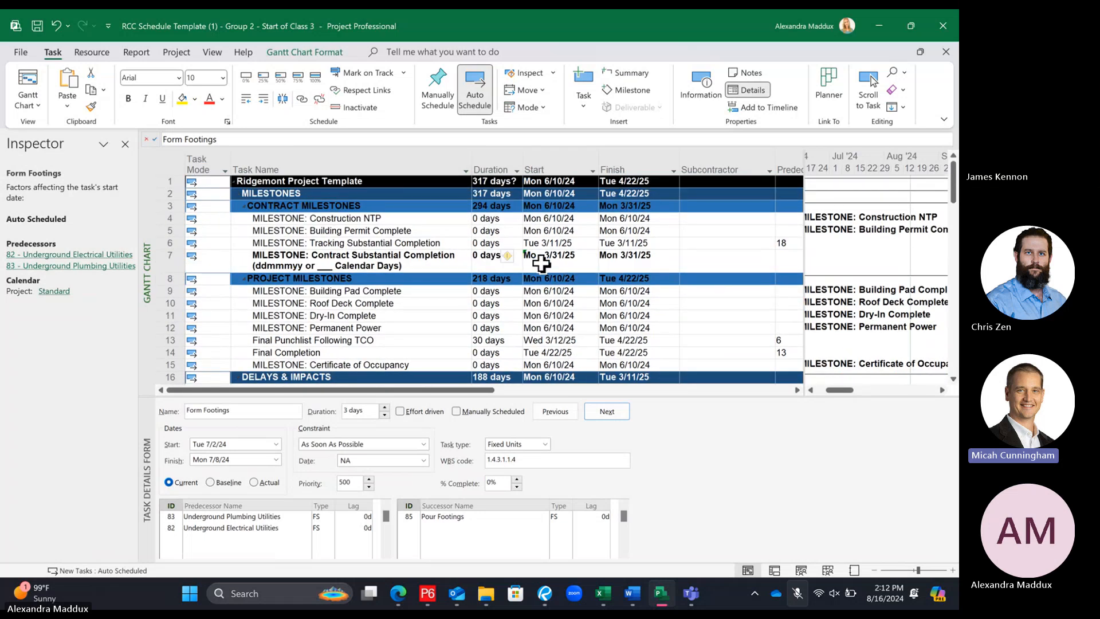
click(551, 243)
click(398, 243)
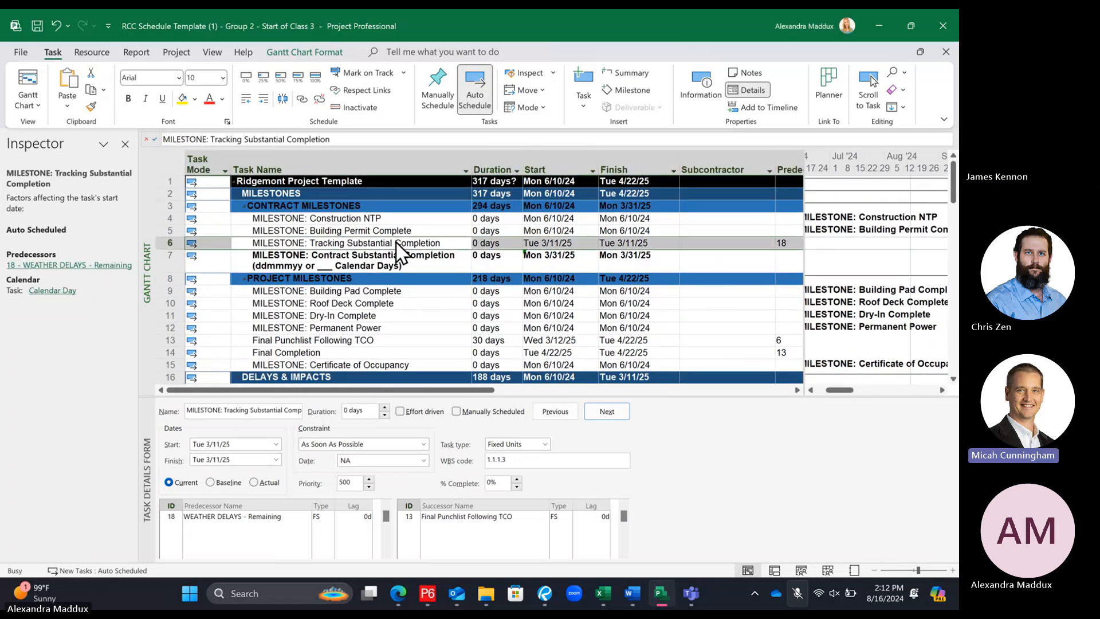
double_click(357, 246)
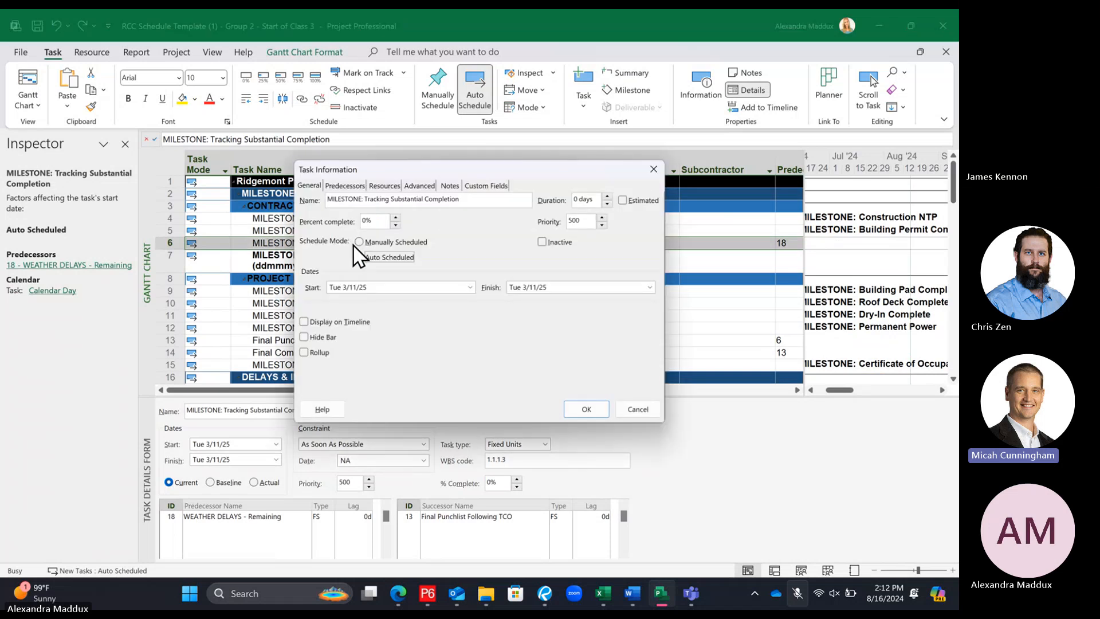
click(469, 185)
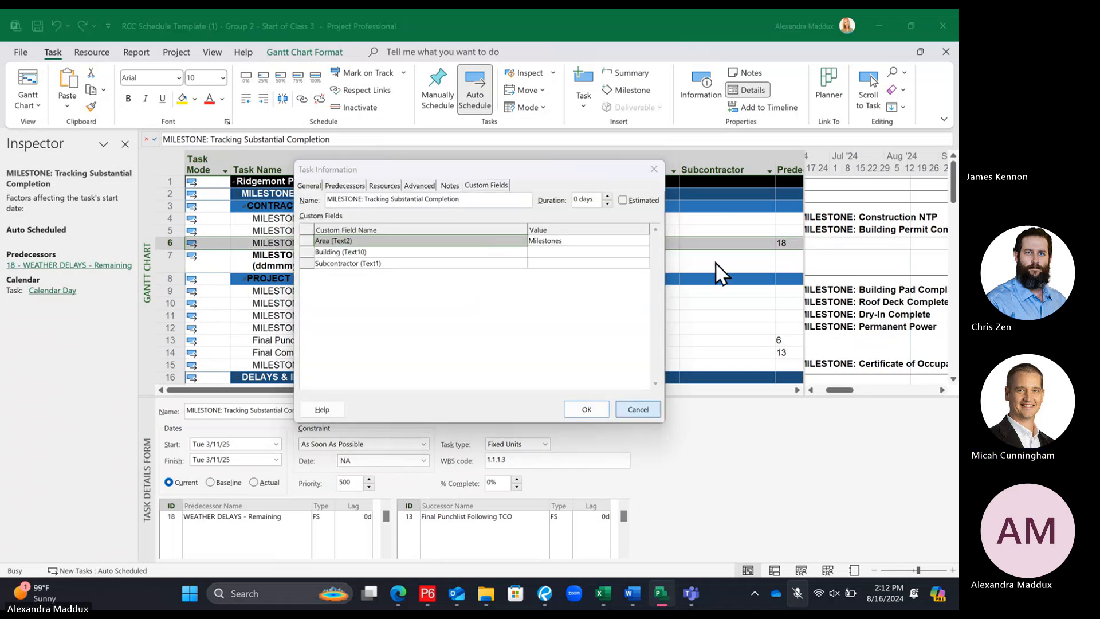
key(Escape)
Insert a Deadline column before Subcontractor and clear the deadline of the Tracking Substantial Completion milestone
right_click(745, 166)
click(776, 261)
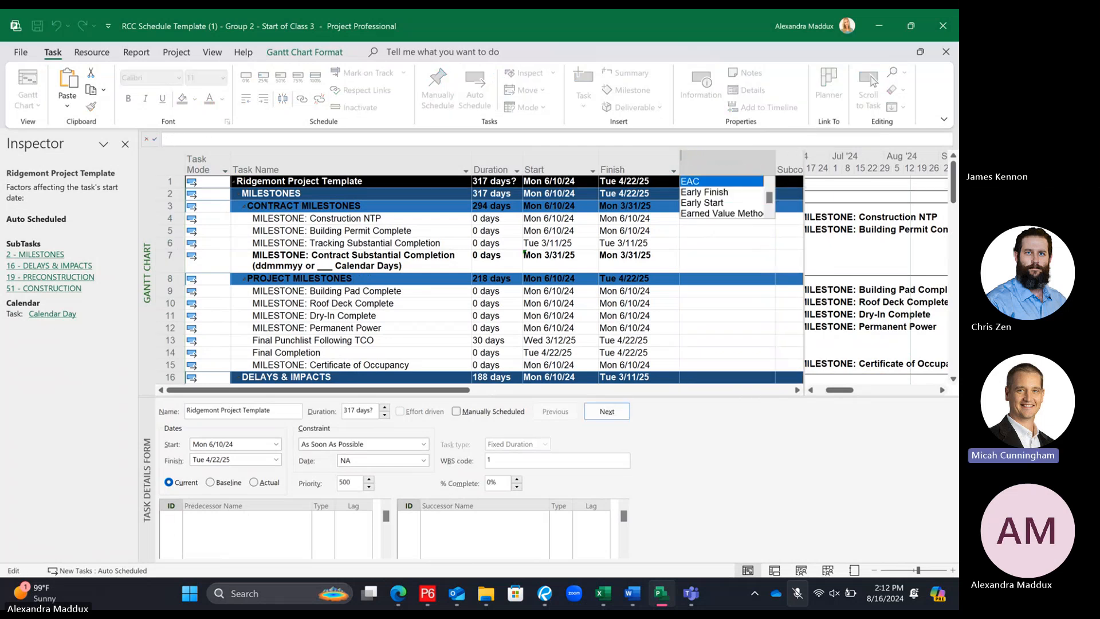
text(deadline)
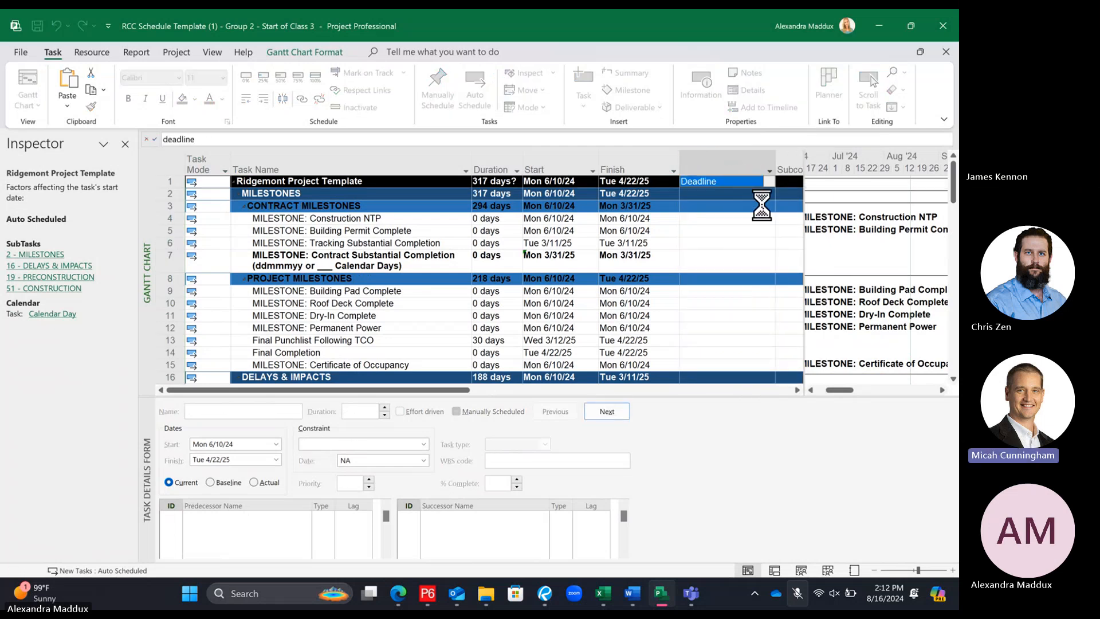
key(Return)
click(729, 243)
key(Delete)
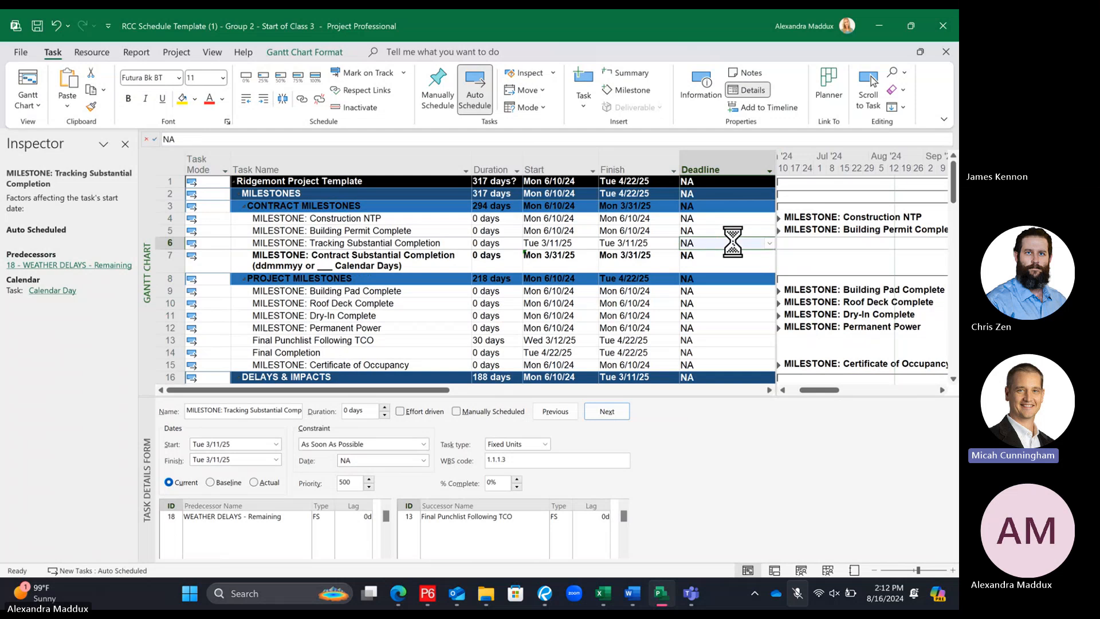
Hide the Deadline column
click(703, 168)
right_click(742, 272)
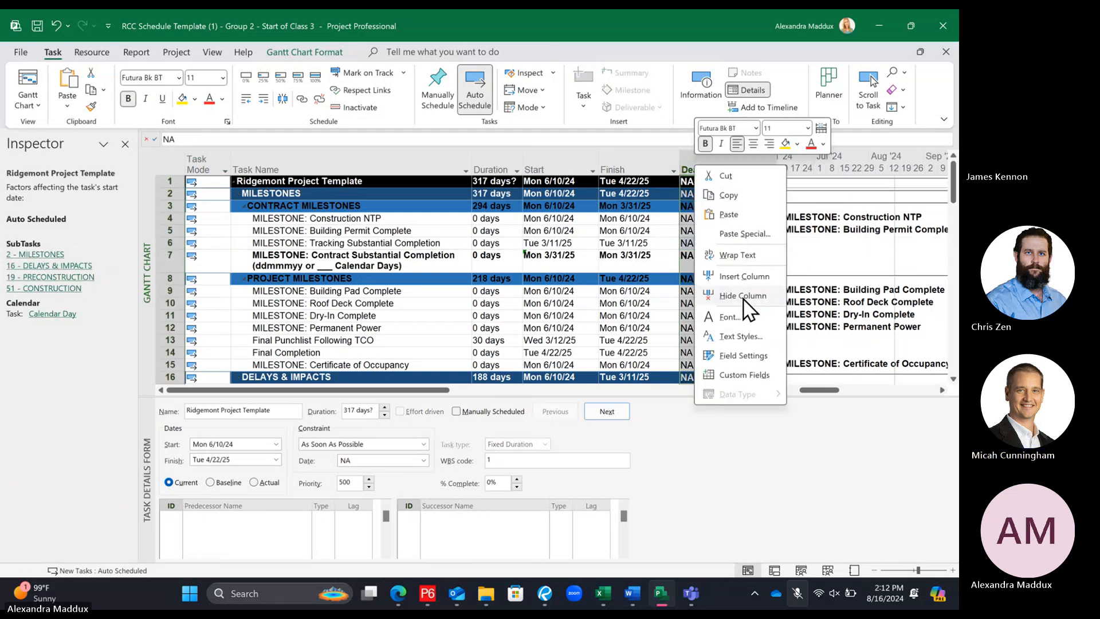
click(751, 312)
Shorten Underground Plumbing Utilities to 3 days and compare the driving predecessors of both underground utilities tasks and Form Footings
scroll(481, 330, down, 10)
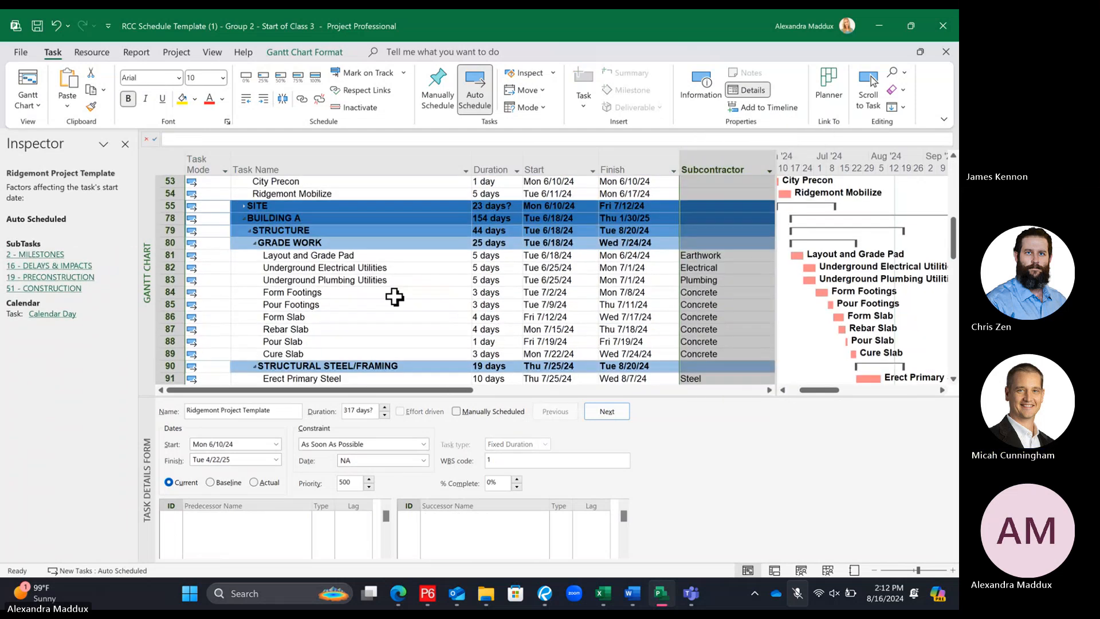
click(393, 293)
click(491, 281)
text(3)
key(Return)
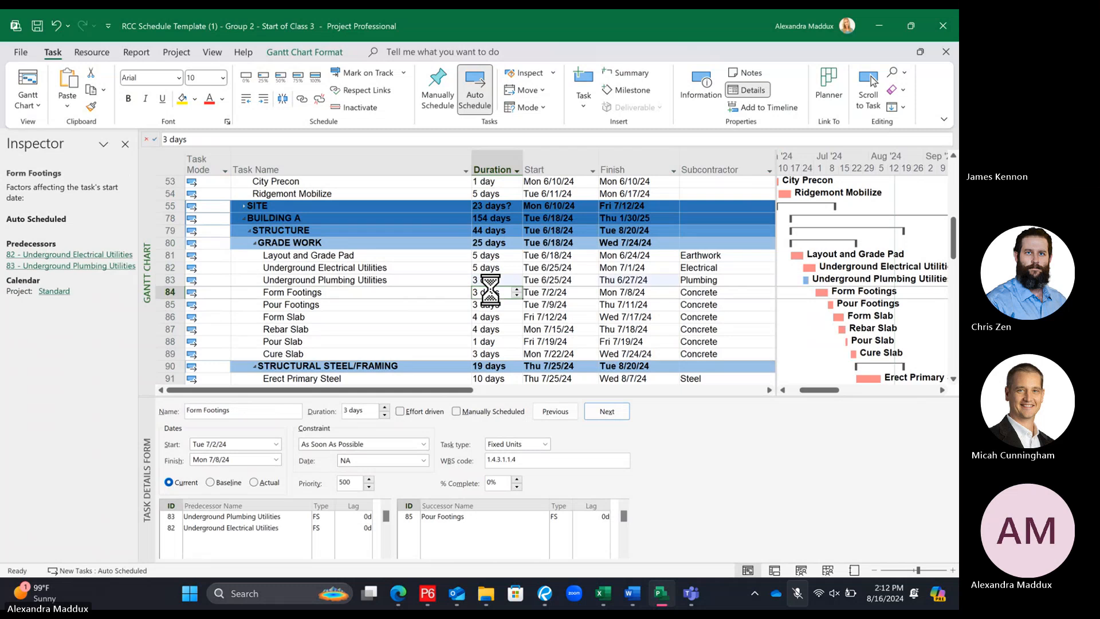
click(399, 296)
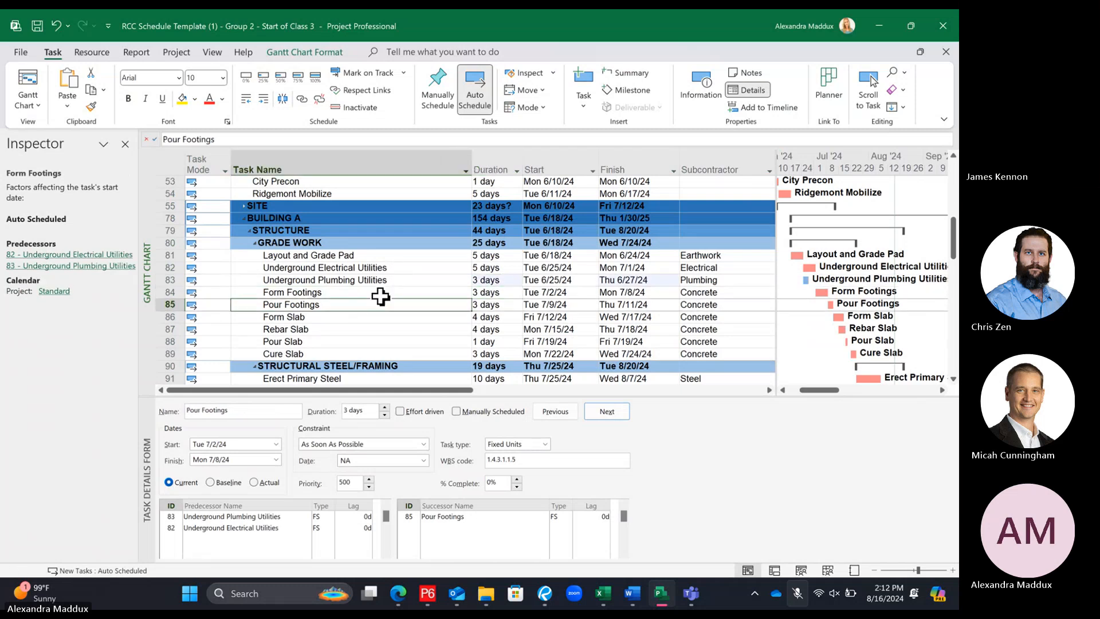
click(368, 280)
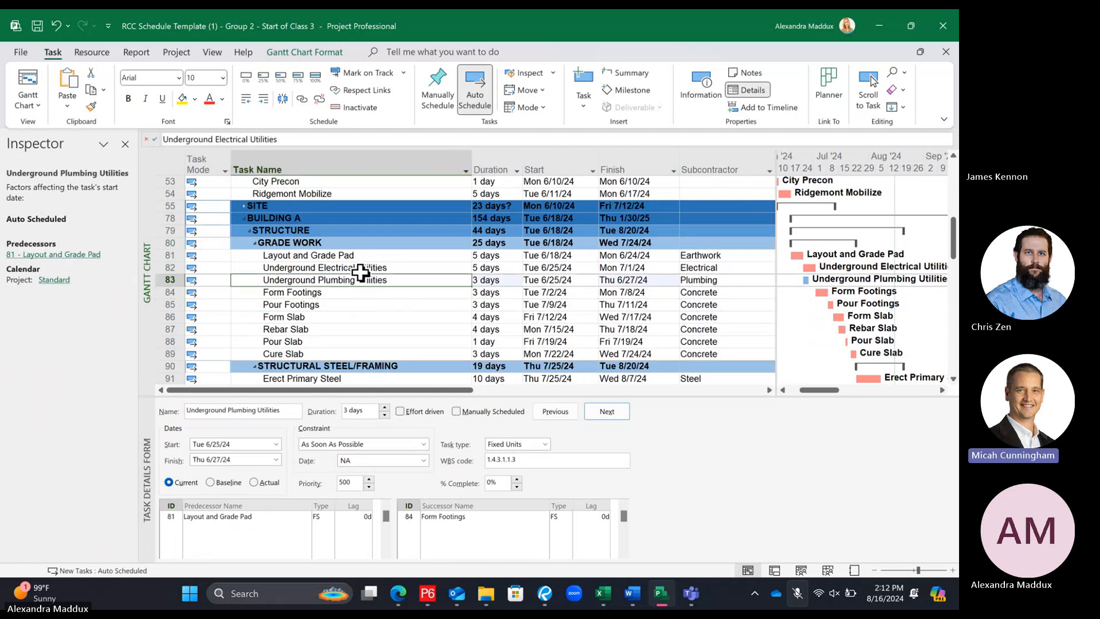
click(362, 269)
click(363, 294)
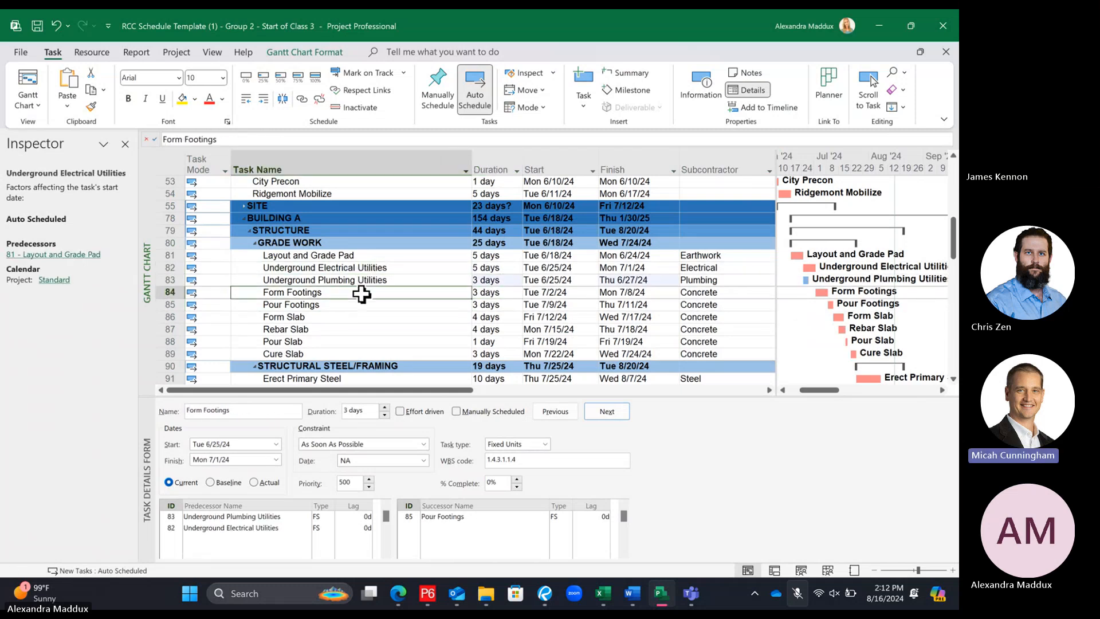
Restore Underground Plumbing Utilities to a duration of 5 days and reselect Form Footings to inspect its predecessors
click(480, 278)
text(5)
key(Return)
click(347, 291)
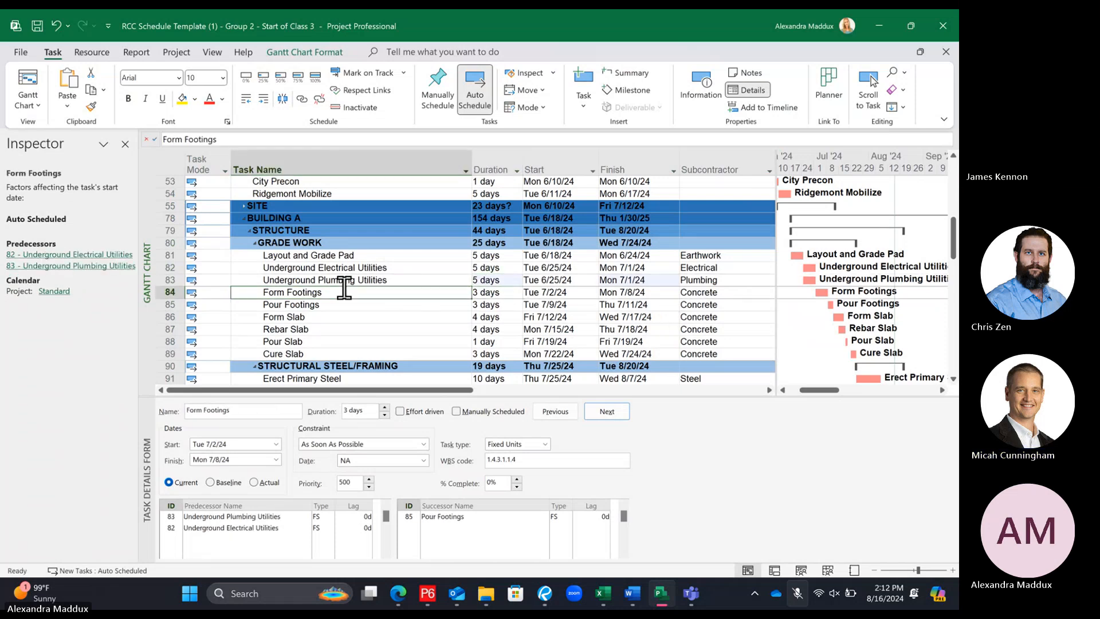
Set the Gantt chart timescale to quarters over months while reviewing the tasks from Structural Steel/Framing through Final Inspections
scroll(364, 315, down, 2)
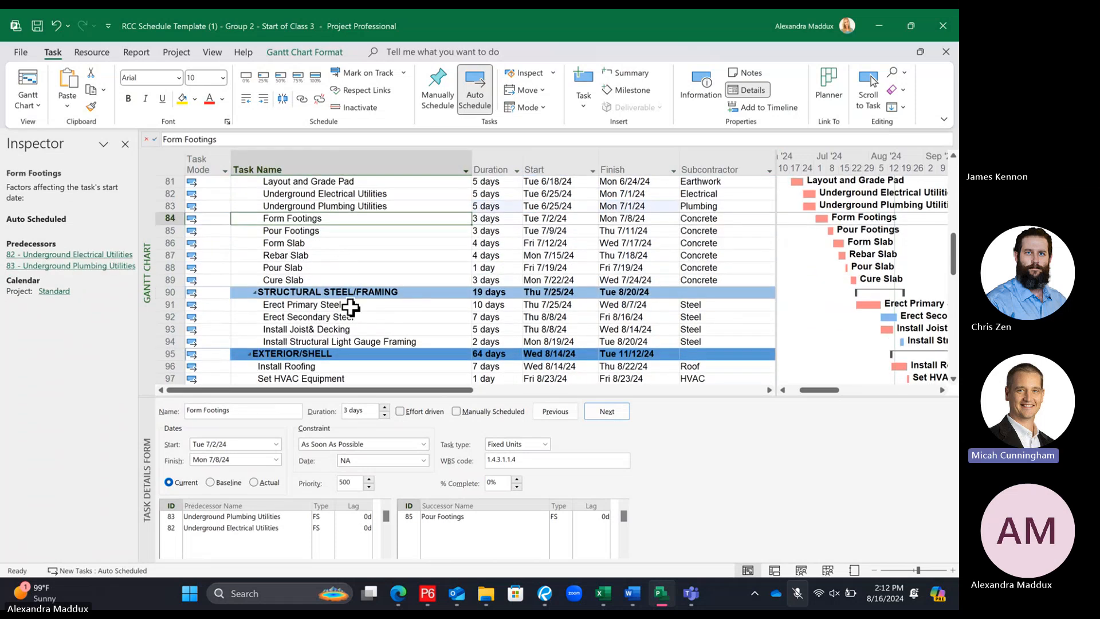
scroll(358, 325, down, 2)
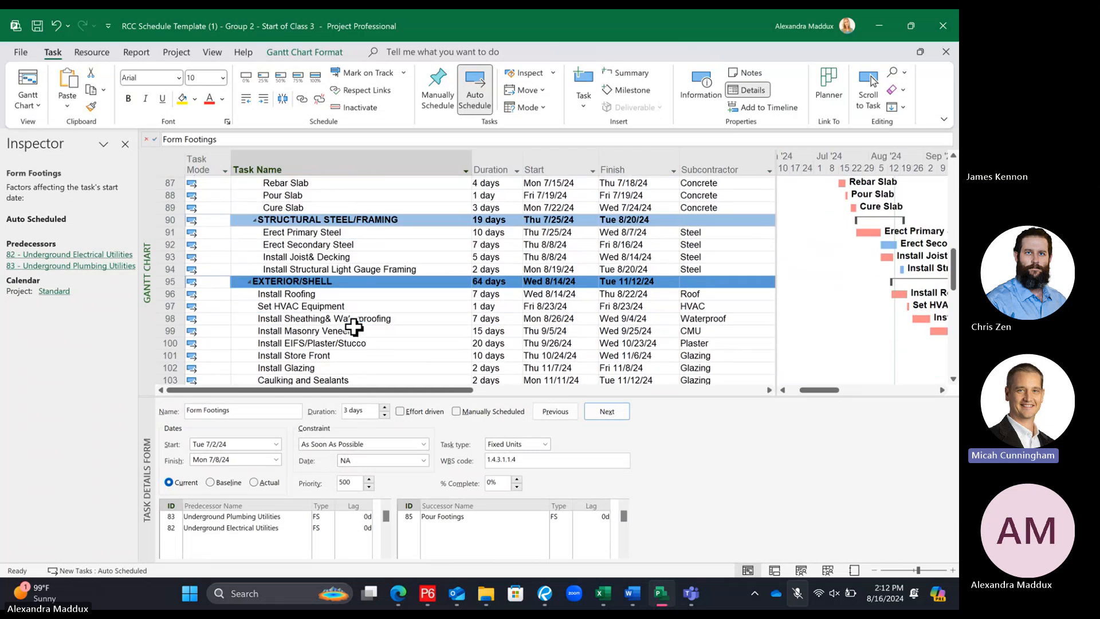
scroll(358, 325, down, 1)
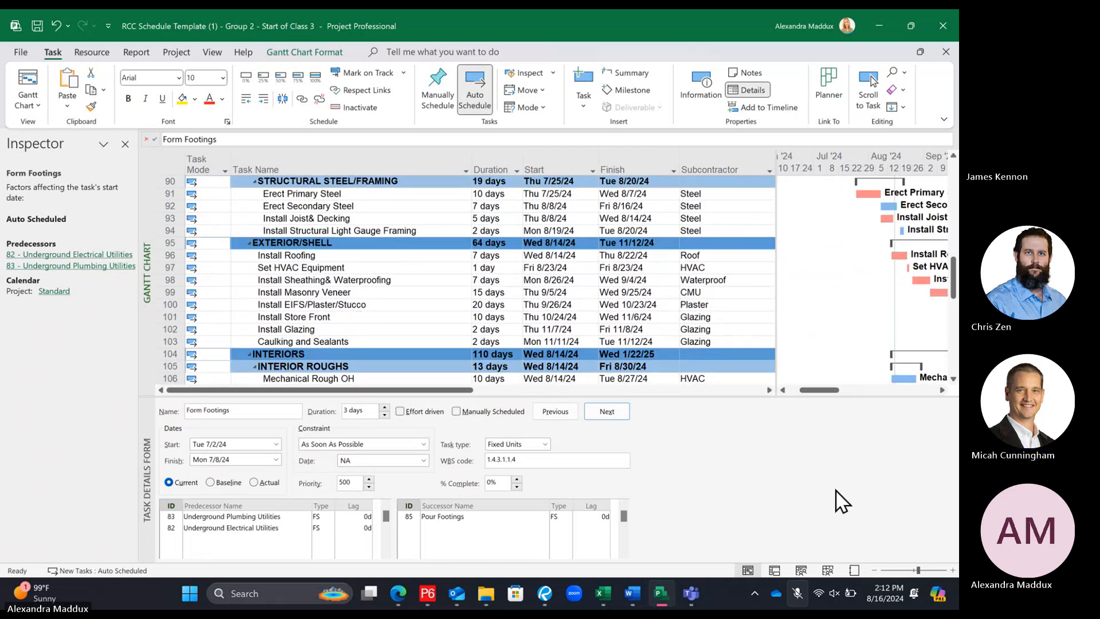
click(875, 568)
drag(834, 389, 851, 390)
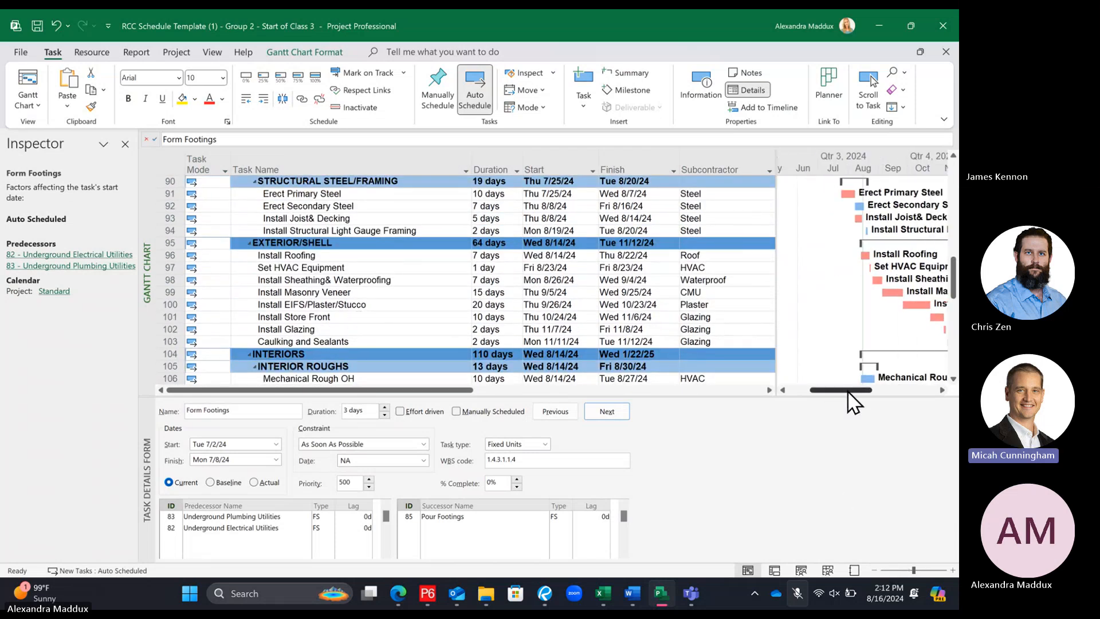
click(887, 568)
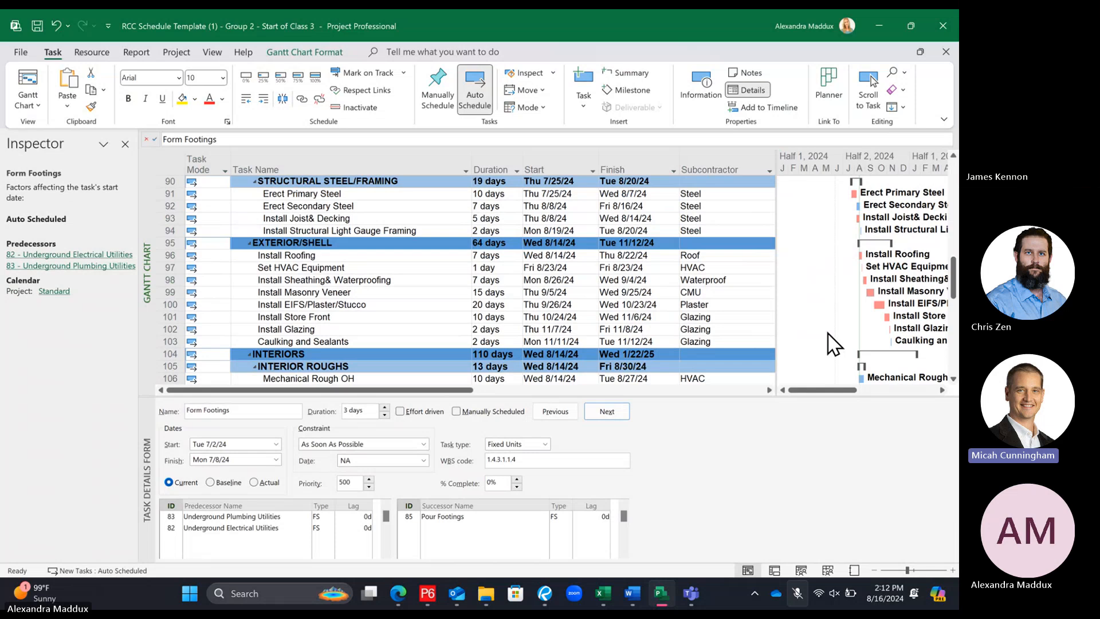
scroll(820, 314, down, 6)
scroll(820, 314, down, 4)
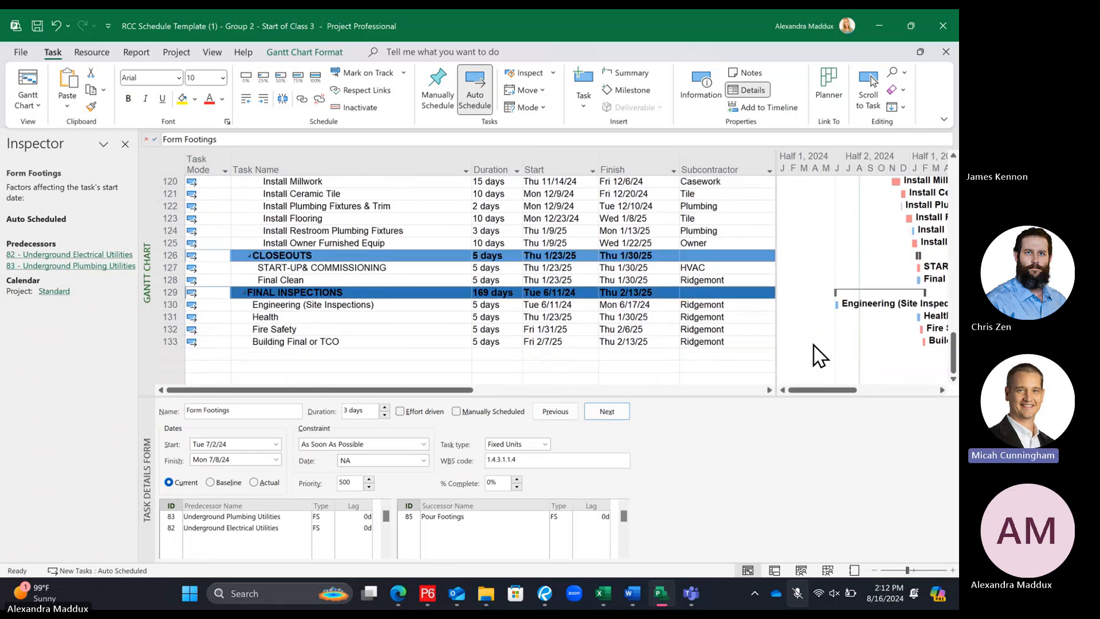
scroll(818, 391, up, 2)
click(951, 570)
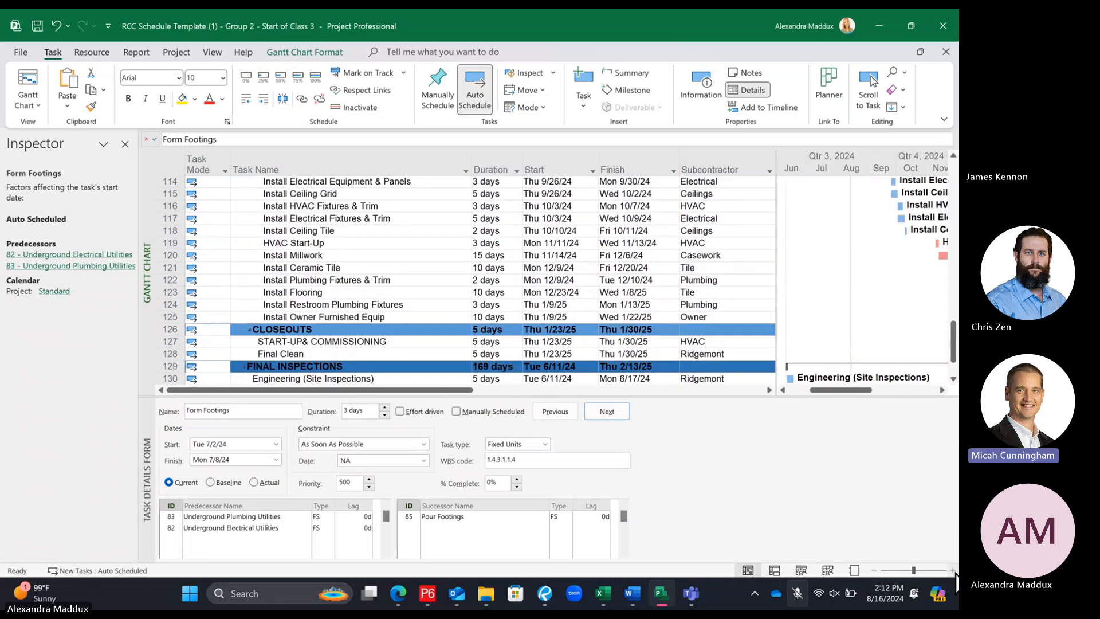
Inspect the driving predecessor of the Fire Safety task under Final Inspections
drag(818, 390, 895, 403)
scroll(834, 355, down, 2)
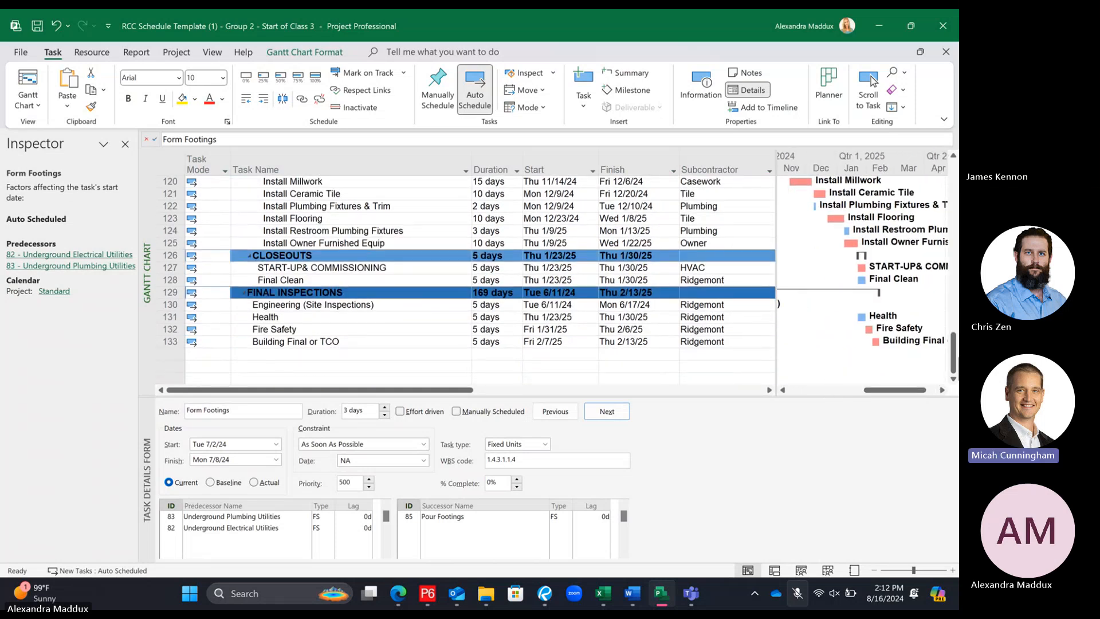
click(366, 326)
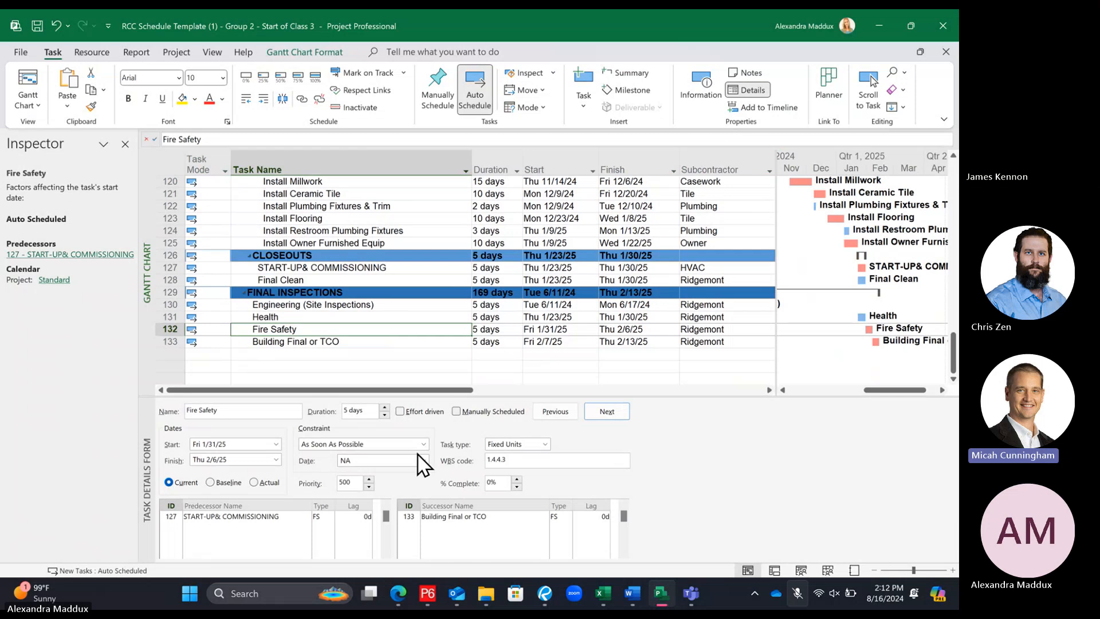
Enlarge the Task Details Form and widen the Gantt chart area by narrowing the task table
scroll(436, 278, up, 2)
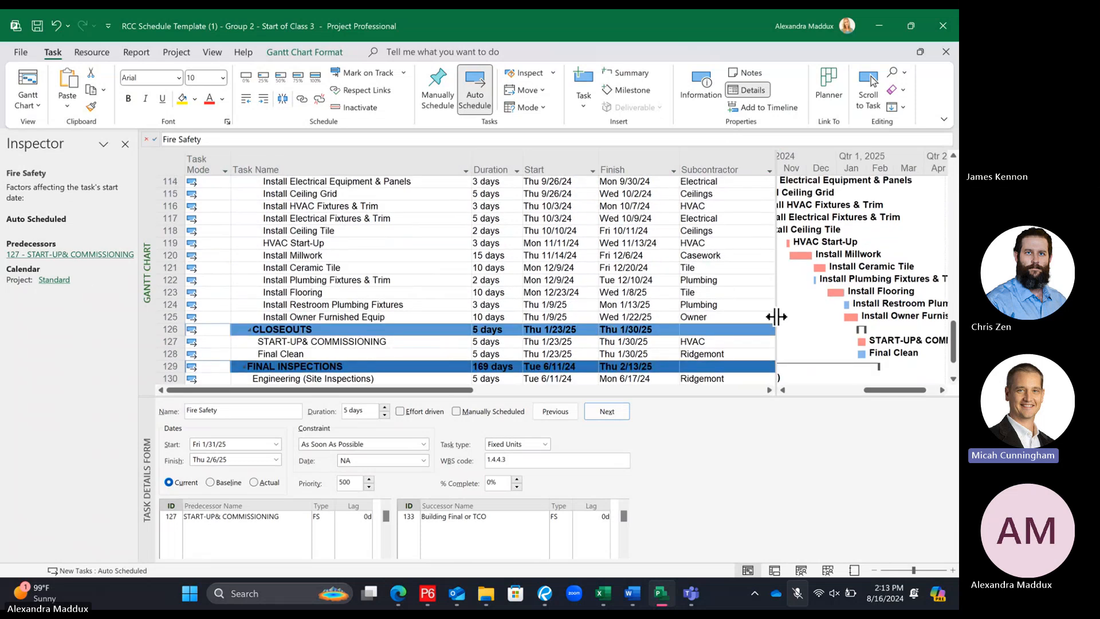
drag(717, 396, 719, 342)
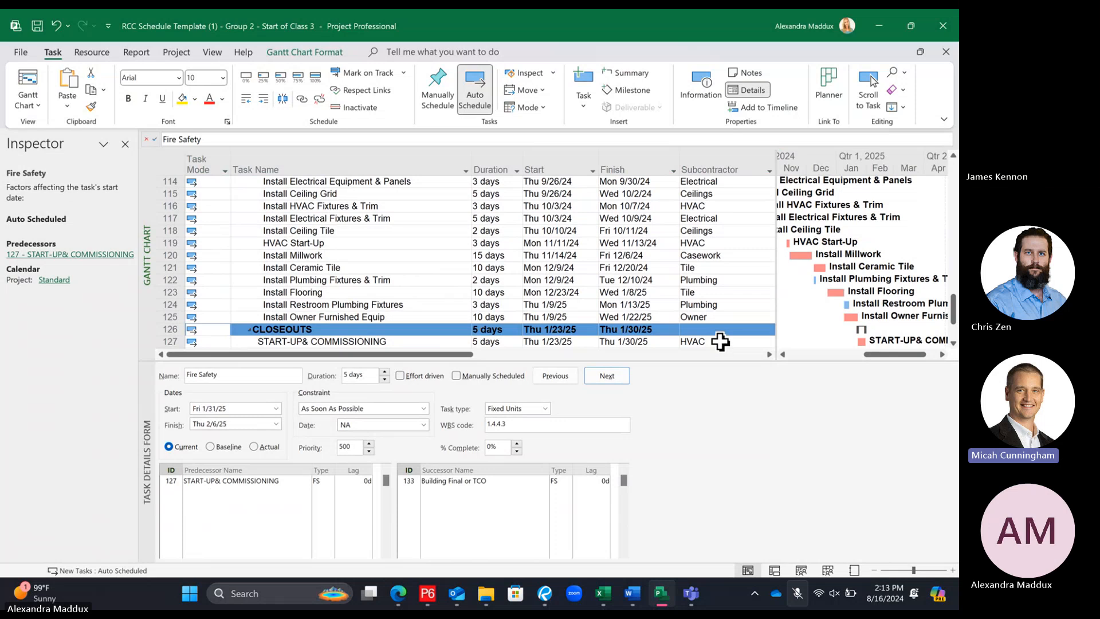
drag(778, 352, 687, 361)
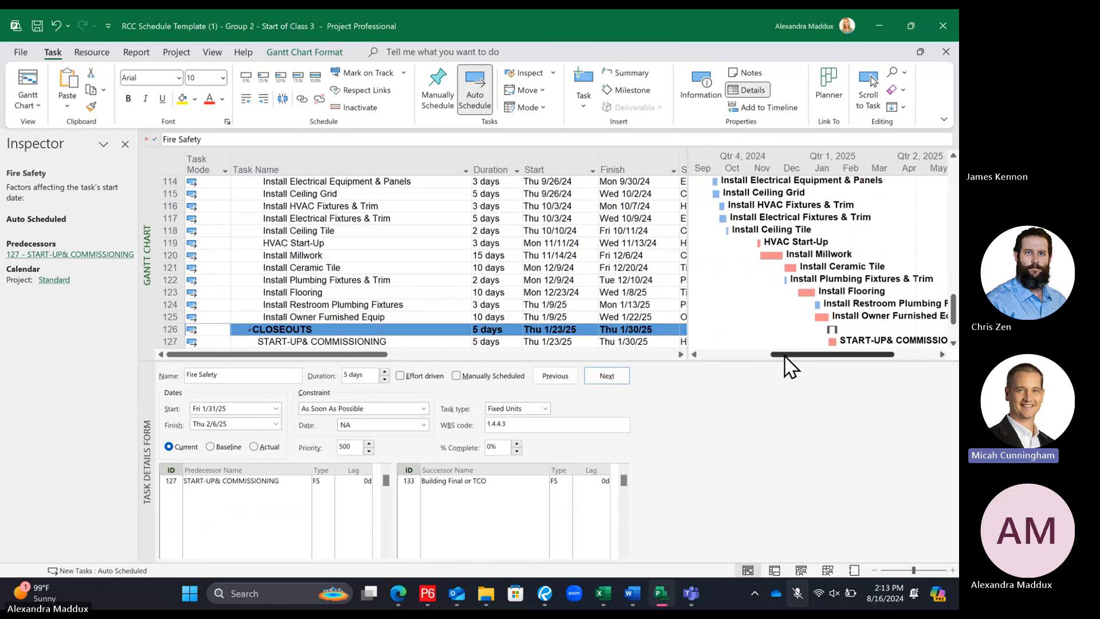
Inspect the driving predecessor of HVAC Start-Up under Interior Finishes and compare it with the task's listed predecessors
scroll(677, 282, up, 2)
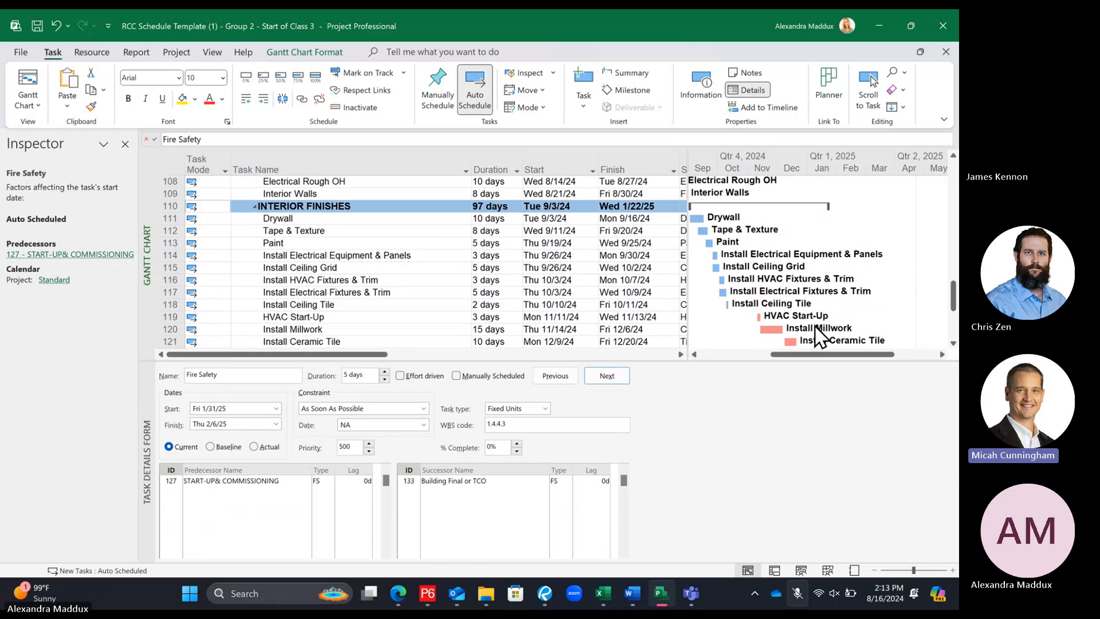
click(367, 328)
click(362, 317)
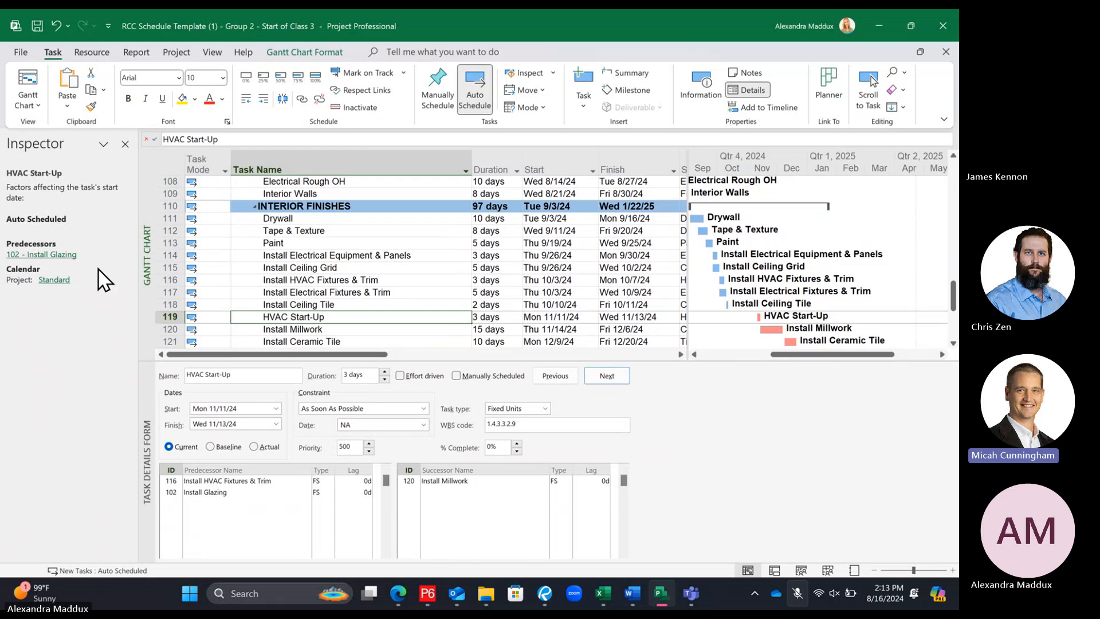
mouse_move(825, 354)
mouse_down()
mouse_move(793, 357)
mouse_move(810, 344)
mouse_up()
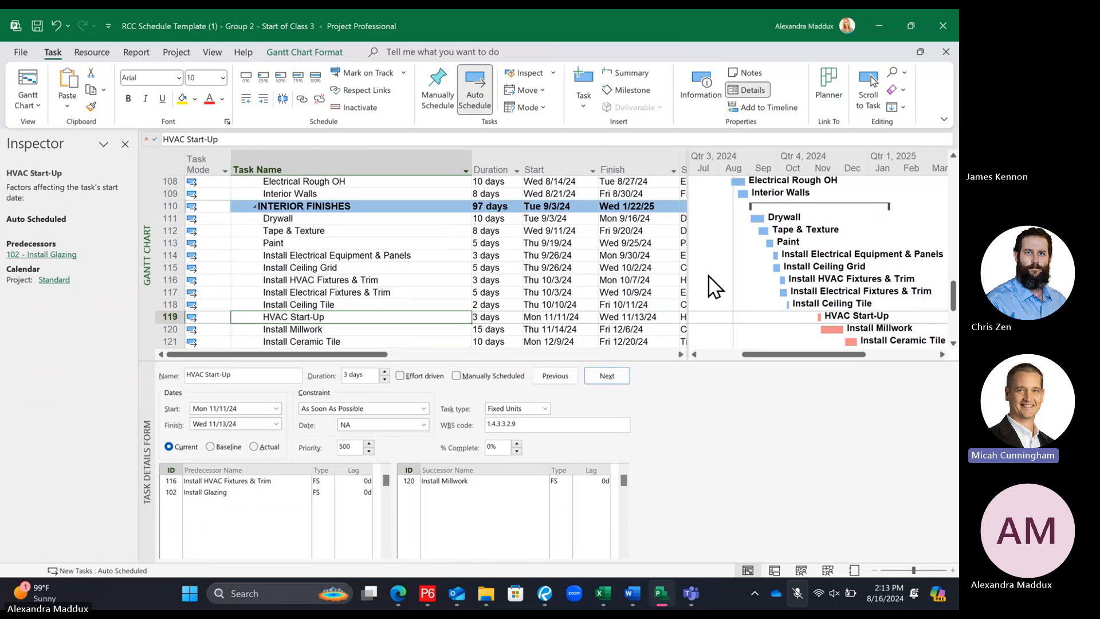
Inspect Install Owner Furnished Equip and follow its driving predecessor to Install Flooring
scroll(749, 286, down, 1)
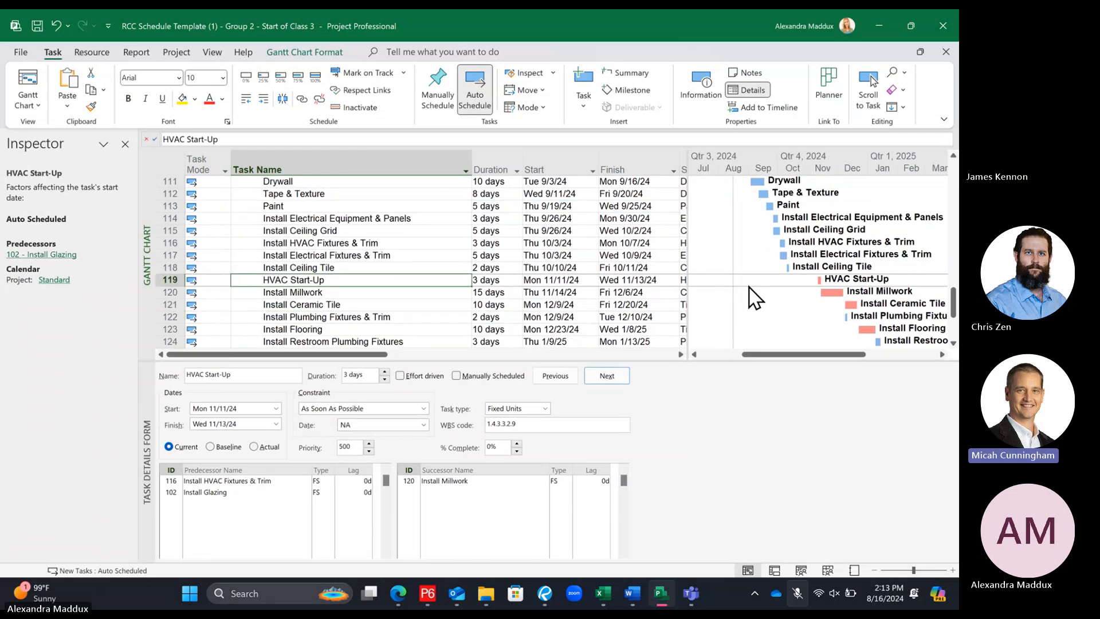
scroll(466, 315, down, 2)
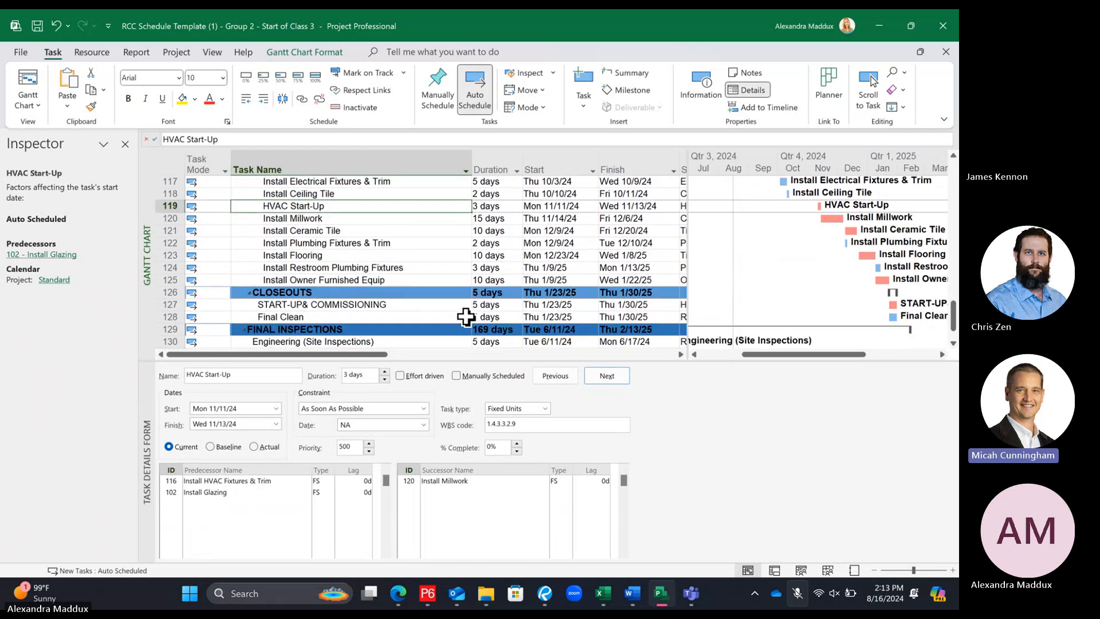
click(339, 280)
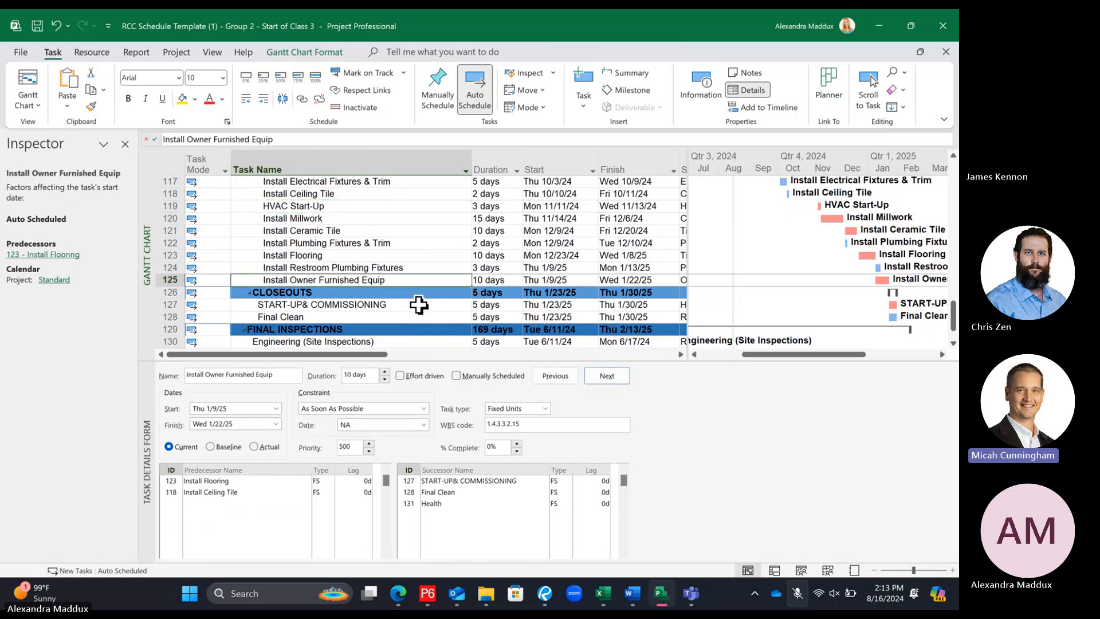
click(63, 254)
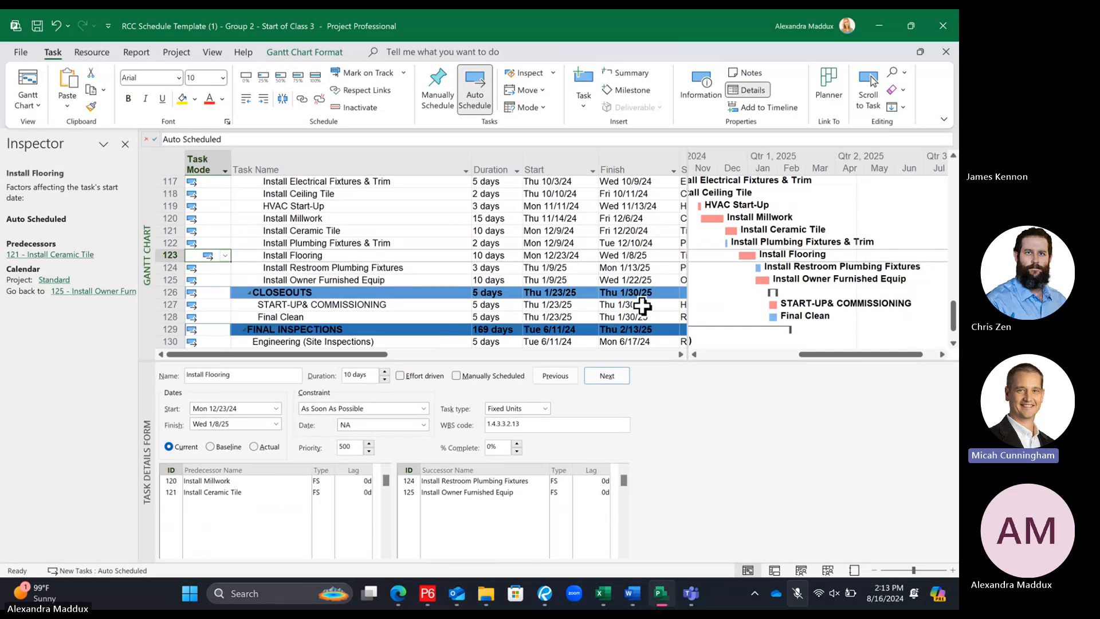
Inspect the driving predecessor and the successor of the Install Ceiling Tile task
scroll(592, 292, up, 2)
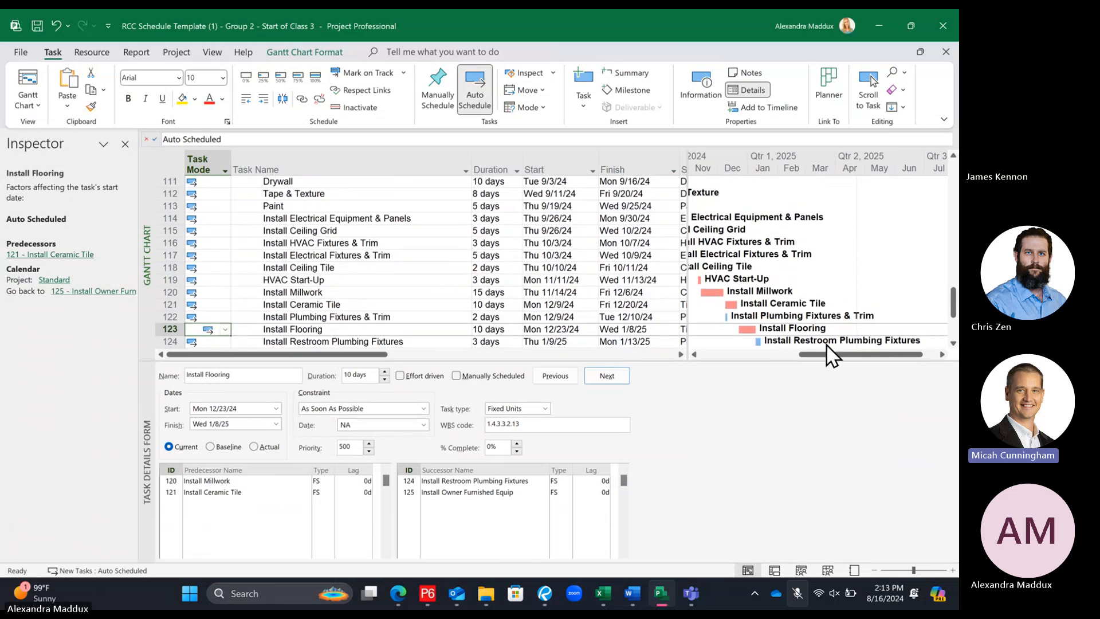
drag(824, 354, 798, 360)
scroll(324, 305, up, 1)
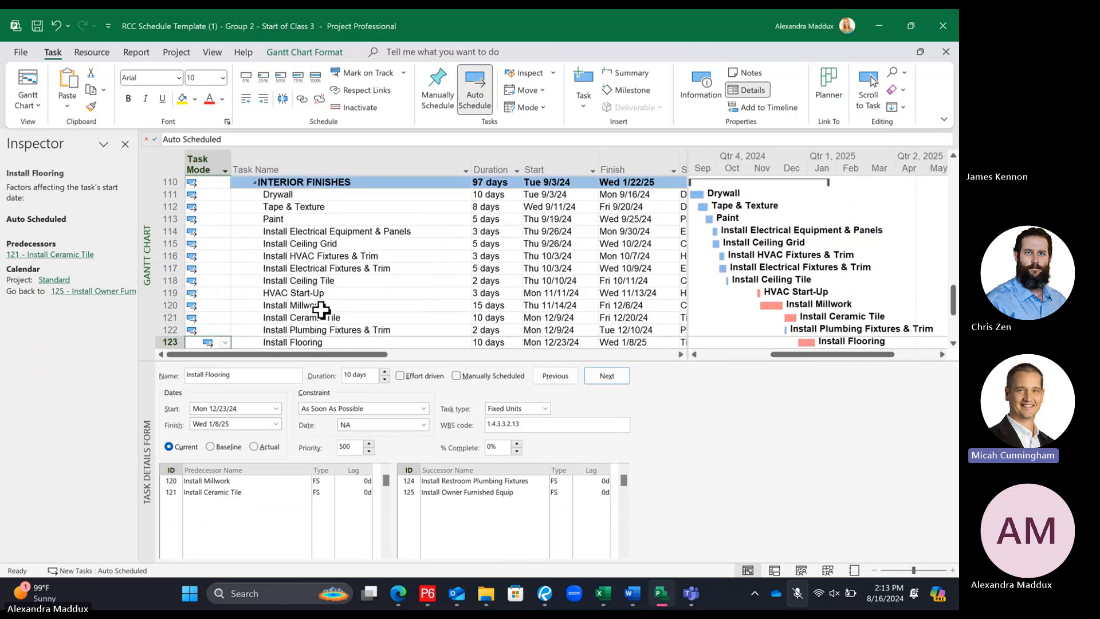
click(355, 303)
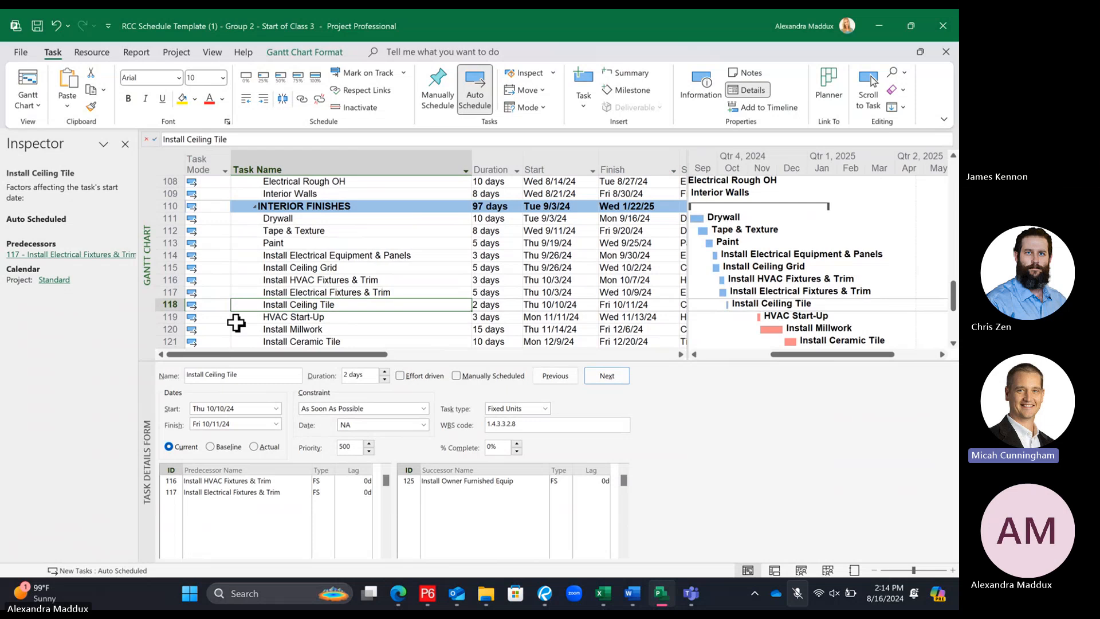
Examine the factors affecting the start dates of the Contract Substantial Completion and Building Pad Complete milestones
scroll(319, 292, up, 20)
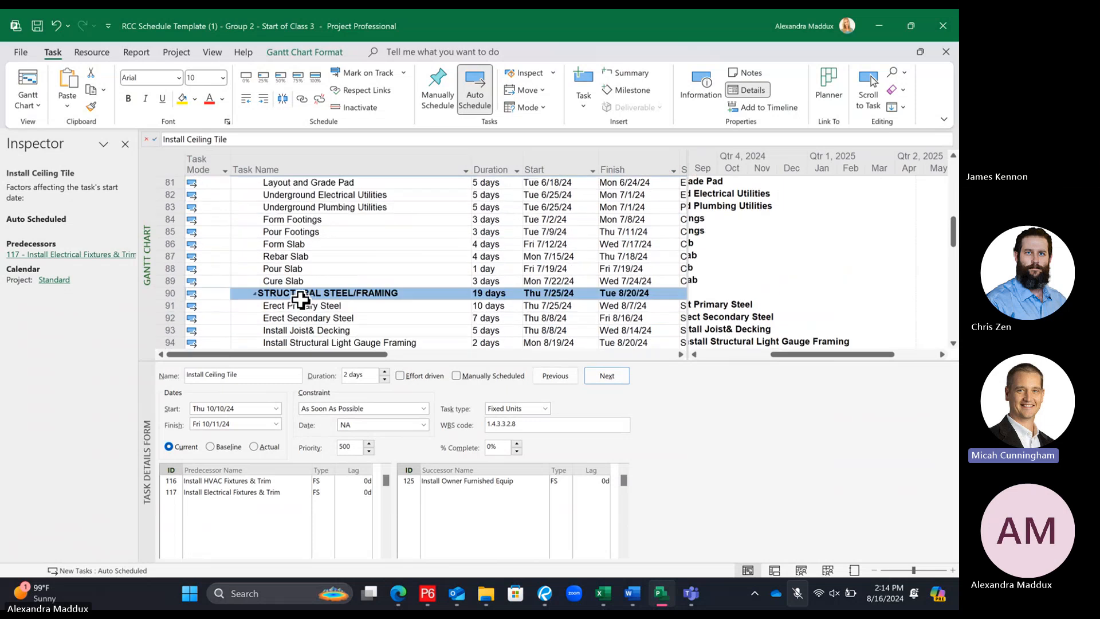
scroll(300, 312, up, 1)
click(318, 260)
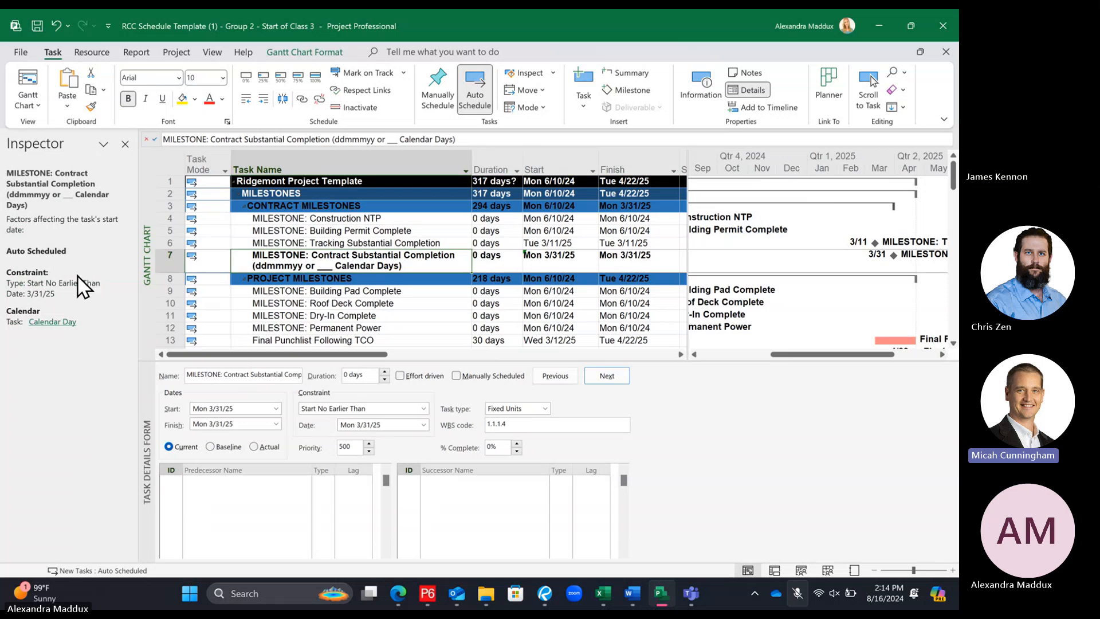
click(315, 290)
Inspect the driving predecessor of Form Slab under Building A Grade Work alongside its Gantt bars
scroll(314, 311, down, 3)
scroll(315, 311, down, 10)
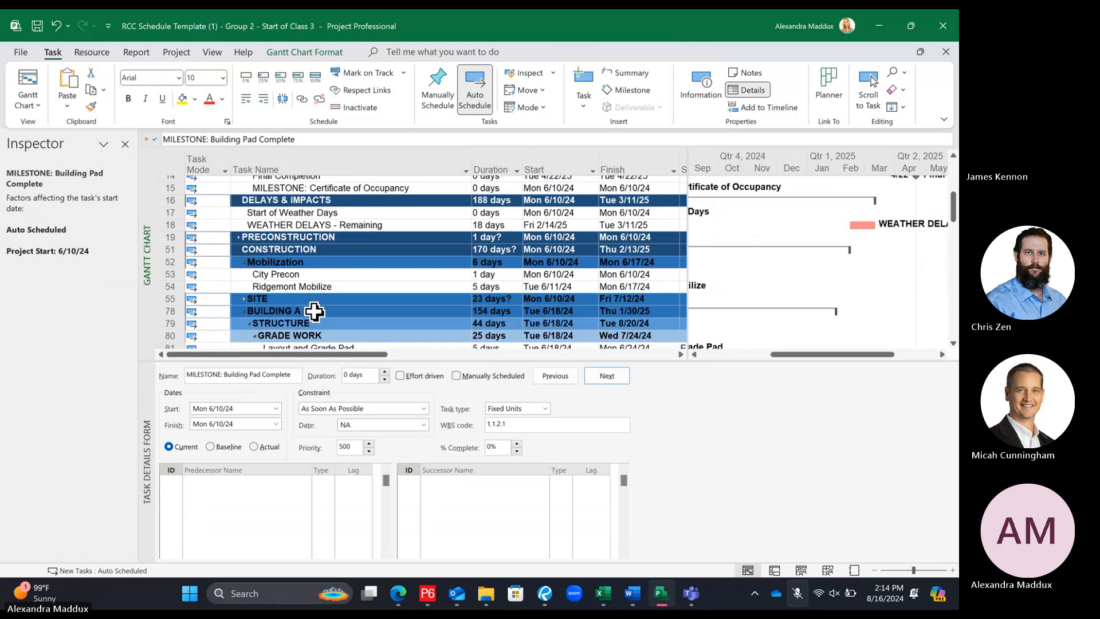
click(314, 278)
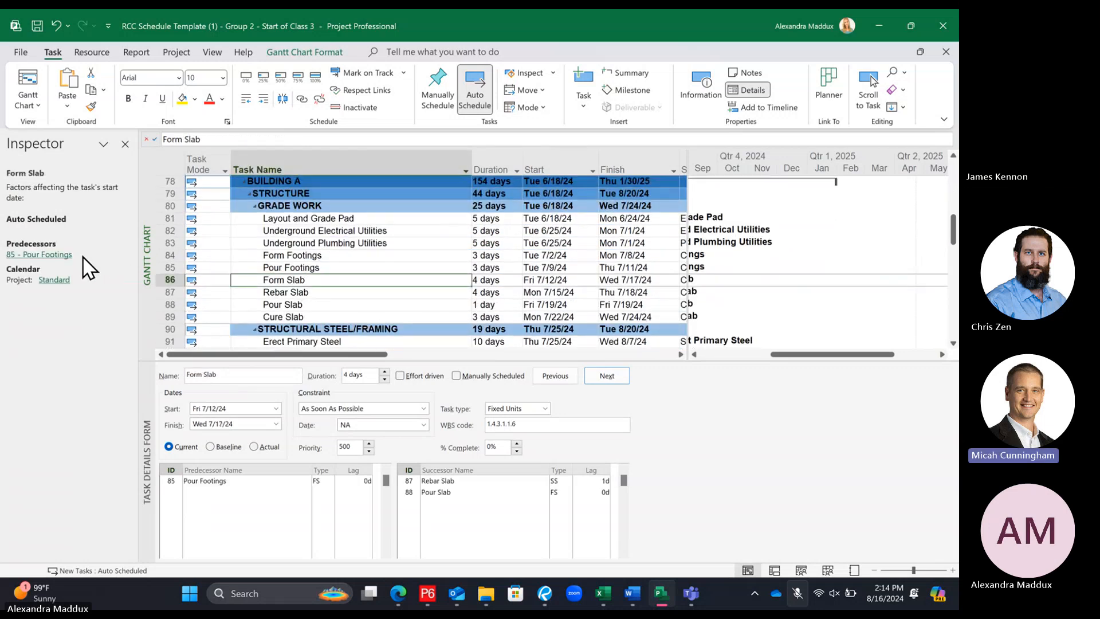
drag(799, 354, 756, 356)
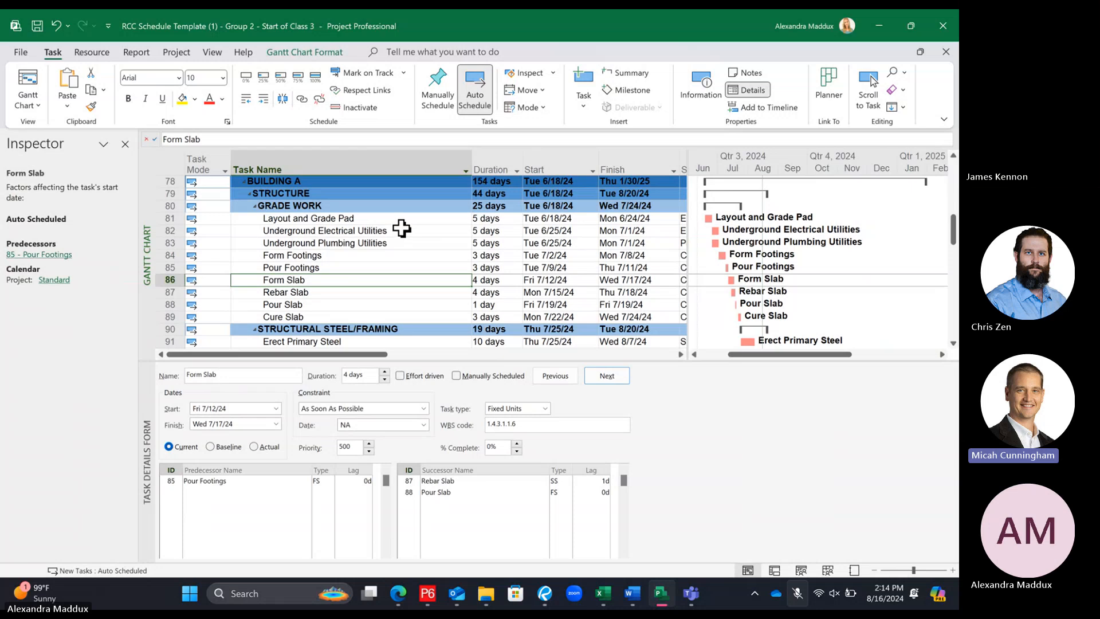
Compare the driving predecessors of Install Joist& Decking, Erect Secondary Steel and Install Structural Light Gauge Framing
scroll(403, 228, down, 3)
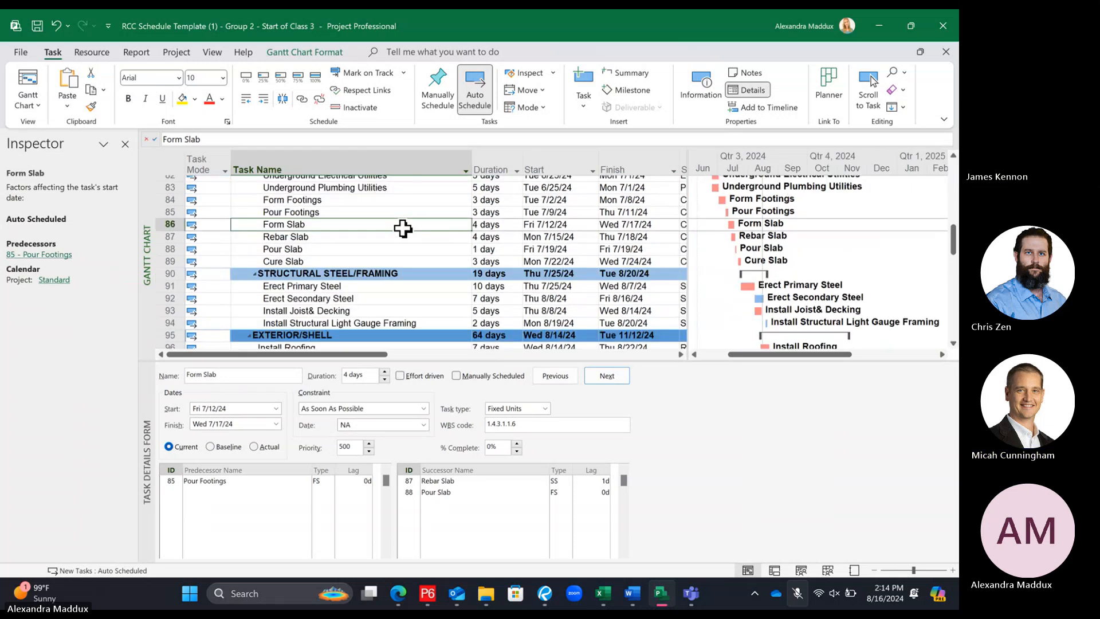
click(379, 253)
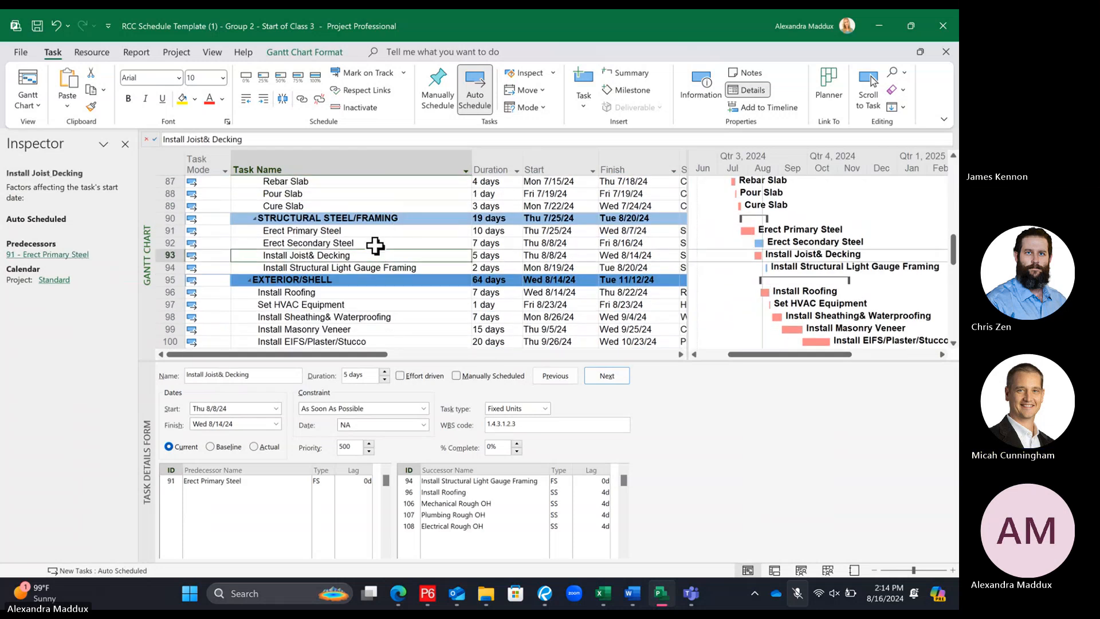
click(374, 243)
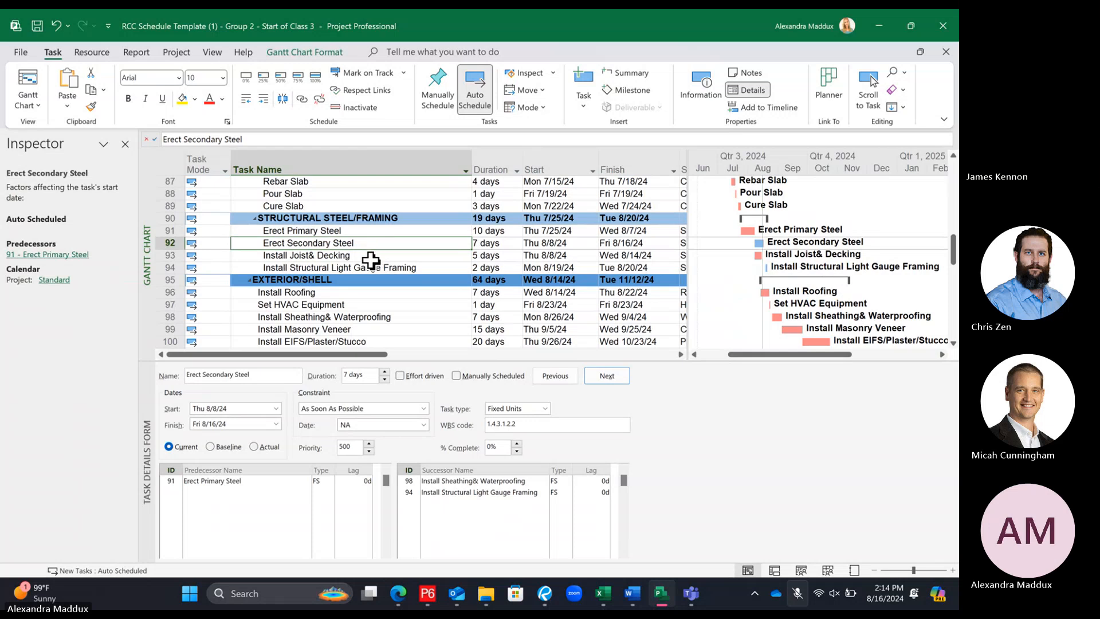
click(371, 266)
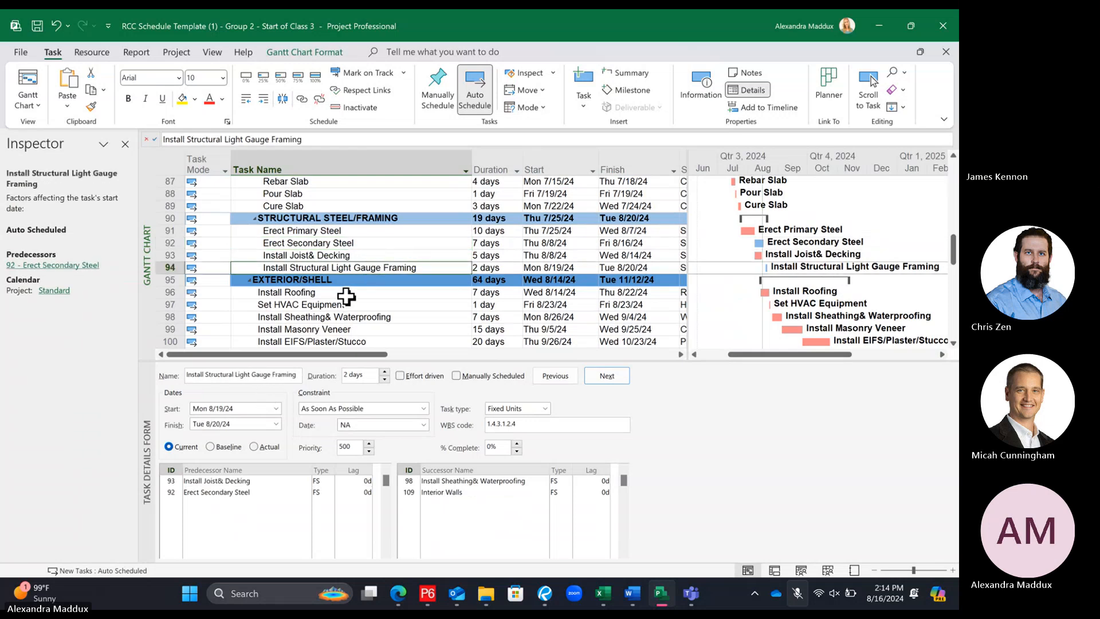
scroll(346, 297, down, 1)
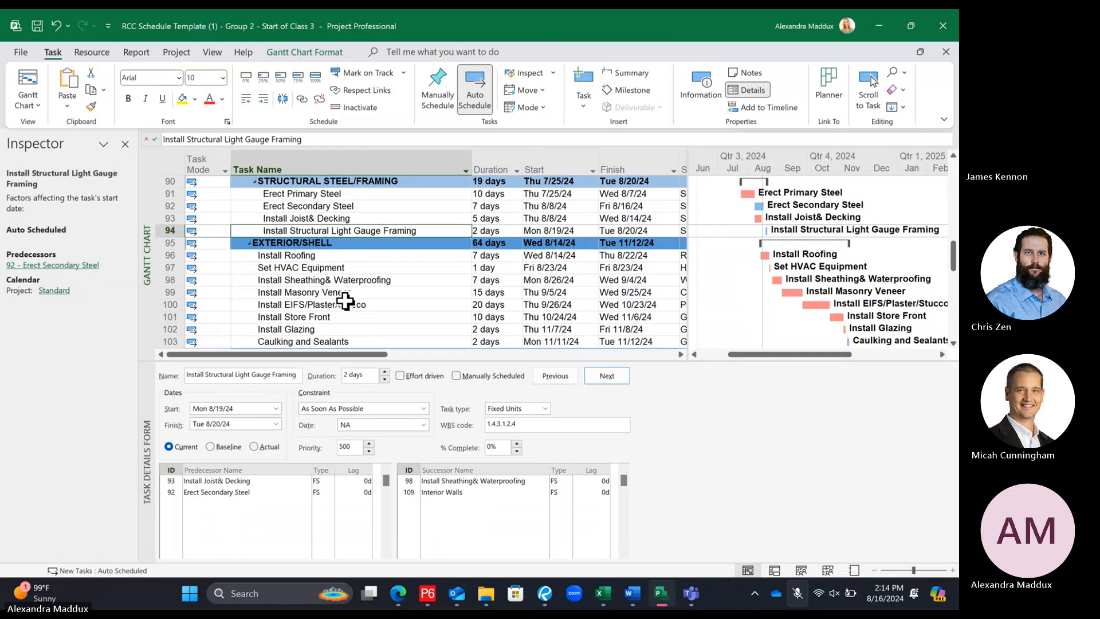
scroll(345, 301, down, 1)
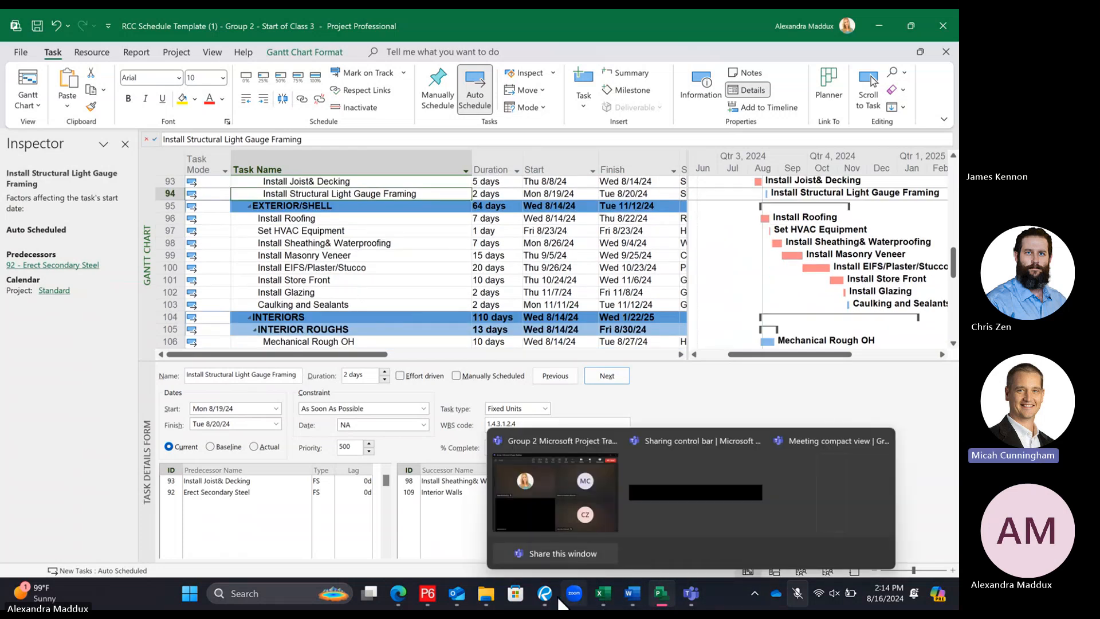
Switch to the training agenda PDF in Revu and review the Class 2/3 Formatting / Layouts topics
click(545, 595)
drag(454, 300, 469, 371)
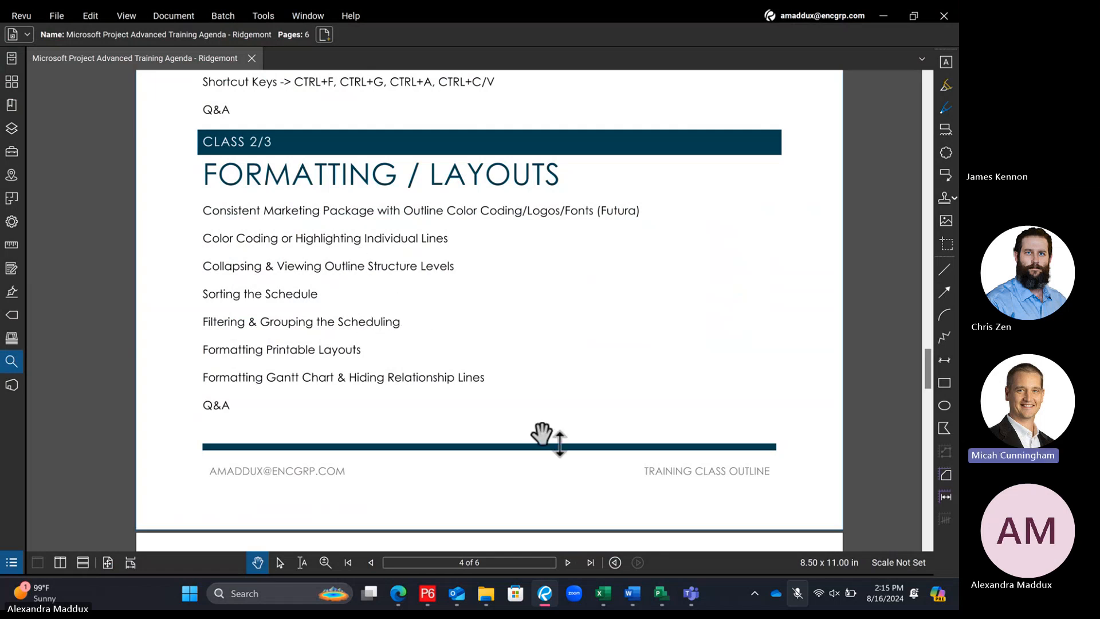
mouse_move(667, 600)
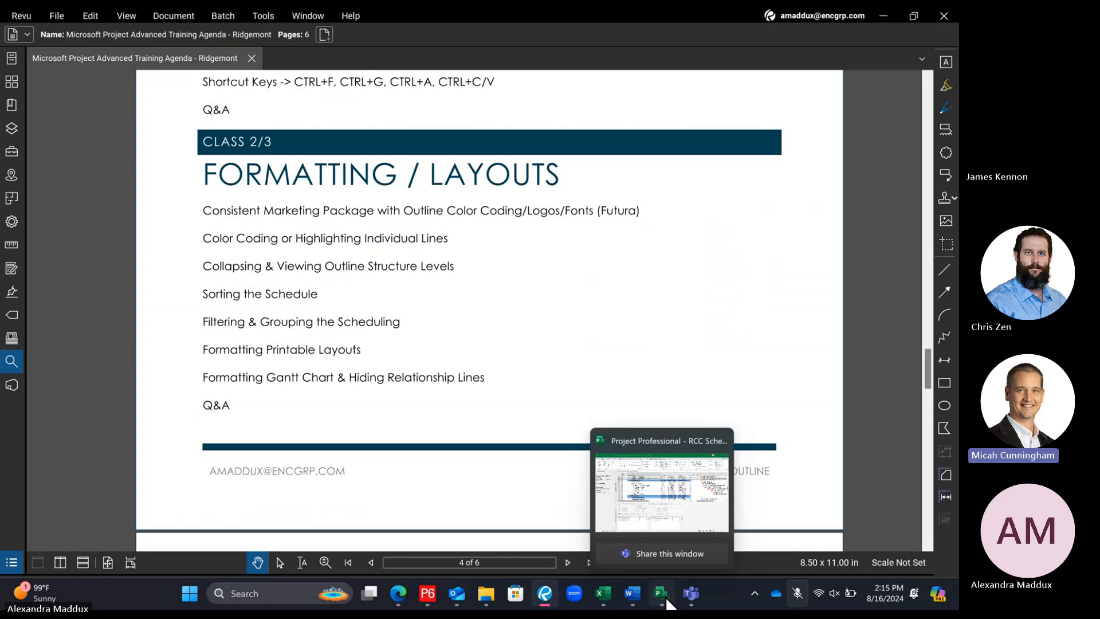
Switch back to Project Professional and enlarge the Gantt Chart view by shrinking the Task Details Form and closing the Inspector
click(655, 504)
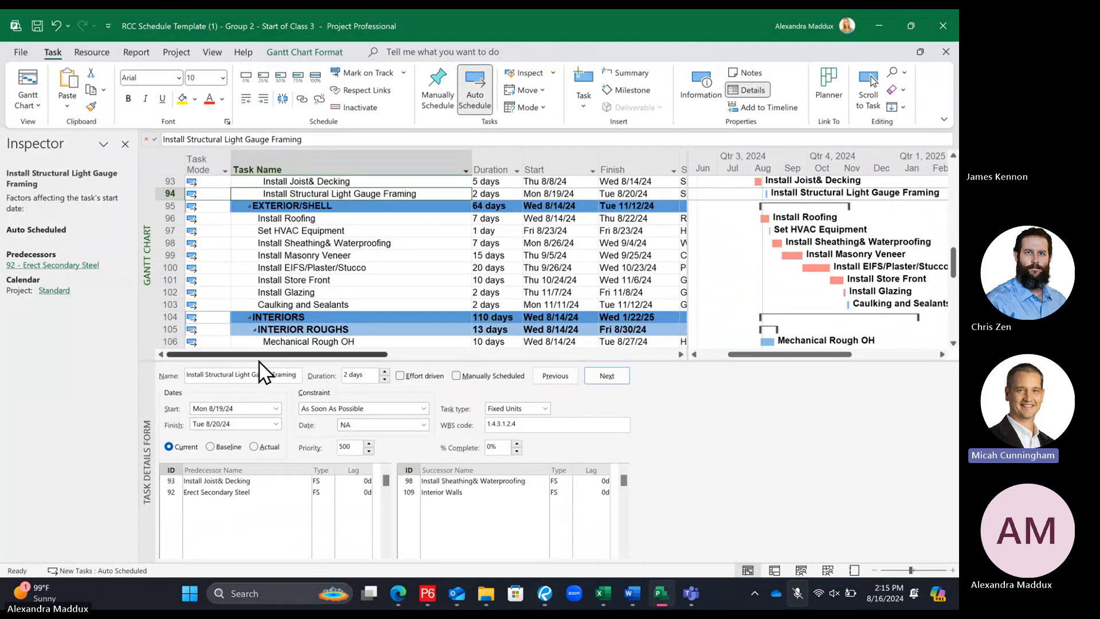
drag(261, 361, 262, 457)
click(124, 144)
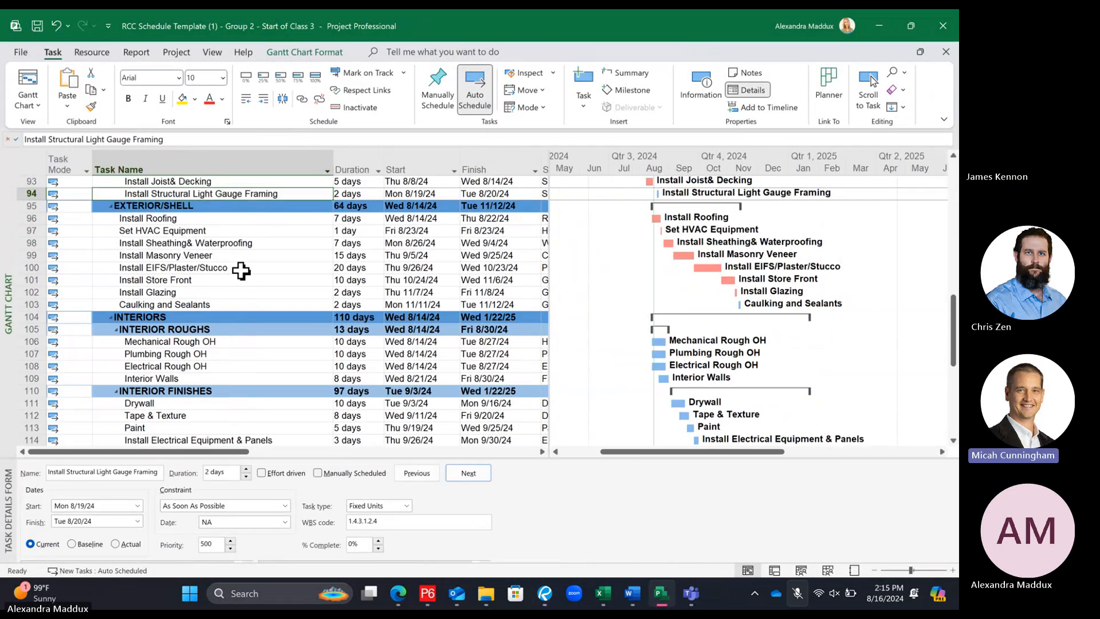
Collapse the BUILDING A summary task under CONSTRUCTION
scroll(240, 324, up, 4)
scroll(236, 351, up, 4)
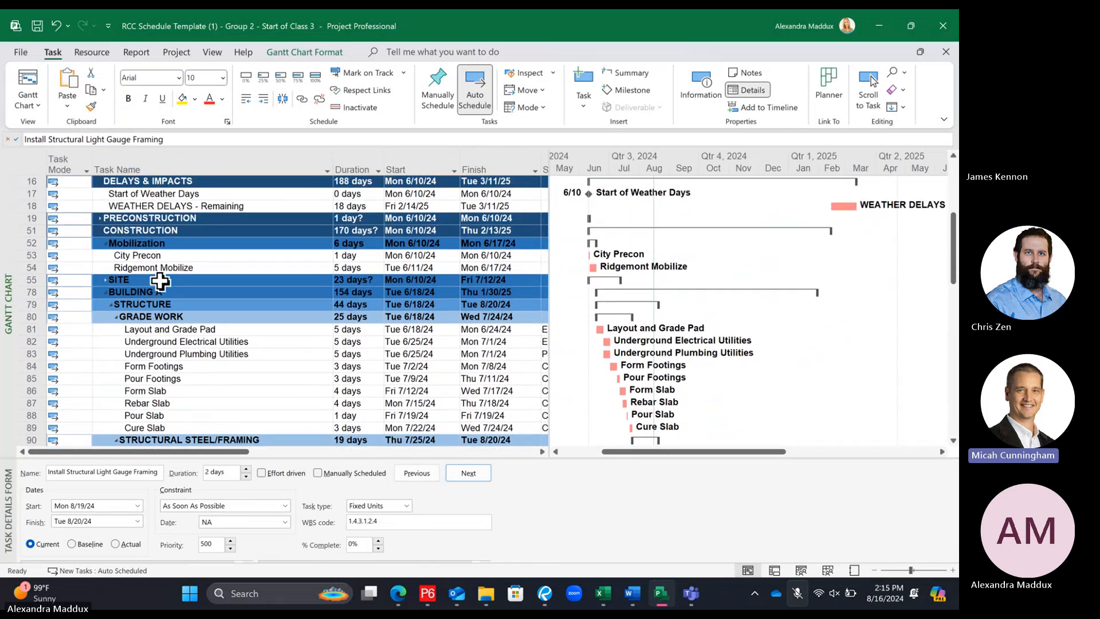
click(163, 303)
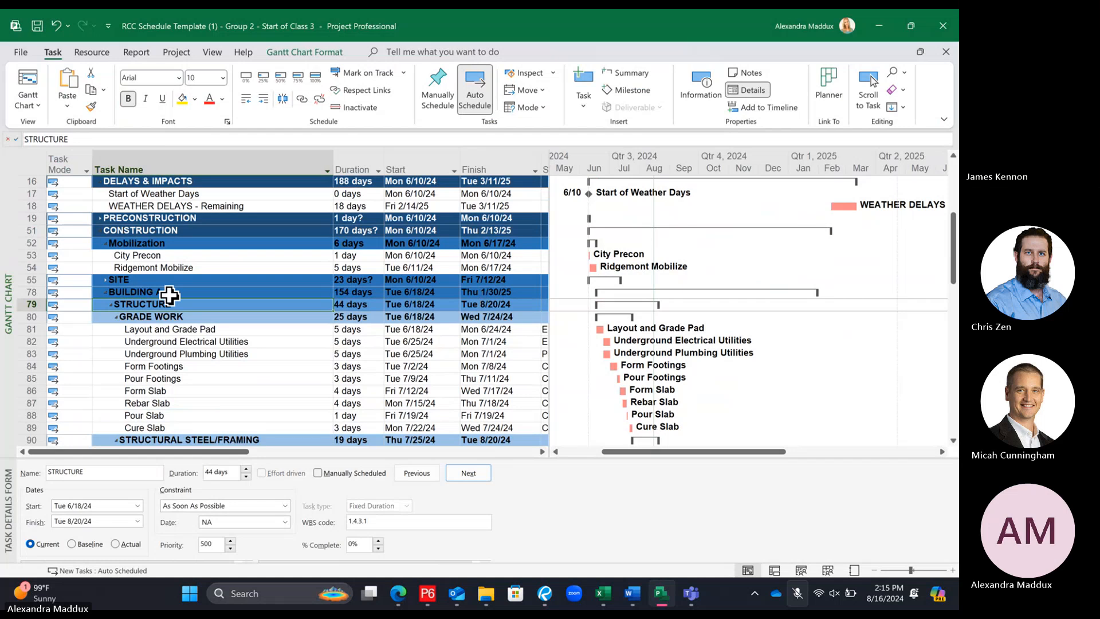
click(169, 293)
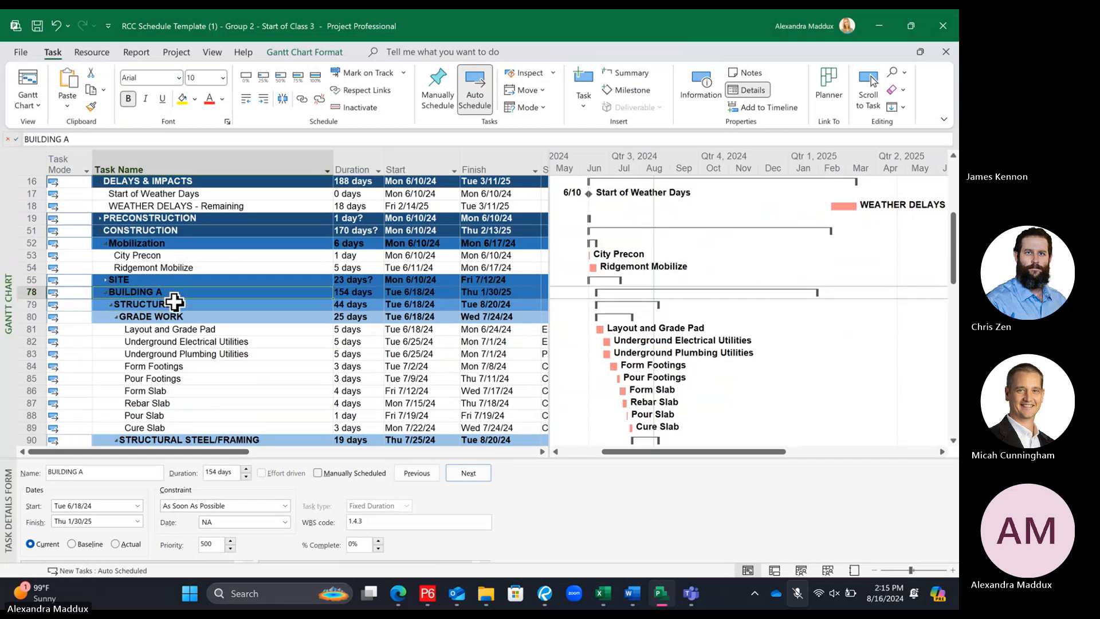
click(106, 293)
click(105, 293)
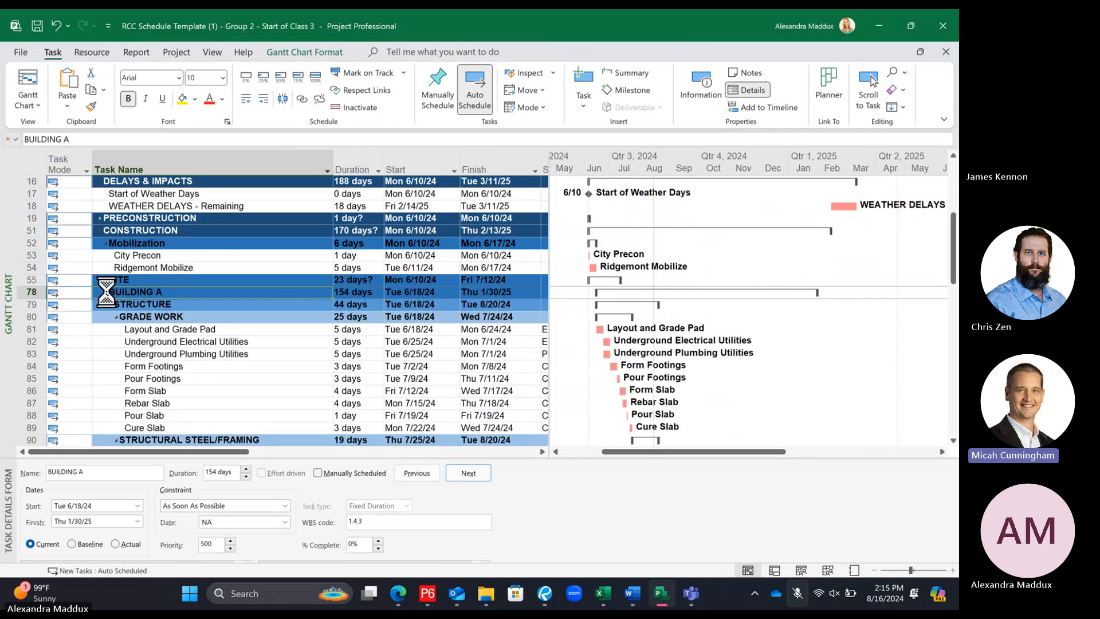
click(106, 292)
click(151, 328)
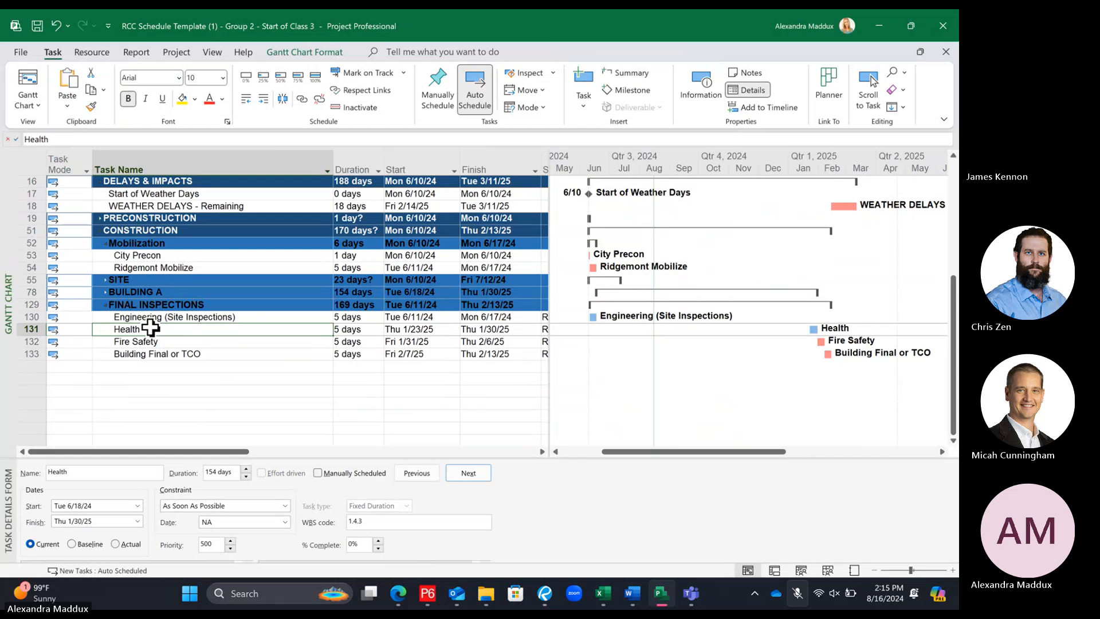
Expand the BUILDING A summary task to show its subtasks and collapse it again
click(144, 293)
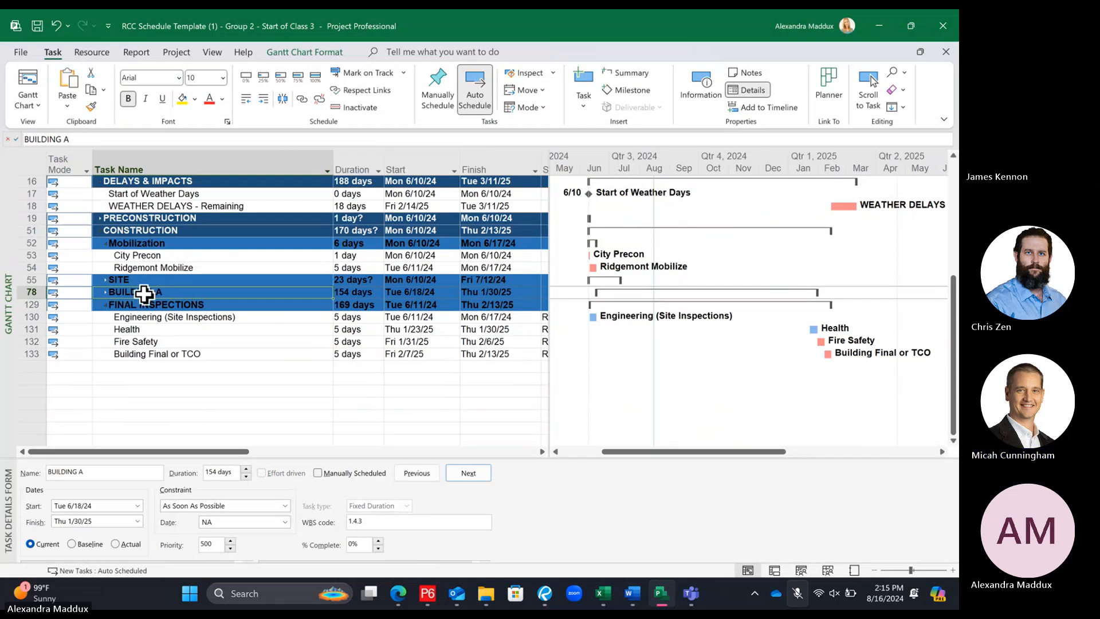
click(151, 304)
click(145, 291)
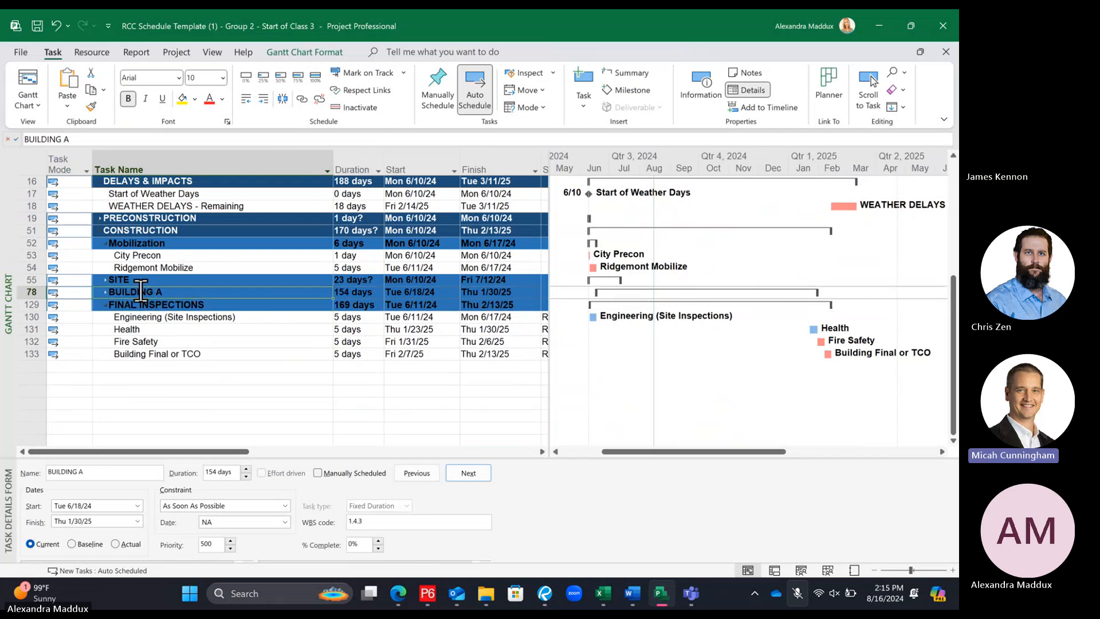
click(105, 292)
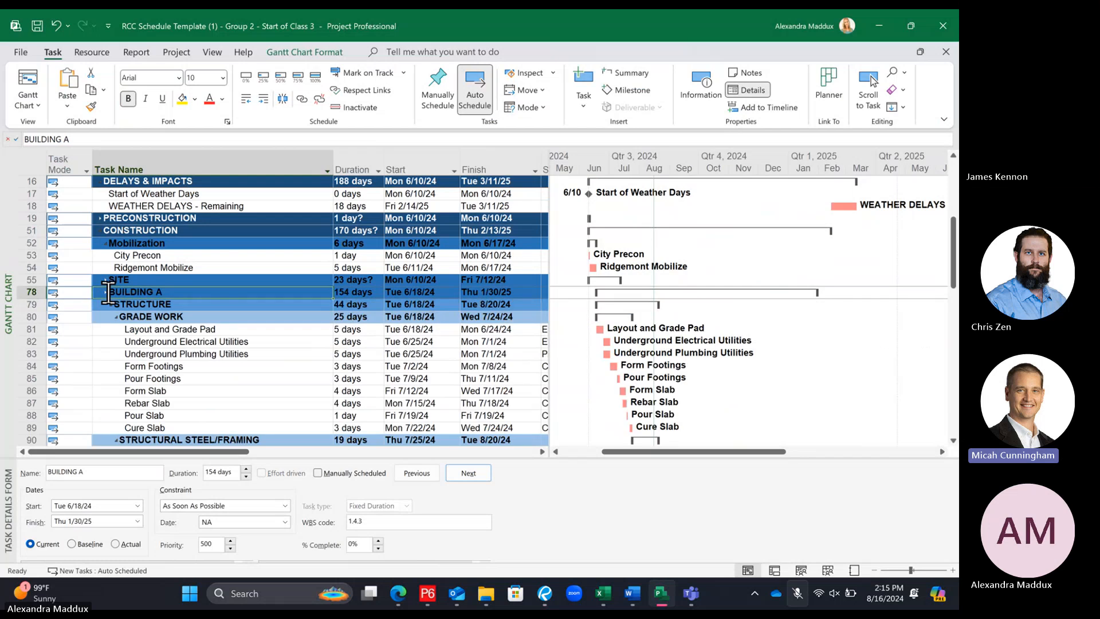
click(106, 291)
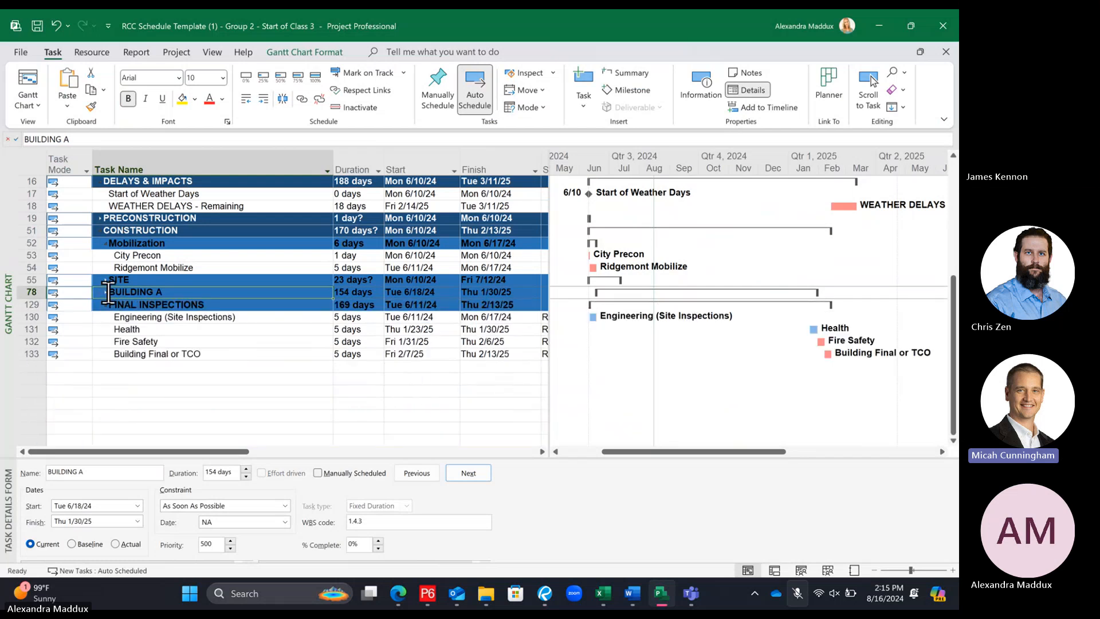
Copy the entire collapsed BUILDING A summary row together with its subtasks
click(27, 292)
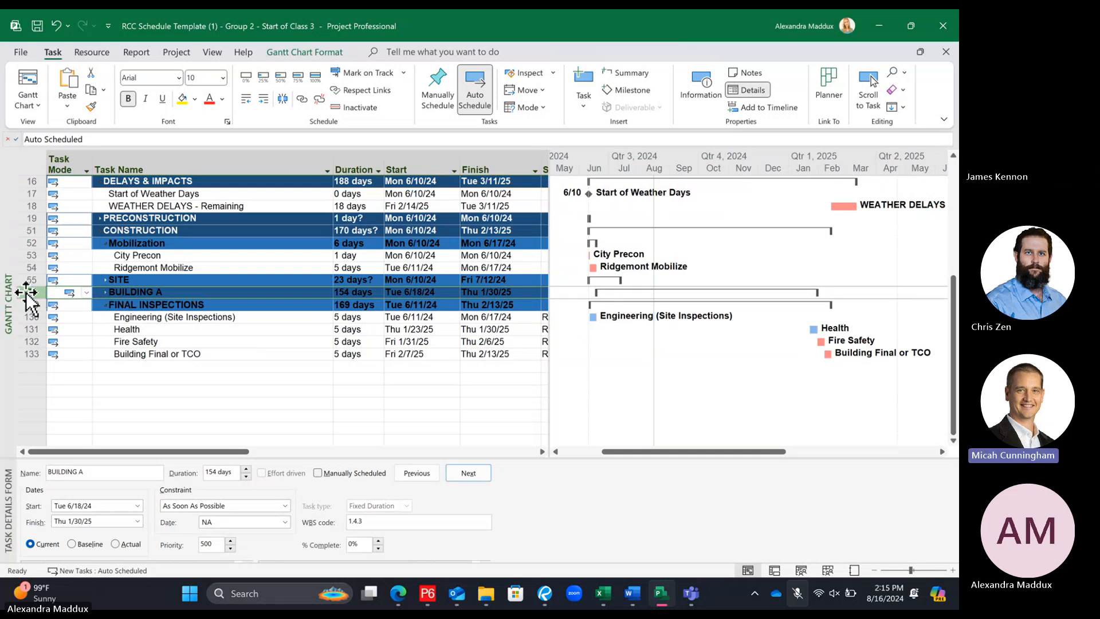
right_click(26, 292)
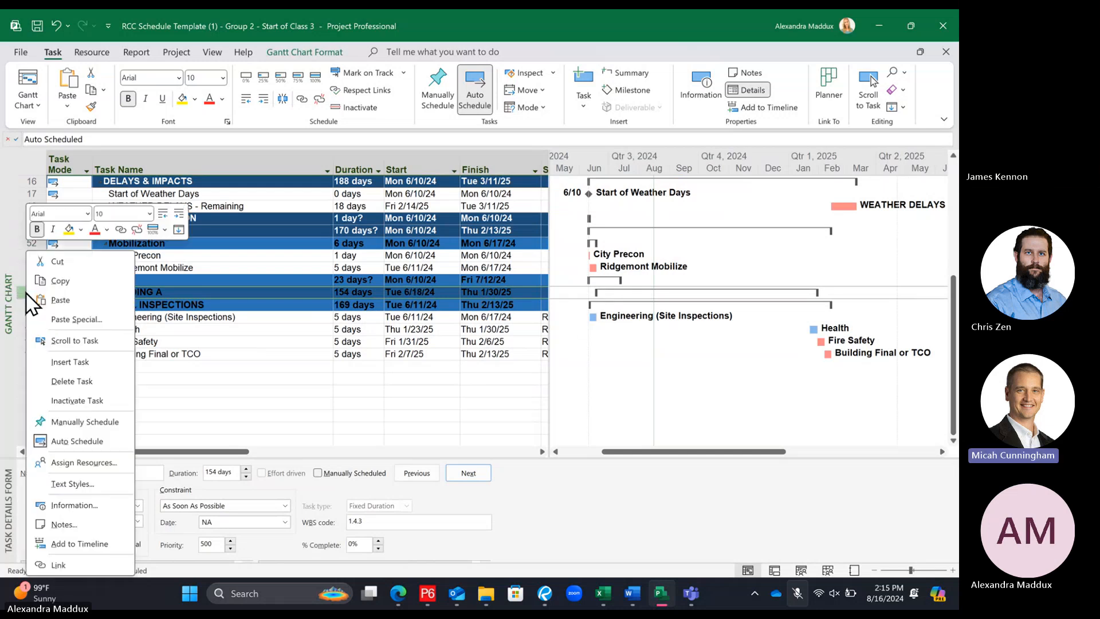
click(57, 281)
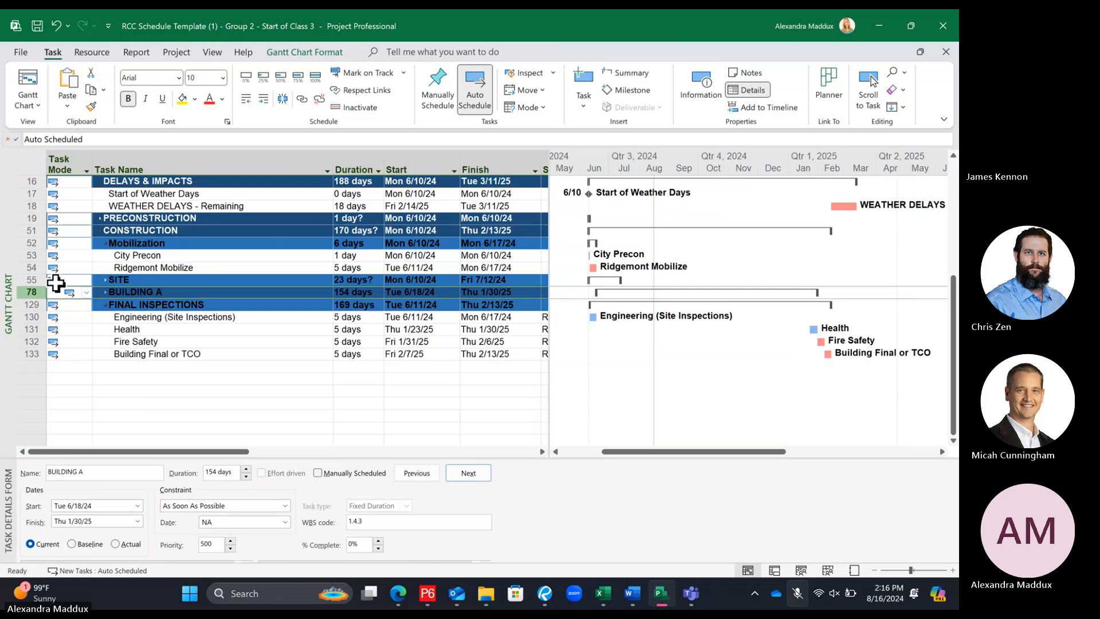
click(25, 305)
right_click(25, 304)
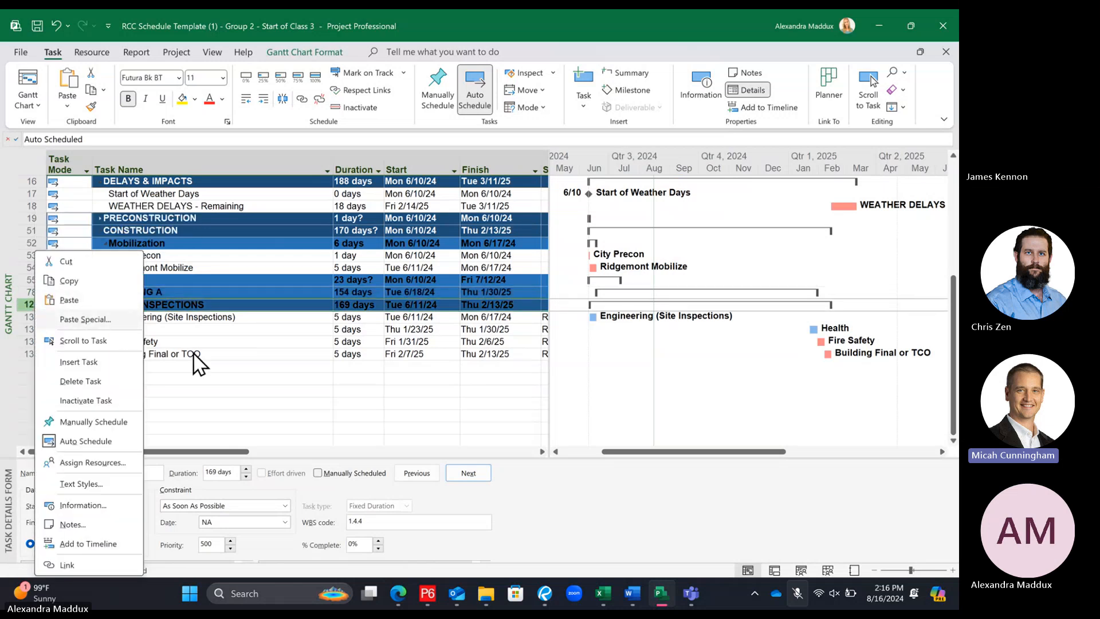
key(Escape)
right_click(22, 292)
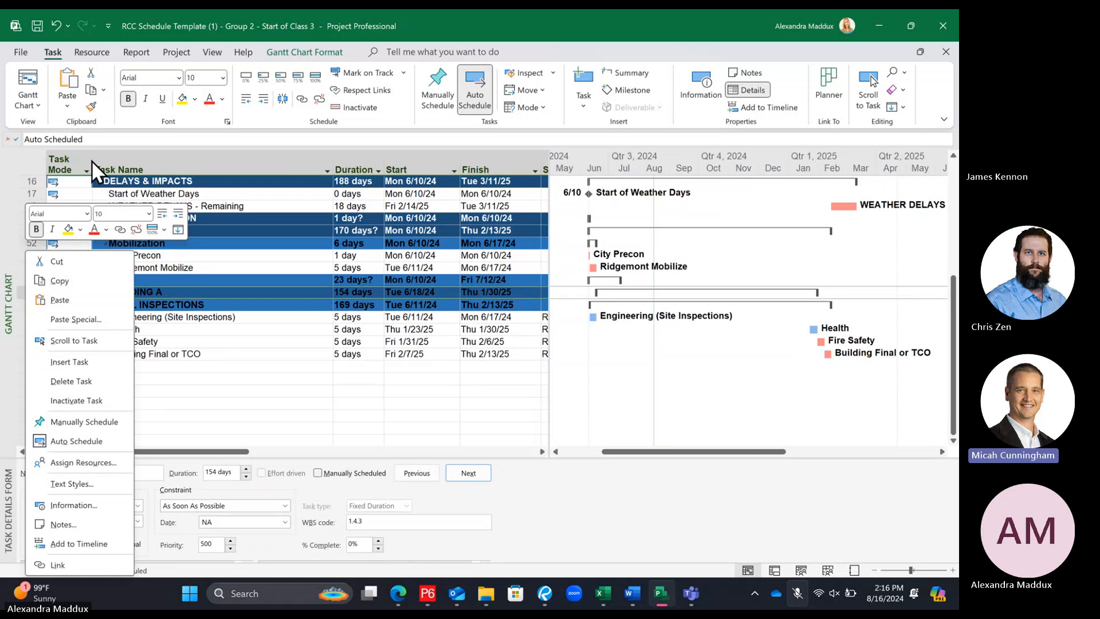
click(55, 291)
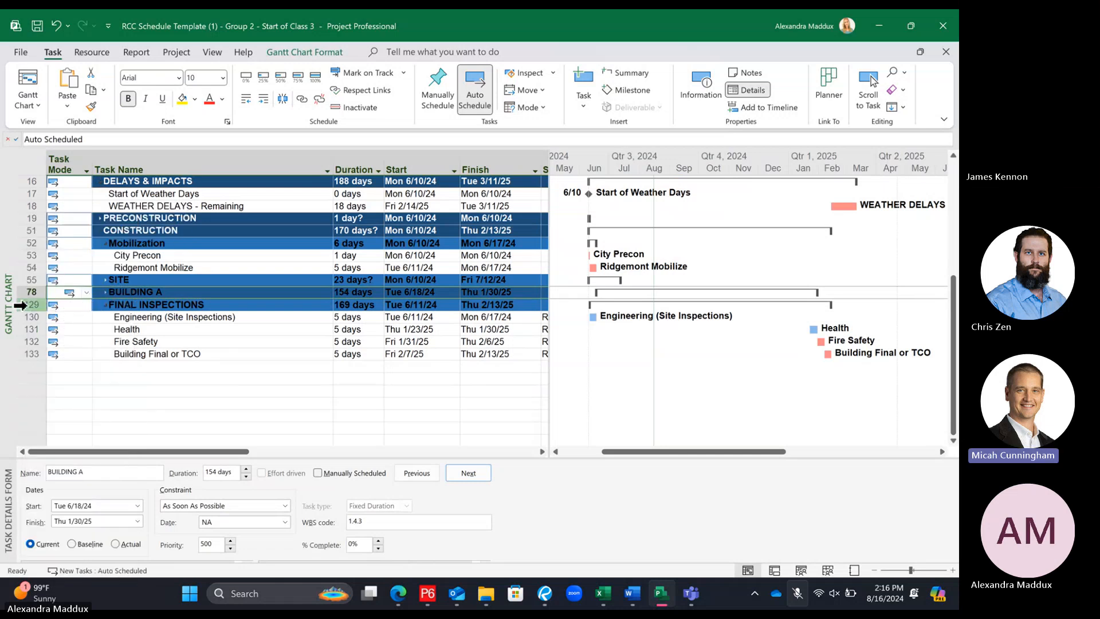
Paste the copied BUILDING A section at the FINAL INSPECTIONS row, directly below the original BUILDING A
click(21, 305)
right_click(22, 305)
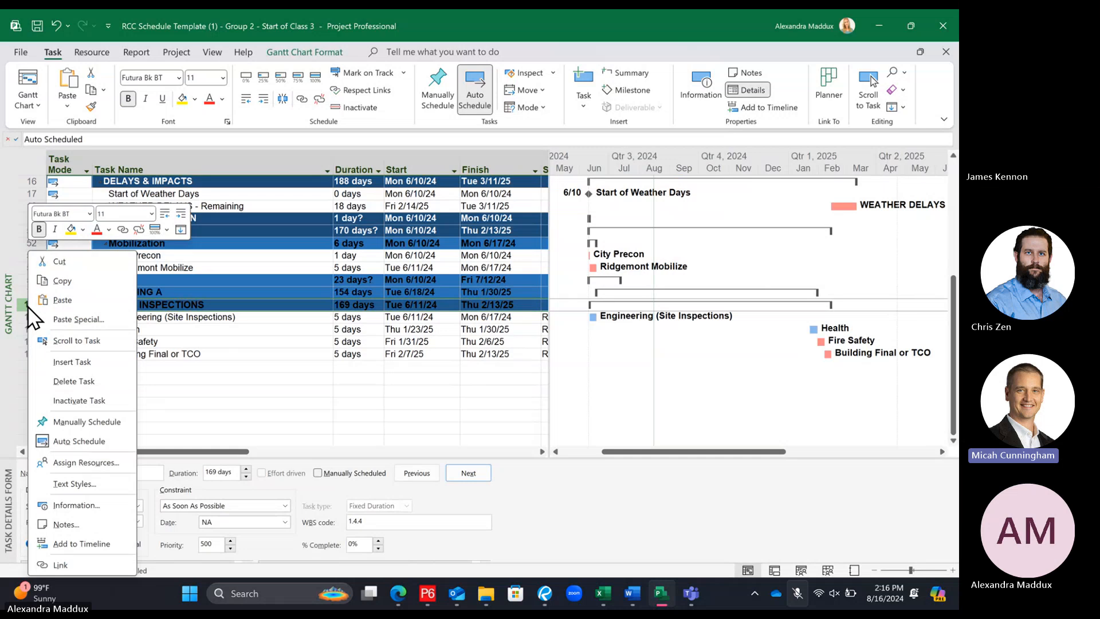
click(60, 300)
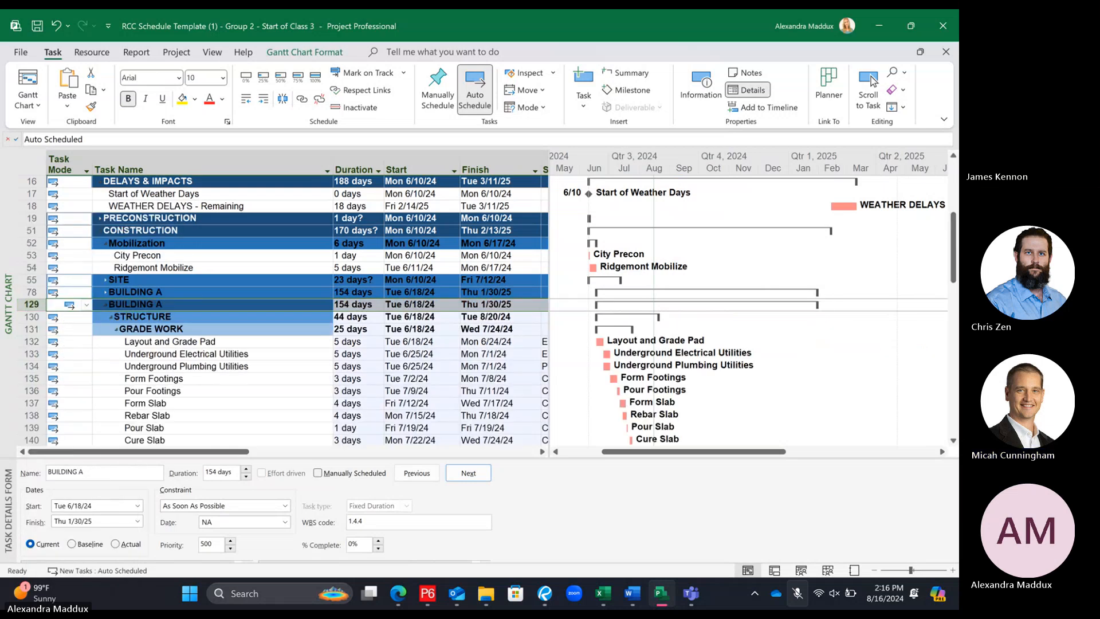
Rename the pasted duplicate of the BUILDING A summary task as BUILDING B
click(207, 341)
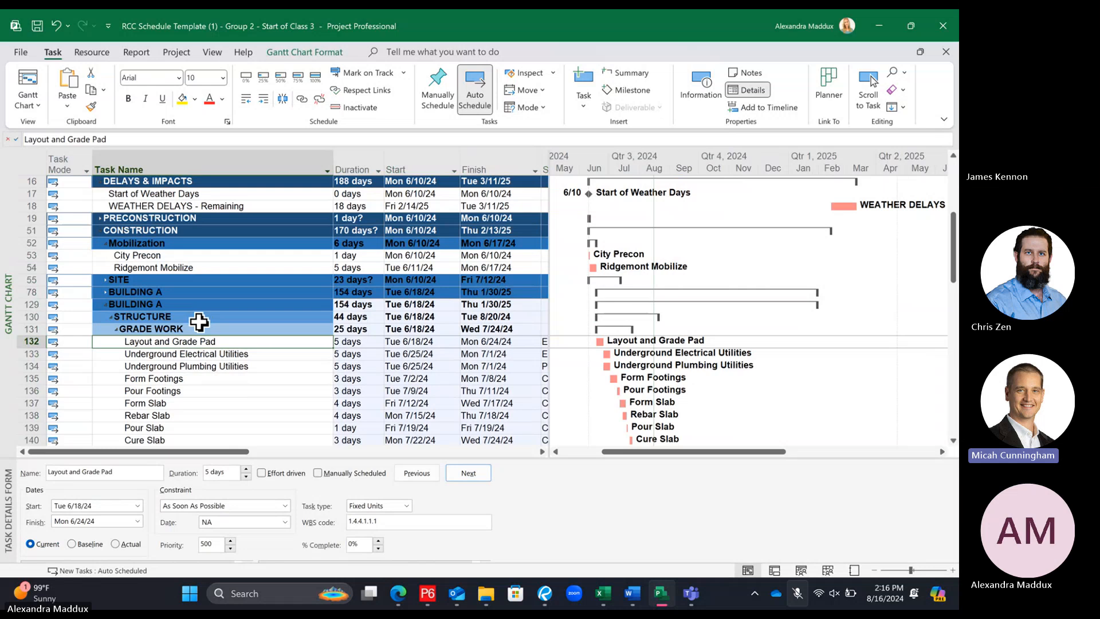
click(179, 304)
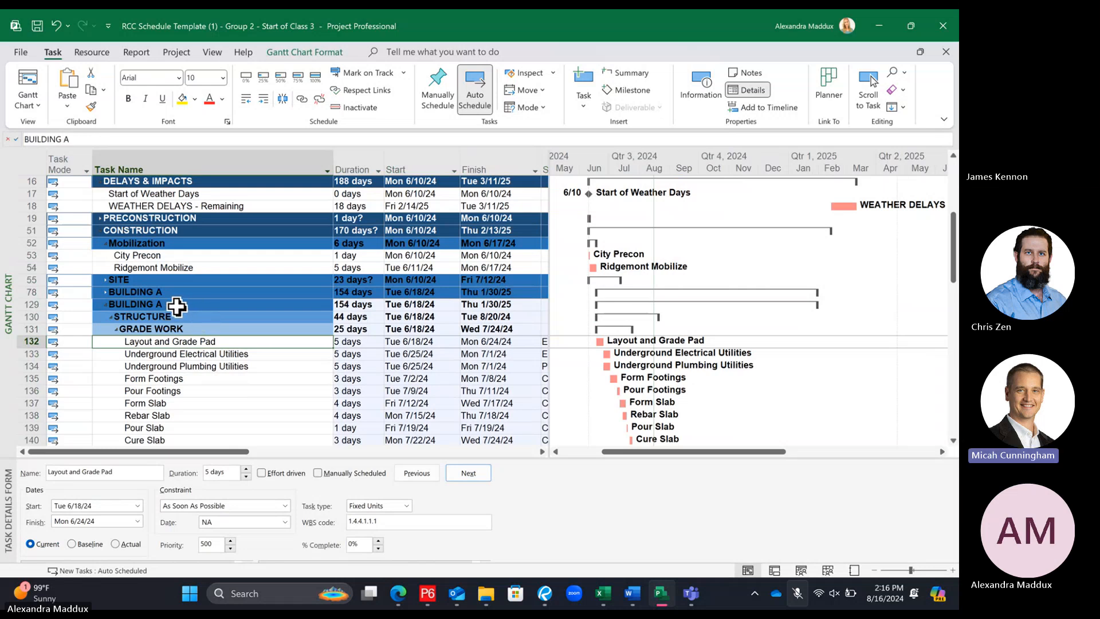
click(83, 138)
key(BackSpace)
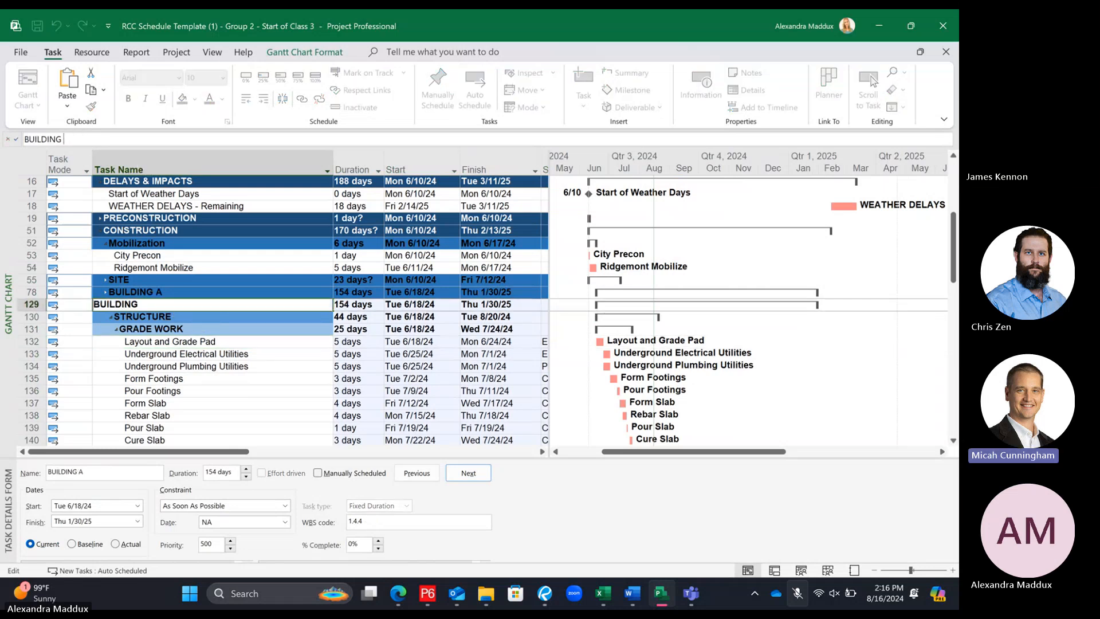
text(B)
key(Return)
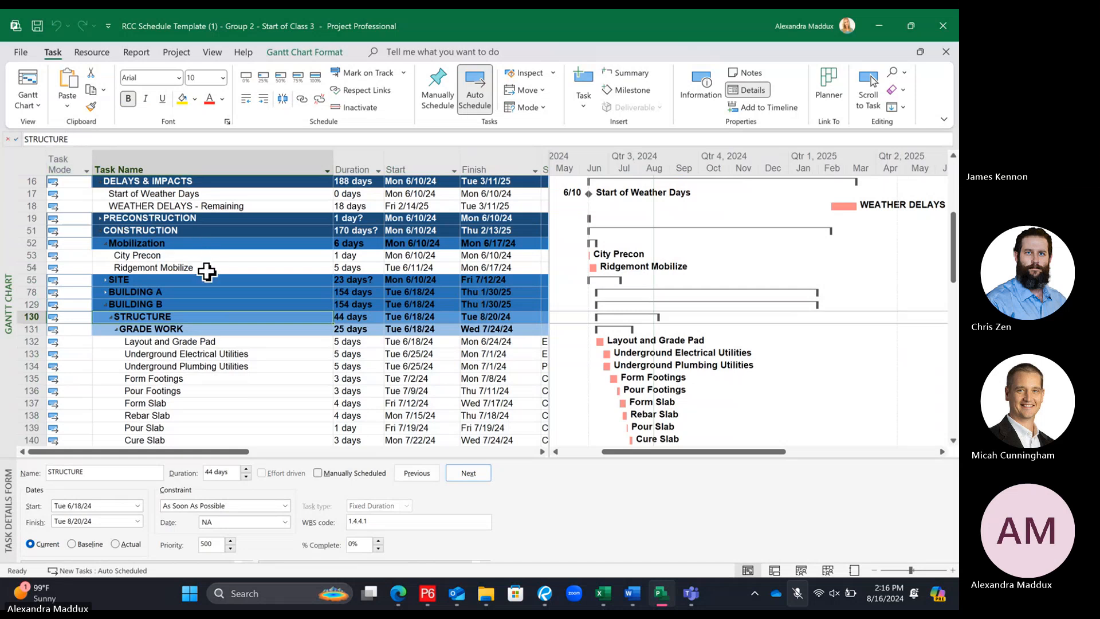
click(204, 291)
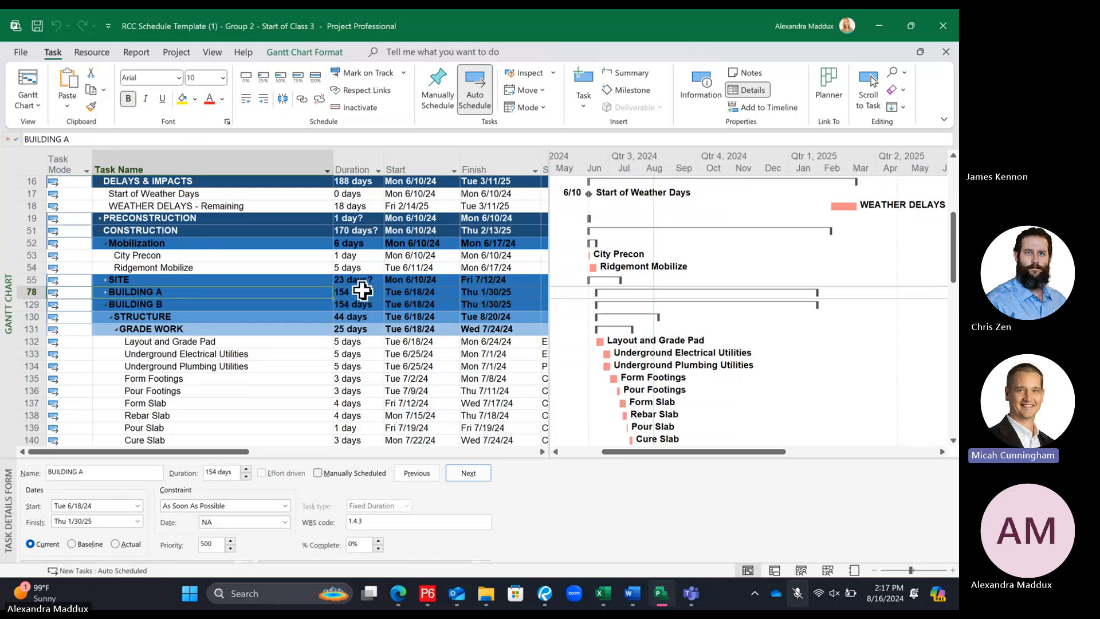
Widen the task table and examine the subcontractors and predecessors of the BUILDING B tasks down to CLOSEOUTS
click(295, 304)
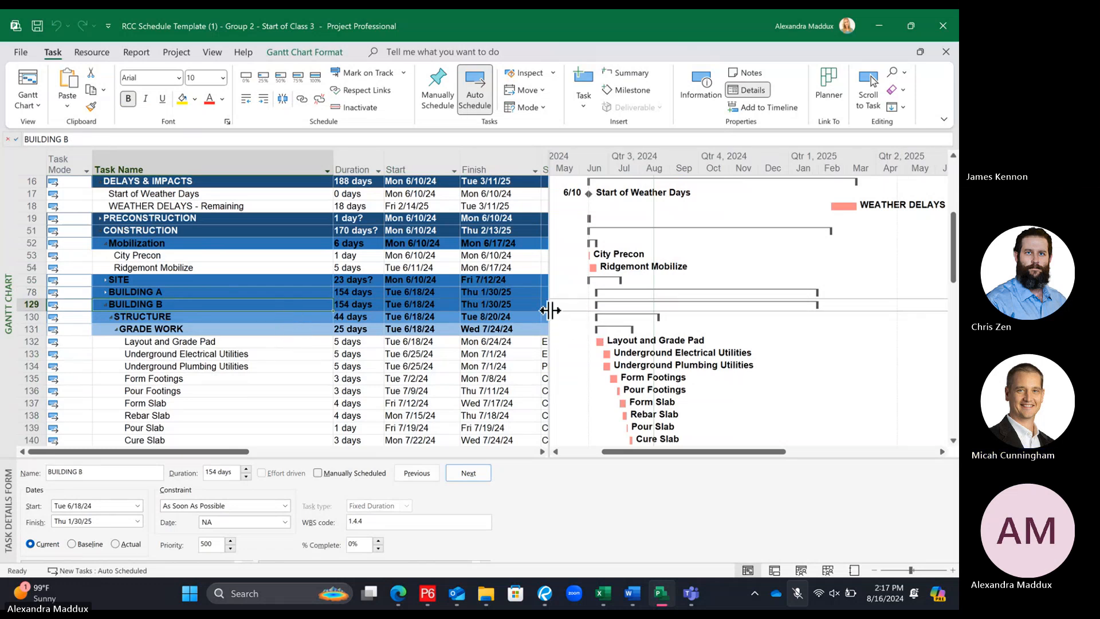
drag(552, 307, 706, 334)
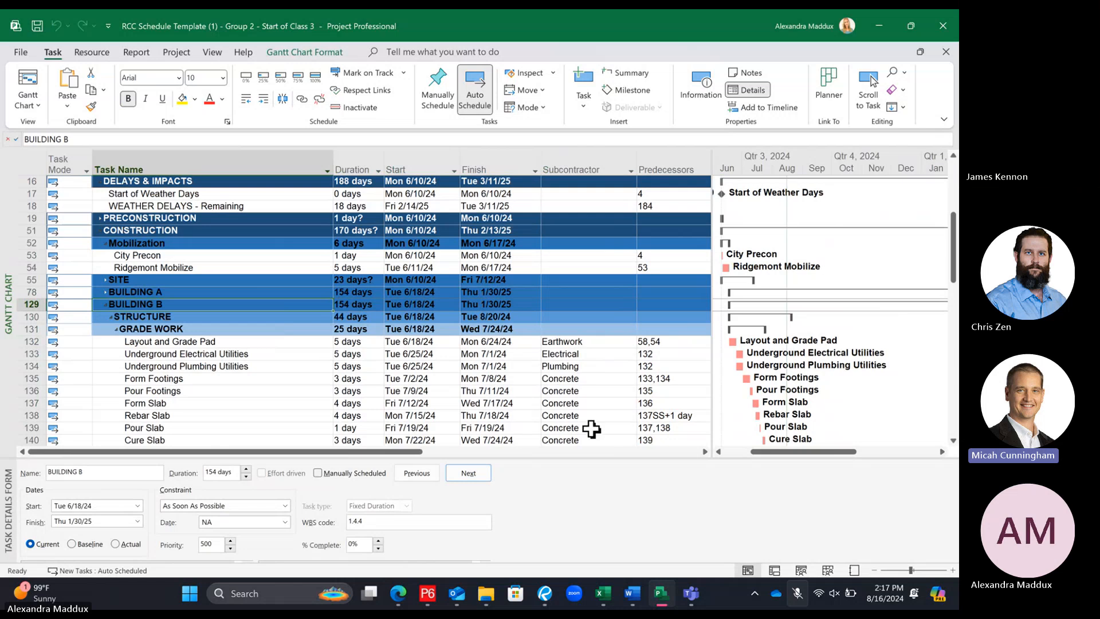
scroll(590, 430, down, 1)
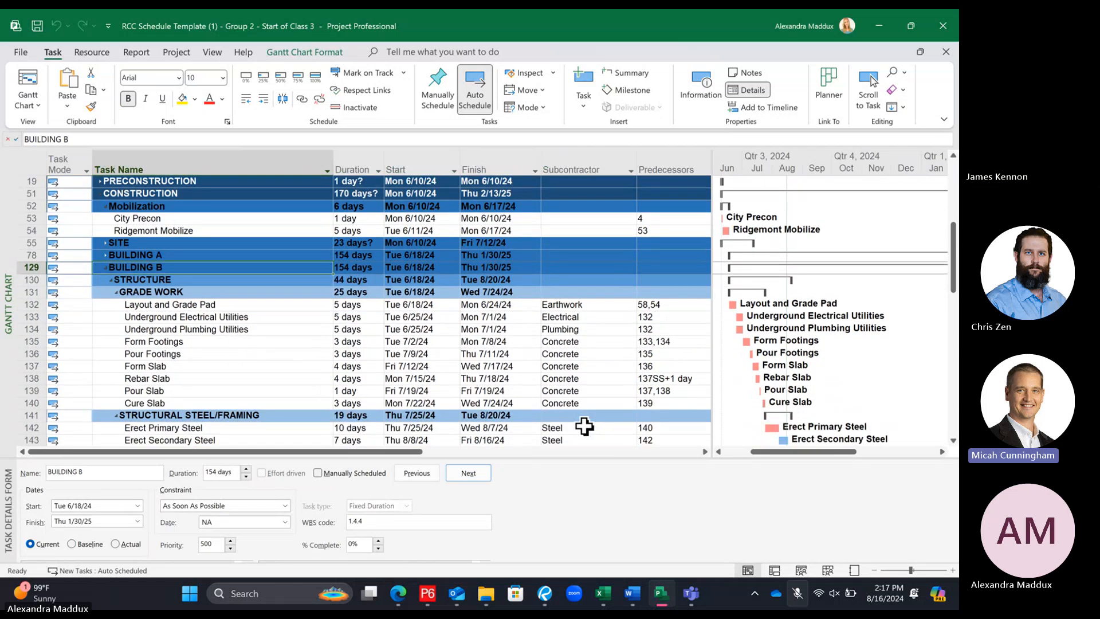
scroll(584, 425, down, 6)
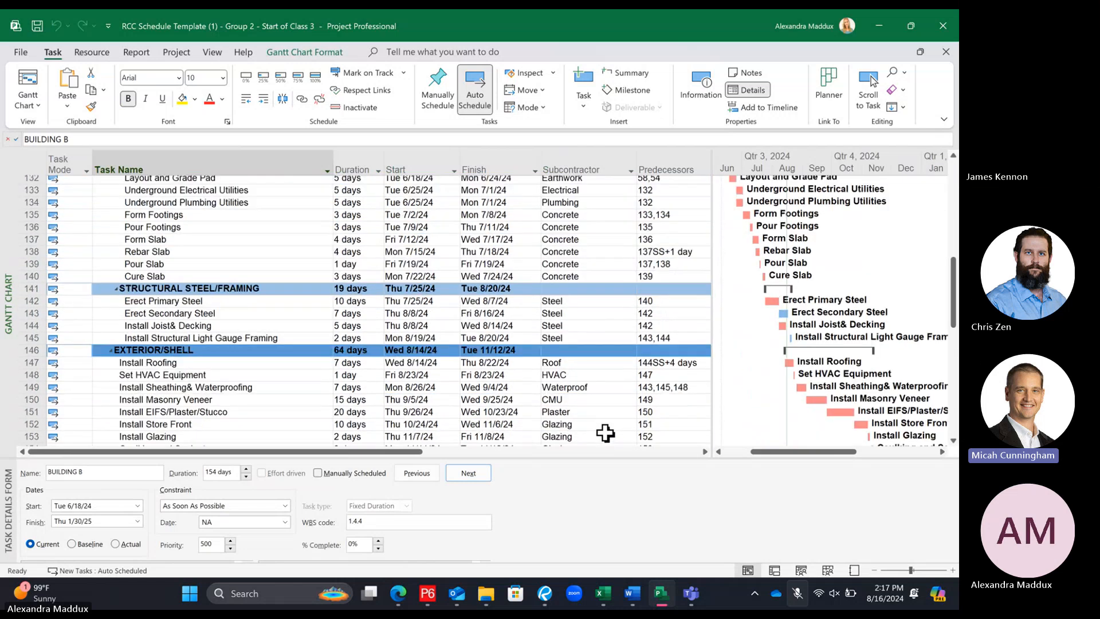
scroll(441, 309, down, 6)
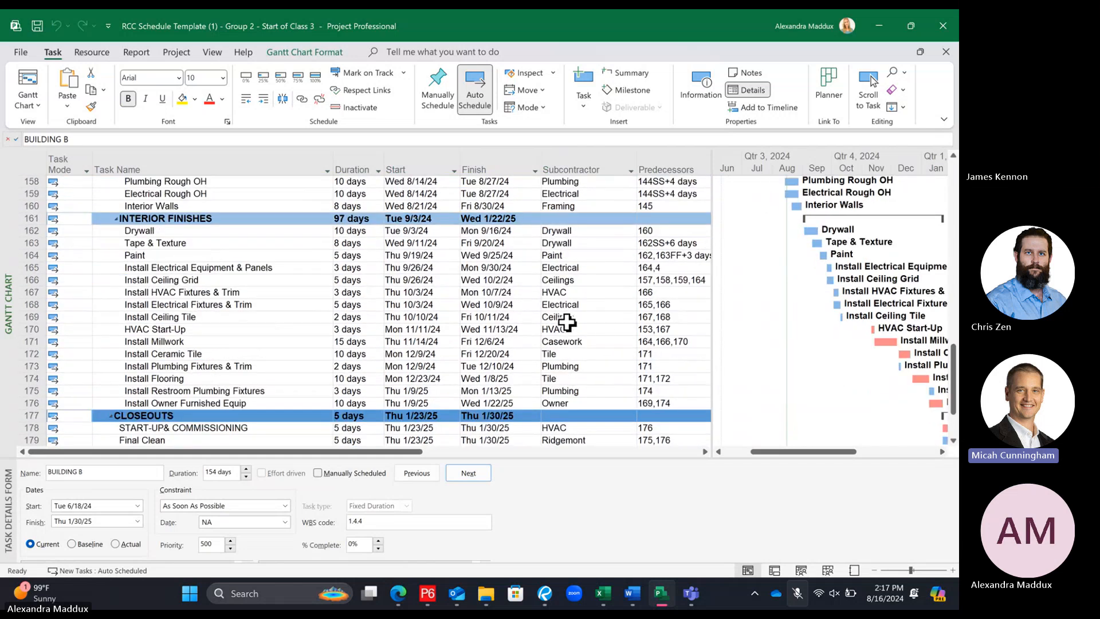
click(565, 318)
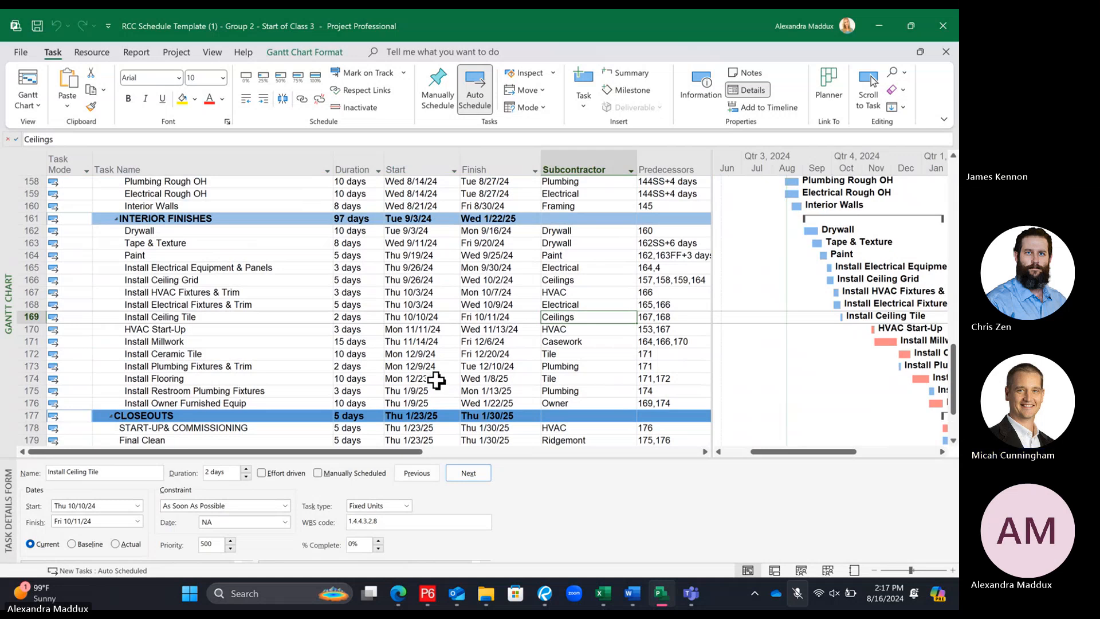
scroll(435, 377, down, 5)
scroll(435, 377, up, 4)
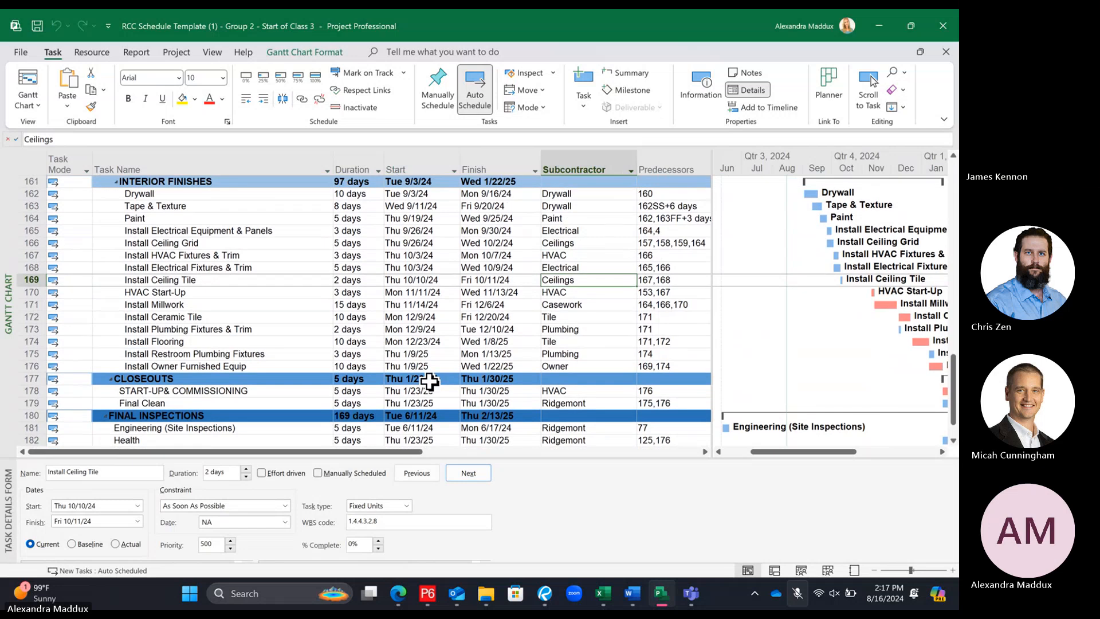
scroll(429, 381, up, 3)
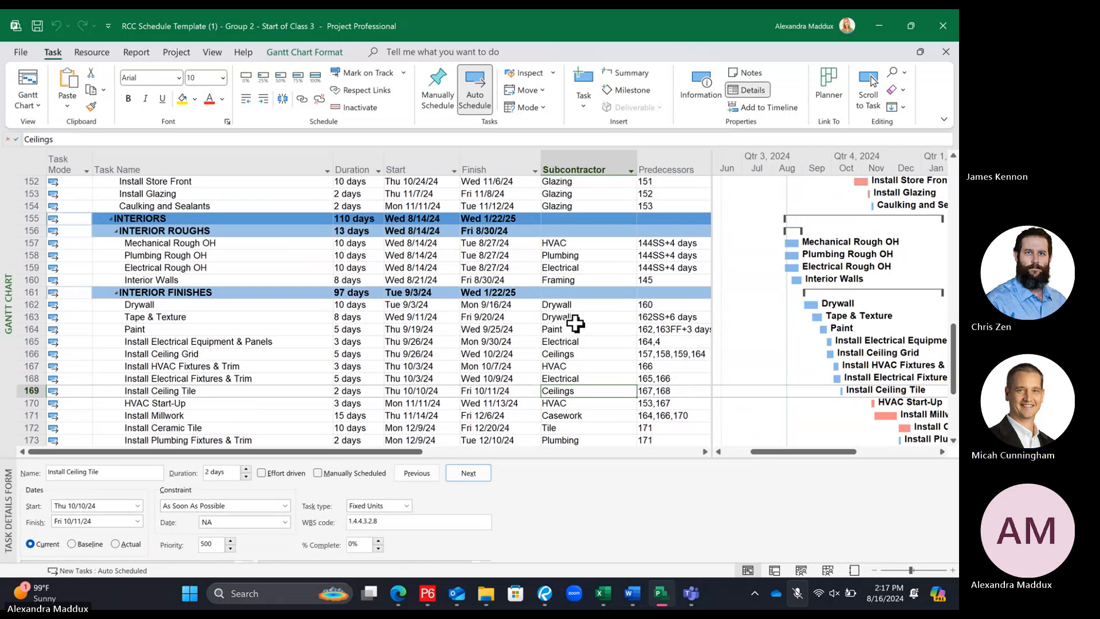
Widen the task table further and examine the predecessors and successors of BUILDING B's structure tasks, comparing the BUILDING A and BUILDING B summary rows
scroll(570, 315, up, 1)
scroll(634, 251, up, 1)
drag(713, 247, 893, 265)
scroll(772, 321, up, 7)
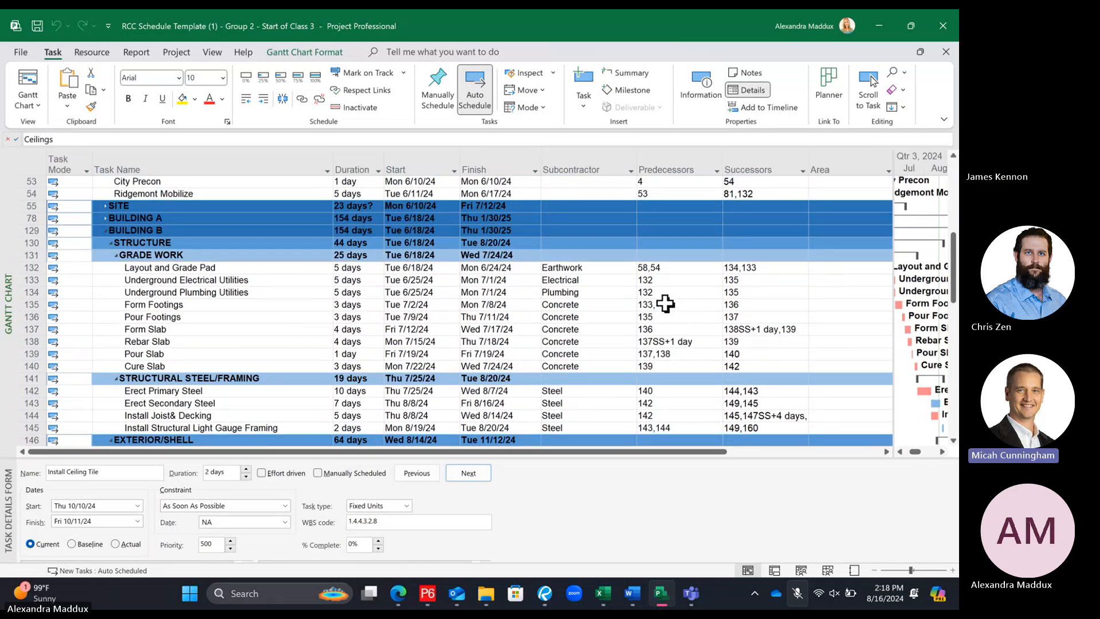
click(200, 231)
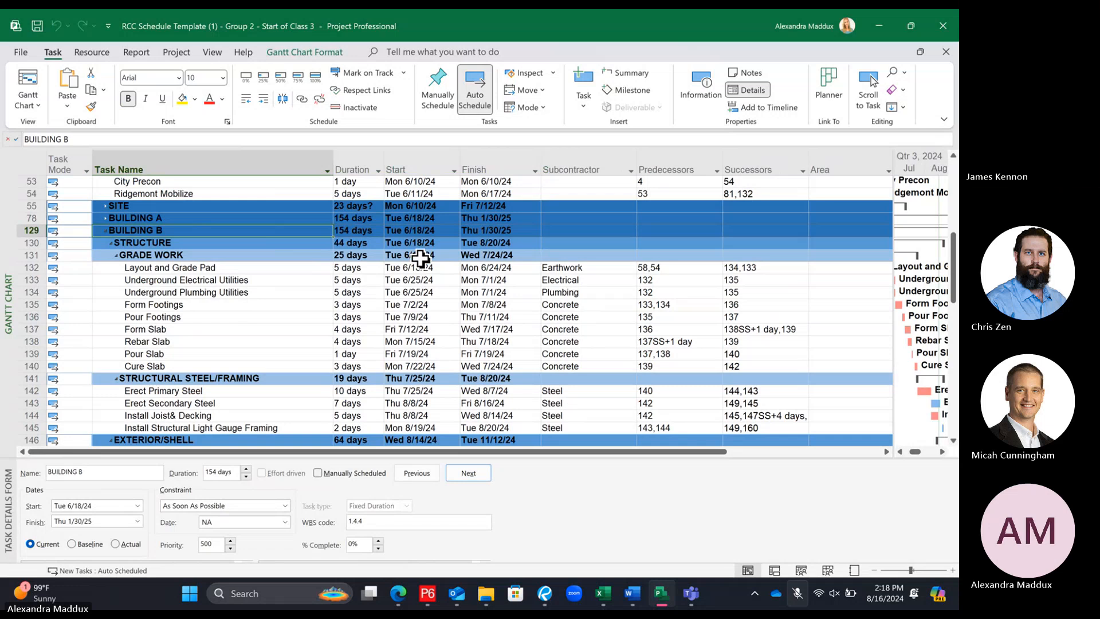
click(291, 308)
click(252, 232)
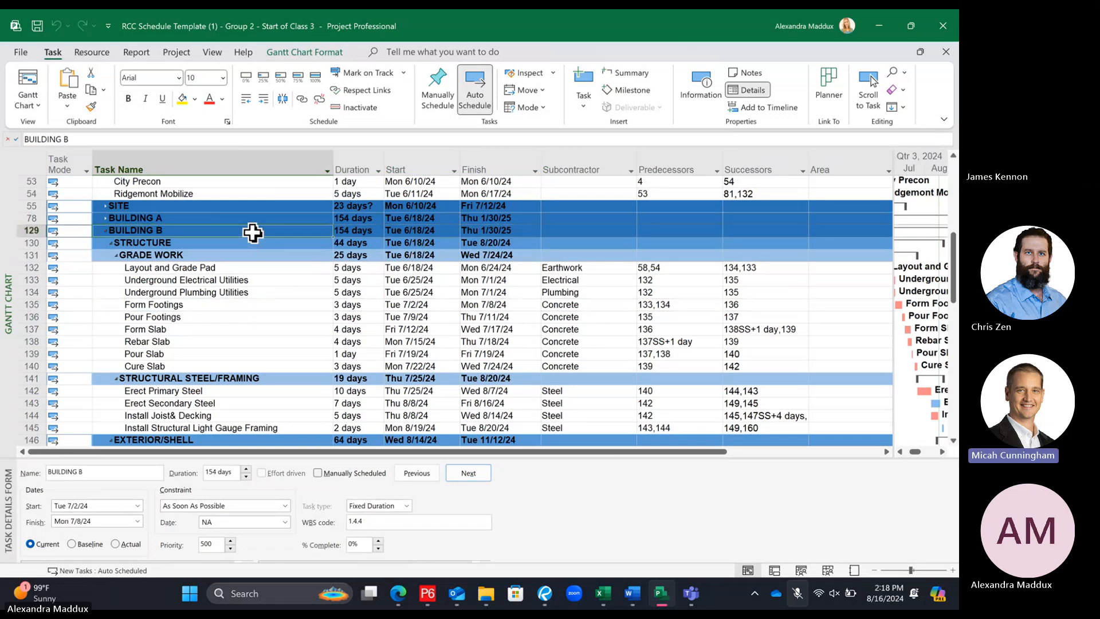
click(183, 219)
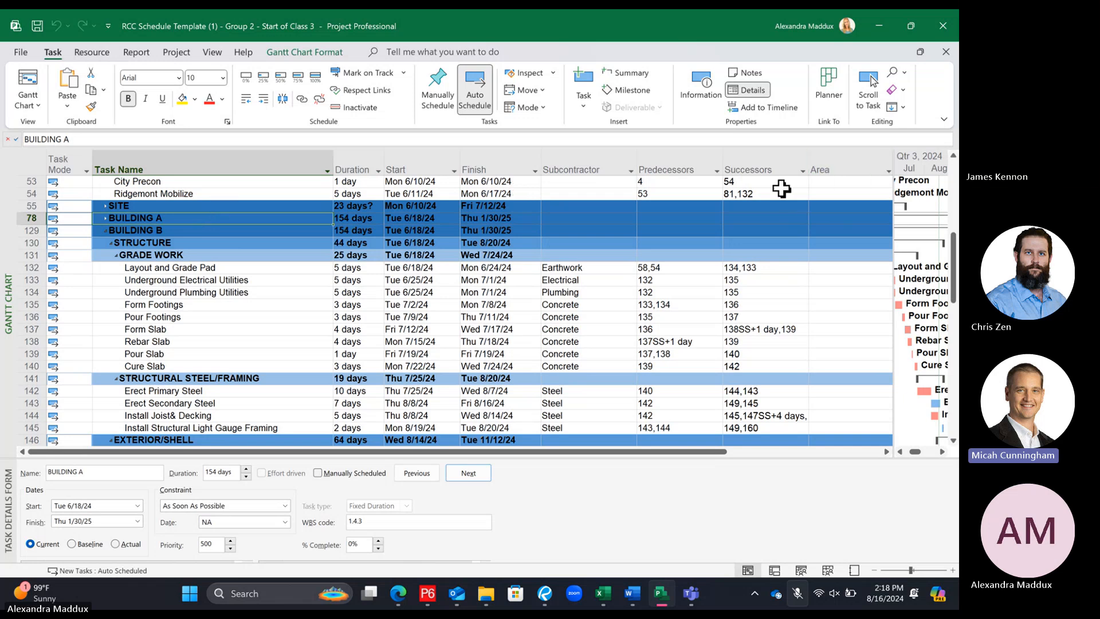
Move the Area column in the task table so it sits between Finish and Subcontractor
drag(652, 452, 819, 452)
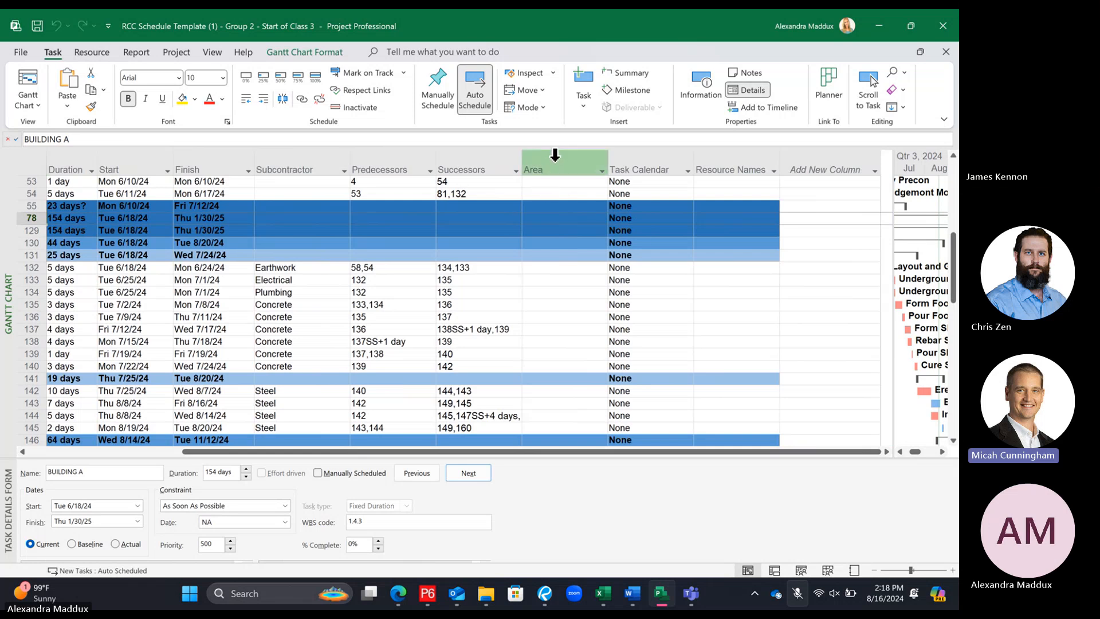
click(555, 155)
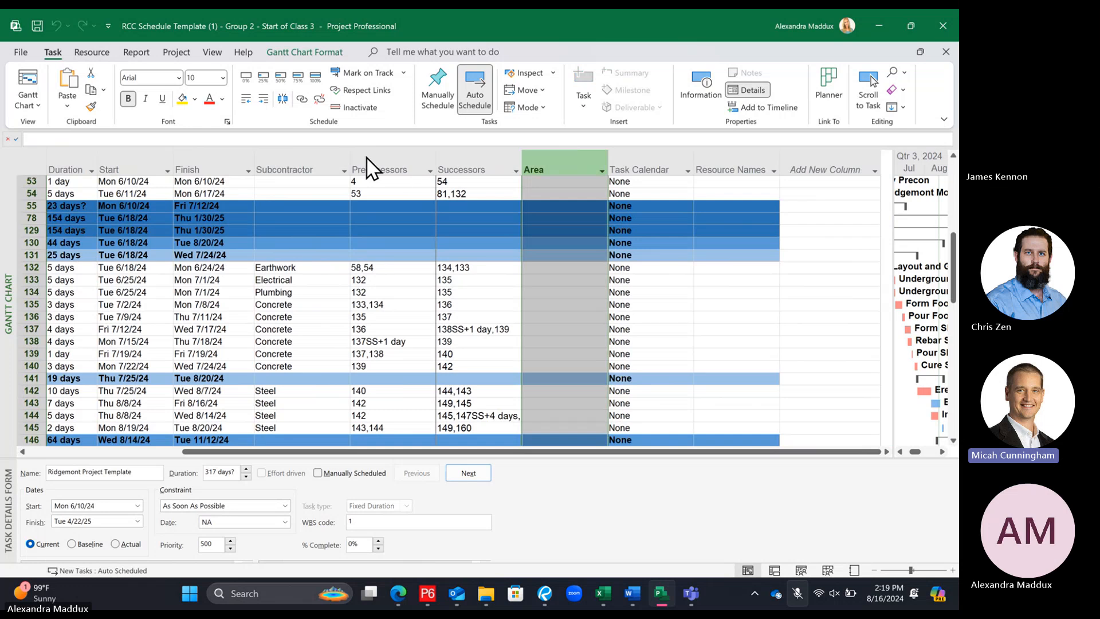
drag(366, 158, 550, 171)
drag(562, 159, 249, 151)
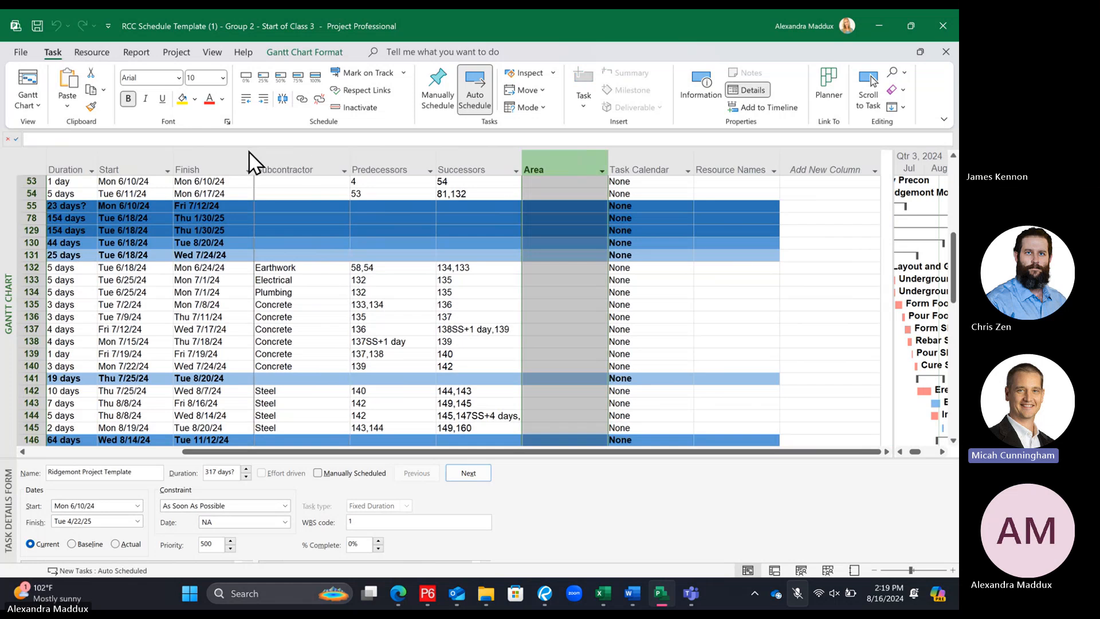
drag(249, 152, 245, 151)
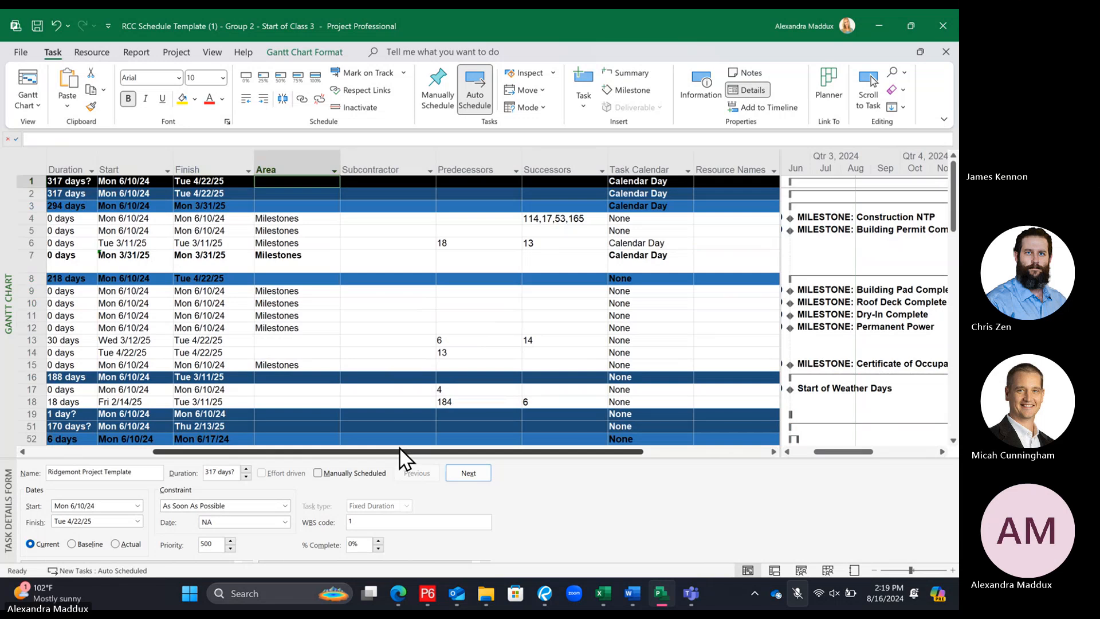
Narrow the task table to end just past the Area column and enlarge the task details form to show its predecessor and successor lists
drag(403, 458, 255, 451)
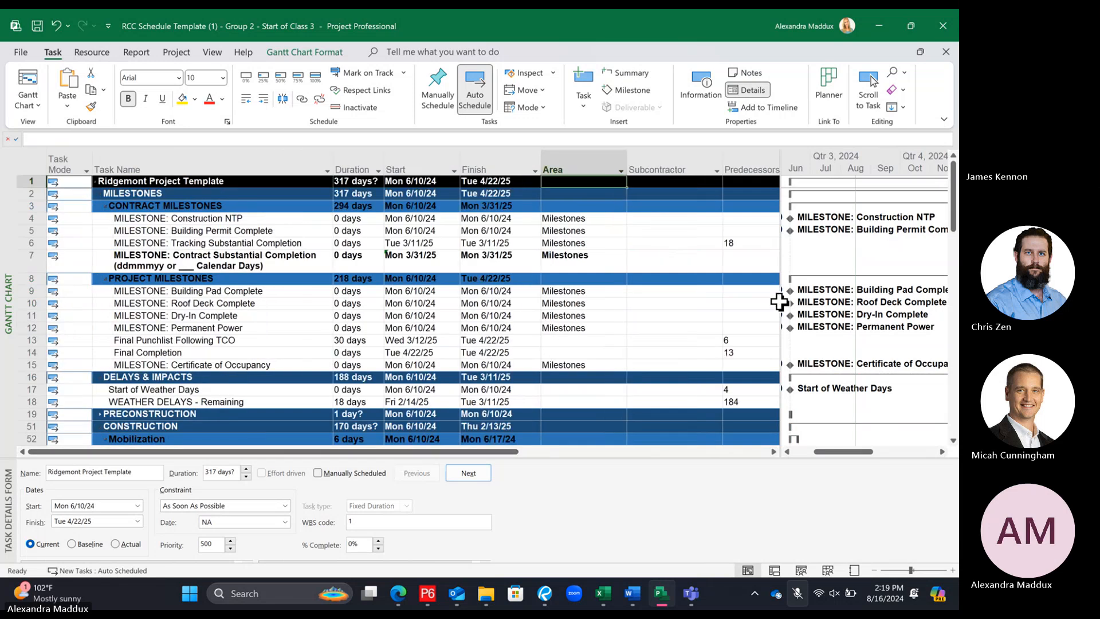
drag(779, 302, 648, 302)
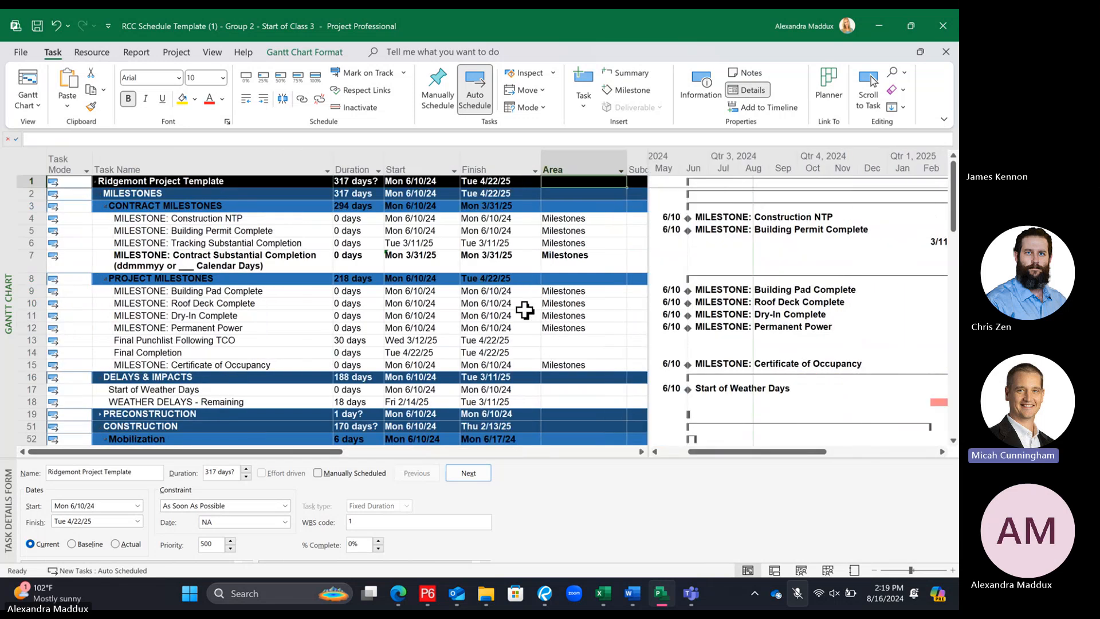
click(583, 255)
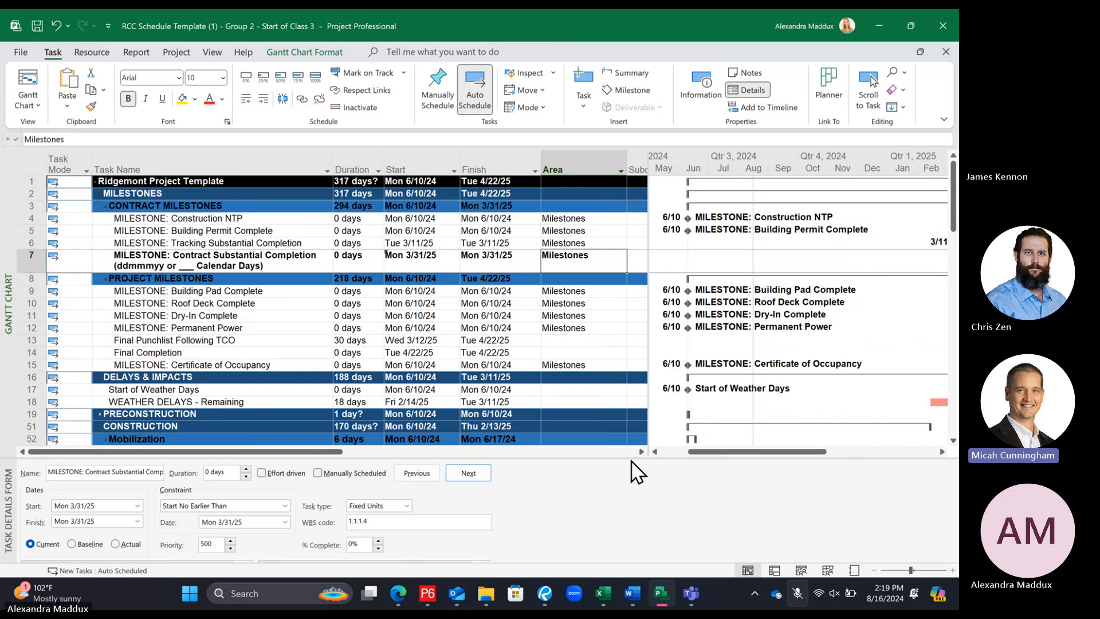
drag(648, 461, 633, 394)
Expand the BUILDING A summary task and set the Area of its Layout and Grade Pad task to A
scroll(558, 329, down, 7)
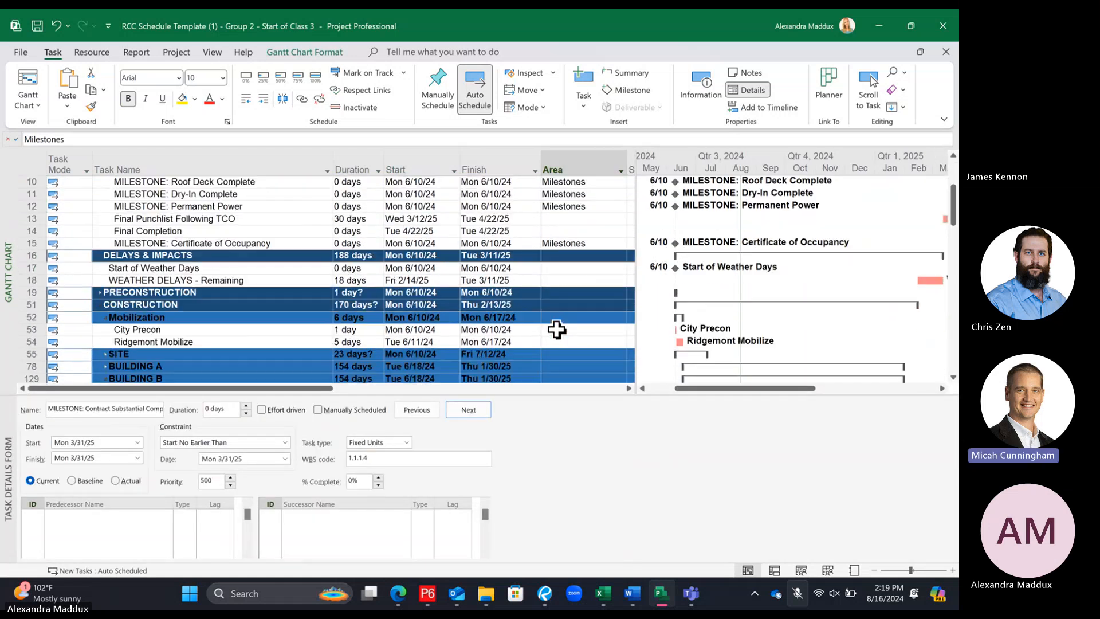
click(106, 217)
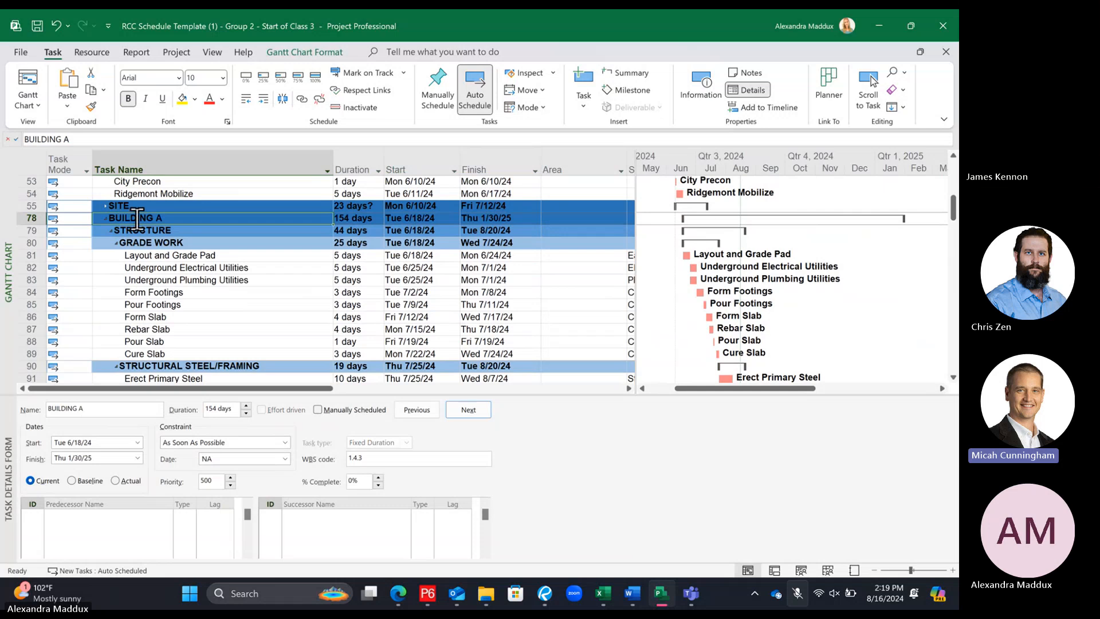
click(246, 280)
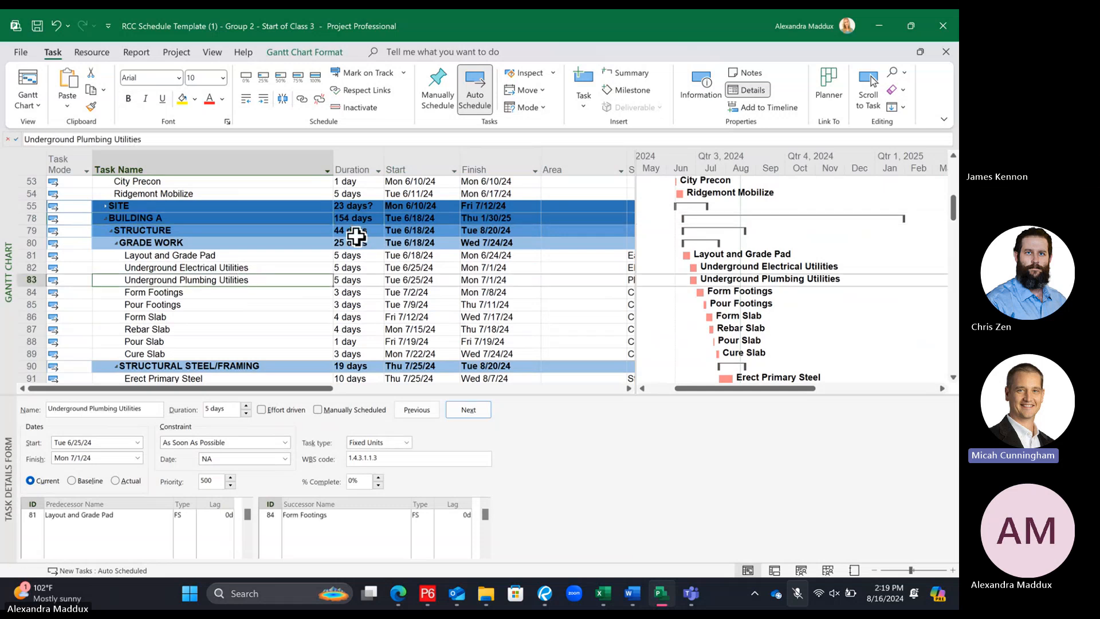
click(574, 258)
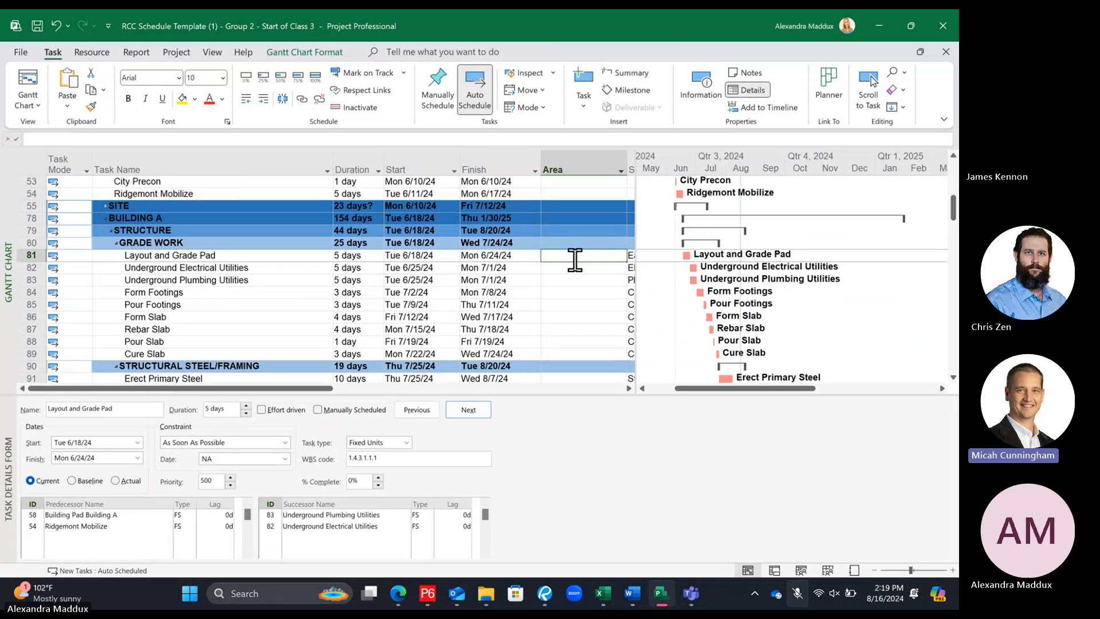
key(Return)
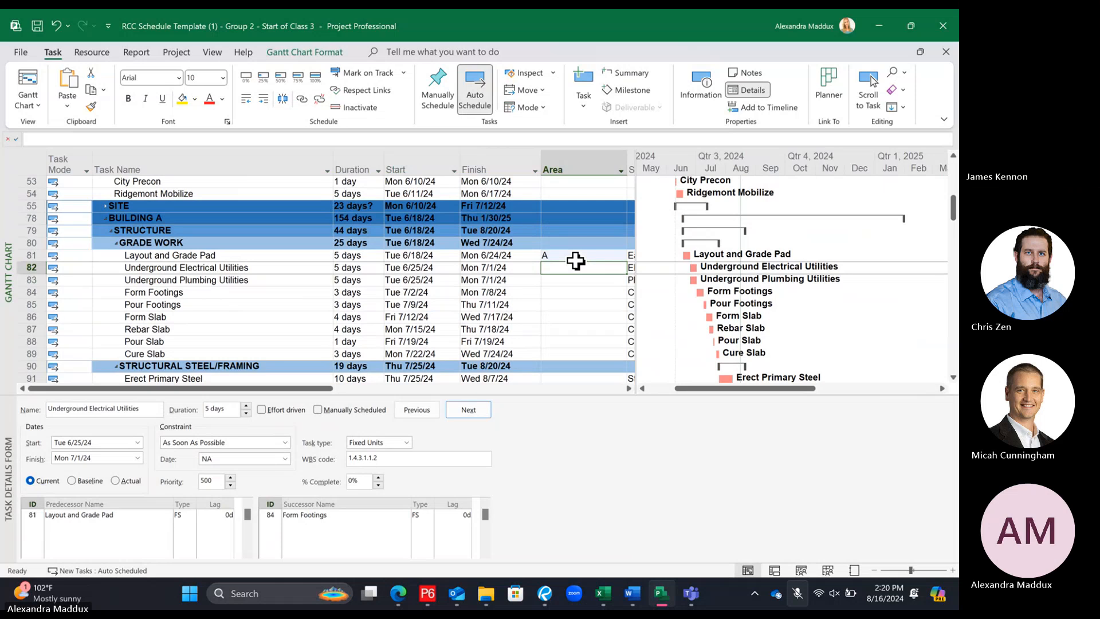
Set the Area of the BUILDING A summary task to A
click(571, 292)
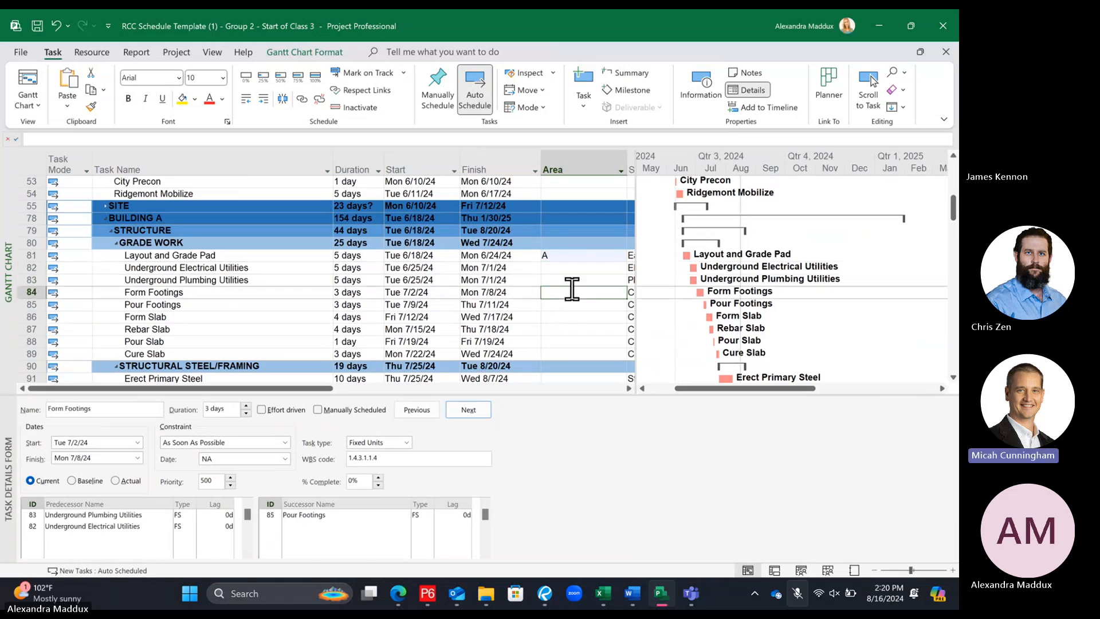
click(567, 255)
click(574, 217)
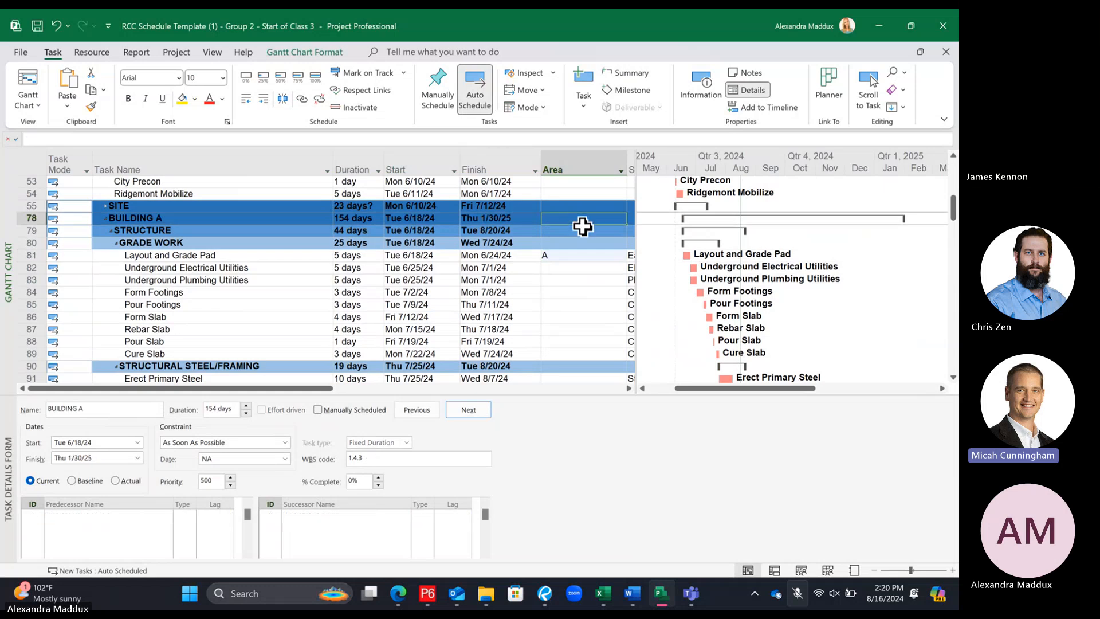
text(A)
key(Return)
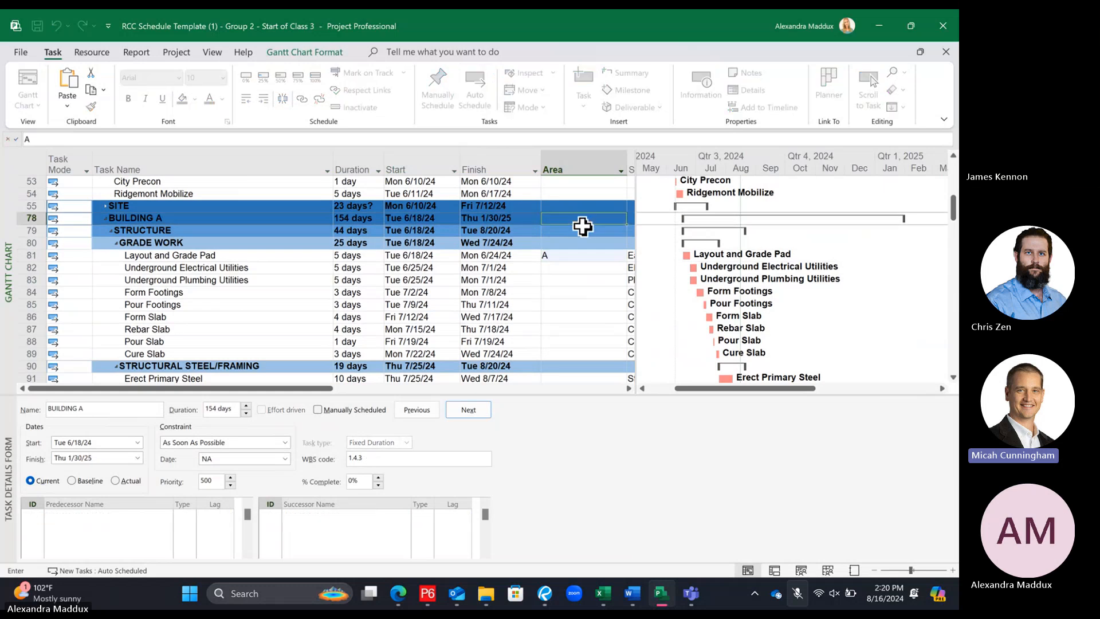
Fill the Area value A down from the BUILDING A summary row through its last task, Final Clean in row 128
click(568, 220)
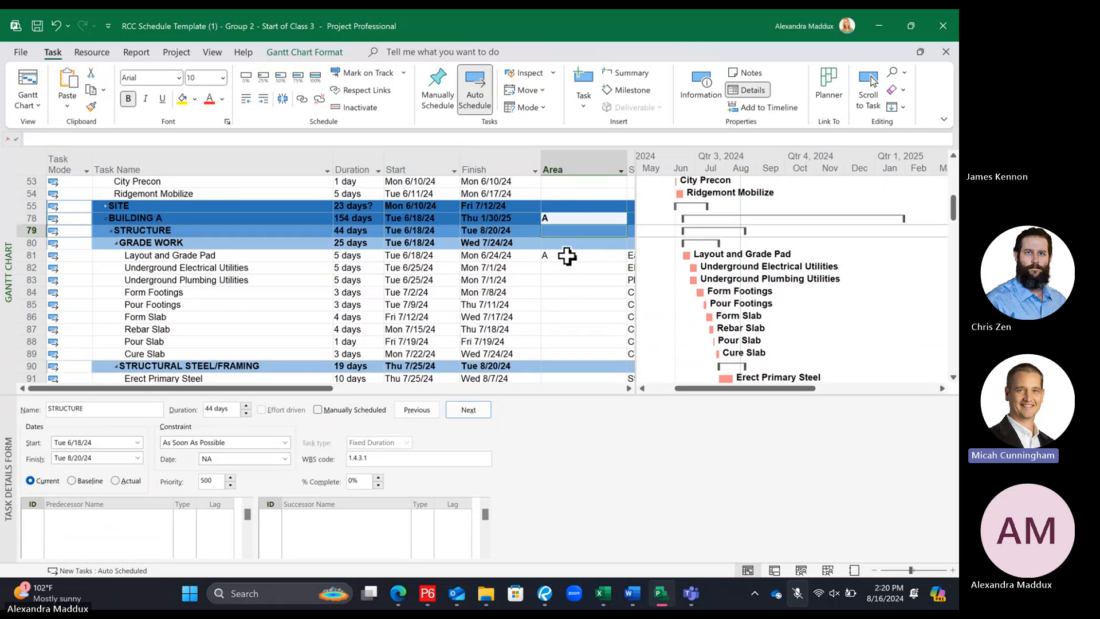
click(564, 255)
click(565, 220)
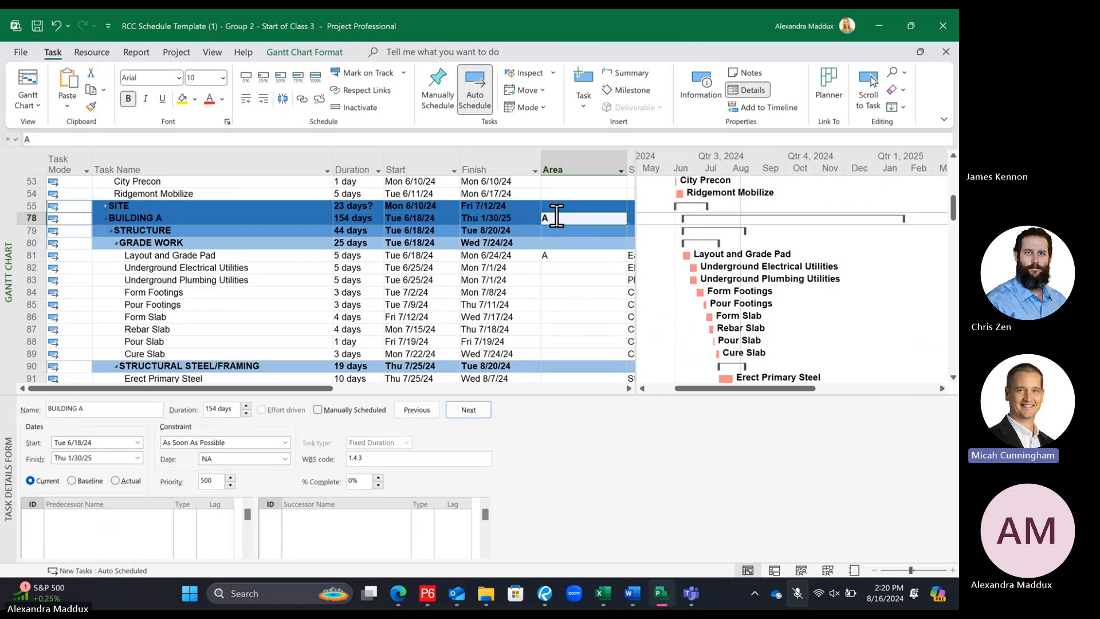
scroll(564, 232, down, 8)
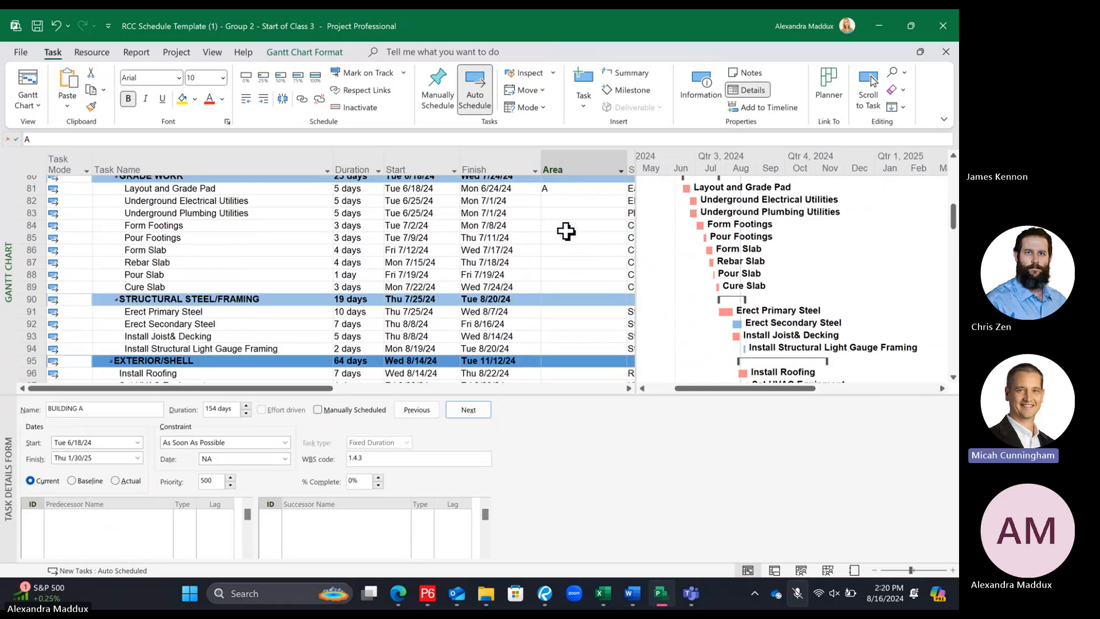
scroll(566, 231, down, 8)
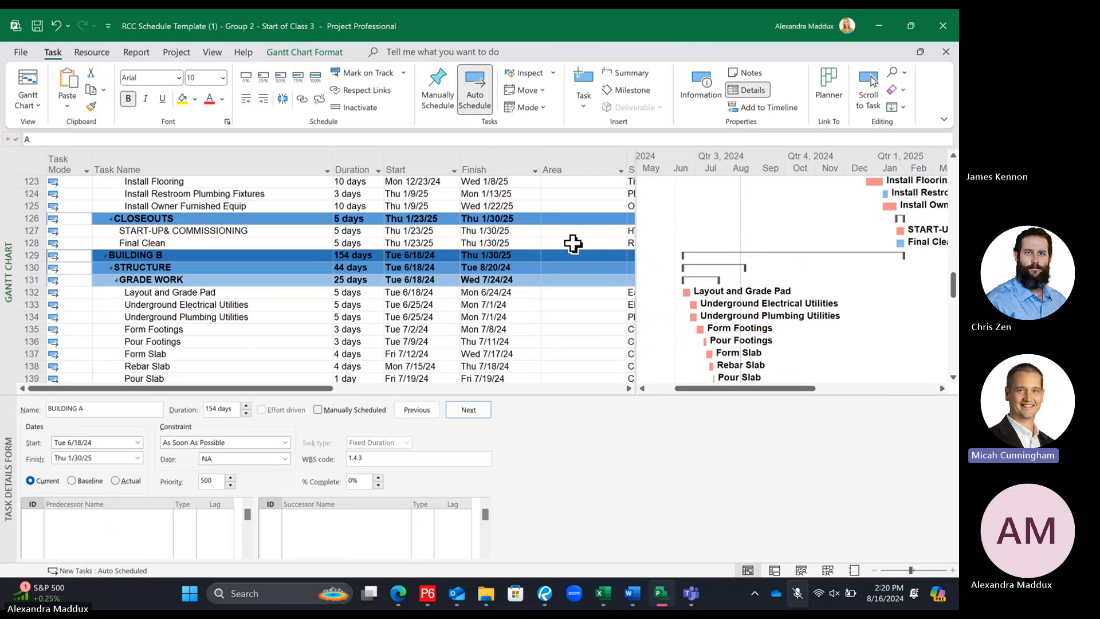
shift+click(572, 243)
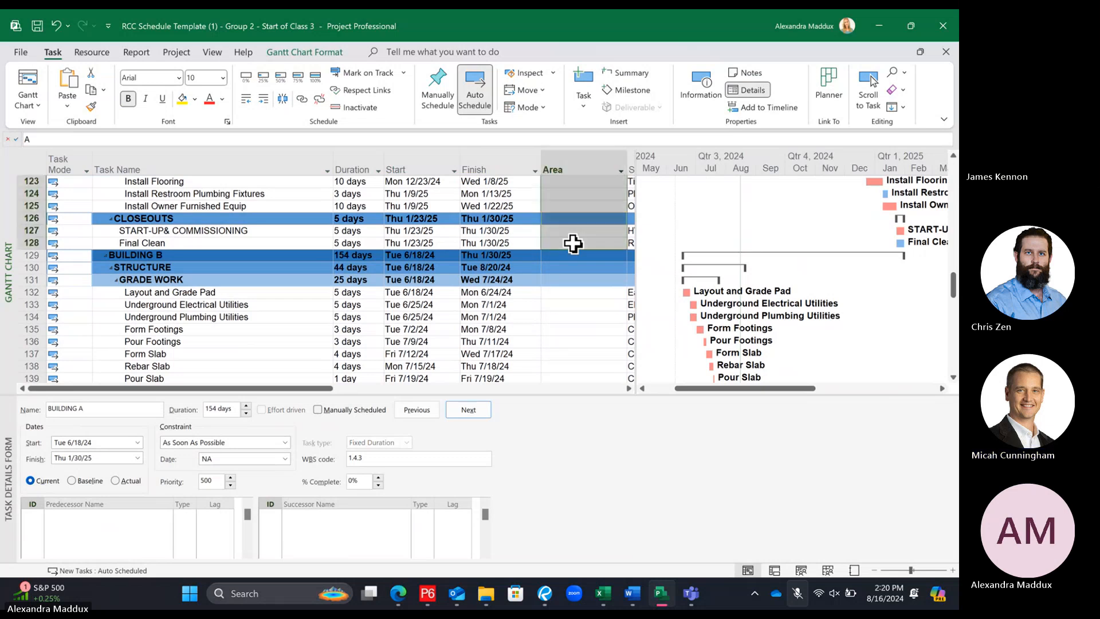
scroll(573, 244, up, 2)
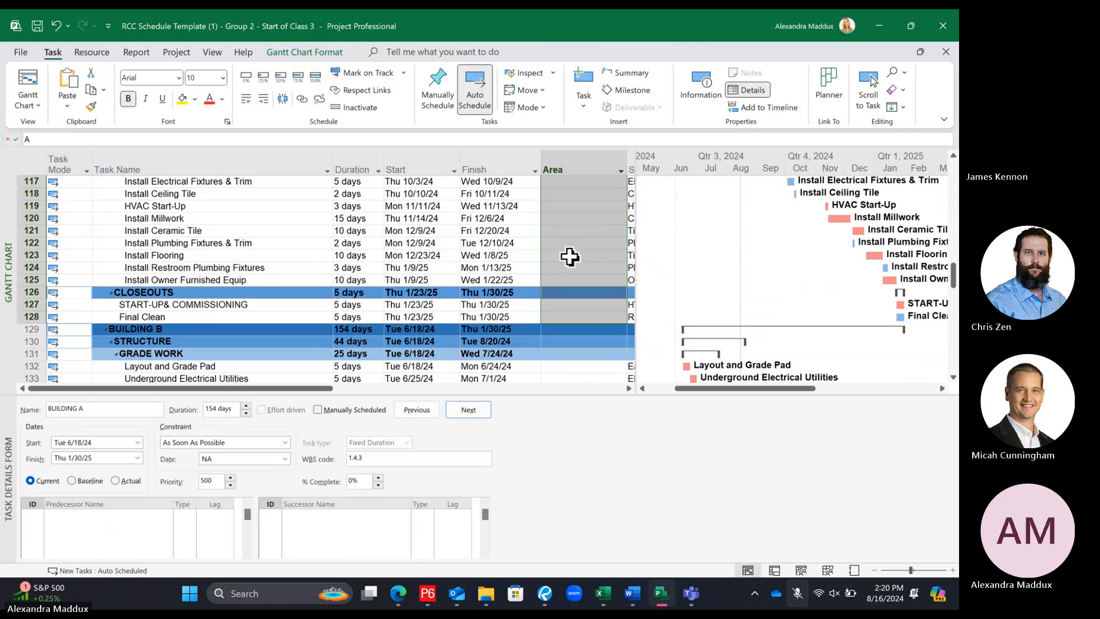
right_click(567, 317)
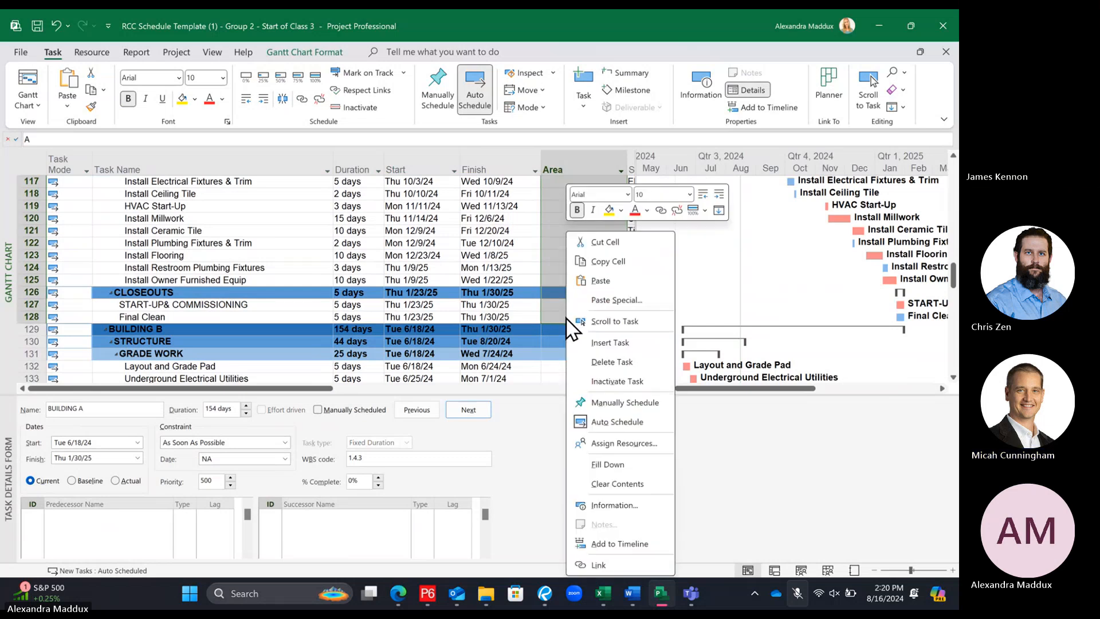
click(622, 465)
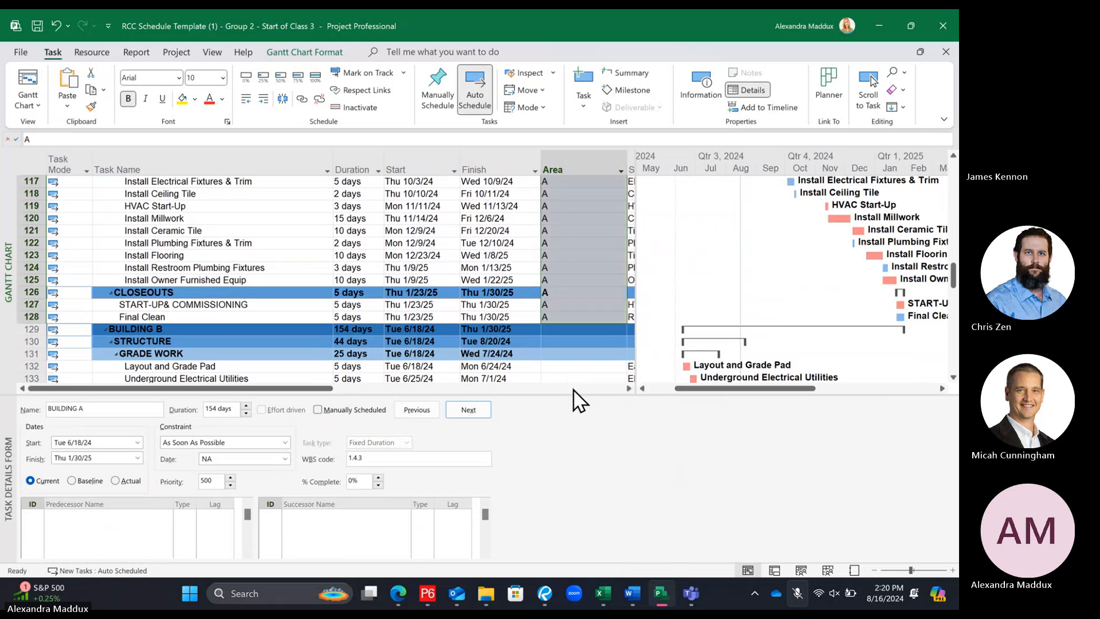
Undo the last fill-down of Area values on the BUILDING A tasks
scroll(559, 358, up, 3)
scroll(561, 358, up, 10)
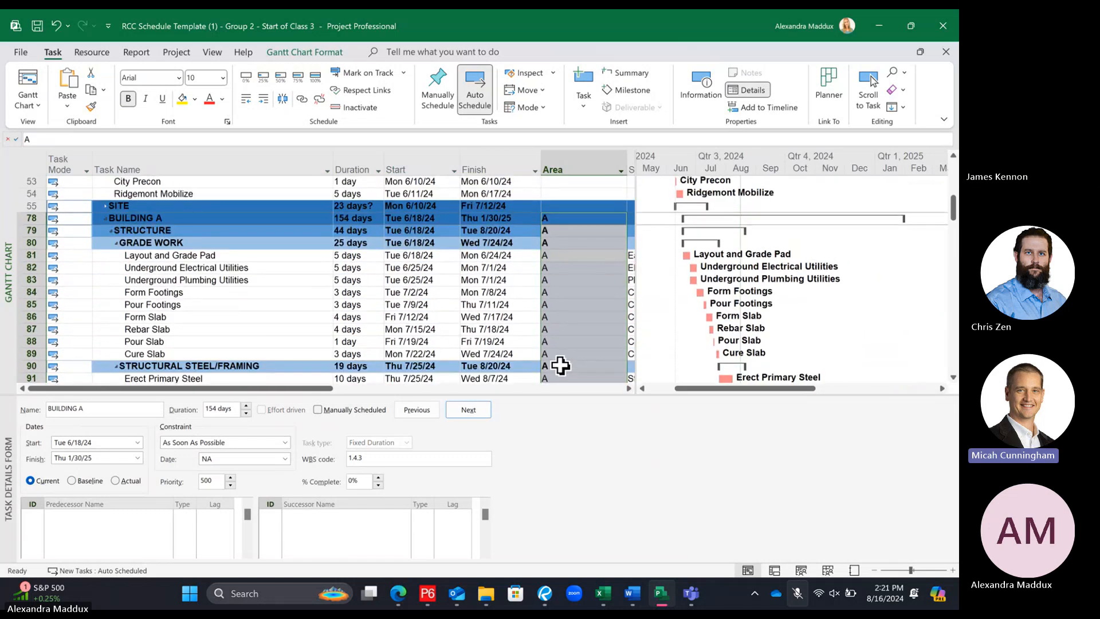
scroll(560, 364, up, 2)
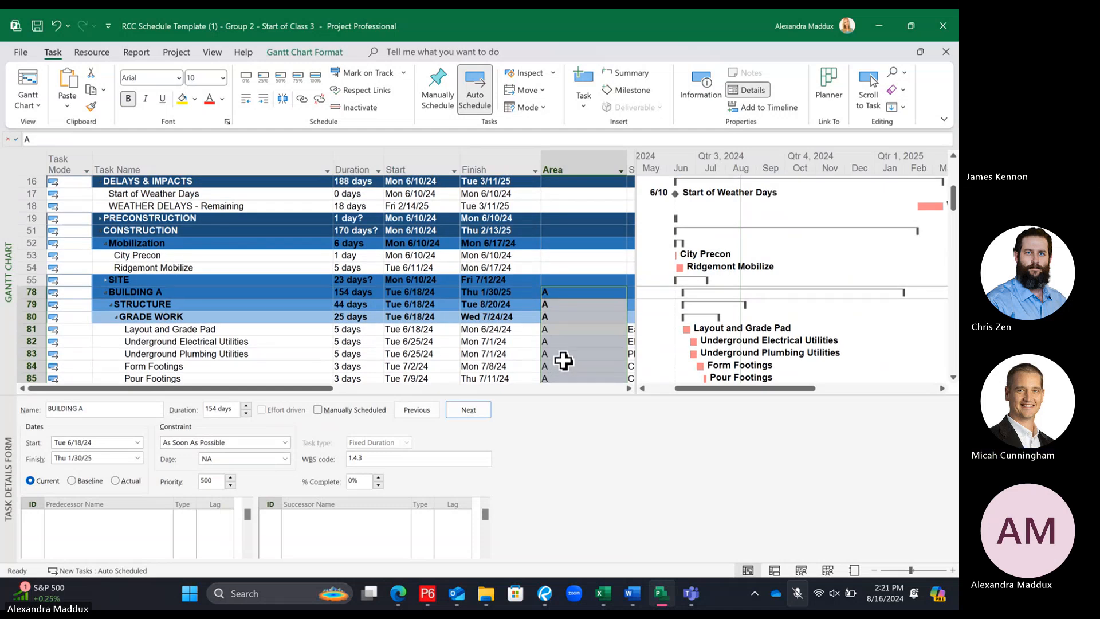
key(Delete)
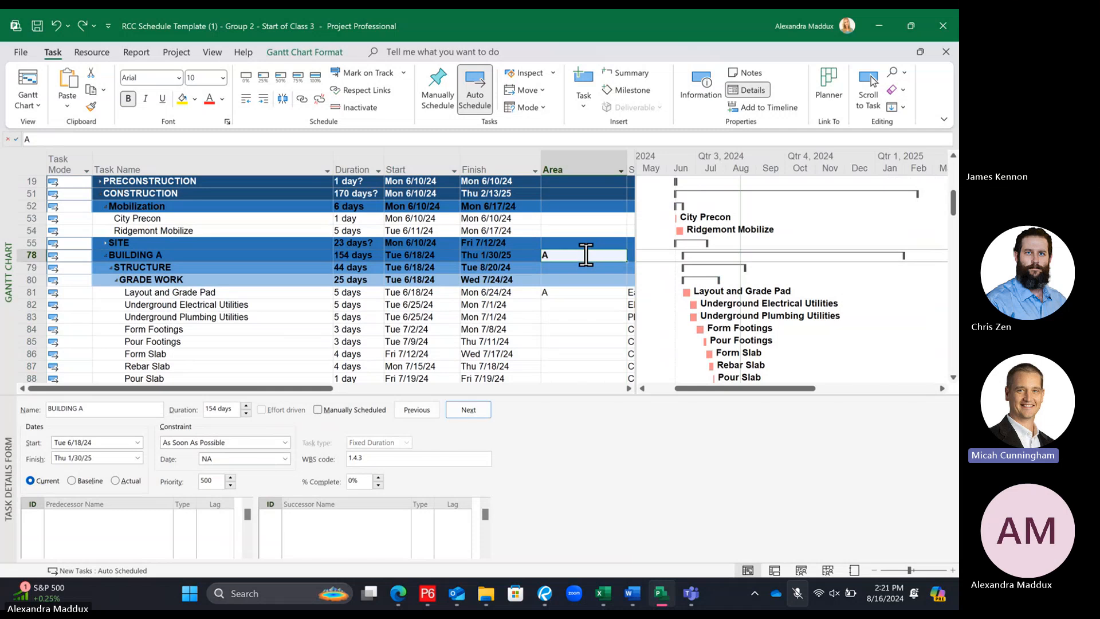
scroll(564, 272, down, 20)
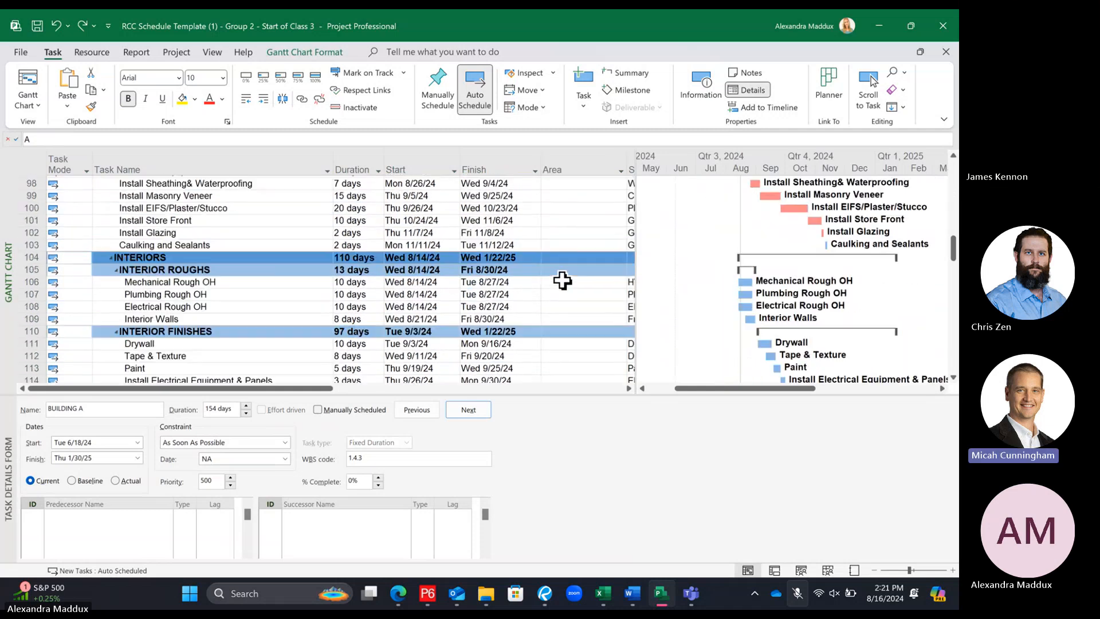
scroll(563, 278, up, 6)
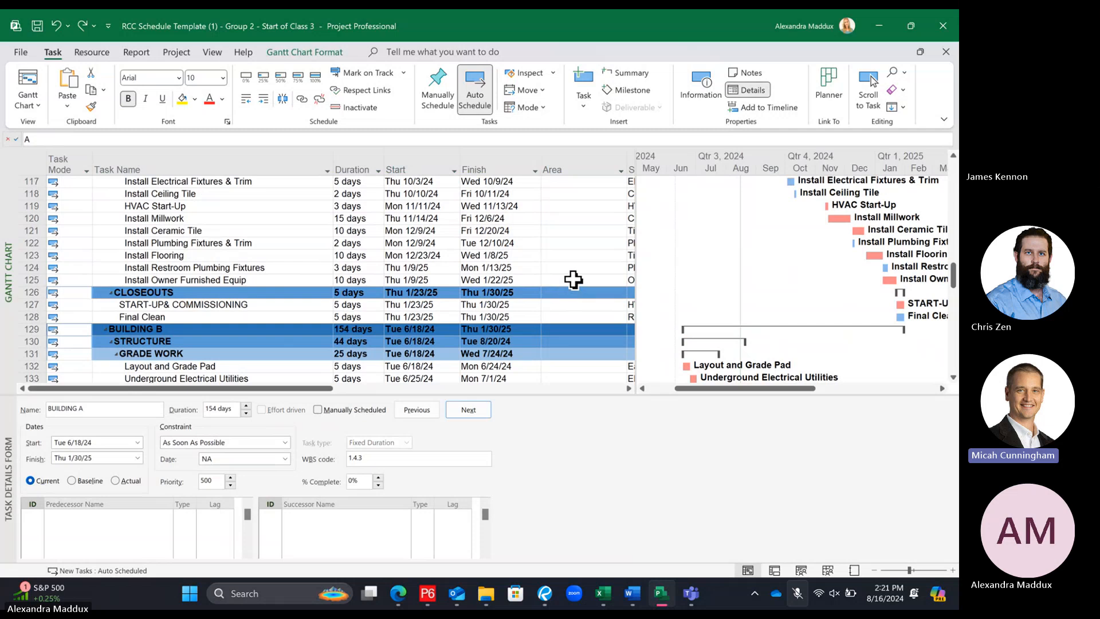
Fill the Area value A down again from the BUILDING A summary row through Final Clean in row 128
scroll(573, 279, up, 18)
click(567, 312)
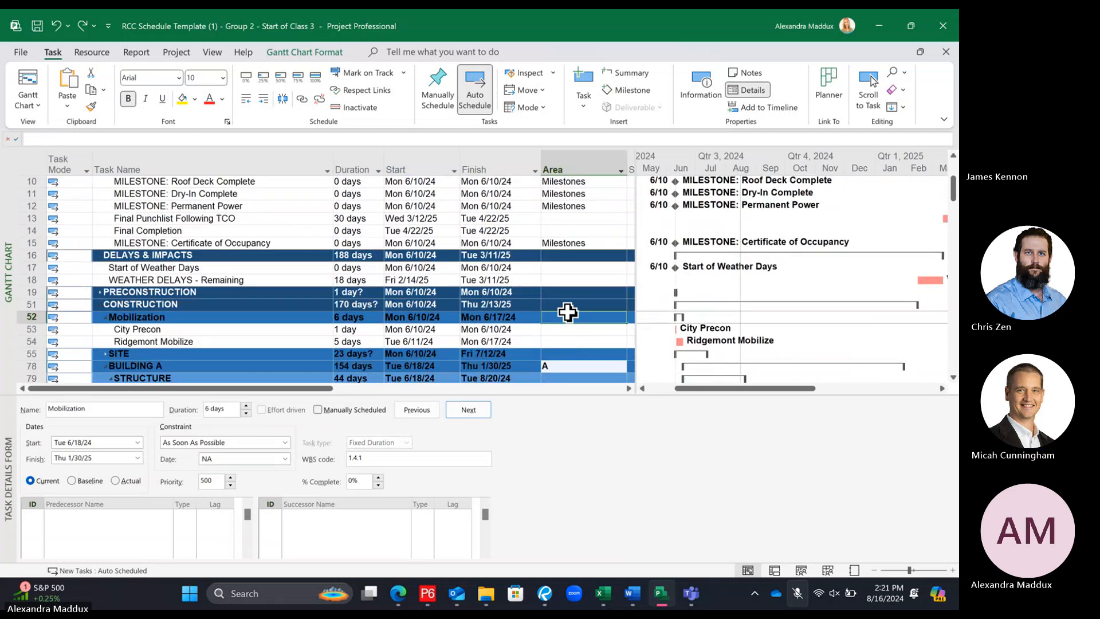
scroll(573, 320, down, 3)
click(589, 316)
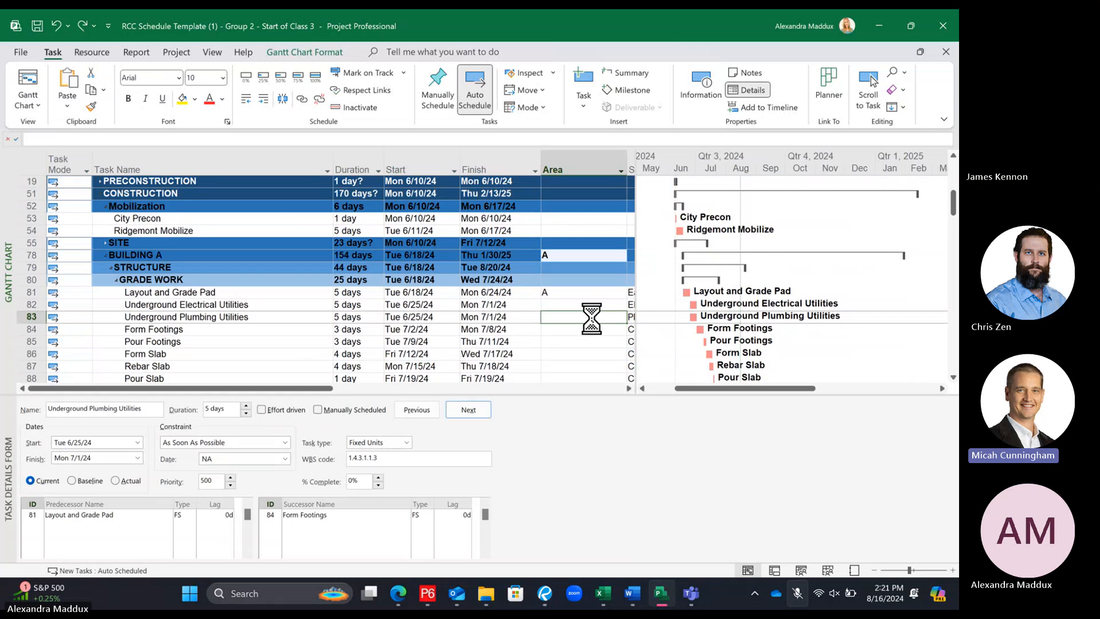
click(576, 267)
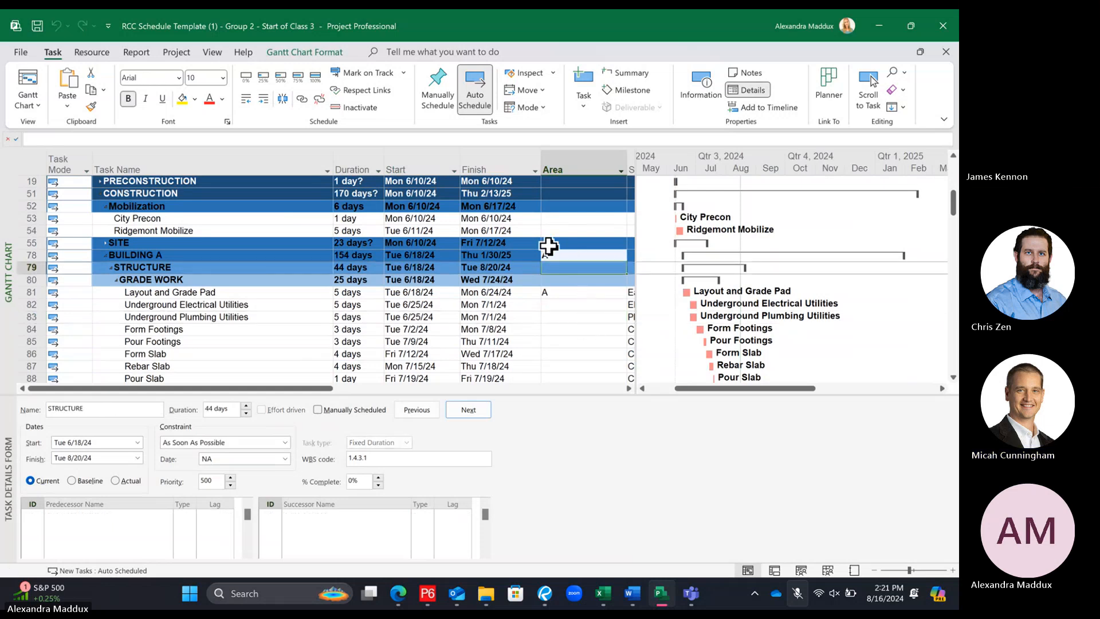
click(586, 305)
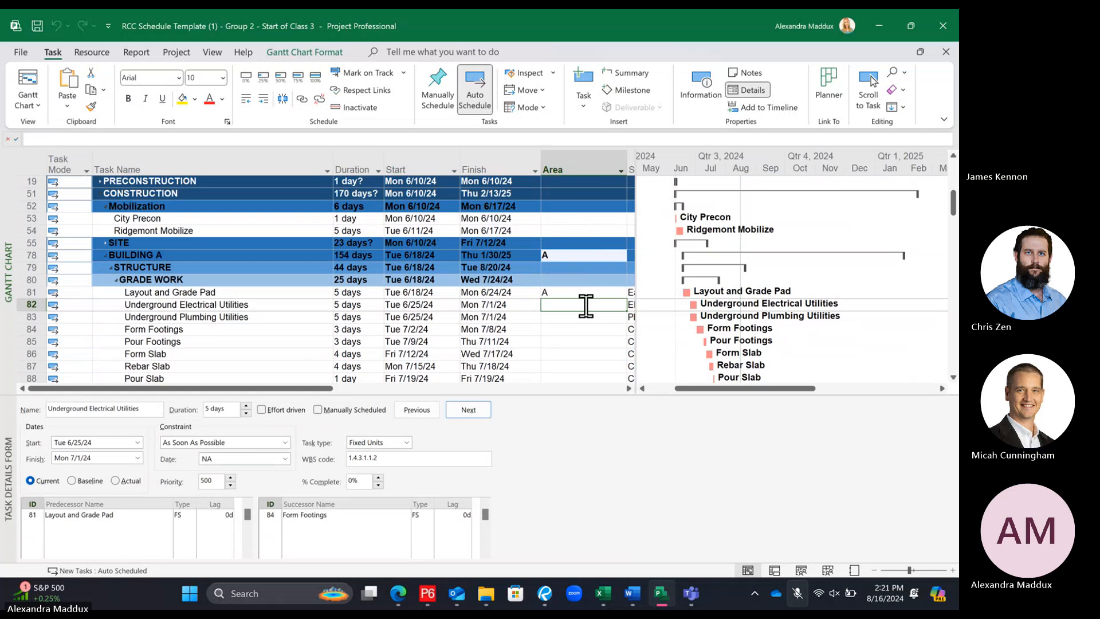
click(583, 256)
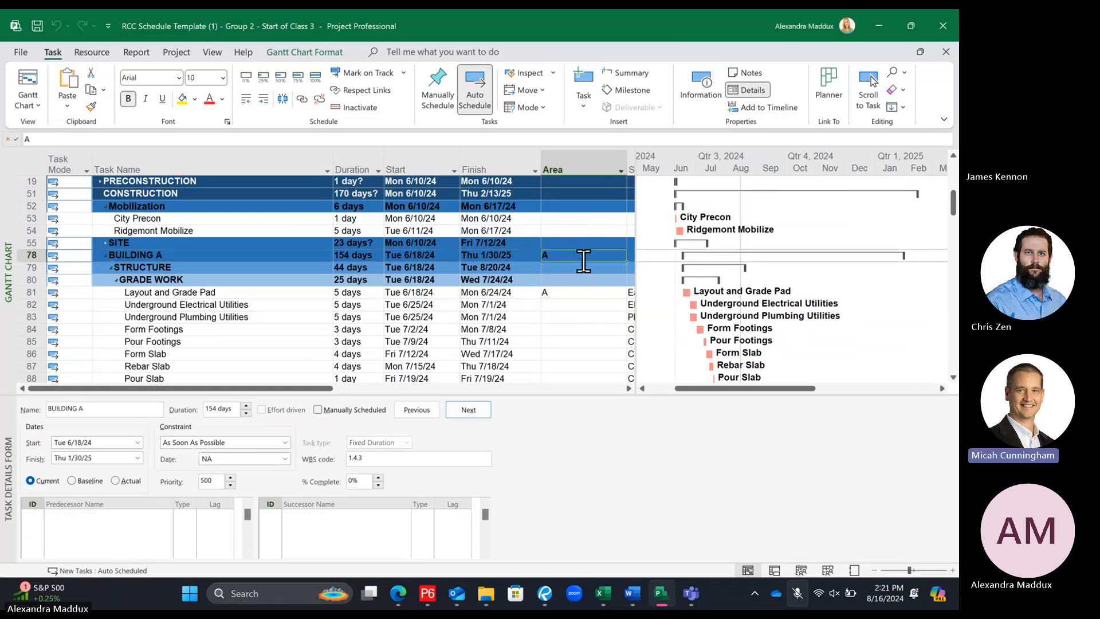
scroll(592, 279, down, 11)
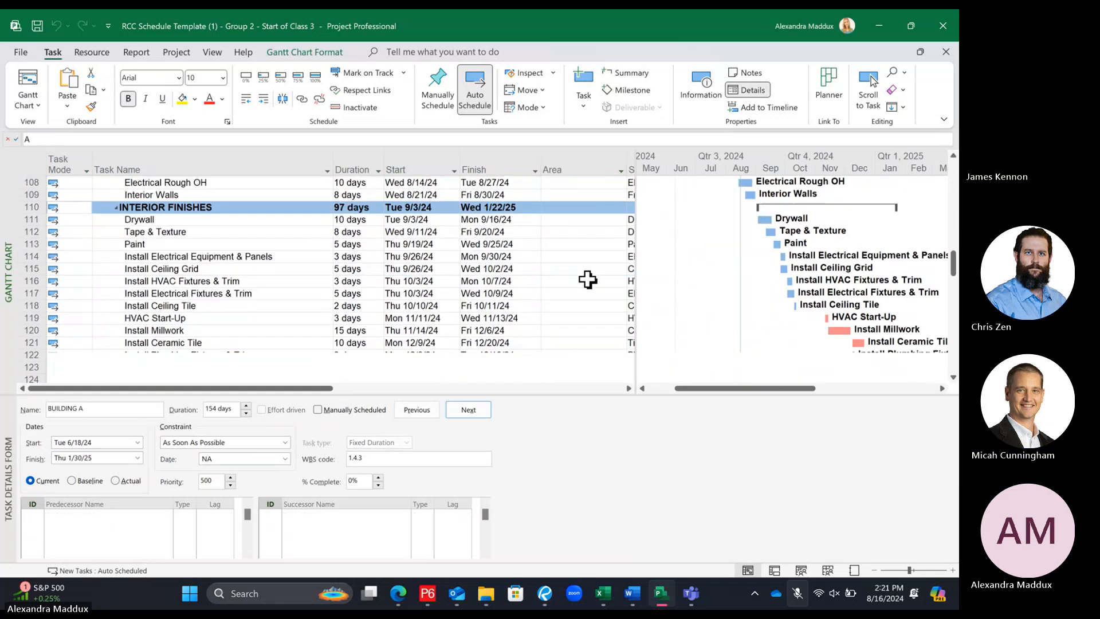
shift+click(588, 354)
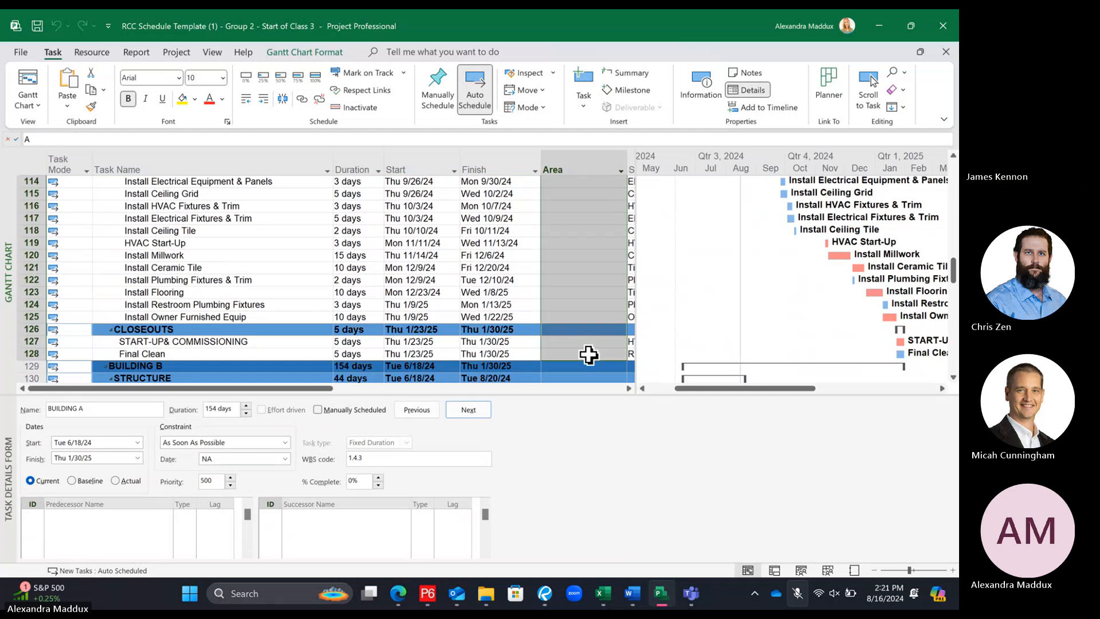
right_click(588, 354)
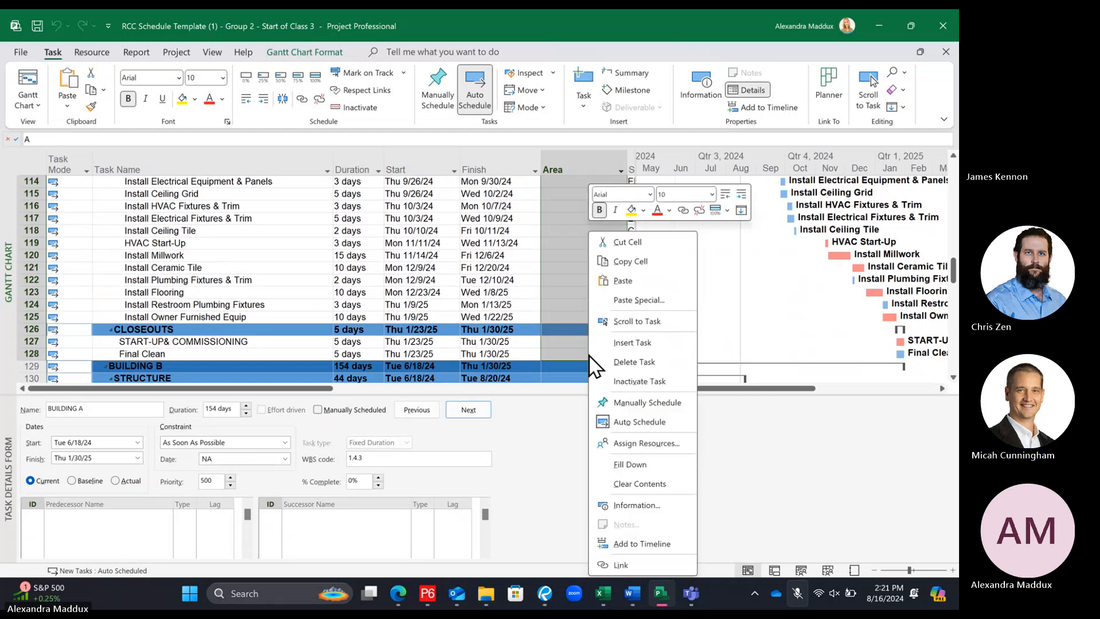
click(635, 470)
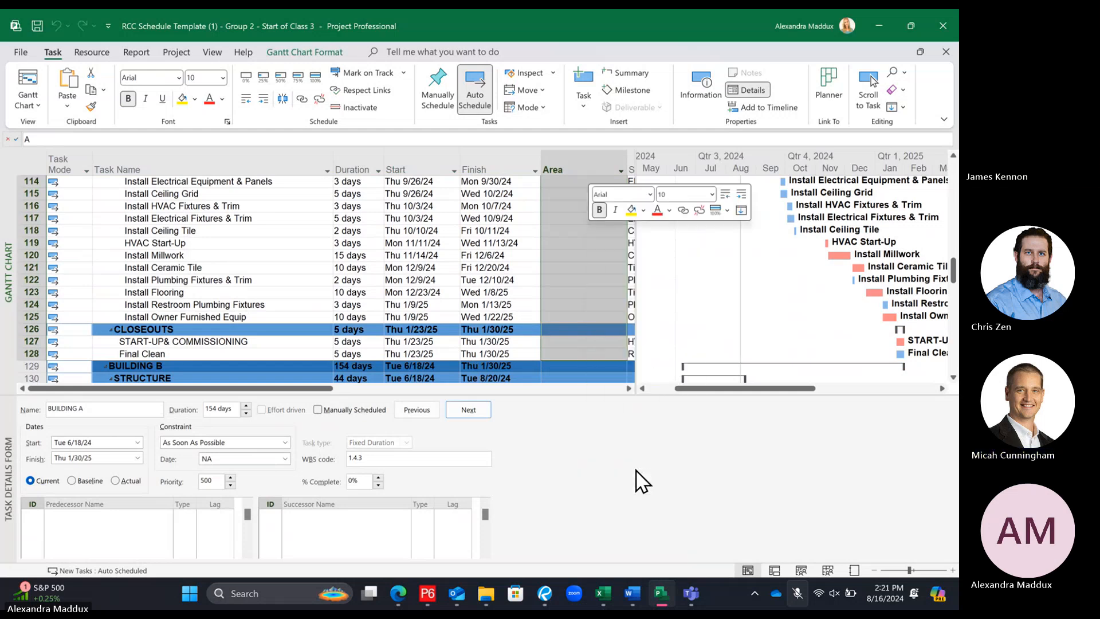
Review the Area column across all BUILDING A tasks, from the summary row down to Final Clean
click(454, 318)
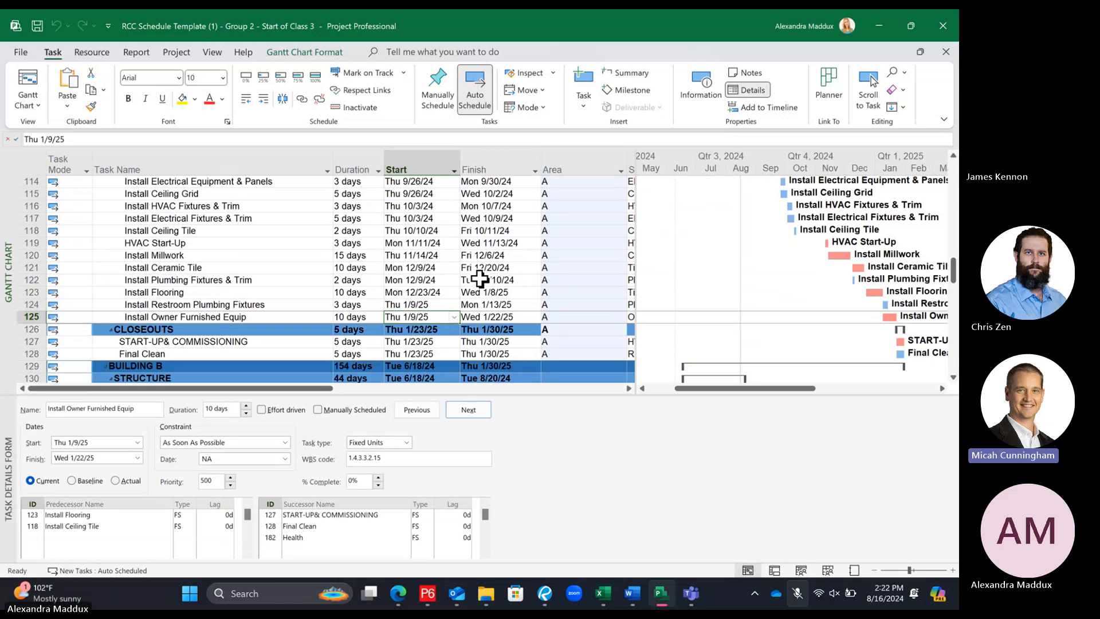
scroll(526, 310, up, 1)
scroll(525, 310, up, 3)
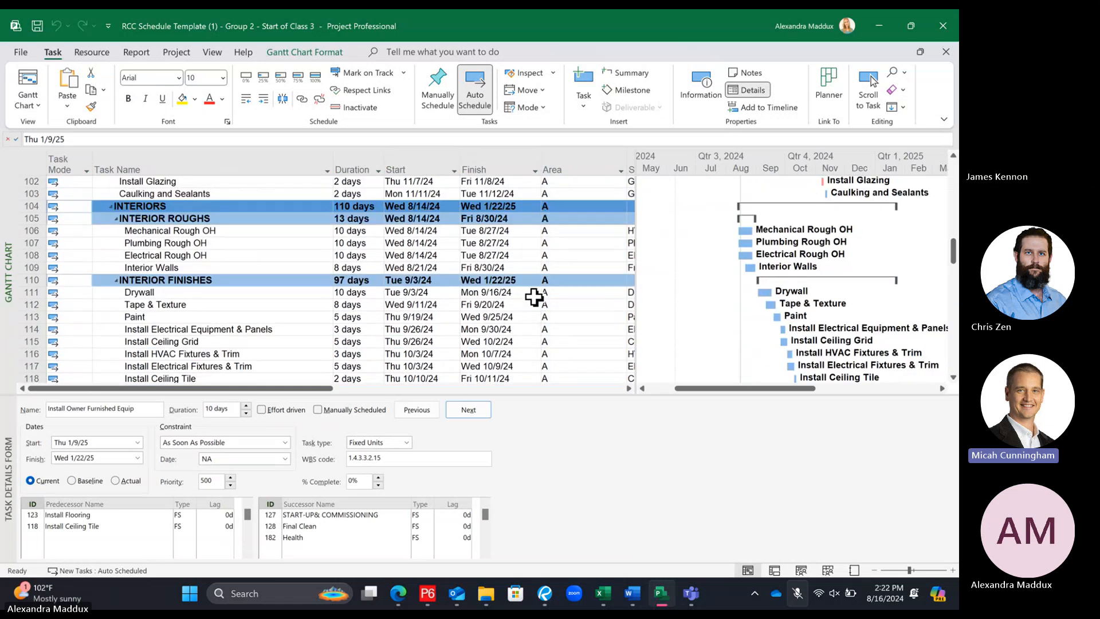
scroll(534, 292, up, 4)
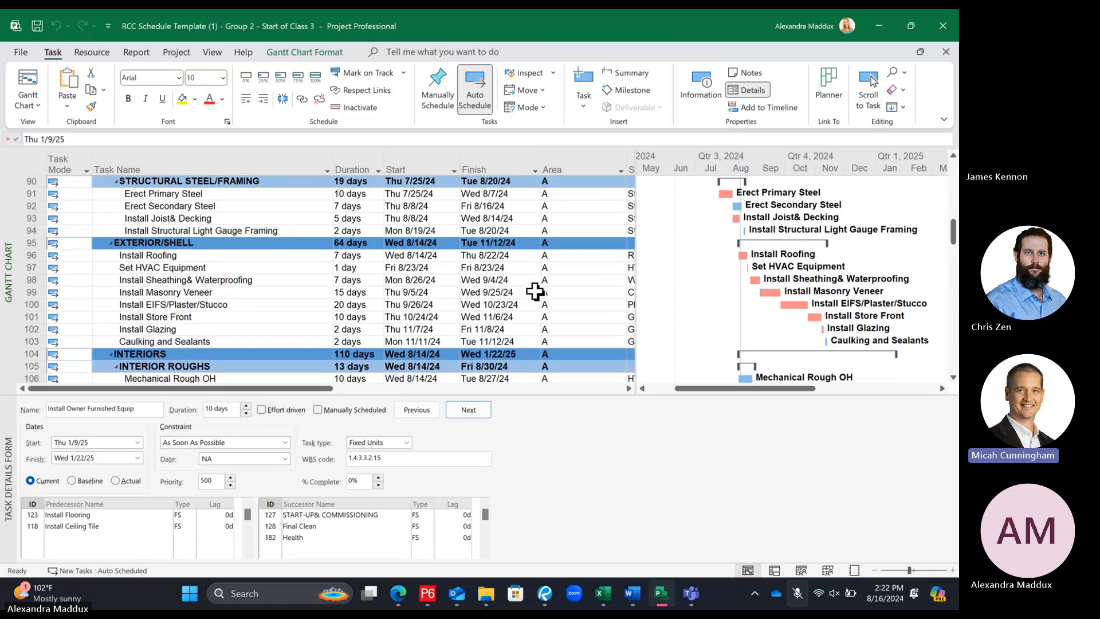
scroll(532, 293, up, 4)
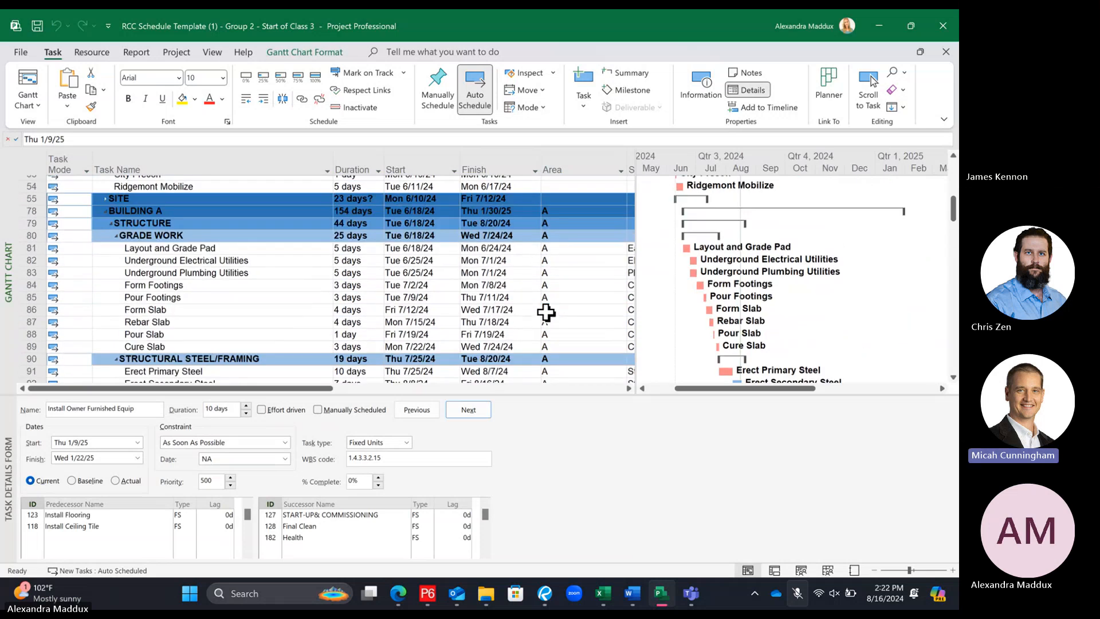
click(116, 206)
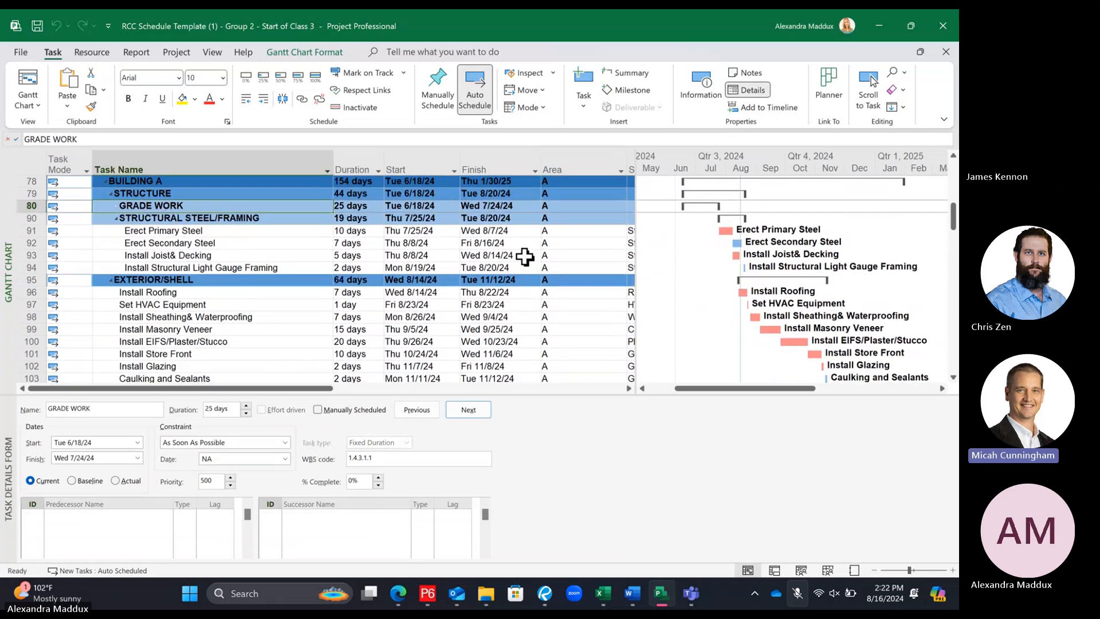
click(116, 205)
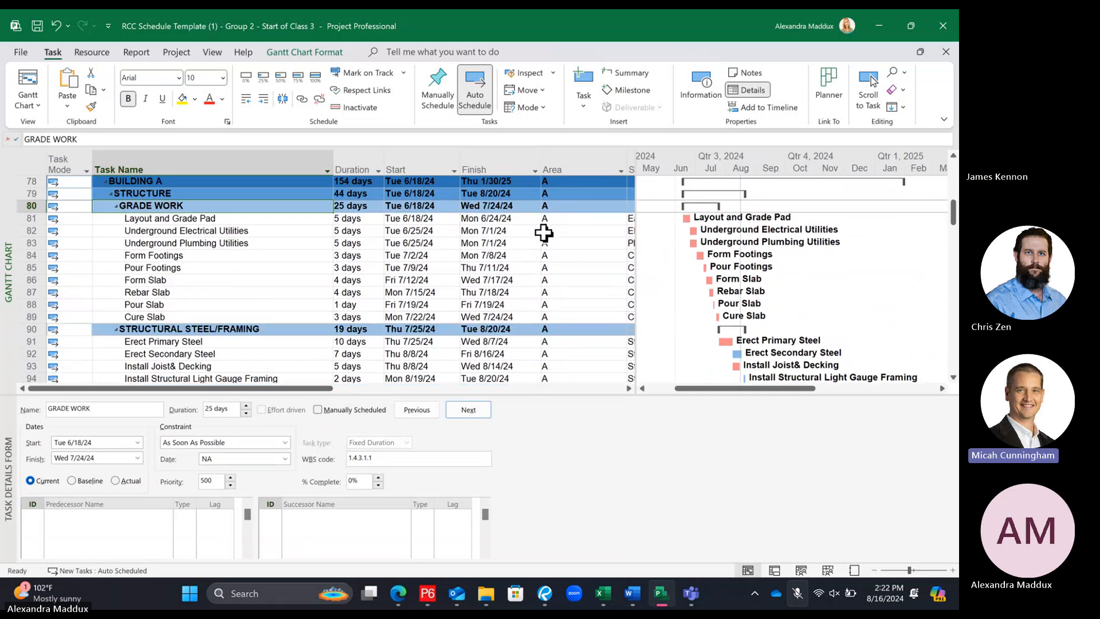
scroll(577, 247, down, 5)
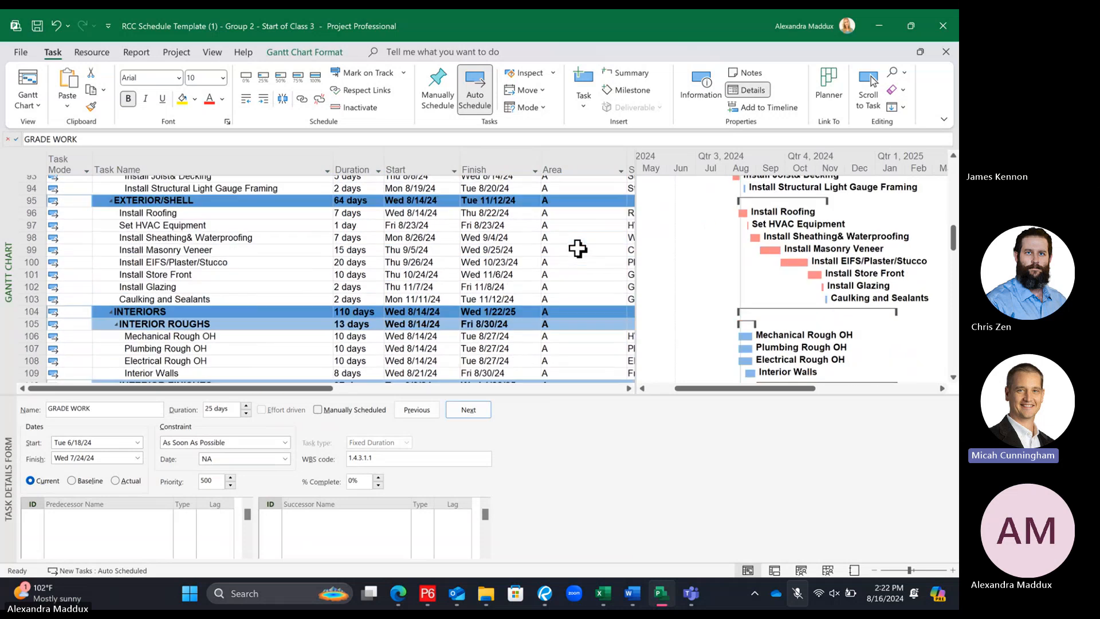
scroll(577, 248, down, 2)
scroll(577, 245, down, 8)
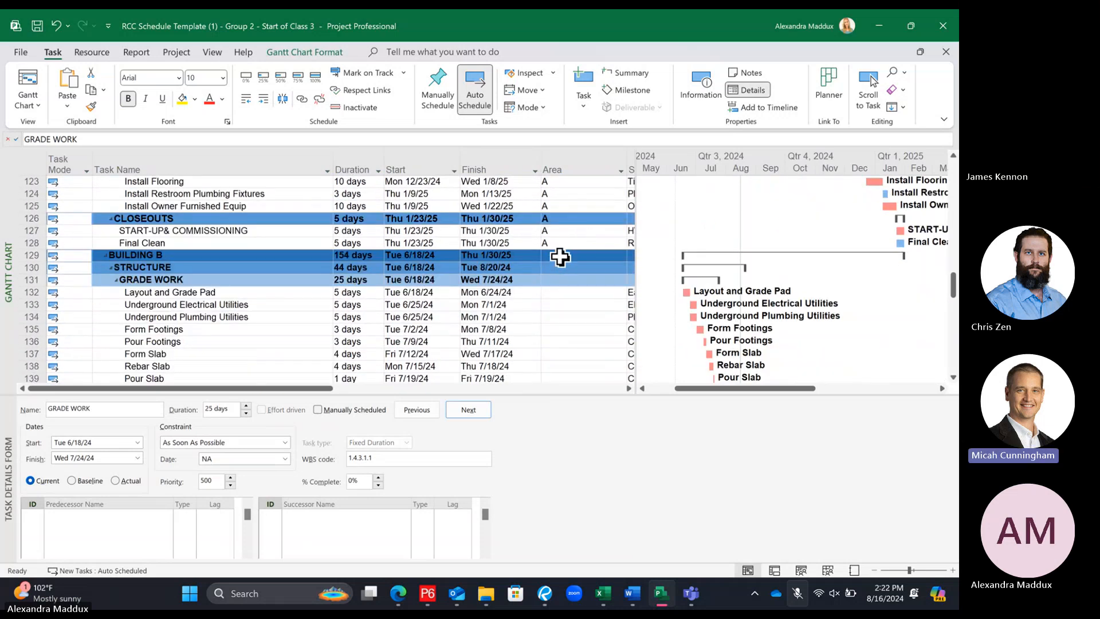
click(560, 255)
scroll(575, 291, down, 2)
scroll(575, 290, down, 3)
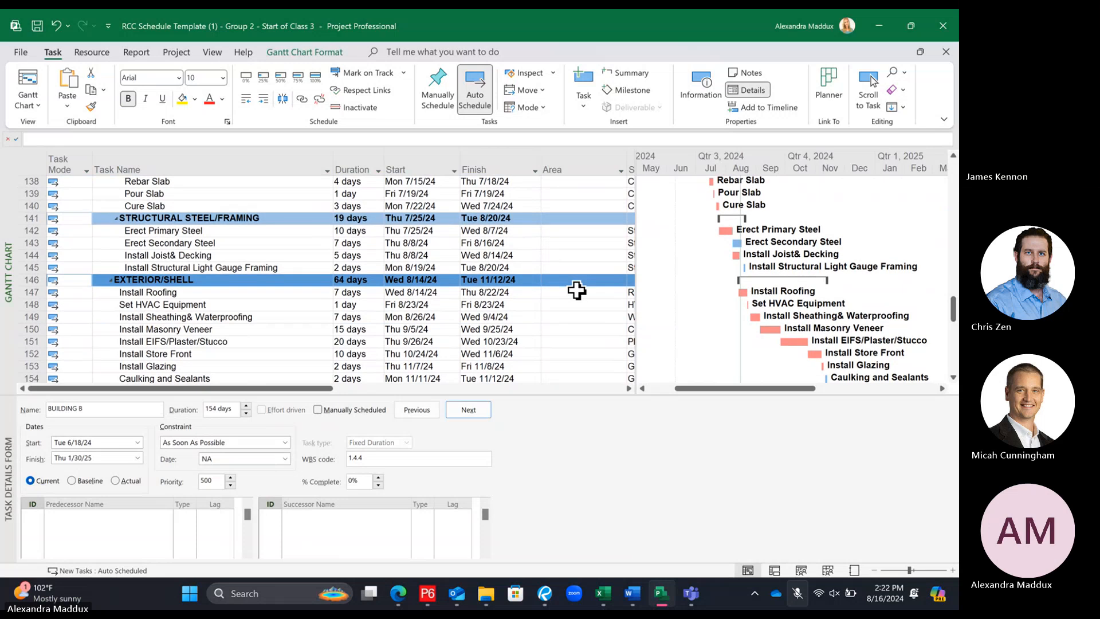
scroll(567, 292, up, 5)
Hide the subtasks of the BUILDING B summary task with the Outline command
click(189, 265)
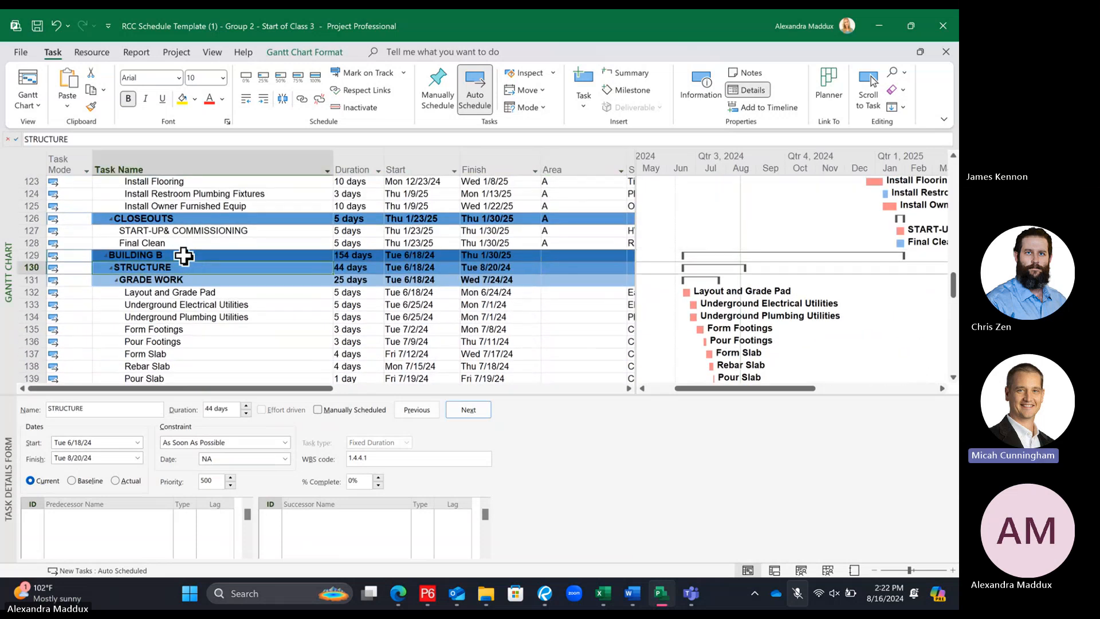
click(183, 255)
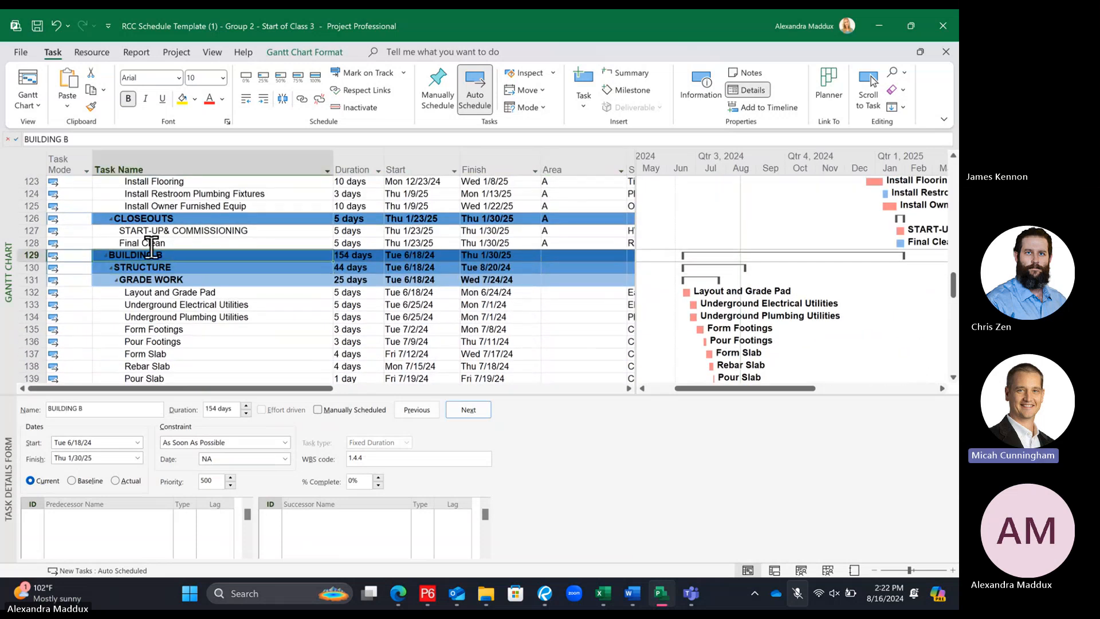
click(212, 53)
click(382, 90)
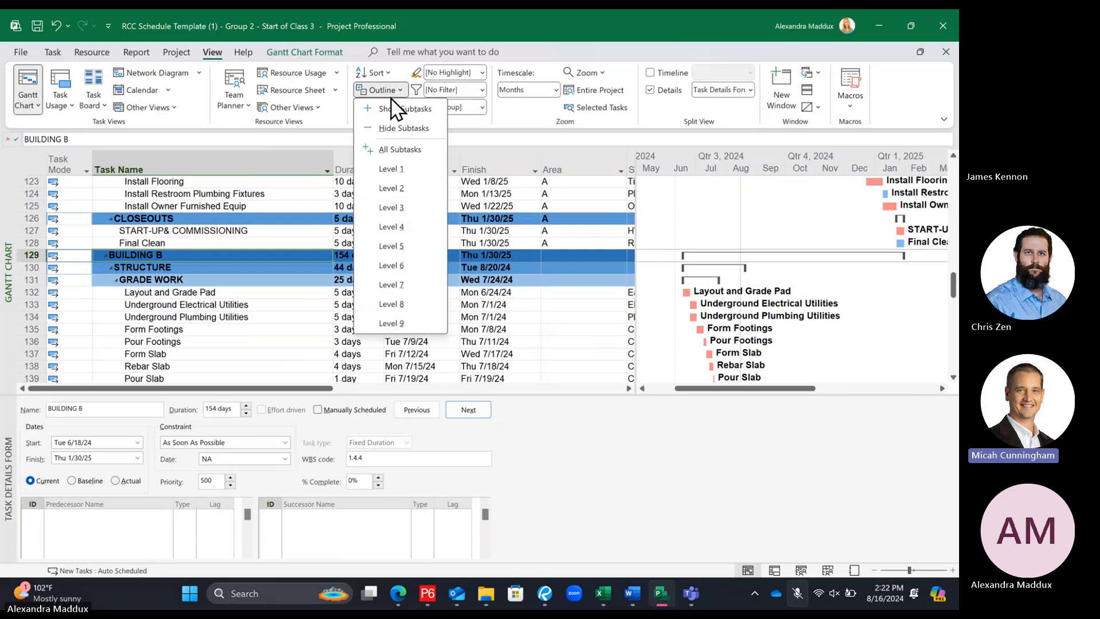
click(152, 323)
click(150, 268)
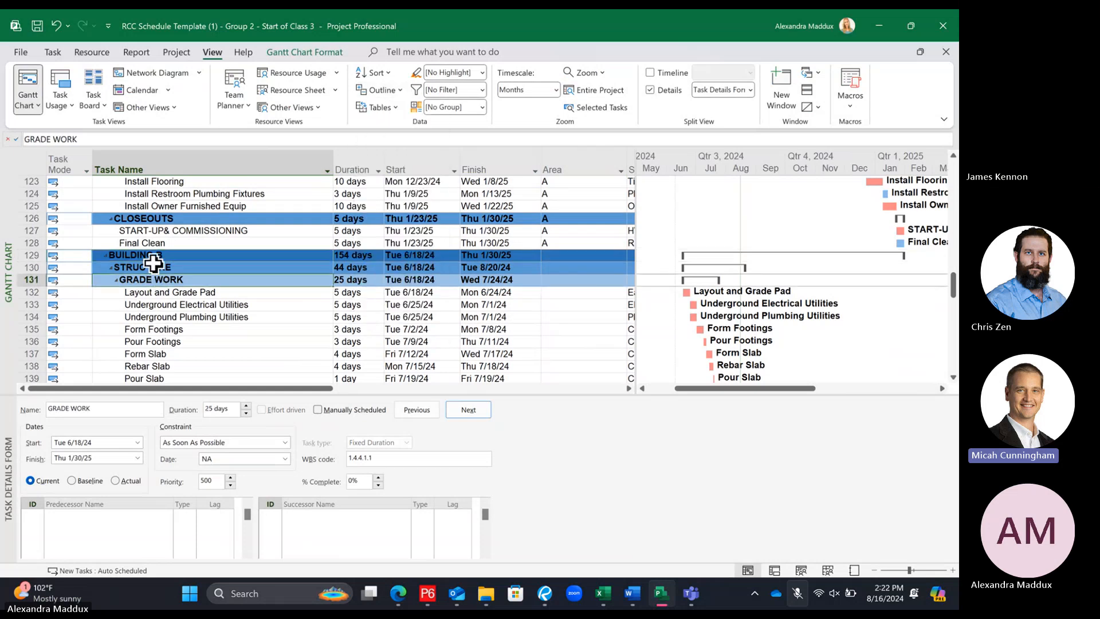
click(146, 255)
click(382, 90)
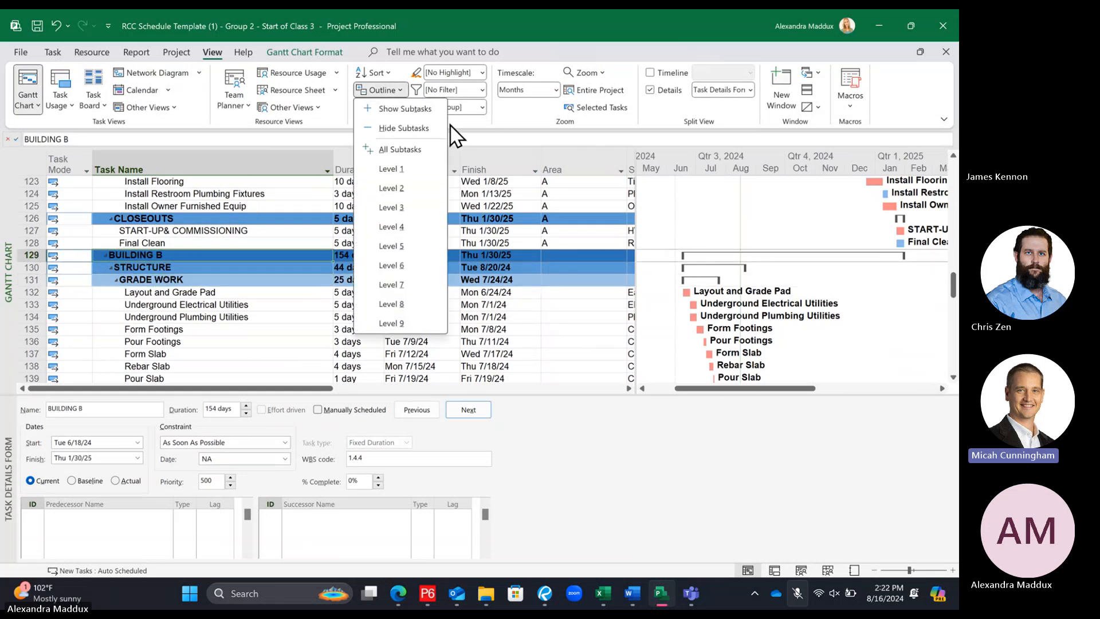
click(421, 131)
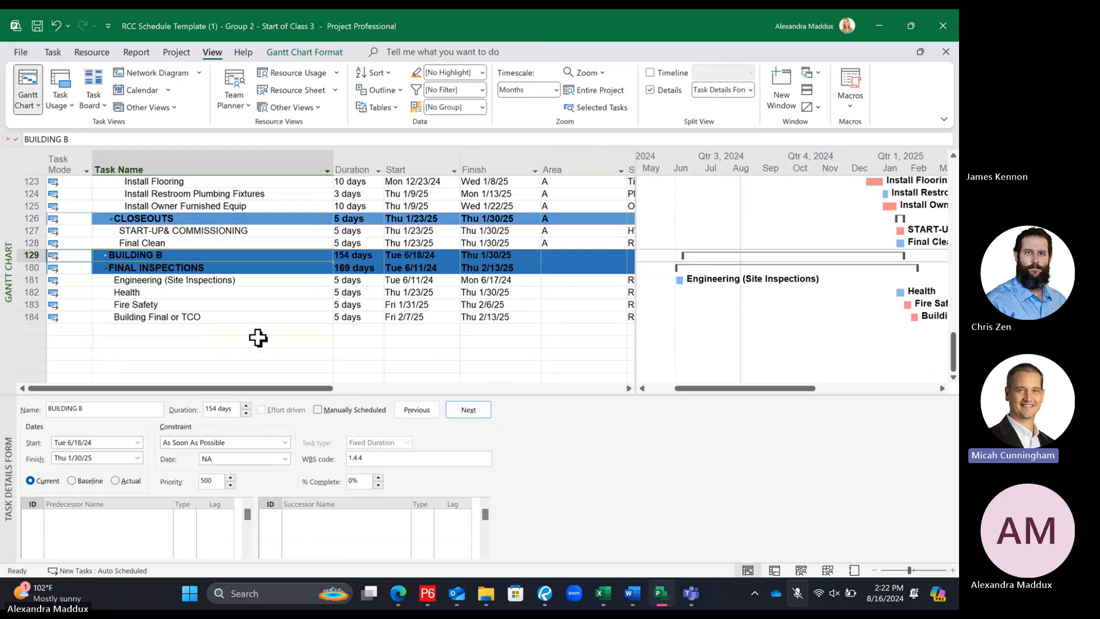
Show the subtasks of the BUILDING B summary task again with the Outline command
click(257, 331)
click(196, 255)
click(380, 90)
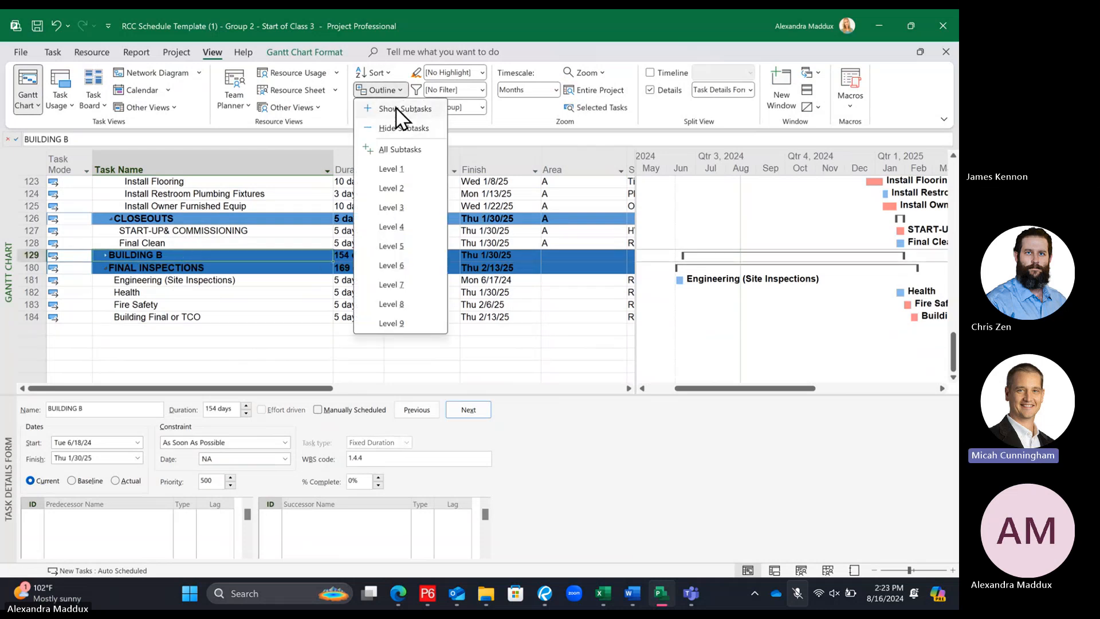
click(400, 109)
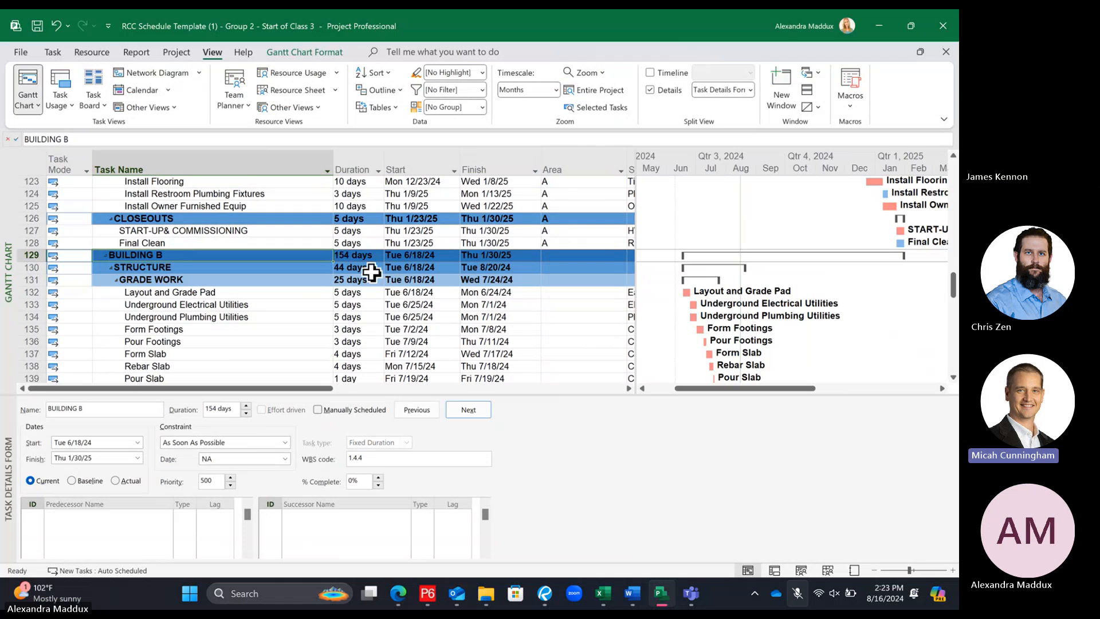
click(288, 294)
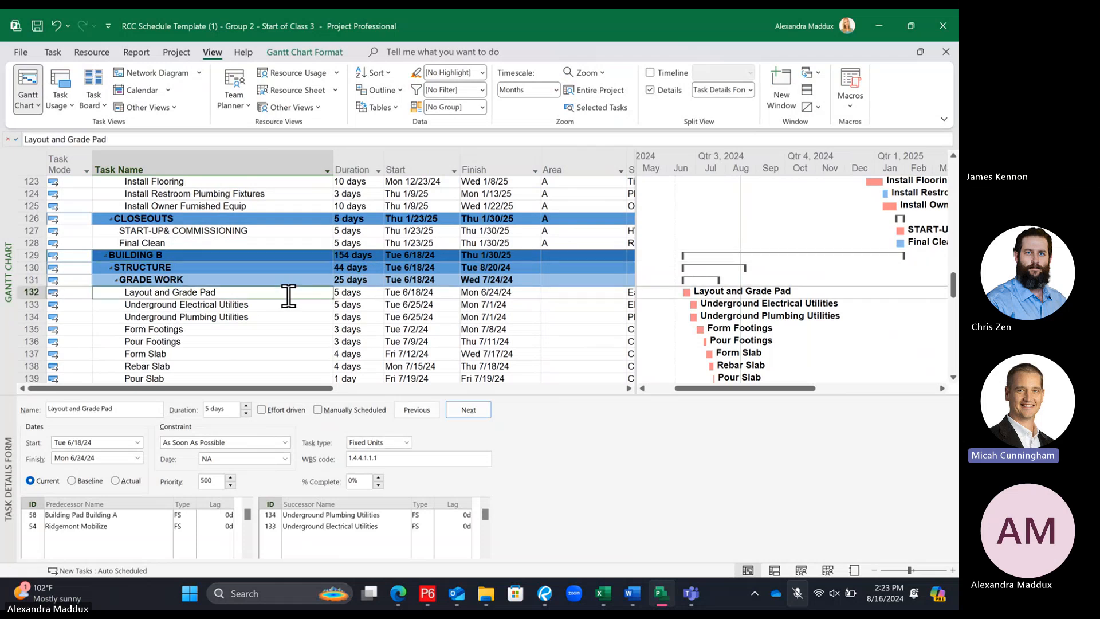
click(172, 256)
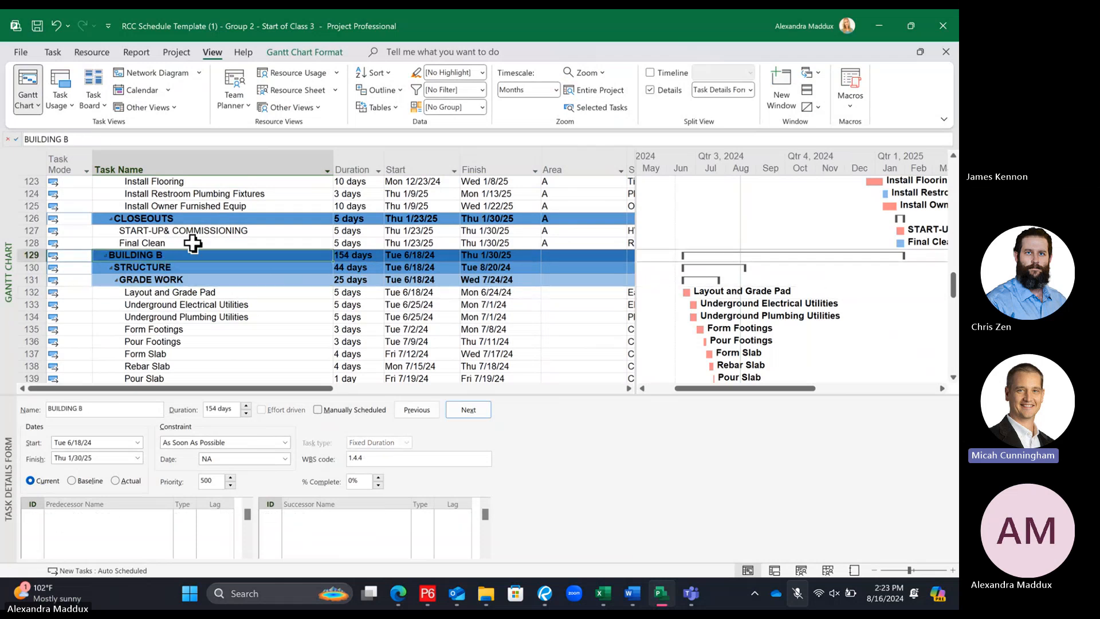
click(382, 90)
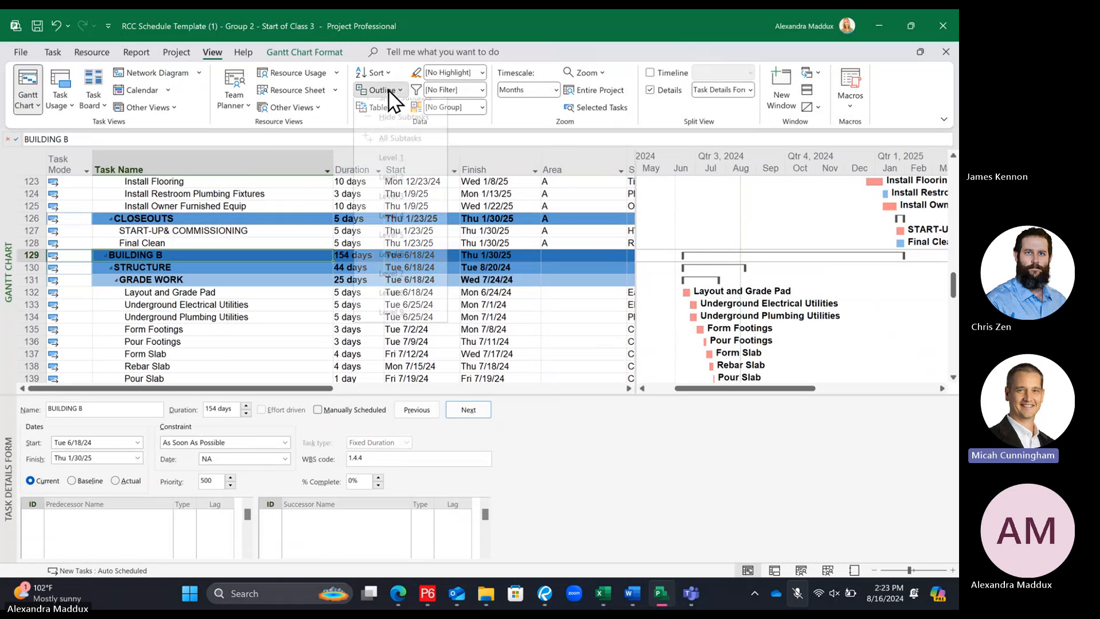
click(295, 335)
click(577, 304)
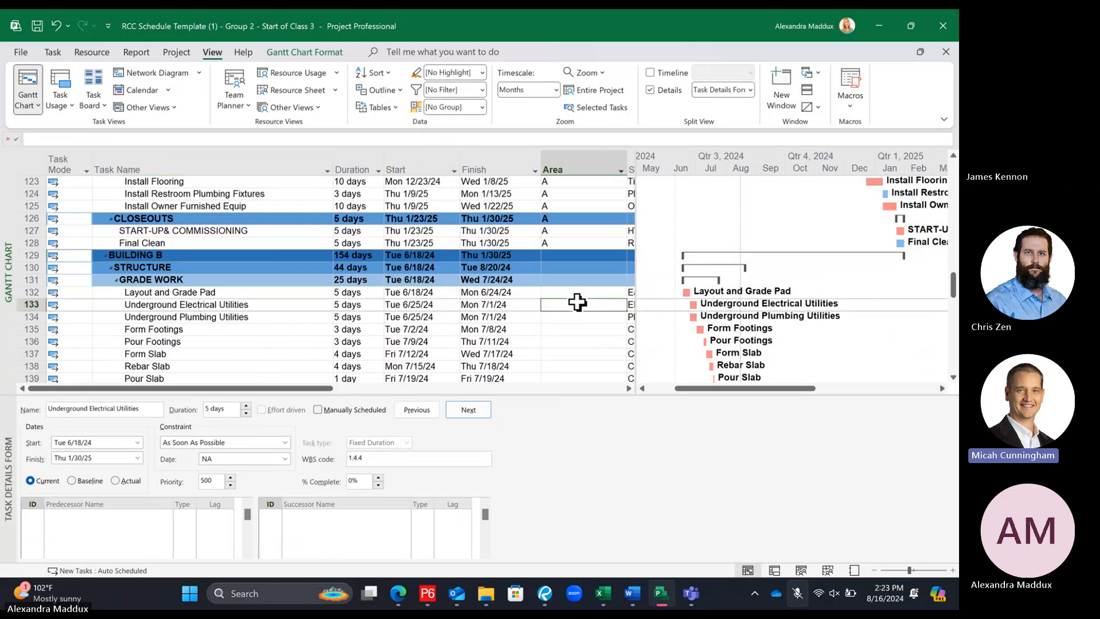
Enter B as the Area value of the BUILDING B summary task in row 129
click(568, 258)
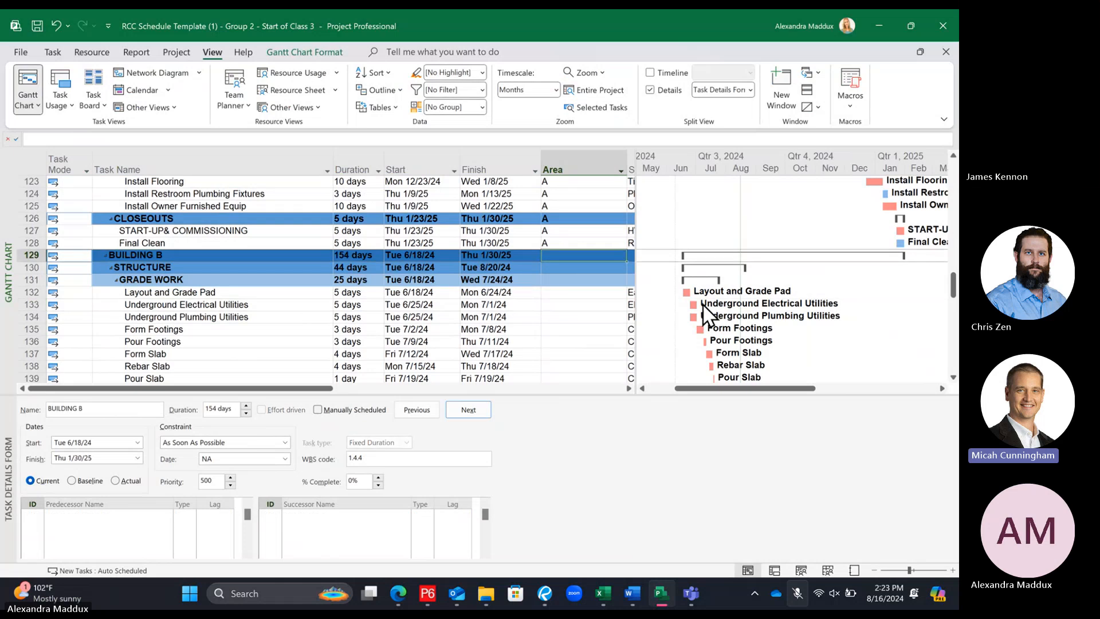
text(B)
key(Return)
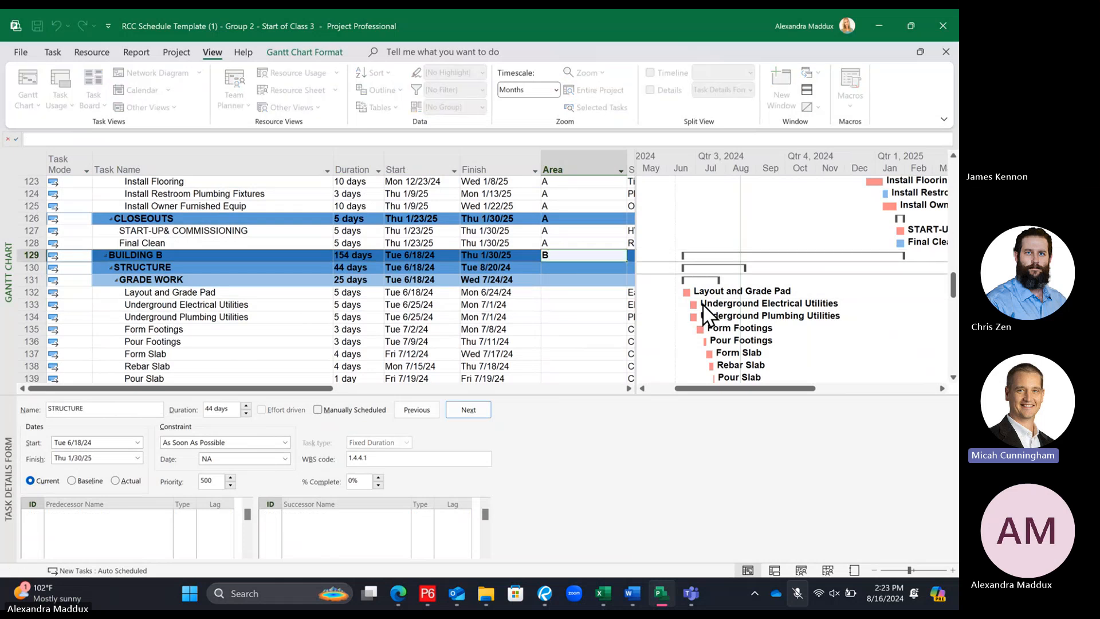
click(589, 290)
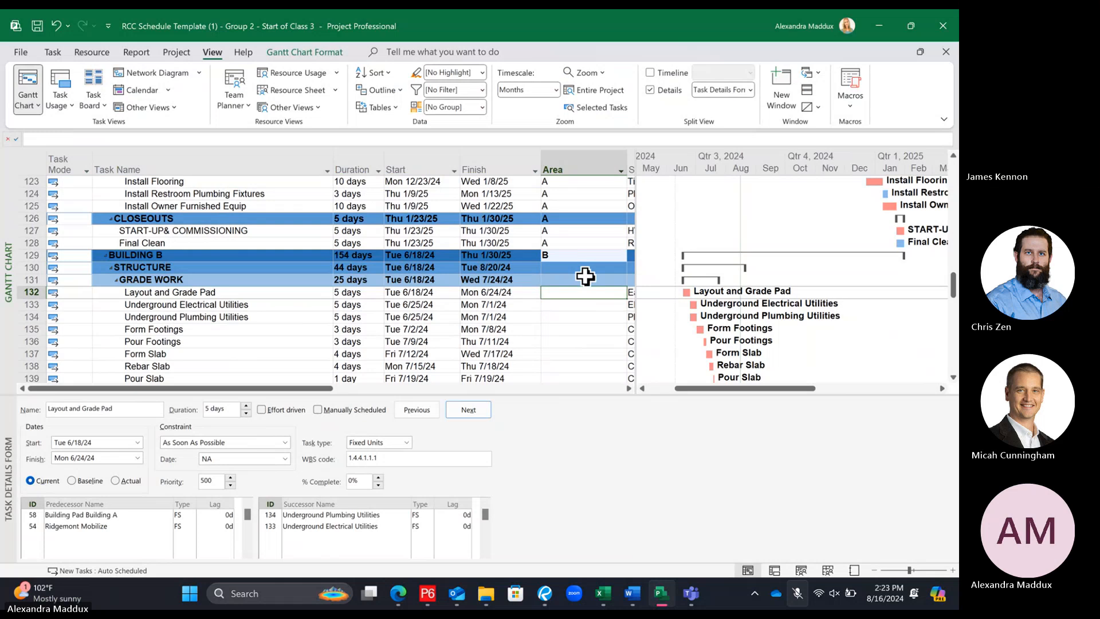
Fill the Area value B down from the BUILDING B summary row through Final Clean in row 179
double_click(567, 255)
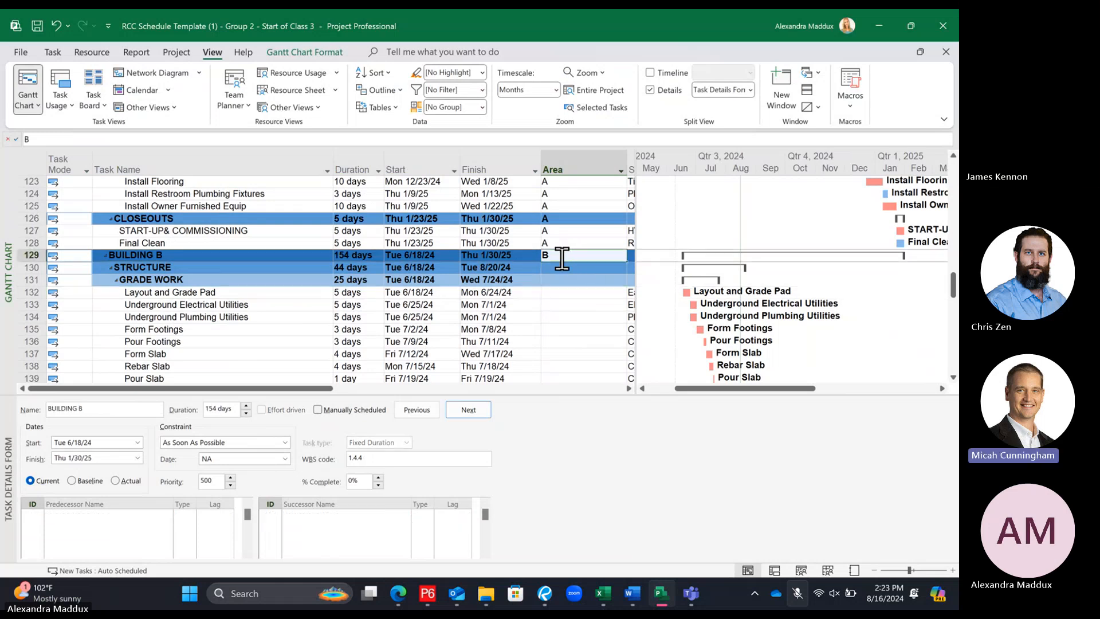
scroll(557, 259, down, 16)
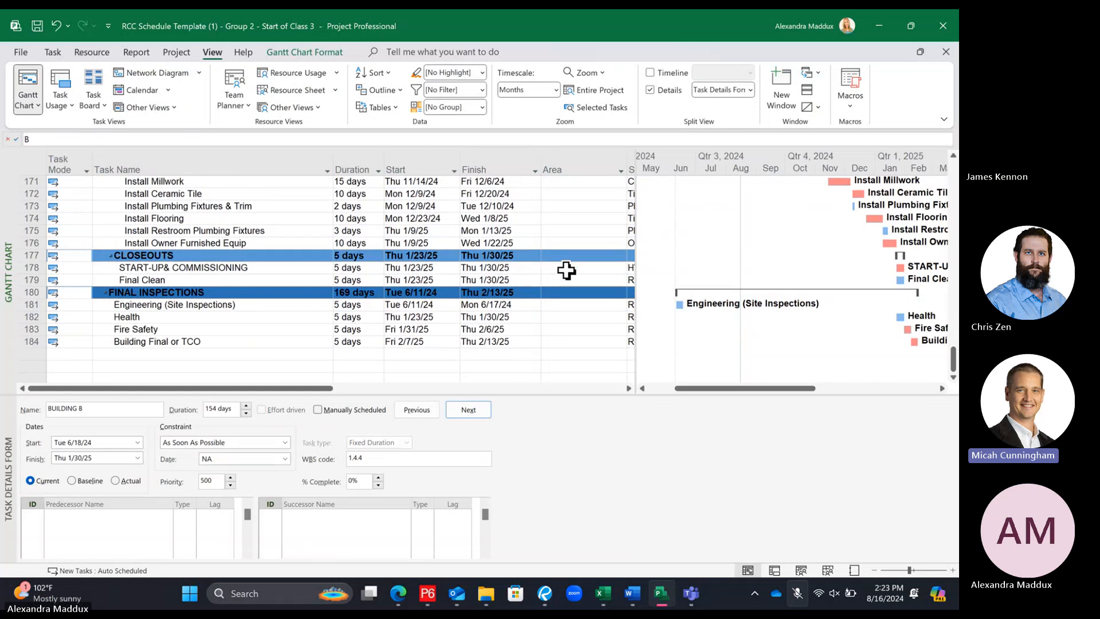
shift+click(571, 279)
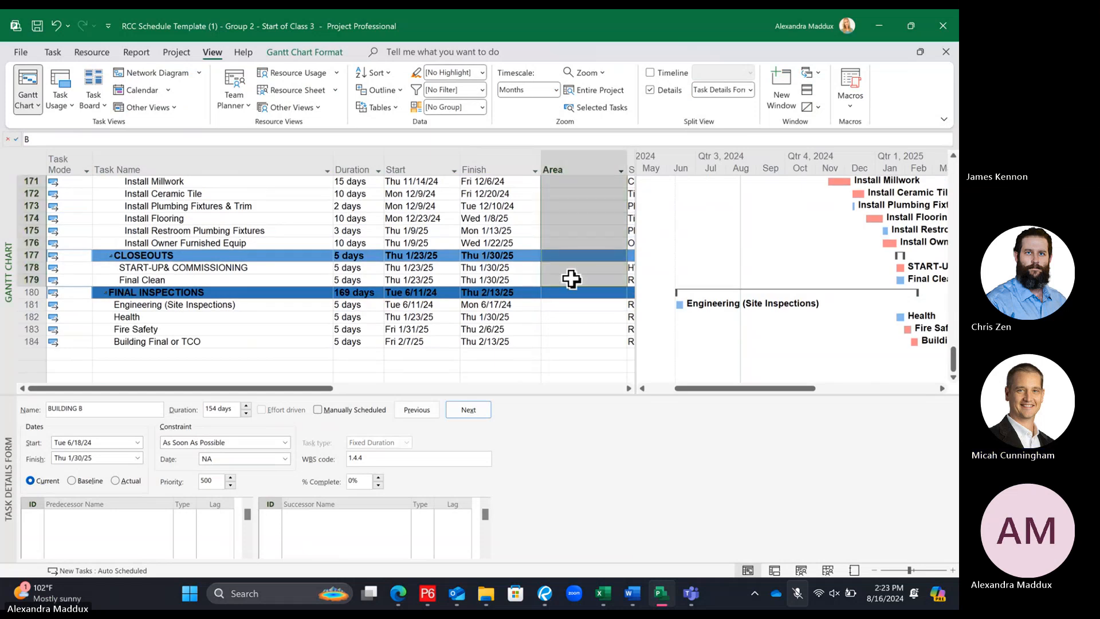
right_click(571, 278)
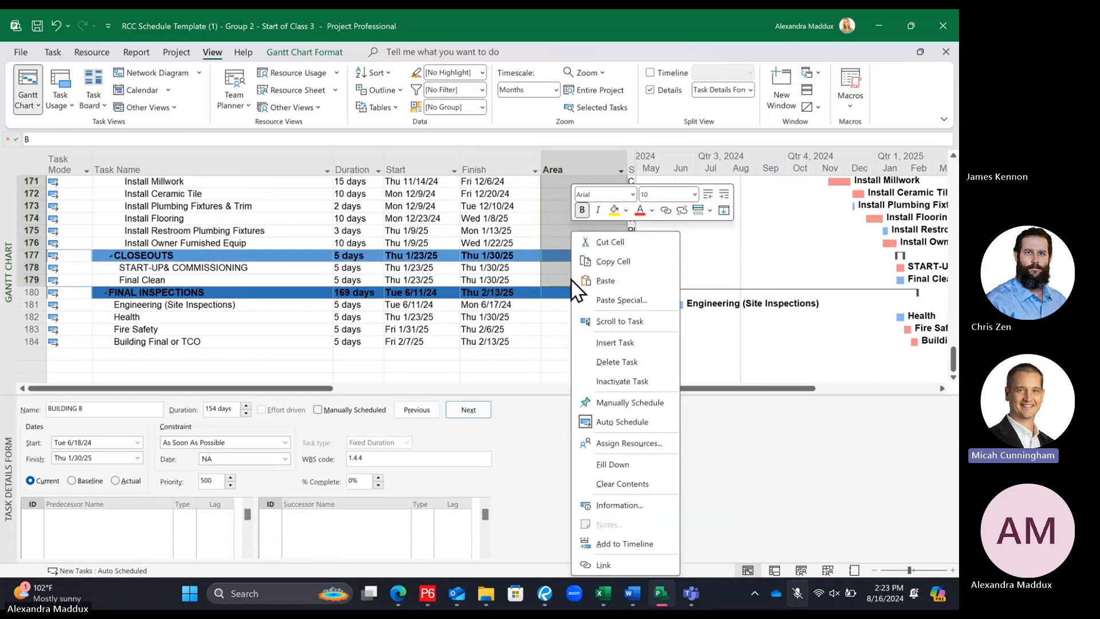
click(609, 463)
click(530, 318)
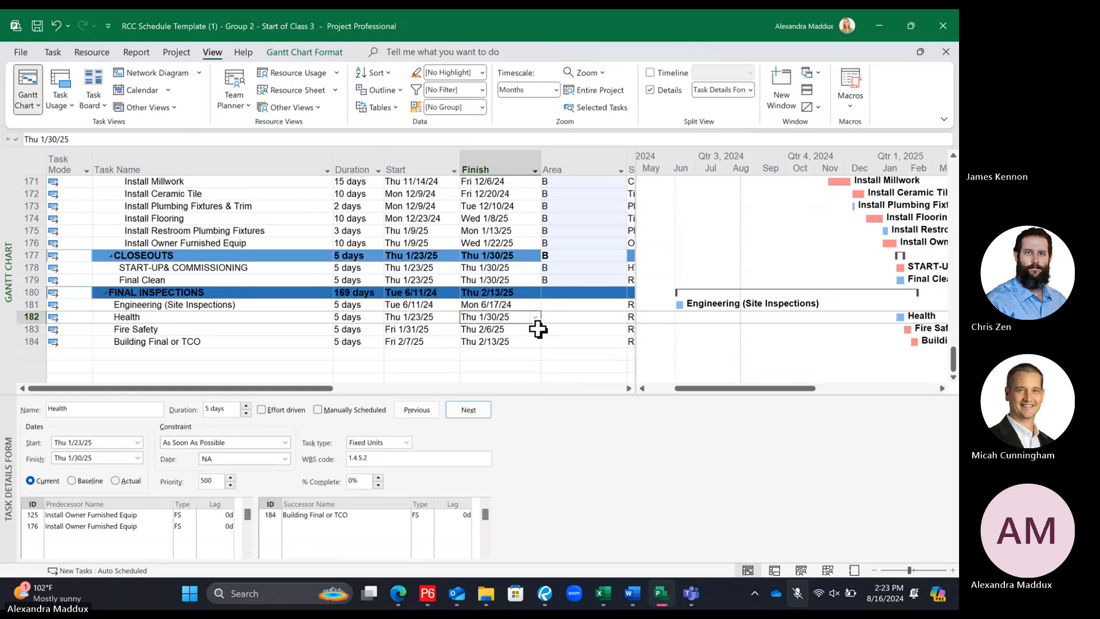
Check the Area column back up to BUILDING A, and fill B down again from the BUILDING B summary row through Final Clean in row 179
scroll(538, 329, up, 20)
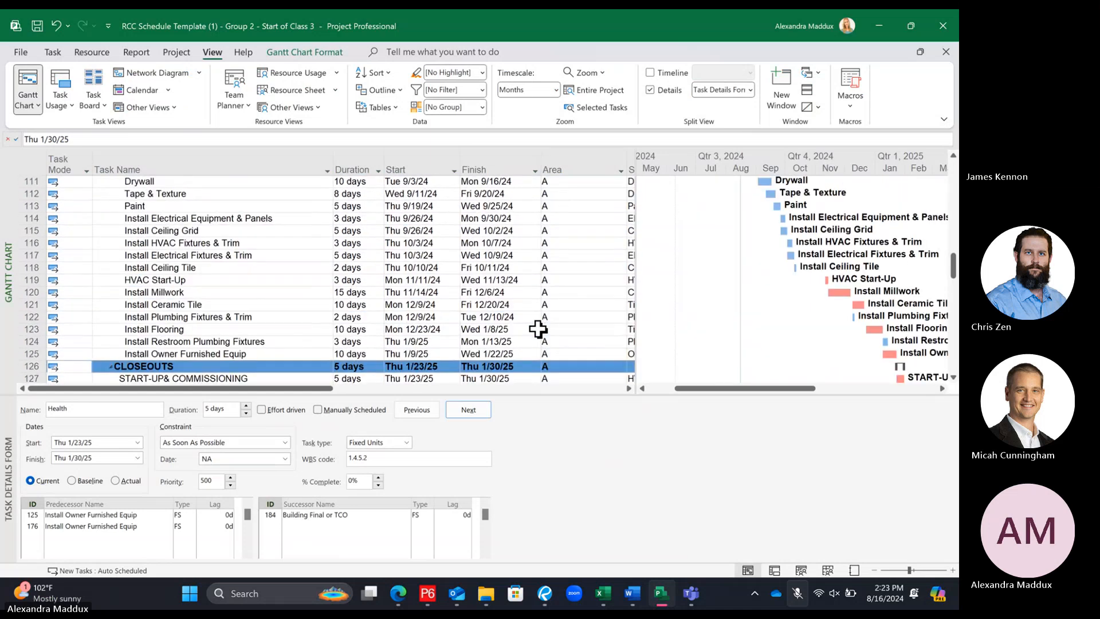
scroll(538, 329, up, 8)
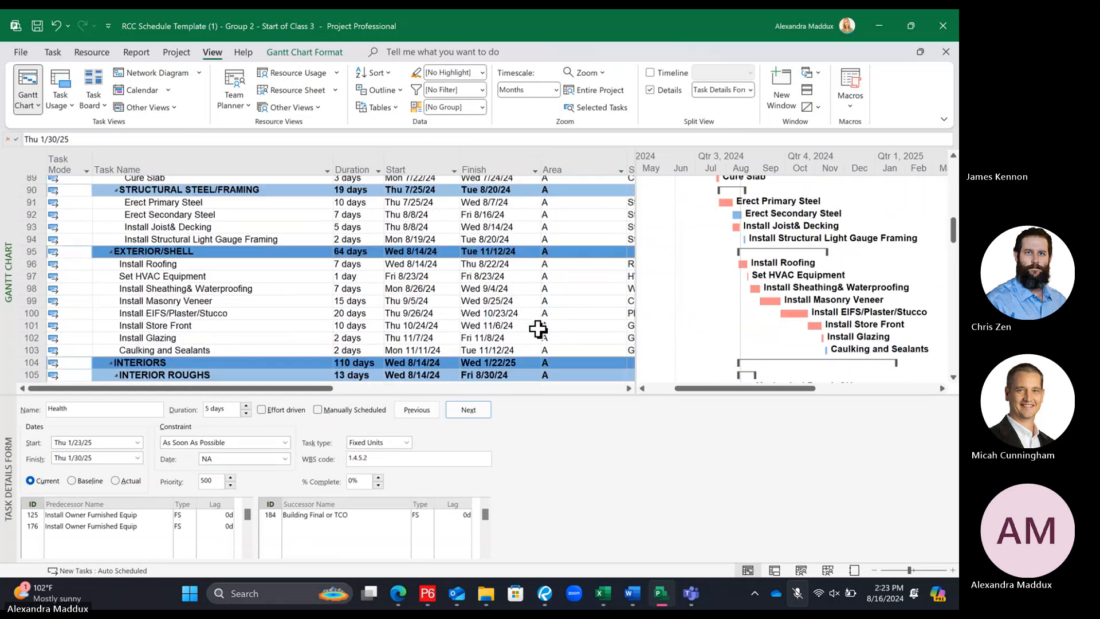
scroll(538, 329, up, 4)
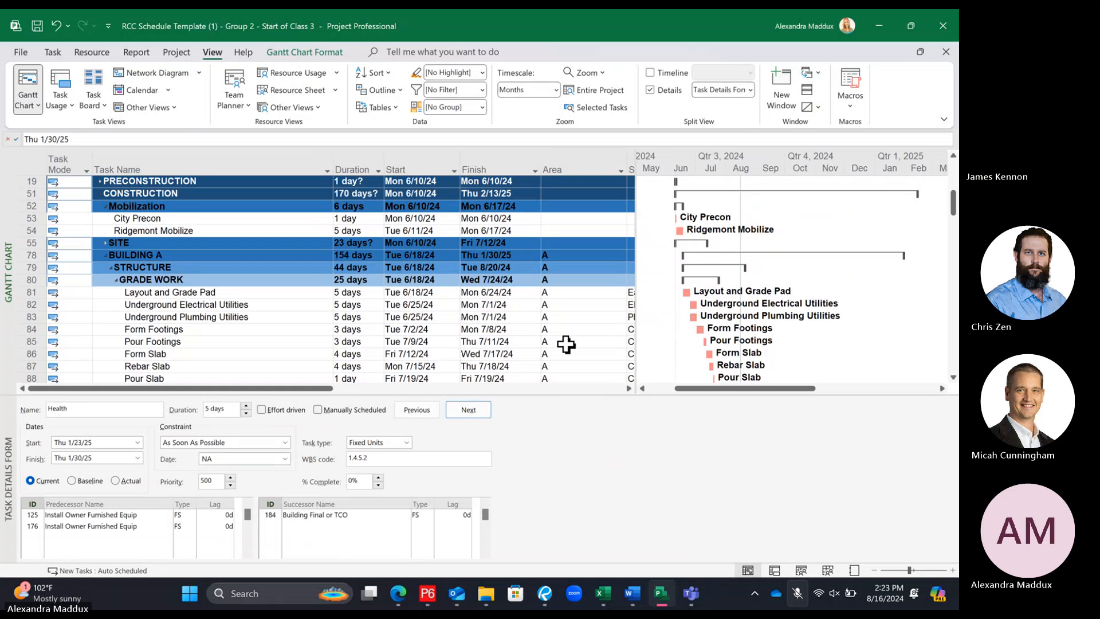
scroll(566, 344, down, 15)
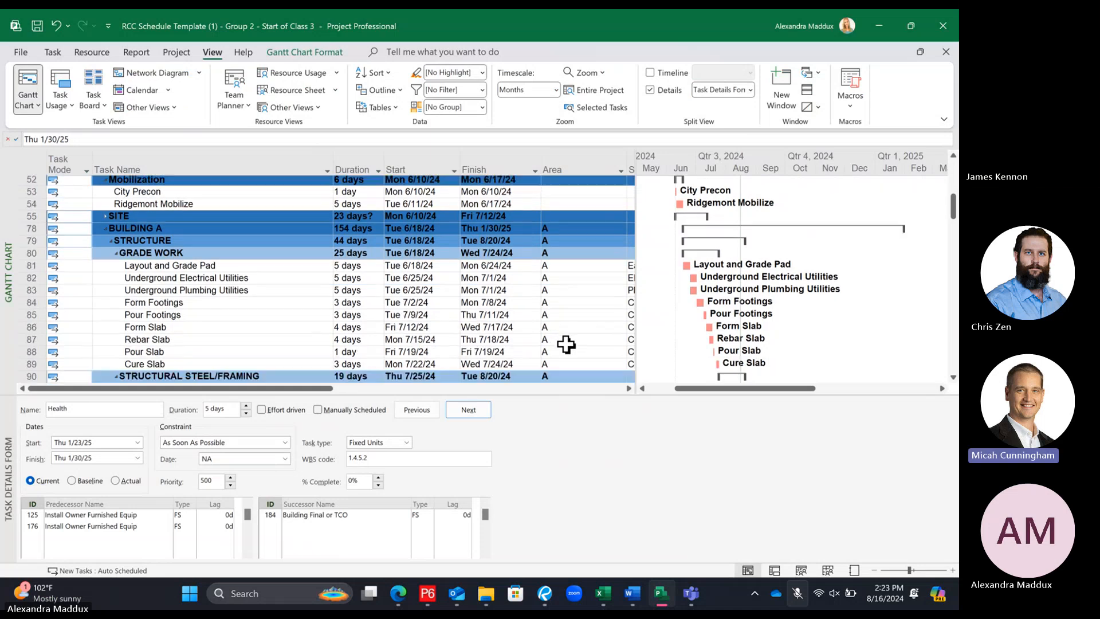
scroll(576, 304, up, 2)
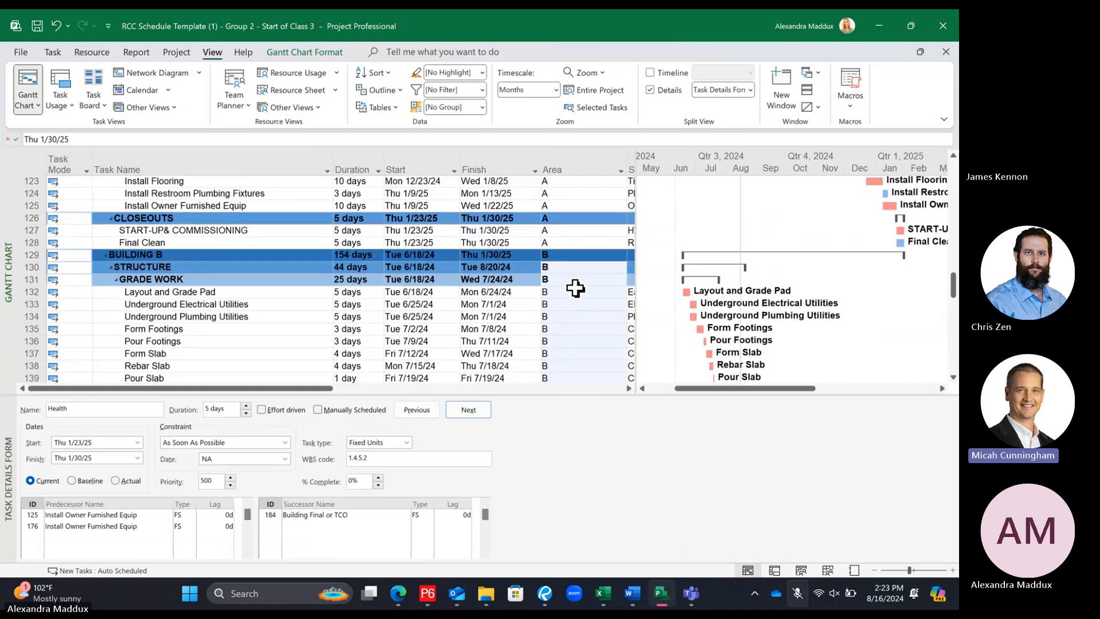
click(561, 252)
scroll(568, 257, down, 2)
scroll(568, 257, down, 14)
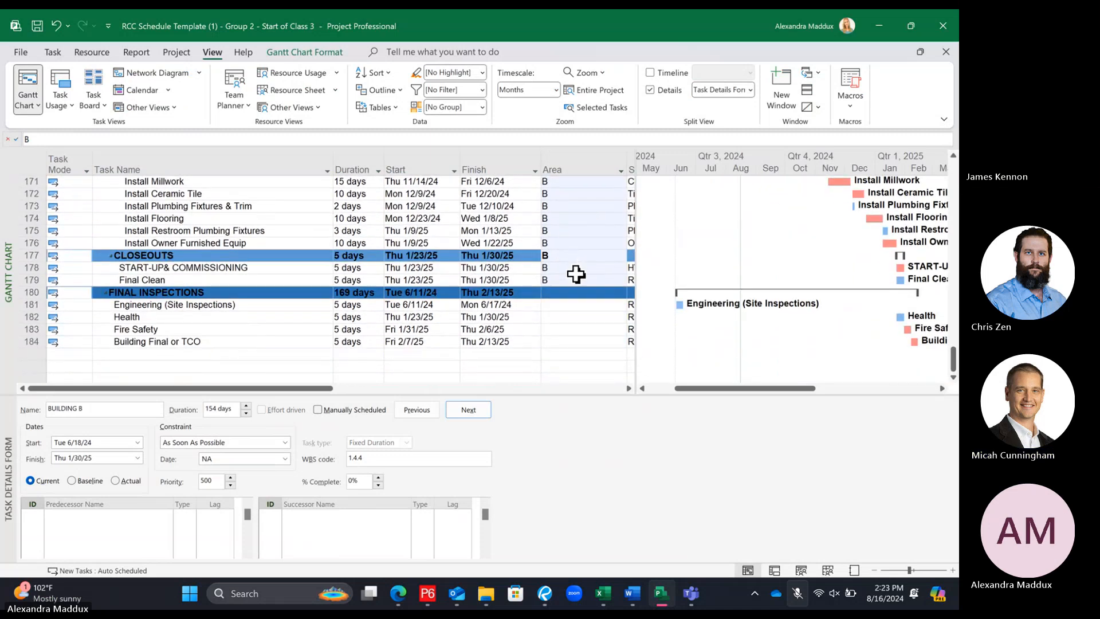
shift+click(564, 278)
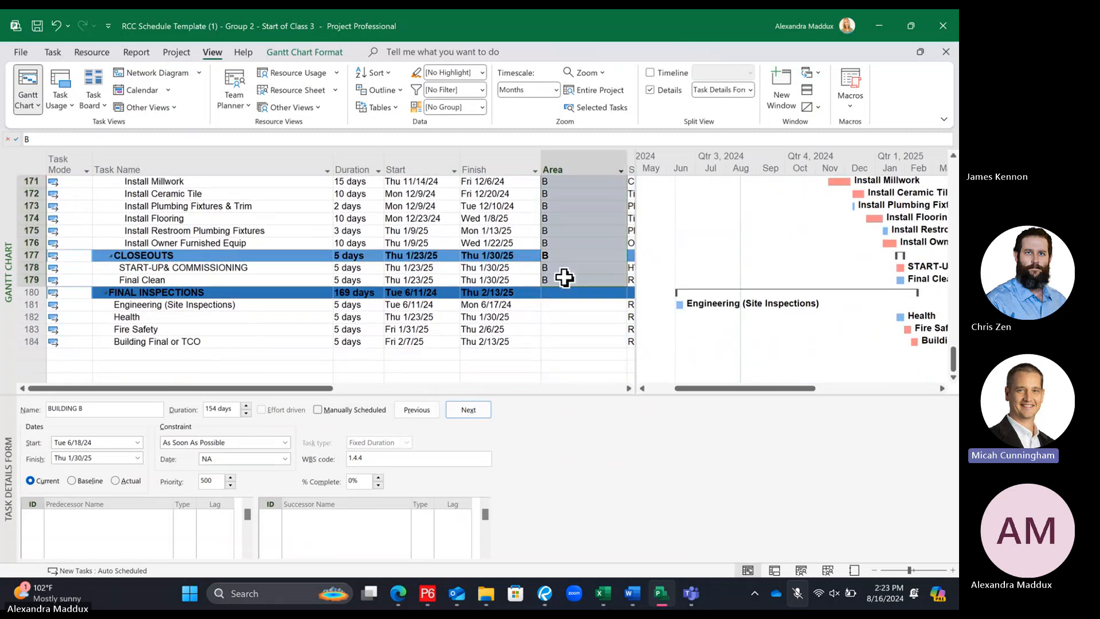
right_click(564, 277)
click(611, 461)
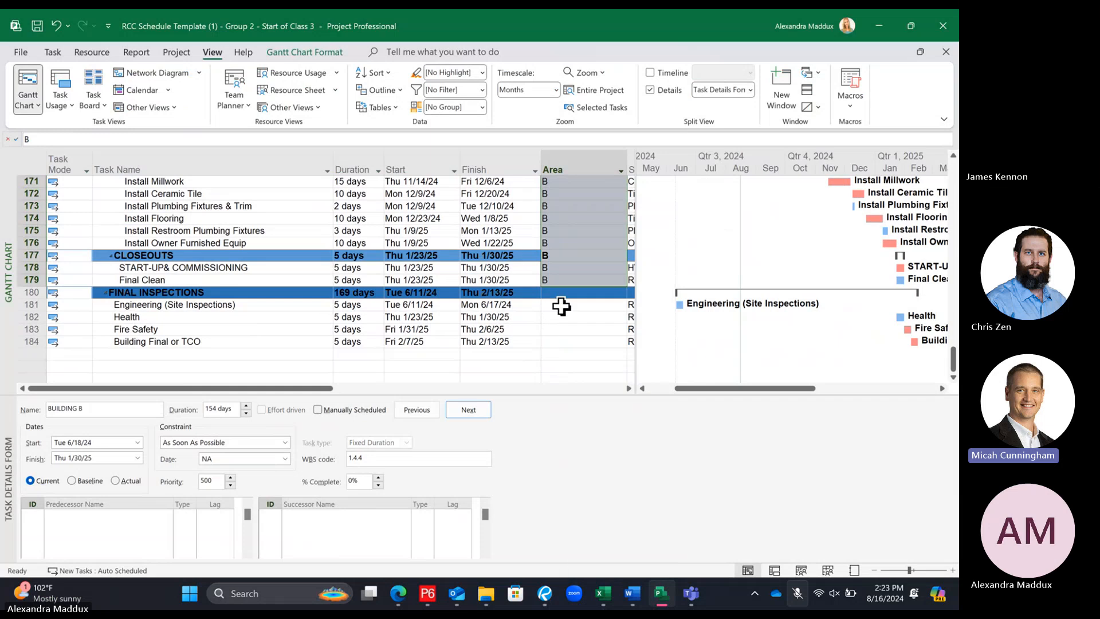
click(562, 305)
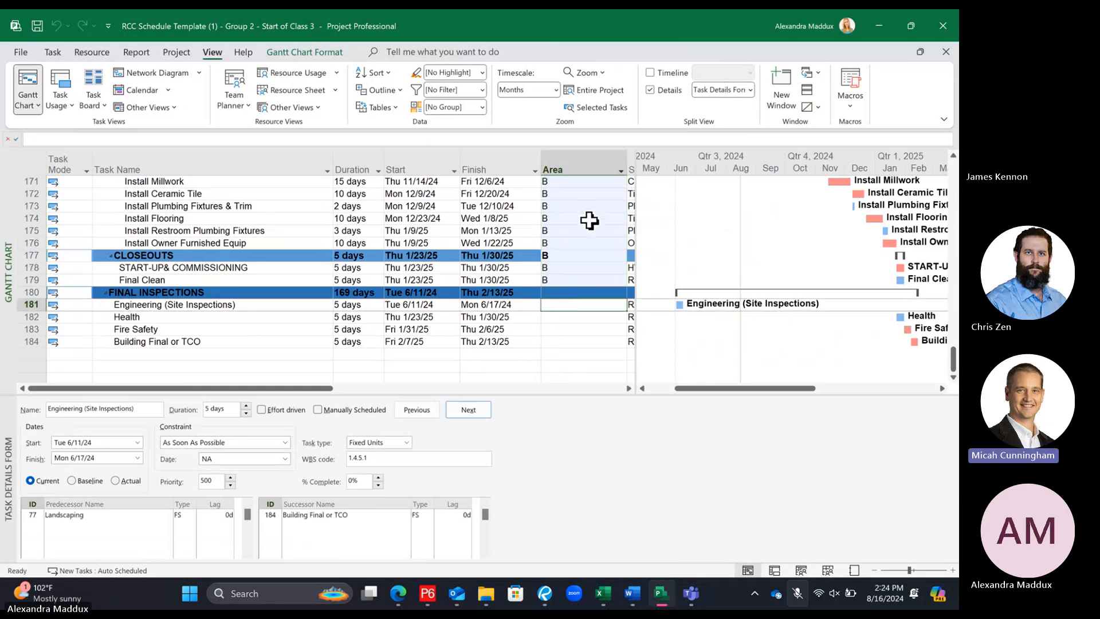
Fill the Area value B from Install Electrical Equipment & Panels in row 165 down to CLOSEOUTS in row 177
scroll(595, 227, up, 2)
click(589, 182)
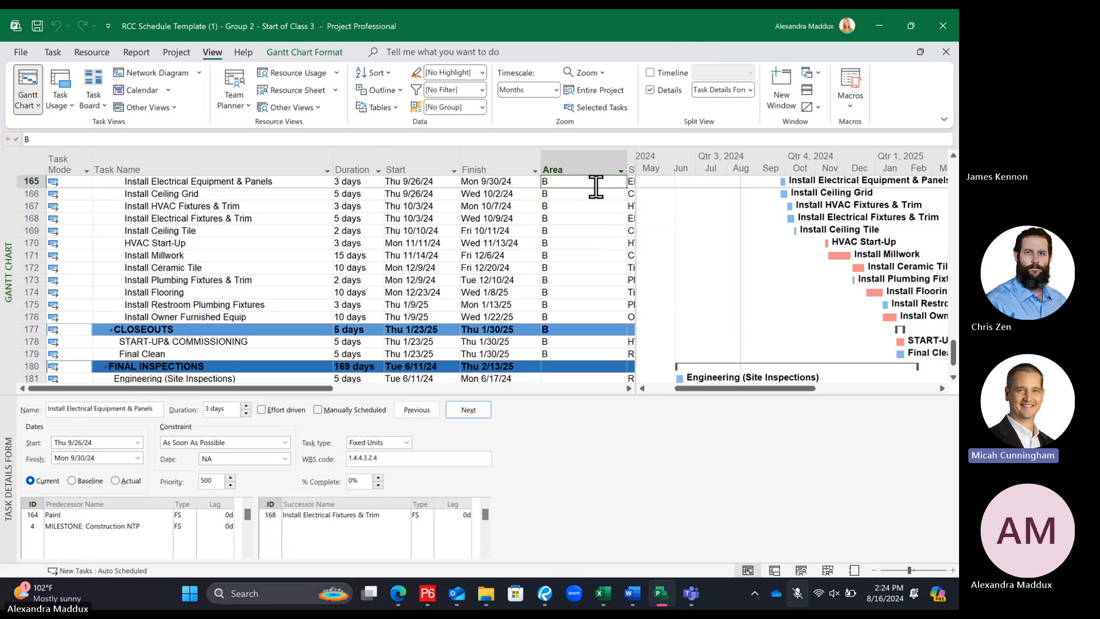
drag(628, 188, 603, 337)
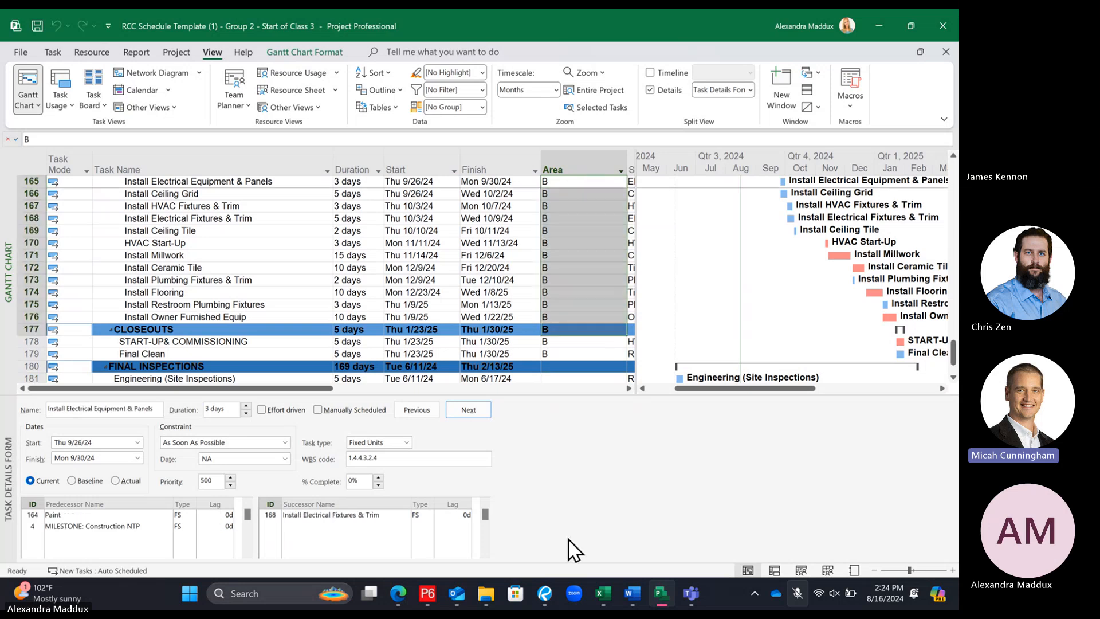
click(482, 218)
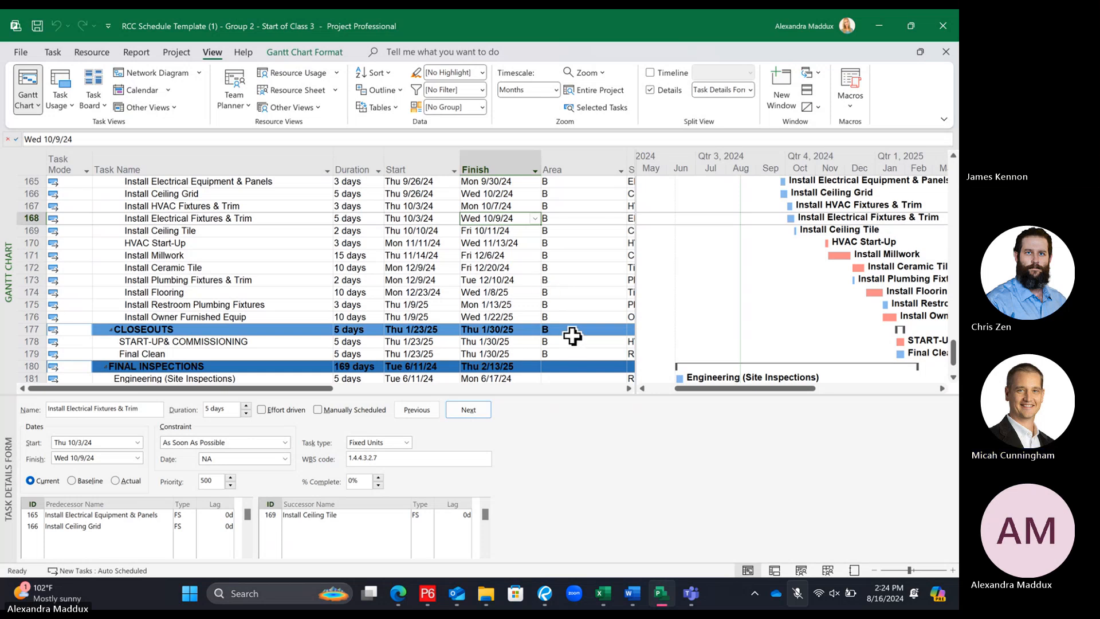
Review the Area values of BUILDING A, from its summary row through STRUCTURE and GRADE WORK to Layout and Grade Pad
scroll(575, 340, up, 14)
scroll(575, 338, up, 15)
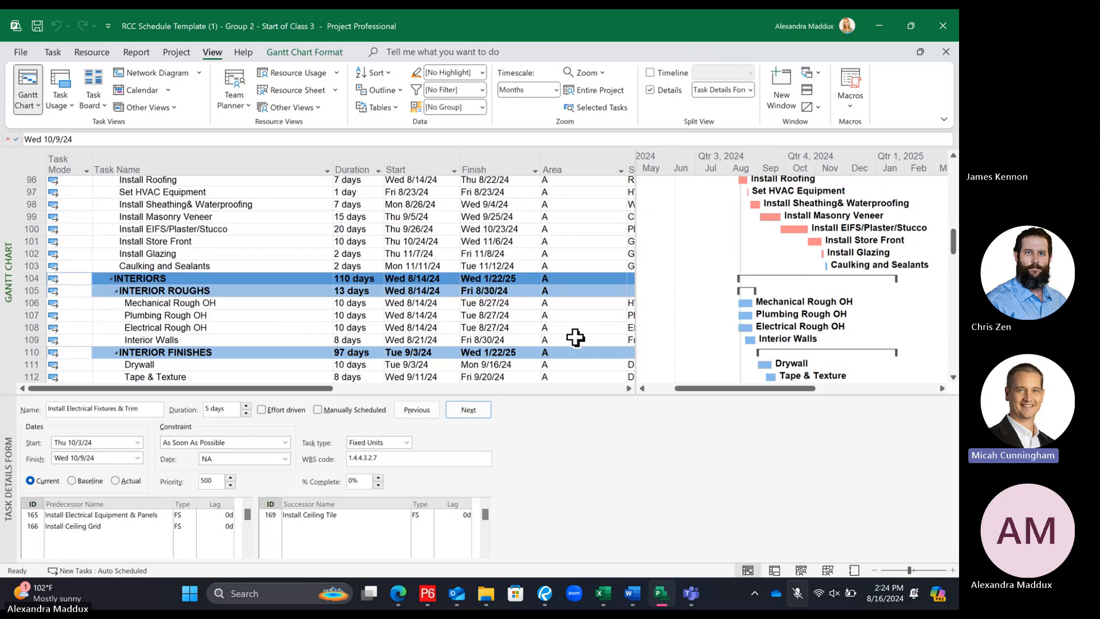
scroll(575, 338, up, 3)
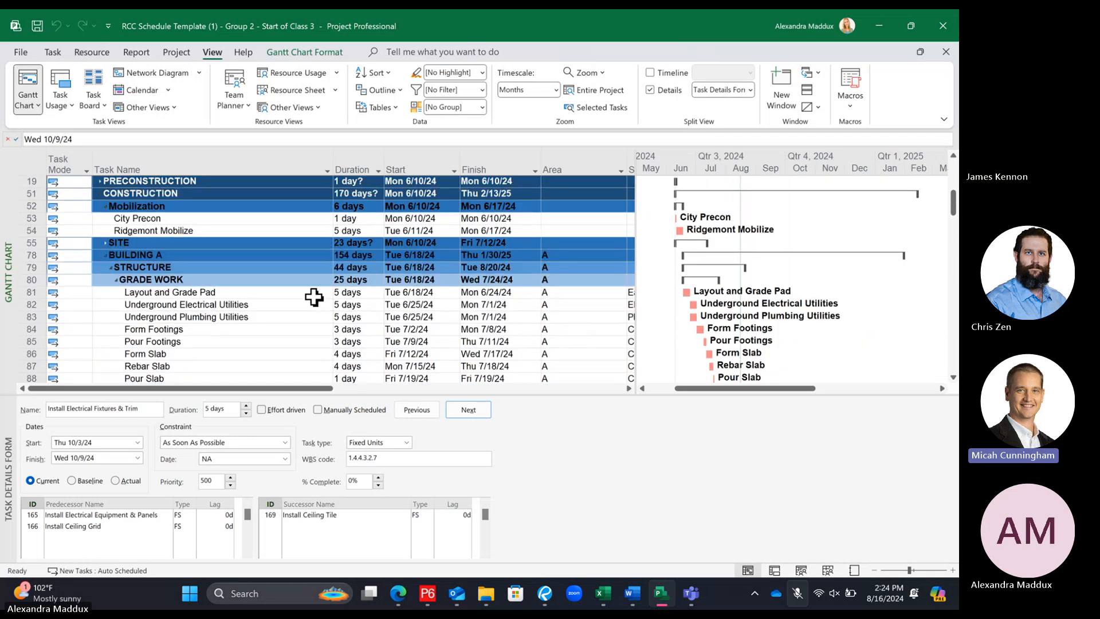
click(569, 263)
click(568, 256)
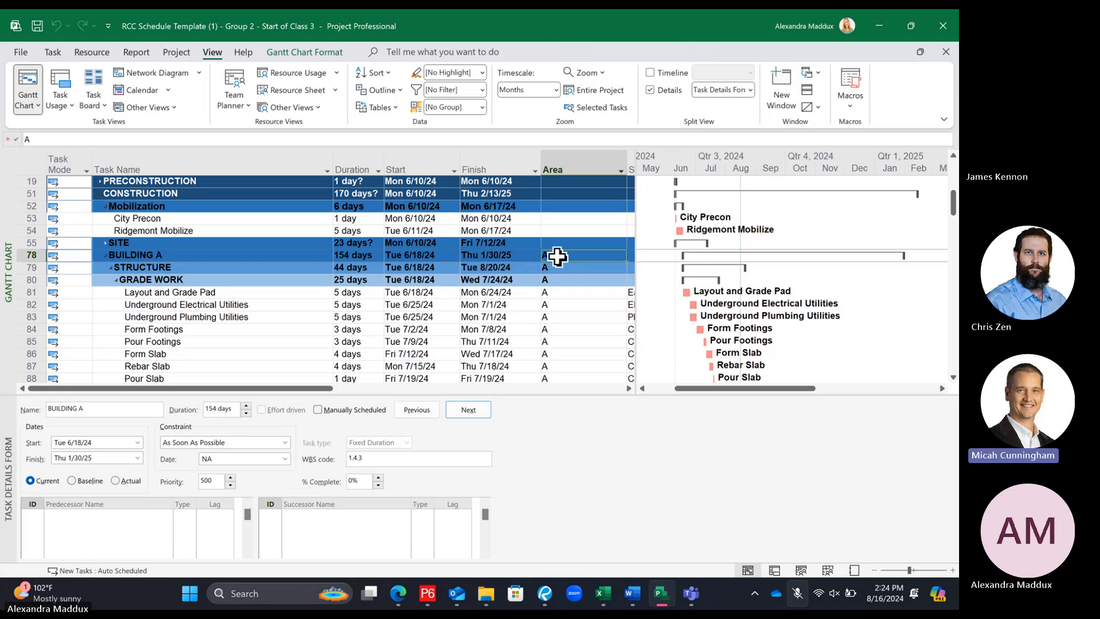
click(149, 257)
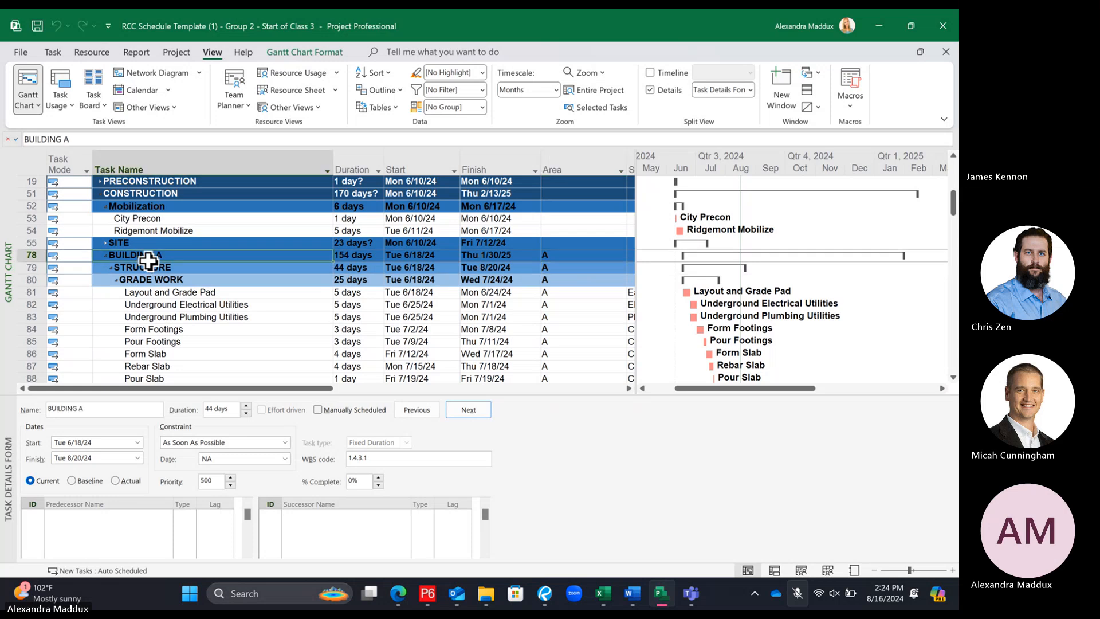
click(234, 269)
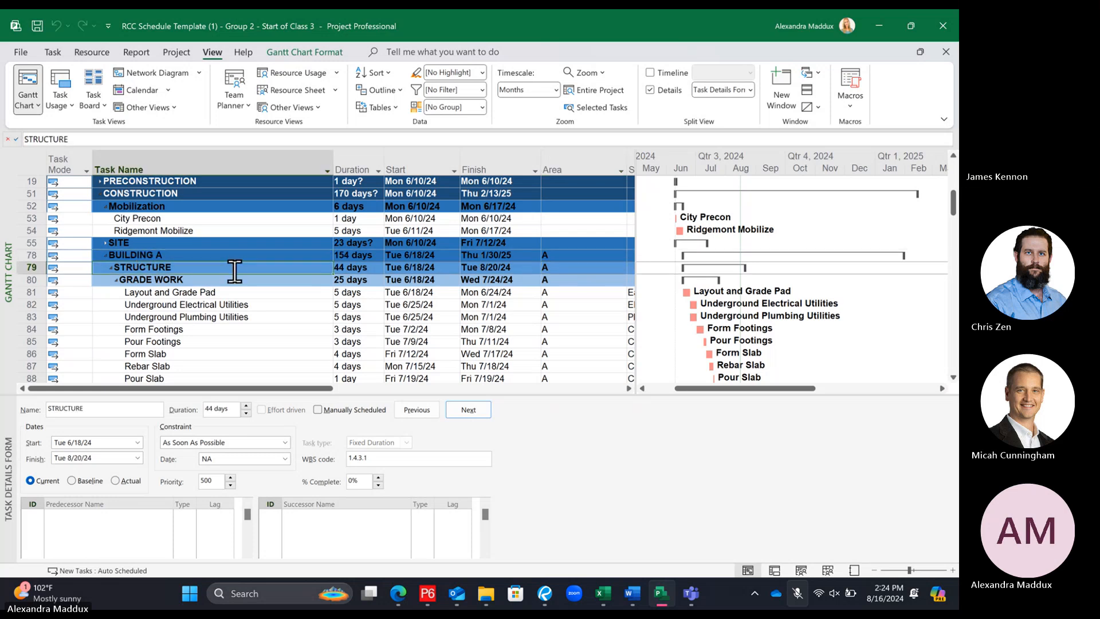
click(575, 294)
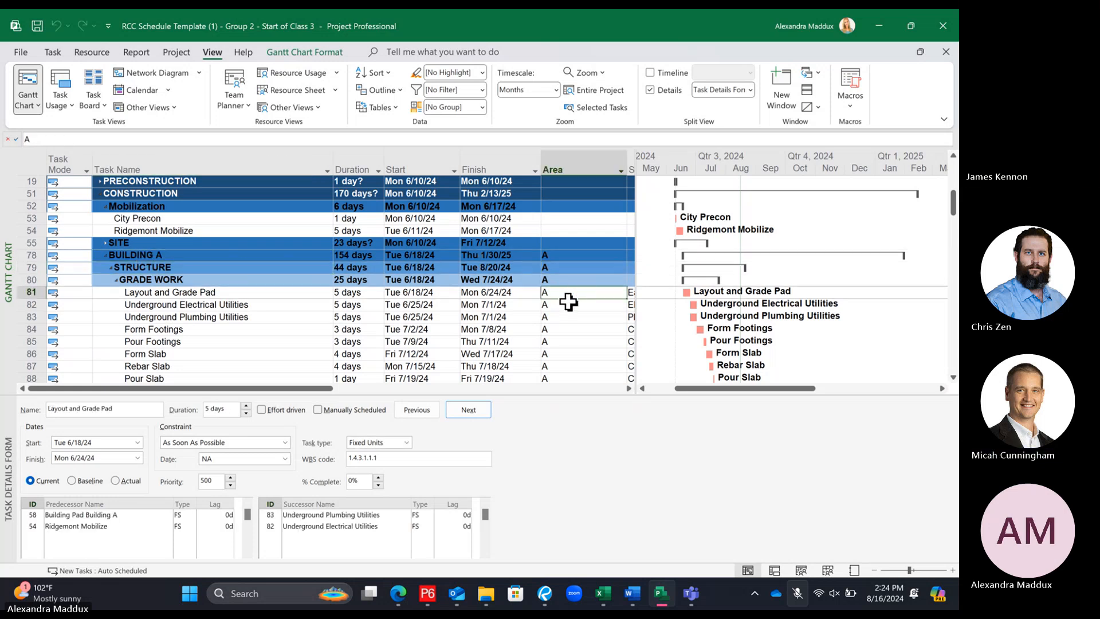
Collapse the BUILDING A and BUILDING B summary tasks so that only their summary rows show
click(107, 256)
click(105, 256)
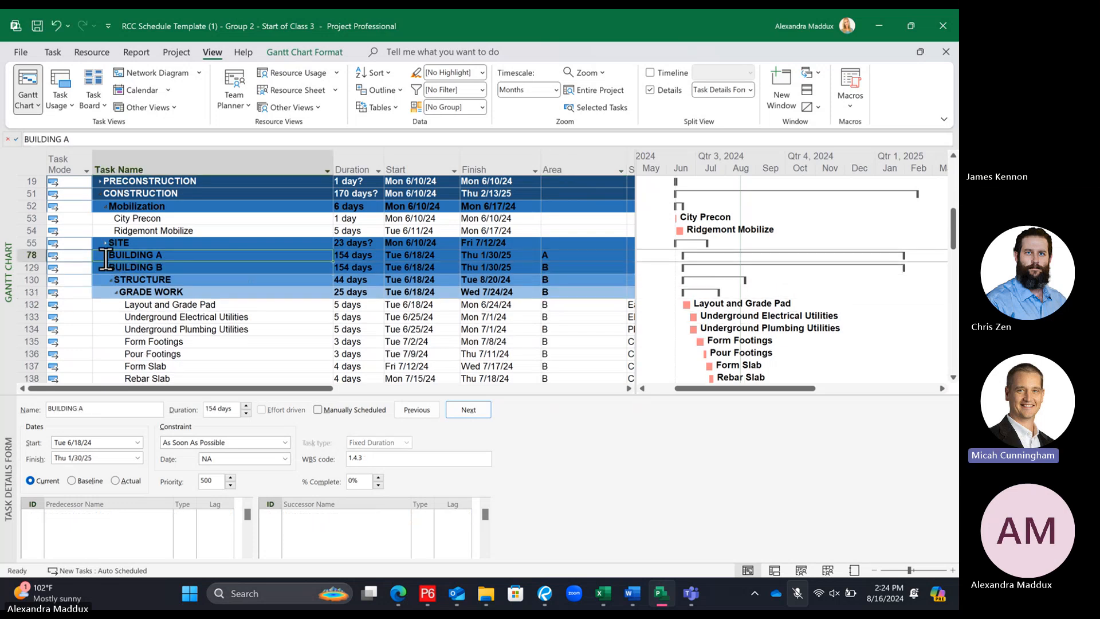
click(106, 267)
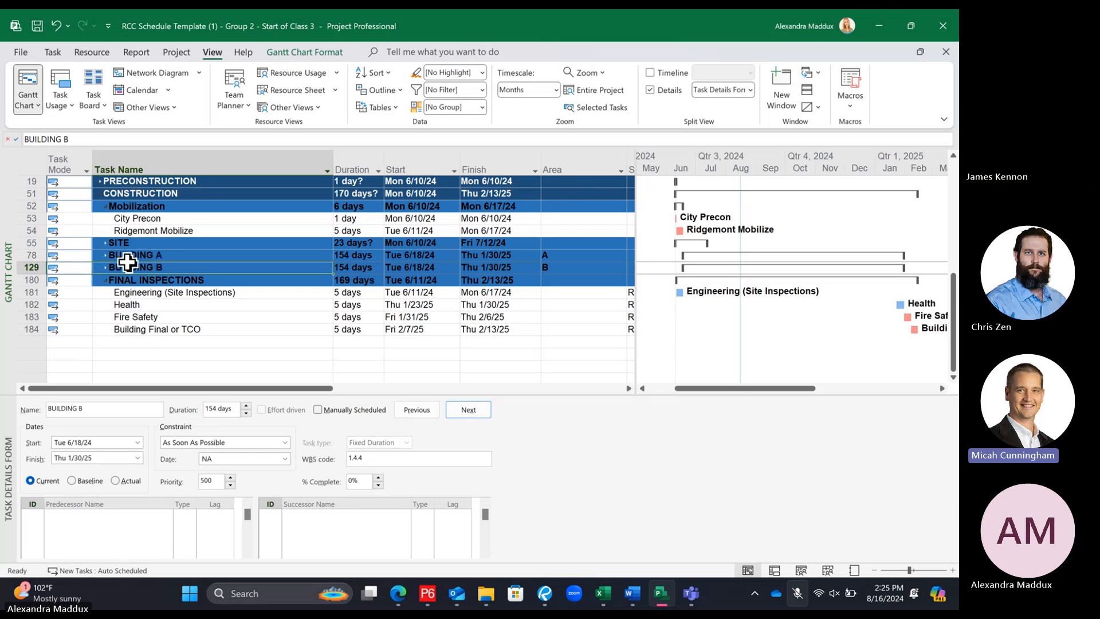
Expand the BUILDING B and BUILDING A summary tasks again and select the Area value of Layout and Grade Pad in row 81
click(105, 267)
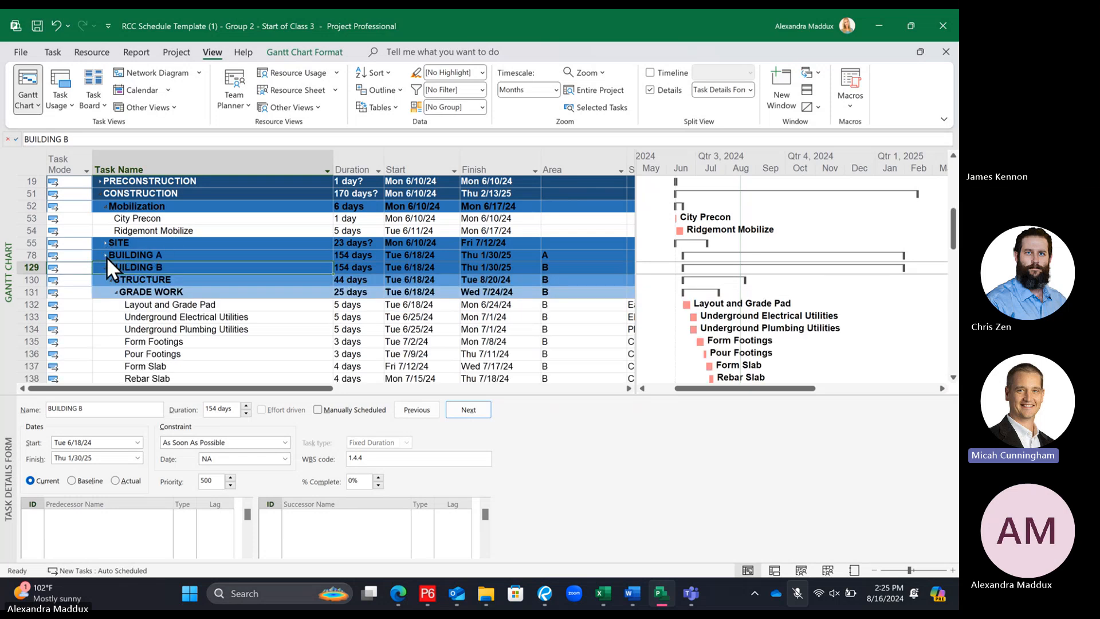
click(106, 256)
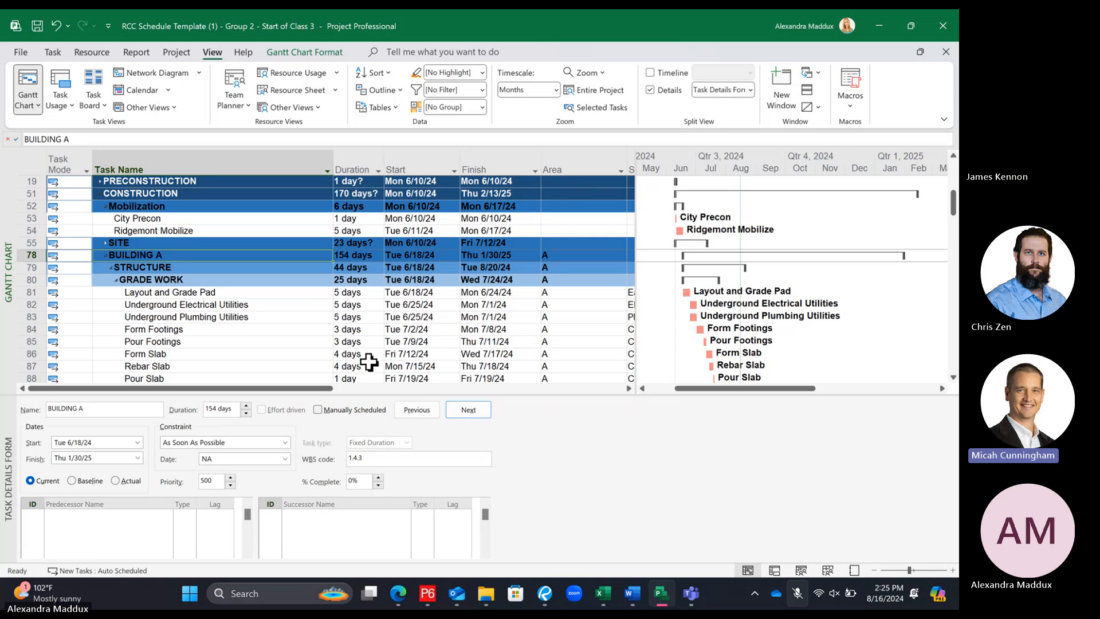
click(544, 292)
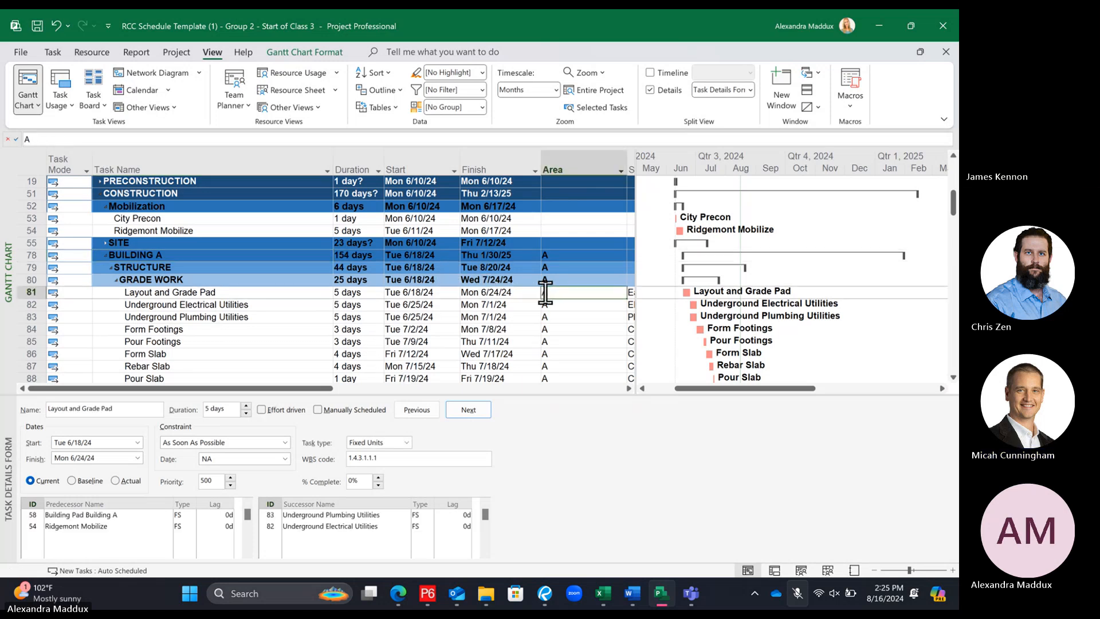
Collapse and re-expand the BUILDING A subtasks, and open the Outline options for that summary task
click(106, 256)
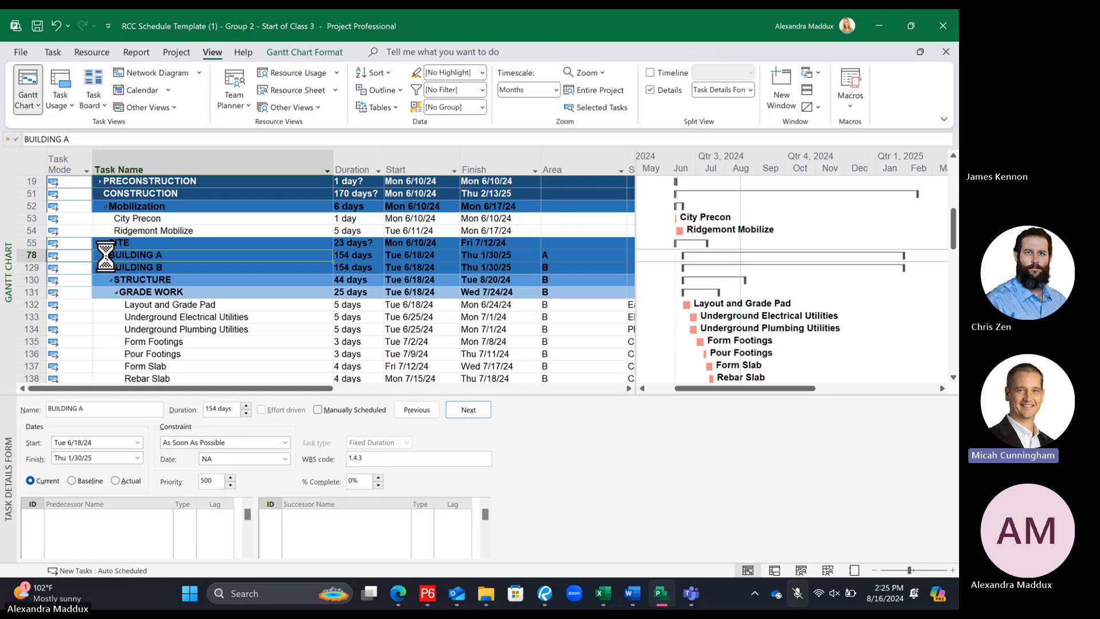
click(105, 255)
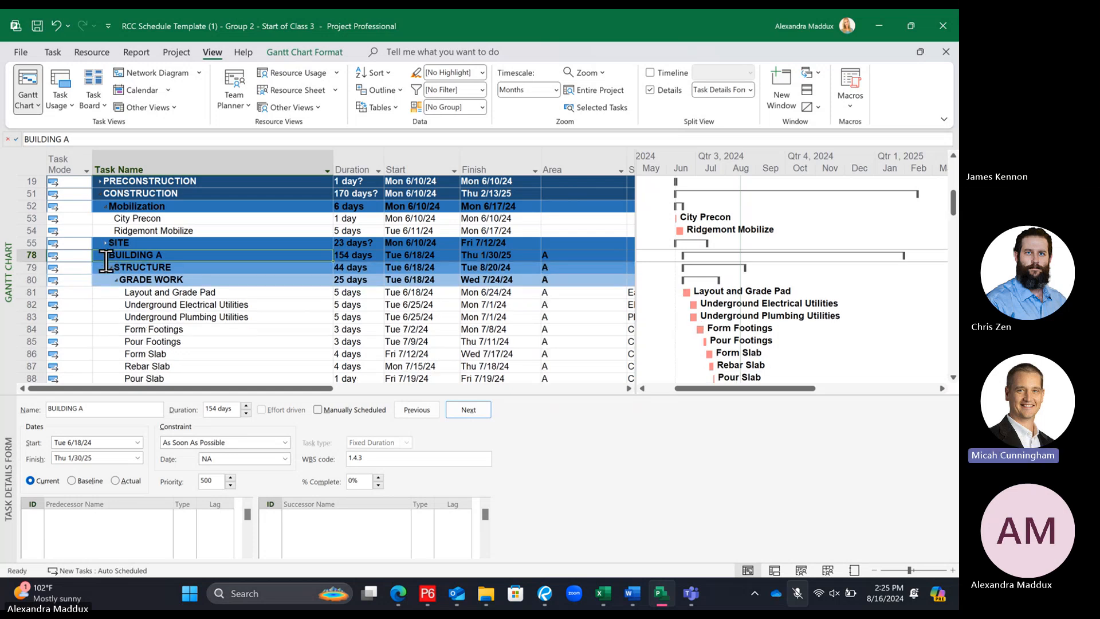
click(140, 265)
click(138, 255)
click(382, 90)
click(241, 286)
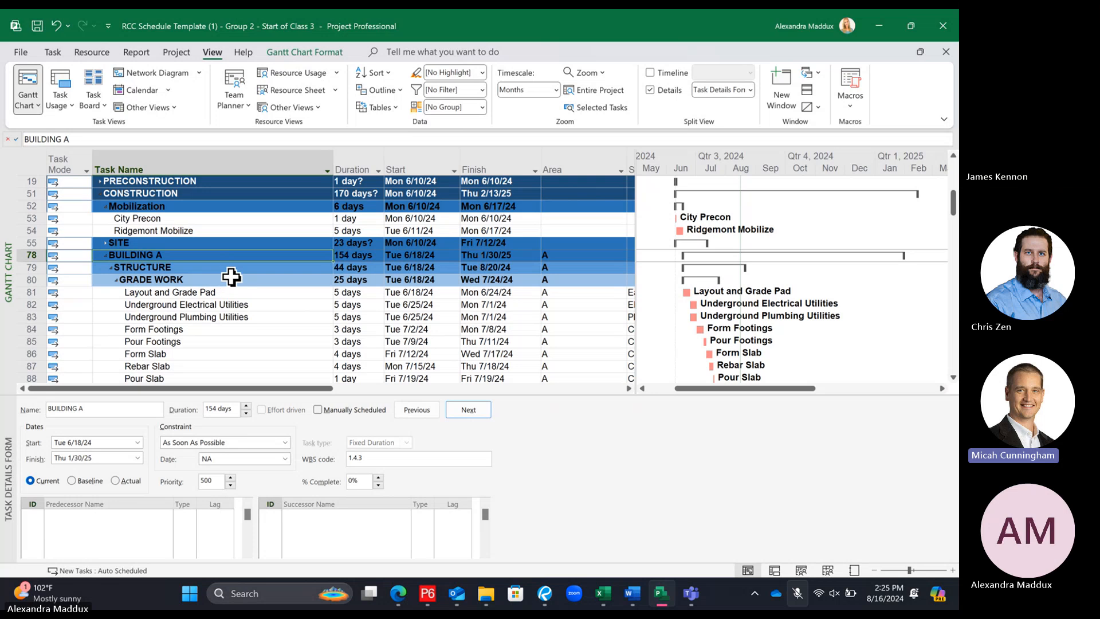
scroll(231, 277, up, 1)
scroll(232, 277, up, 5)
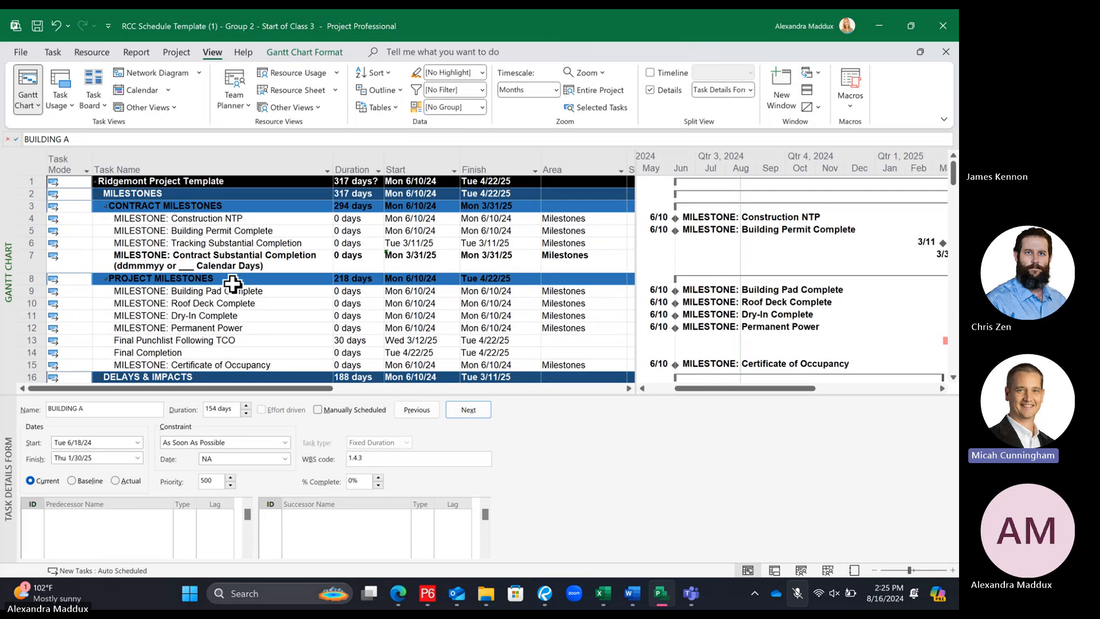
scroll(232, 297, down, 6)
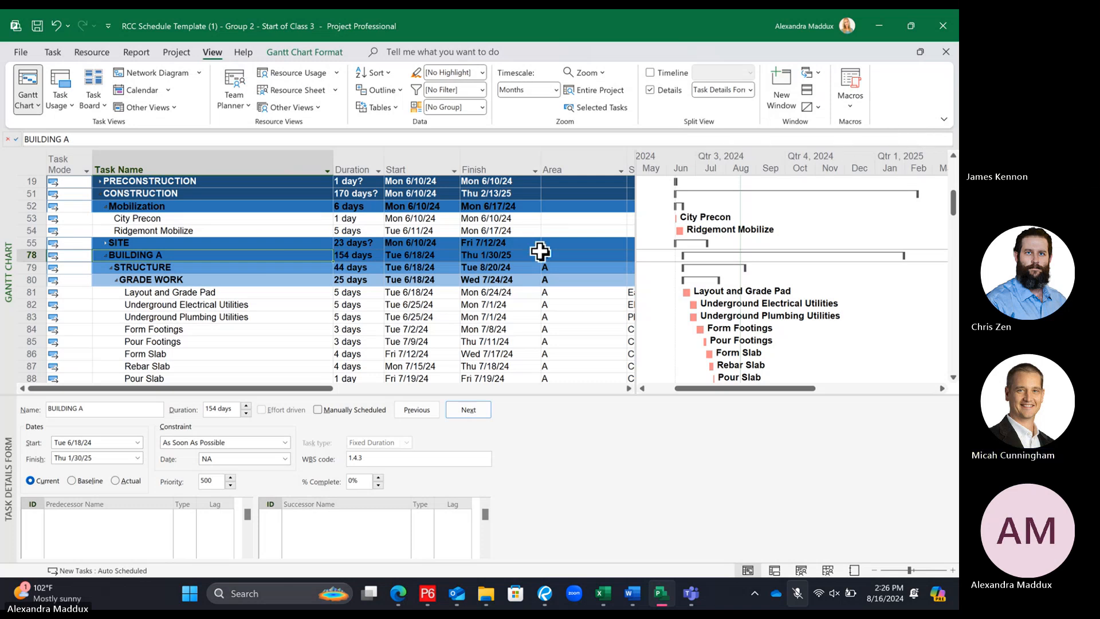
scroll(540, 251, up, 1)
scroll(527, 258, down, 1)
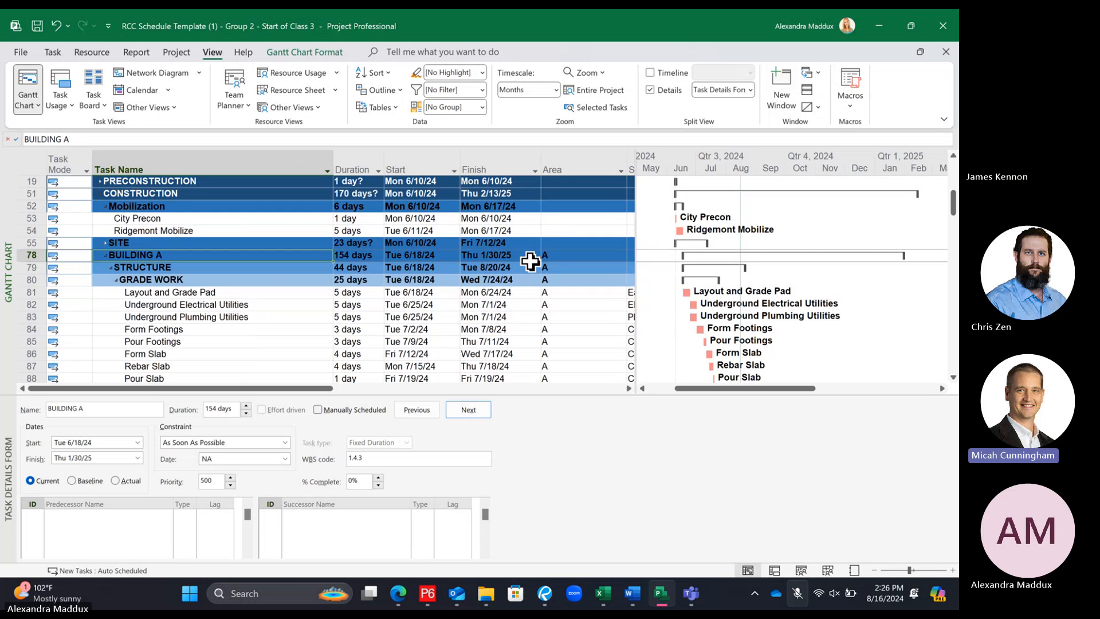
scroll(531, 261, down, 1)
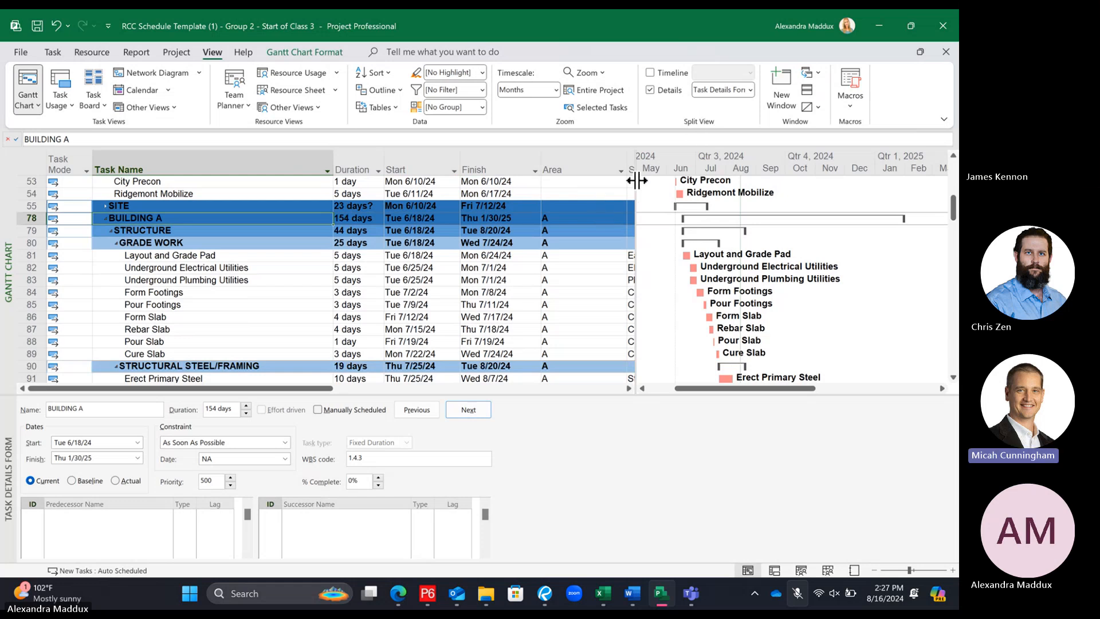
Widen the task table to reveal the Subcontractor column, group the tasks by Subcontractor, and collapse the No Value group
drag(633, 179, 729, 200)
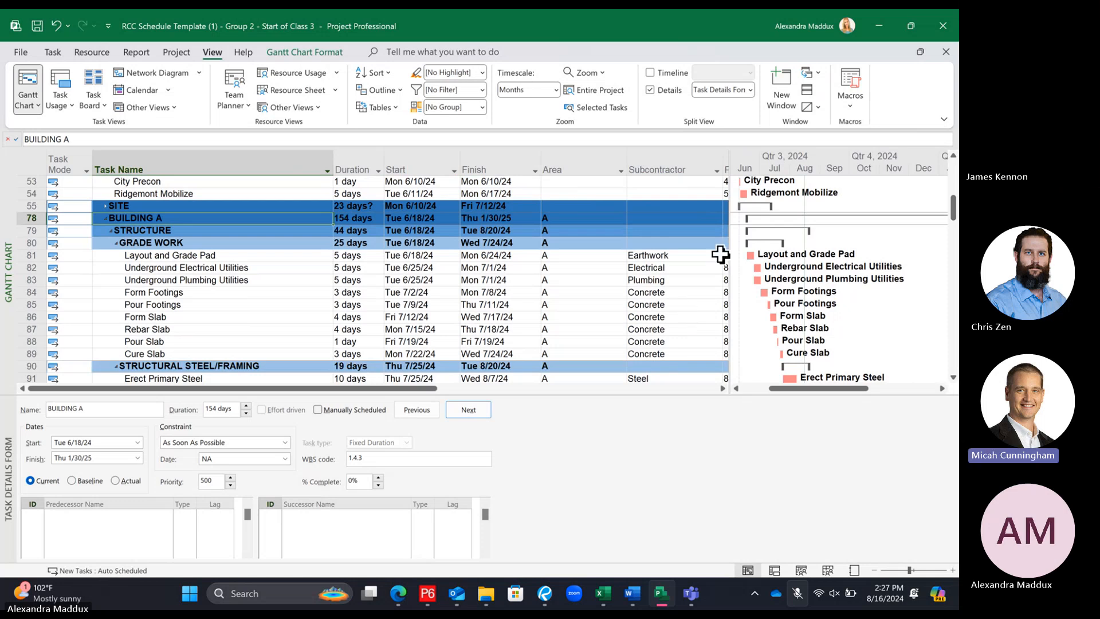
click(723, 171)
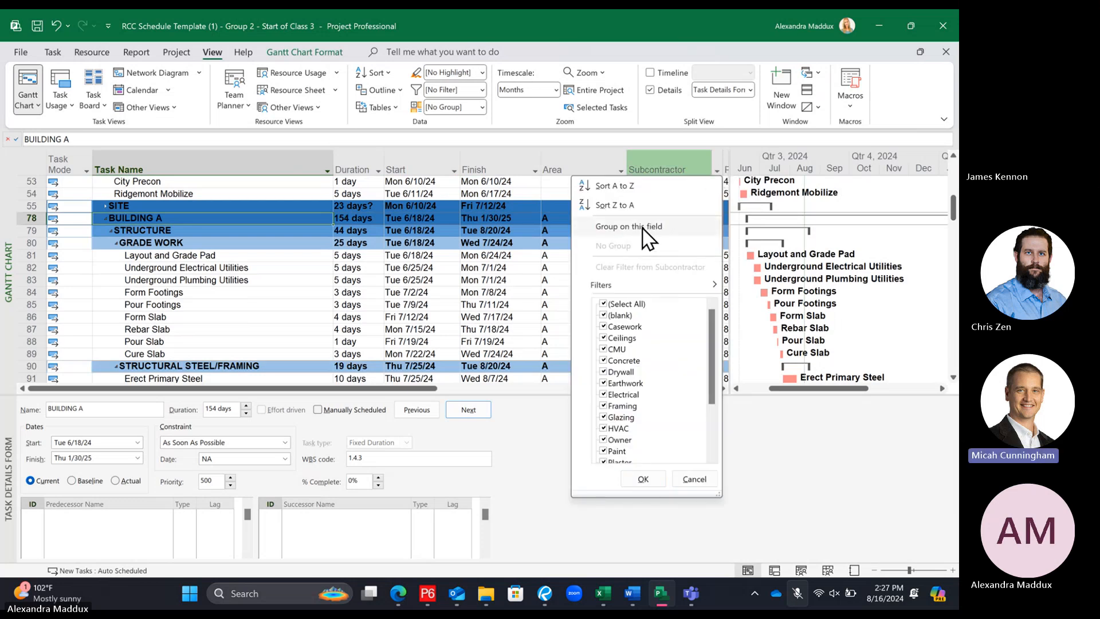
click(459, 220)
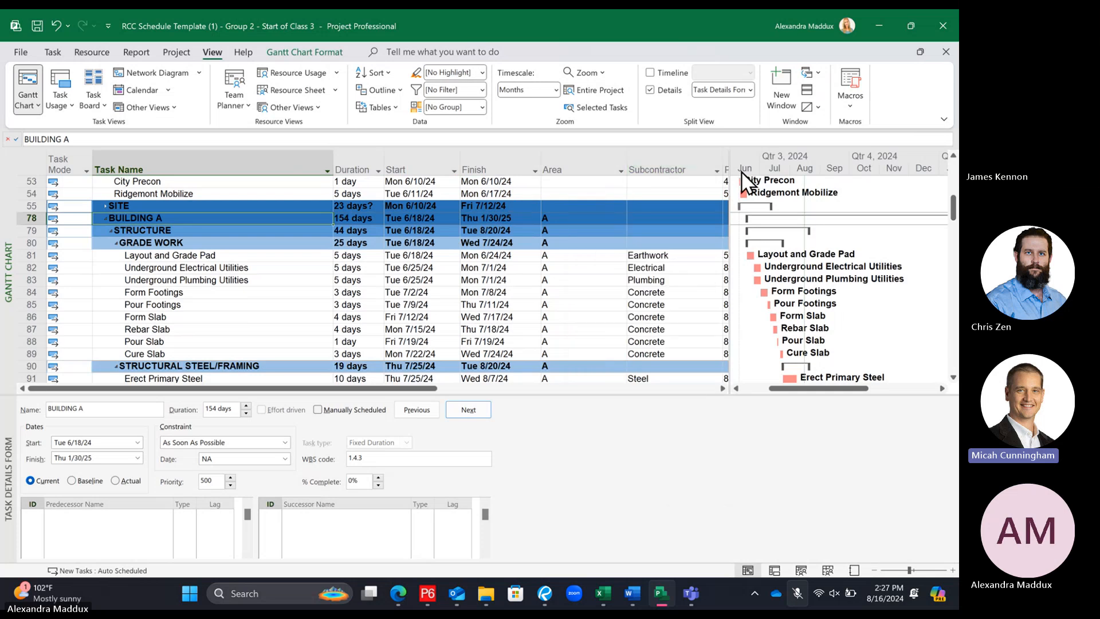
click(717, 170)
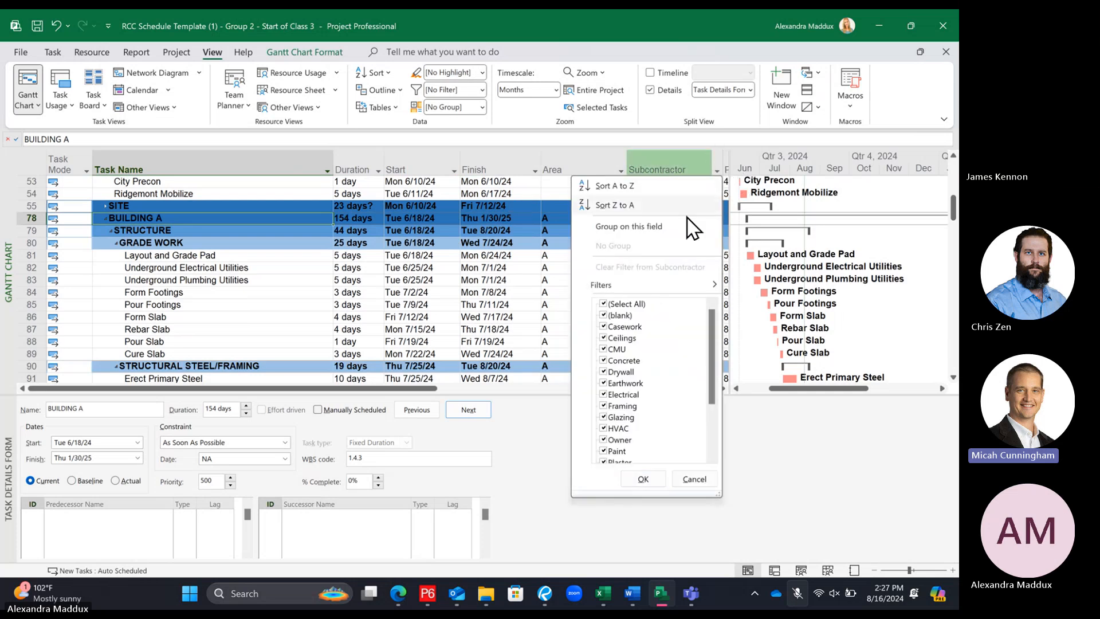
click(668, 225)
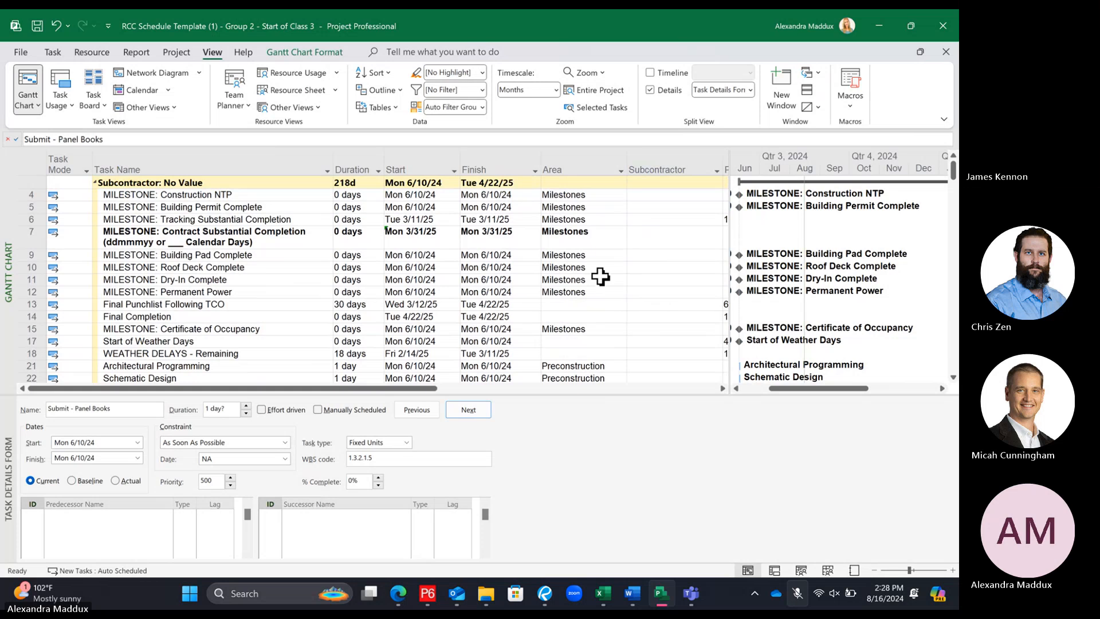
click(95, 183)
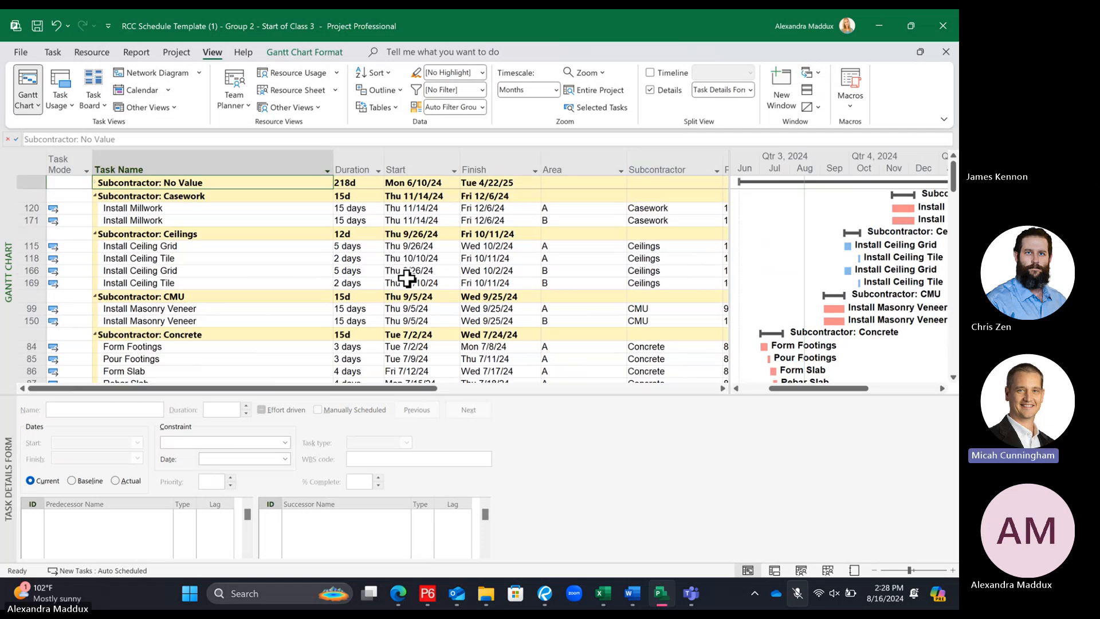
Review the tasks and their Area values in the subcontractor groups from Casework through Plaster
scroll(406, 279, down, 10)
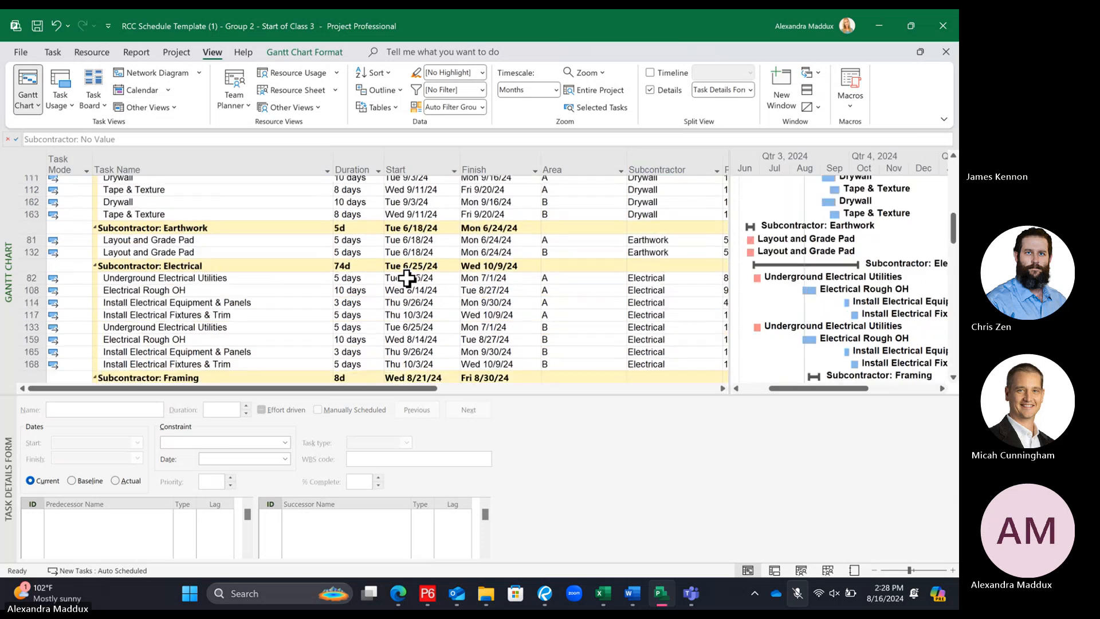
scroll(407, 279, down, 4)
scroll(407, 280, down, 2)
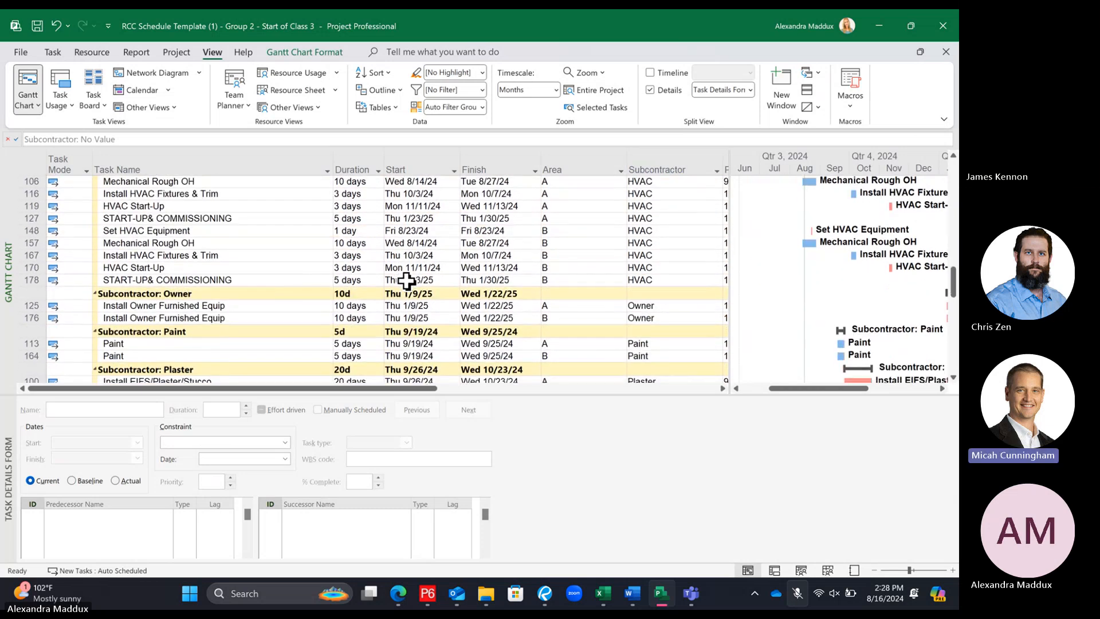
scroll(407, 280, up, 1)
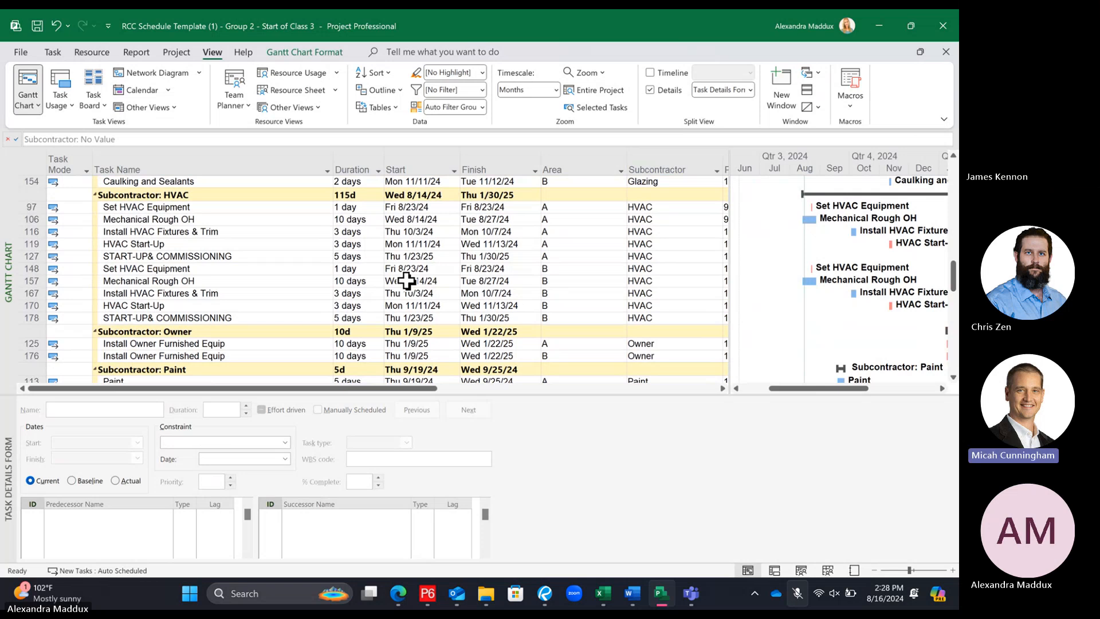
scroll(407, 281, up, 12)
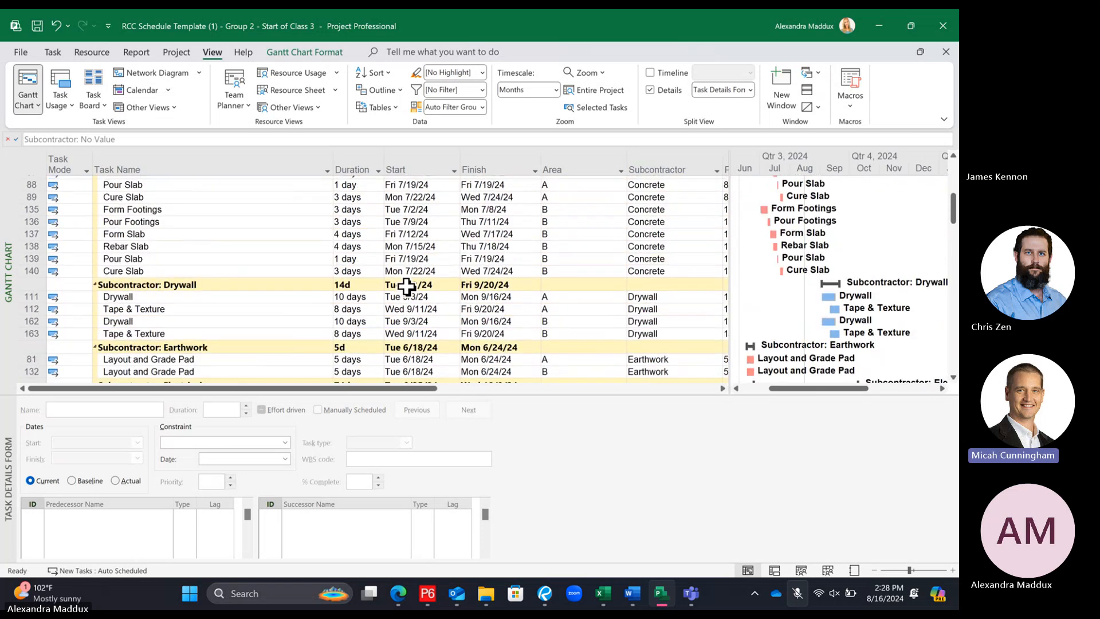
scroll(408, 287, up, 4)
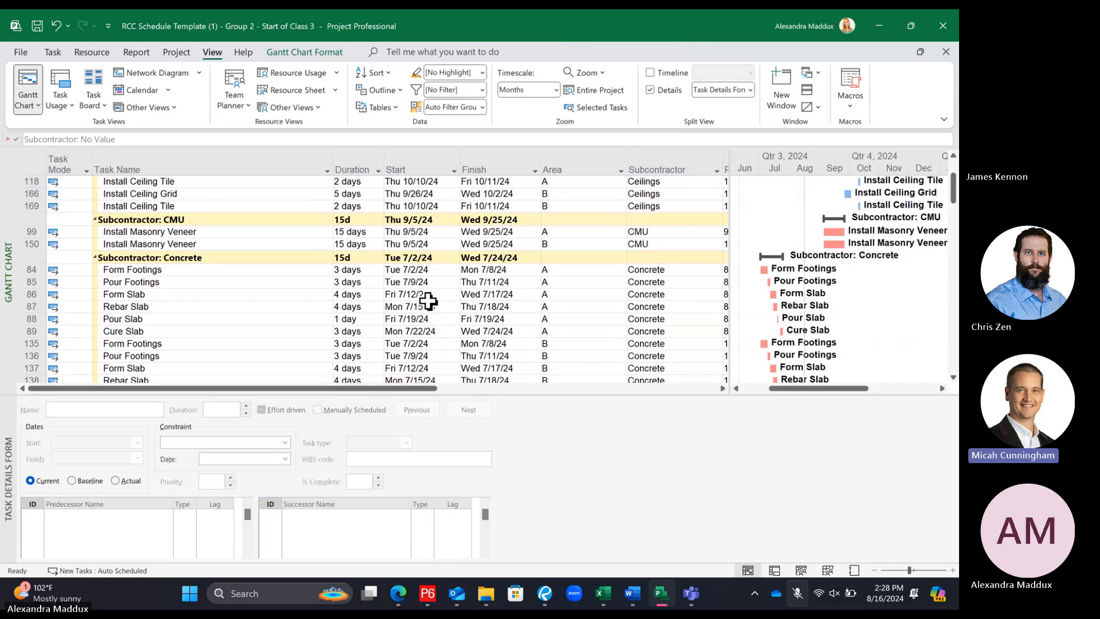
scroll(541, 311, up, 2)
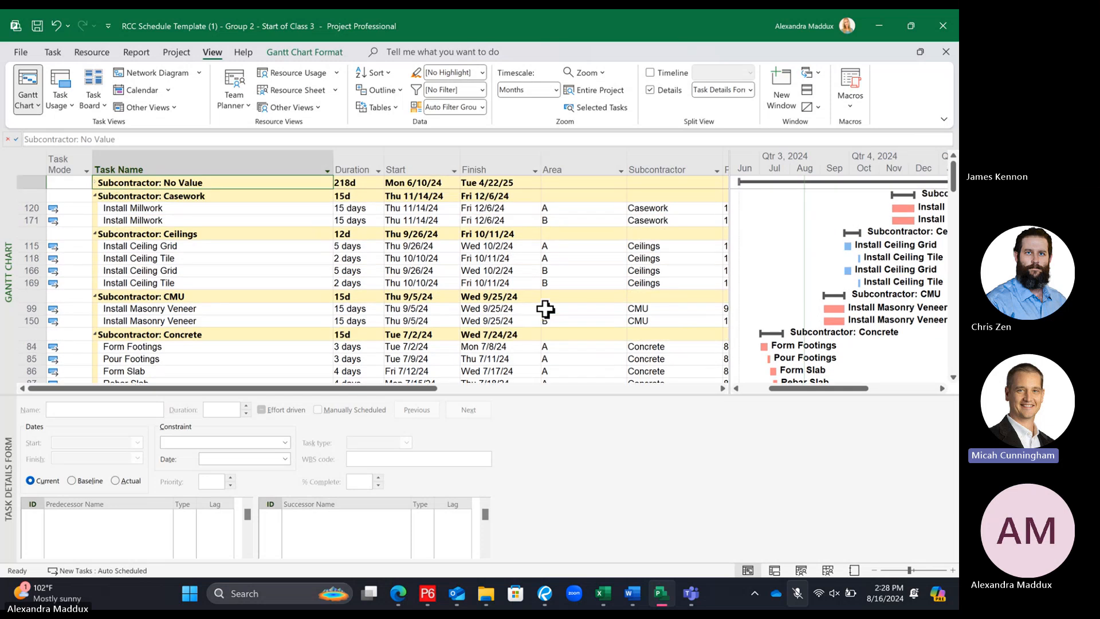
Compare the two Install Millwork tasks and their Area values in the Casework group
click(237, 209)
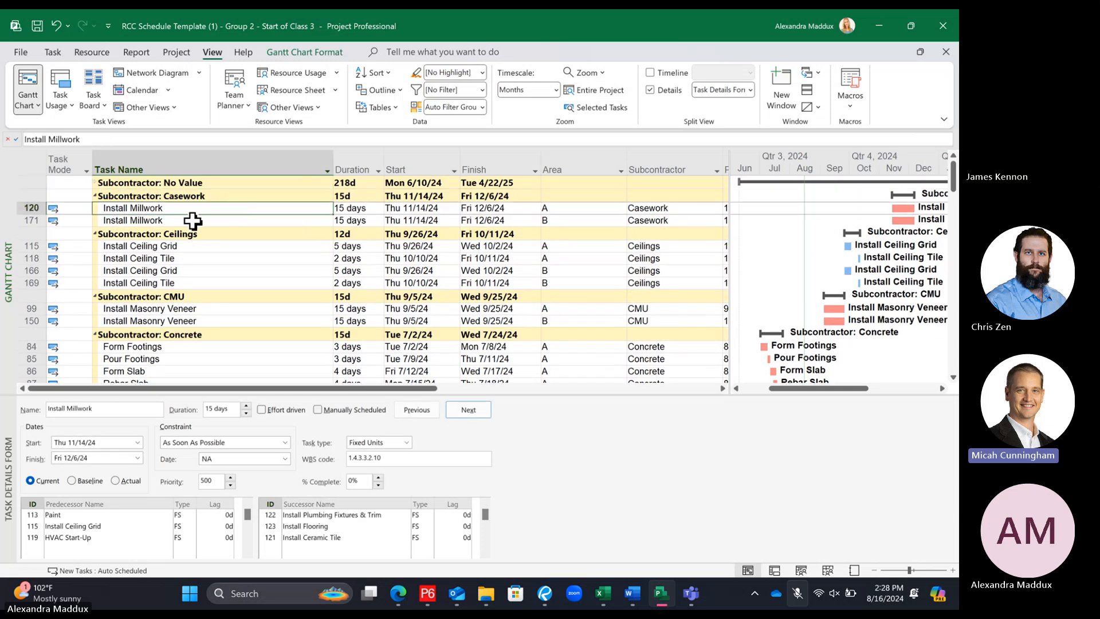
click(604, 212)
click(580, 220)
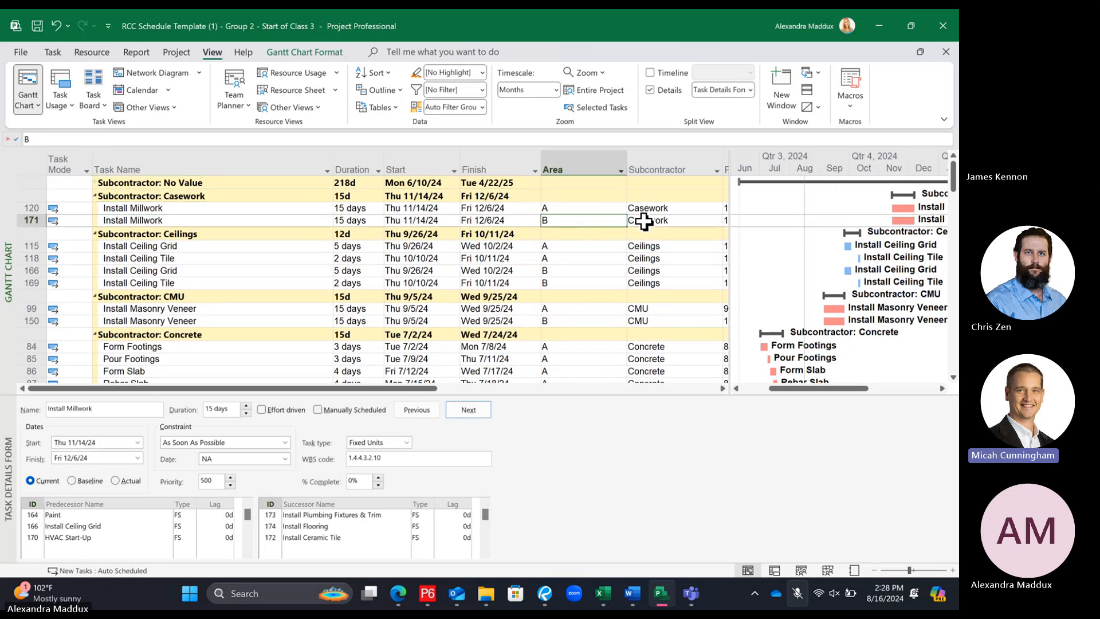
Examine the Concrete group, comparing Pour Slab in Area A with Form Footings in Area B
mouse_move(816, 387)
mouse_down()
mouse_move(842, 390)
mouse_move(830, 388)
mouse_up()
scroll(401, 318, down, 1)
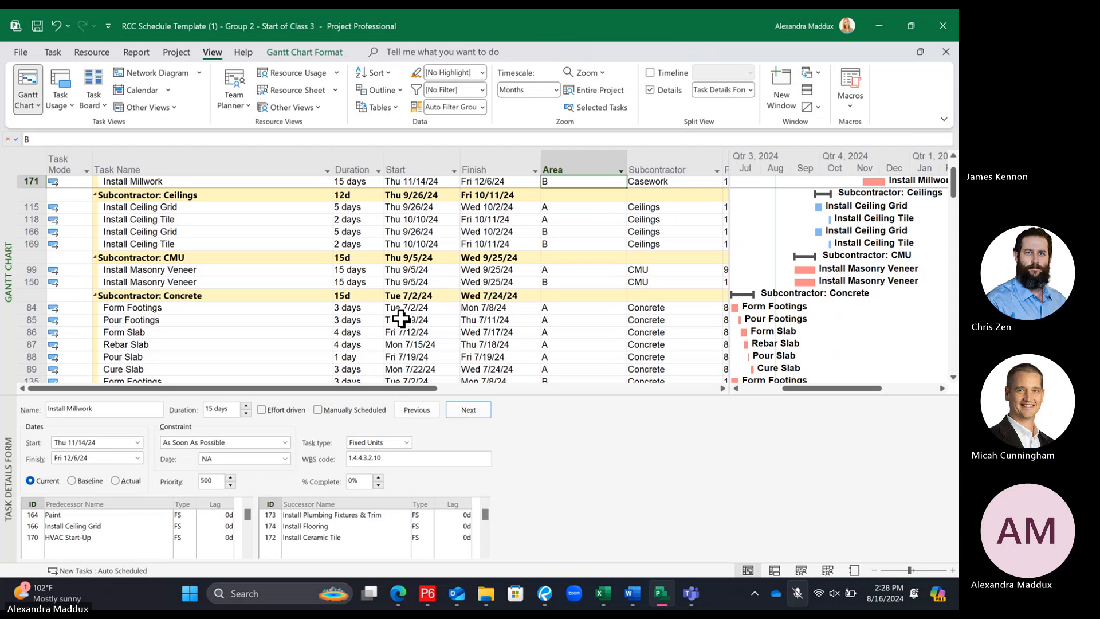
scroll(342, 311, down, 2)
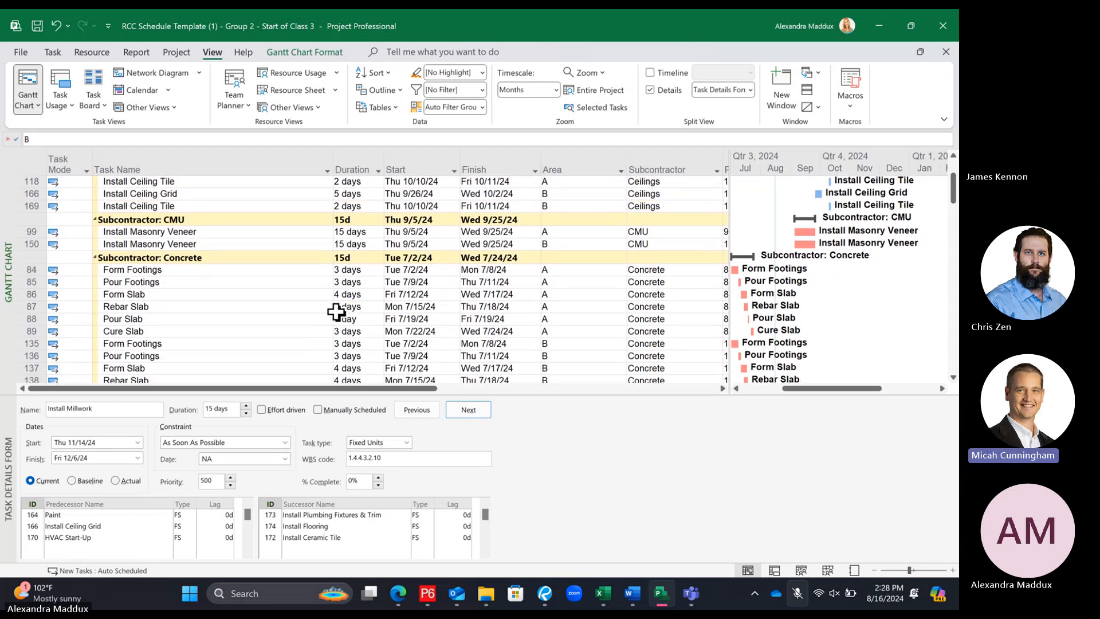
scroll(332, 313, down, 1)
click(170, 225)
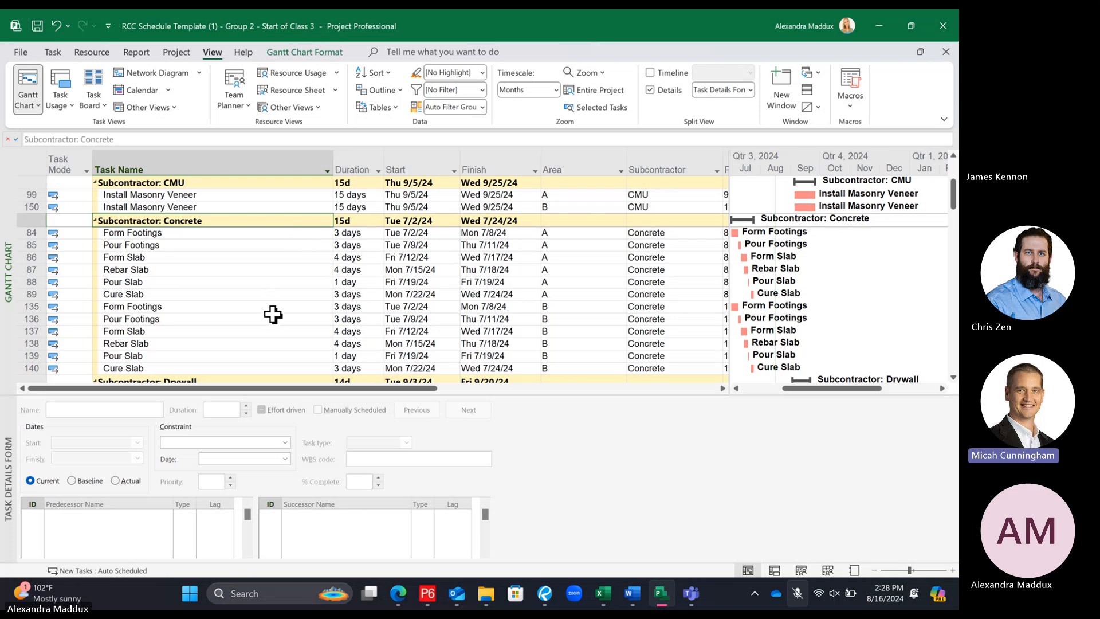
click(570, 282)
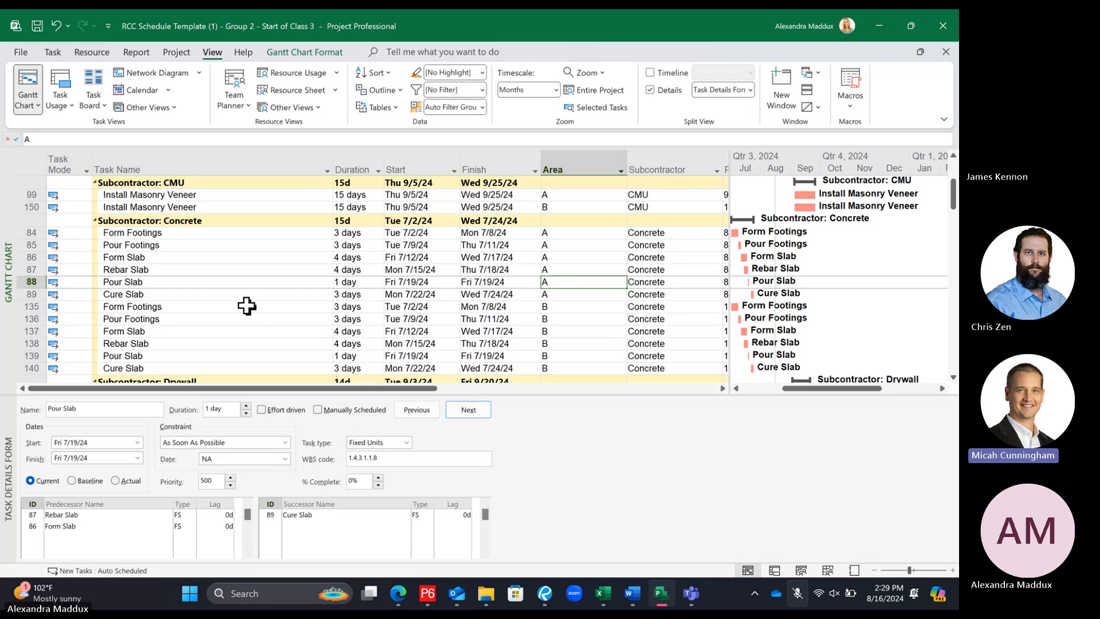
click(210, 310)
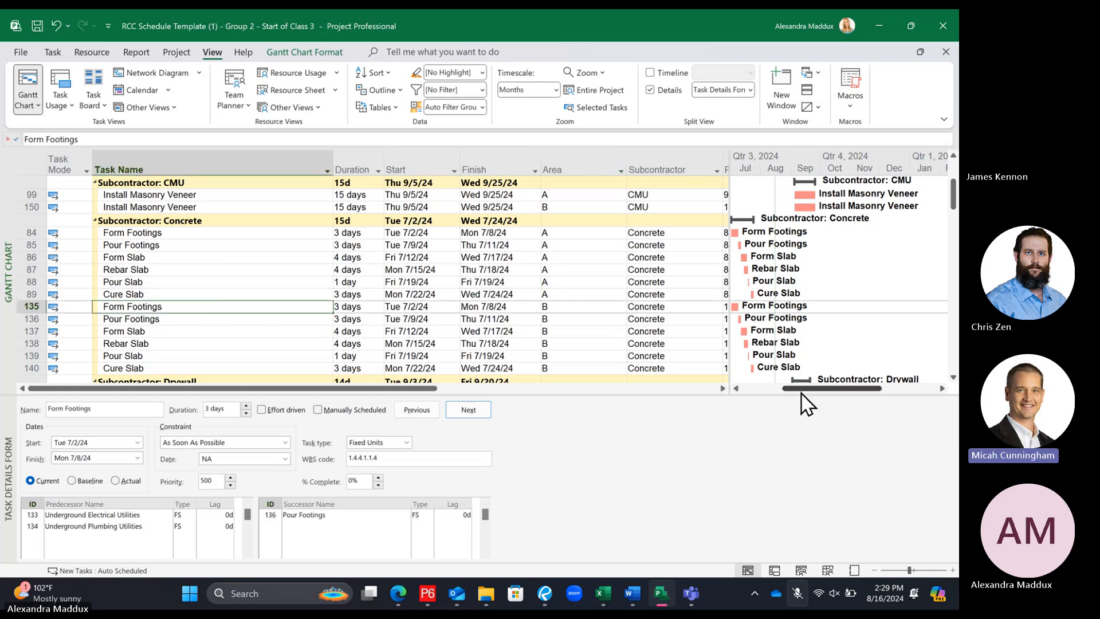
Try linking Pour Slab in Area A (row 88) to Form Footings in Area B (row 135), and undo the link
scroll(800, 393, left, 2)
click(152, 281)
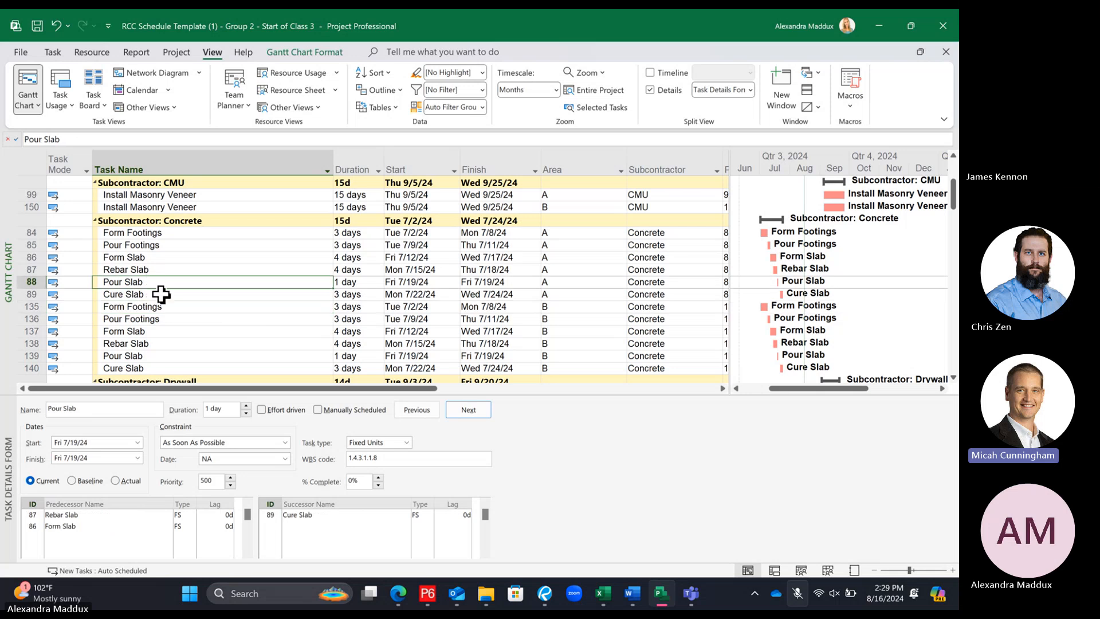
ctrl+click(166, 305)
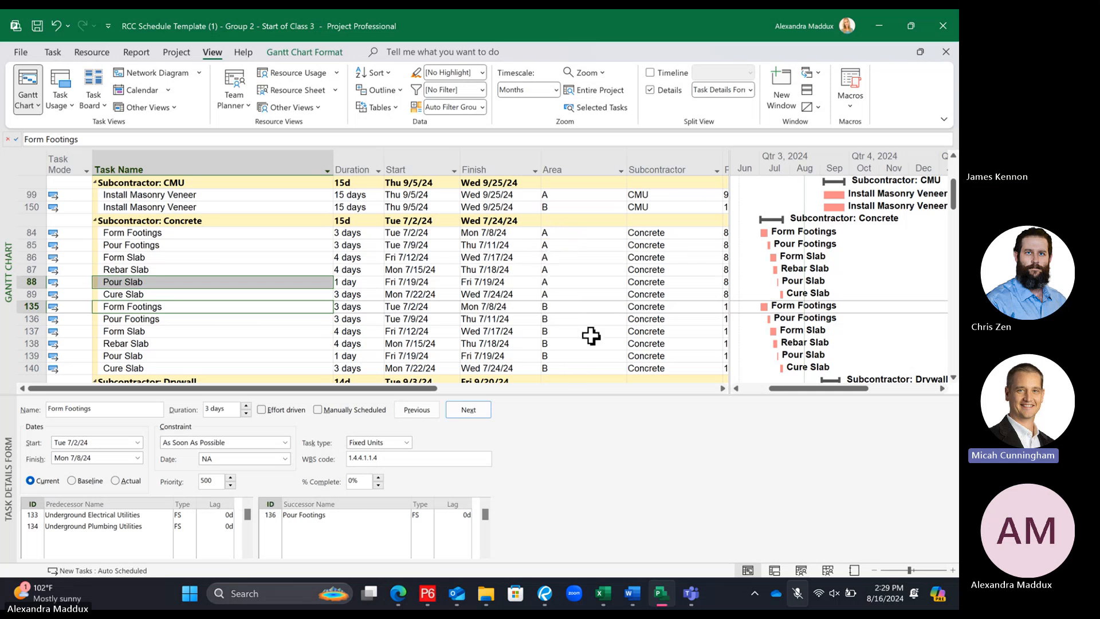
click(52, 53)
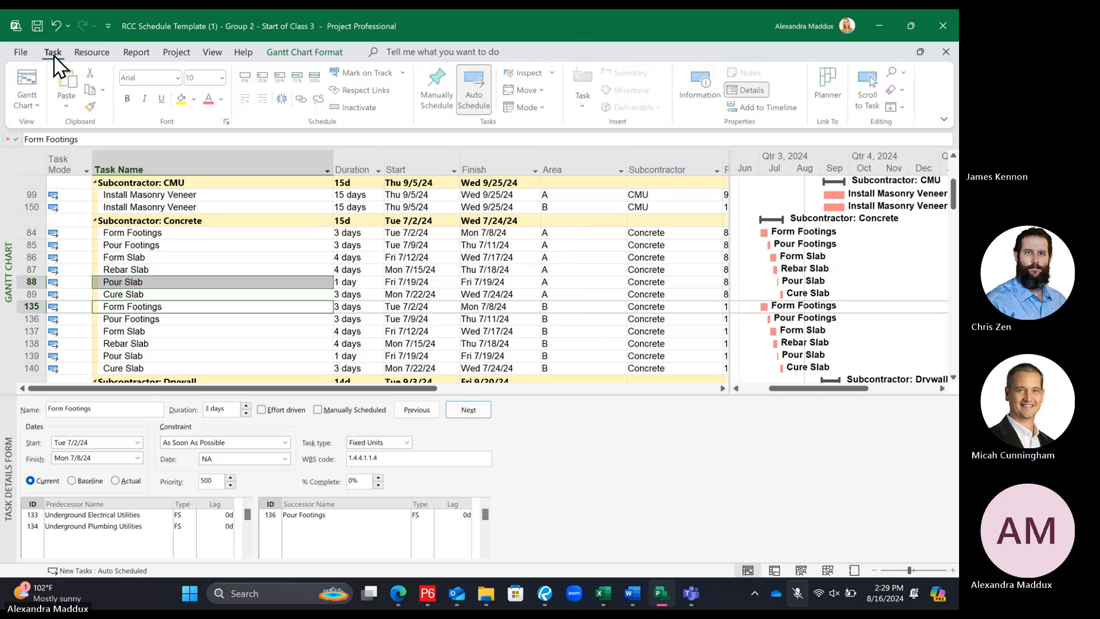
click(301, 99)
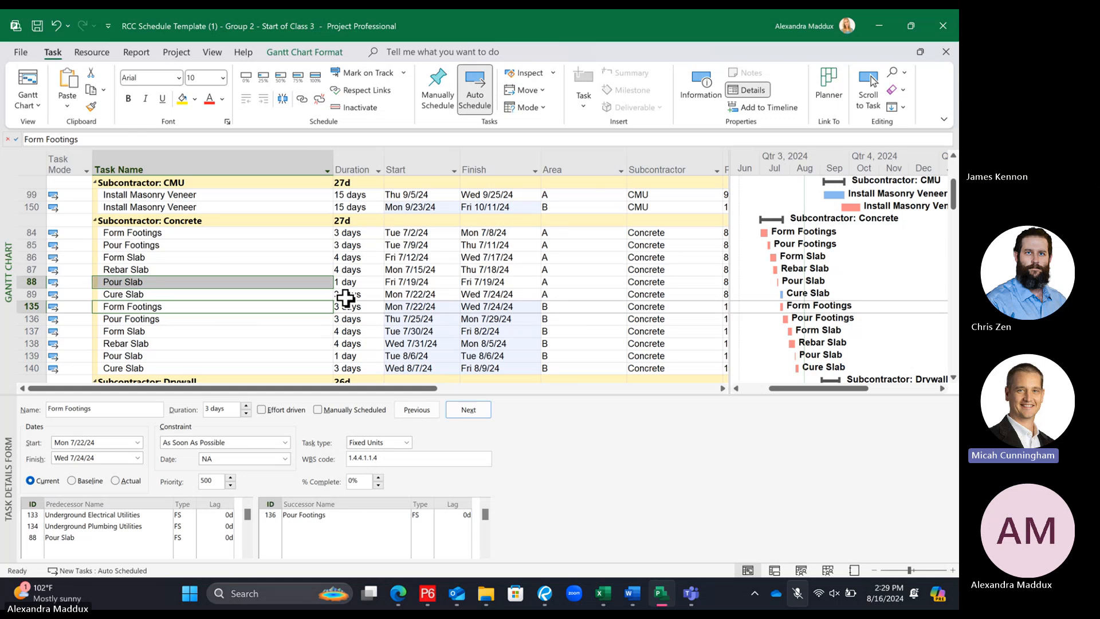
key(ctrl+z)
Link Pour Slab in Area A (row 88) as predecessor of Form Footings in Area B (row 135)
click(228, 282)
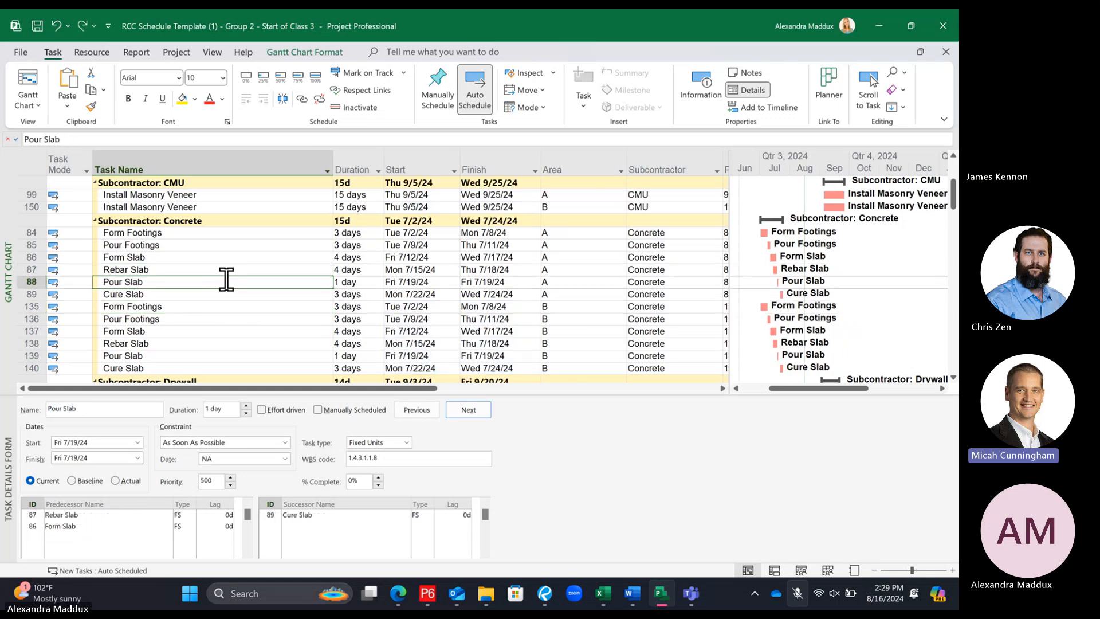
ctrl+click(173, 308)
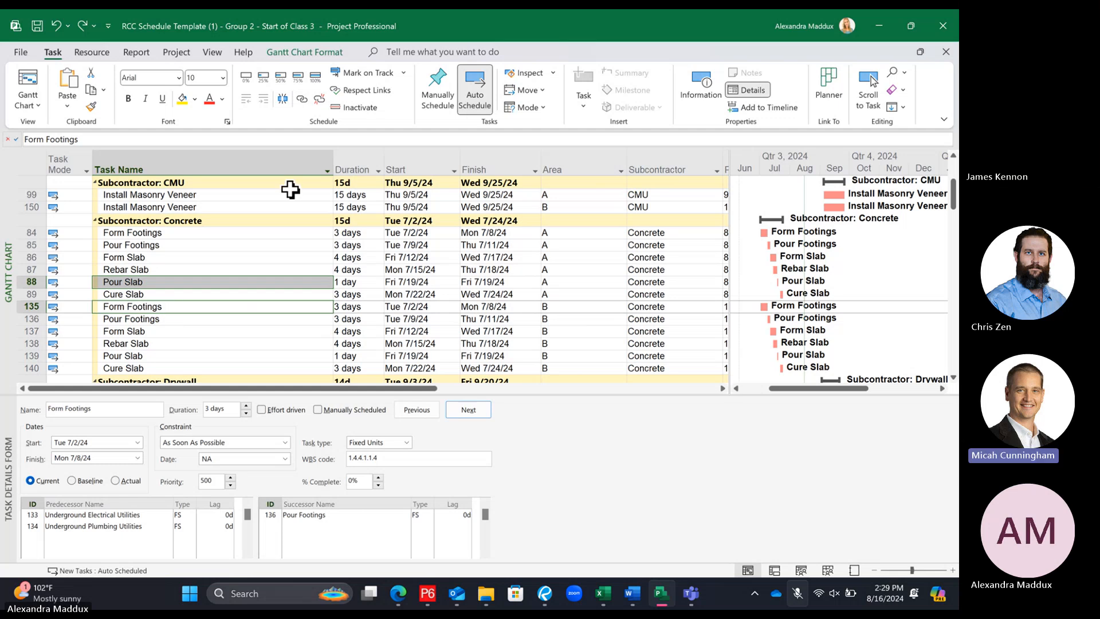
click(302, 99)
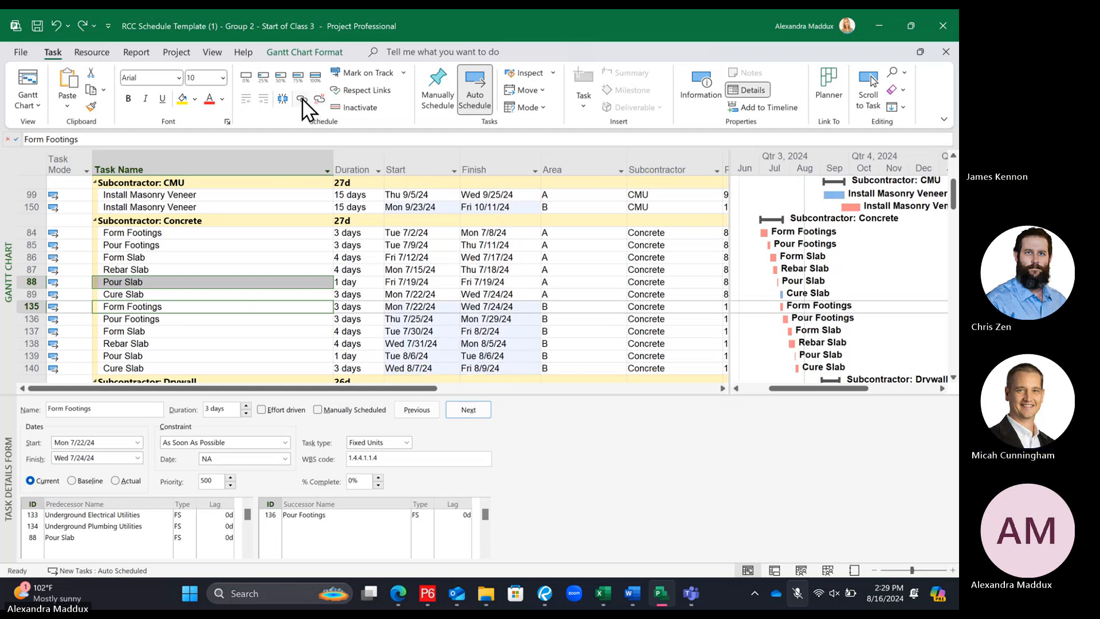
Review how the new link affects the Area B dates and Gantt bars across the Casework to Glazing subcontractor groups
scroll(357, 269, up, 3)
scroll(356, 272, up, 1)
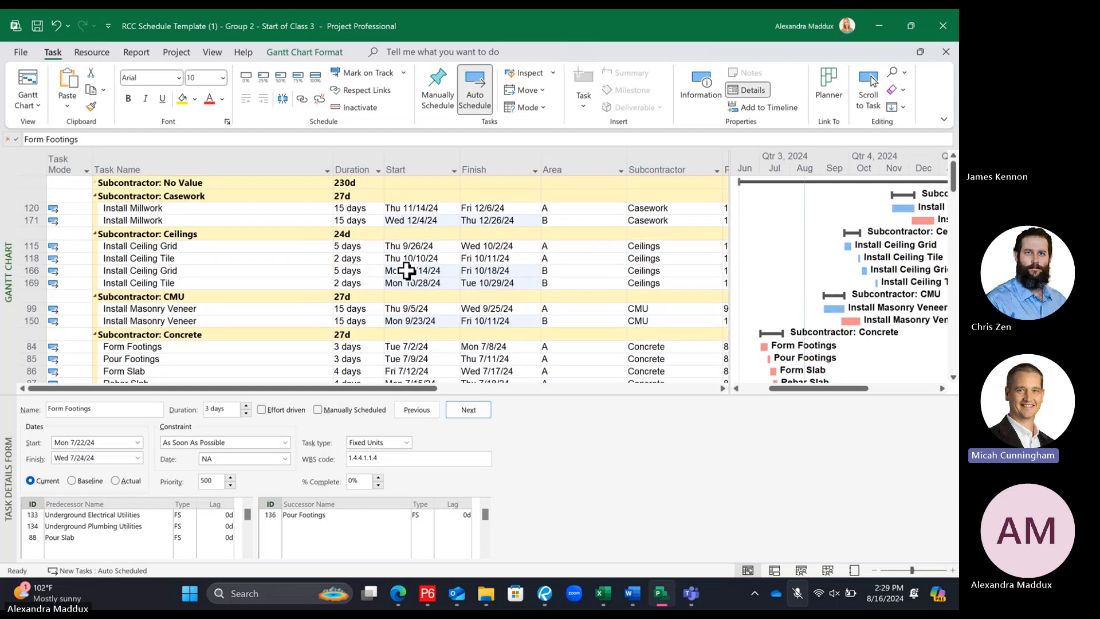
drag(807, 390, 840, 403)
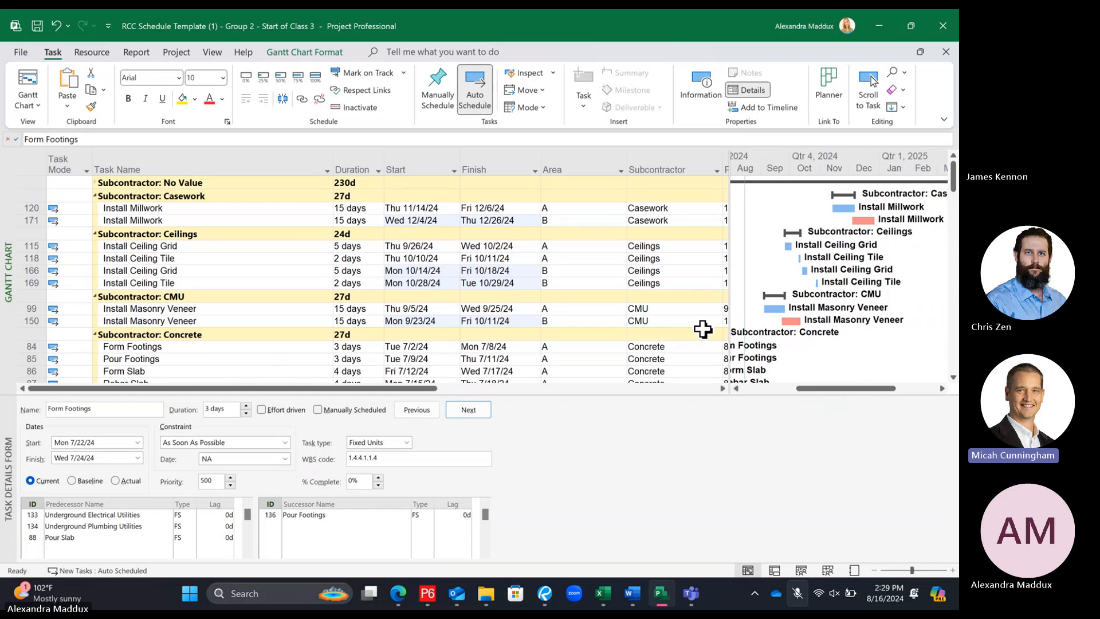
scroll(625, 329, down, 7)
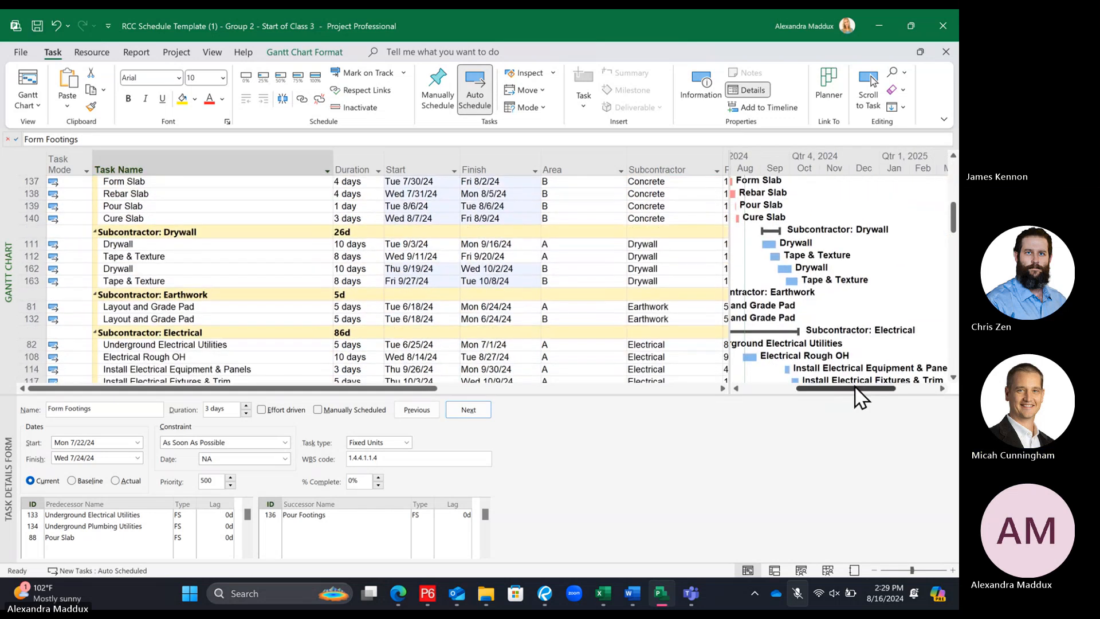
scroll(560, 326, down, 5)
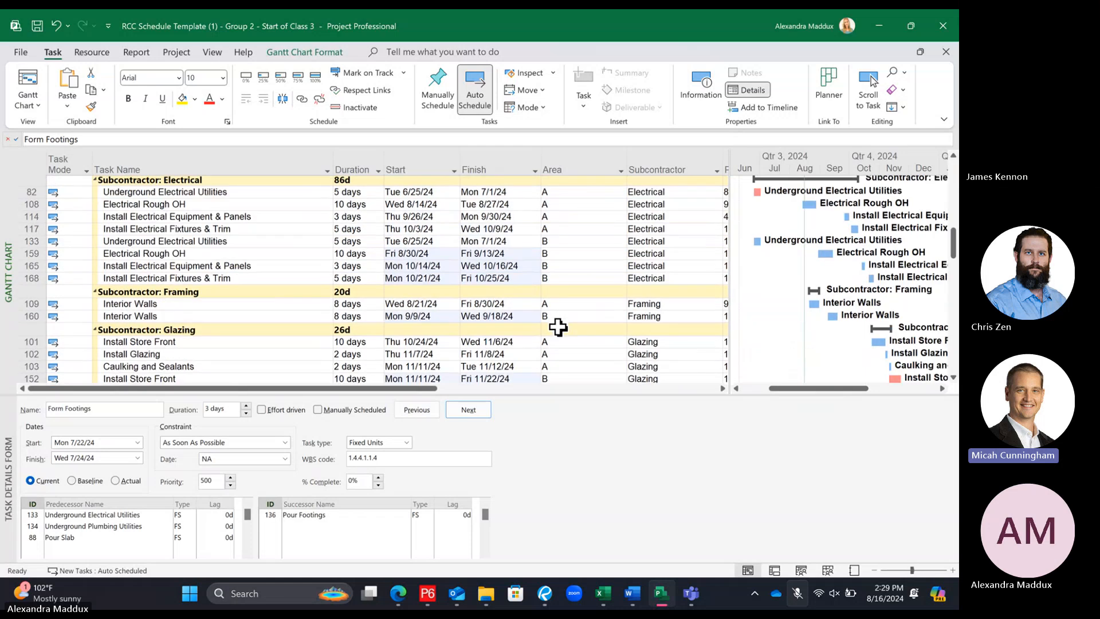
scroll(550, 325, up, 12)
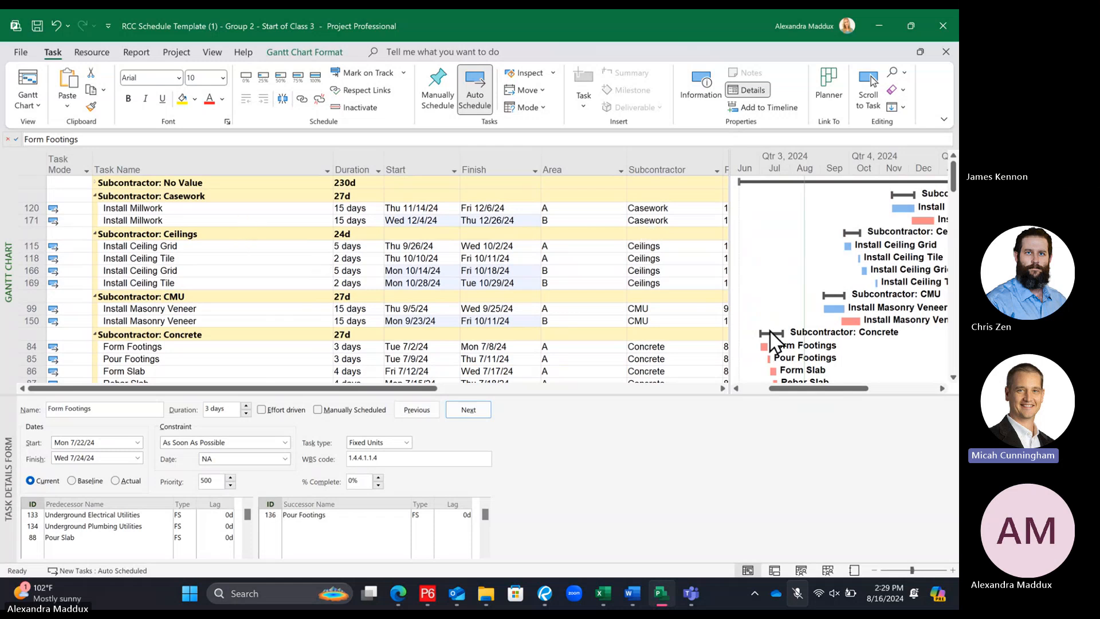
Examine the Gantt bars and Subcontractor grouping, comparing Install Millwork in Area A with Area B in the Casework group
drag(778, 389, 809, 395)
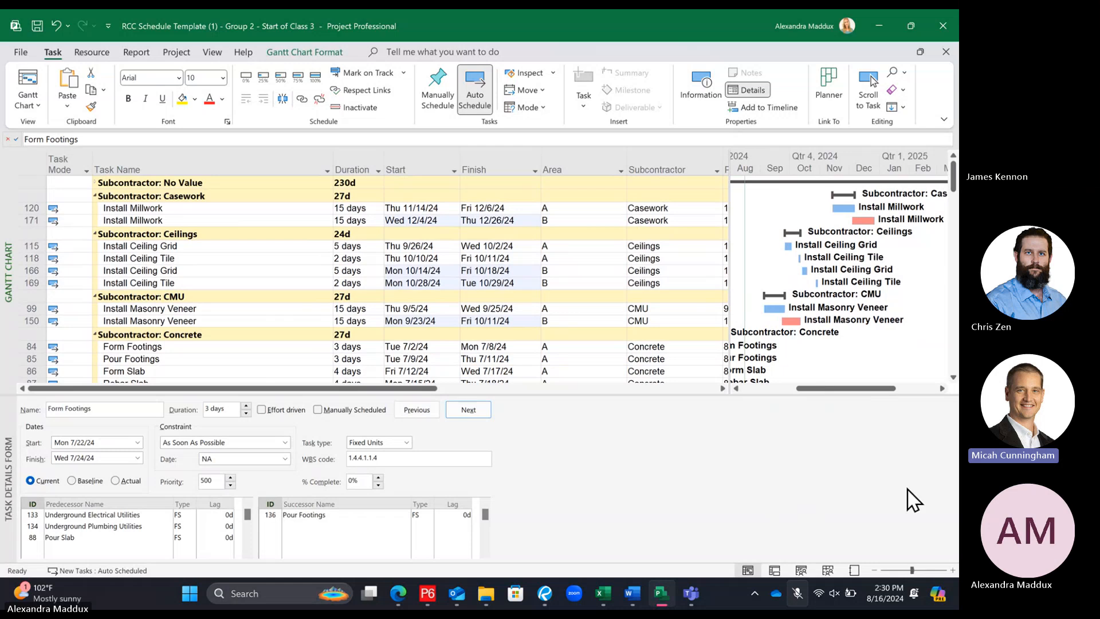
click(952, 569)
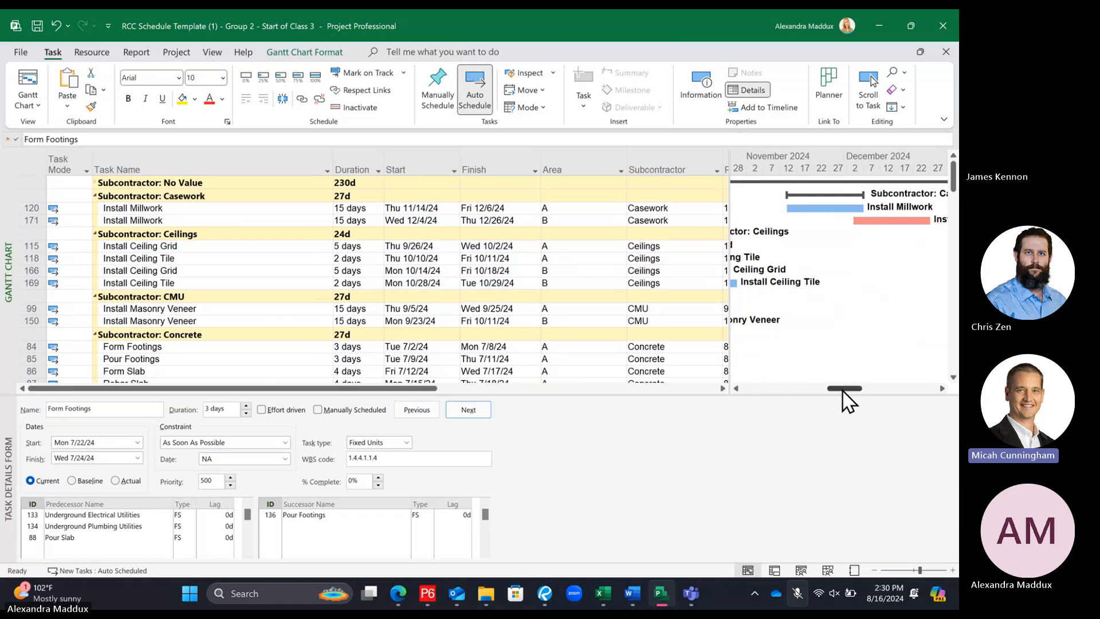
drag(842, 391, 835, 391)
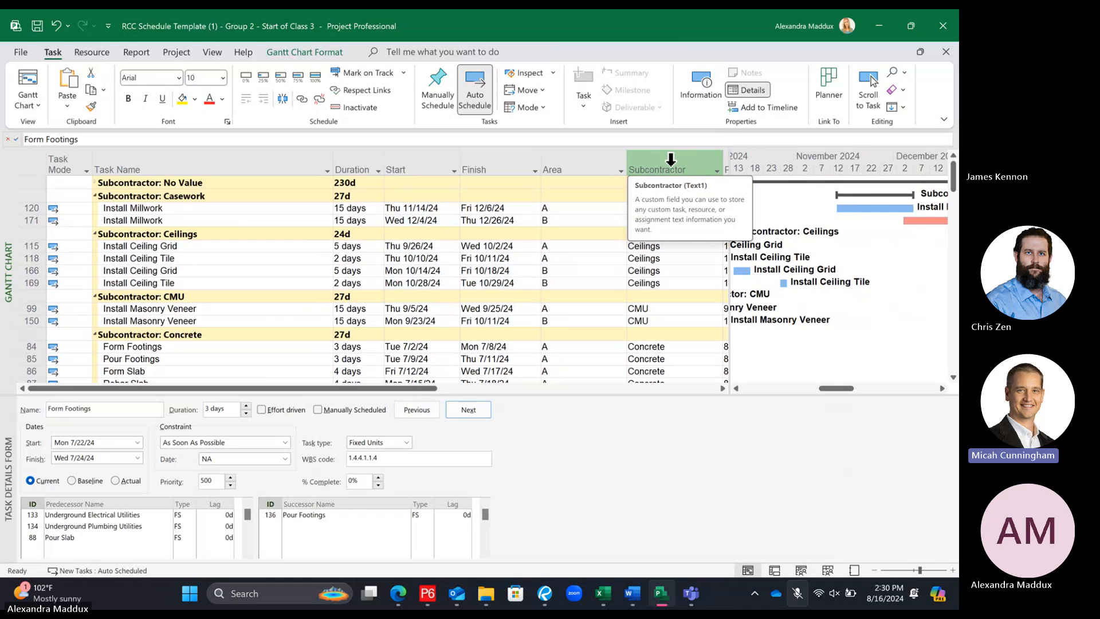
click(717, 171)
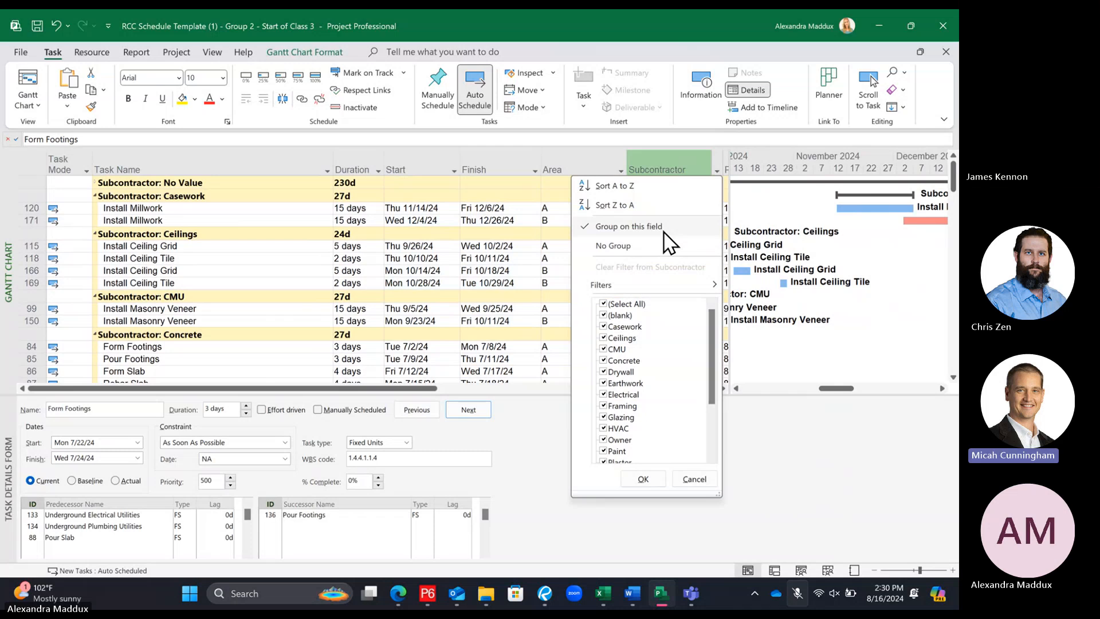
click(529, 232)
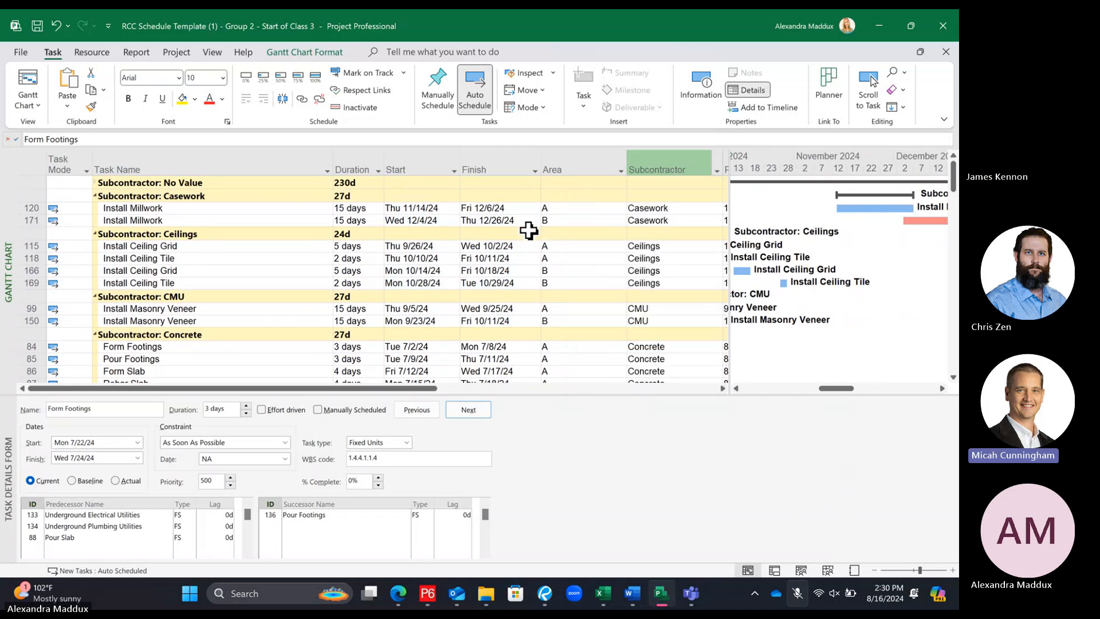
click(213, 208)
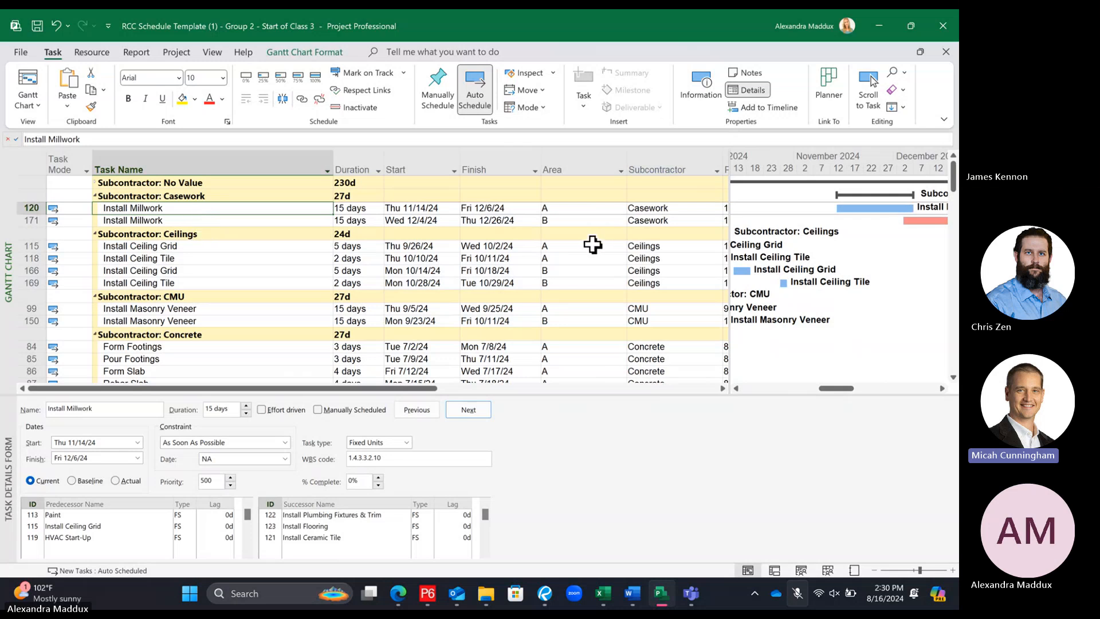
click(568, 221)
click(561, 208)
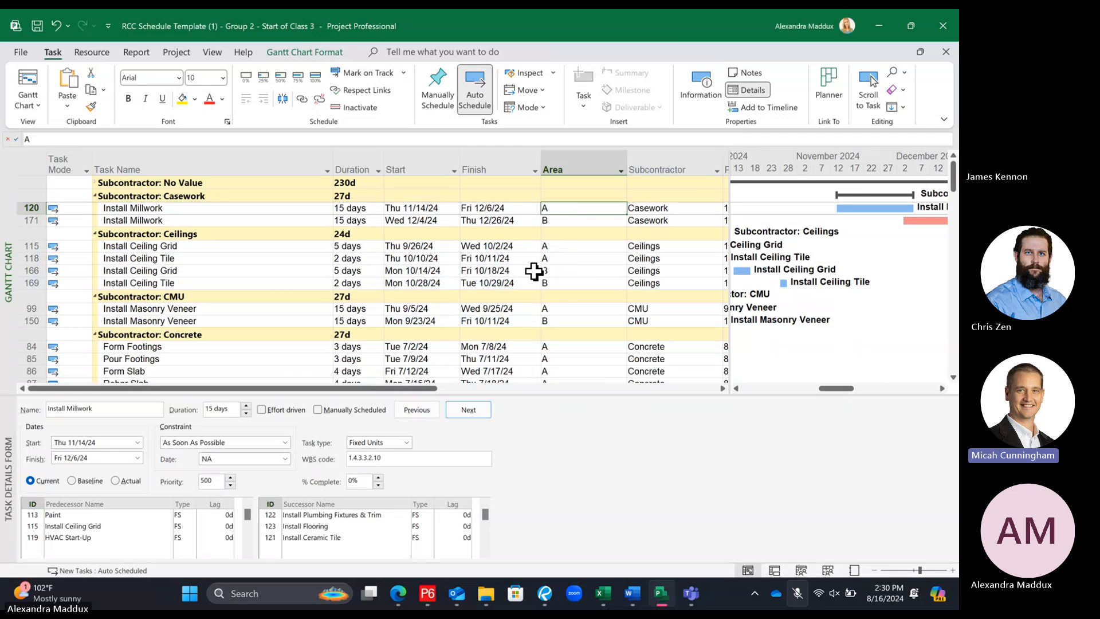
Compare the Area A and Area B tasks in the Ceilings through Electrical groups, checking the Form Footings and Layout and Grade Pad links
click(567, 235)
scroll(552, 263, down, 1)
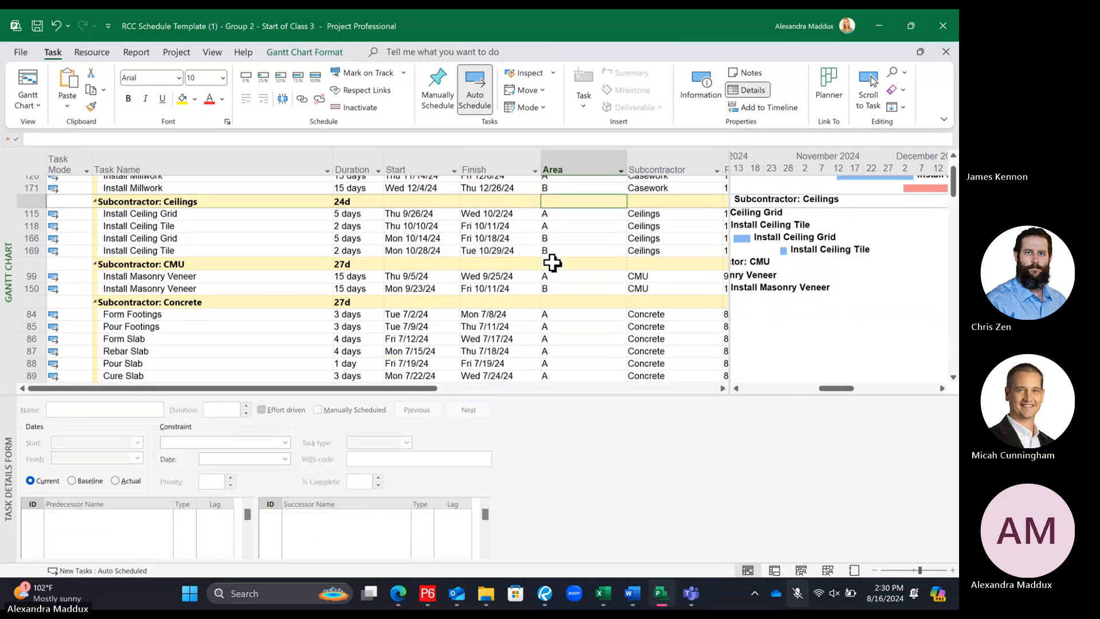
scroll(552, 262, down, 4)
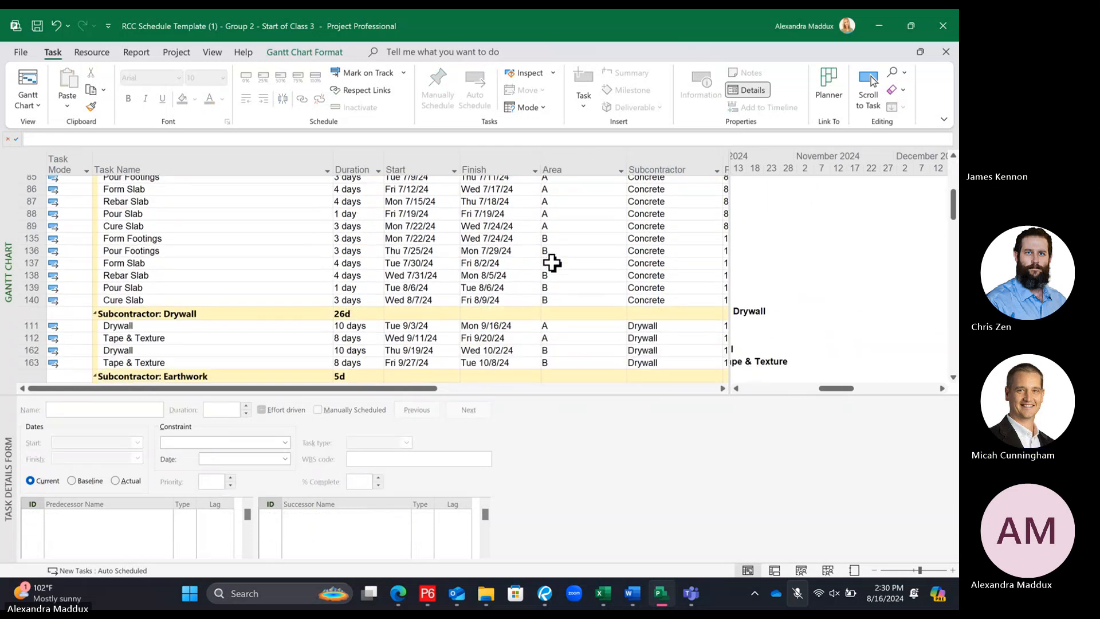
scroll(552, 262, down, 3)
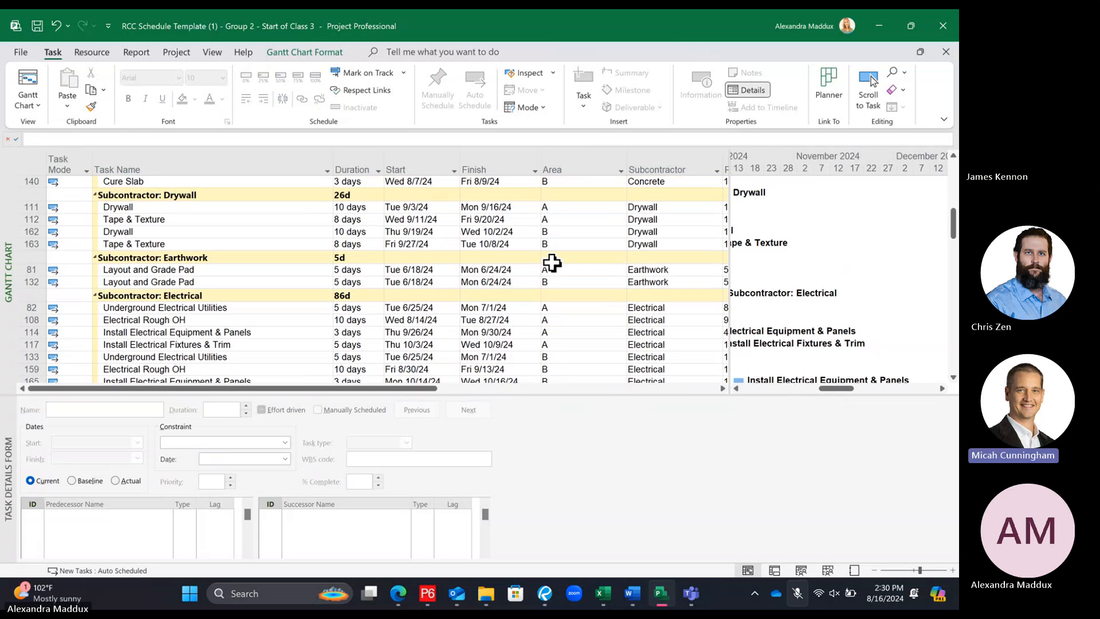
scroll(552, 262, up, 4)
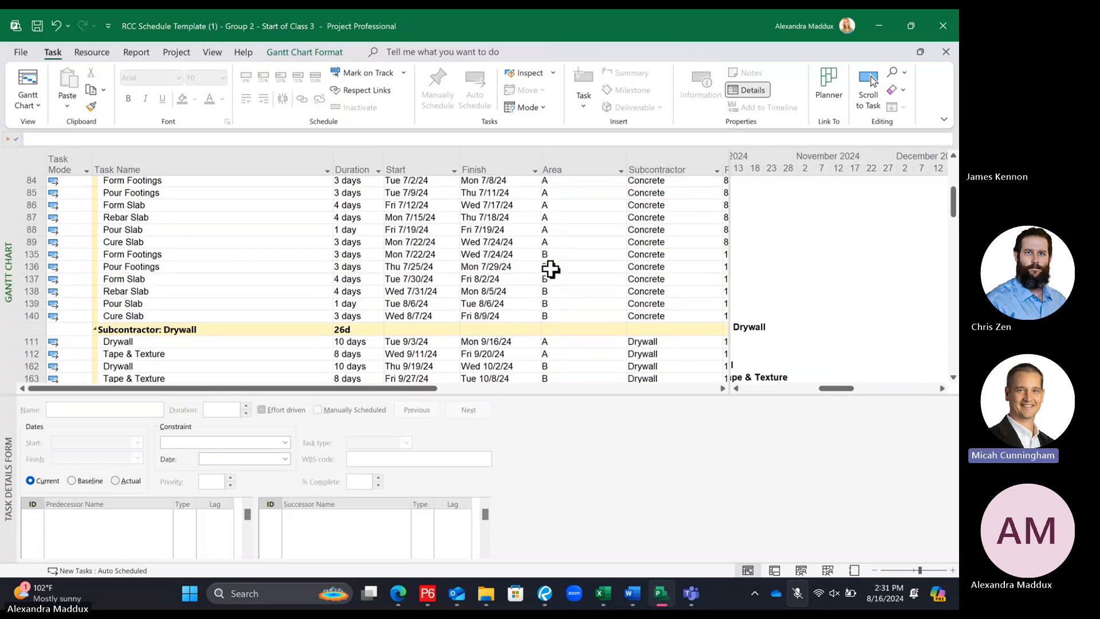
scroll(551, 269, up, 2)
click(173, 281)
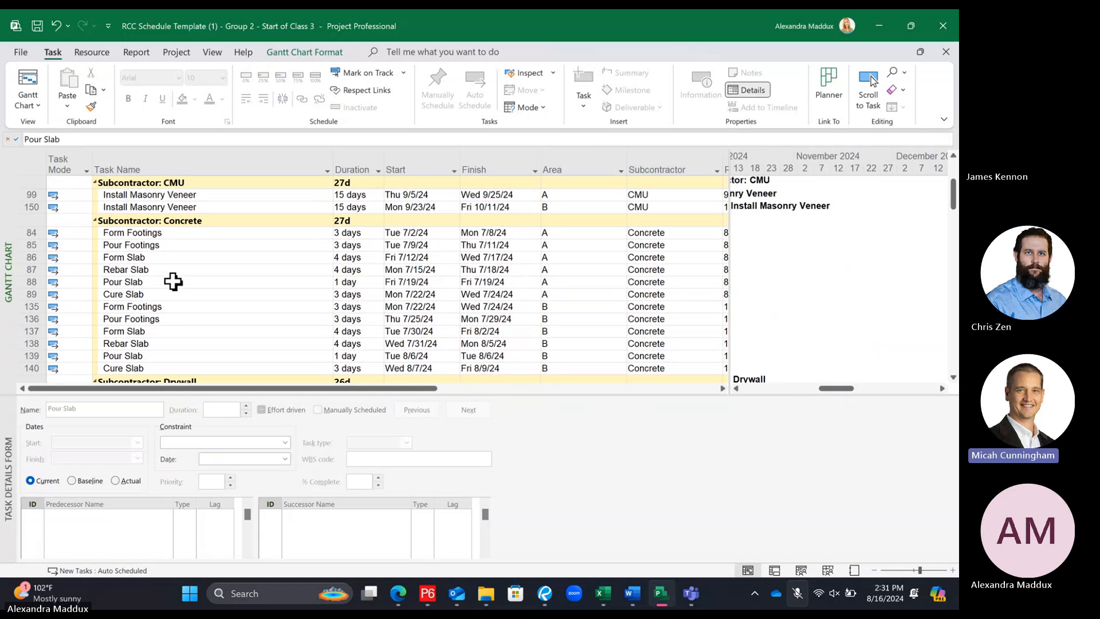
click(177, 307)
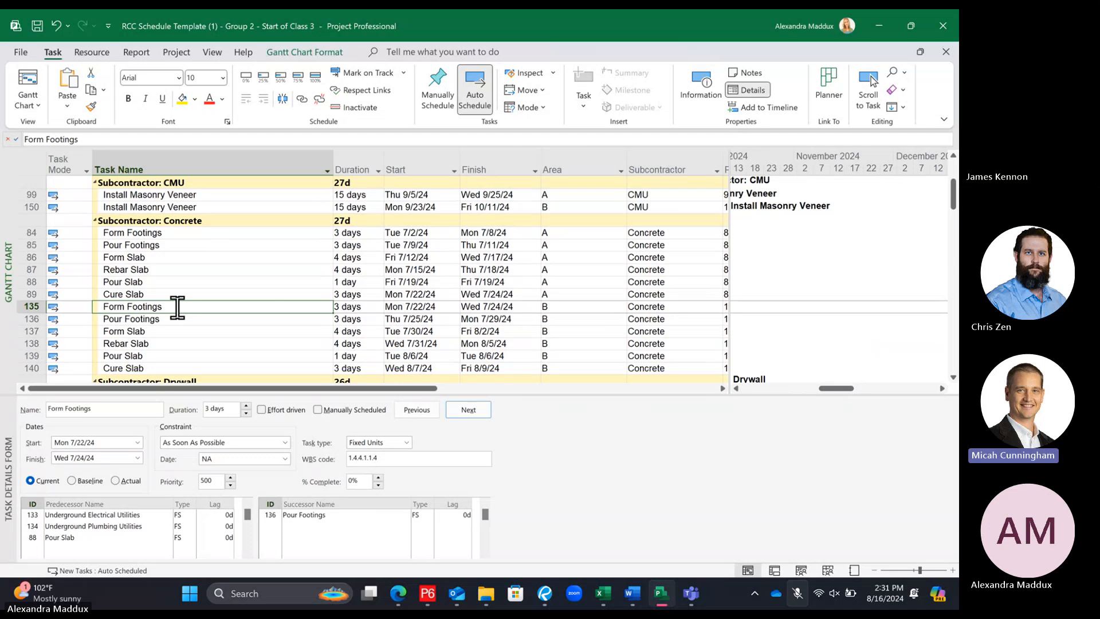
scroll(294, 269, down, 5)
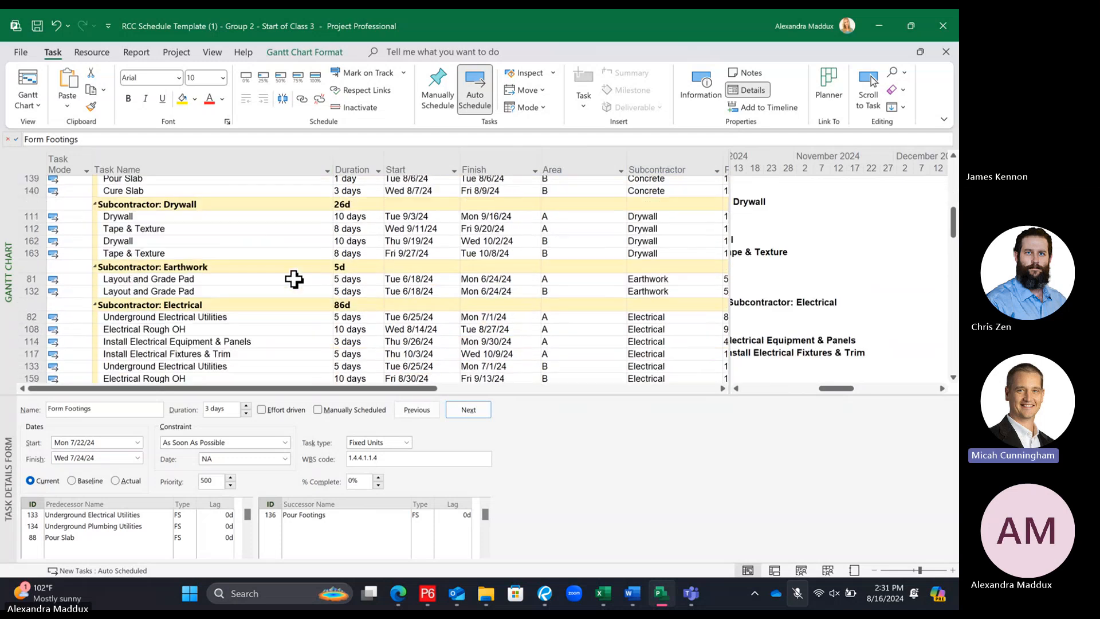
scroll(294, 279, down, 1)
click(284, 270)
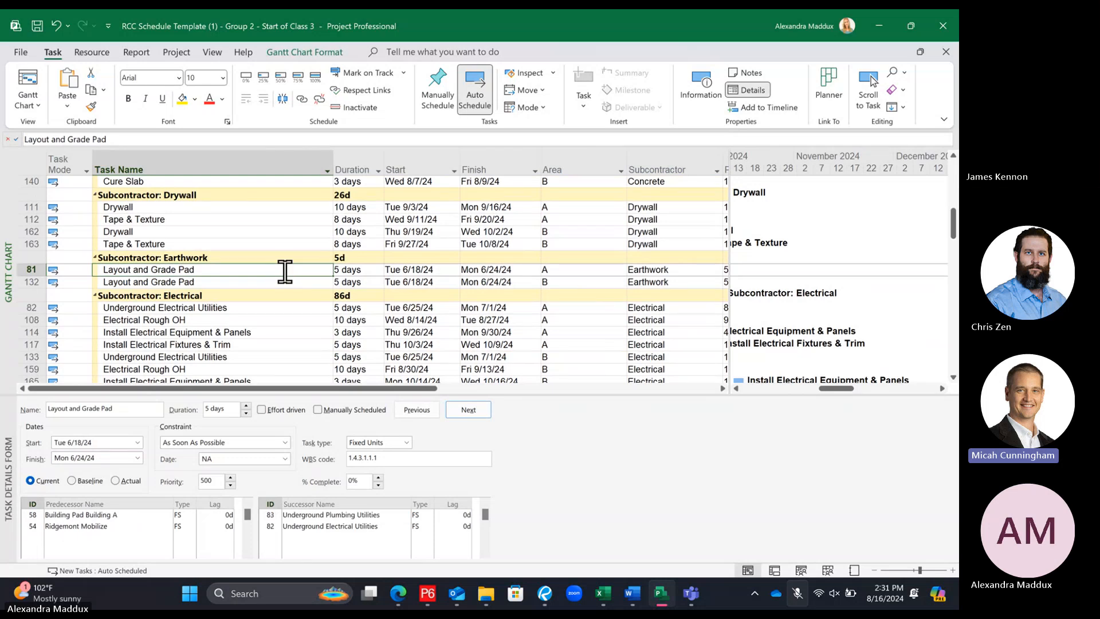
Link Tape & Texture in Area A (row 112) as predecessor of Drywall in Area B (row 162)
drag(820, 388, 802, 338)
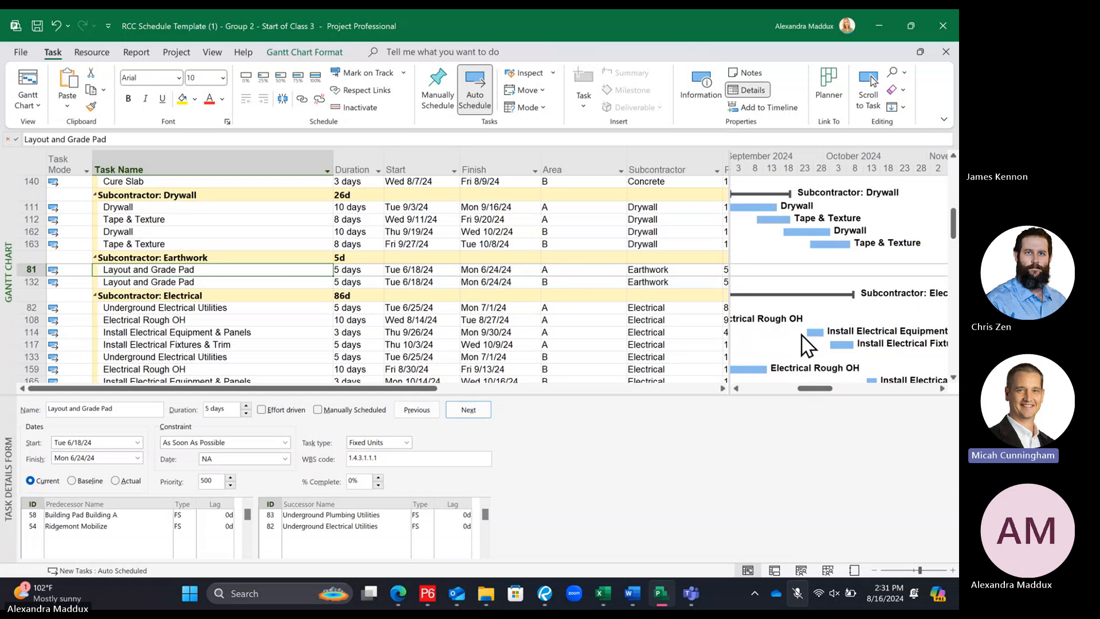
drag(828, 385, 814, 404)
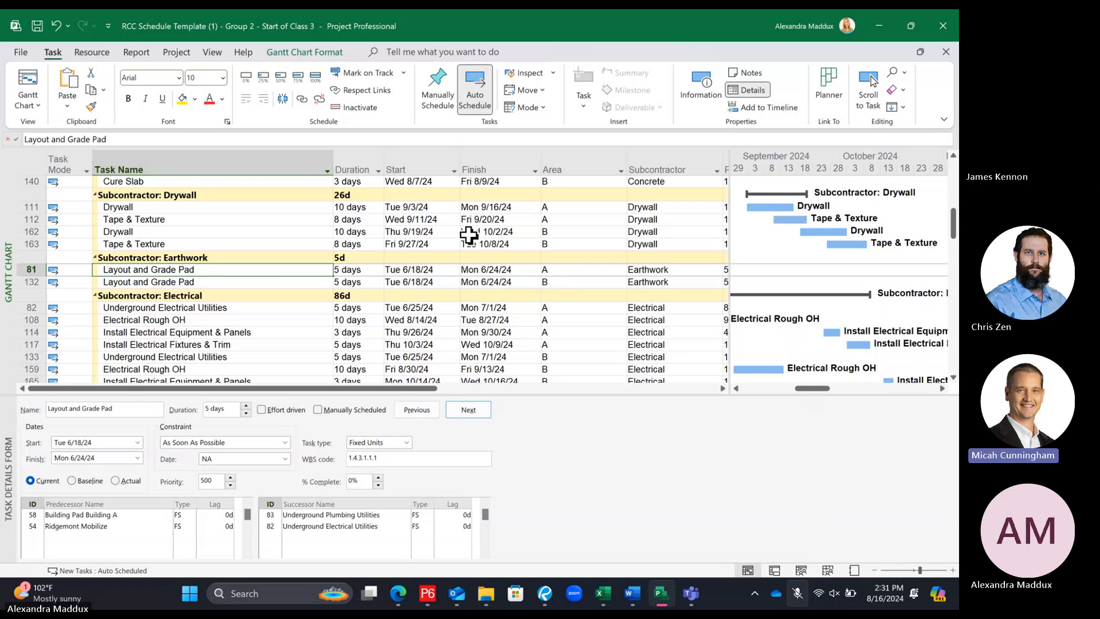
click(251, 208)
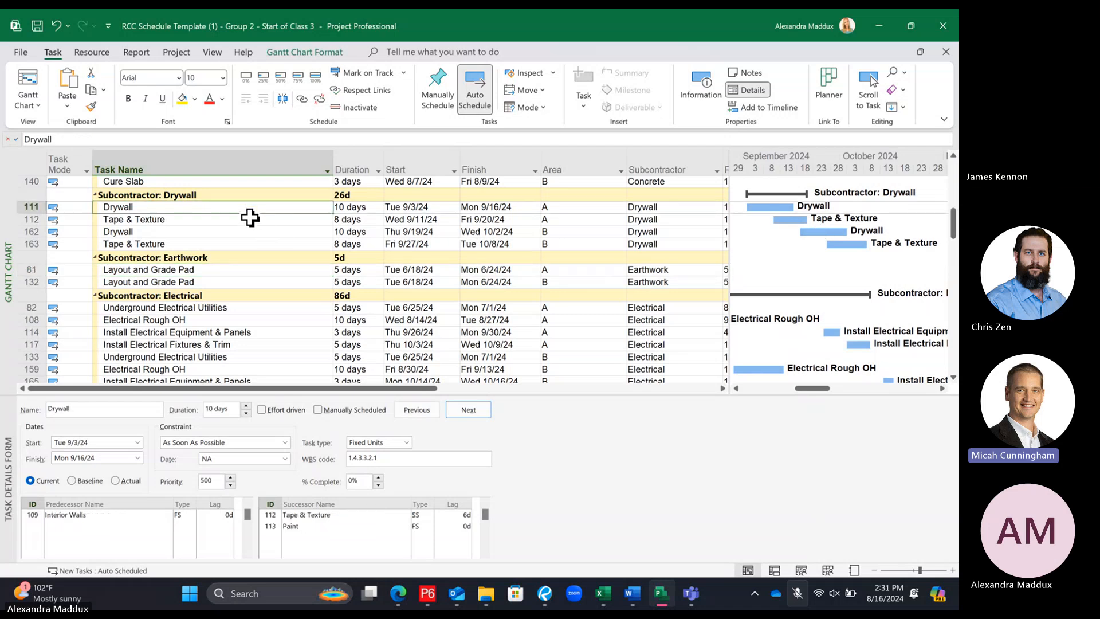
click(250, 218)
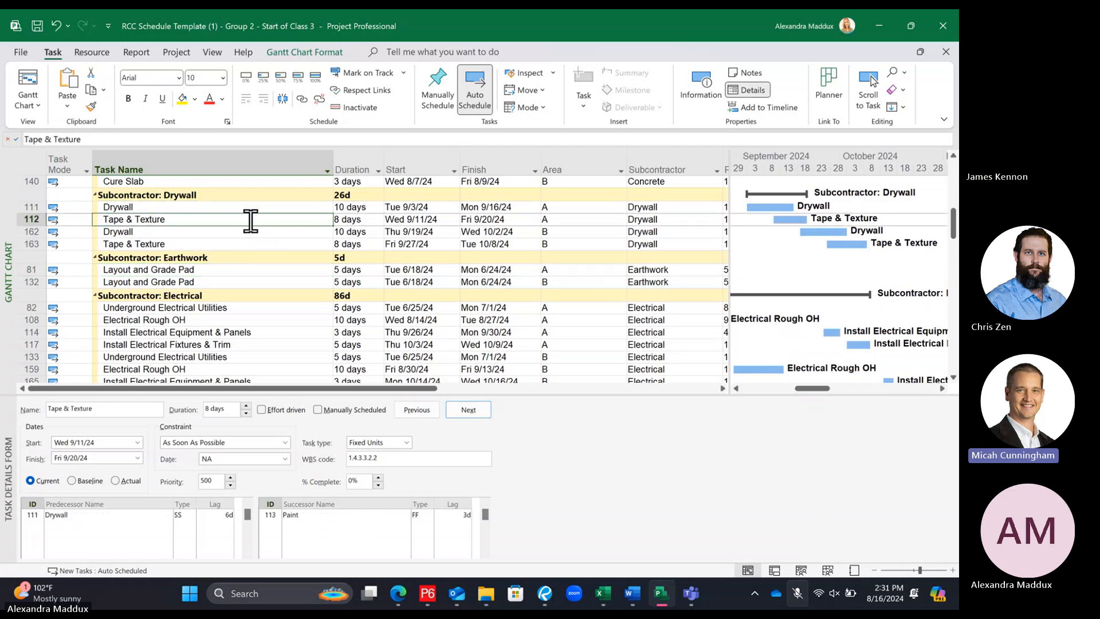
ctrl+click(200, 230)
click(302, 98)
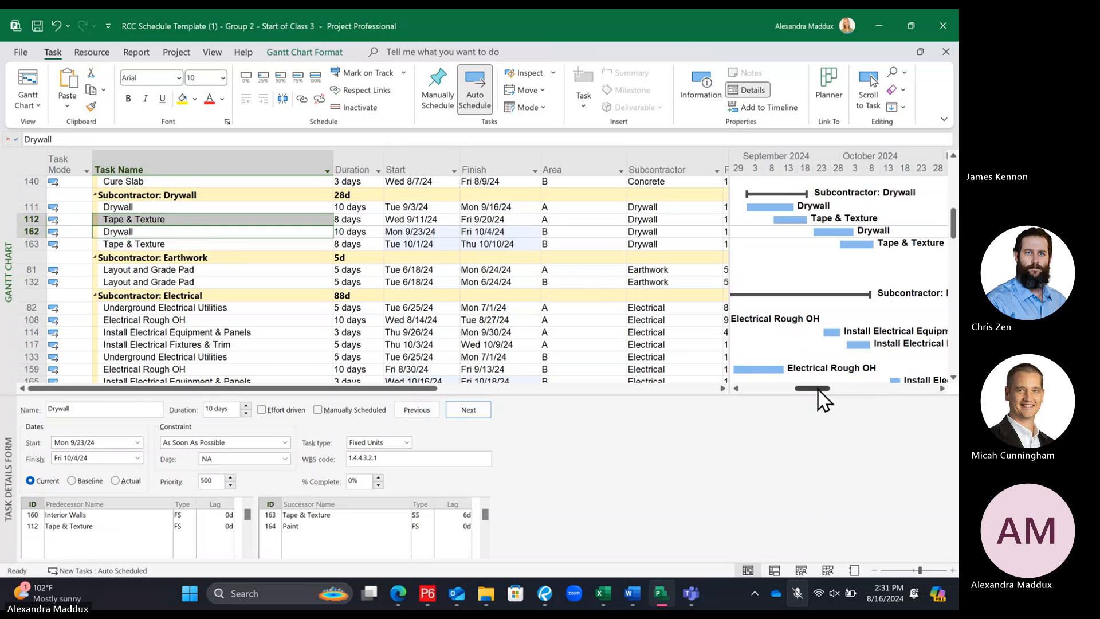
Review how the new Drywall link affects the Area B dates and Gantt bars across the subcontractor groups
drag(817, 390, 777, 399)
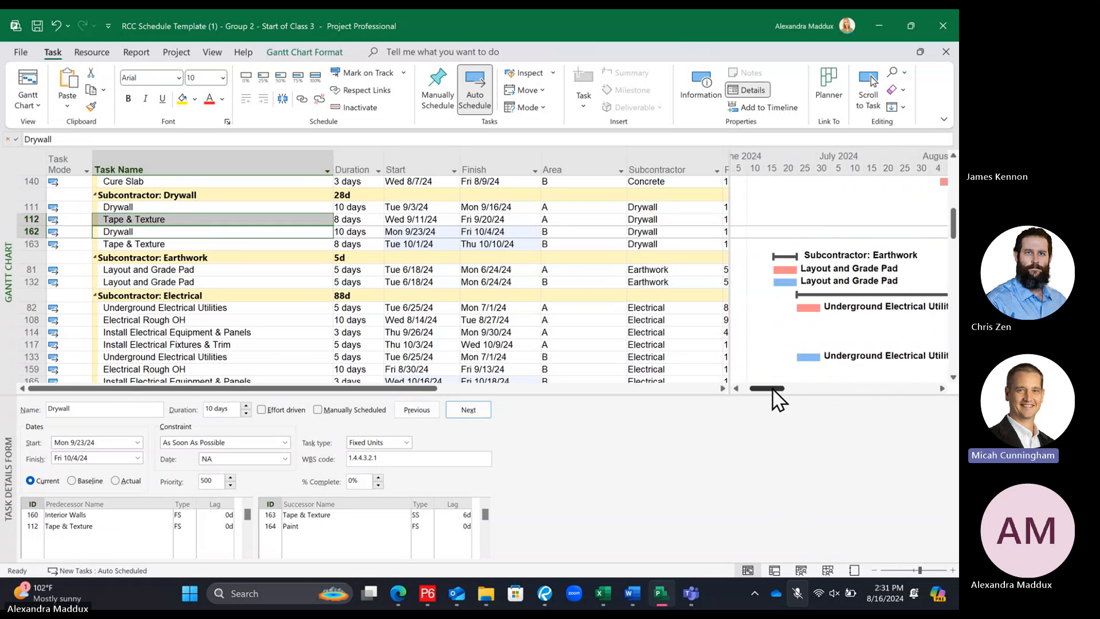
scroll(607, 341, down, 5)
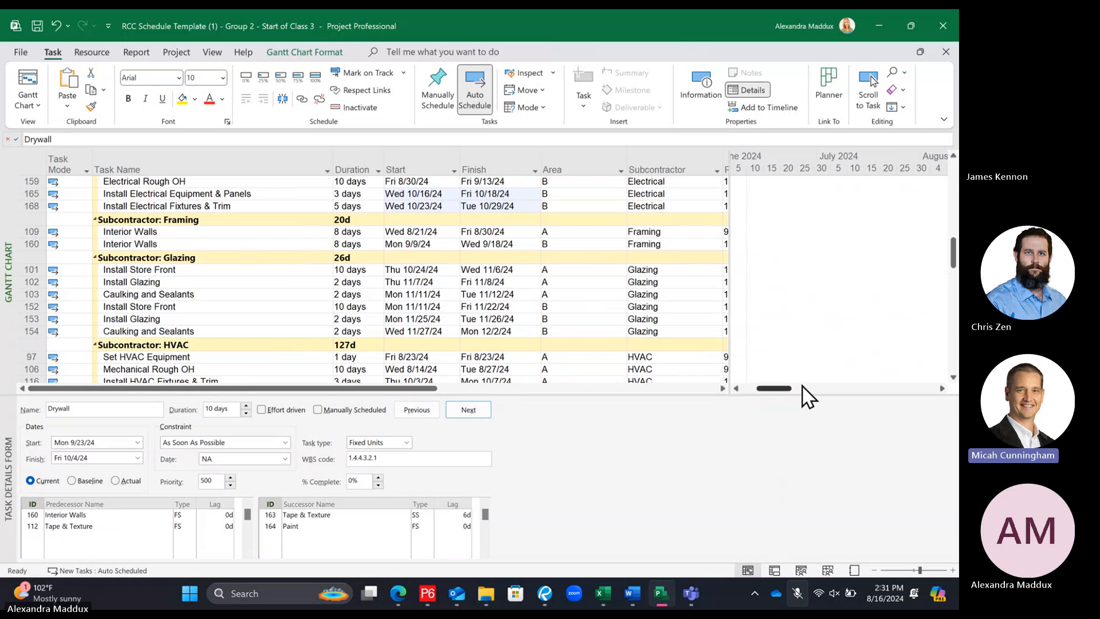
drag(802, 385, 844, 401)
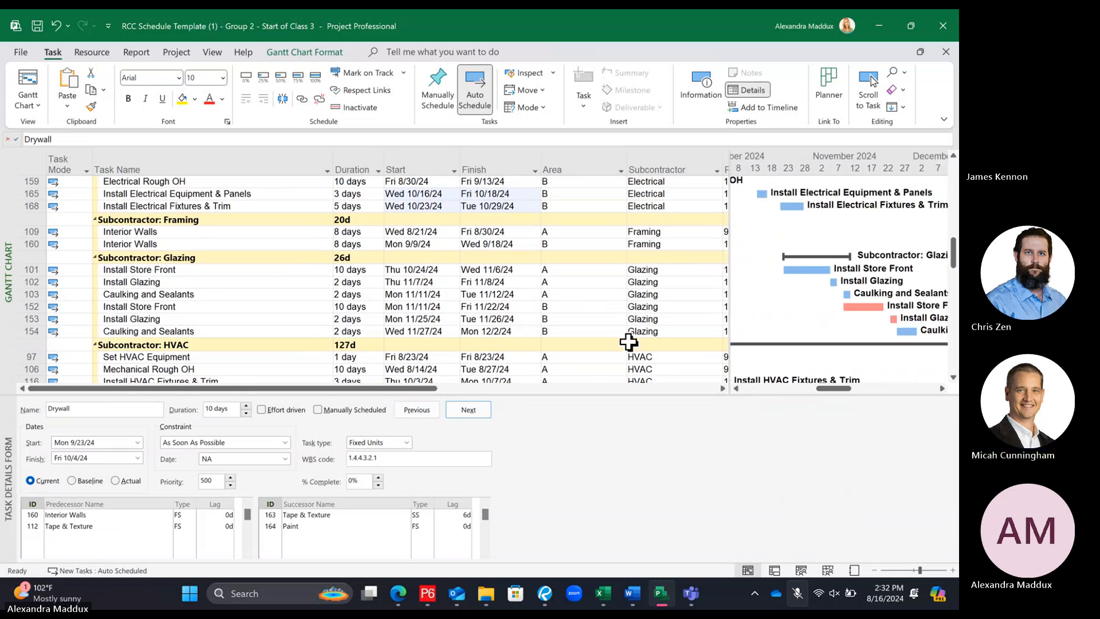
scroll(628, 342, down, 3)
click(763, 390)
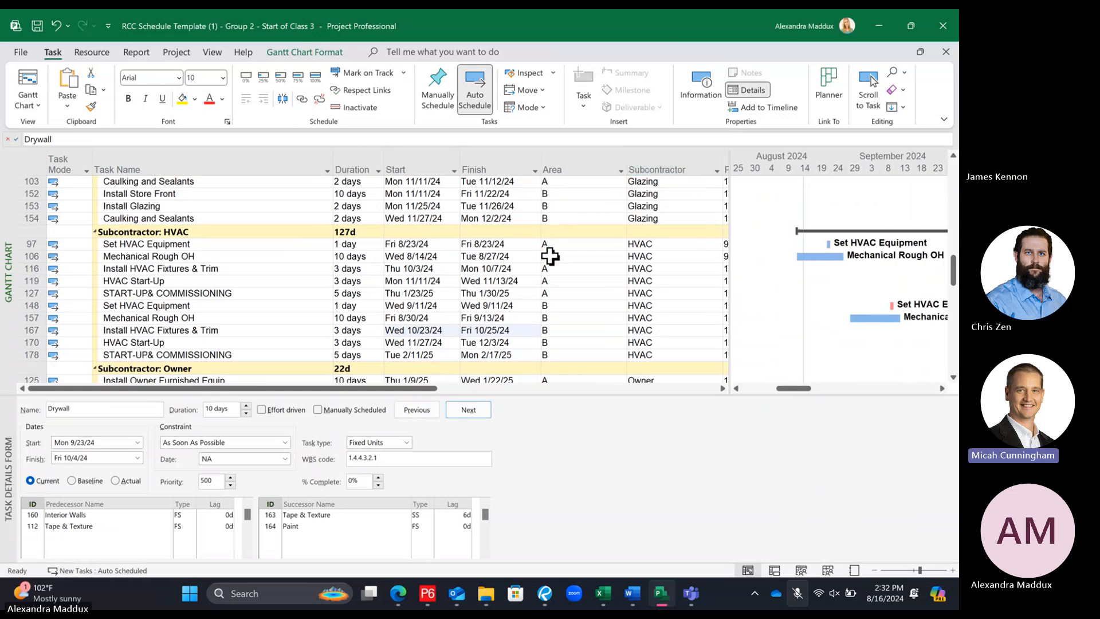
scroll(547, 257, up, 6)
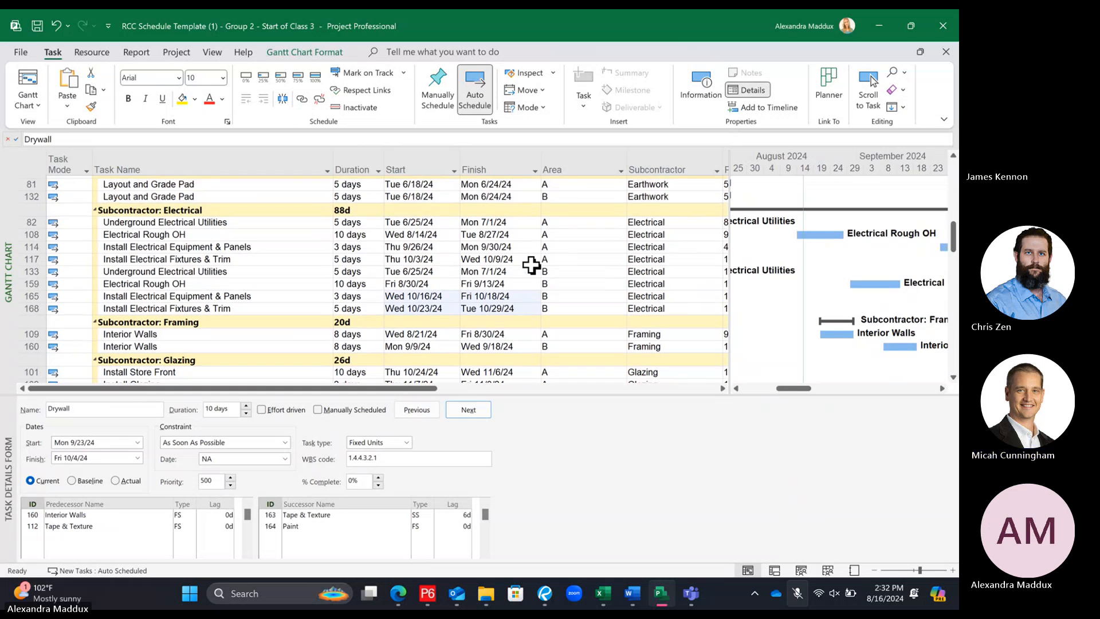
scroll(532, 264, up, 10)
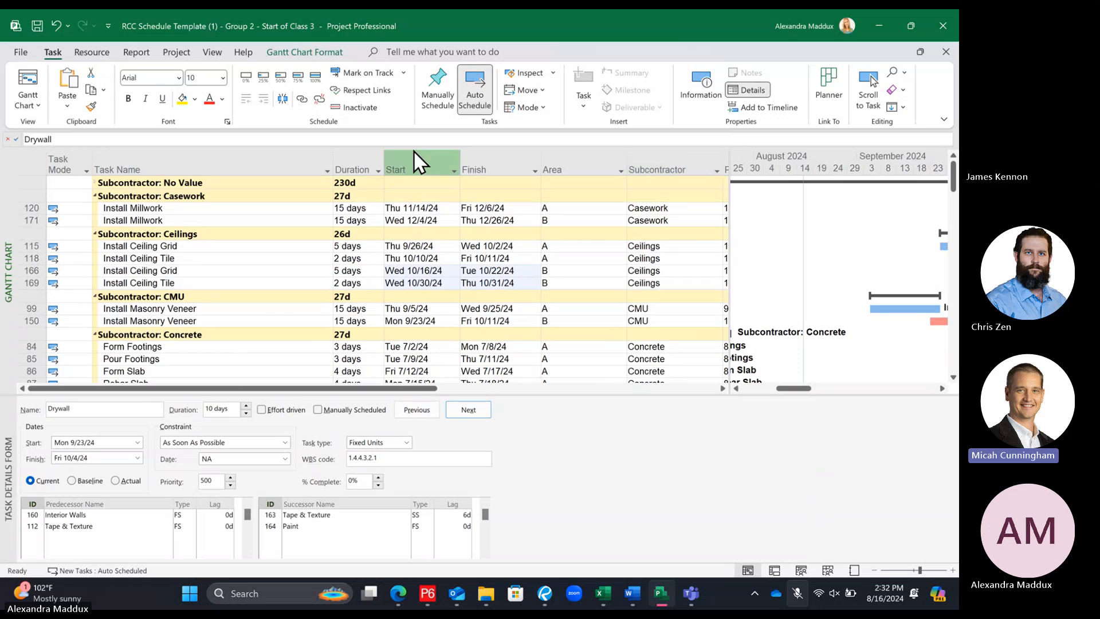
Remove the Subcontractor grouping from the task list
click(716, 170)
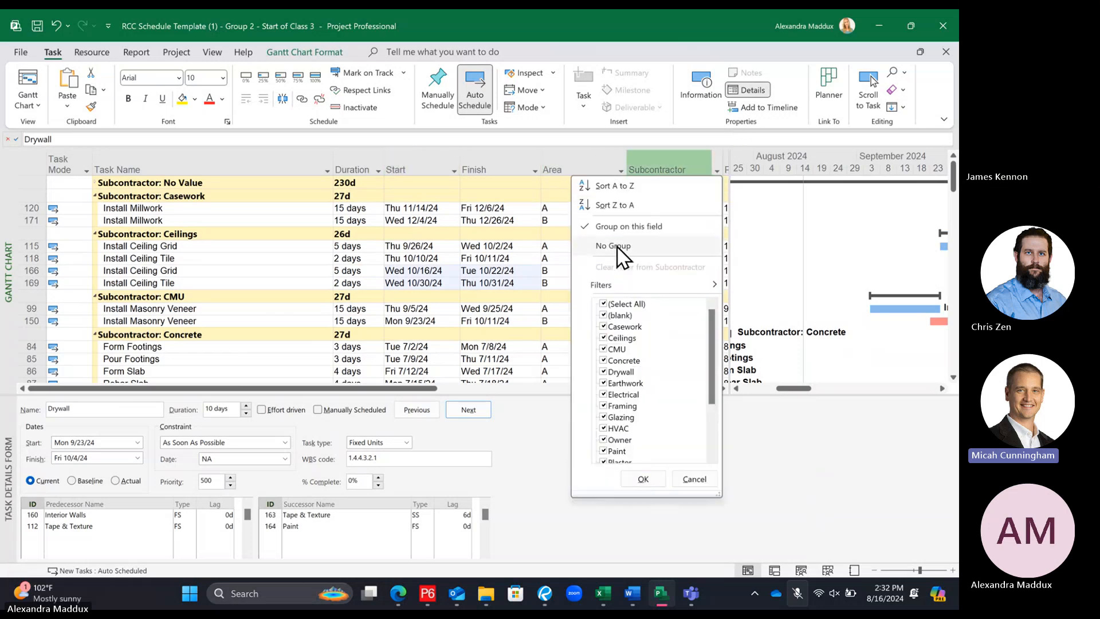
click(717, 171)
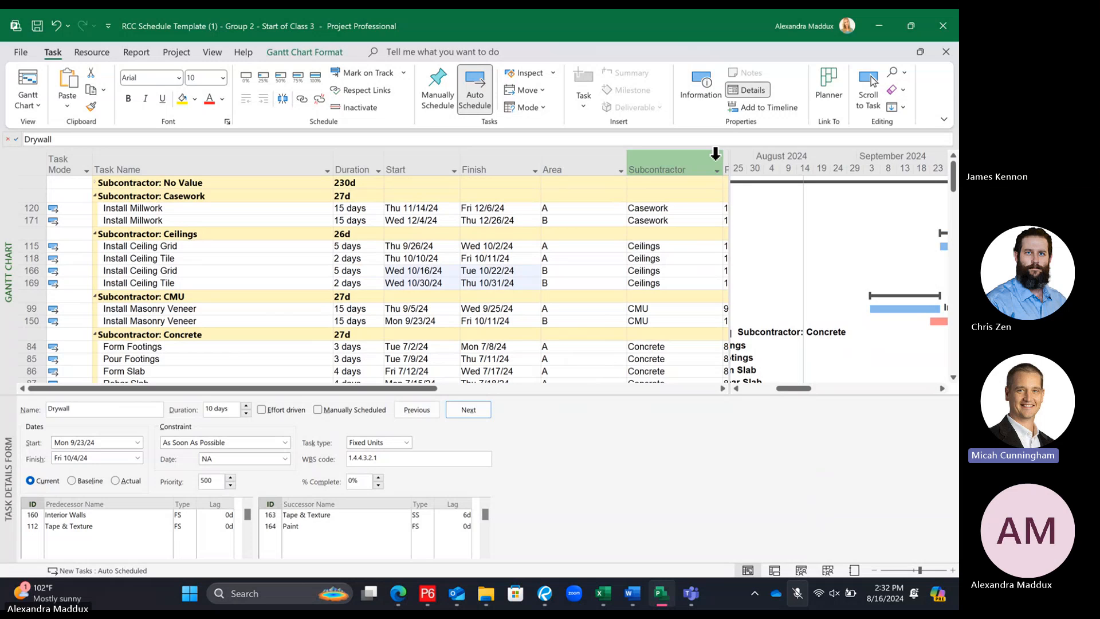
click(716, 170)
click(641, 244)
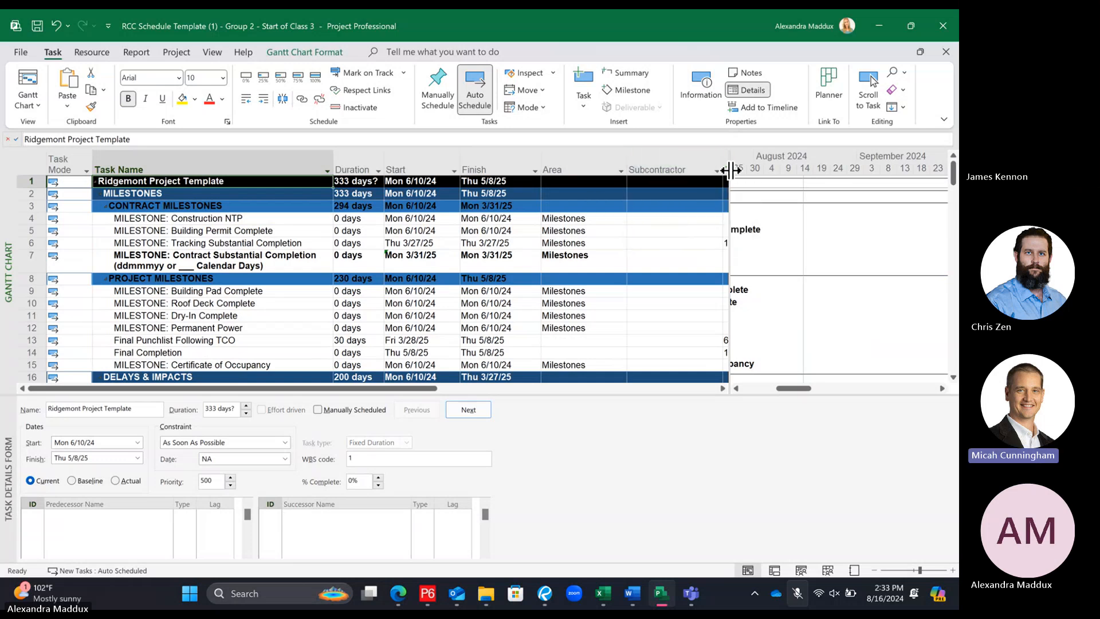
Zoom the Gantt timescale out to months and filter the Subcontractor column to Concrete only, giving the Gantt Chart pane more height
drag(784, 388, 766, 388)
click(874, 571)
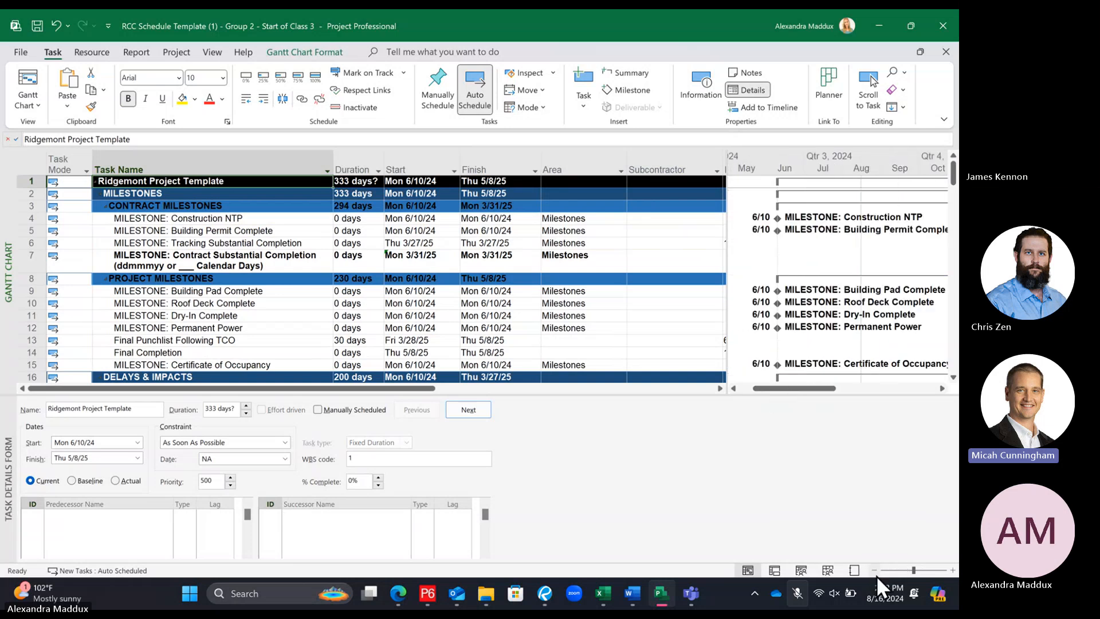
drag(767, 390, 785, 389)
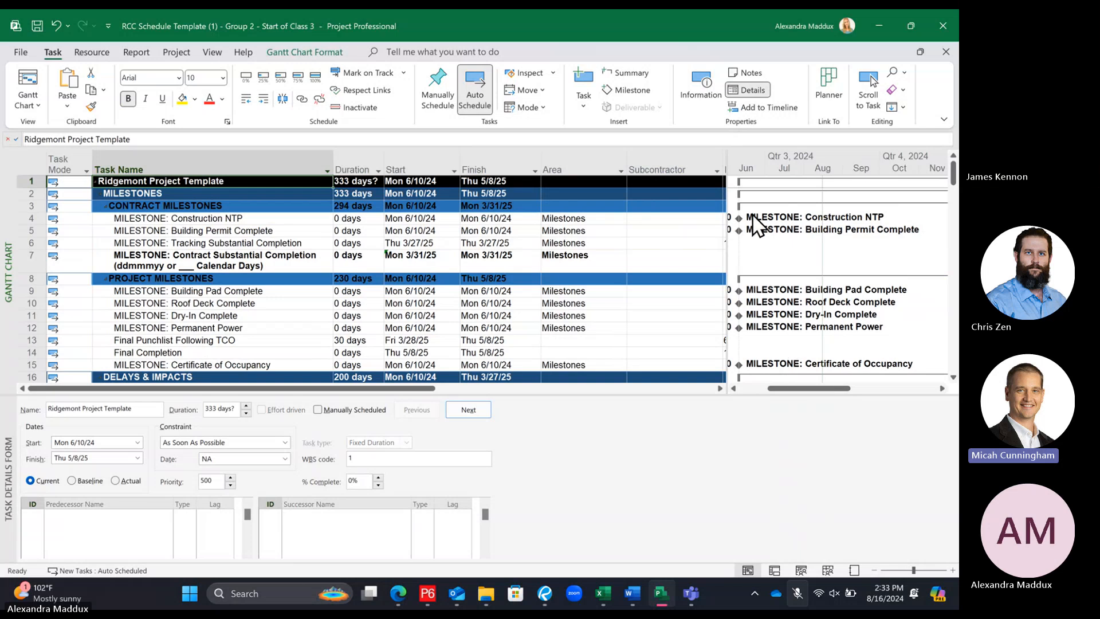
click(715, 170)
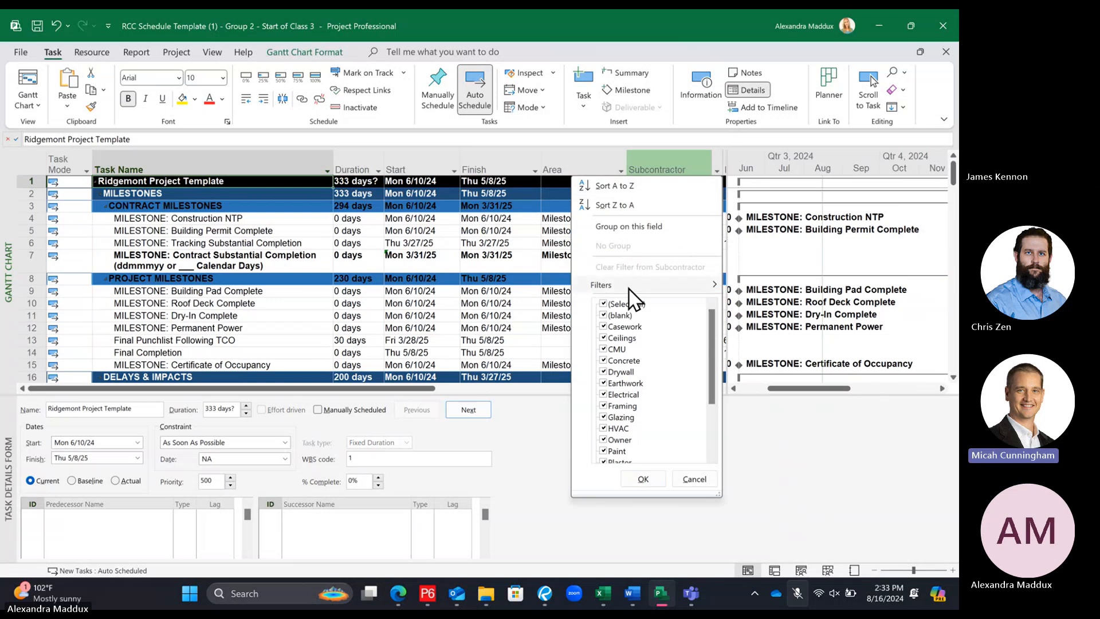
click(603, 304)
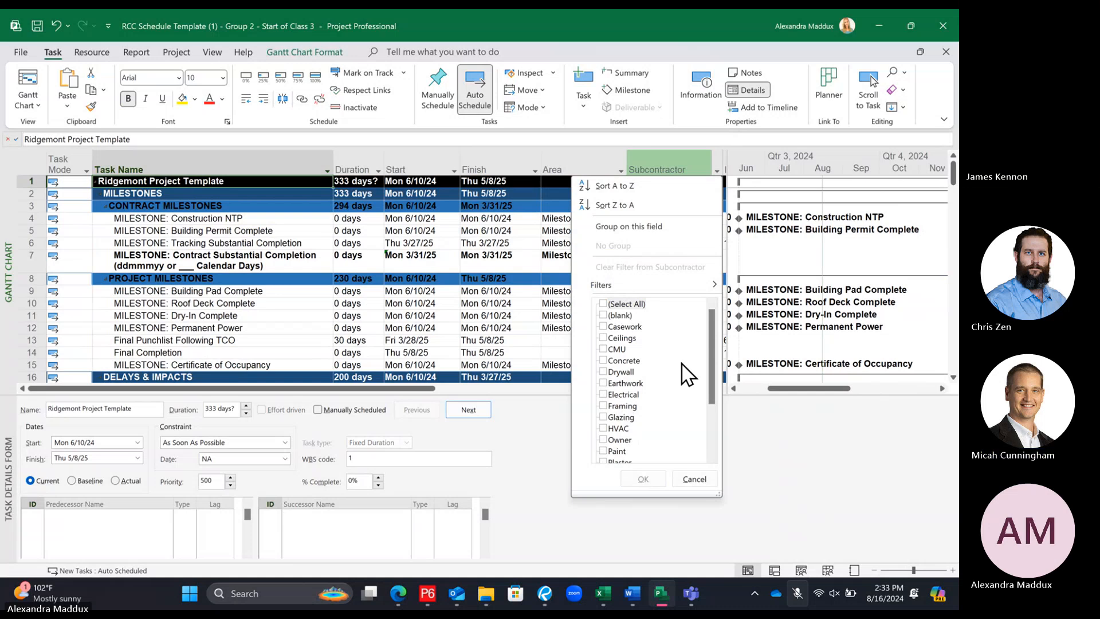
click(604, 304)
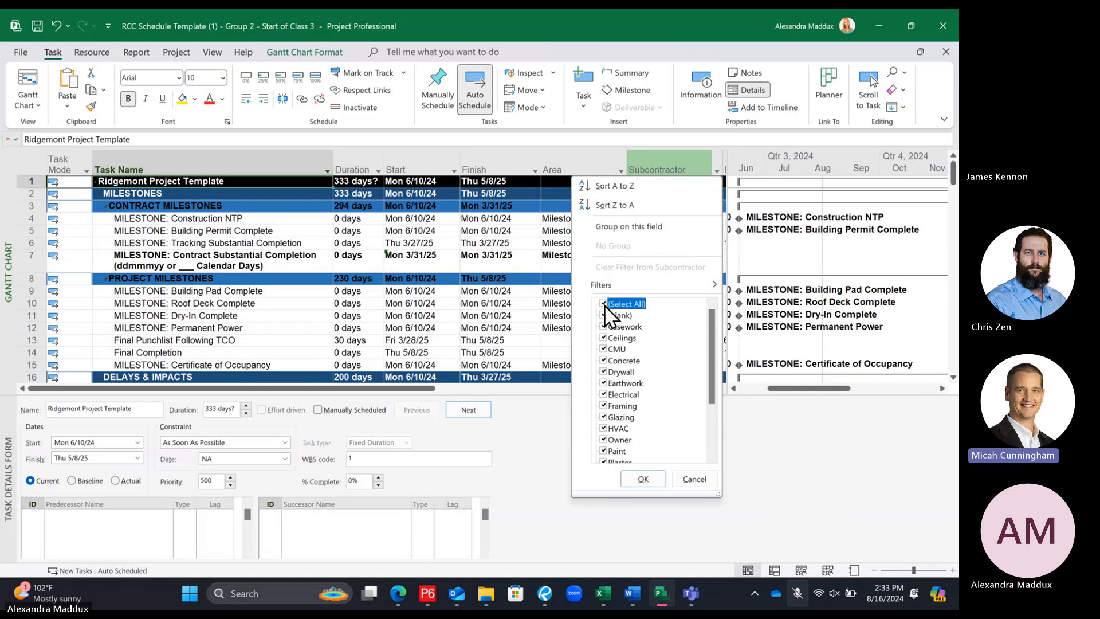
click(604, 305)
click(603, 360)
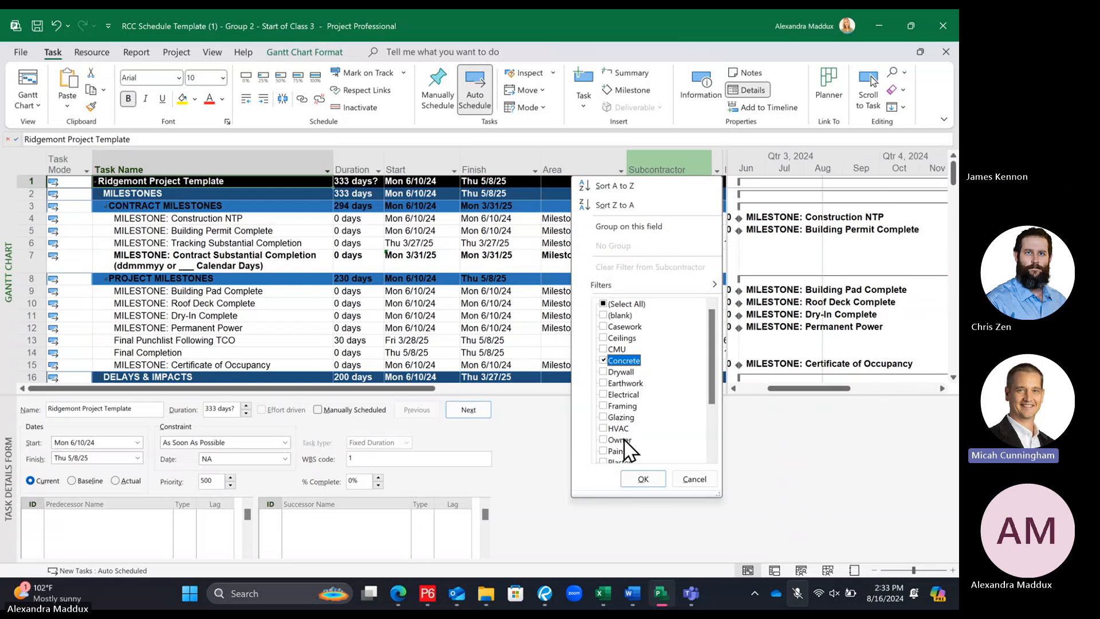
click(643, 479)
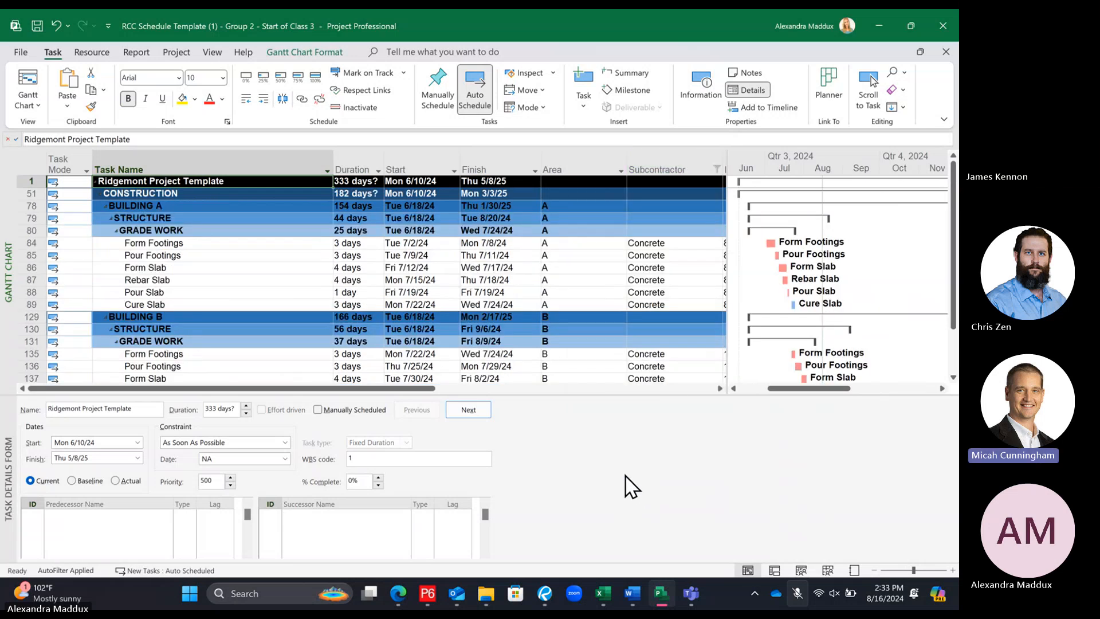
drag(725, 395, 730, 494)
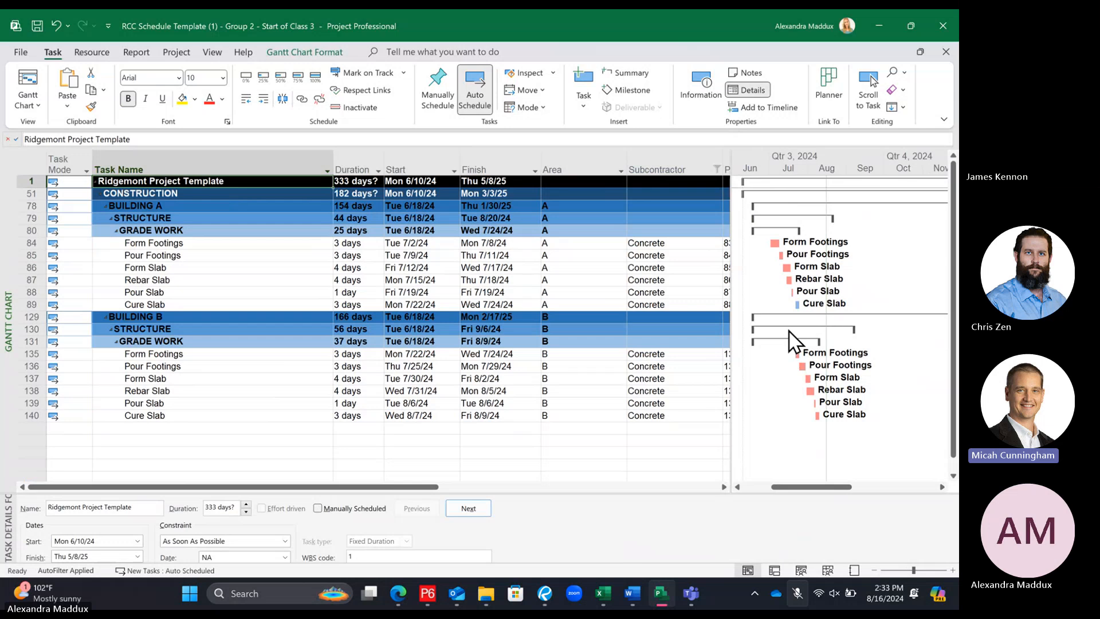
Change the Subcontractor filter to Electrical only and close the Task Details Form pane
click(716, 169)
click(618, 305)
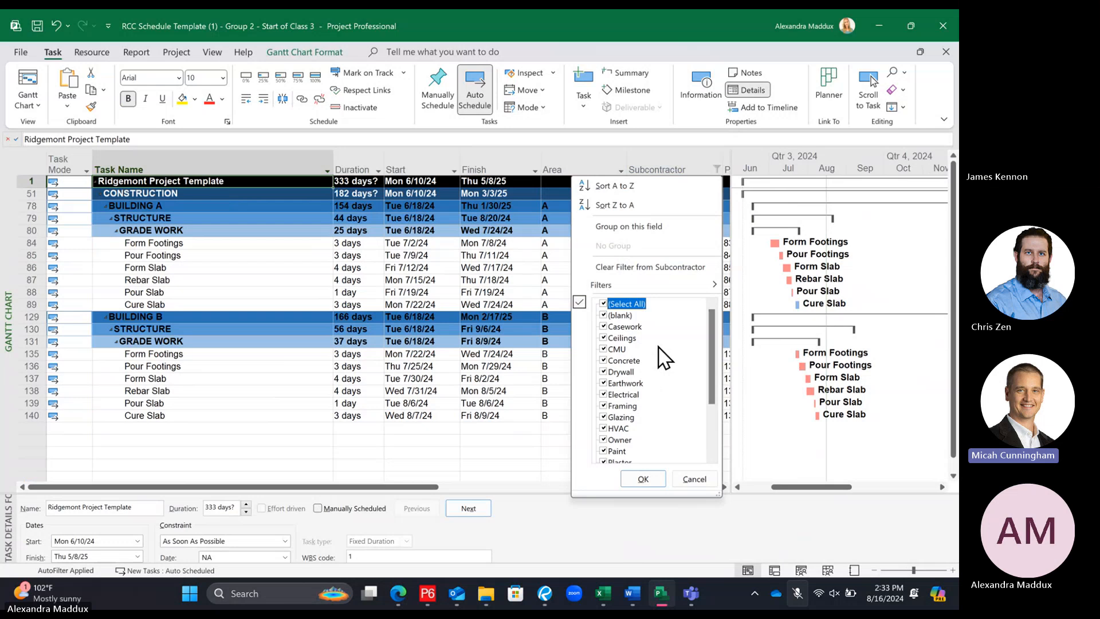
scroll(670, 373, down, 1)
scroll(670, 374, down, 1)
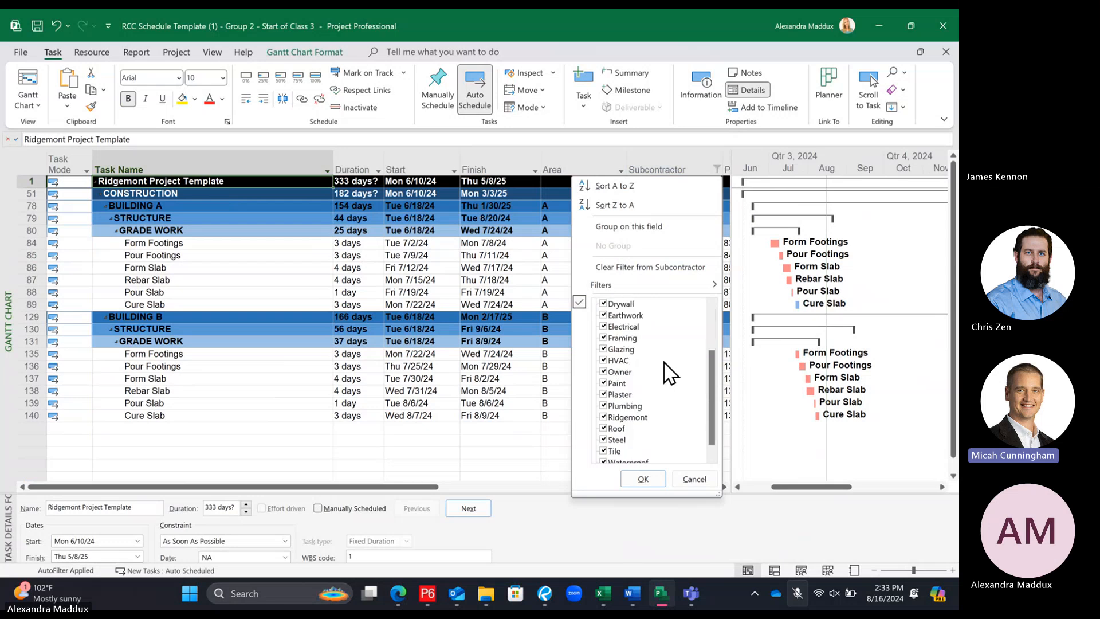
scroll(628, 326, up, 2)
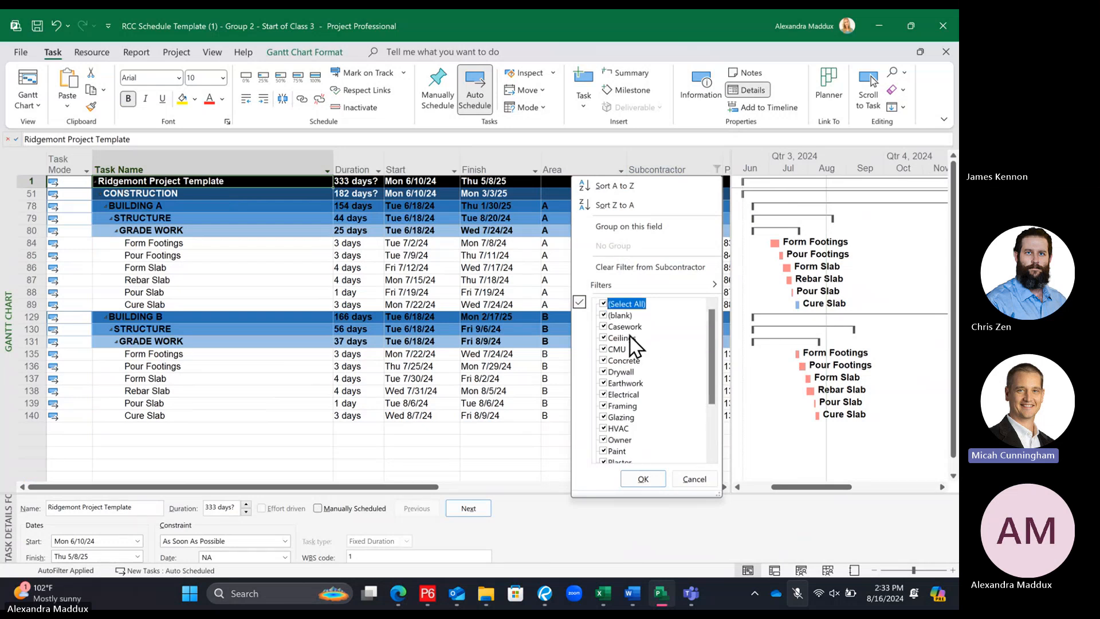
click(603, 303)
scroll(640, 385, down, 2)
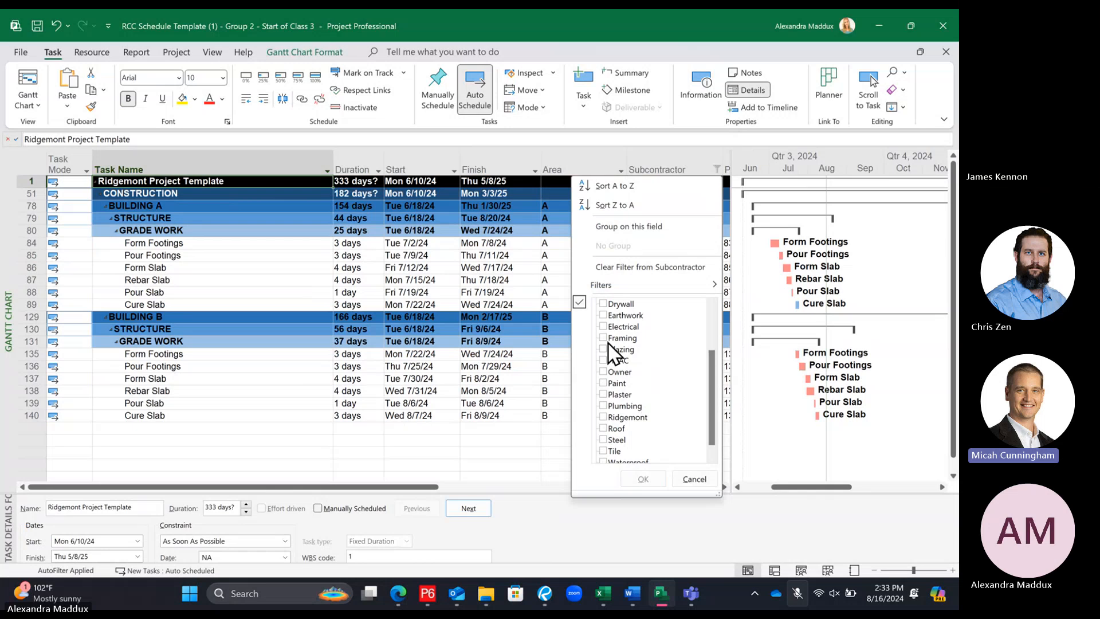
click(604, 327)
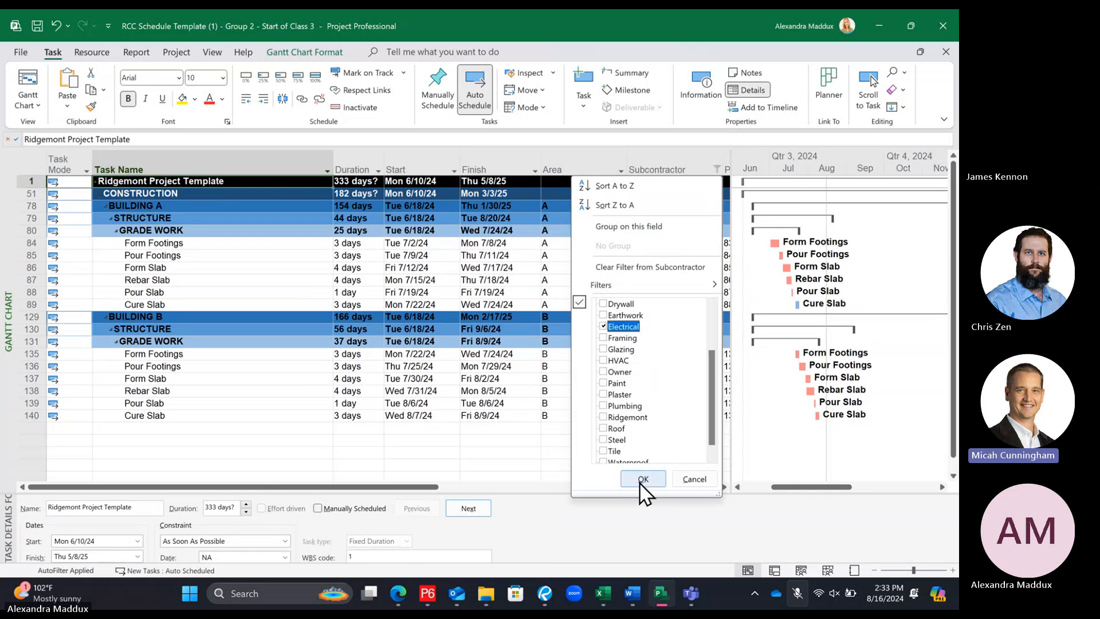
click(642, 480)
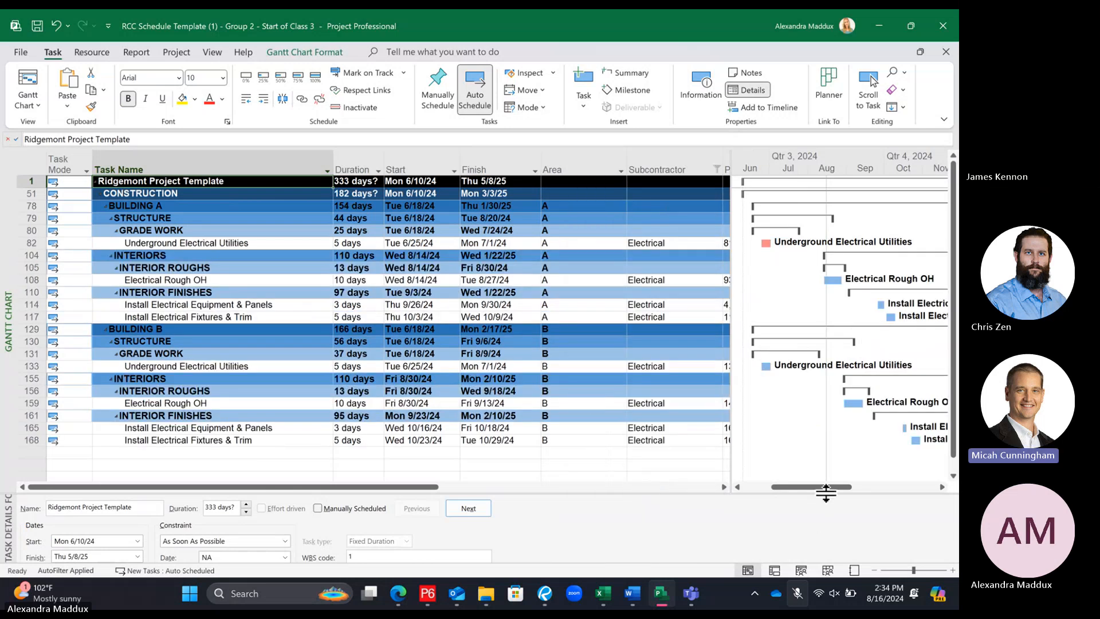
double_click(823, 496)
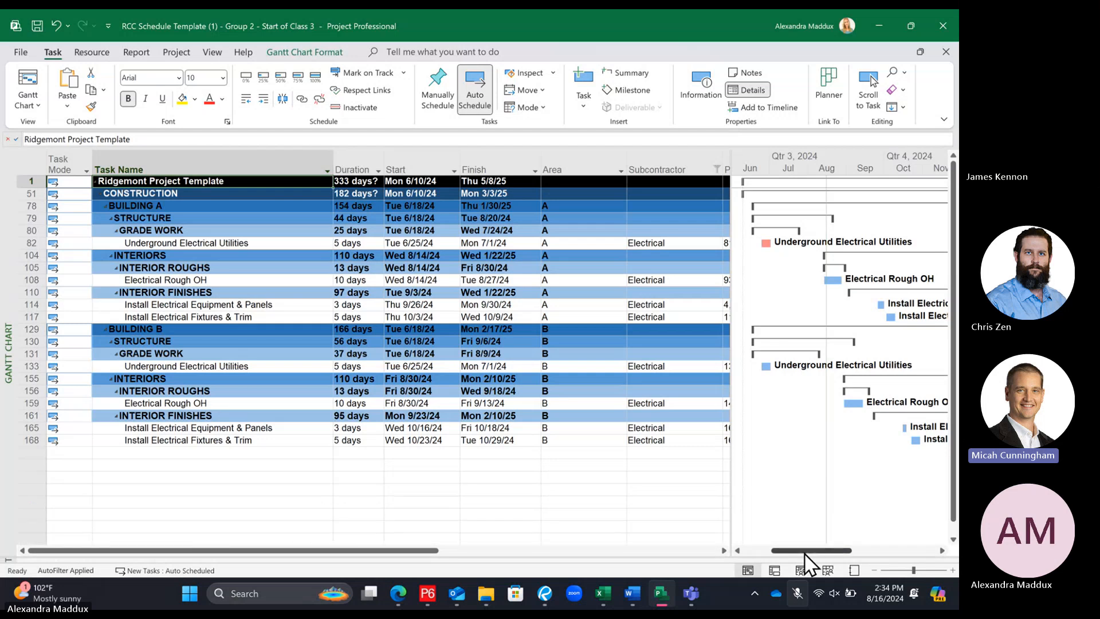
mouse_move(803, 552)
mouse_down()
mouse_move(830, 554)
mouse_move(809, 541)
mouse_up()
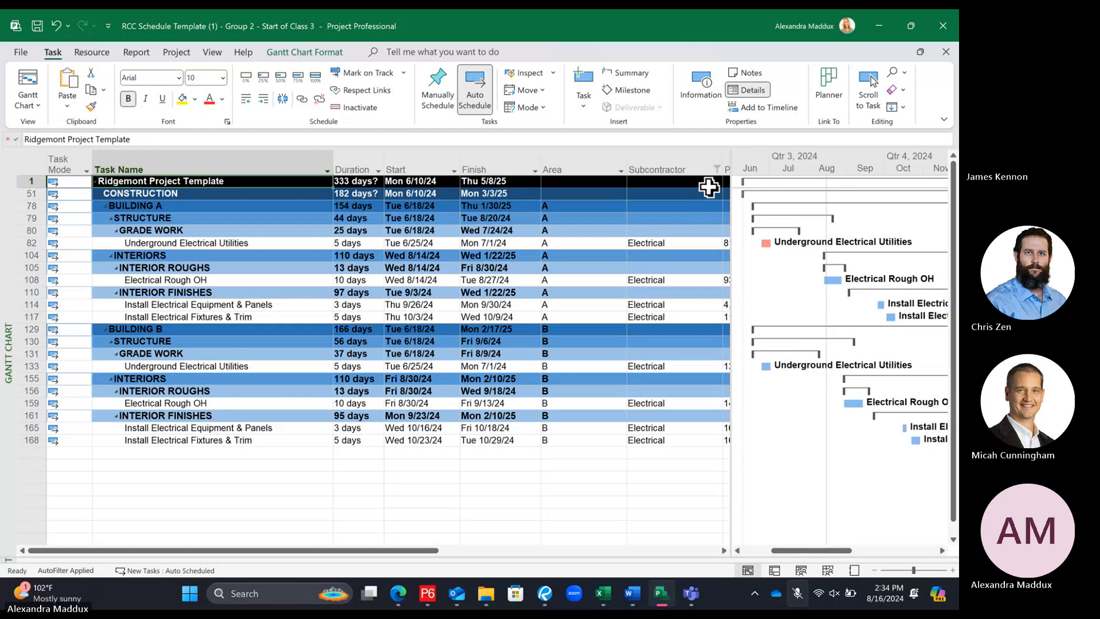
Add Plumbing and HVAC to the Subcontractor filter alongside Electrical, and widen the Gantt bar area
click(718, 167)
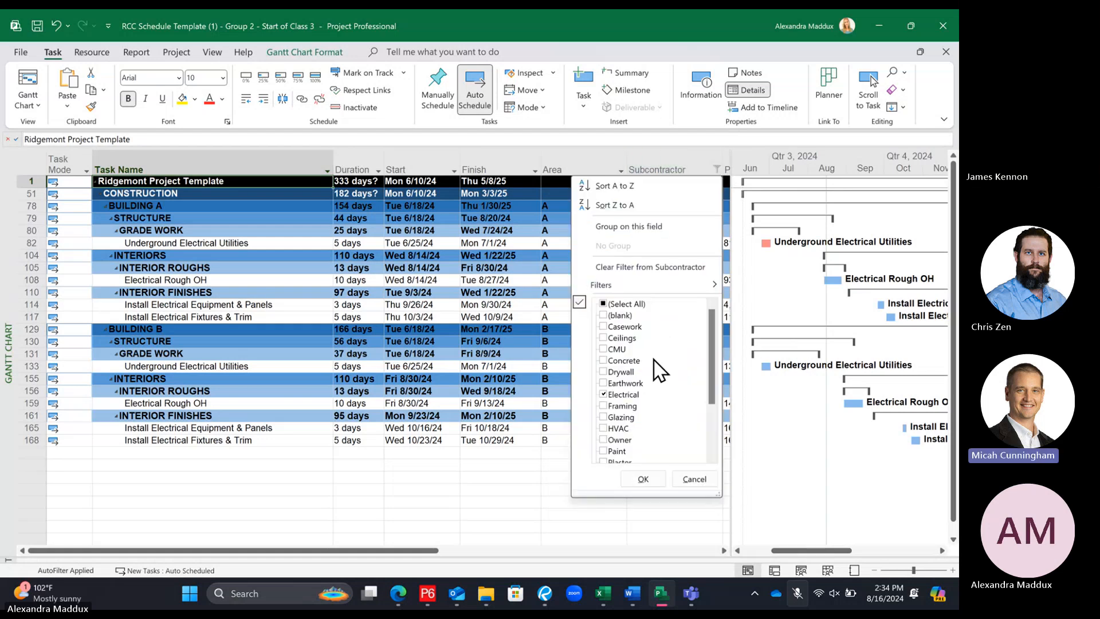
scroll(636, 407, down, 3)
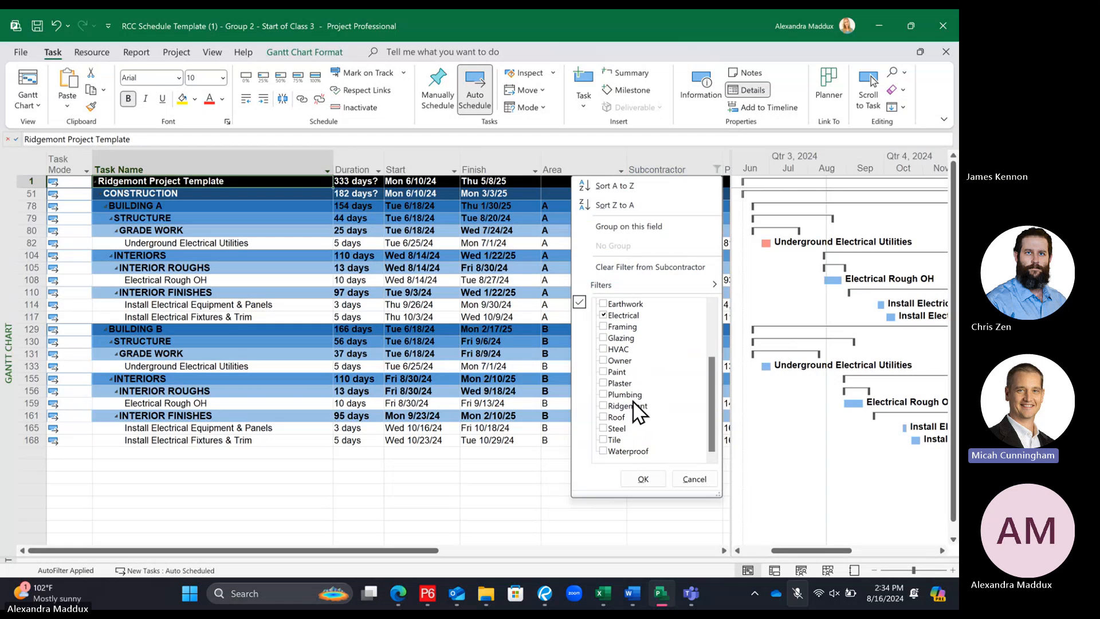
click(626, 394)
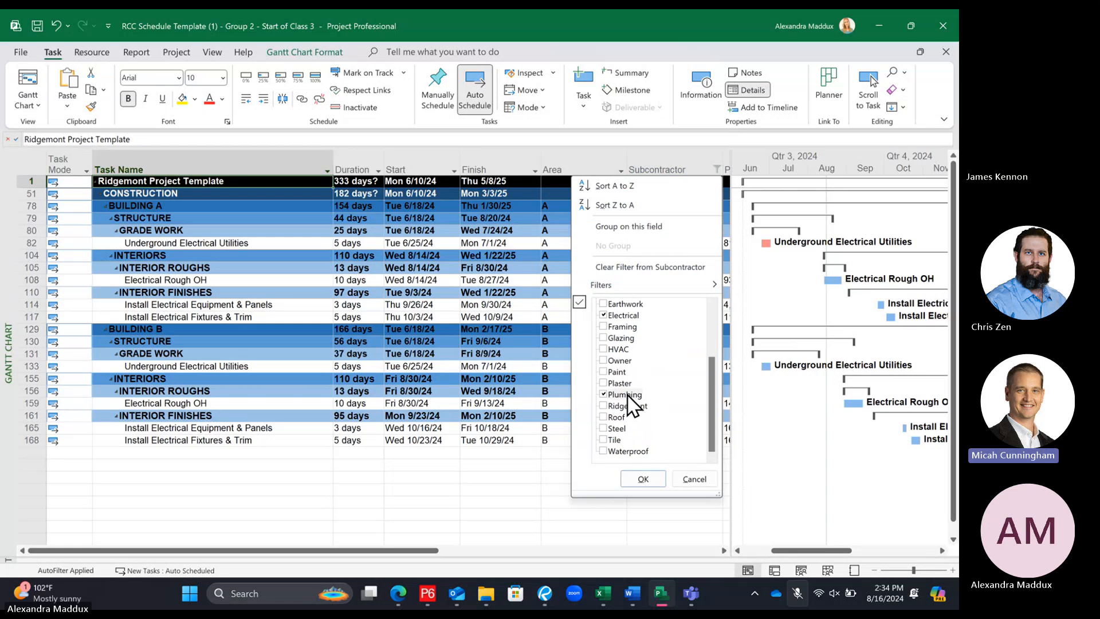
click(608, 349)
scroll(648, 361, up, 3)
scroll(641, 358, down, 3)
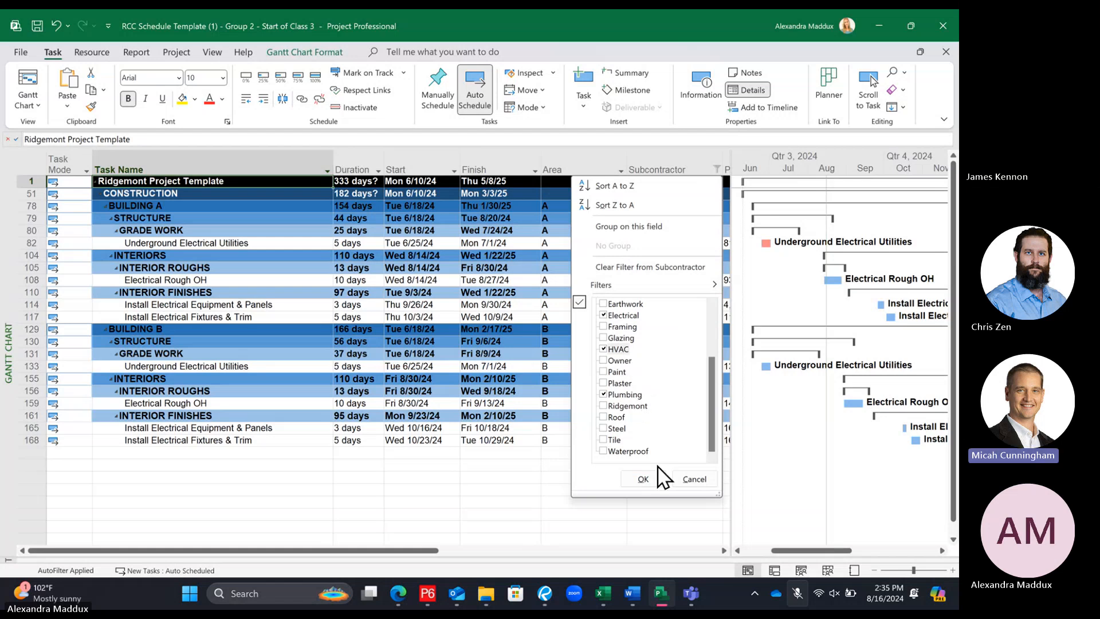
click(646, 481)
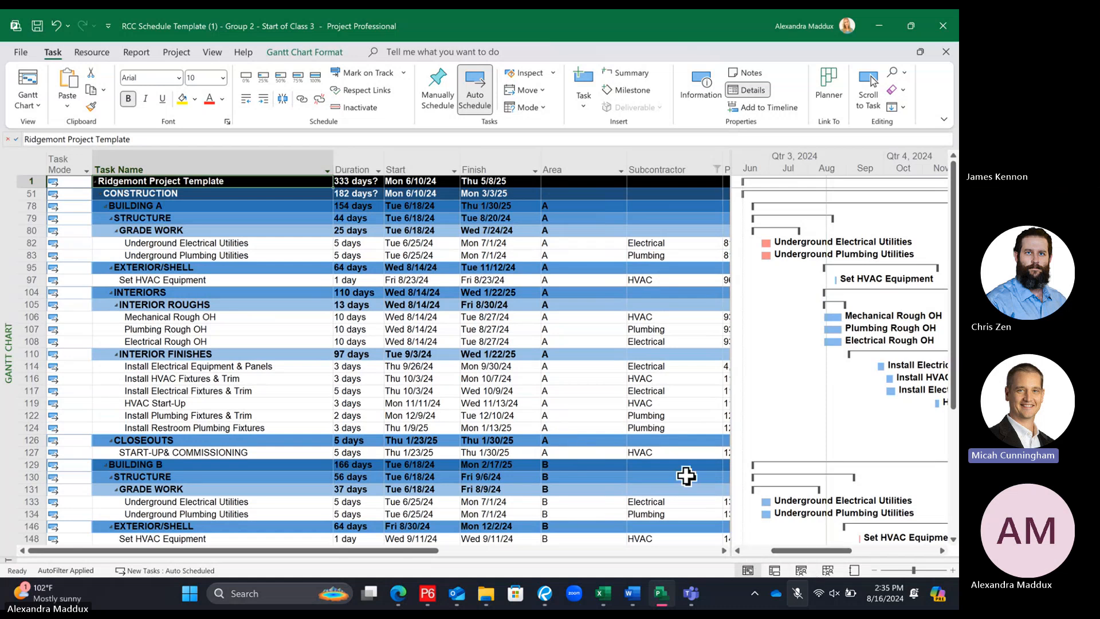
drag(728, 373, 637, 378)
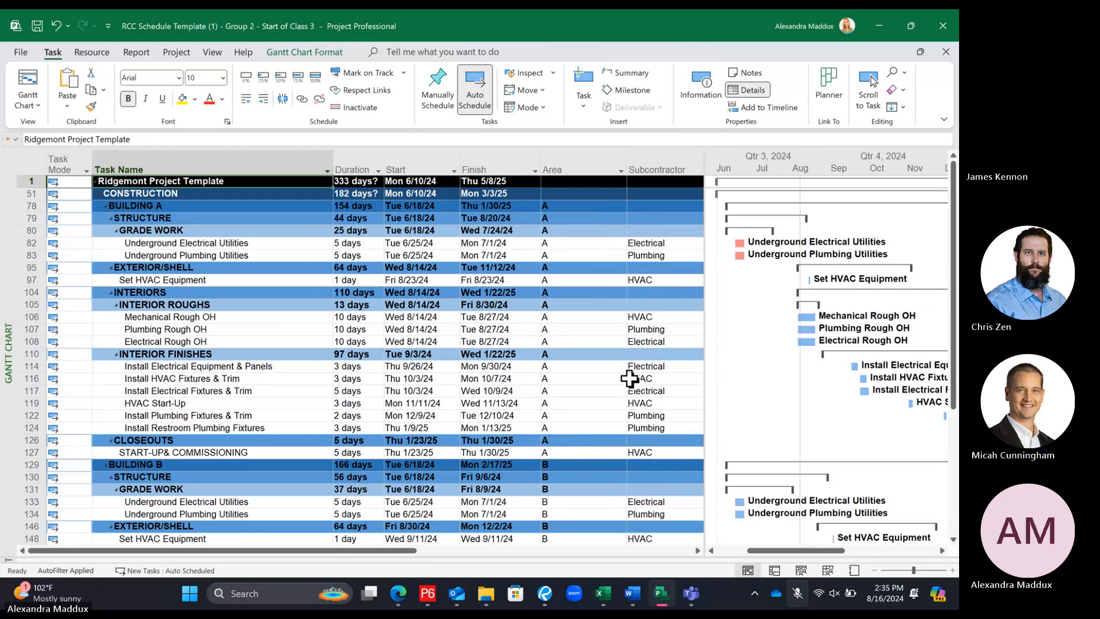
scroll(633, 378, down, 5)
scroll(628, 379, down, 1)
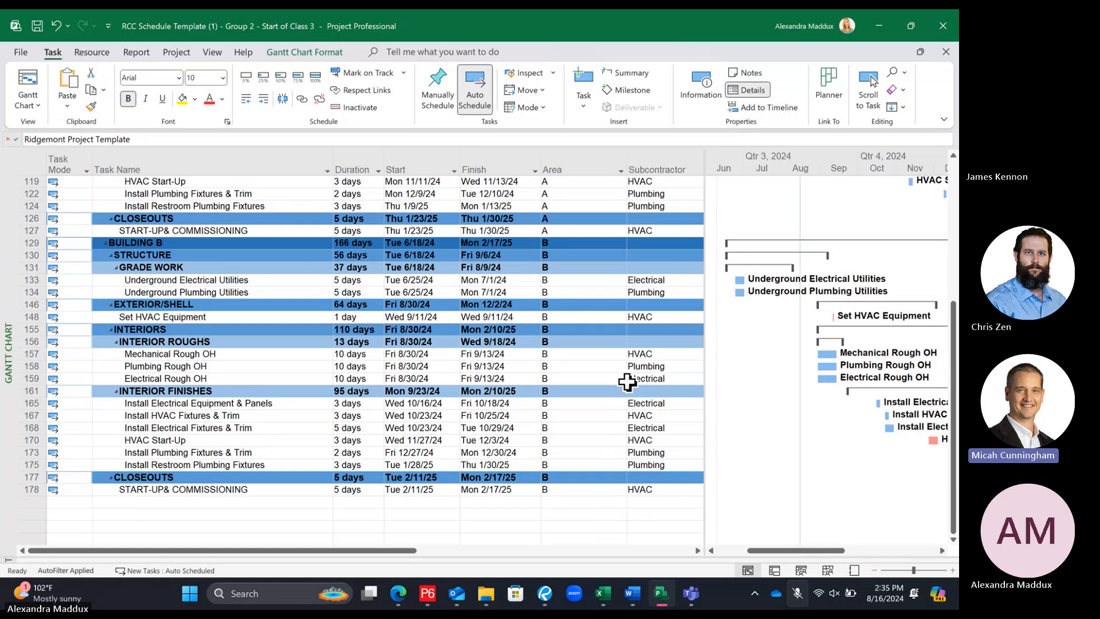
scroll(627, 381, up, 6)
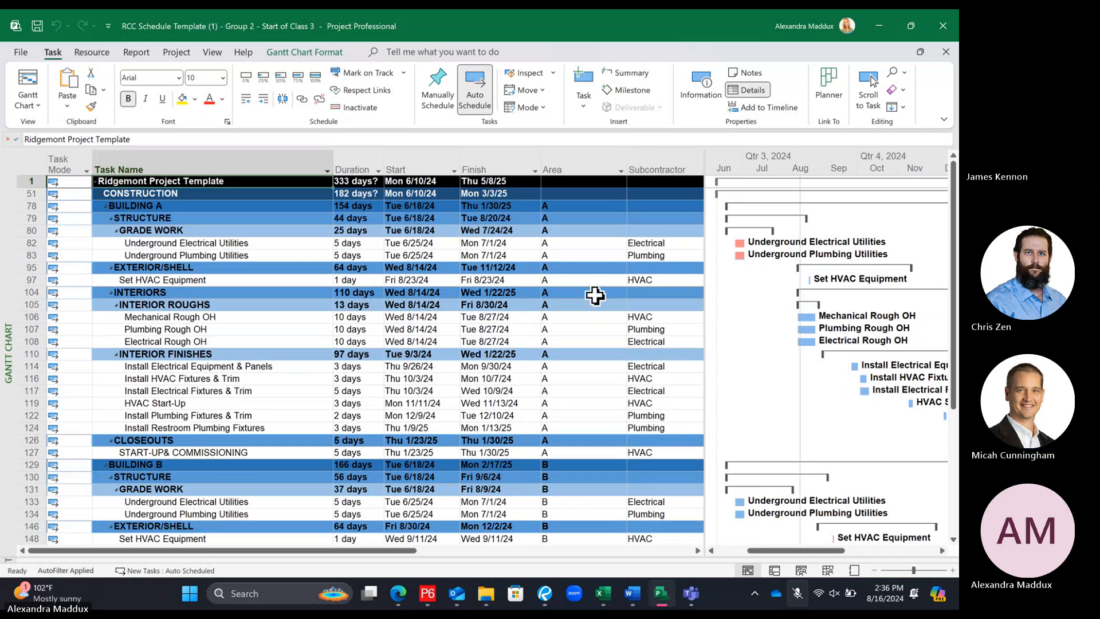
Hide the Area, Predecessors, Successors, Task Calendar and Resource Names columns from the task table
scroll(595, 293, down, 2)
scroll(595, 293, down, 3)
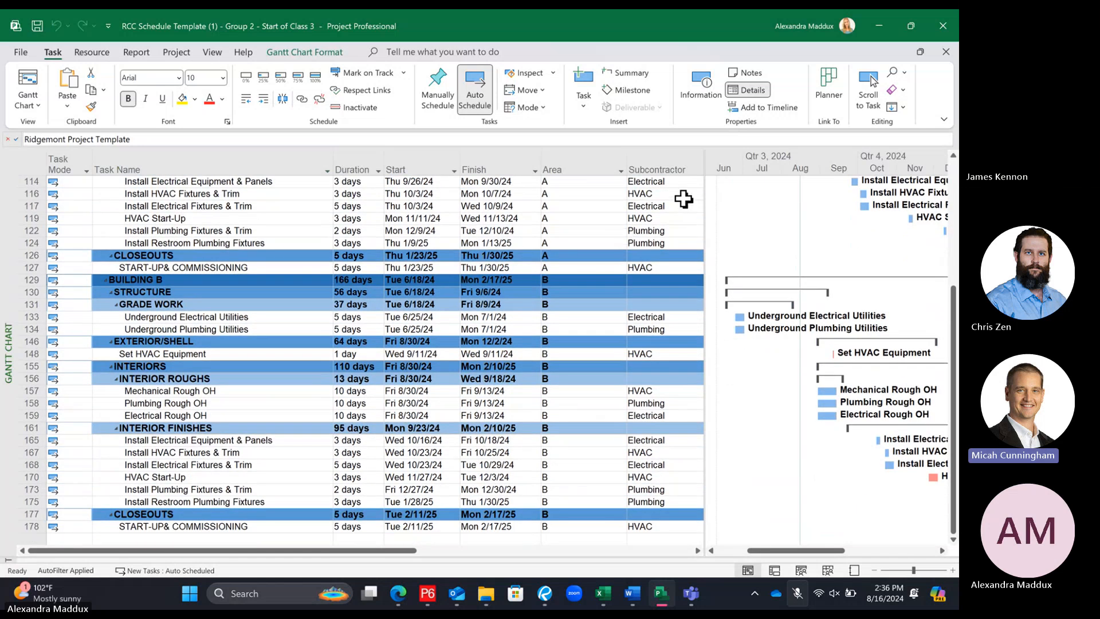
right_click(574, 152)
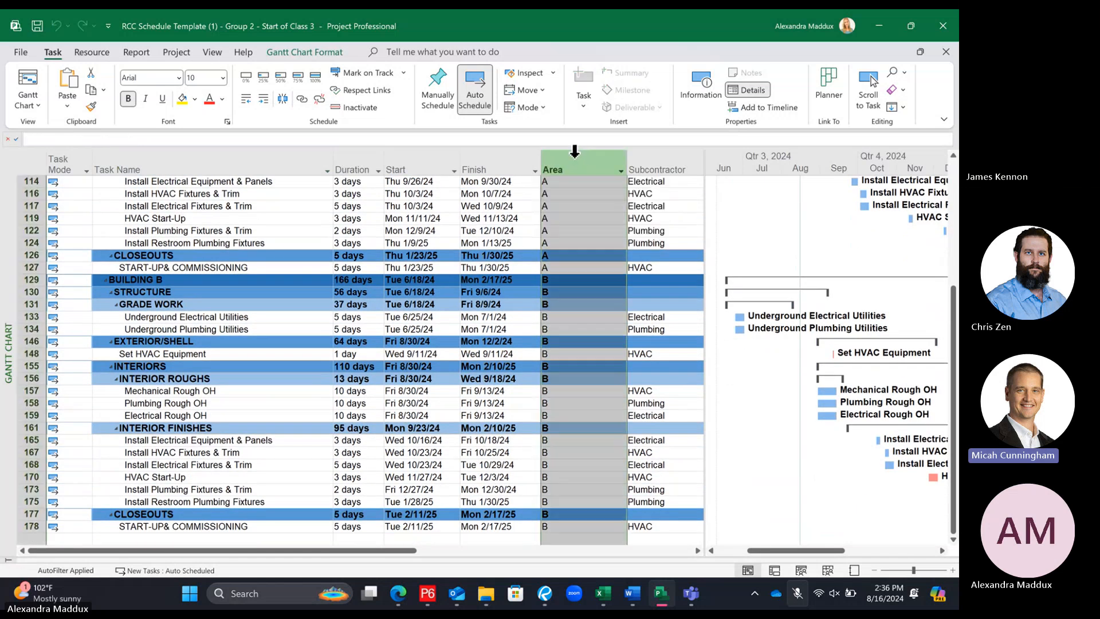
click(614, 290)
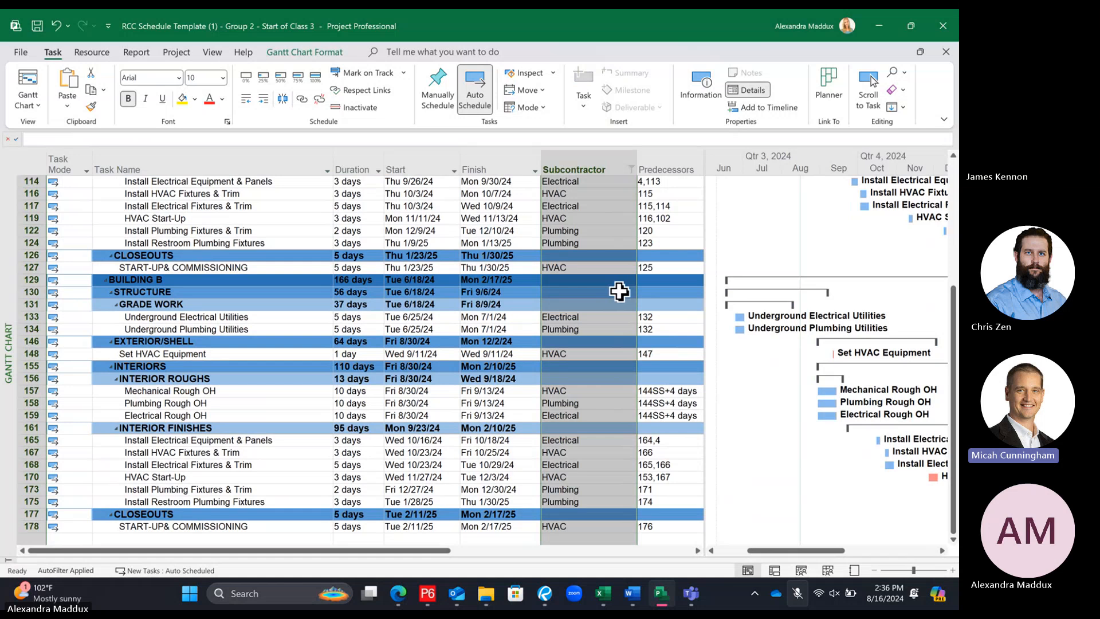
right_click(667, 152)
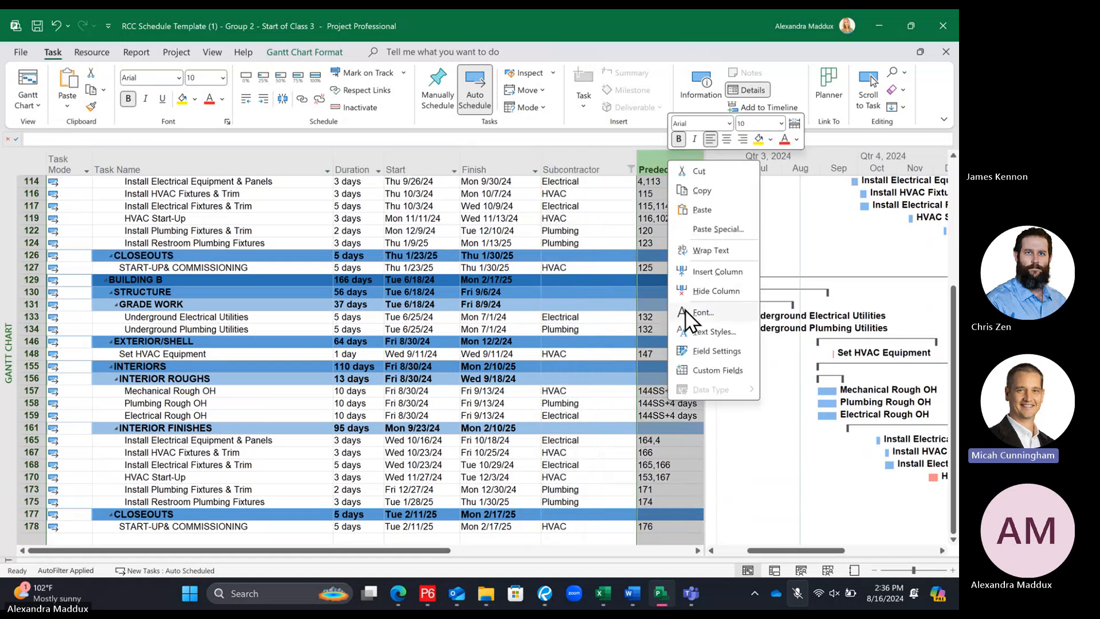
click(694, 281)
right_click(669, 160)
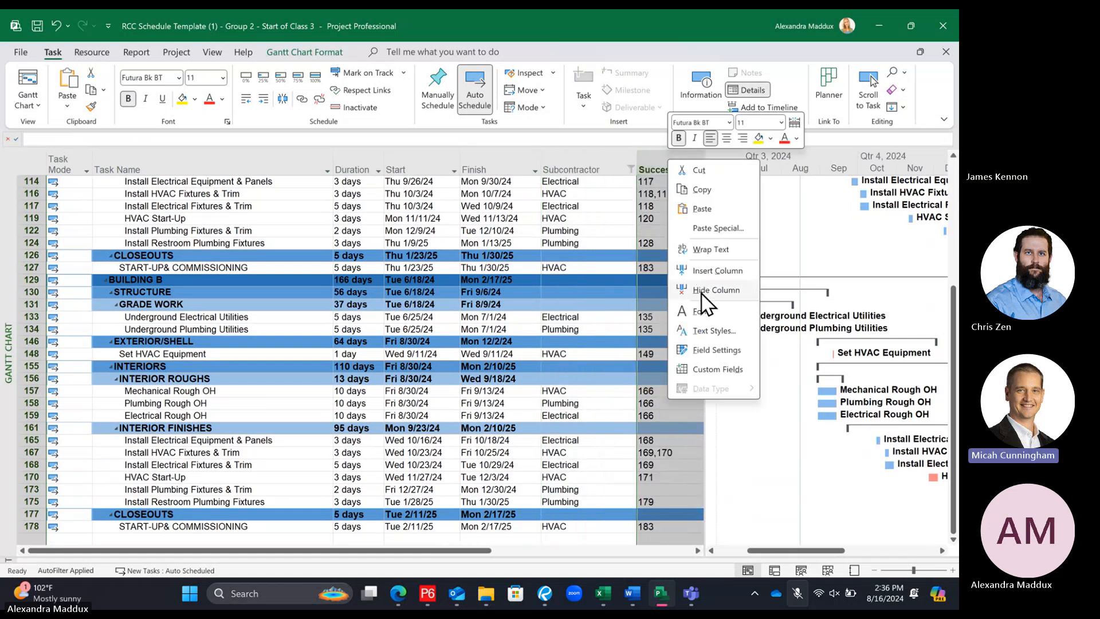
click(690, 287)
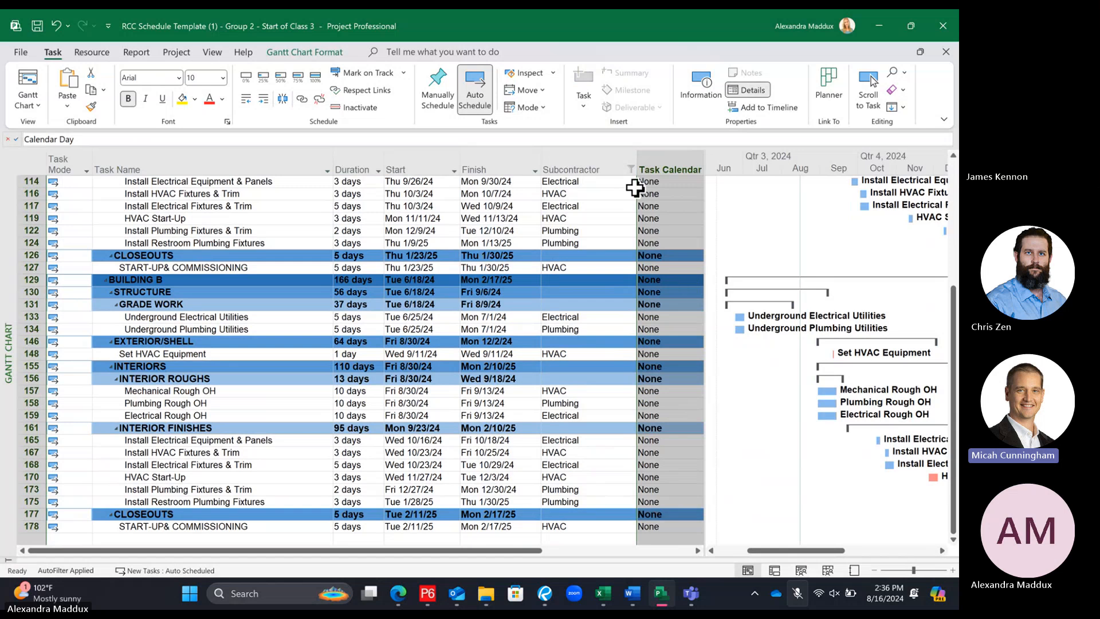
right_click(670, 166)
click(716, 296)
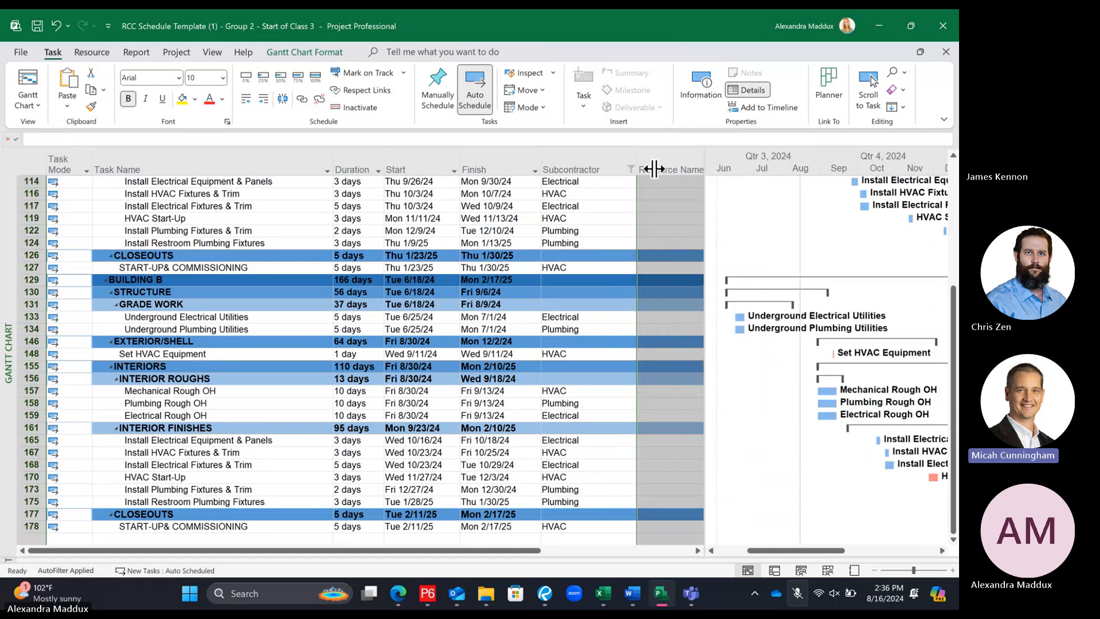
right_click(667, 169)
click(713, 295)
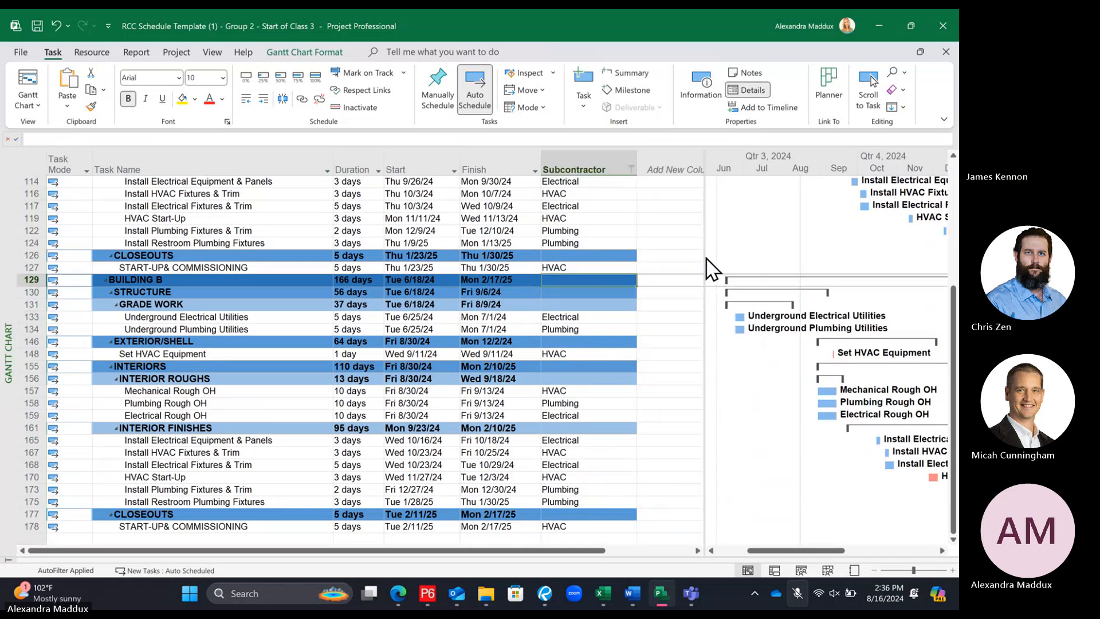
Extend the Gantt bar area up to the Subcontractor column and slightly widen the Task Name column
drag(706, 261, 657, 266)
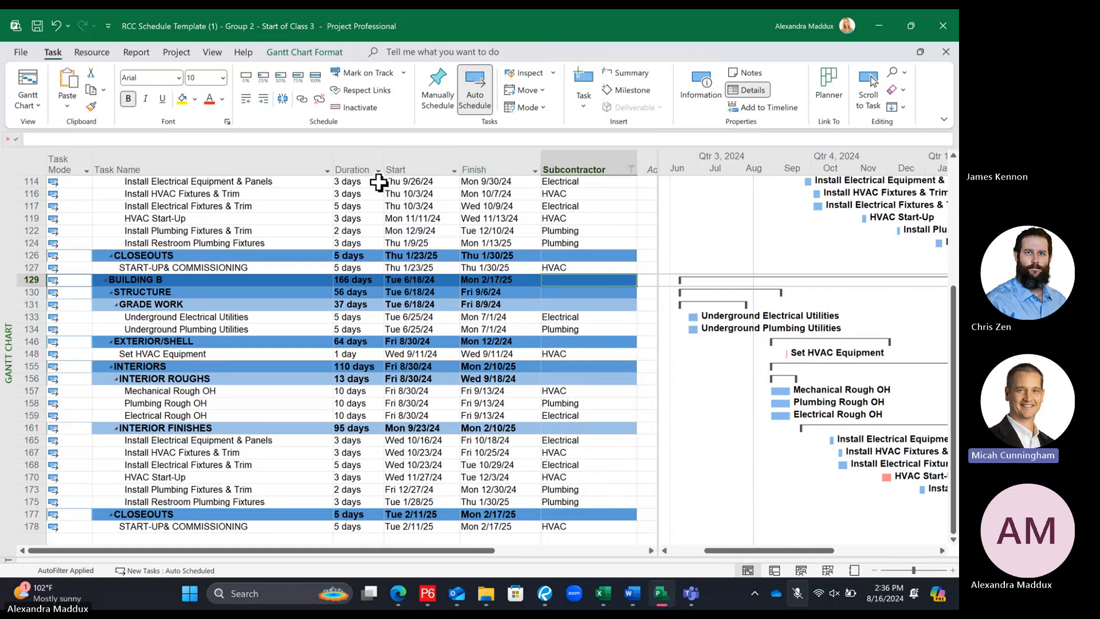
drag(335, 161, 345, 163)
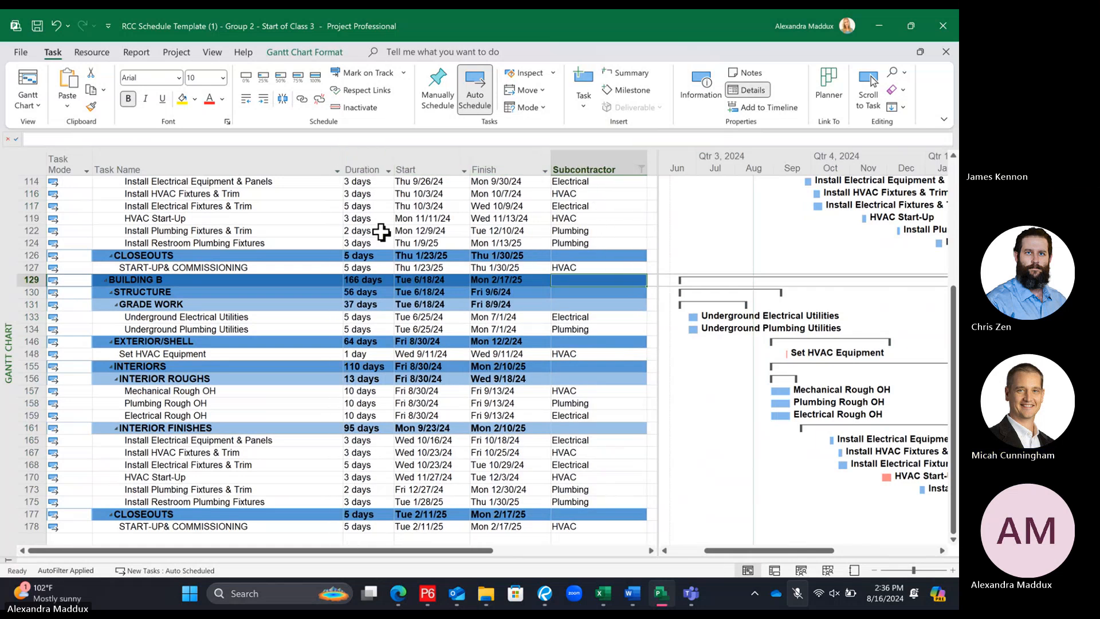
scroll(430, 257, up, 4)
scroll(430, 257, up, 1)
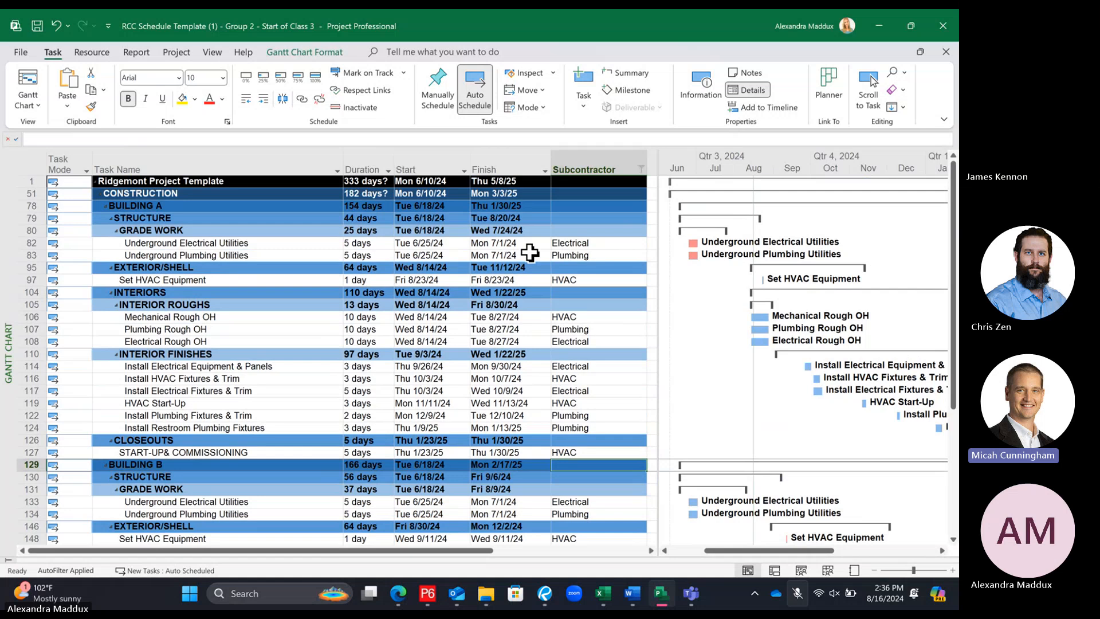
Open the print preview of the trade-filtered schedule and look through the available printers
click(20, 52)
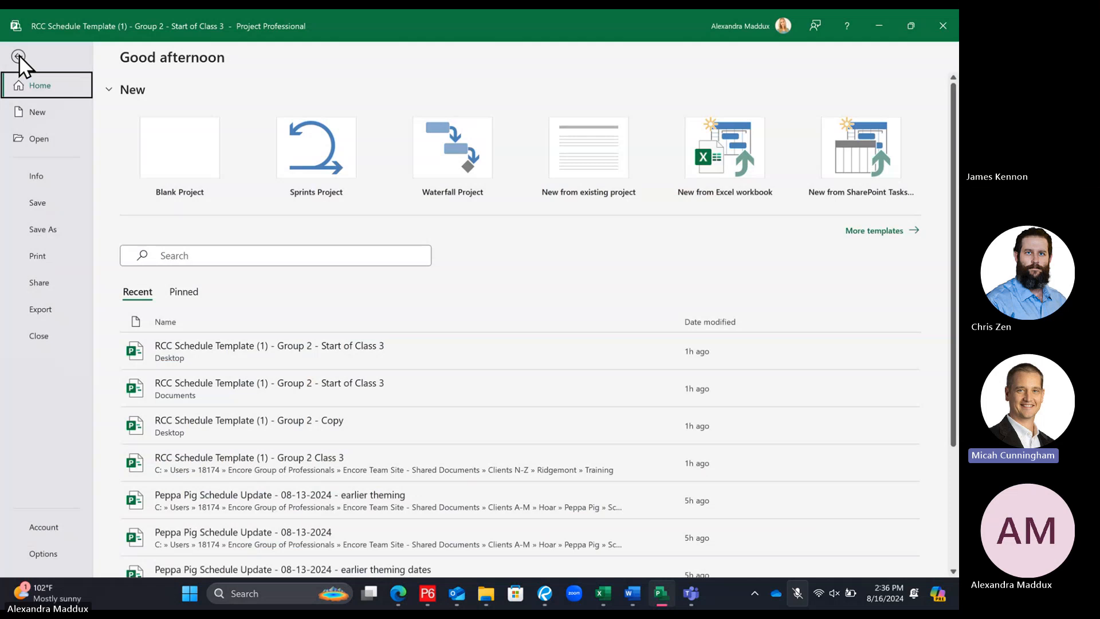
click(19, 55)
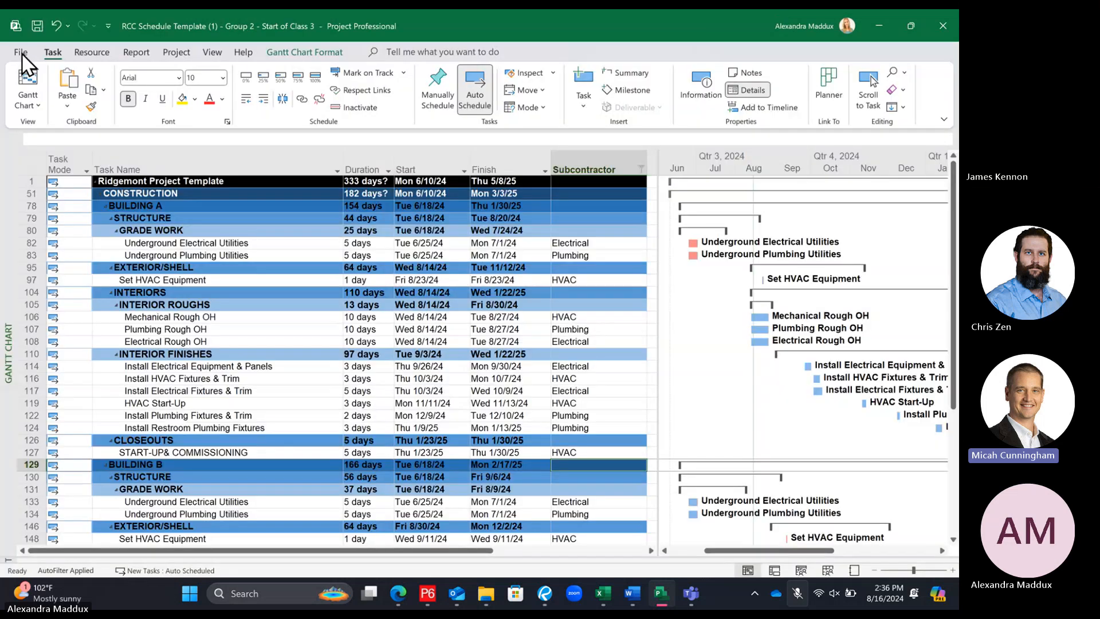
click(22, 53)
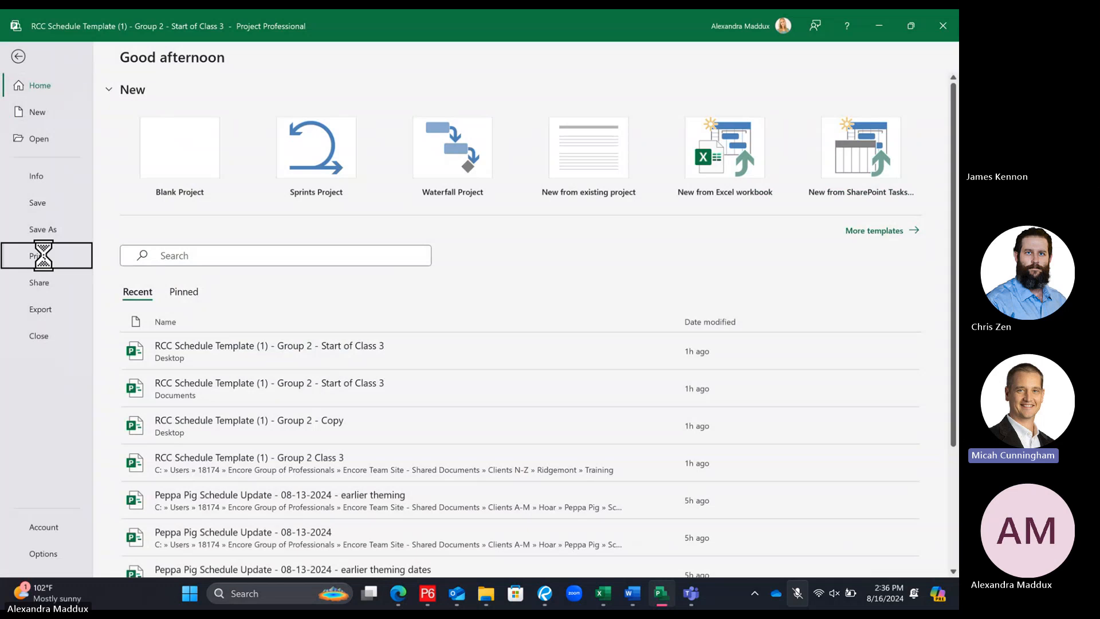
click(46, 260)
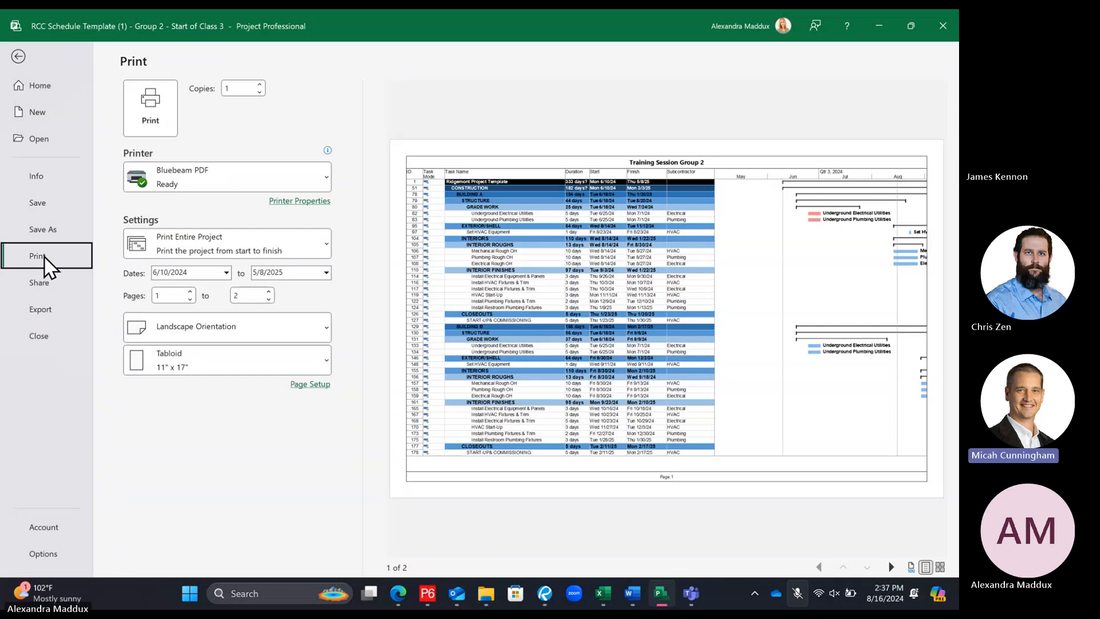
click(330, 183)
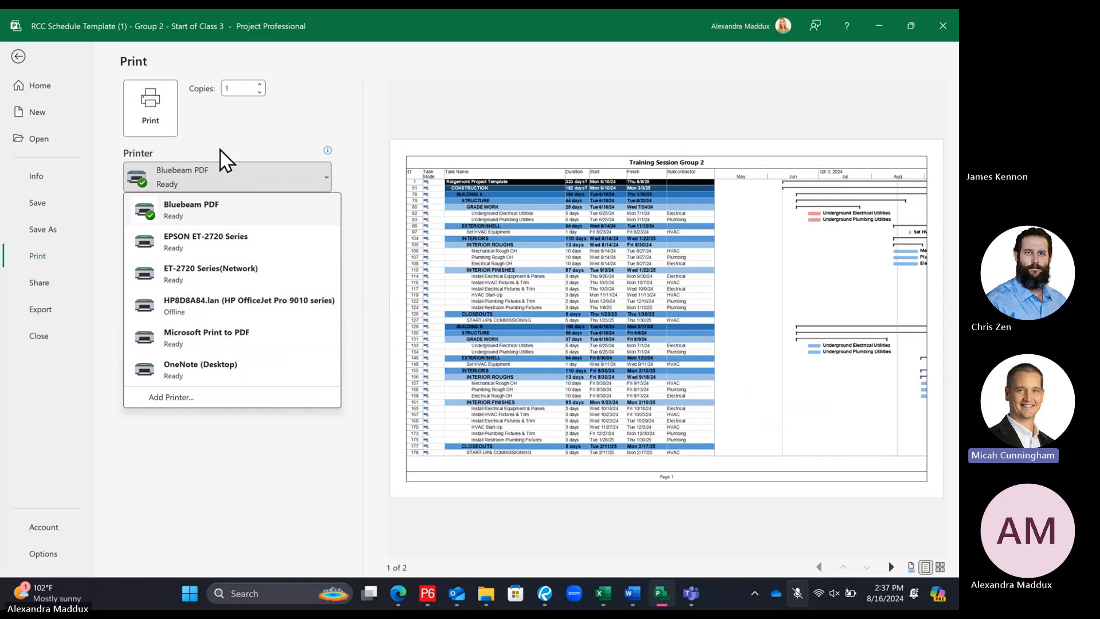
key(Escape)
mouse_move(226, 163)
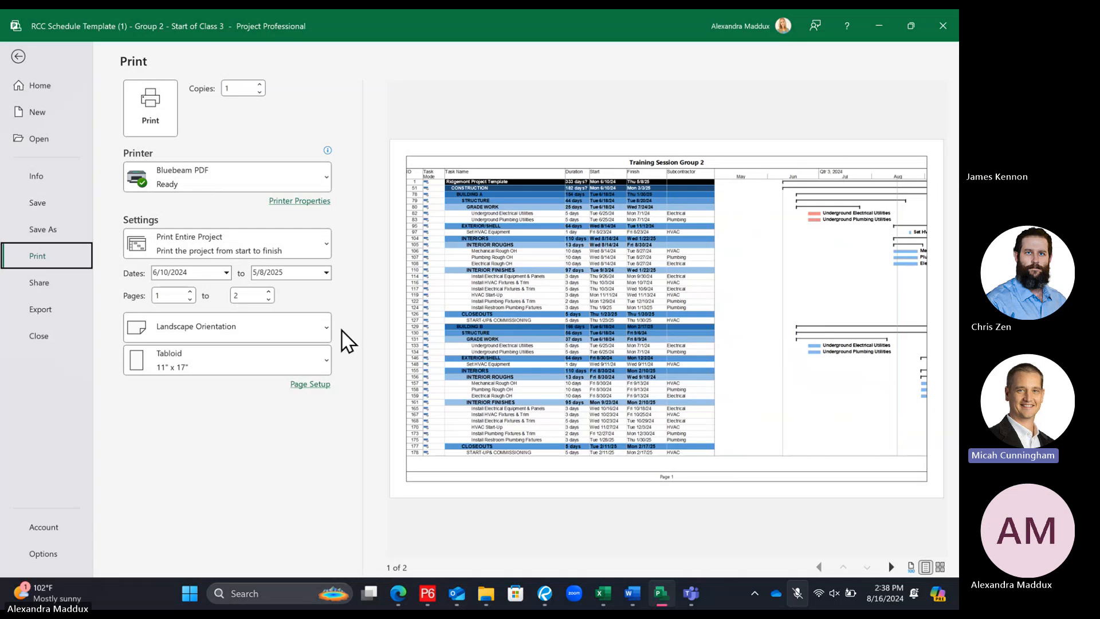
click(18, 56)
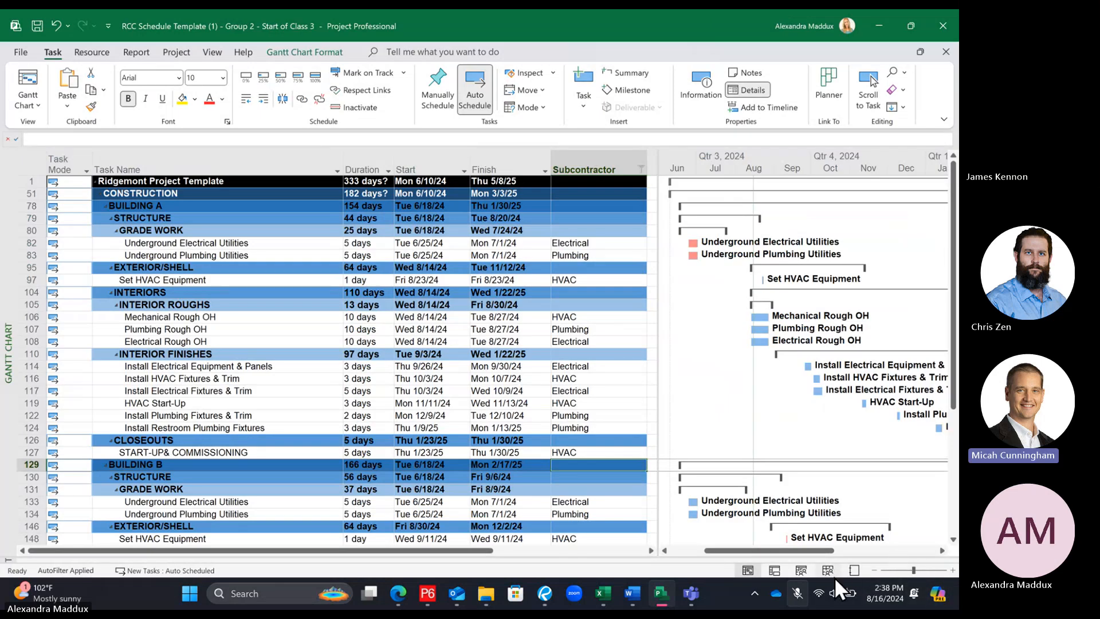
Zoom the Gantt timescale out one level and check in the print preview that all bars fit on one page
click(874, 570)
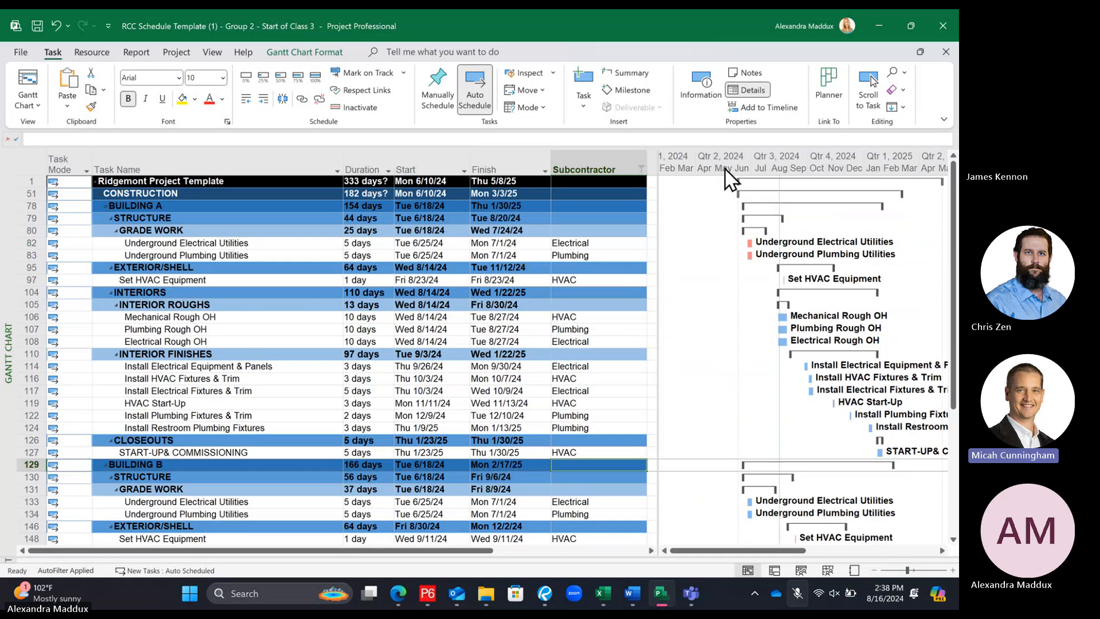
click(21, 53)
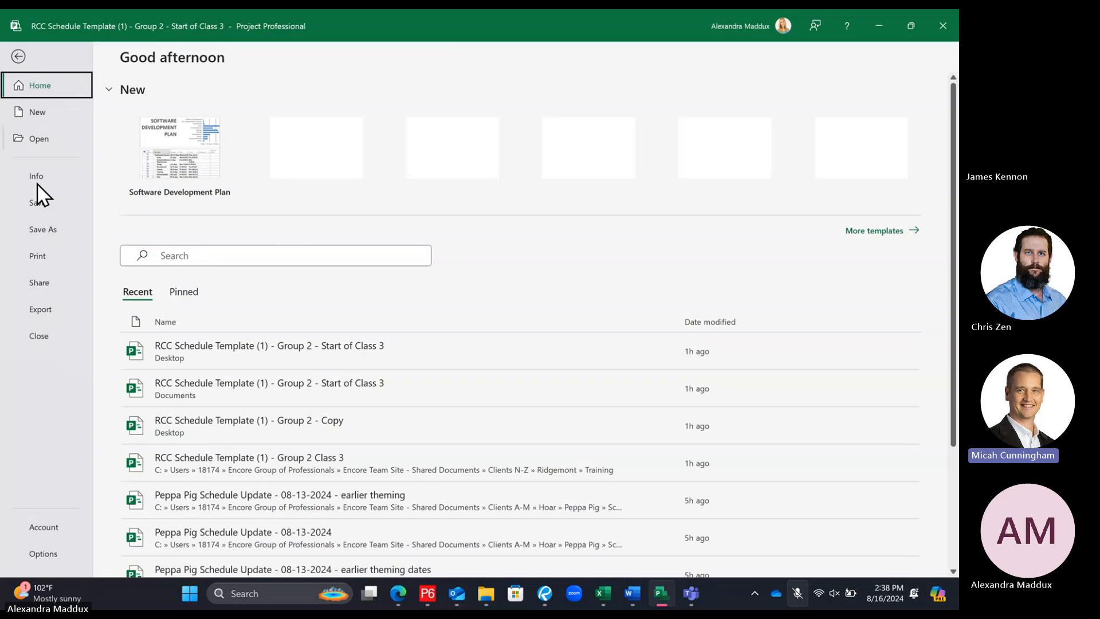
click(47, 258)
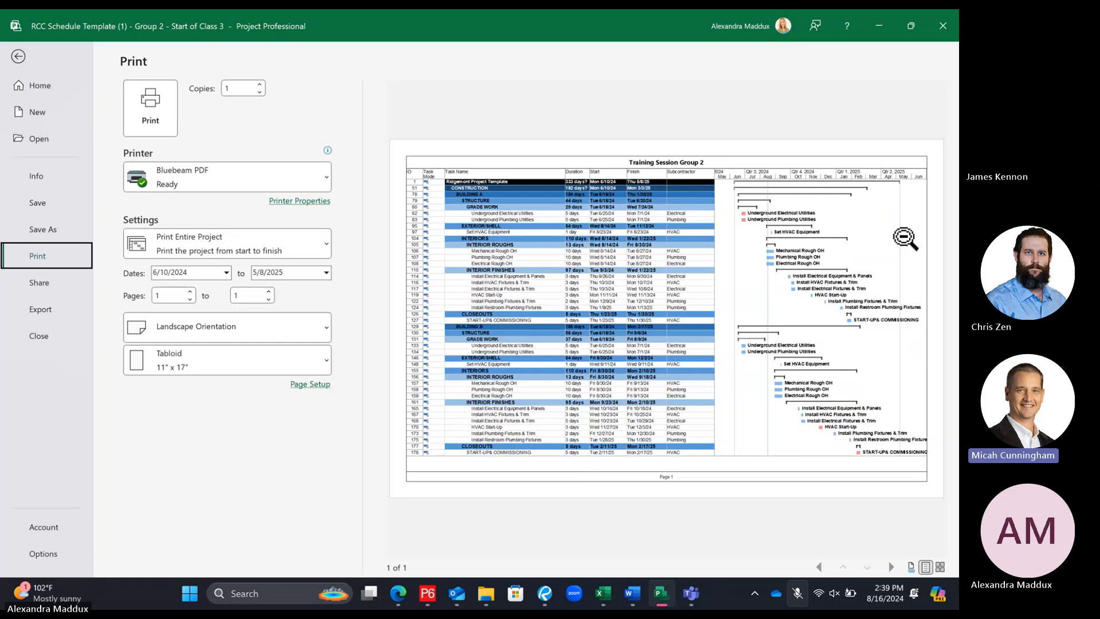
click(905, 237)
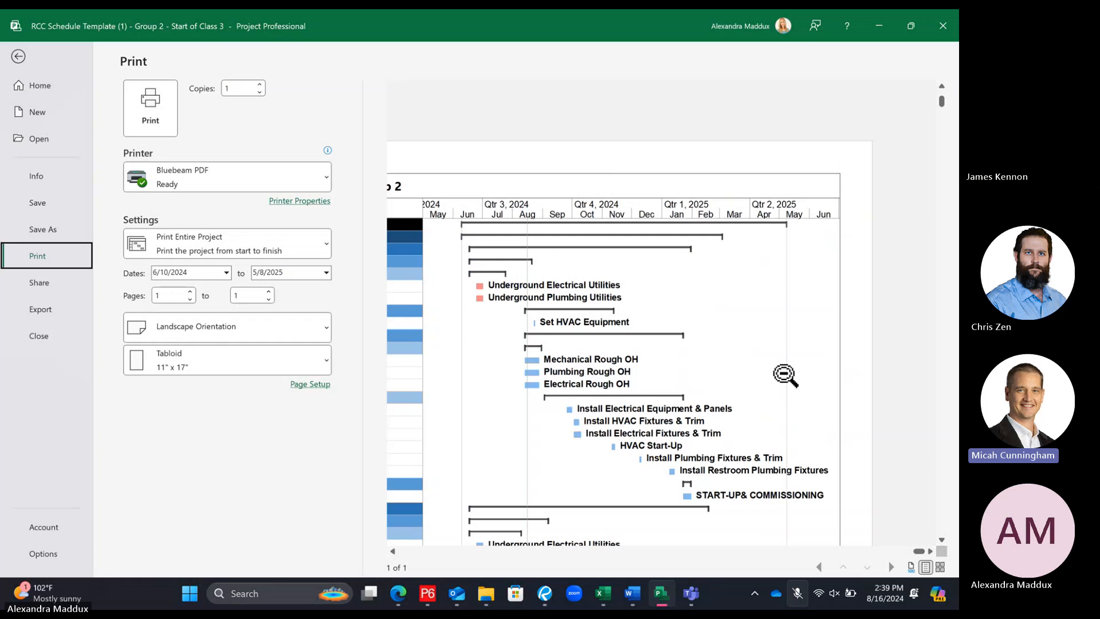
click(784, 374)
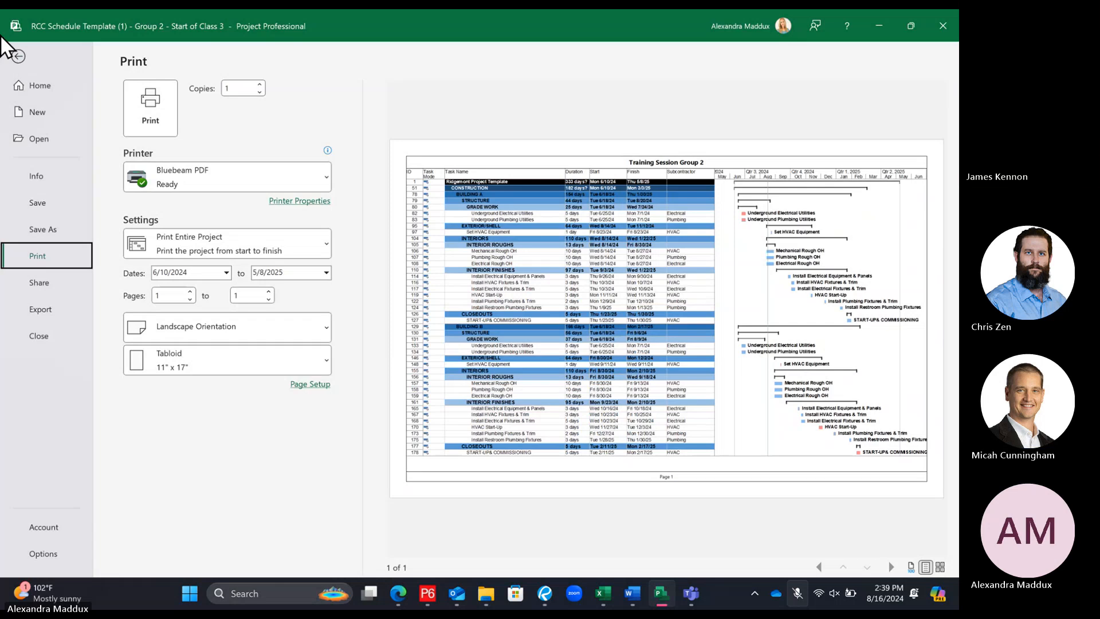
click(18, 57)
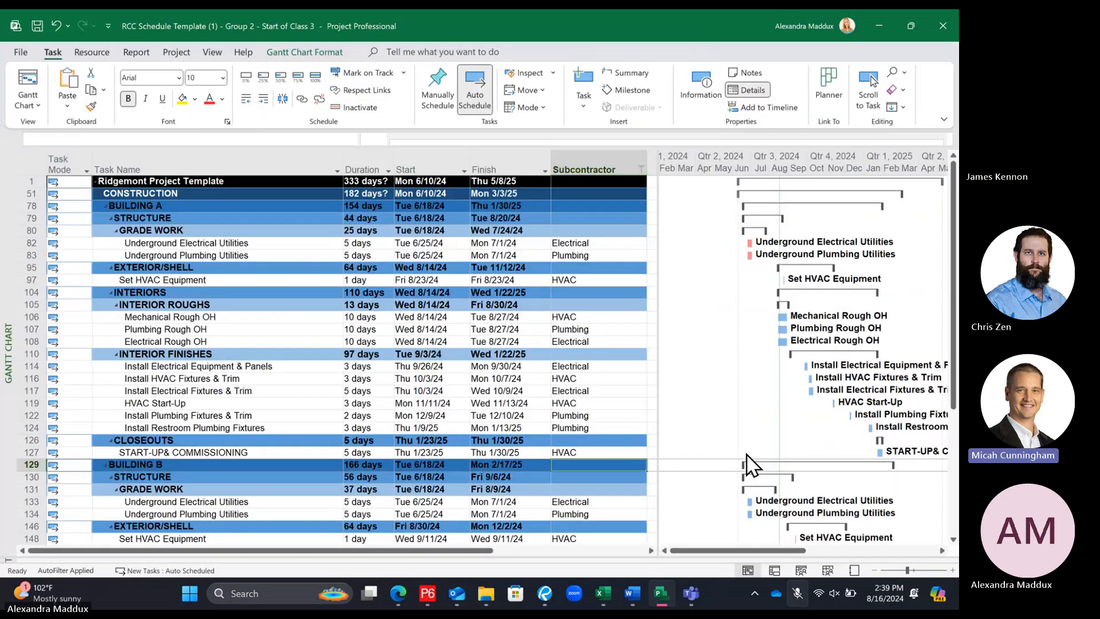
Try a further zoom-out of the Gantt timescale, zoom back in one level and recheck the print preview
click(874, 569)
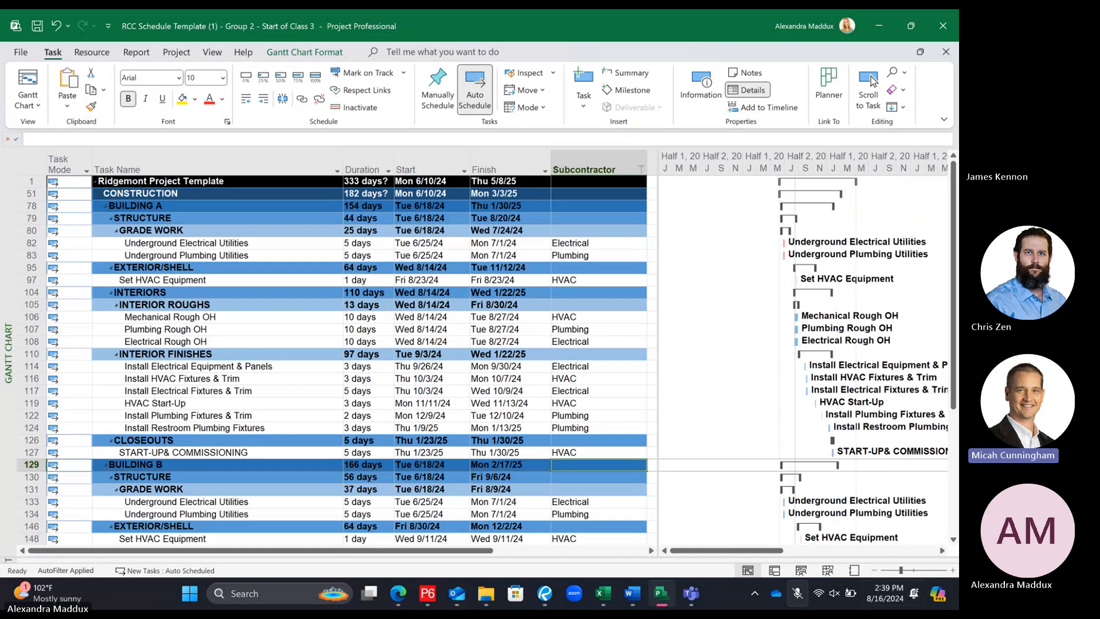
click(952, 569)
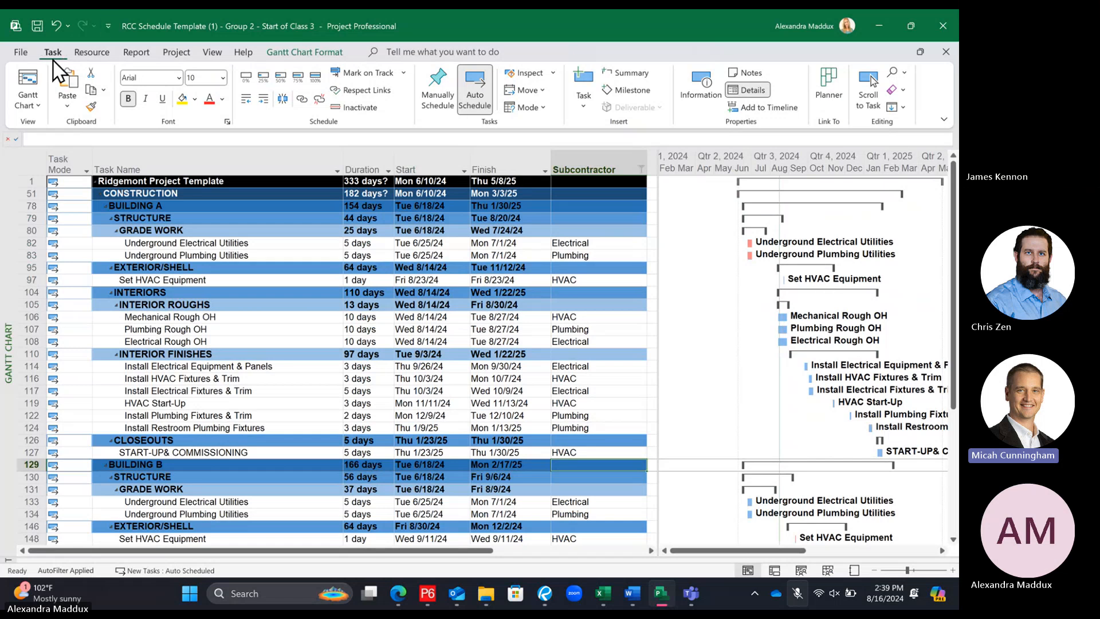
click(20, 52)
click(37, 256)
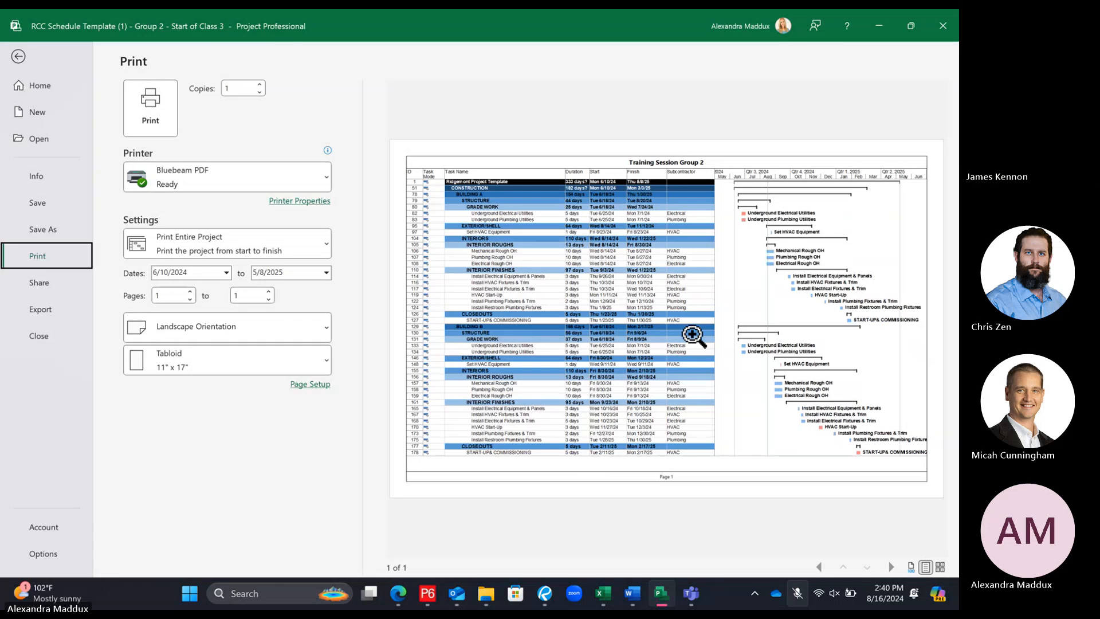
click(19, 58)
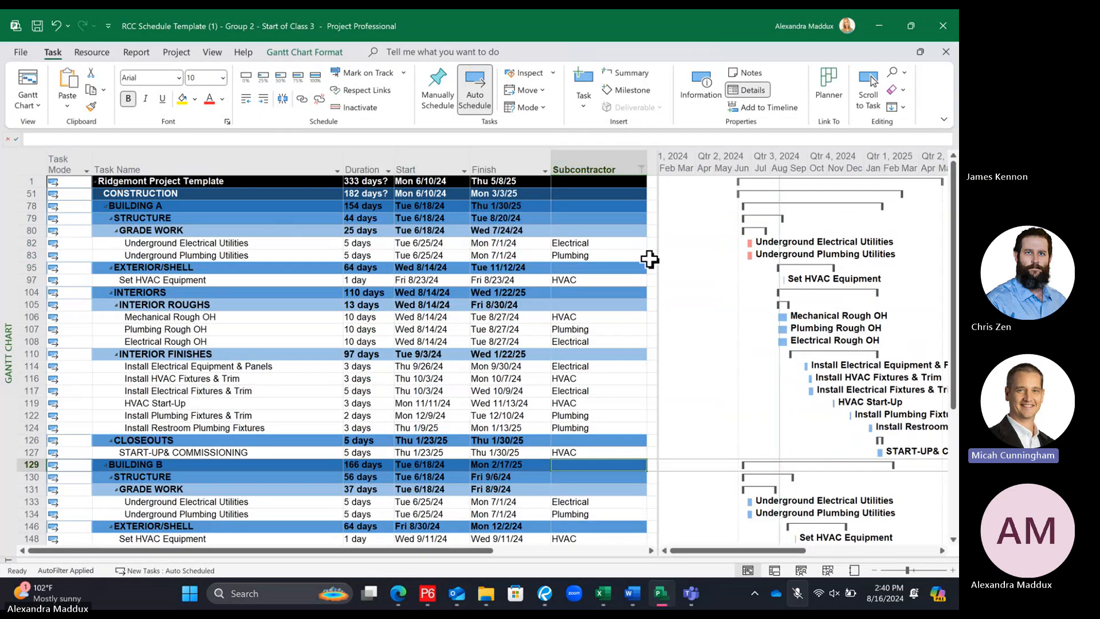
Reset the Subcontractor filter to include all values so every task is listed
click(641, 169)
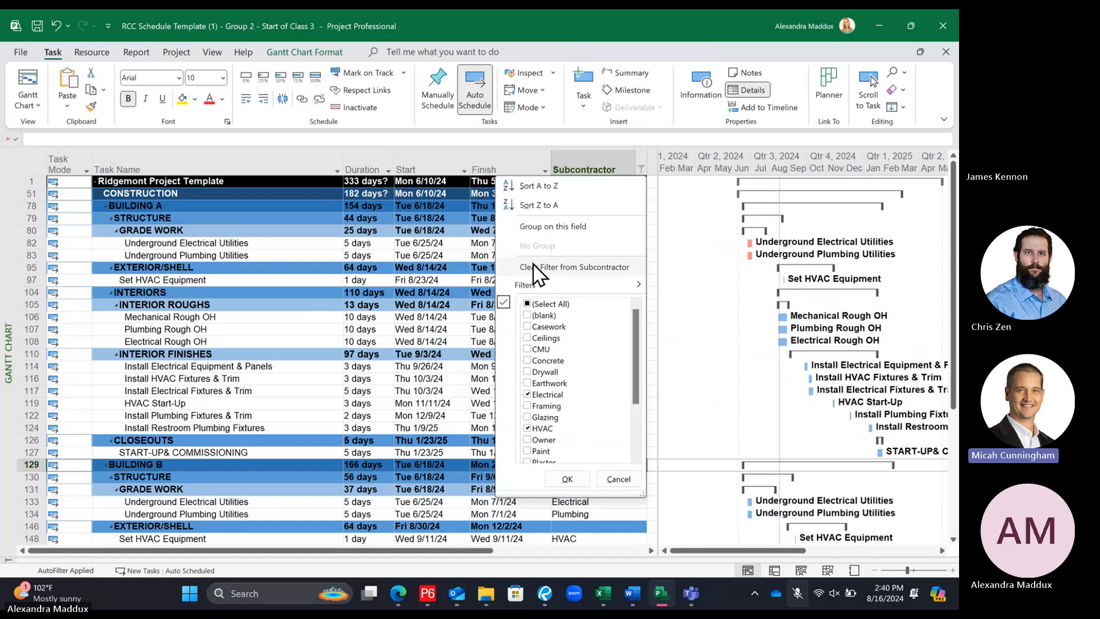
click(528, 304)
click(580, 484)
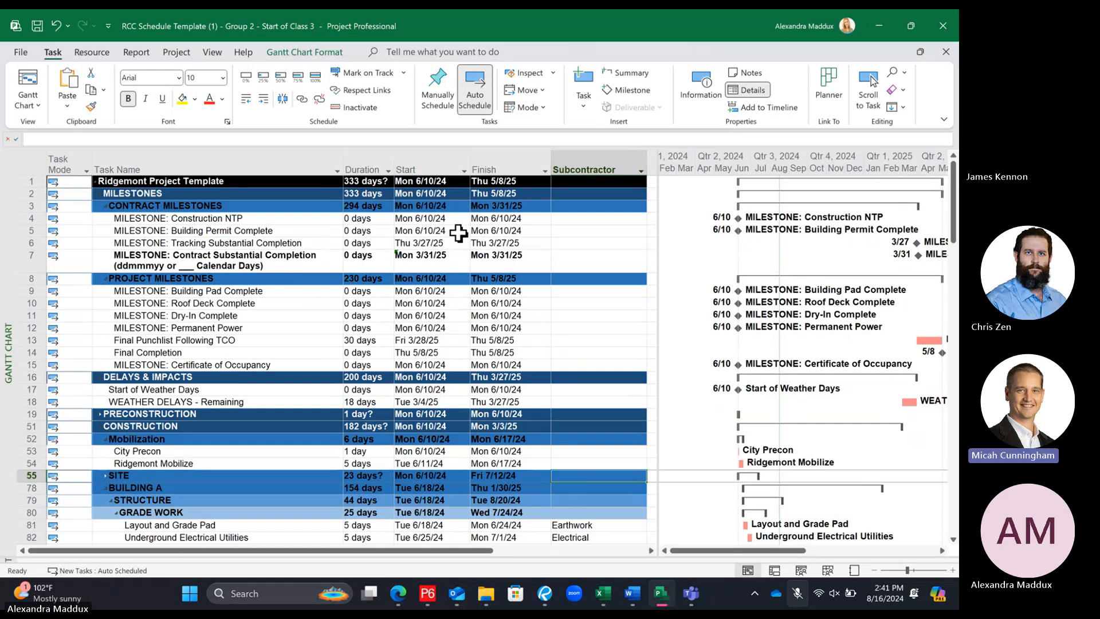
click(213, 53)
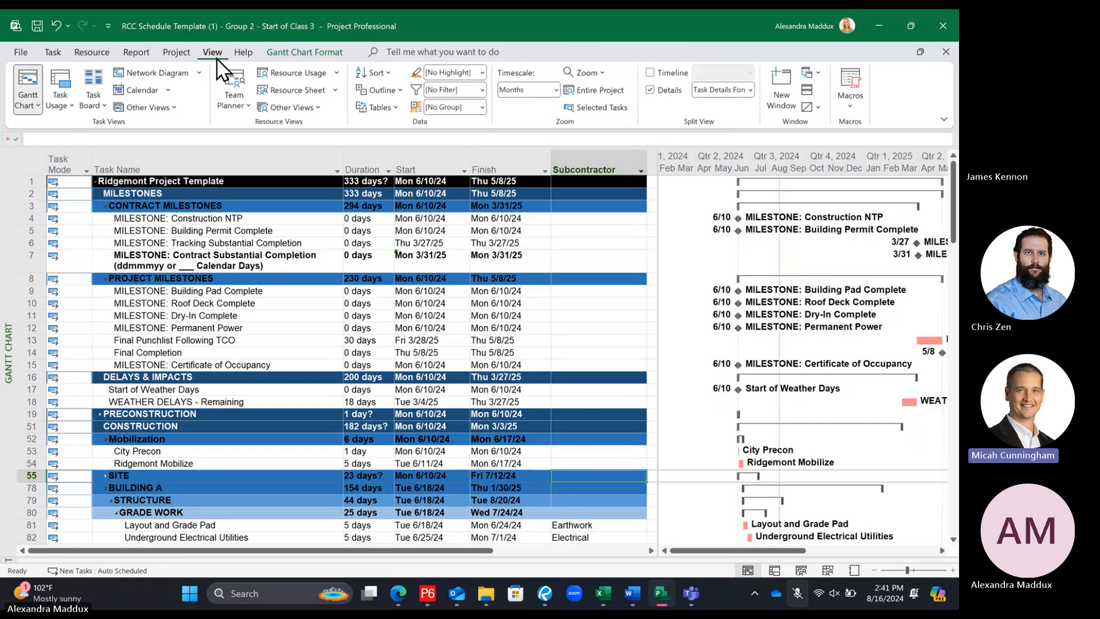
click(483, 92)
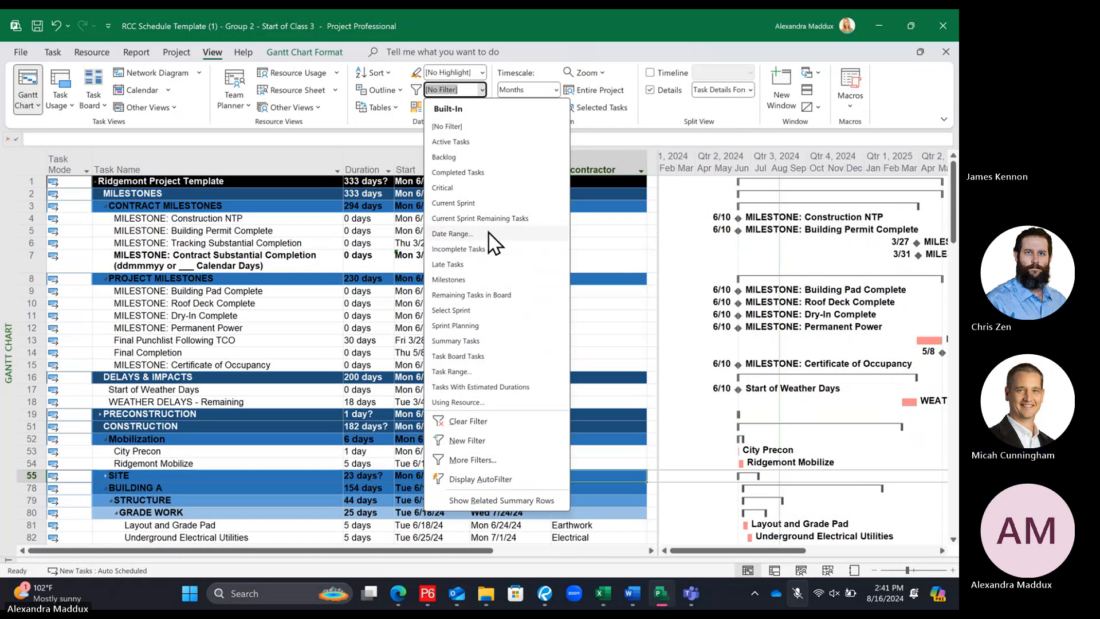
click(215, 53)
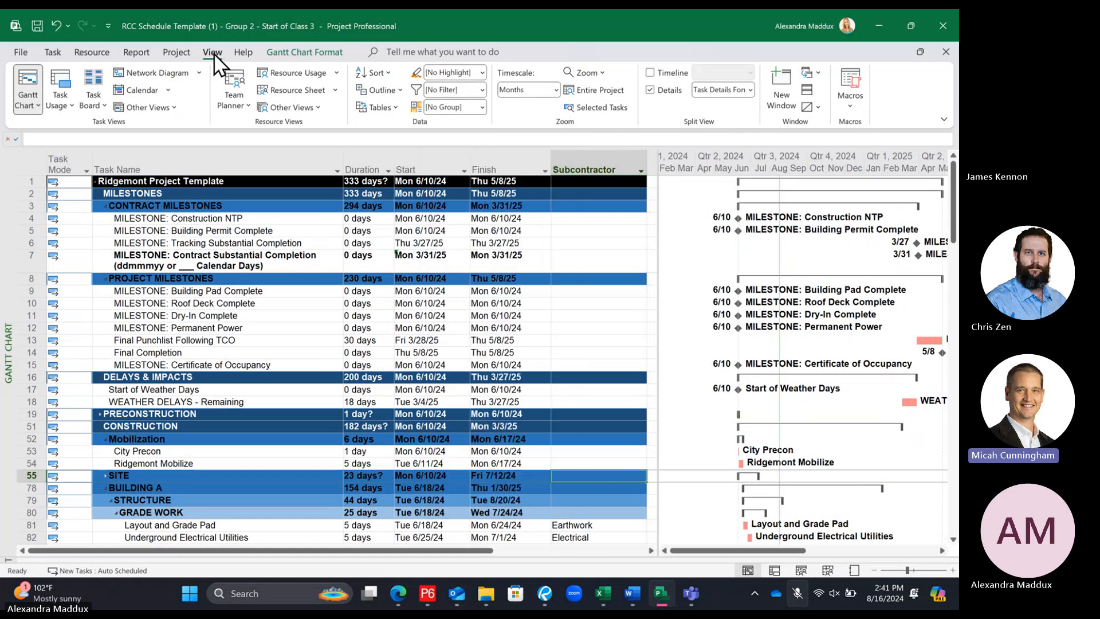
click(482, 90)
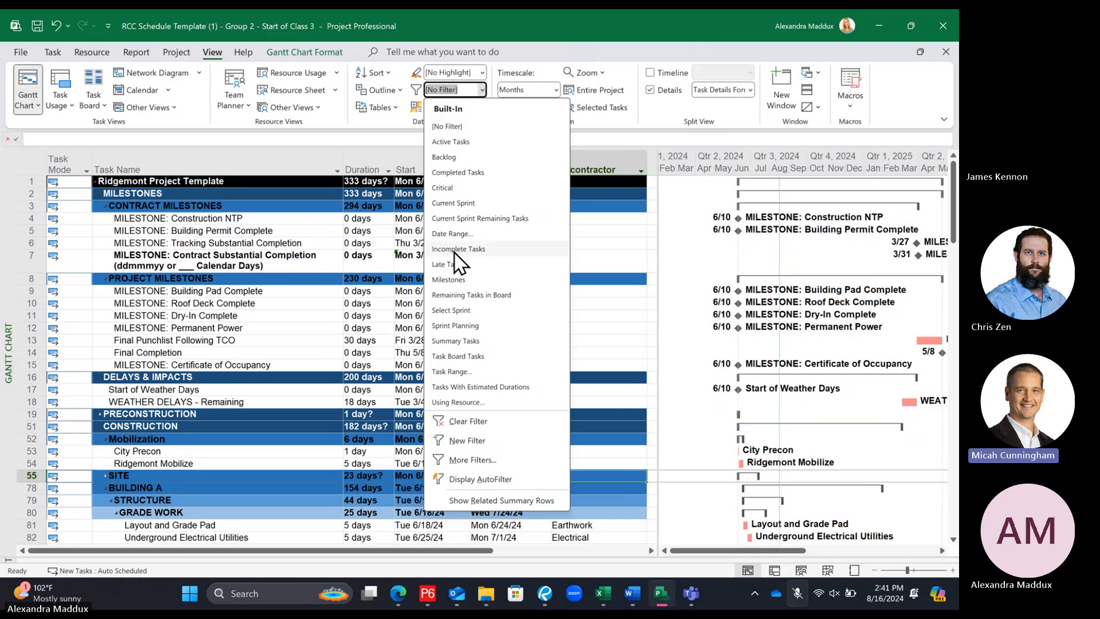
key(Escape)
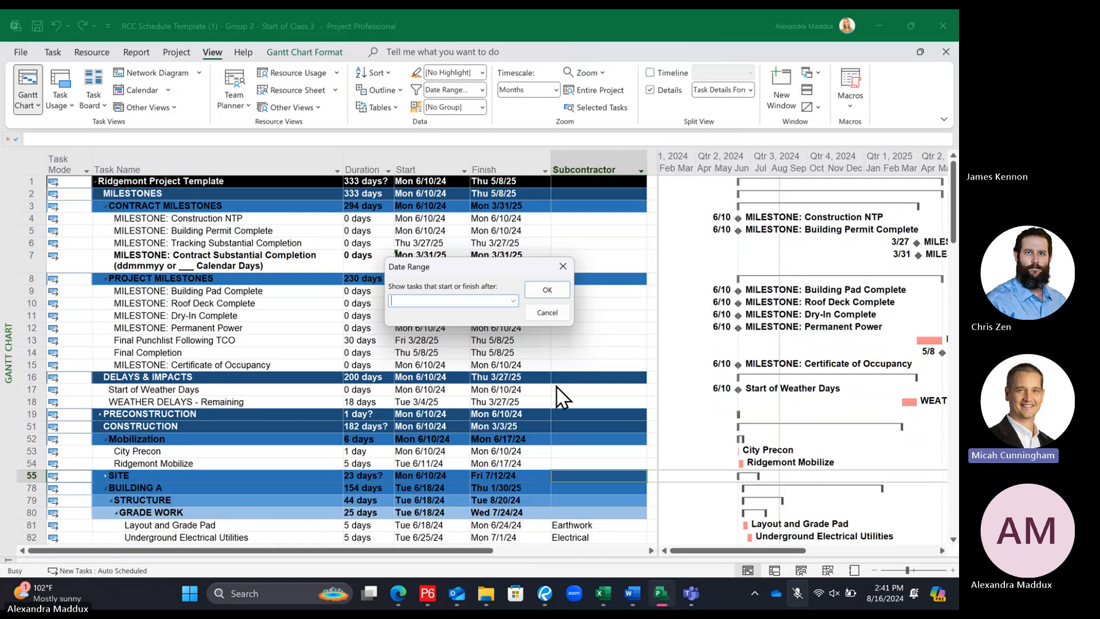
click(513, 301)
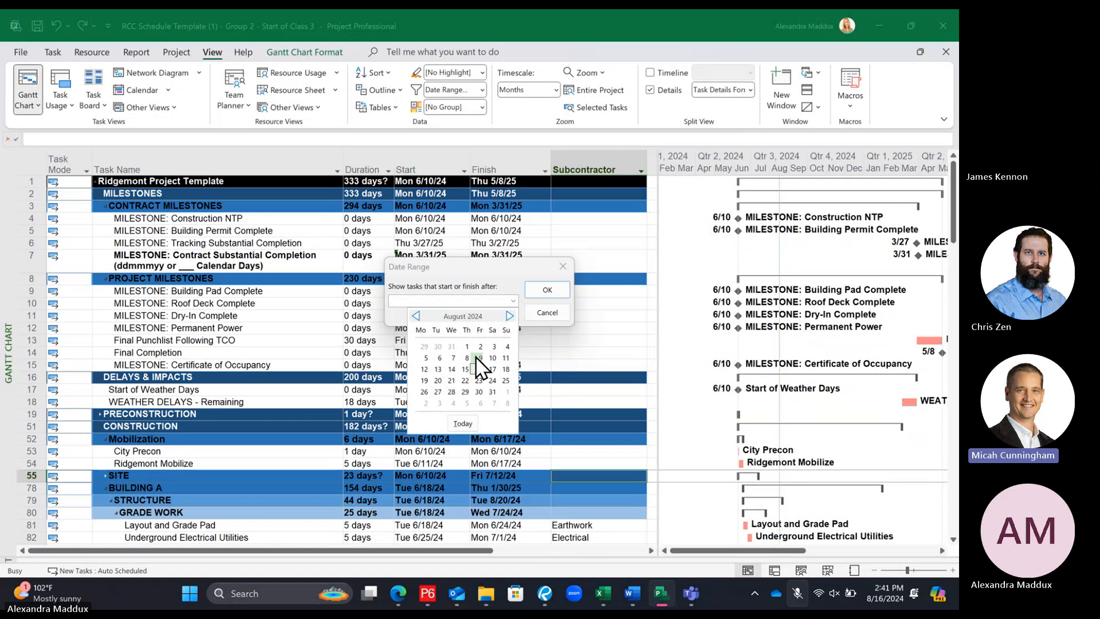
click(534, 307)
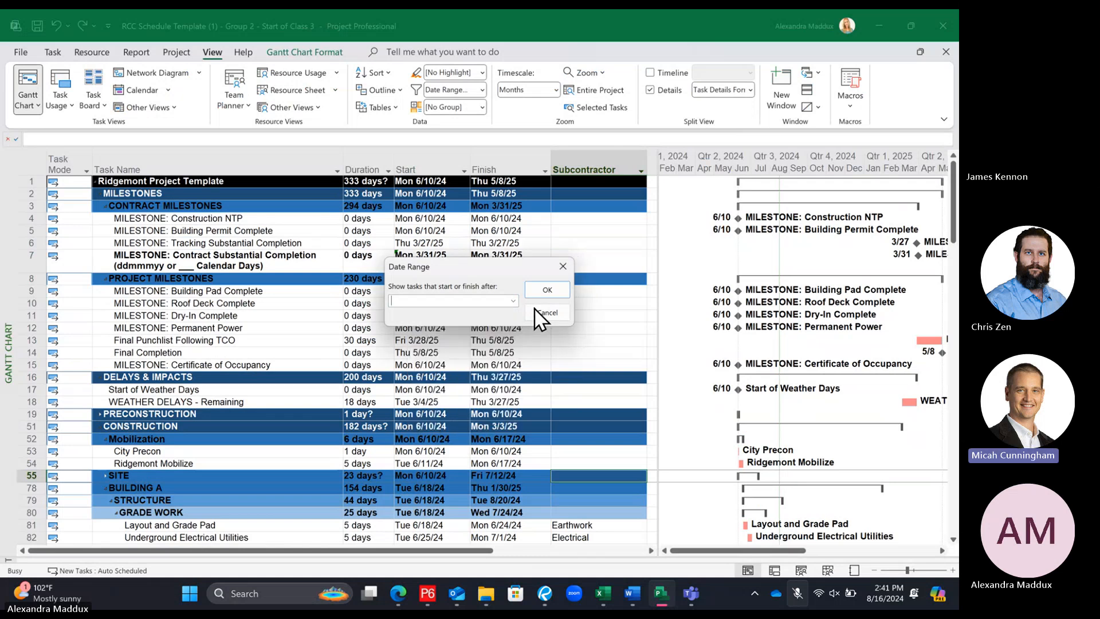
click(546, 313)
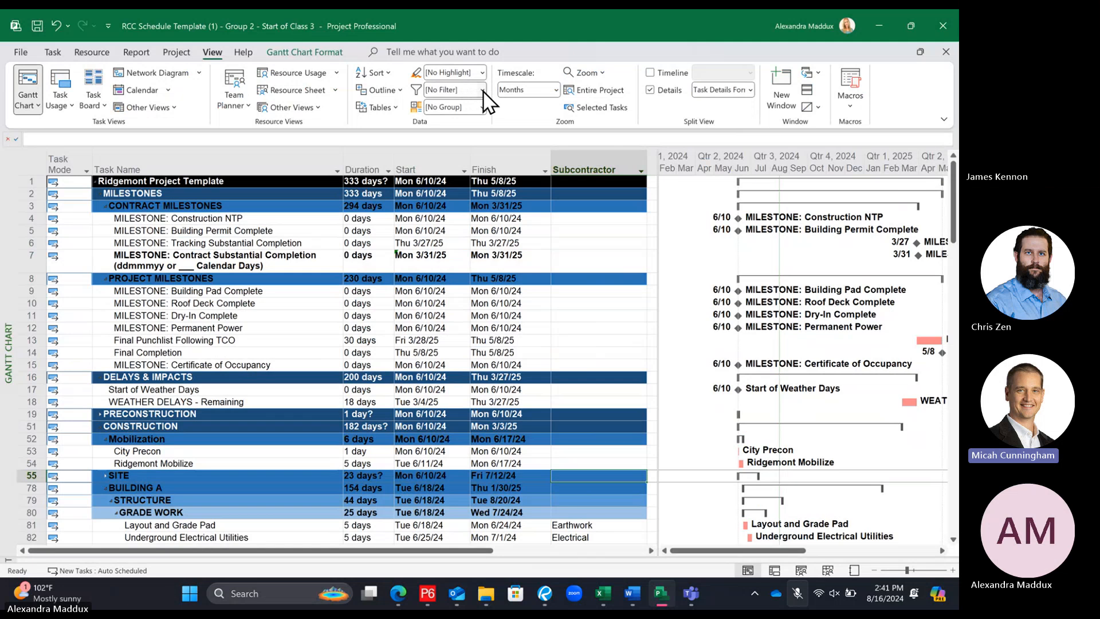
Apply the Date Range filter for tasks that start or finish after 8/9/2024 and before 9/6/2024
click(482, 91)
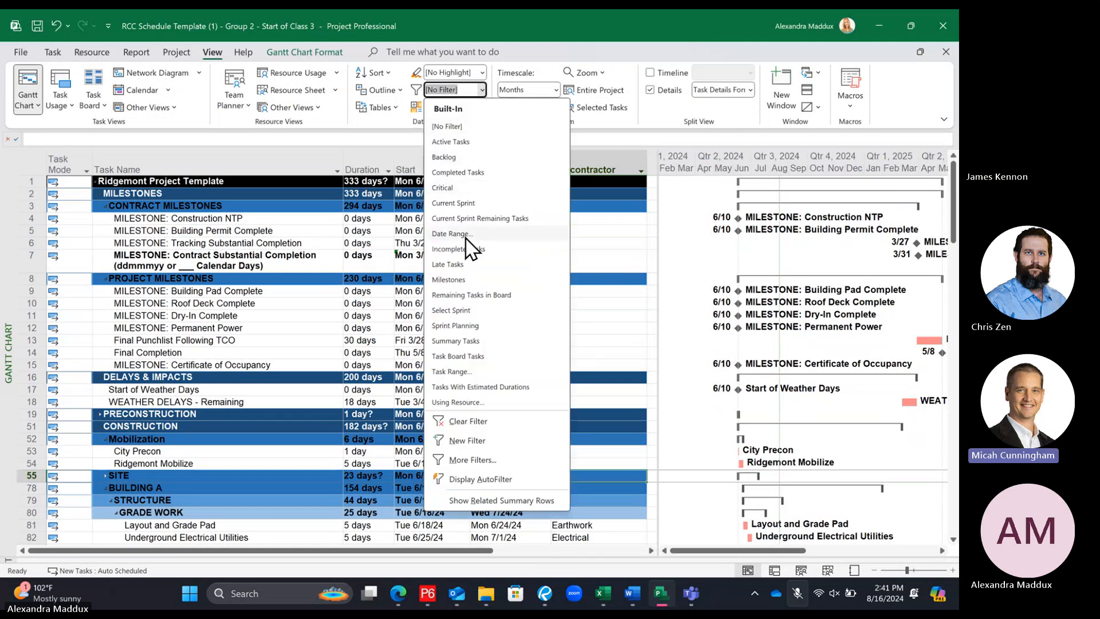
click(465, 233)
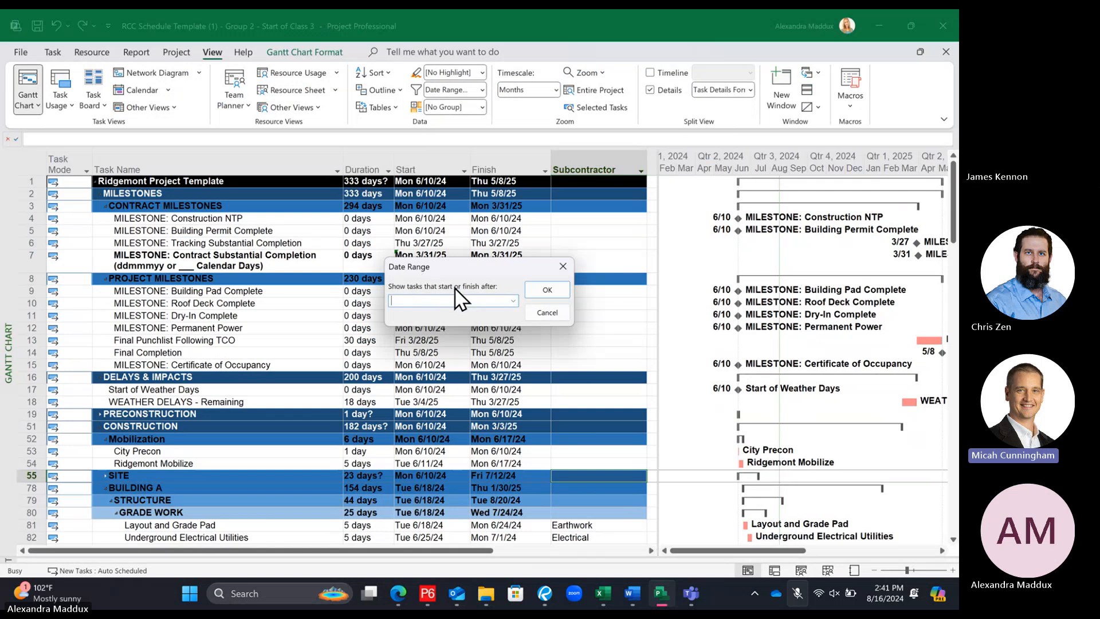
click(512, 301)
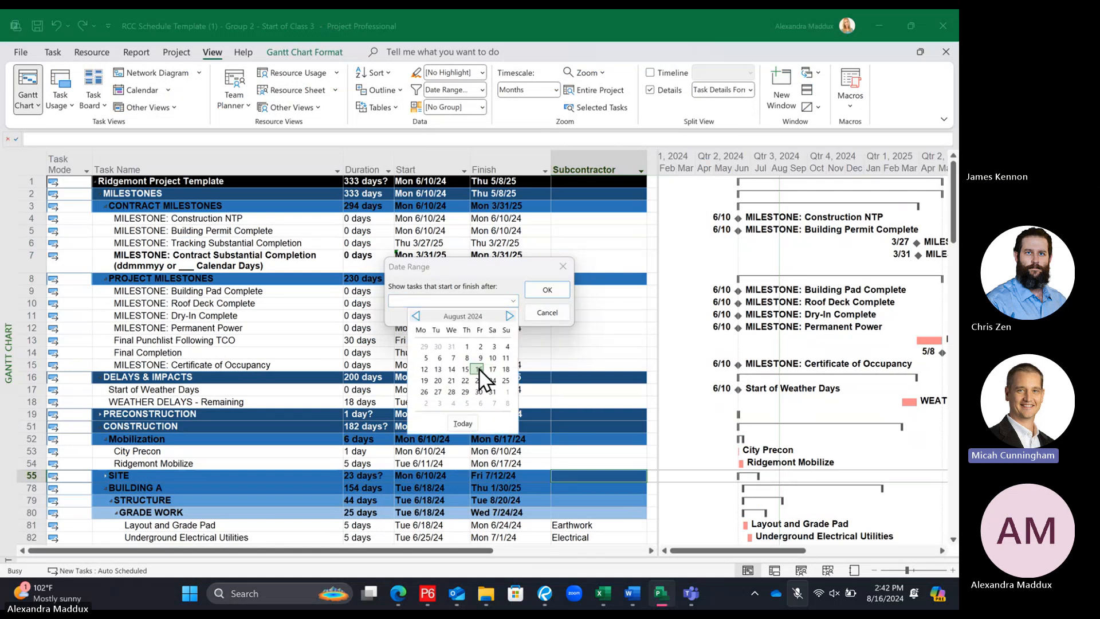
click(480, 358)
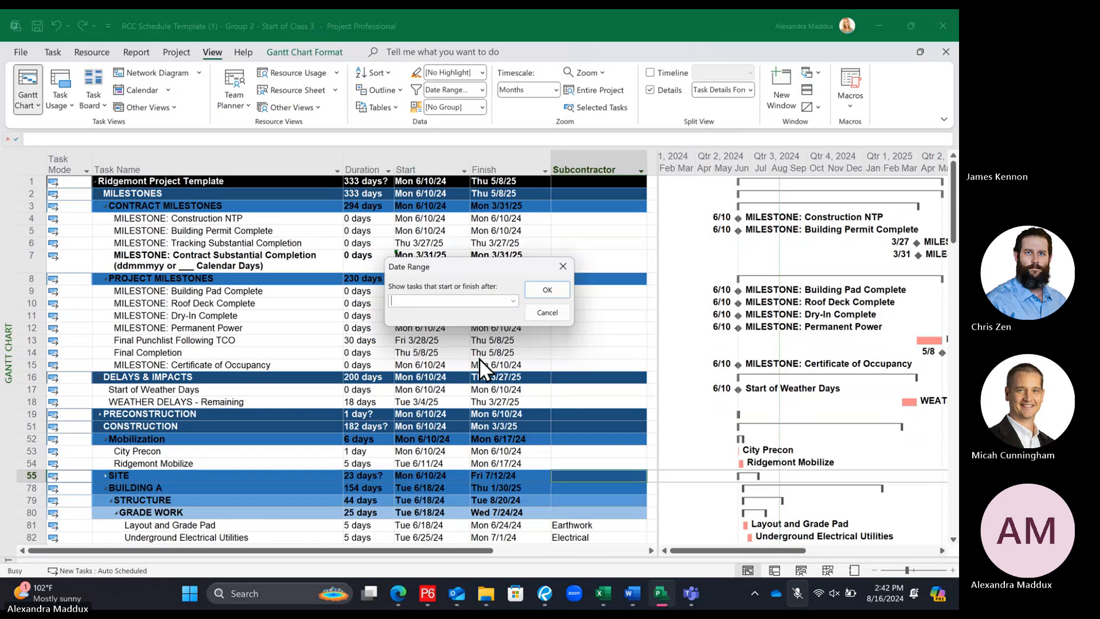
click(550, 292)
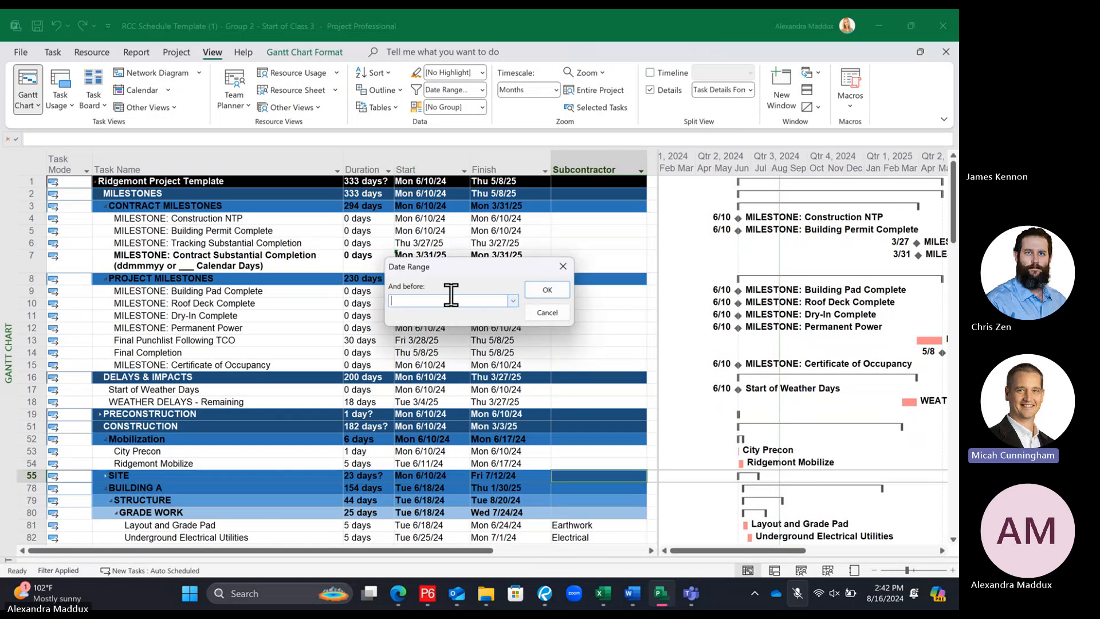
click(514, 300)
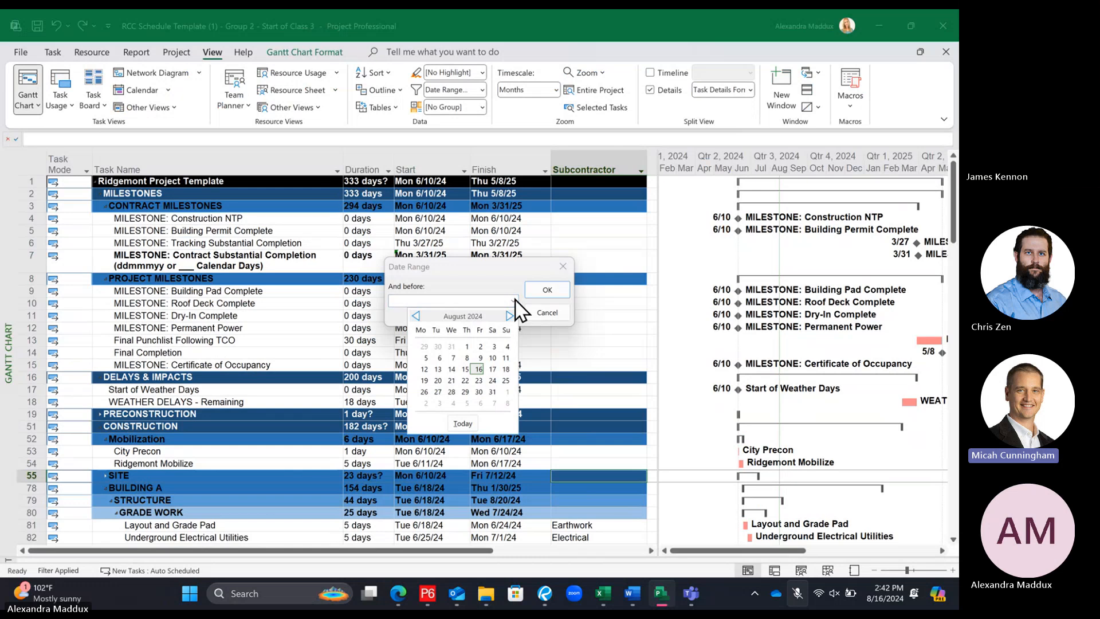
click(480, 403)
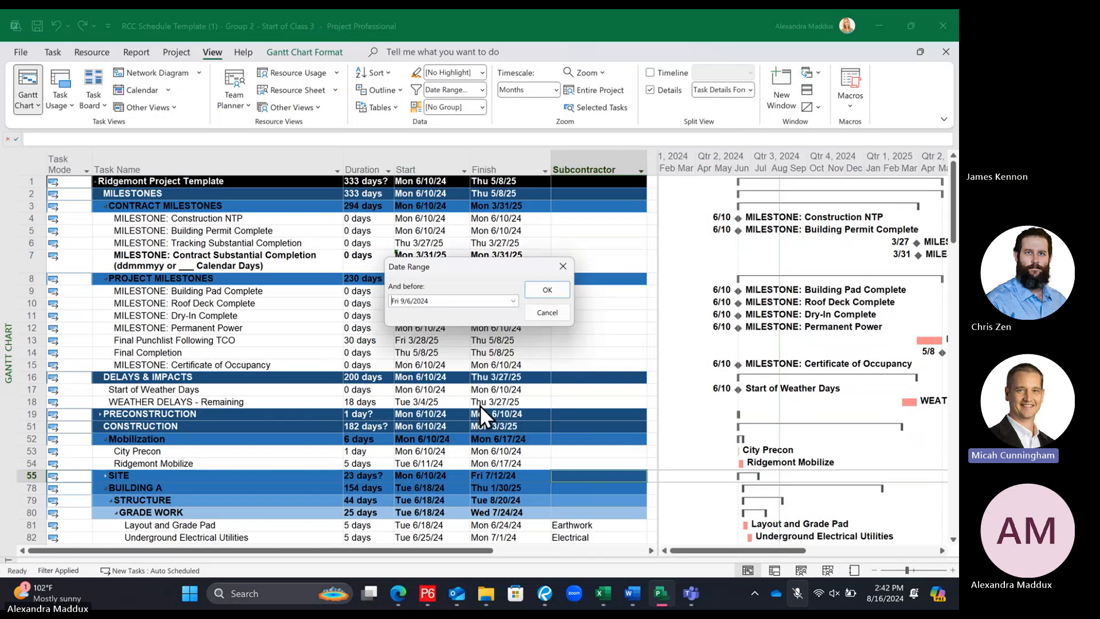
click(545, 290)
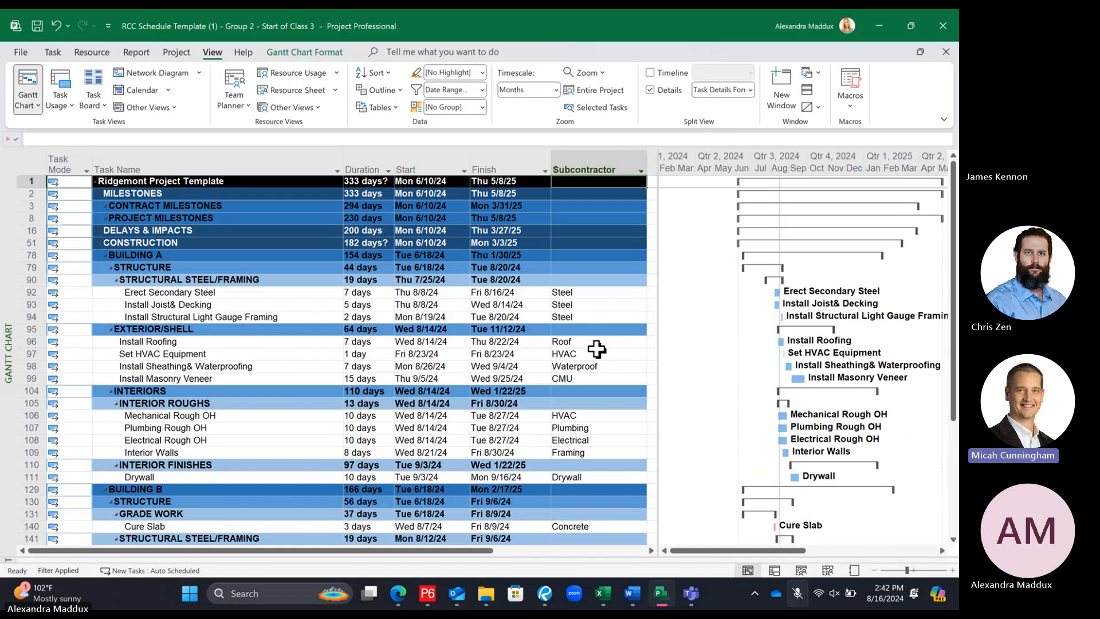
Review the date-filtered tasks for Buildings A and B and check their page layout in the print preview
scroll(596, 349, down, 6)
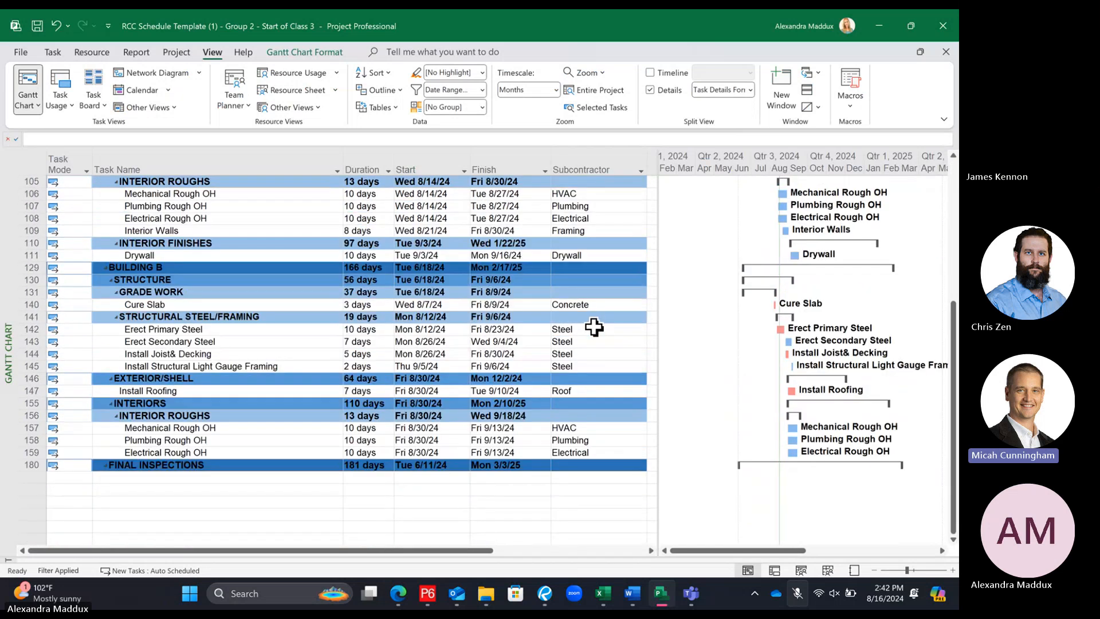
scroll(594, 327, up, 6)
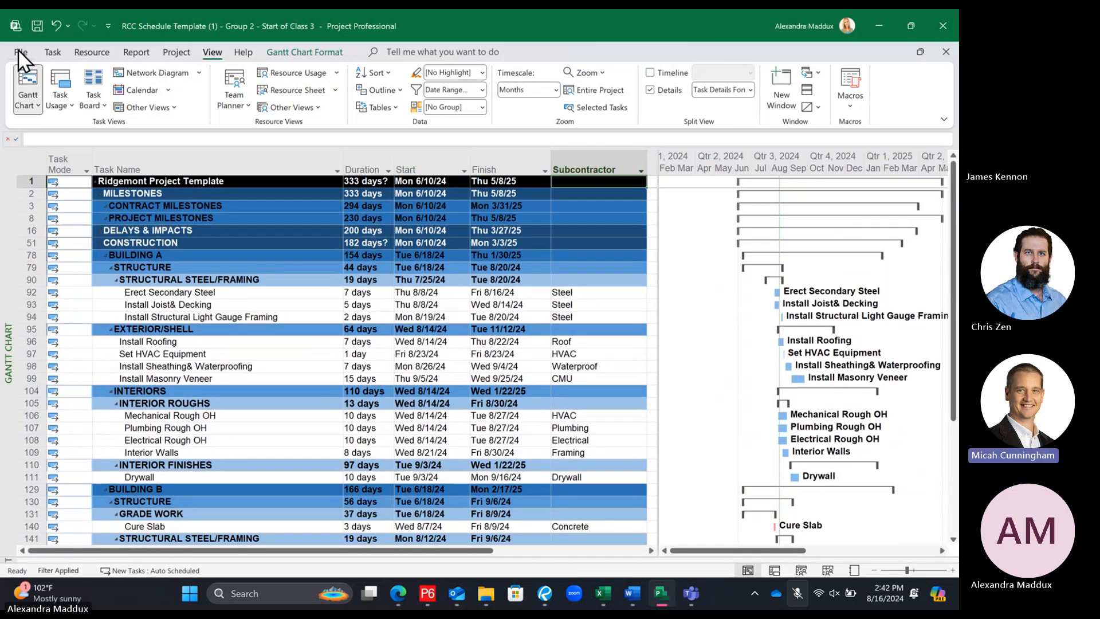
click(20, 50)
click(44, 257)
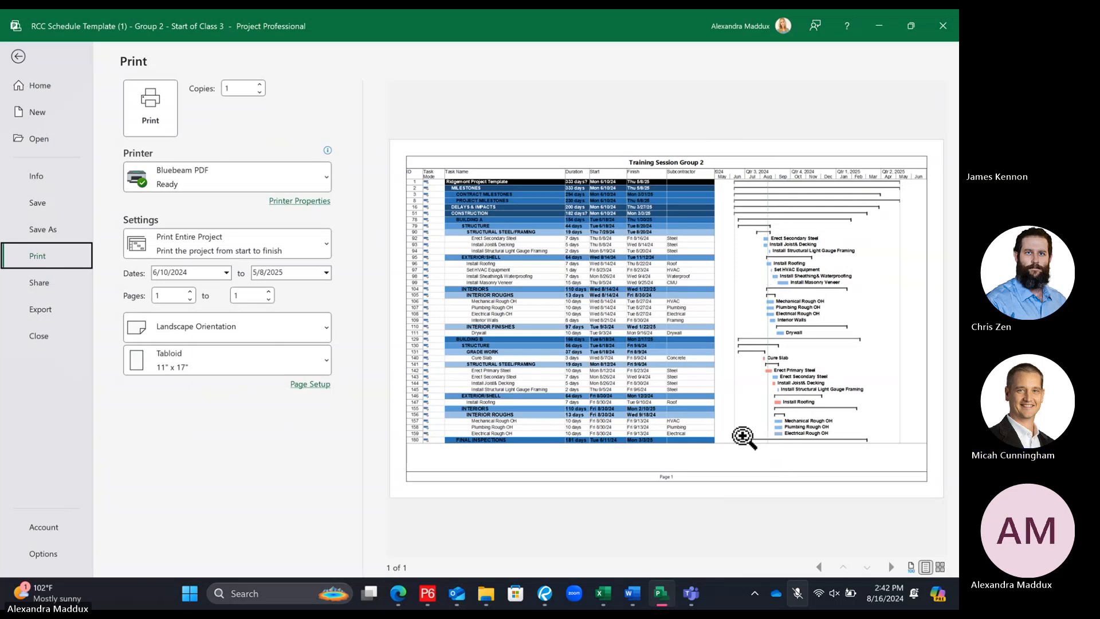
click(19, 56)
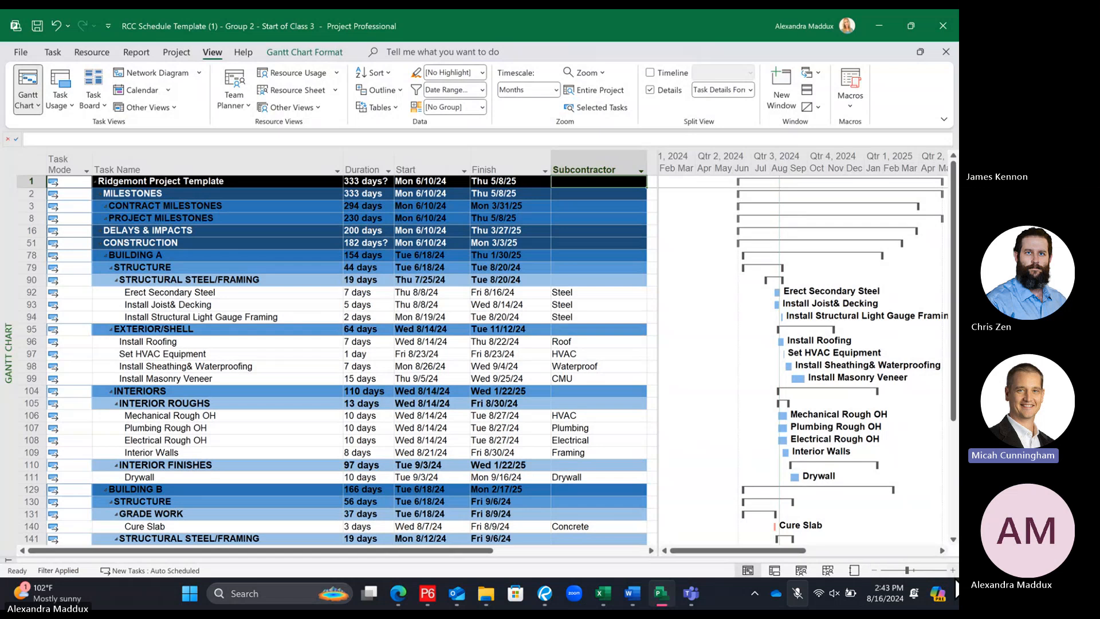
Zoom the Gantt timescale in until it shows weeks divided into single days
right_click(758, 155)
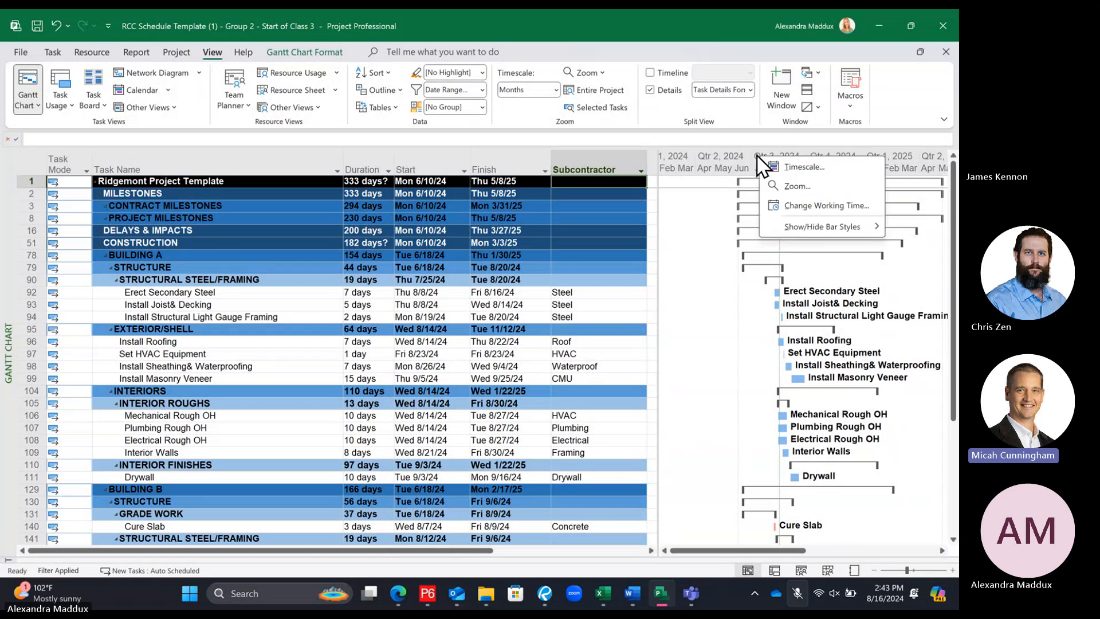
click(950, 569)
click(950, 570)
click(951, 570)
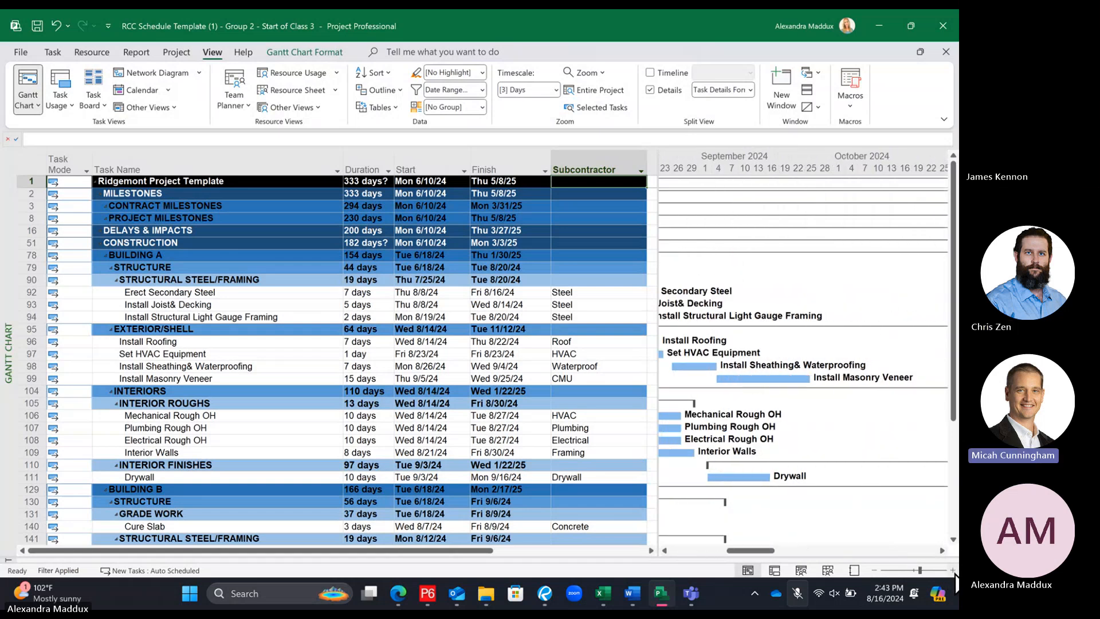
click(951, 569)
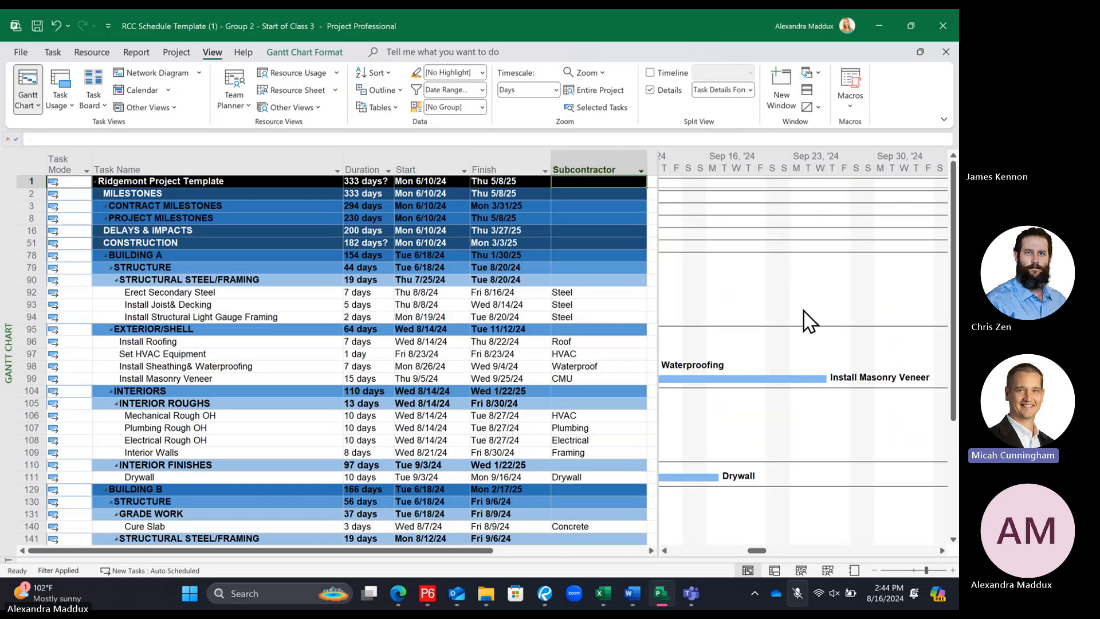
Examine the timescale's top, middle and bottom tier settings, cancel without changes, and look at the bar style display options
right_click(729, 156)
click(776, 169)
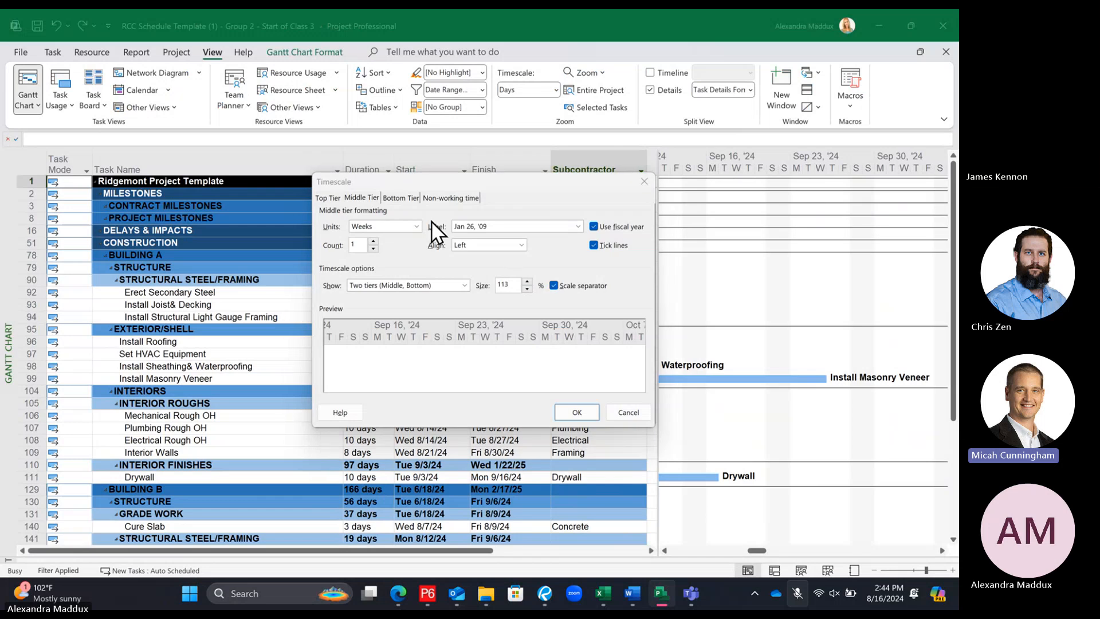
click(336, 198)
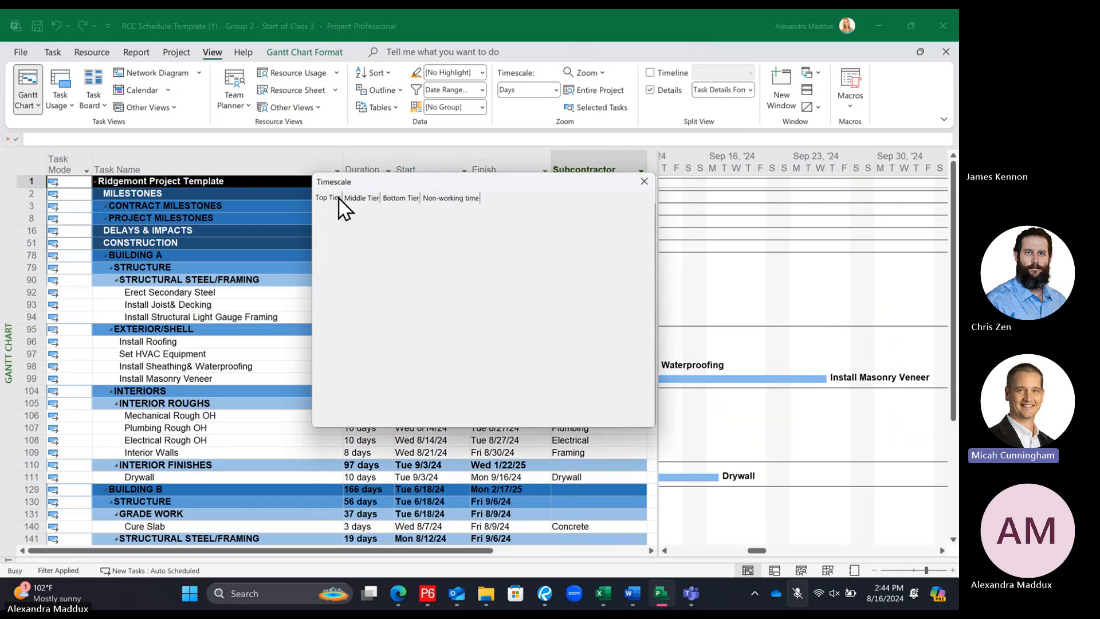
click(358, 198)
click(401, 197)
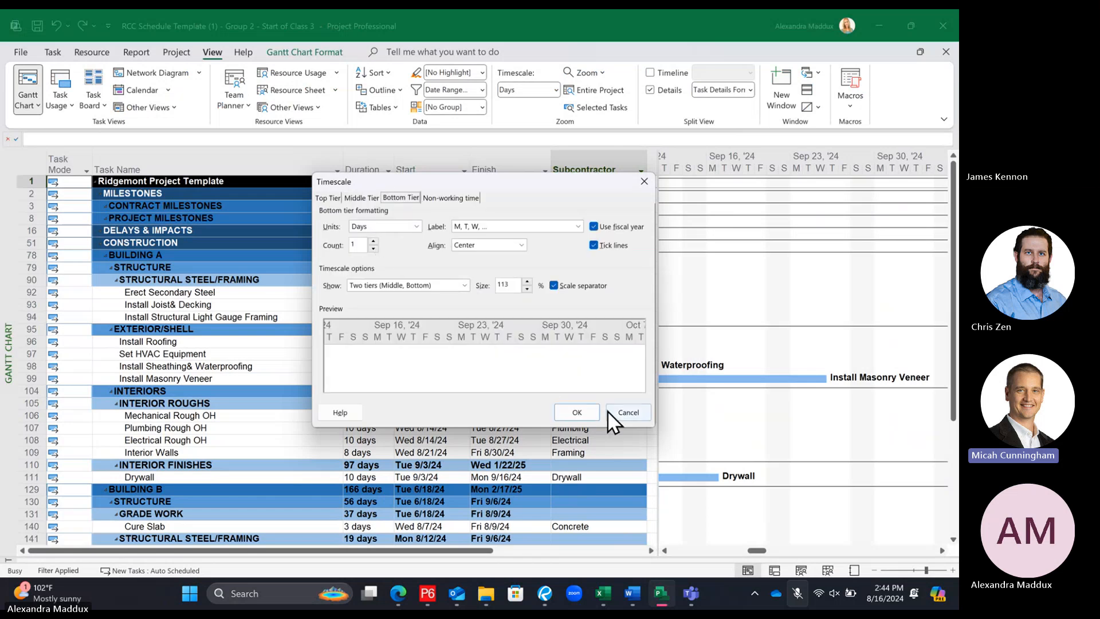
click(610, 408)
right_click(727, 175)
mouse_move(763, 242)
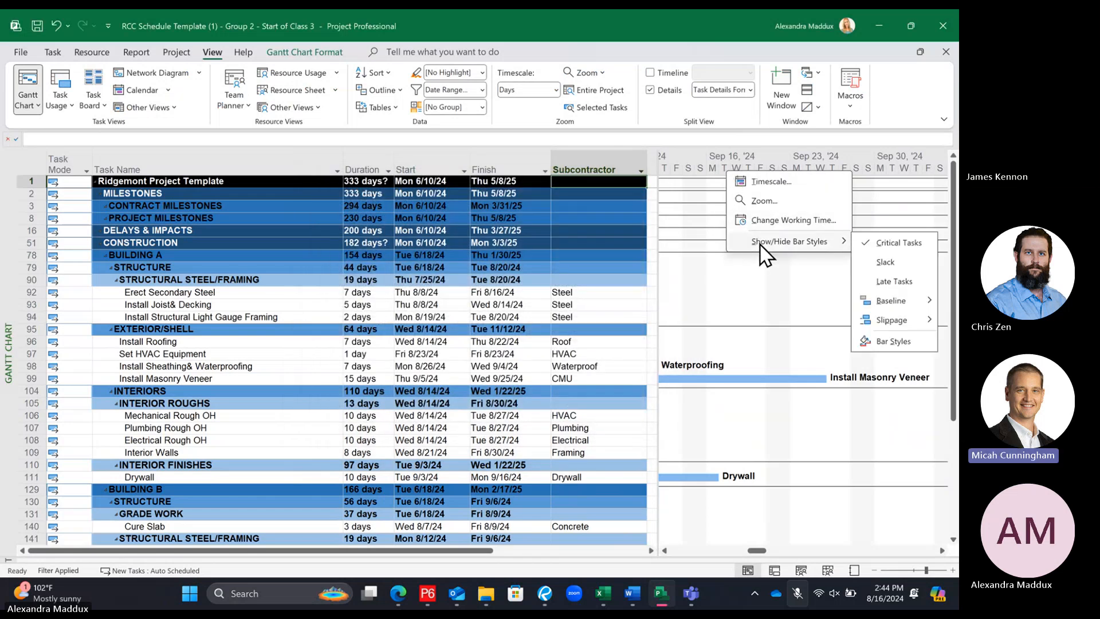
Reopen the timescale settings and compare the units and labels of the top, middle and bottom tiers
right_click(709, 153)
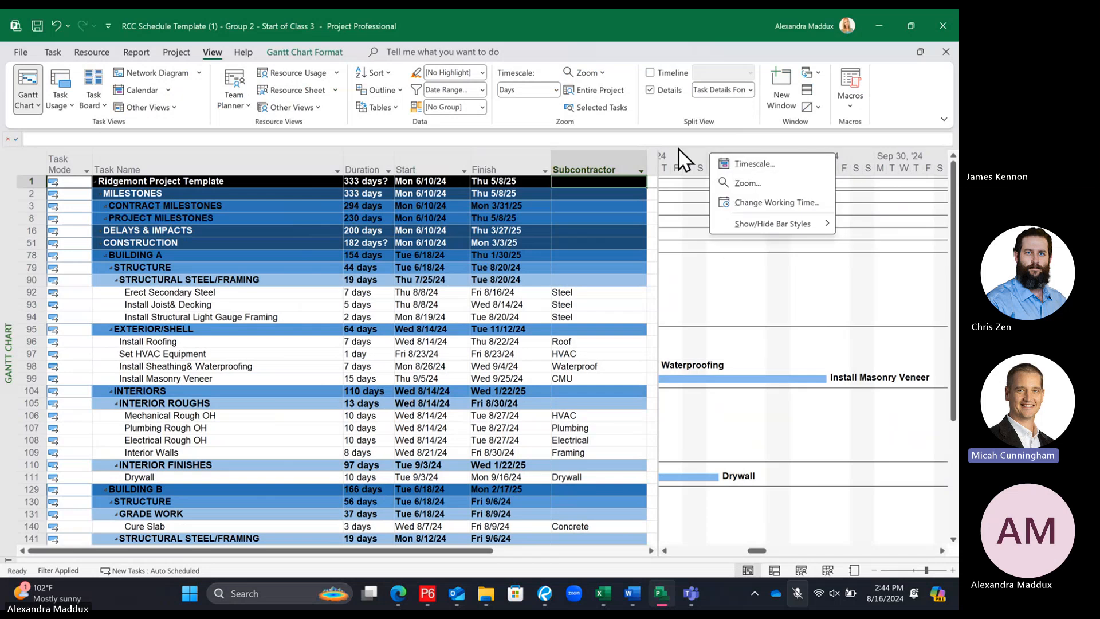
click(744, 168)
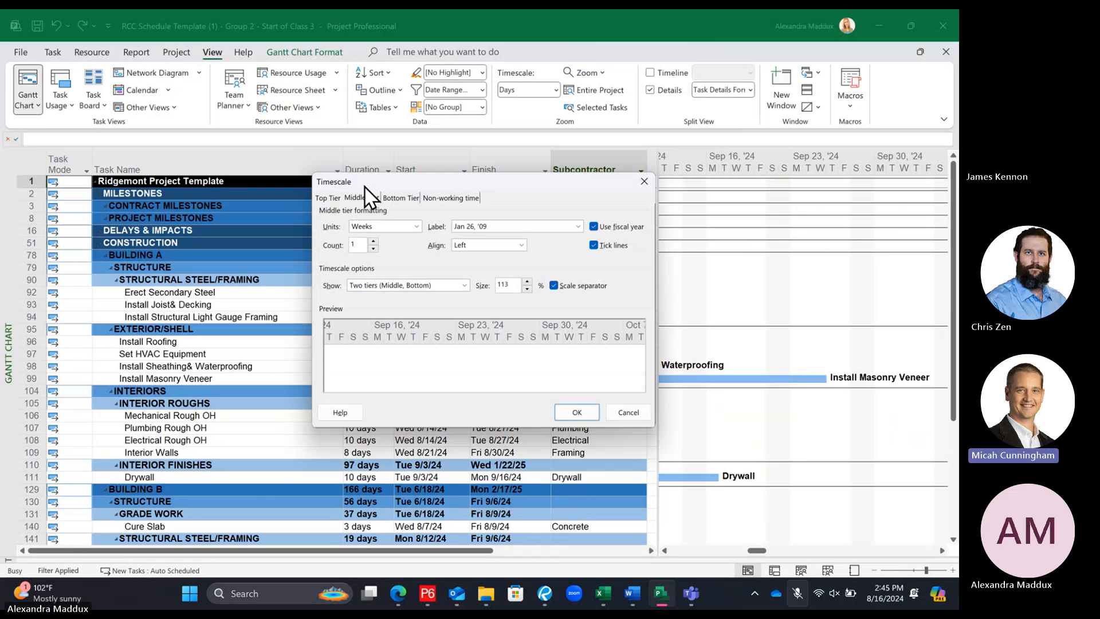
click(328, 197)
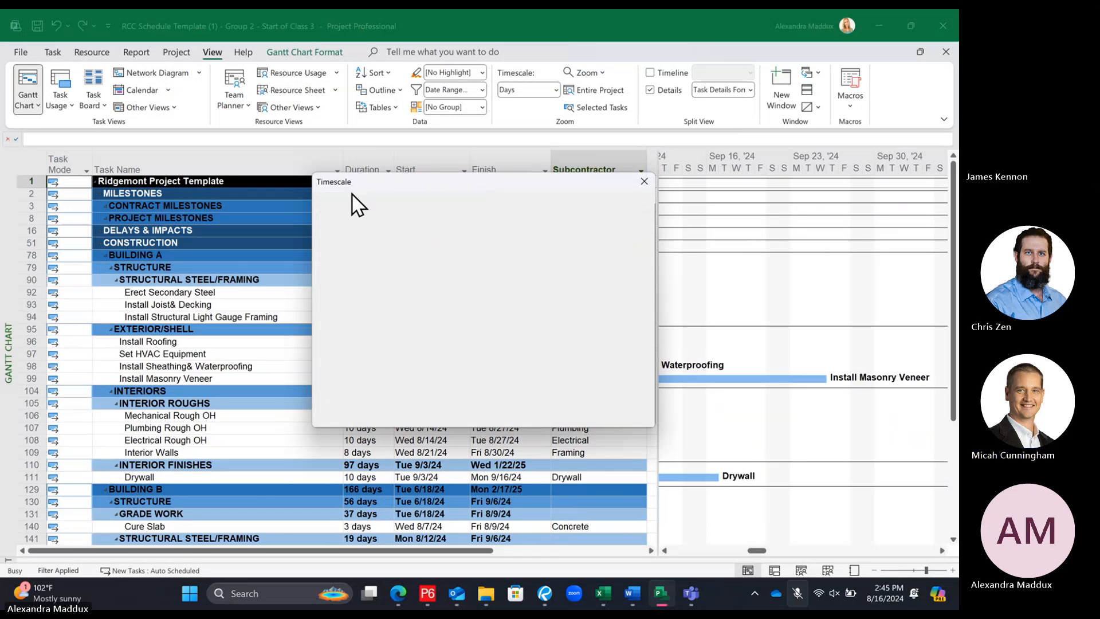
click(355, 199)
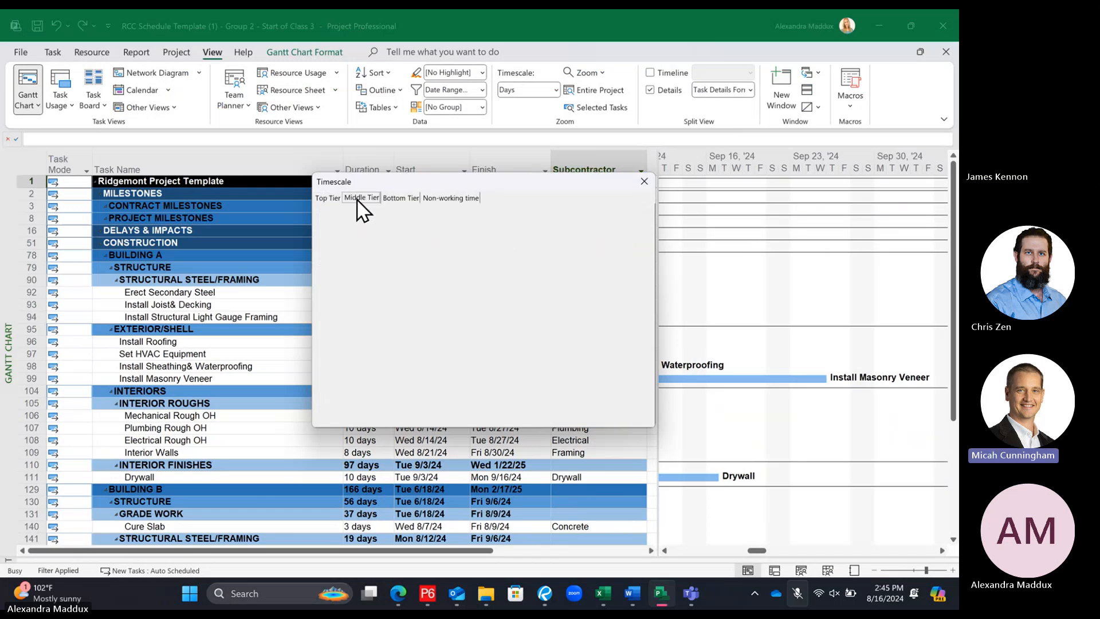
click(328, 197)
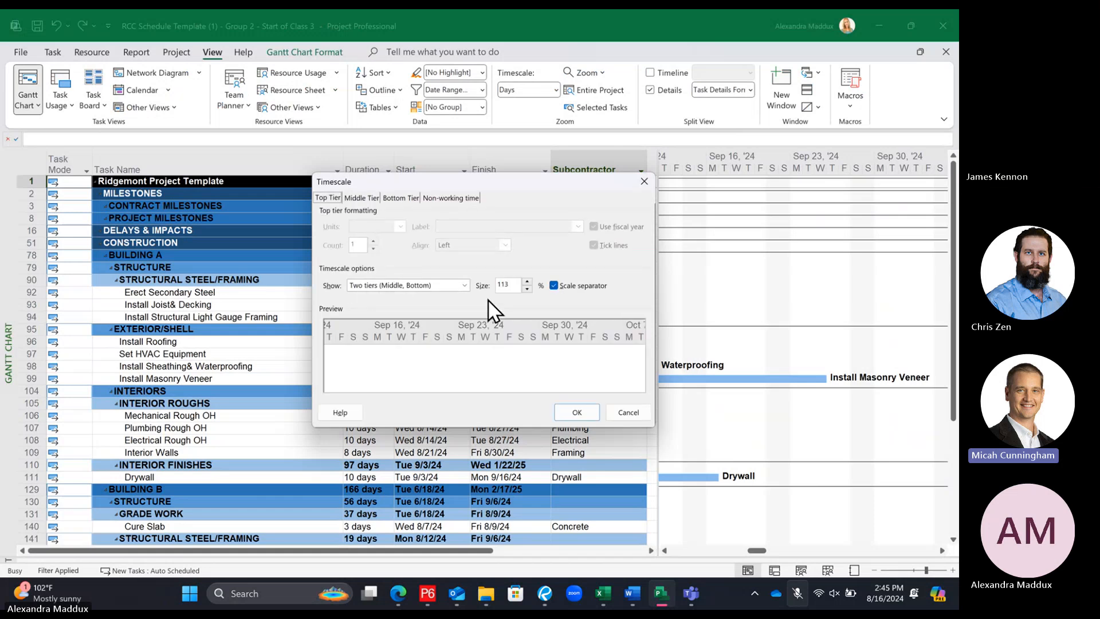
click(360, 198)
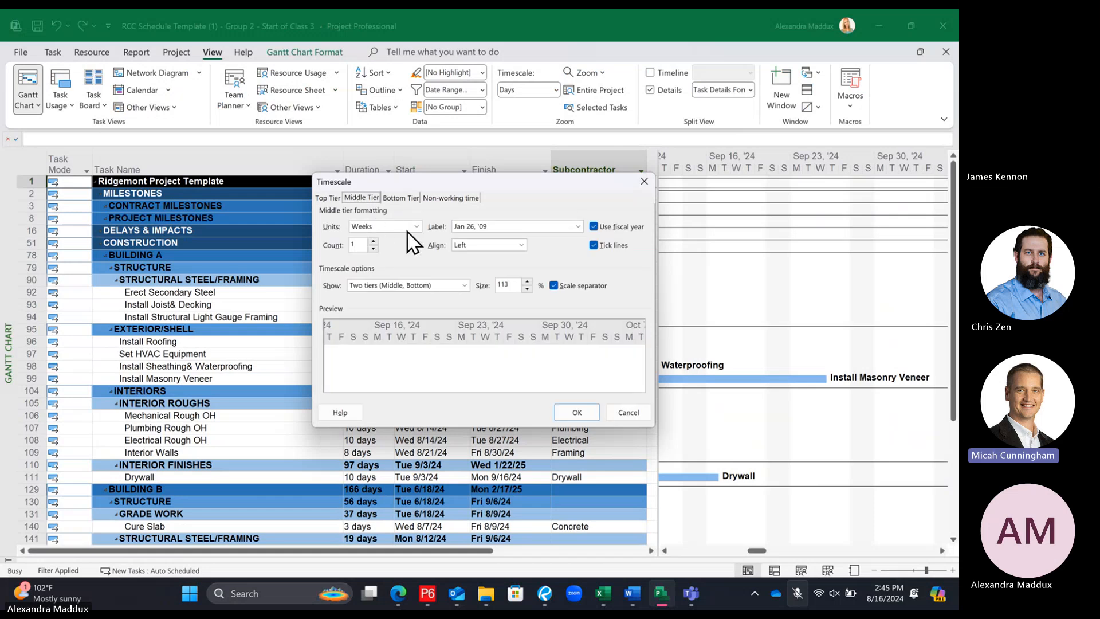
click(393, 198)
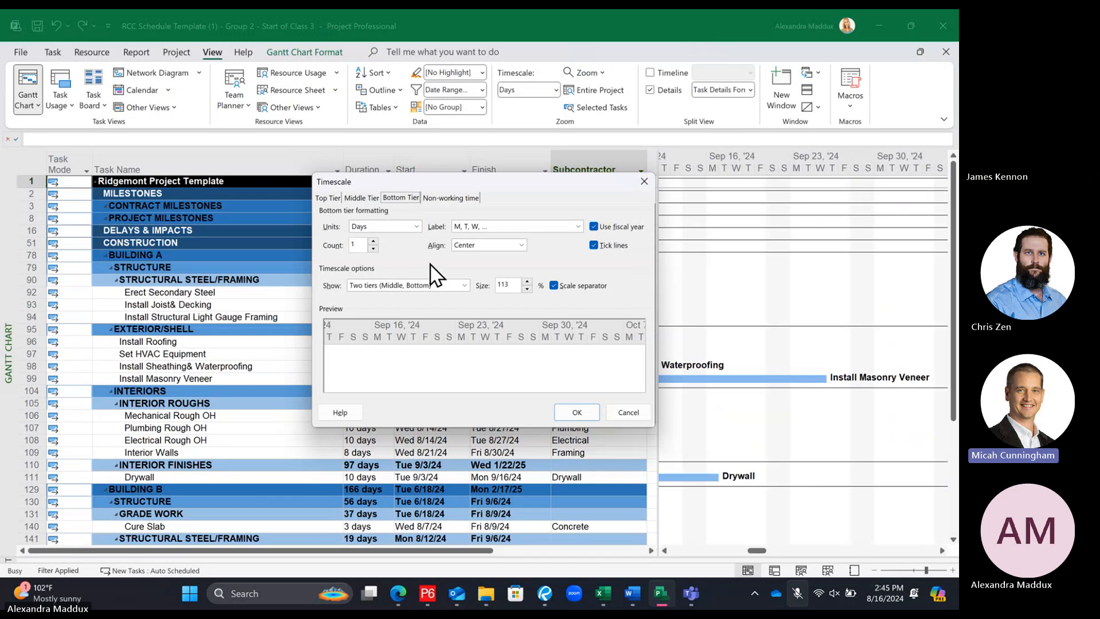
click(359, 198)
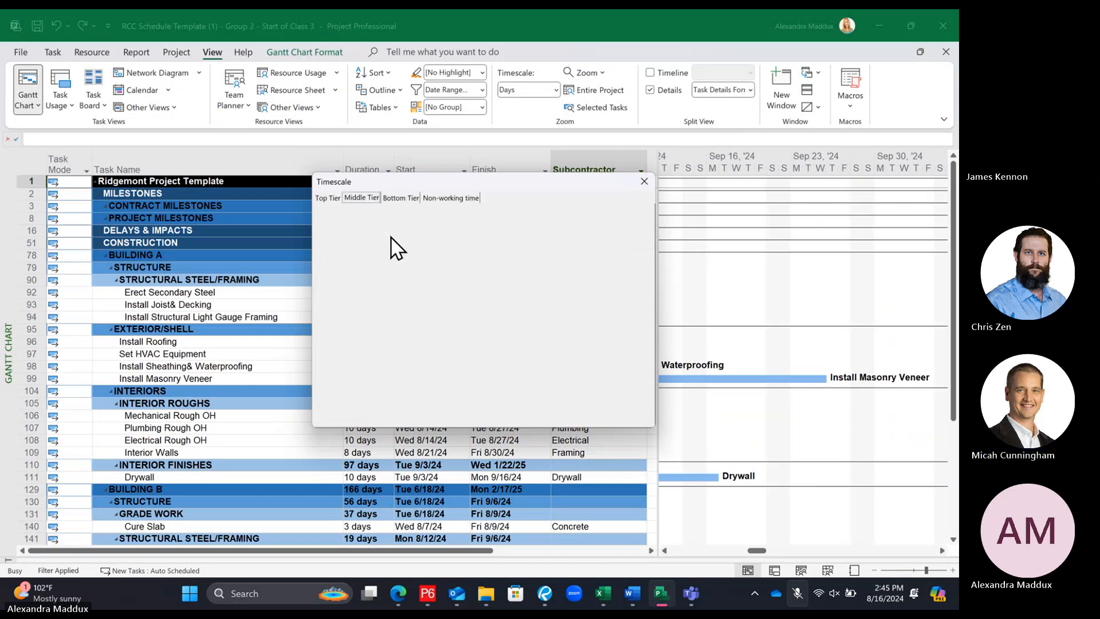
click(399, 198)
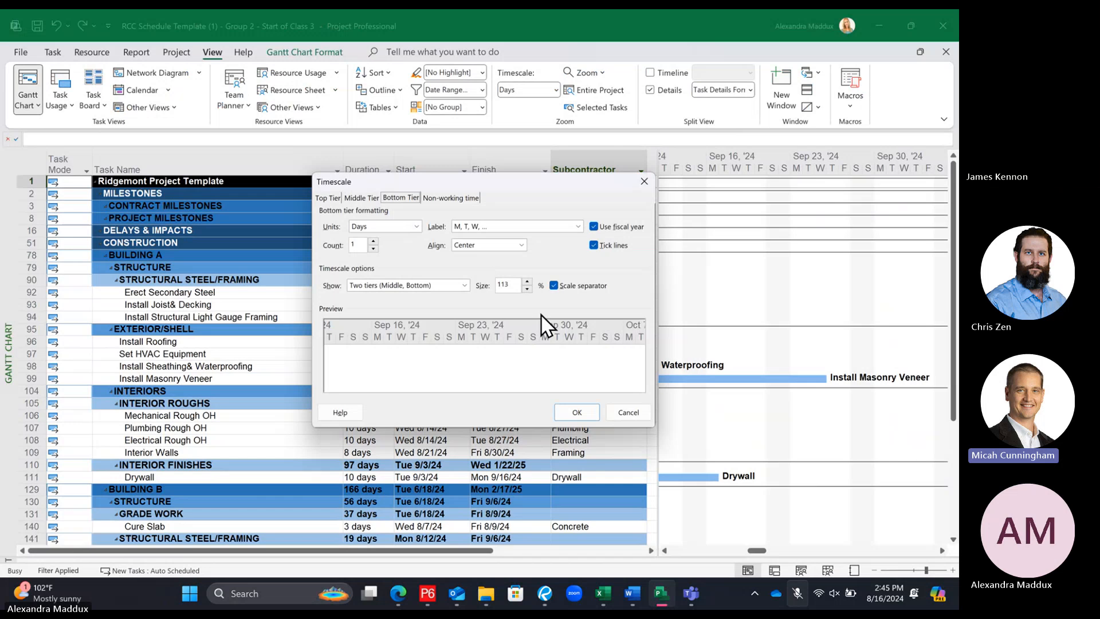
Keep the timescale display at Two tiers (Middle, Bottom), check the middle and bottom tier units, and accept the settings
click(329, 197)
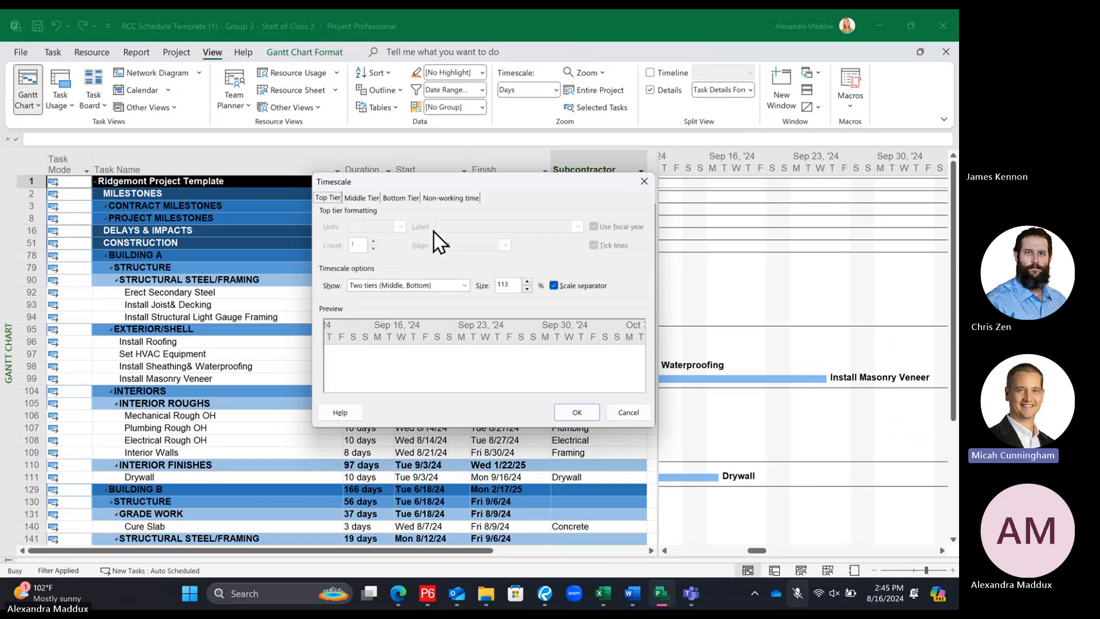
click(463, 285)
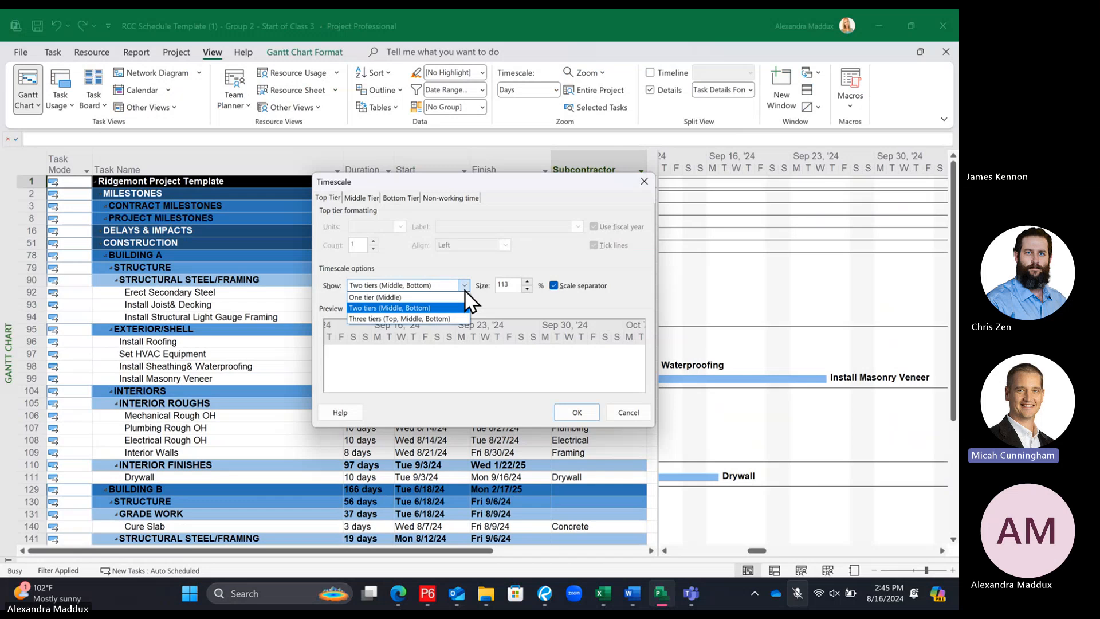
click(458, 307)
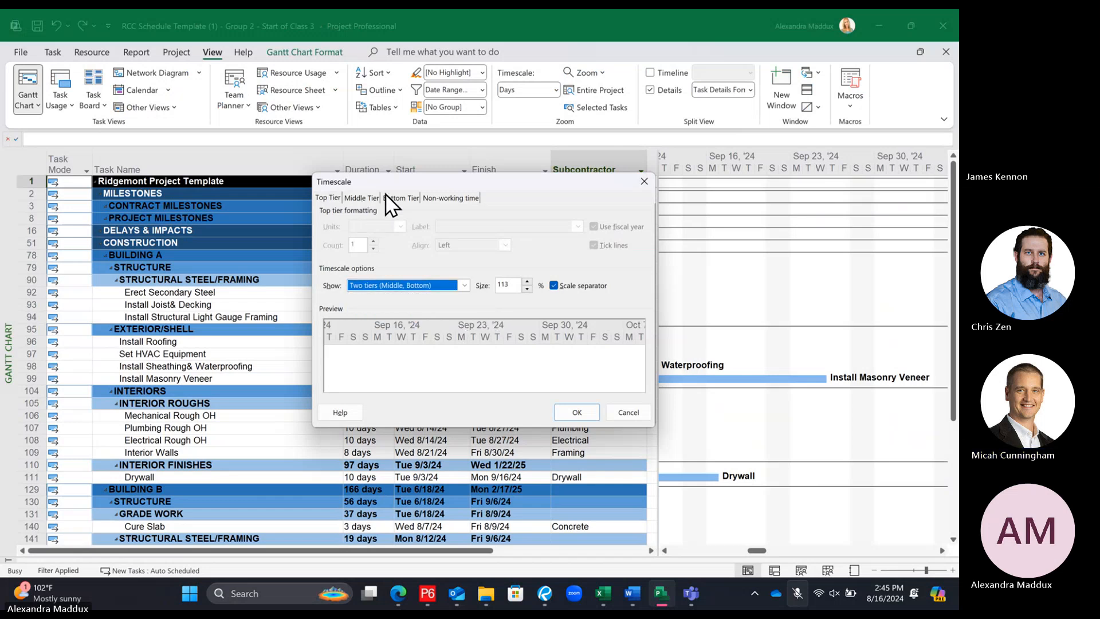
click(366, 197)
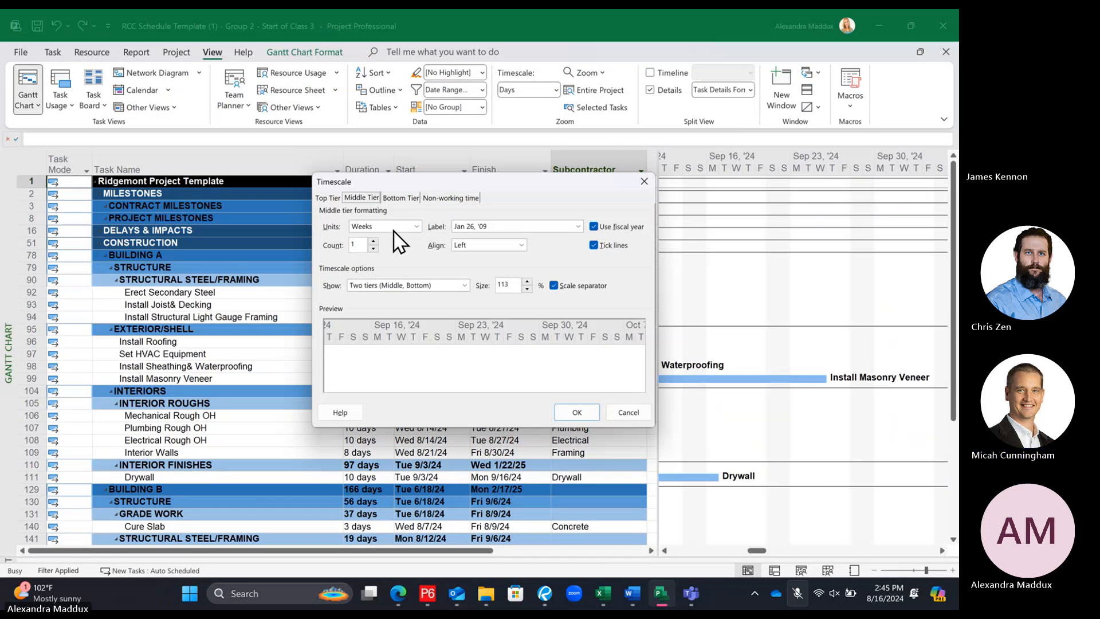
click(396, 199)
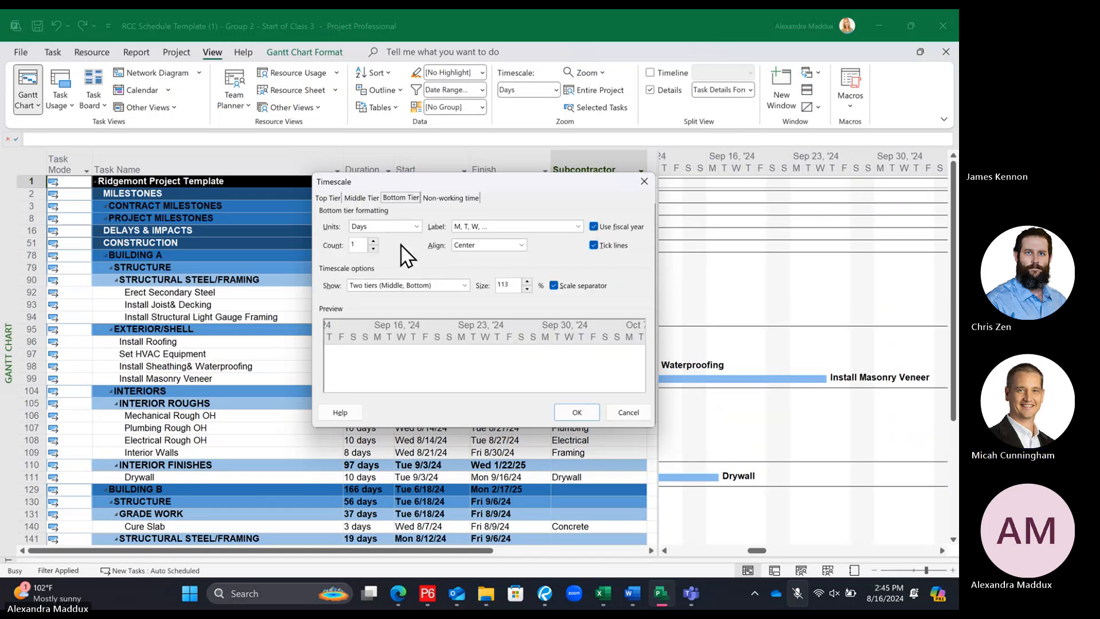
click(570, 411)
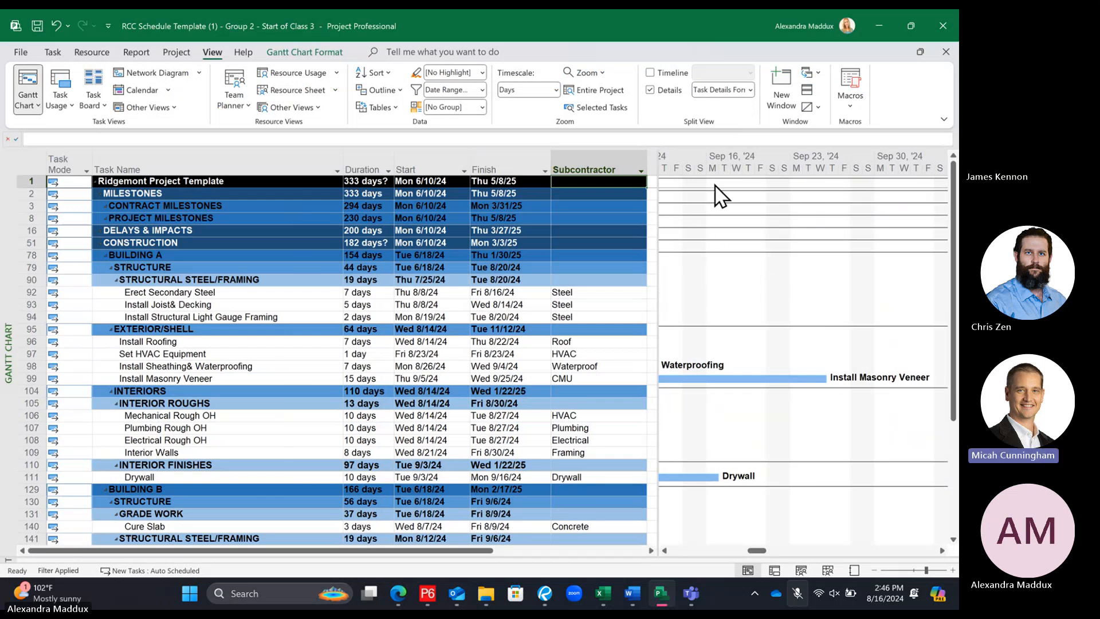
Recheck the formatting of the timescale's middle and bottom tiers and close the settings with the same values
right_click(717, 163)
click(756, 172)
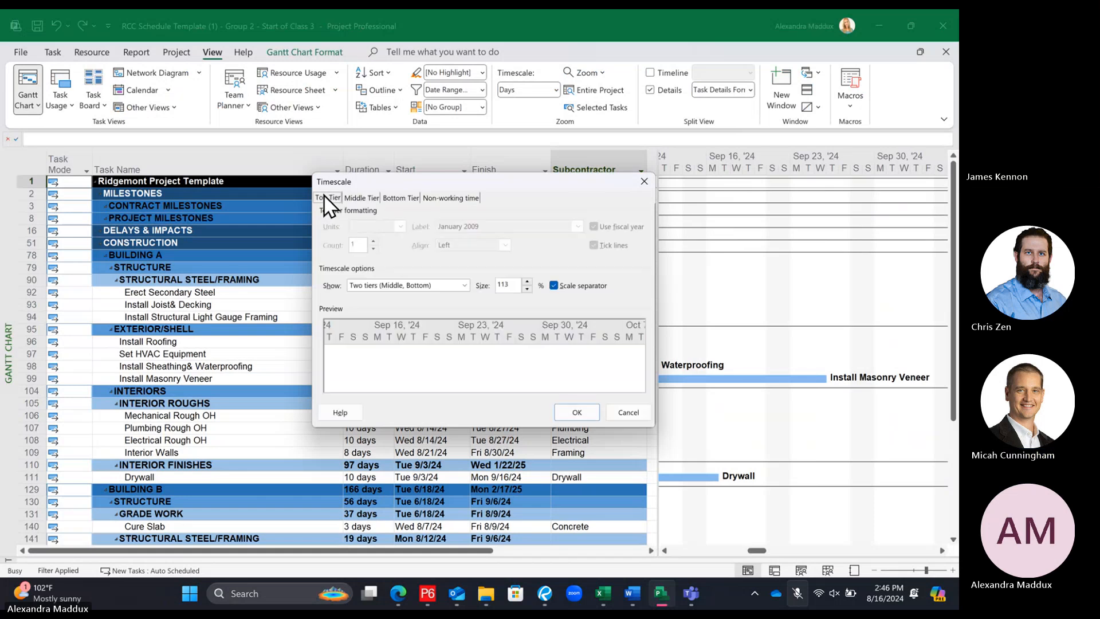
click(364, 199)
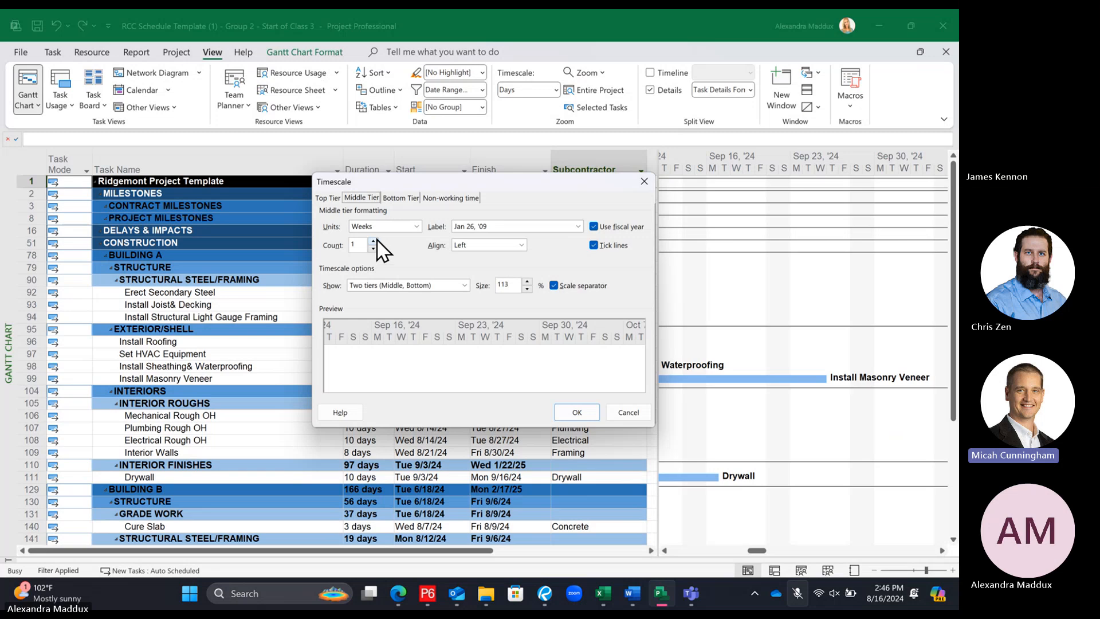
click(401, 198)
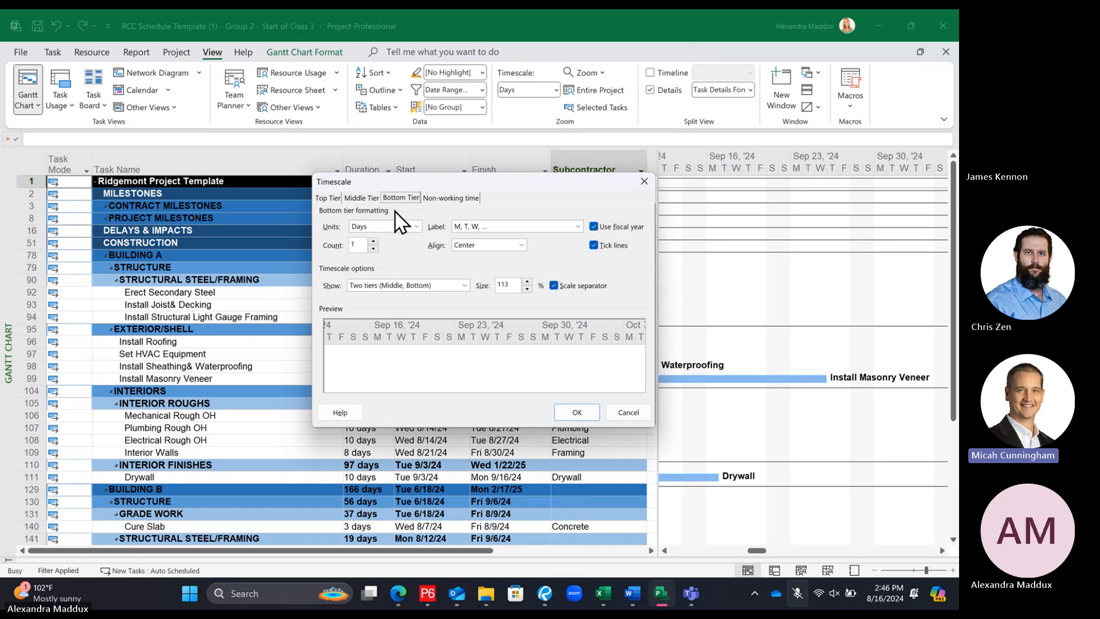
click(363, 198)
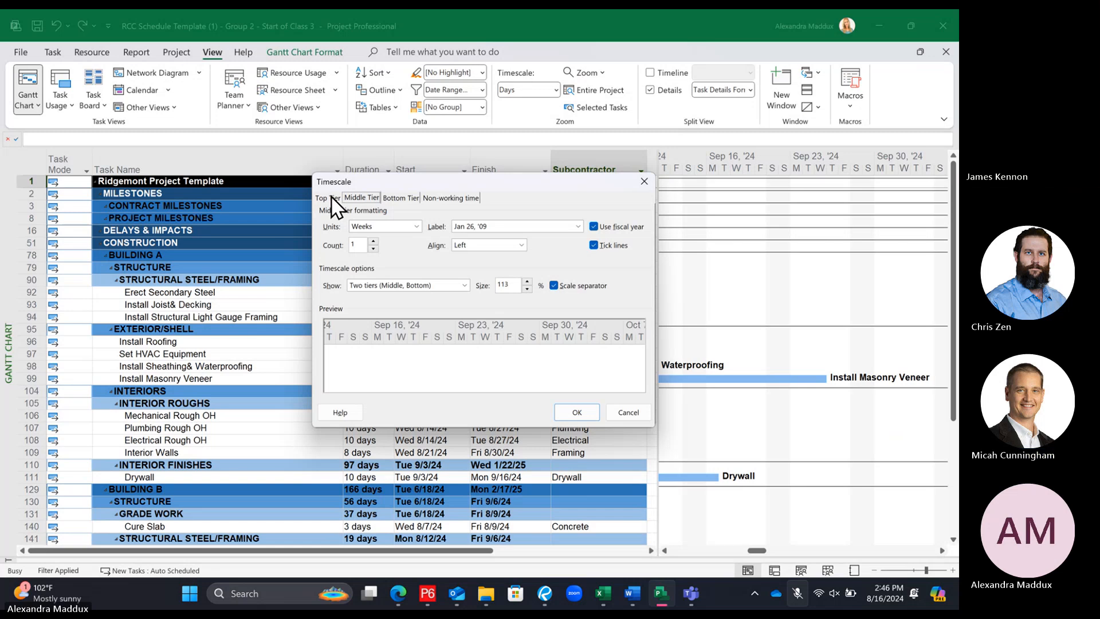
click(402, 198)
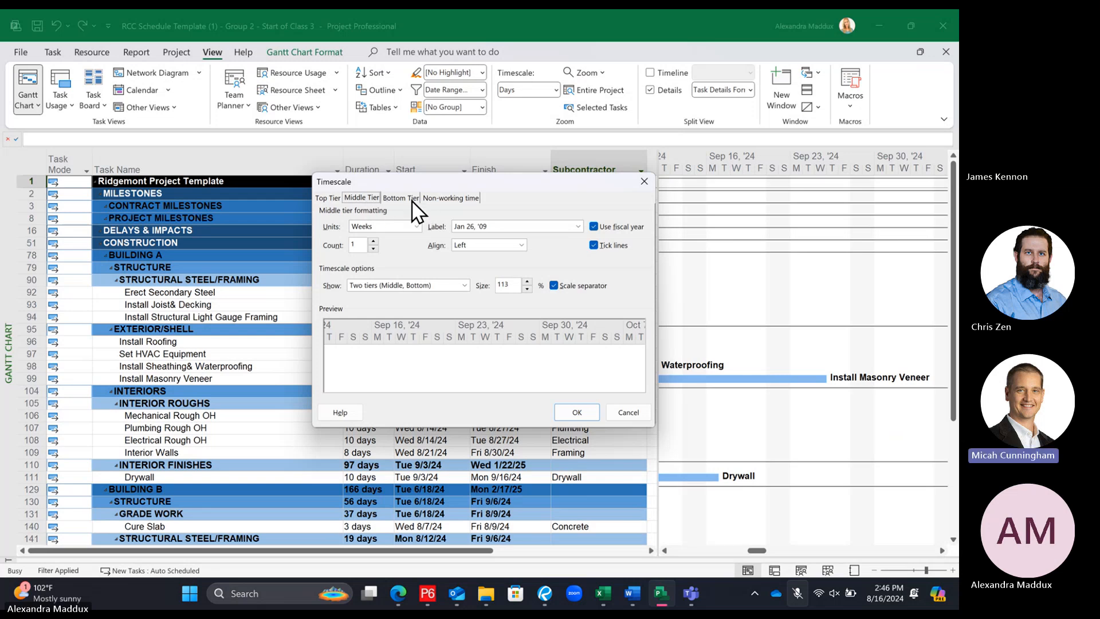
click(401, 198)
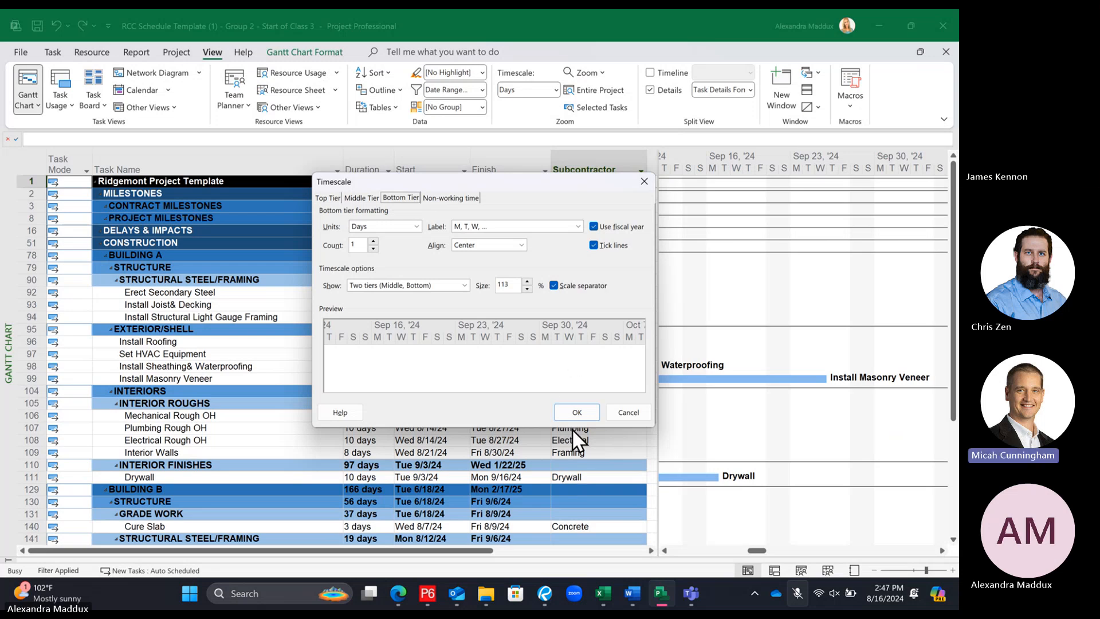
click(562, 414)
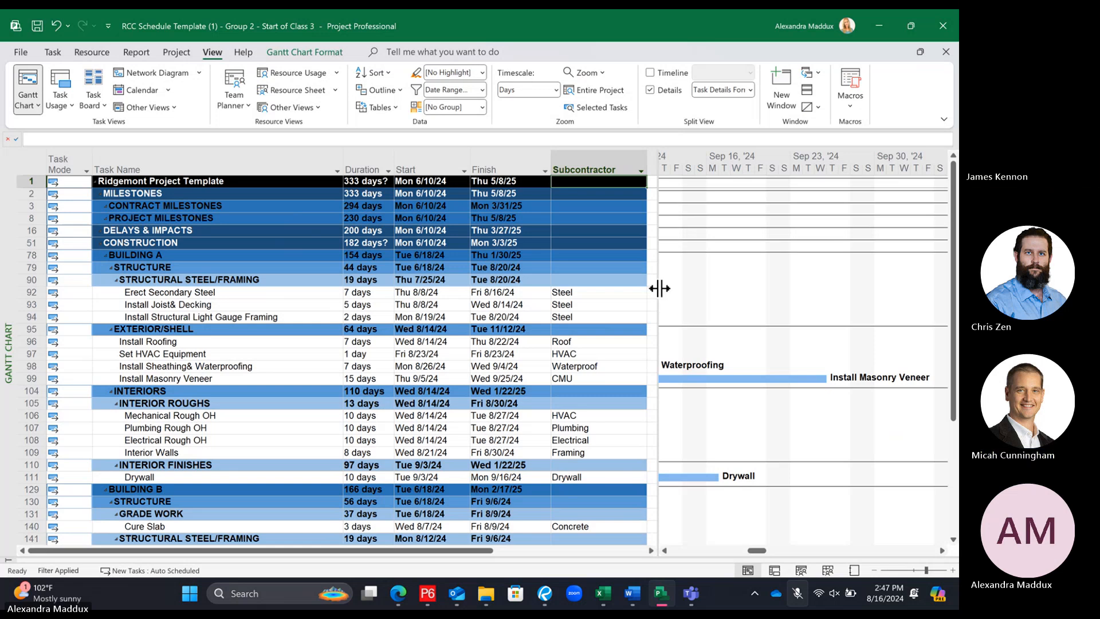
Open the print preview of the schedule and set the printed date range to start on 8/9/2024
drag(659, 289, 657, 288)
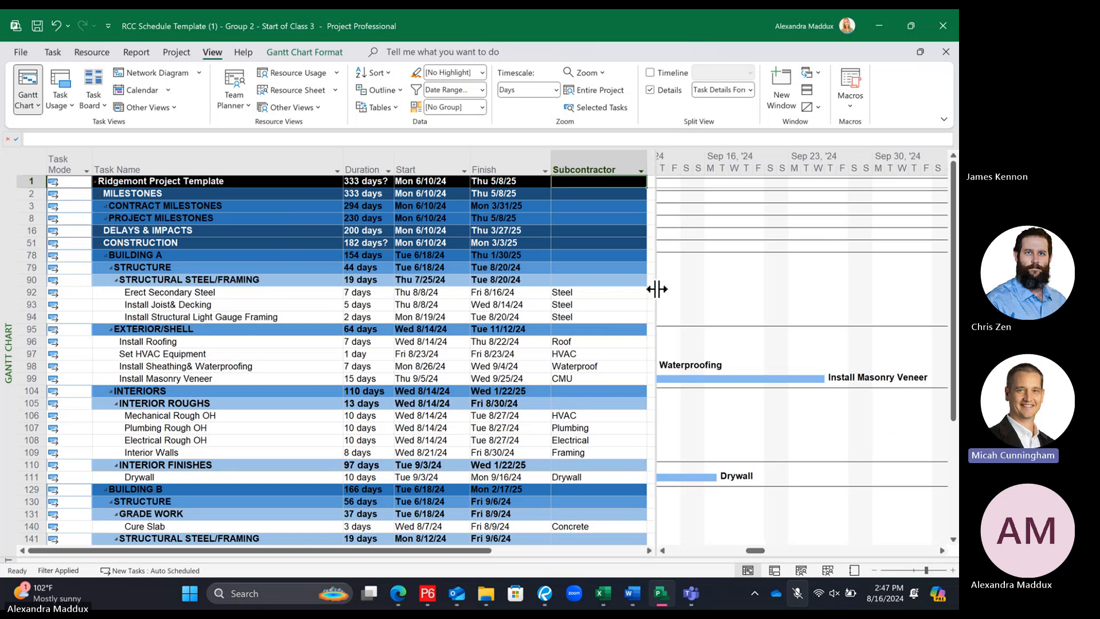
click(22, 54)
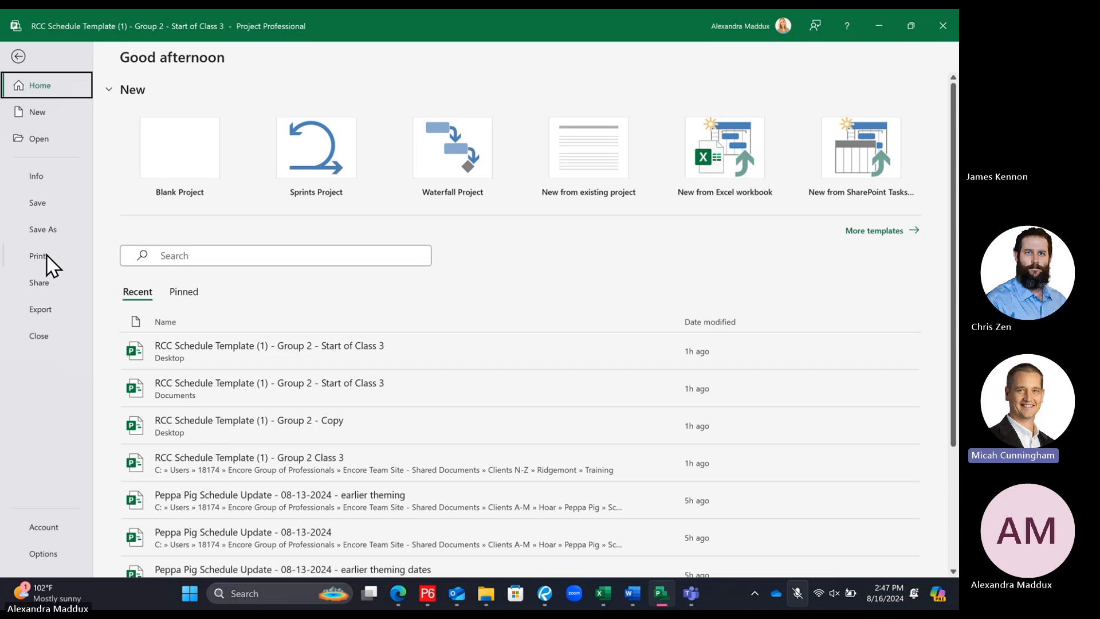
click(45, 255)
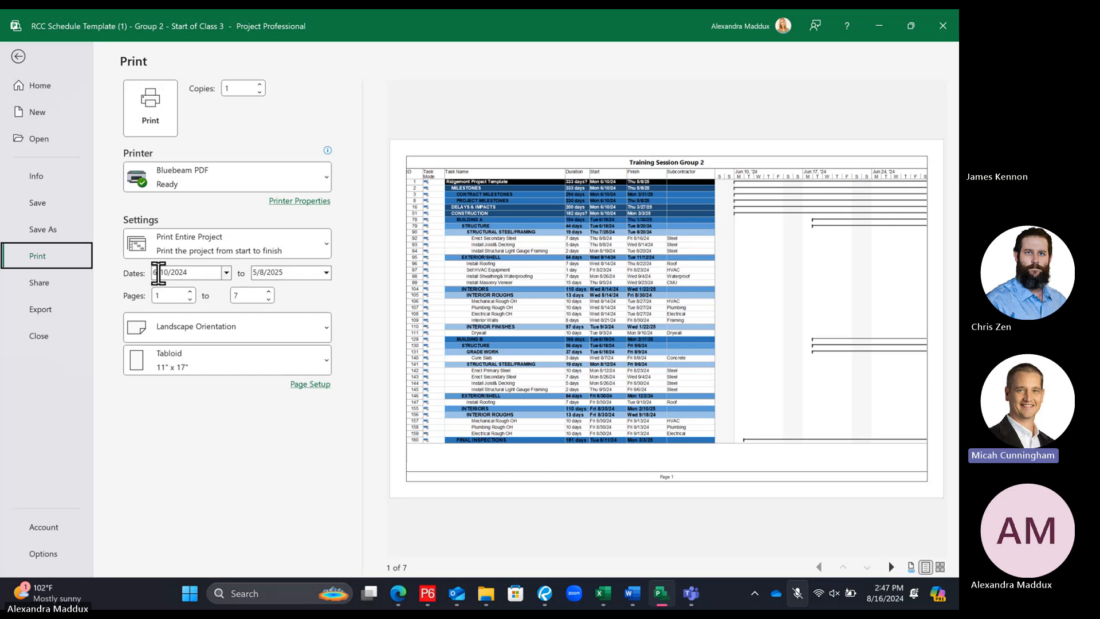
click(226, 272)
click(255, 290)
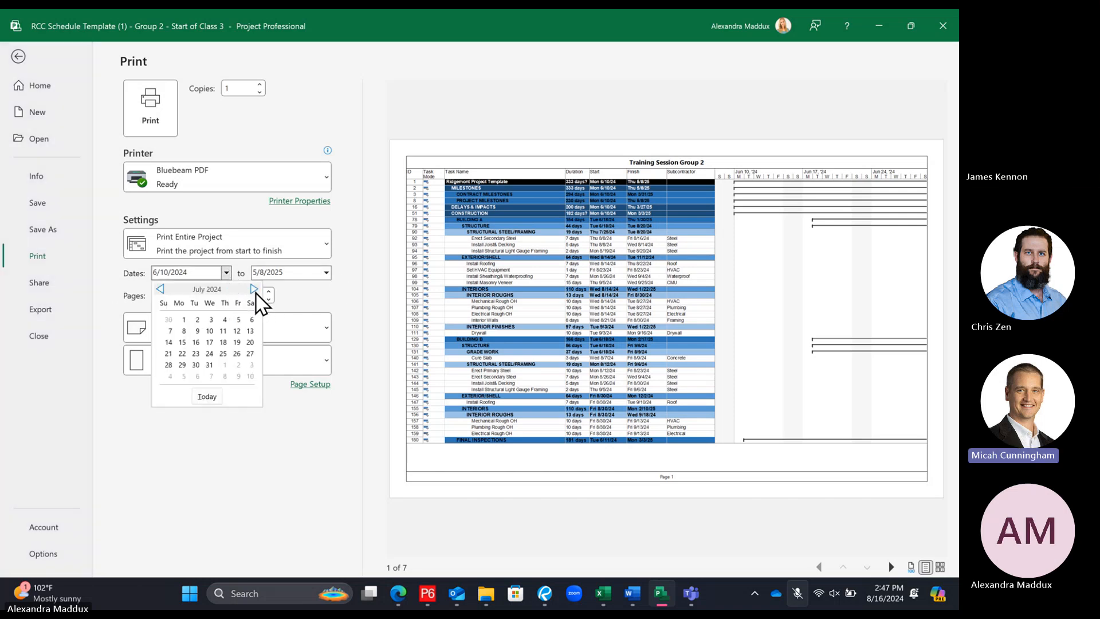
click(254, 289)
click(236, 330)
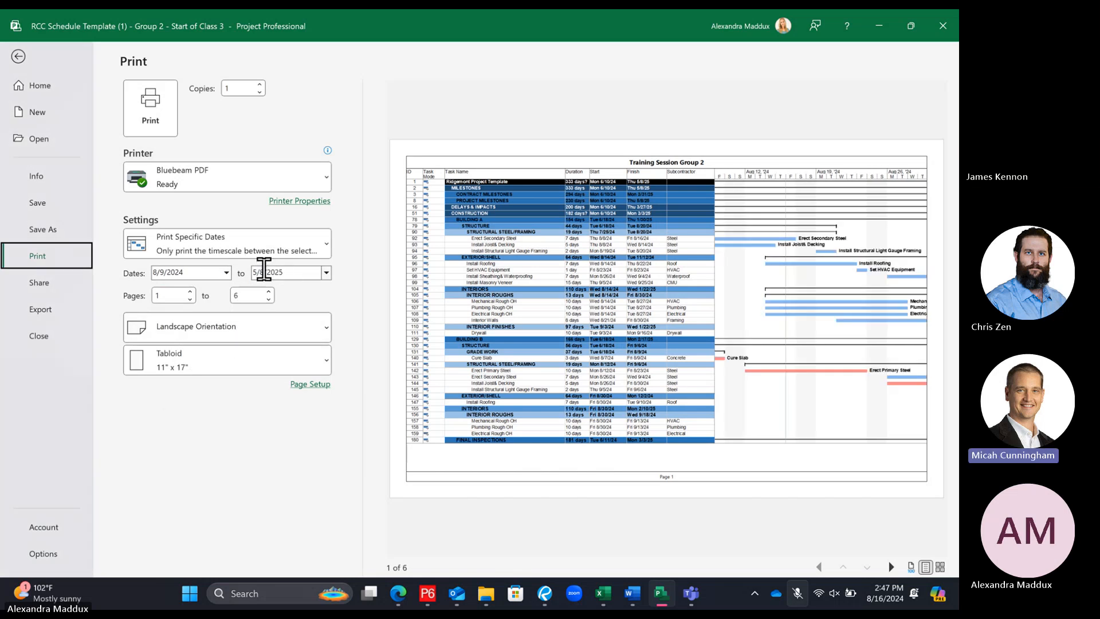
Set the end of the printed date range to 9/6/2024
click(326, 273)
click(261, 289)
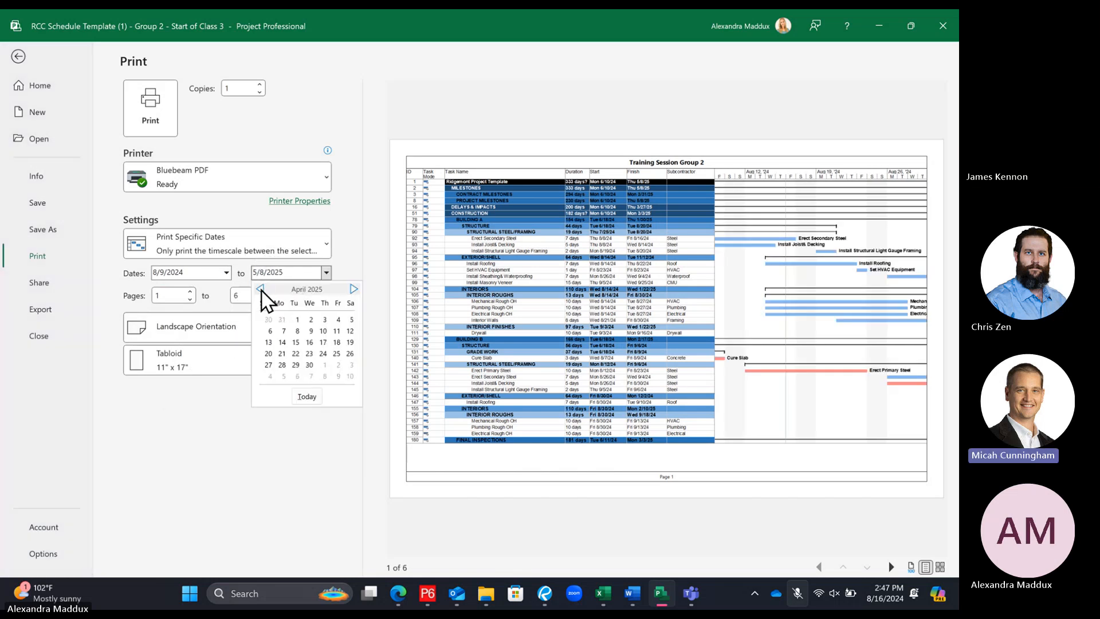
click(261, 290)
click(260, 289)
click(260, 290)
click(260, 289)
click(261, 289)
click(260, 290)
click(261, 289)
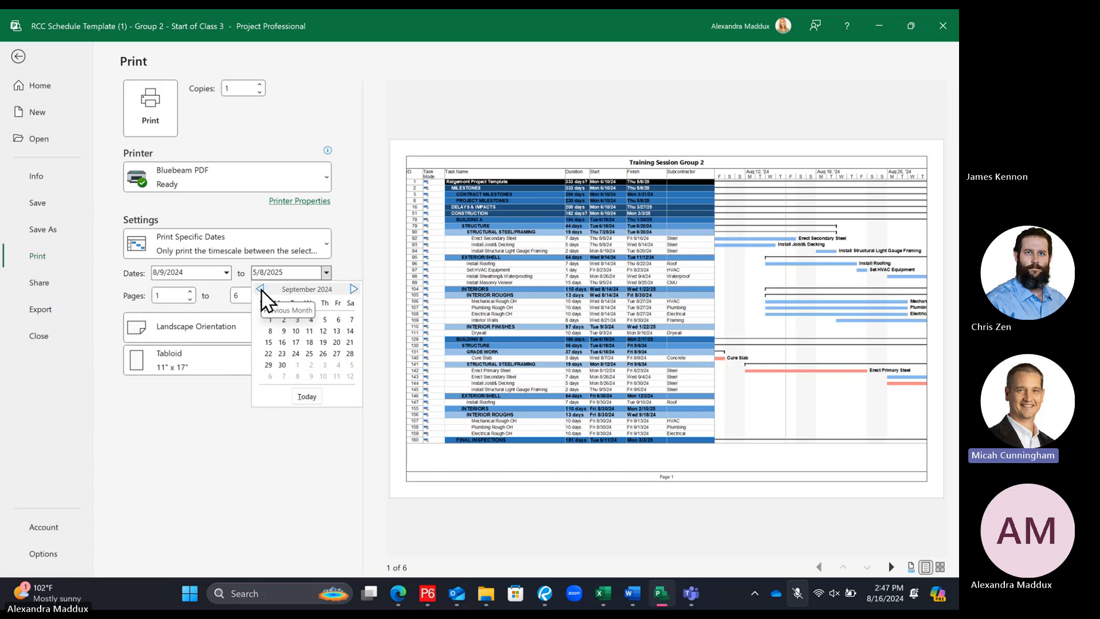
click(338, 320)
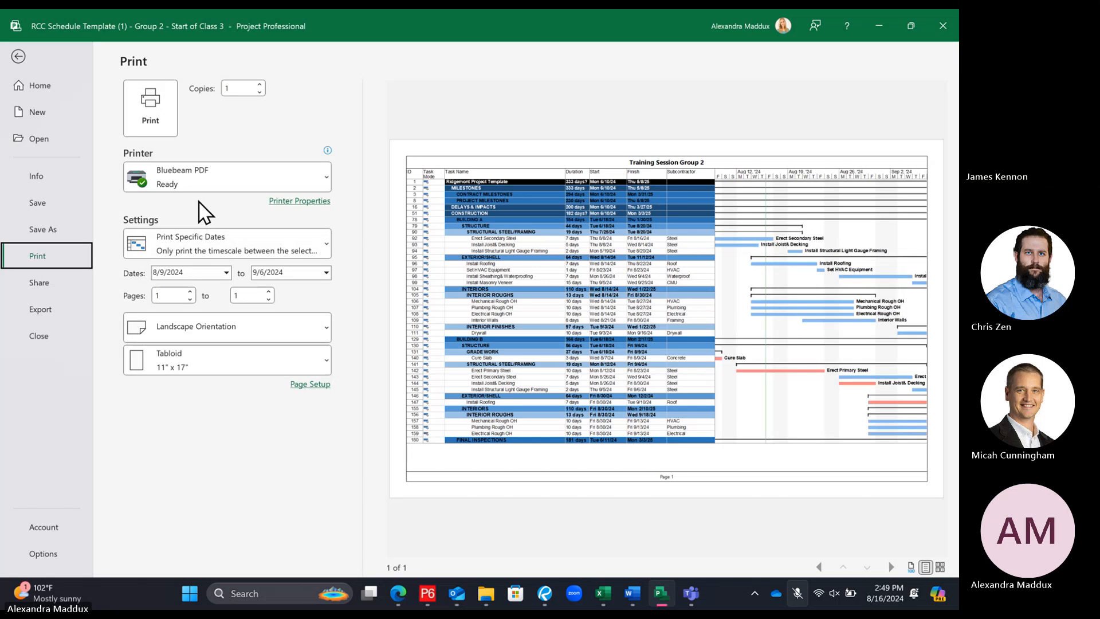
Leave the print preview, reopen it to check the print date range, and return to the Gantt chart
click(19, 57)
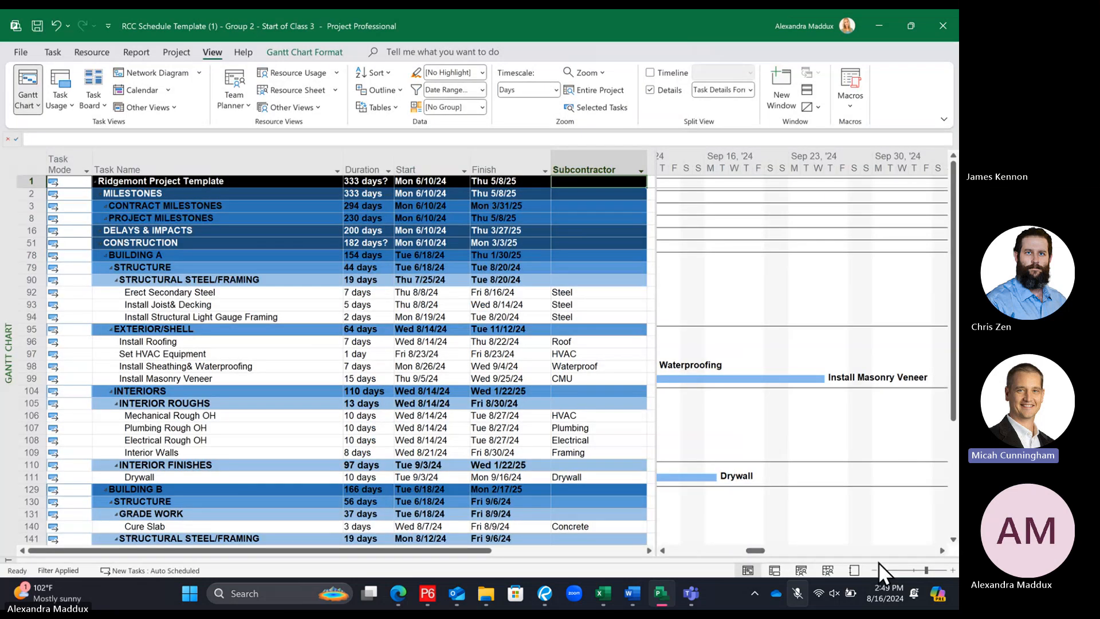
click(21, 52)
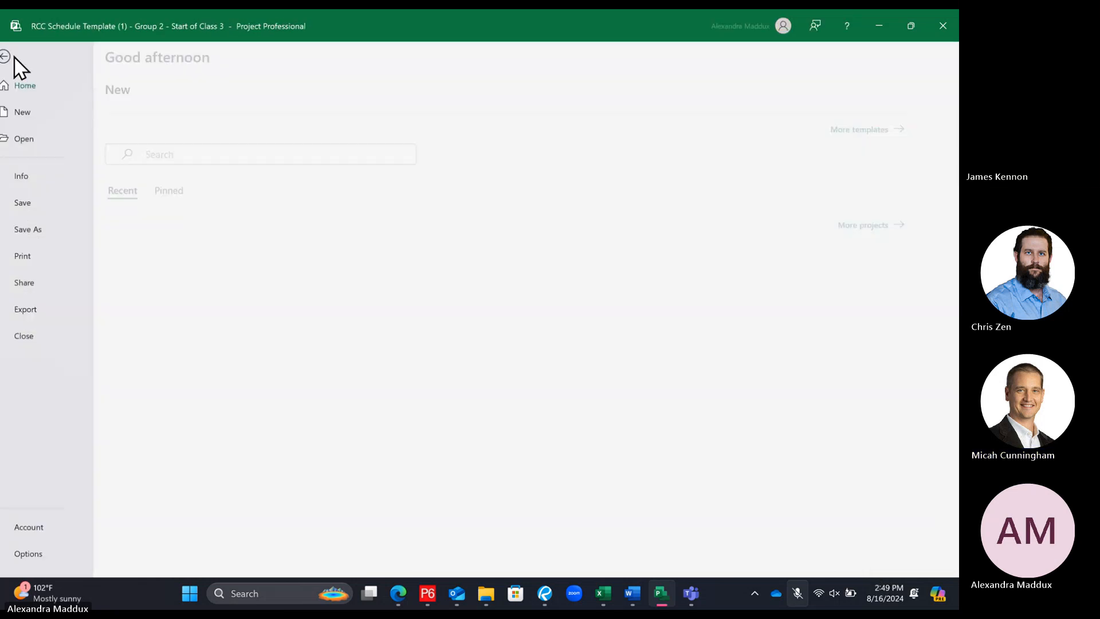
click(40, 254)
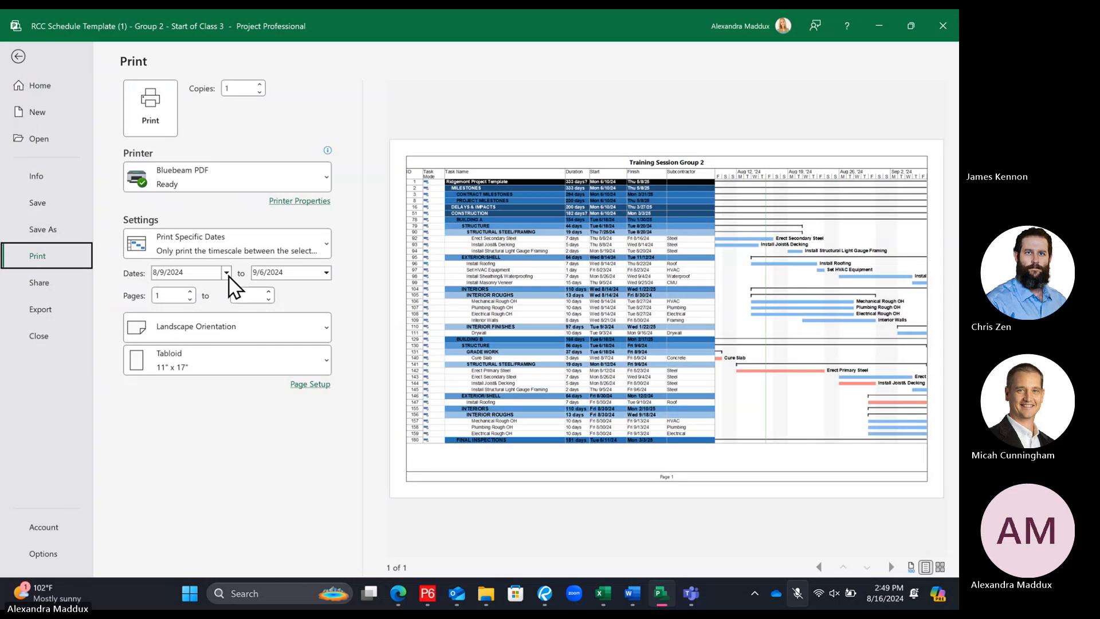
click(19, 56)
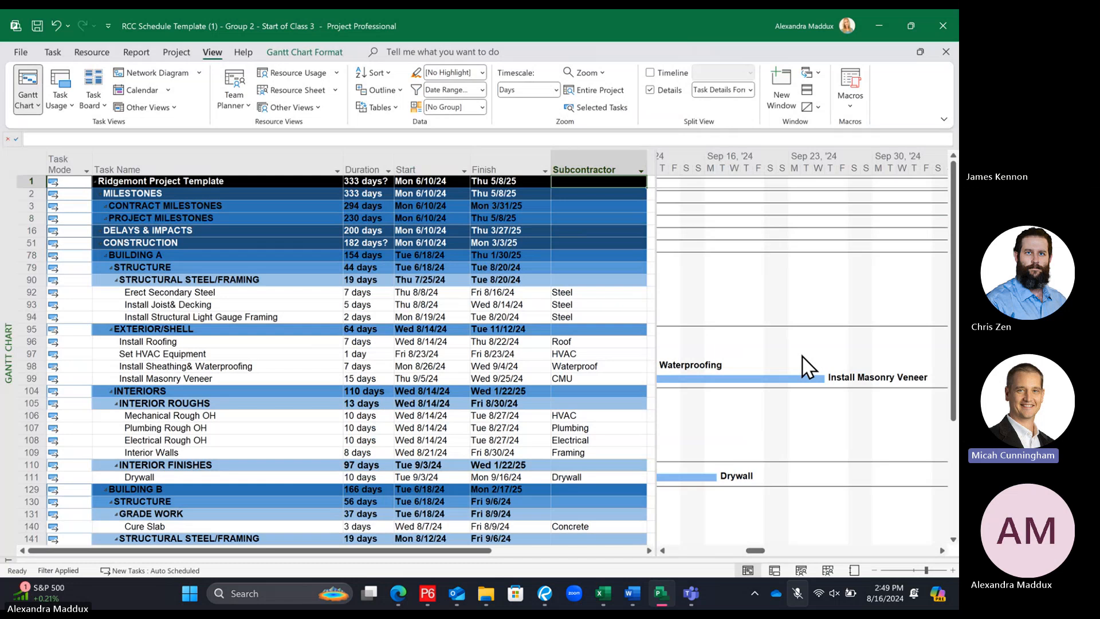
Examine the preset and custom spans in the timescale's Zoom settings, and accept the custom span
right_click(714, 156)
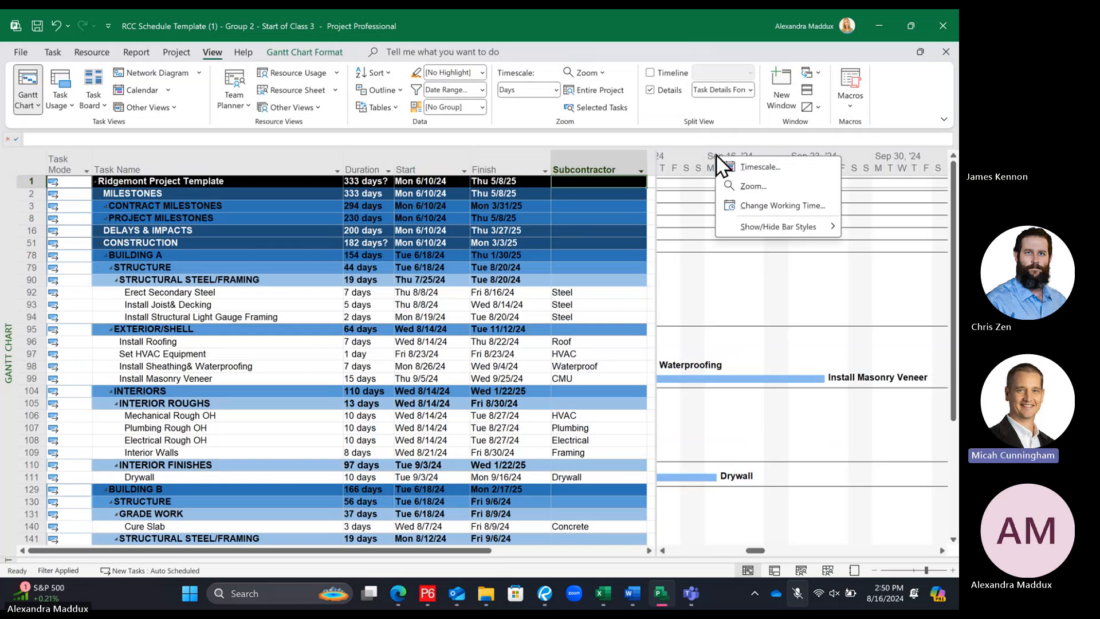
click(750, 188)
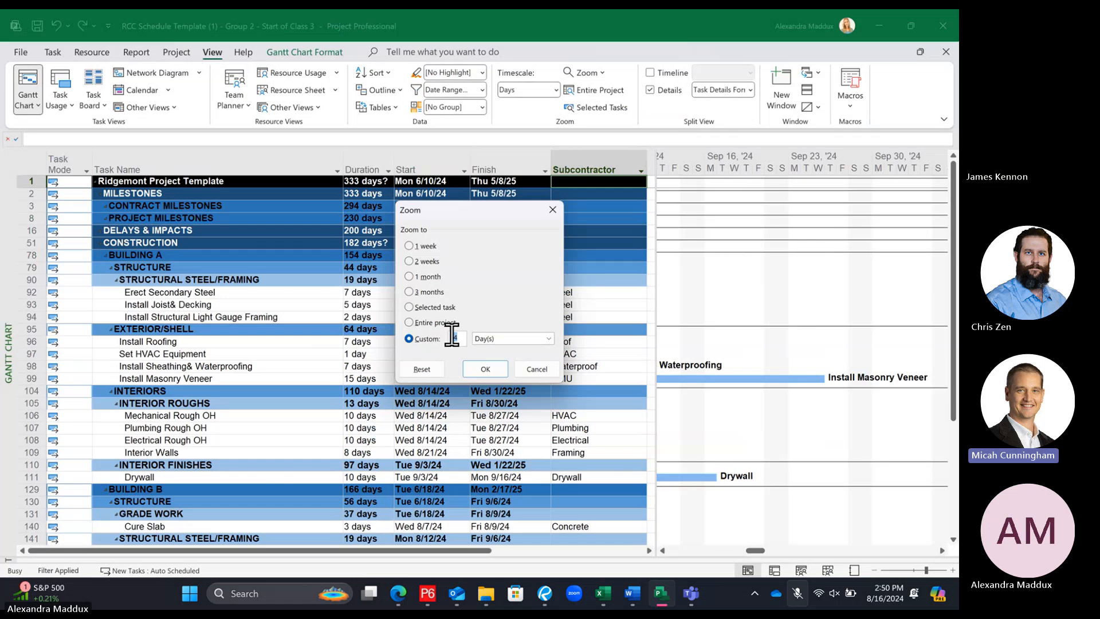
click(527, 372)
right_click(739, 165)
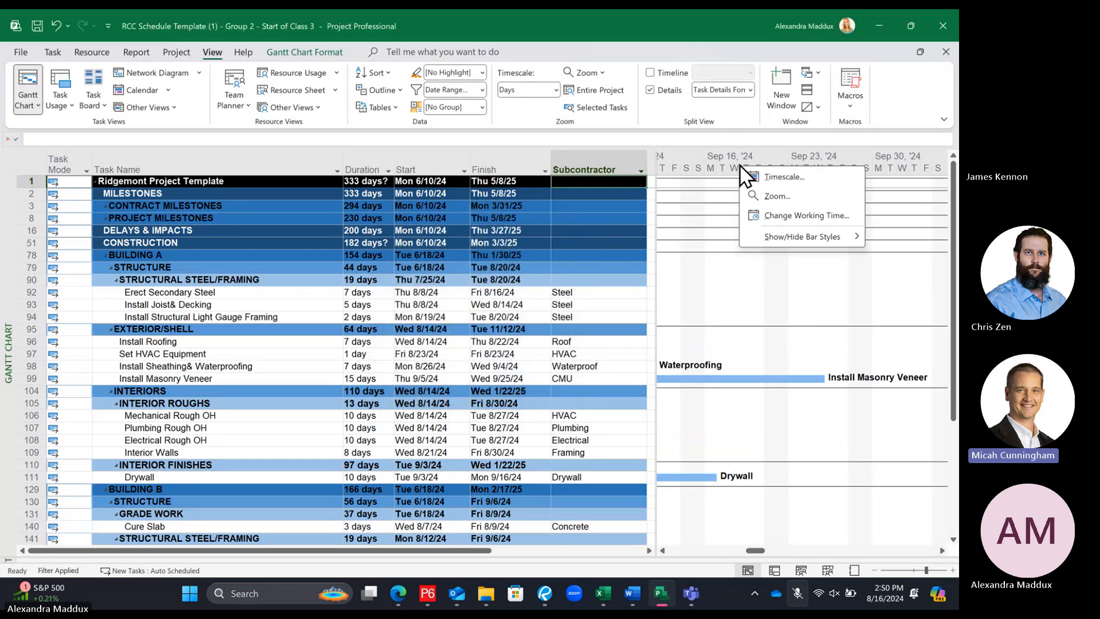
click(777, 197)
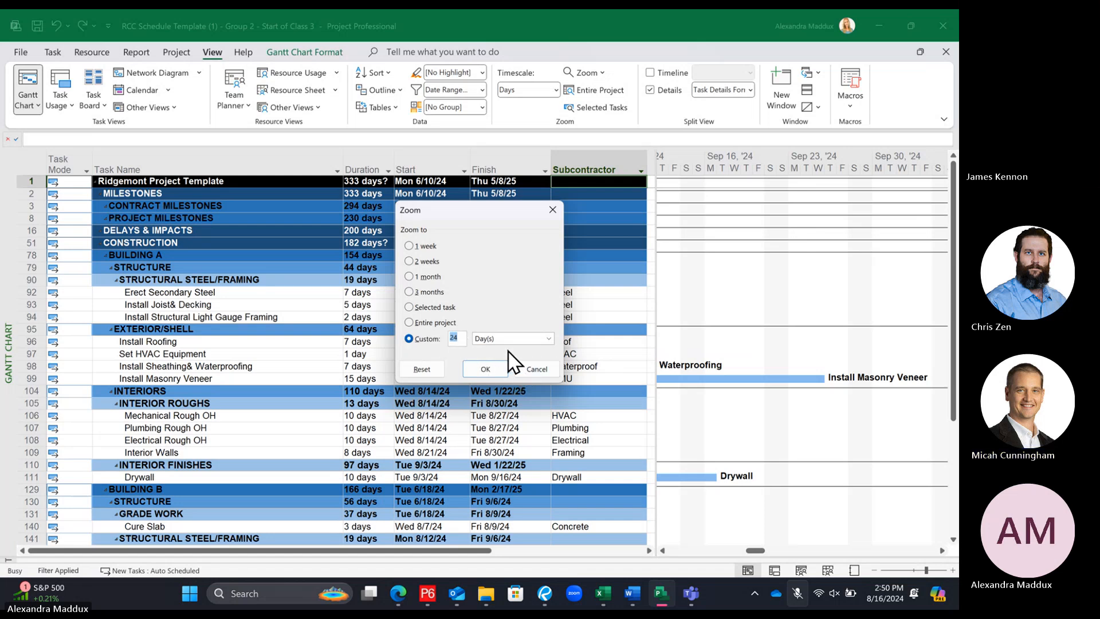
click(544, 370)
right_click(723, 166)
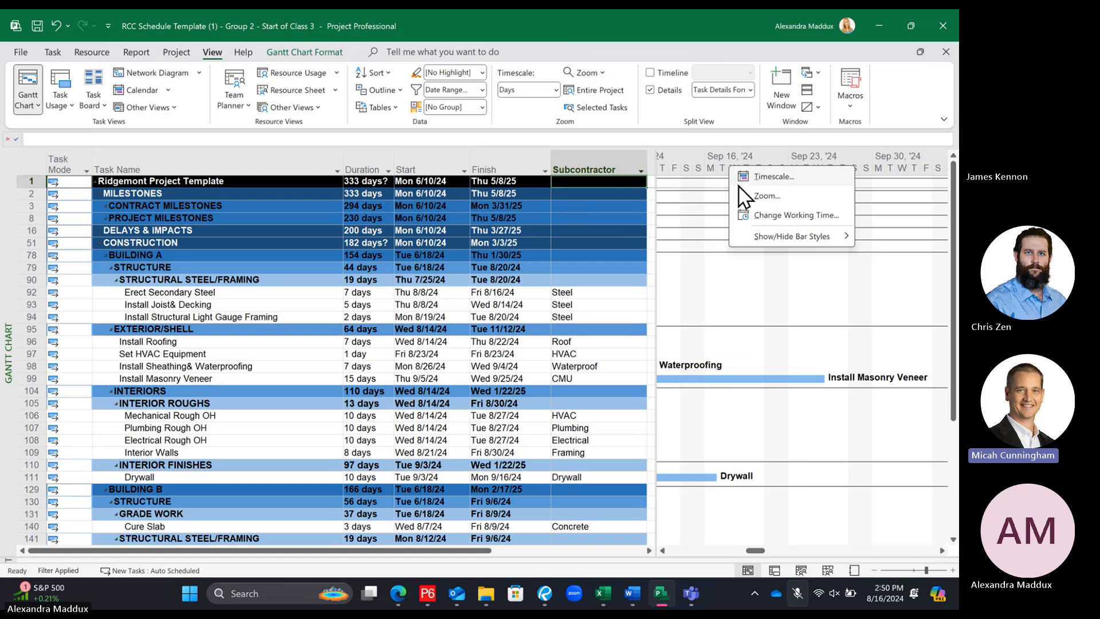
click(764, 207)
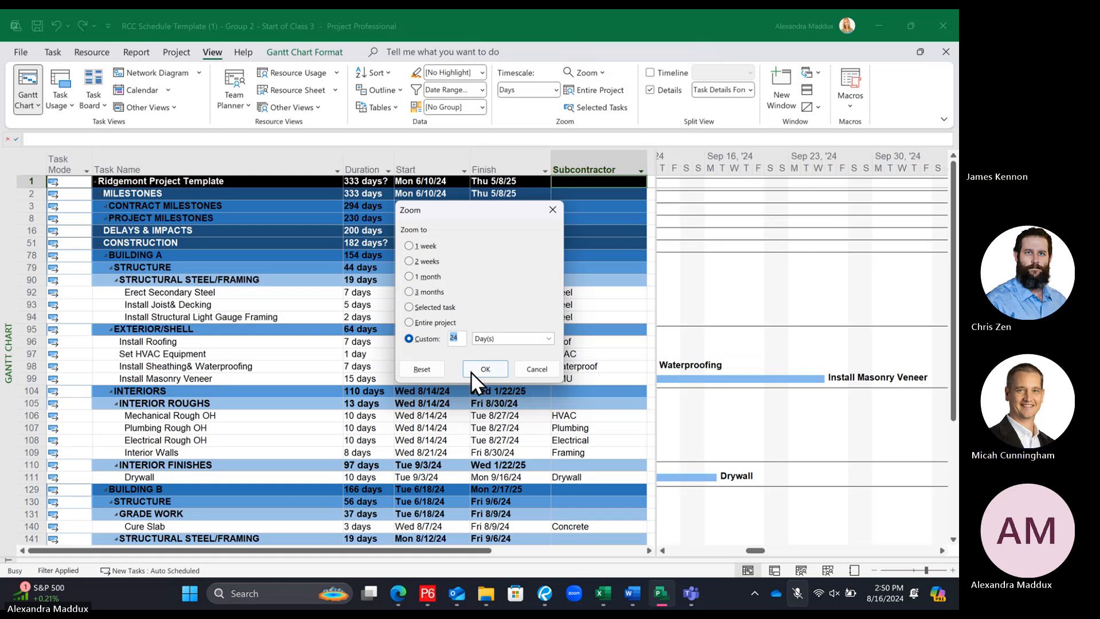
click(486, 373)
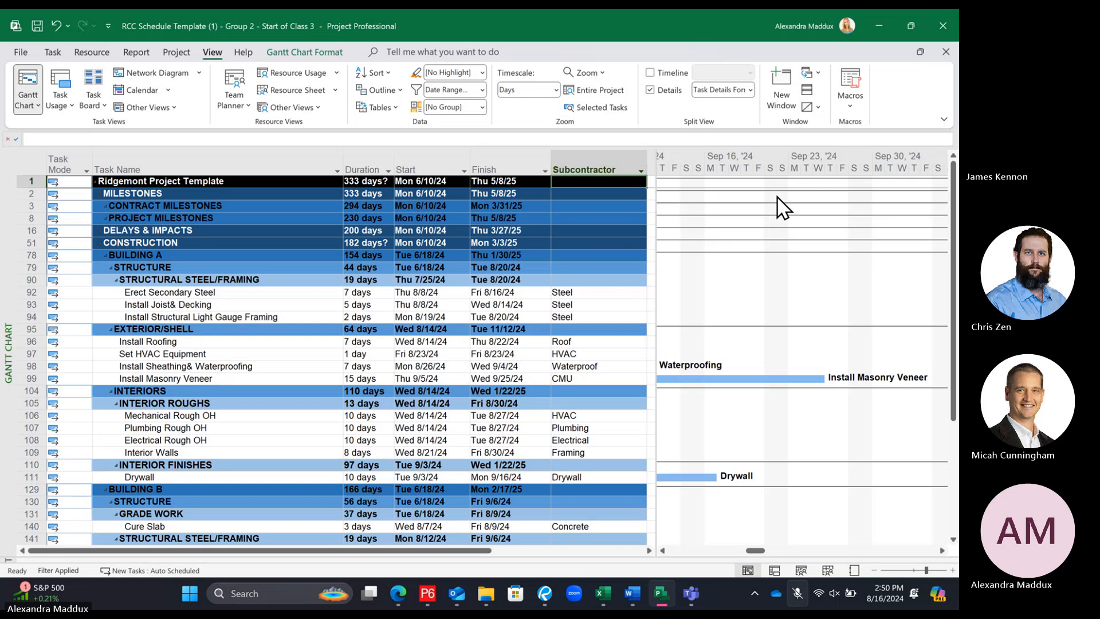
Check the printed layout of the schedule in the print preview and return to the Gantt chart
click(21, 51)
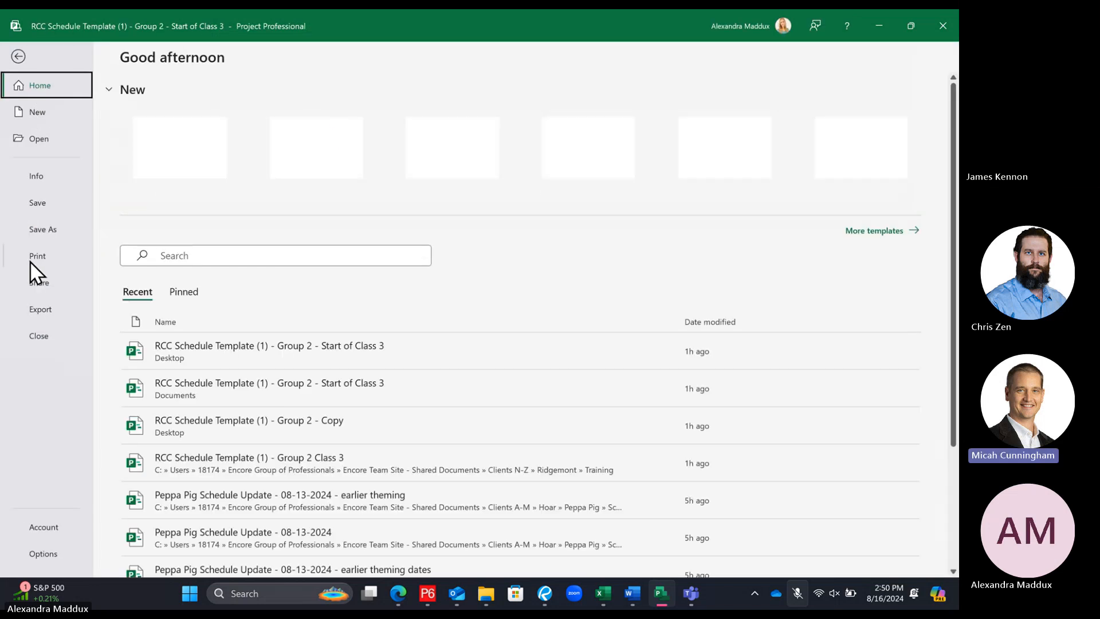
click(30, 258)
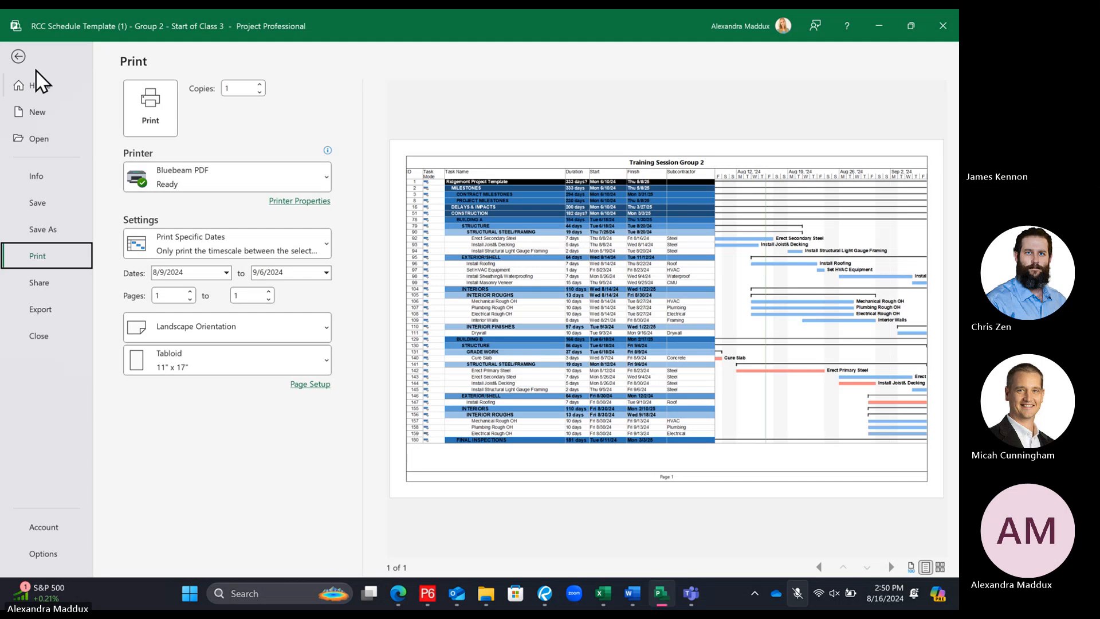
click(18, 56)
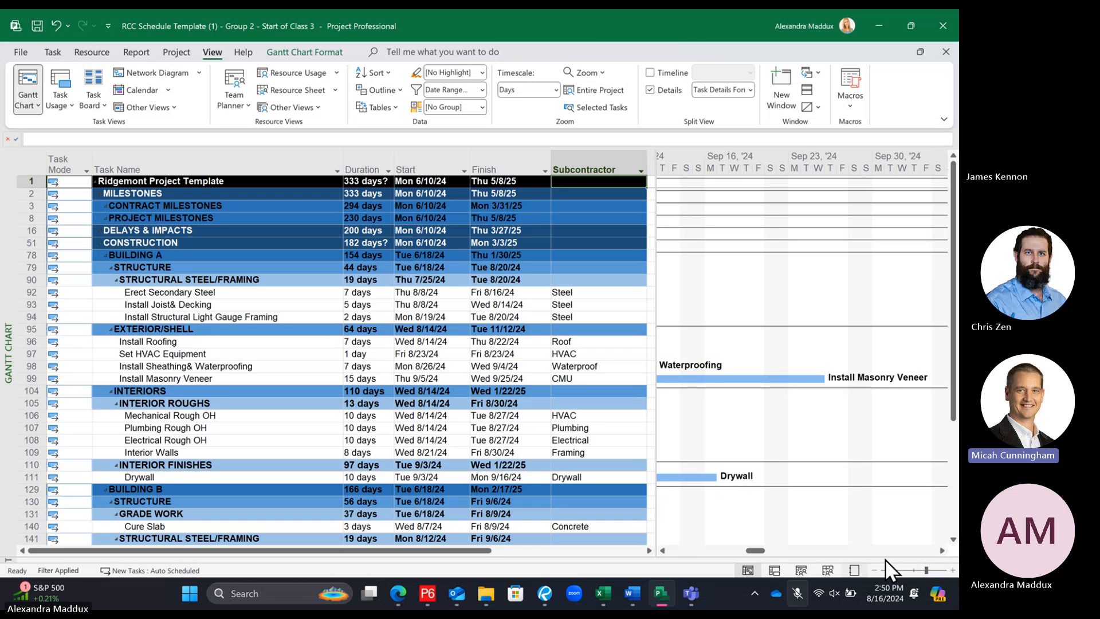
Recheck the custom day span in the timescale's Zoom settings and accept it
right_click(728, 172)
click(759, 193)
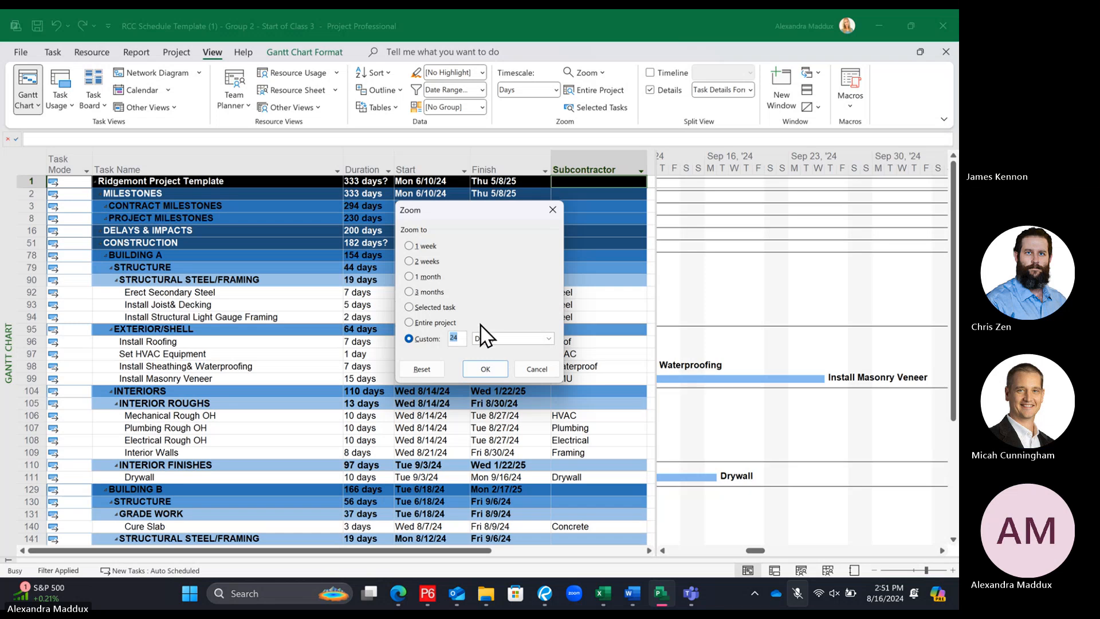
double_click(455, 332)
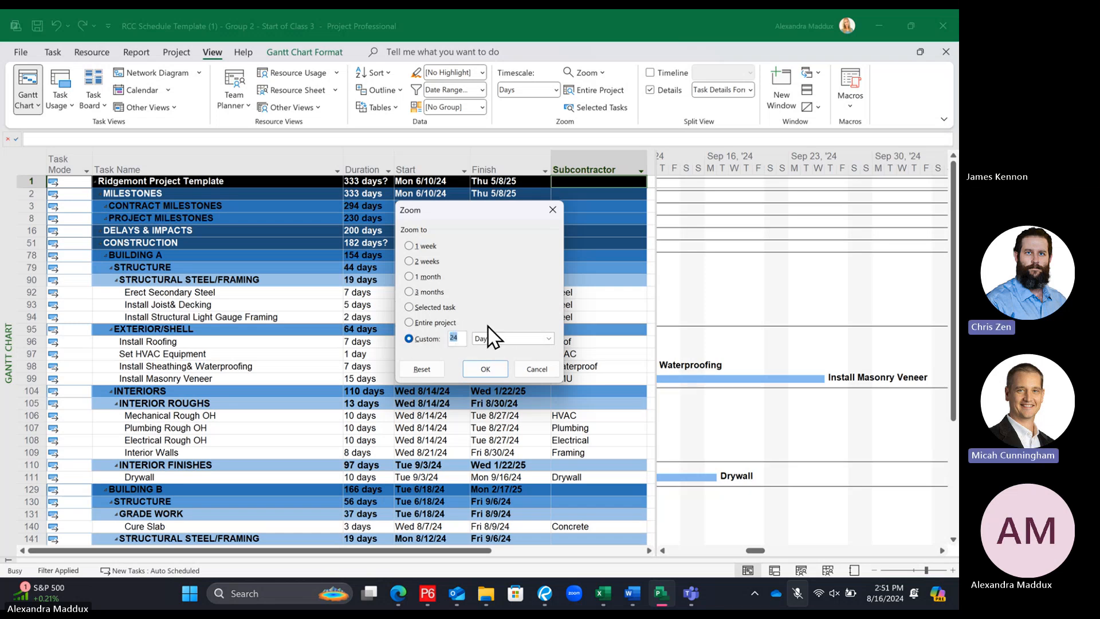
click(493, 368)
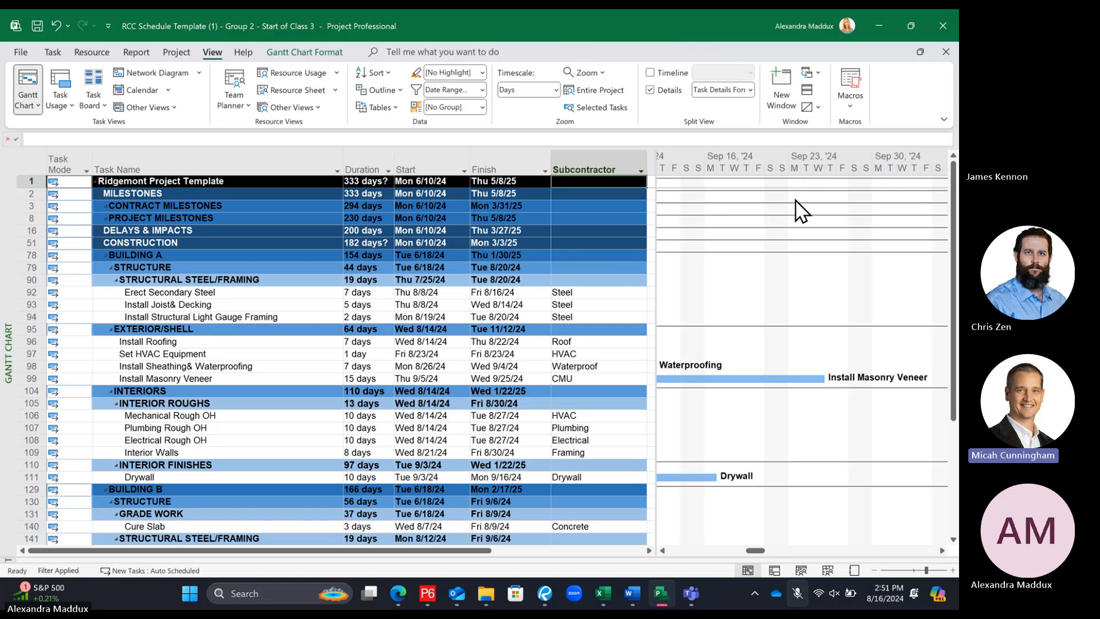
Hide the Subcontractor column and narrow the table area so it ends just after the Finish column
drag(655, 195, 652, 198)
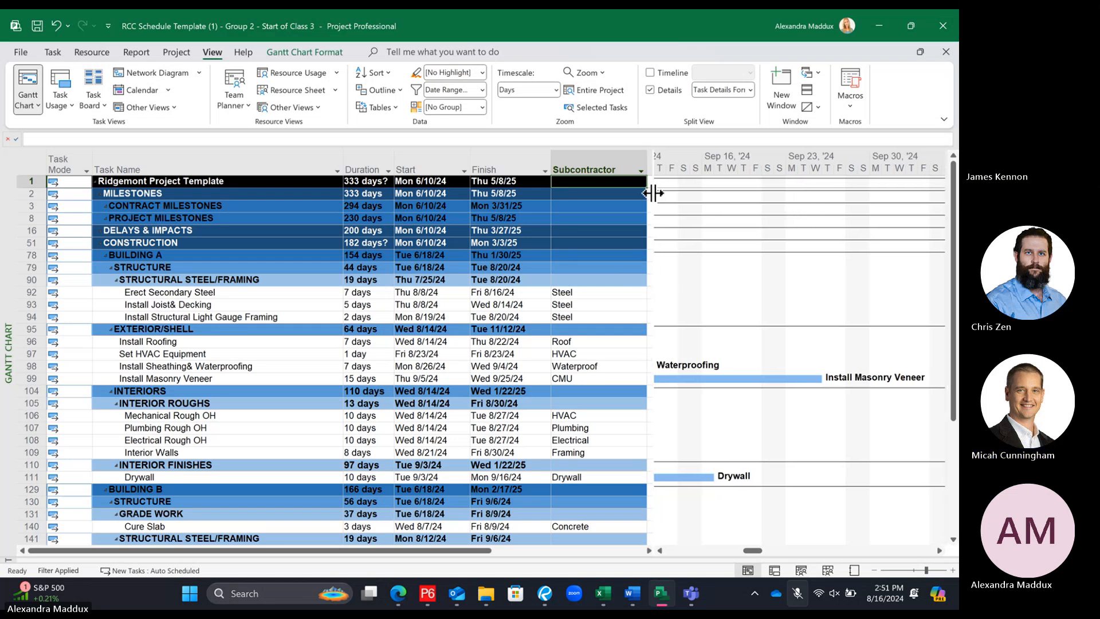
click(562, 230)
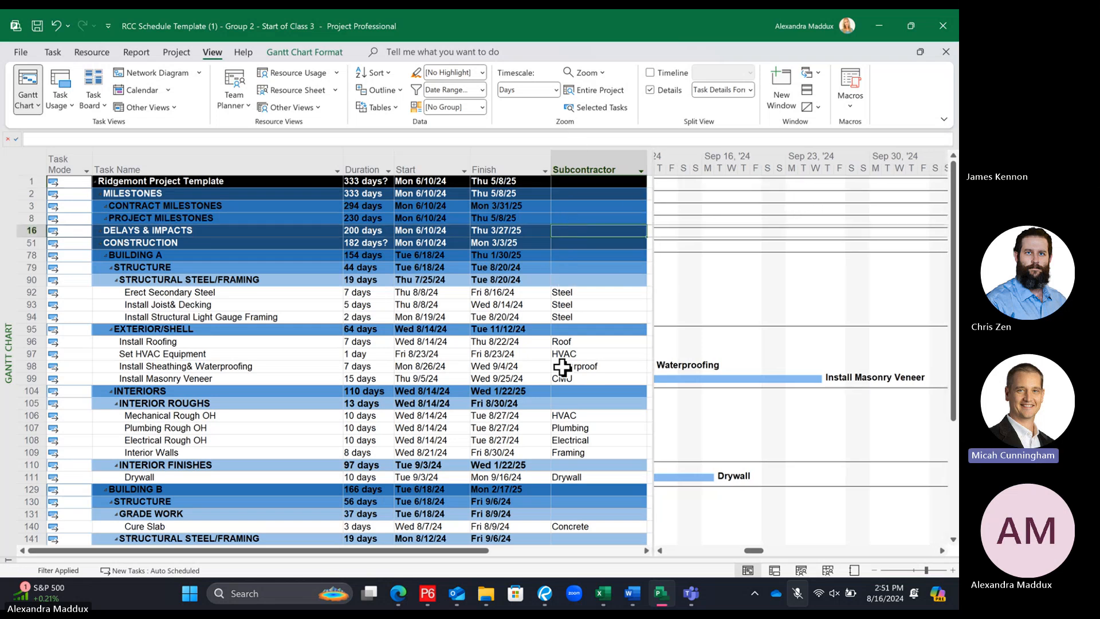
click(594, 160)
right_click(592, 163)
click(630, 301)
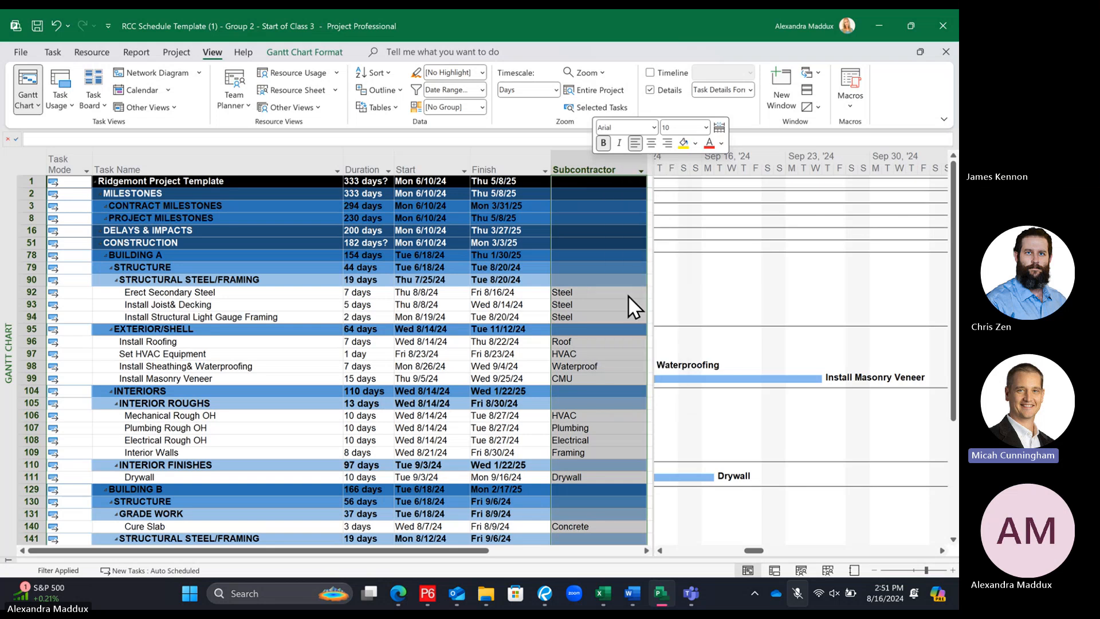
drag(655, 238, 564, 241)
click(430, 255)
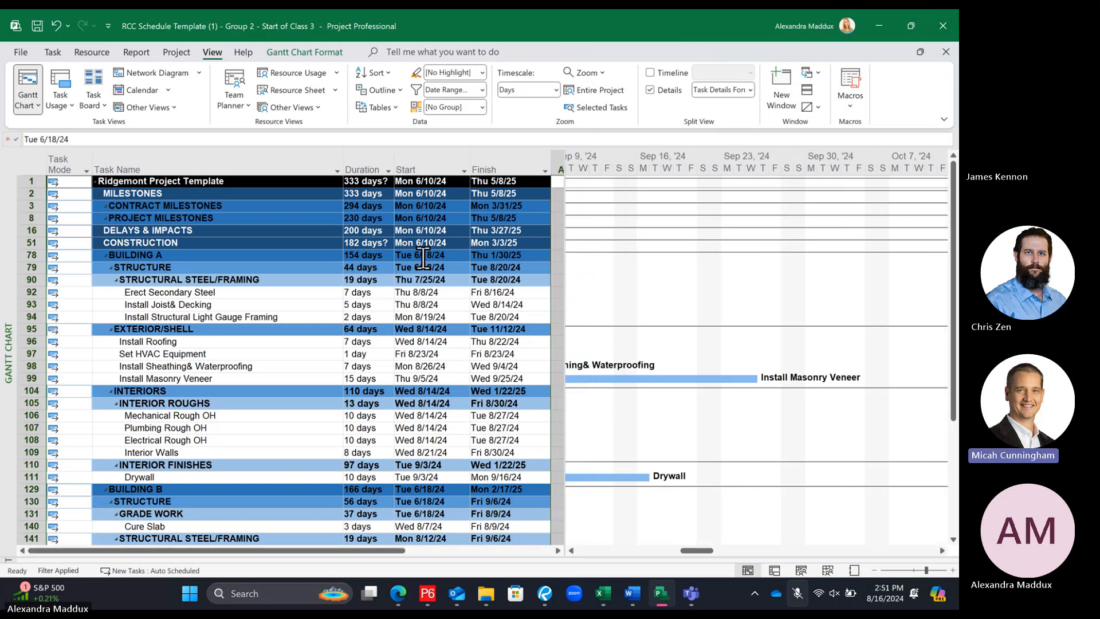
Preview the printout without the Subcontractor column, inspect the Gantt bars and dates up close, and return to the chart
key(alt+f)
click(46, 256)
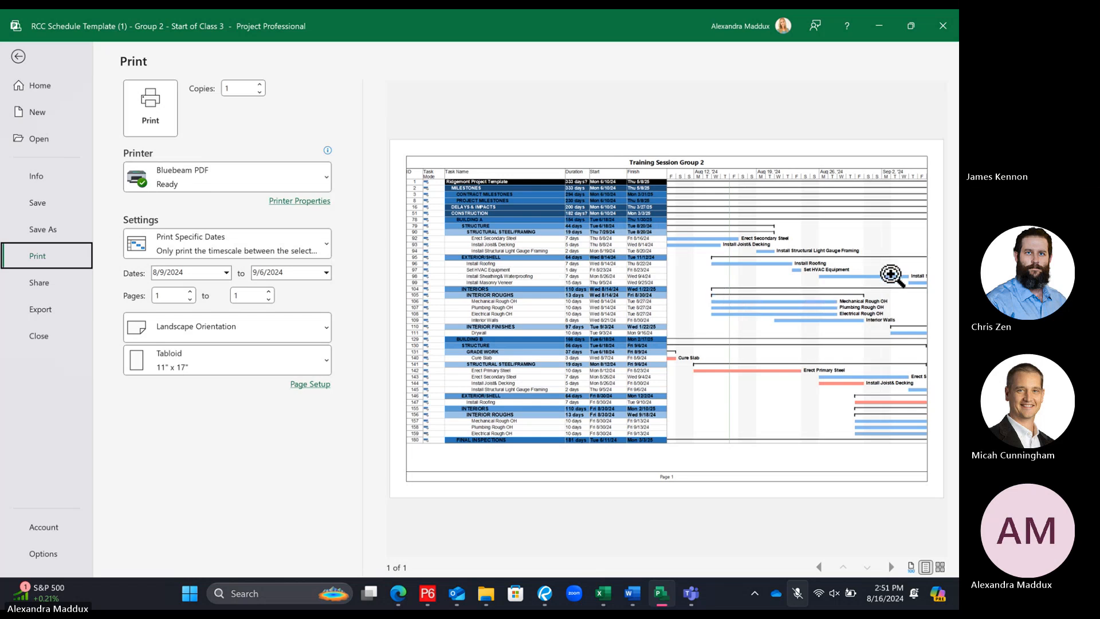
click(891, 241)
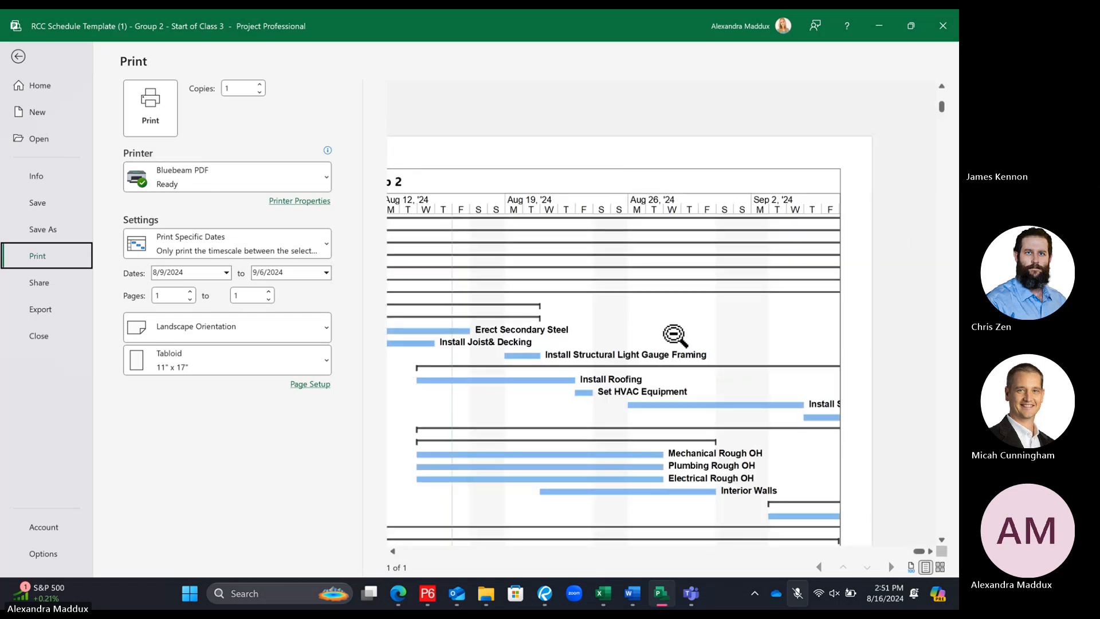
click(673, 334)
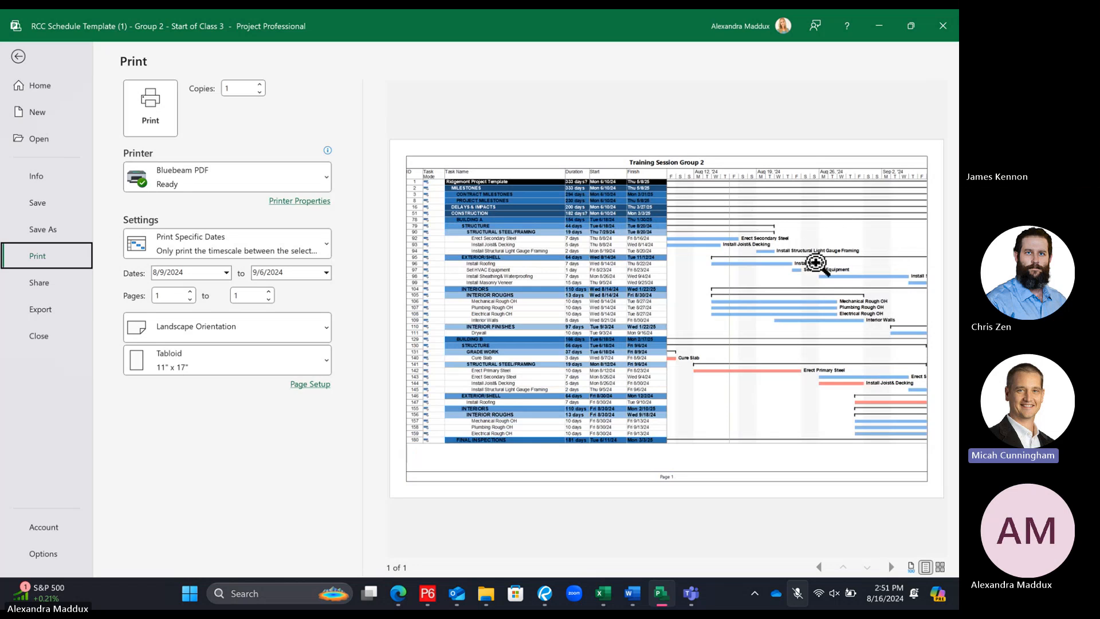
click(882, 230)
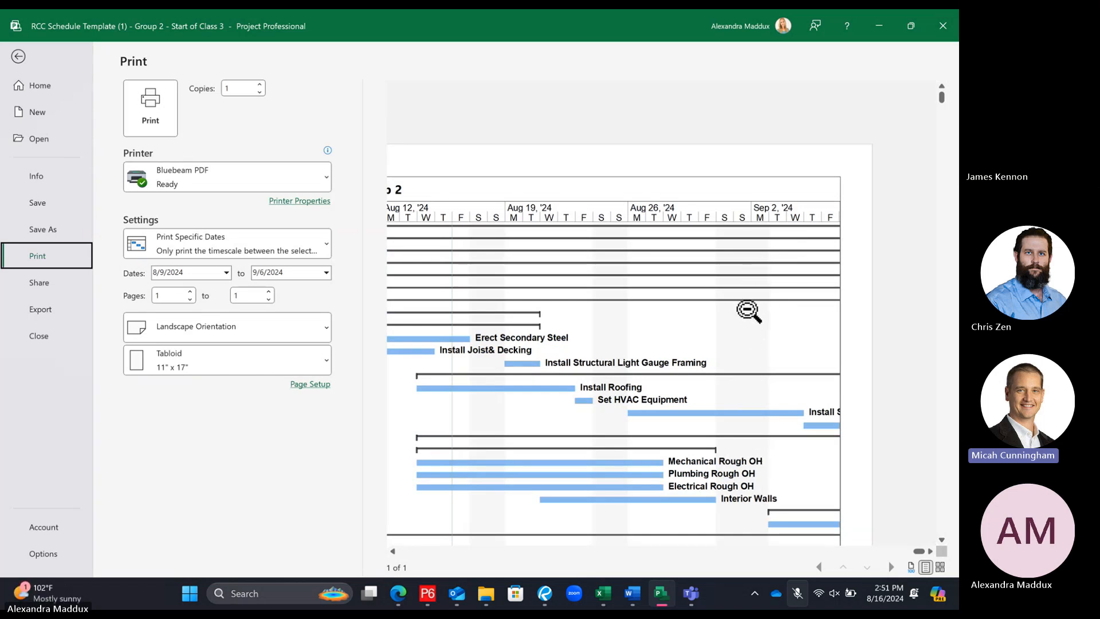
click(790, 362)
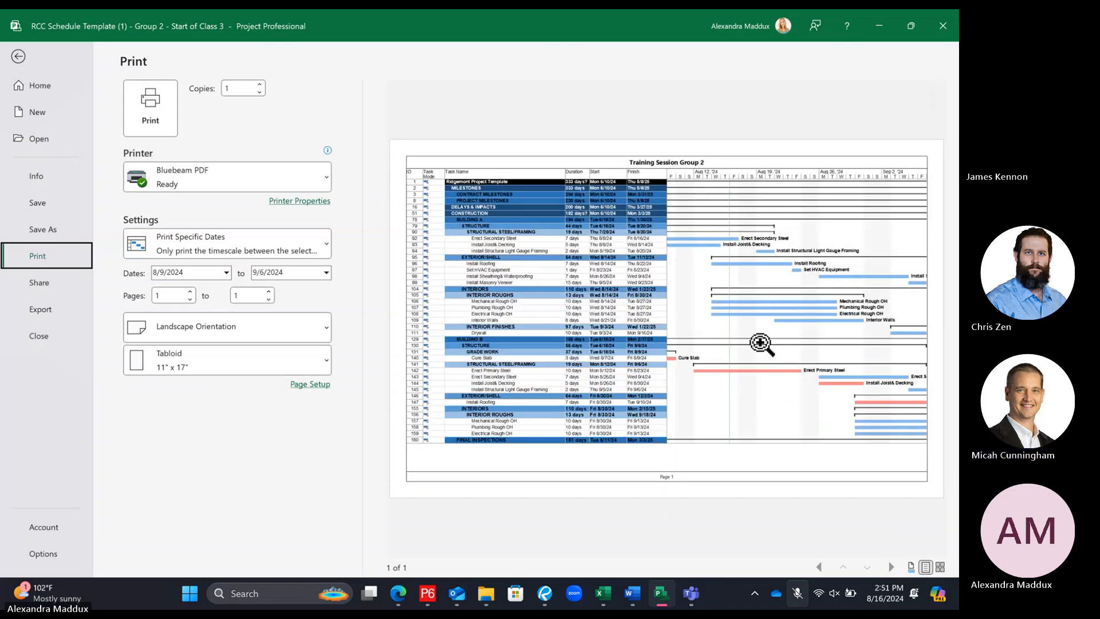
click(18, 57)
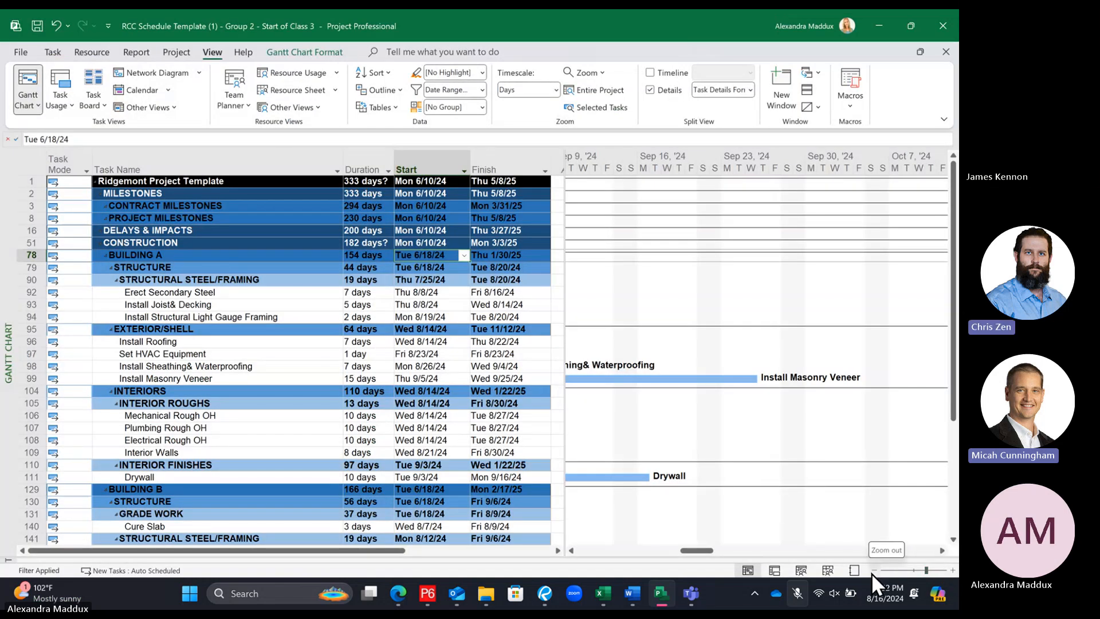
Zoom the Gantt timescale out to see more of the schedule, then back in to days
click(872, 572)
click(871, 572)
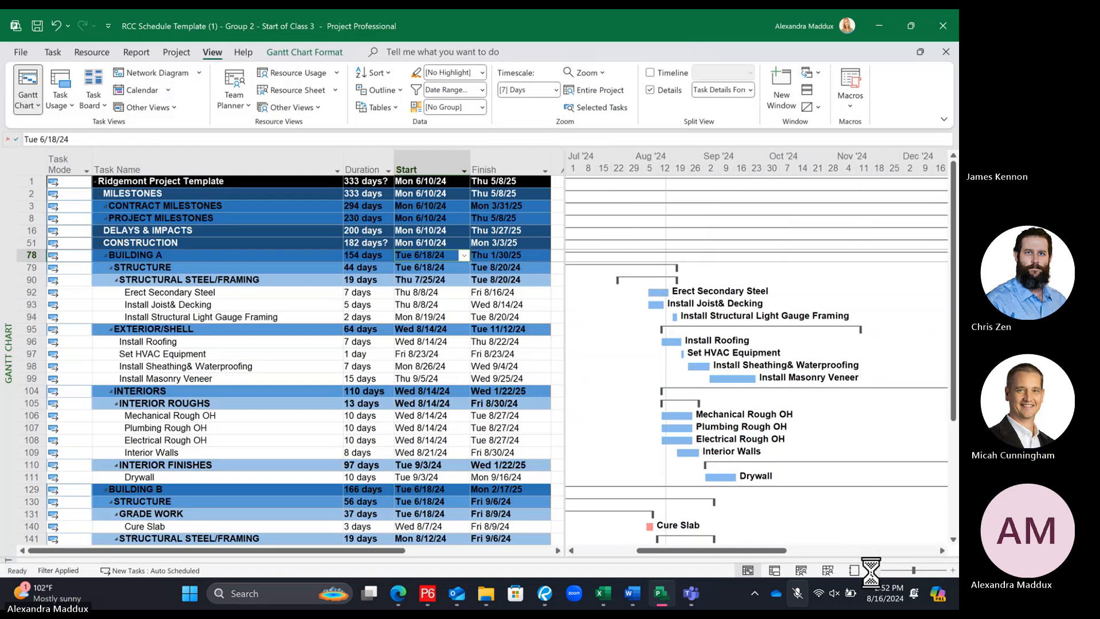
click(872, 571)
click(953, 570)
click(953, 570)
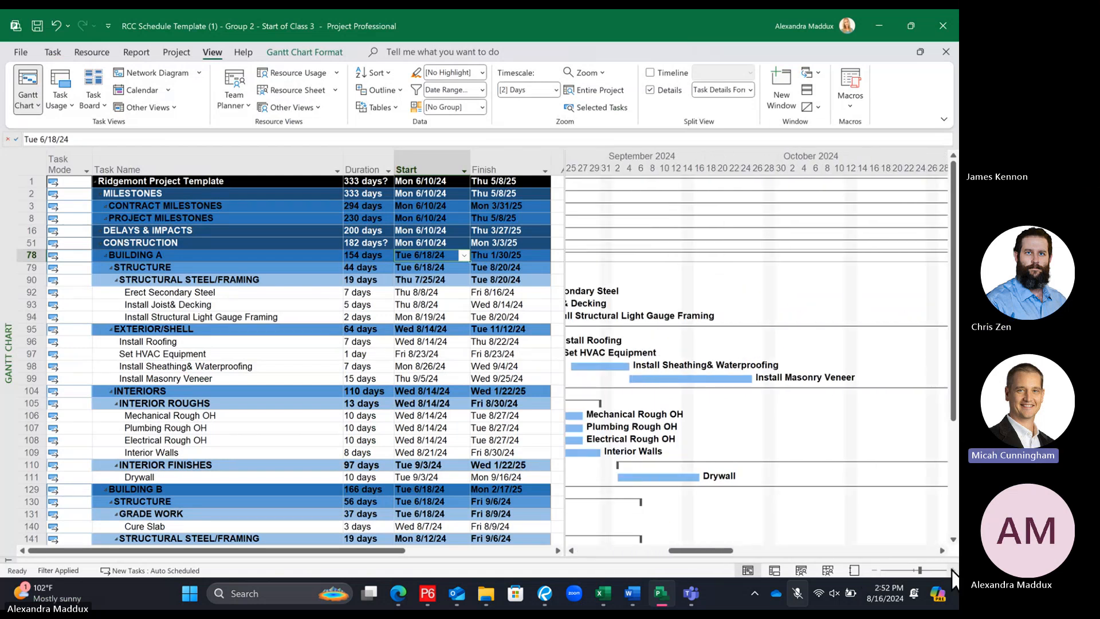
click(953, 570)
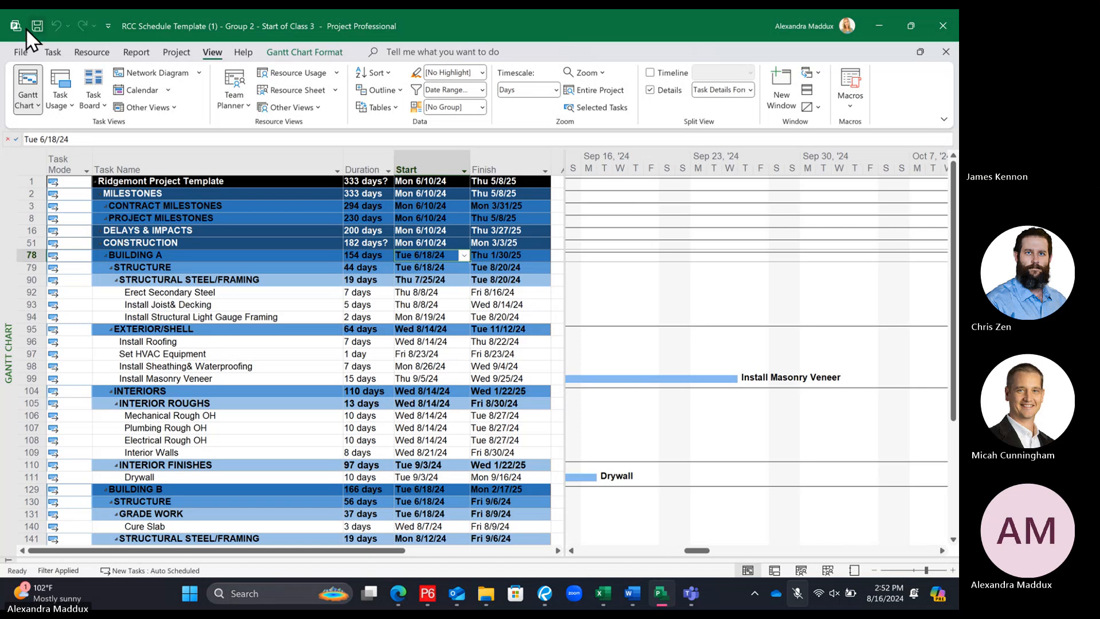
Open the header settings in the print layout's page setup
click(20, 51)
click(45, 261)
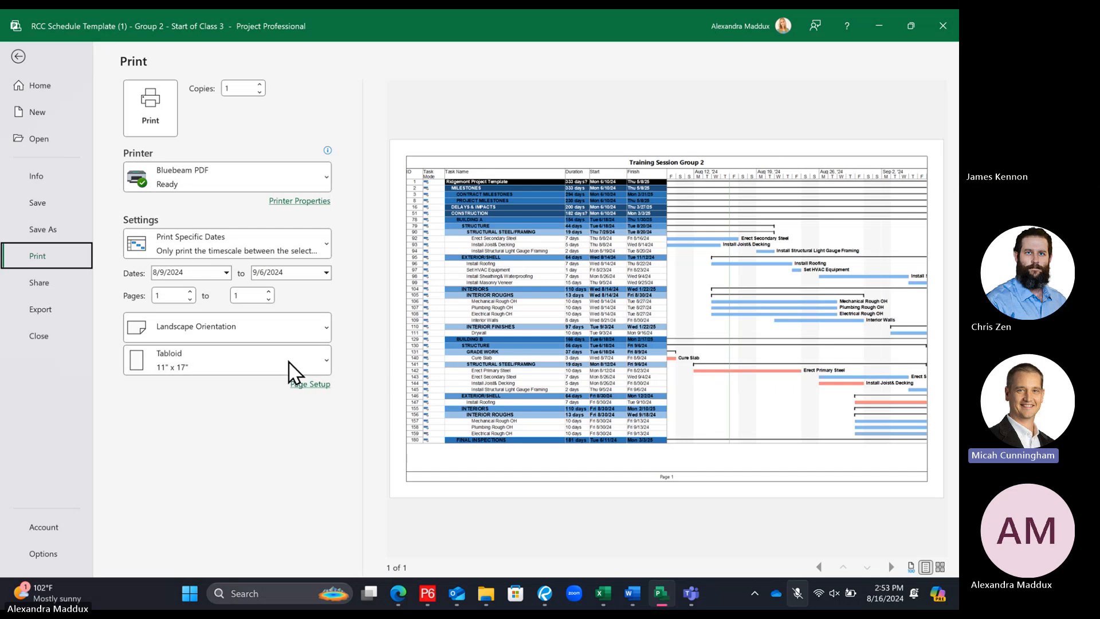
click(312, 385)
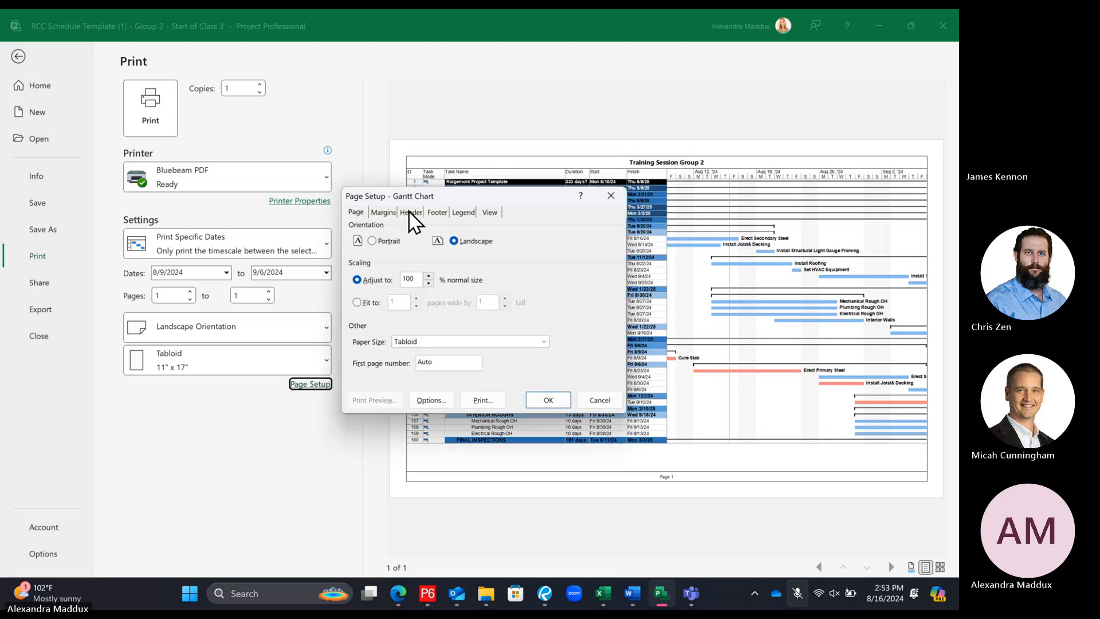
click(408, 212)
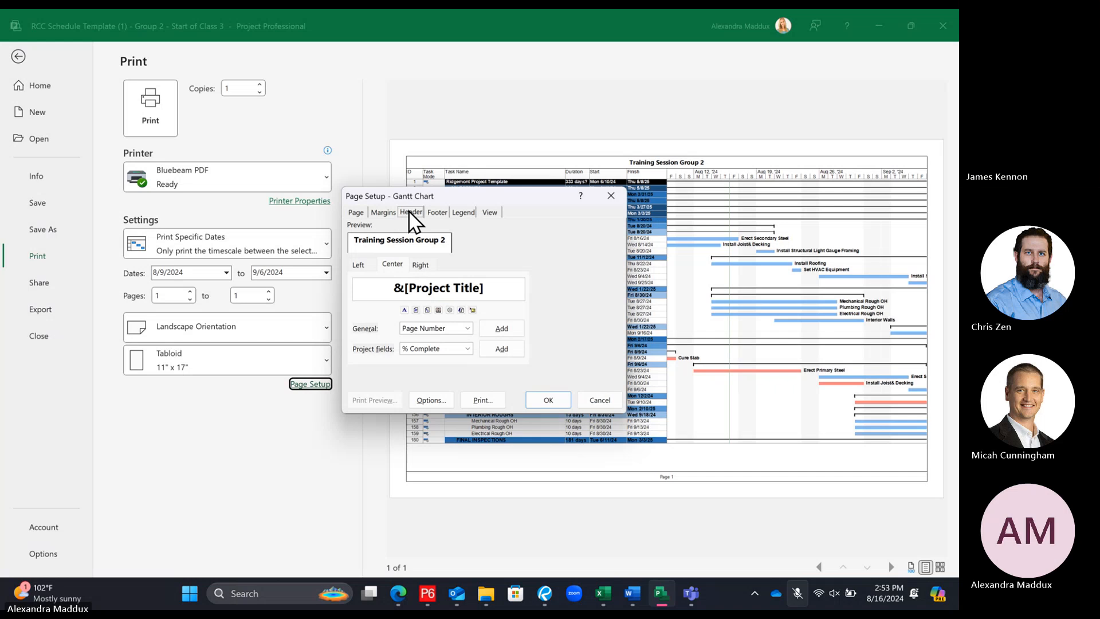
click(499, 291)
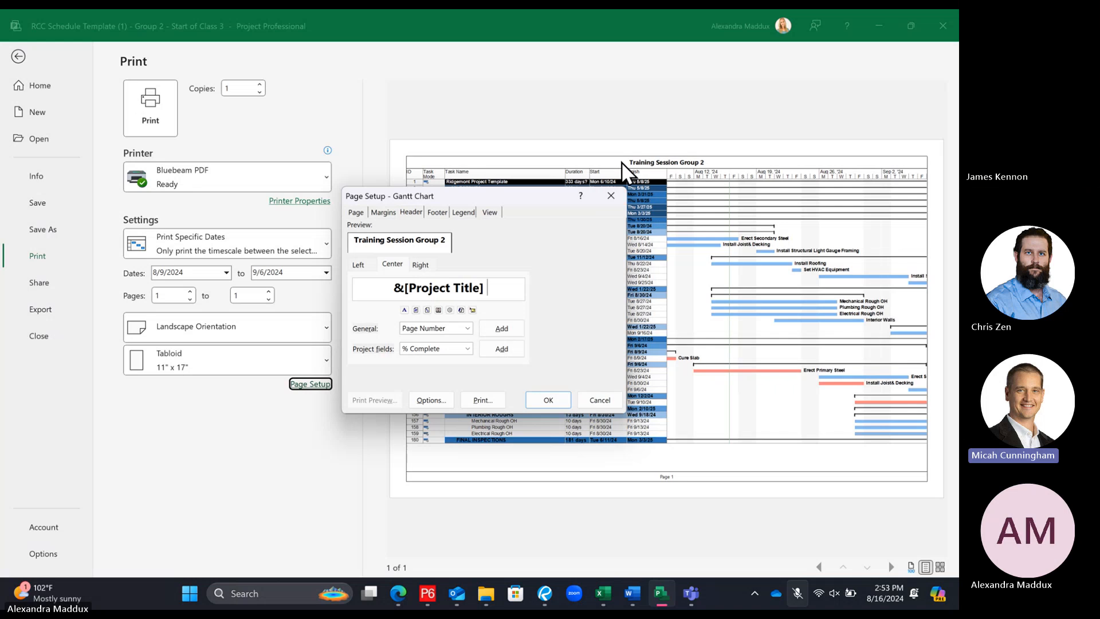
key(ctrl+a)
key(Delete)
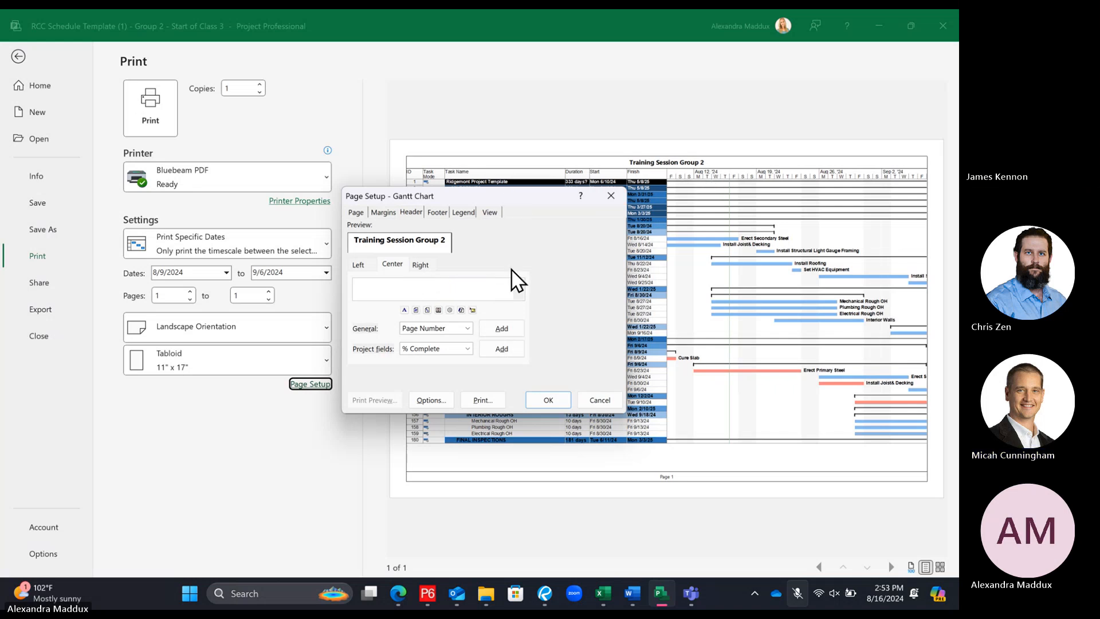
key(ctrl+z)
key(Delete)
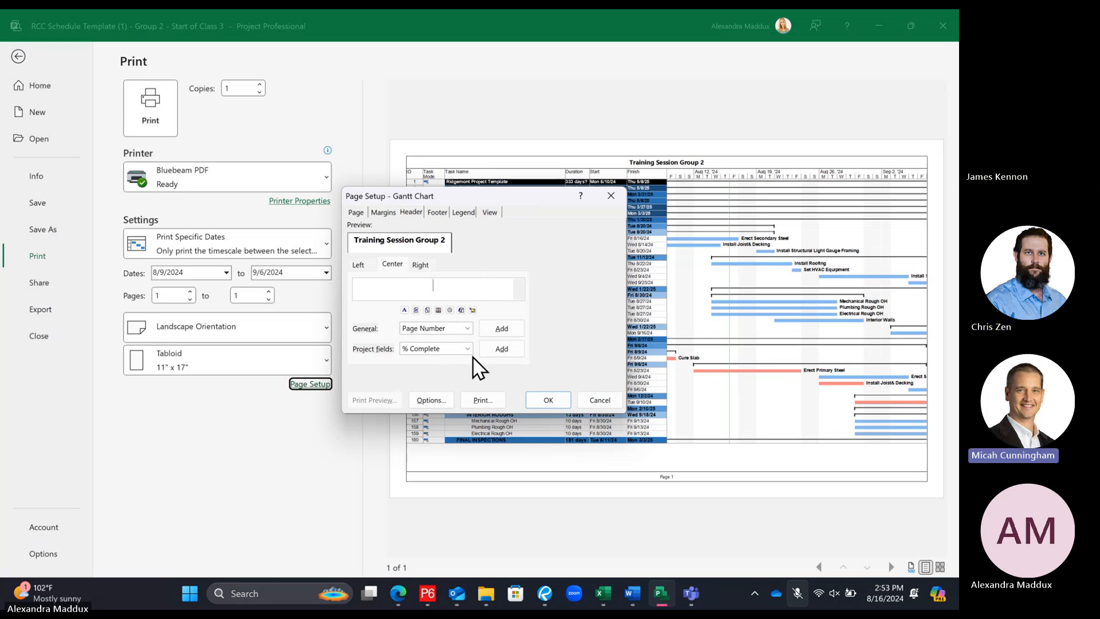
click(433, 327)
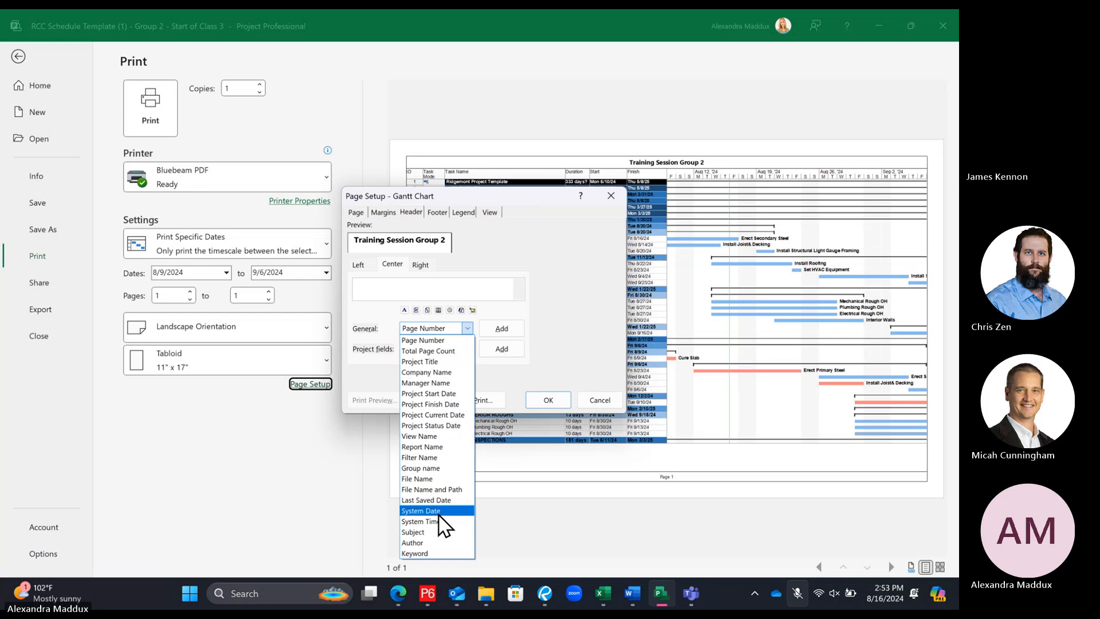
click(582, 349)
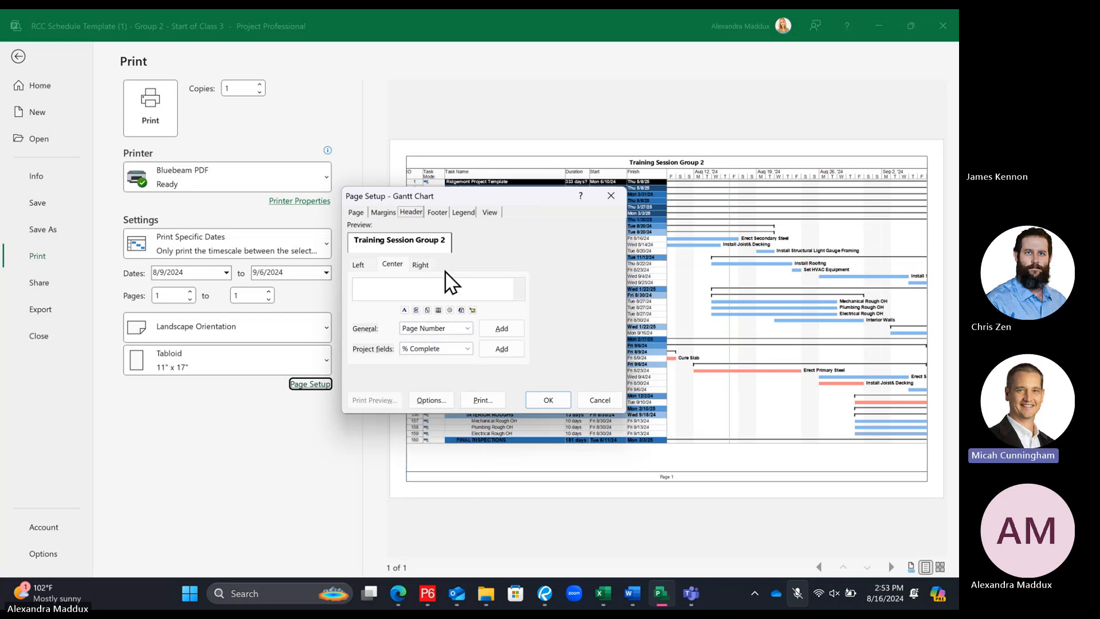
click(450, 286)
scroll(452, 289, up, 1)
scroll(452, 290, down, 1)
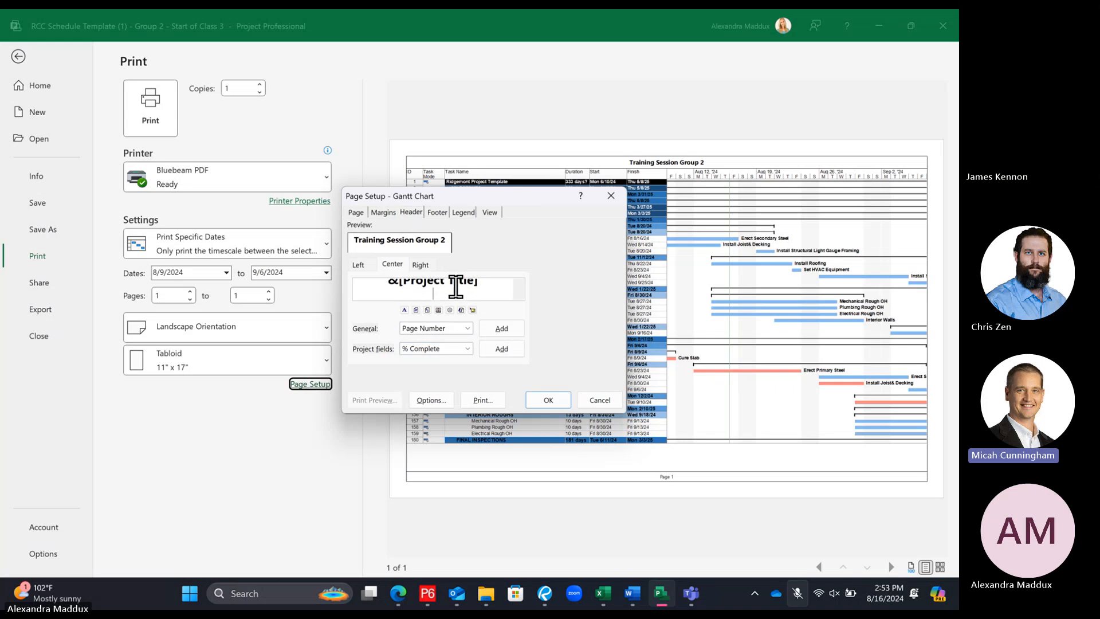
click(467, 328)
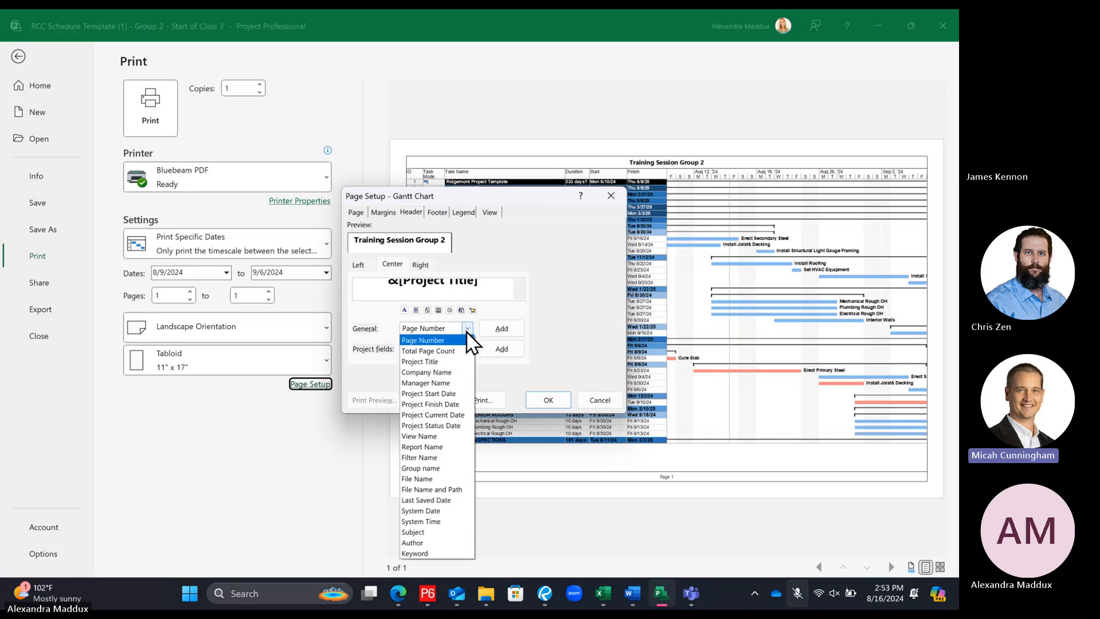
click(434, 511)
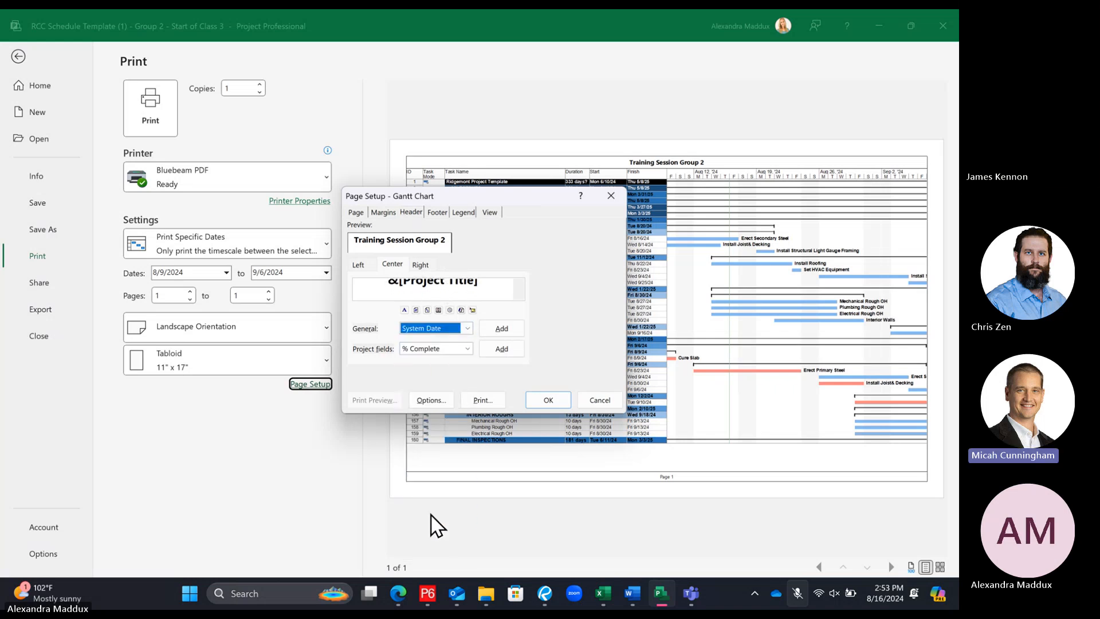
click(500, 331)
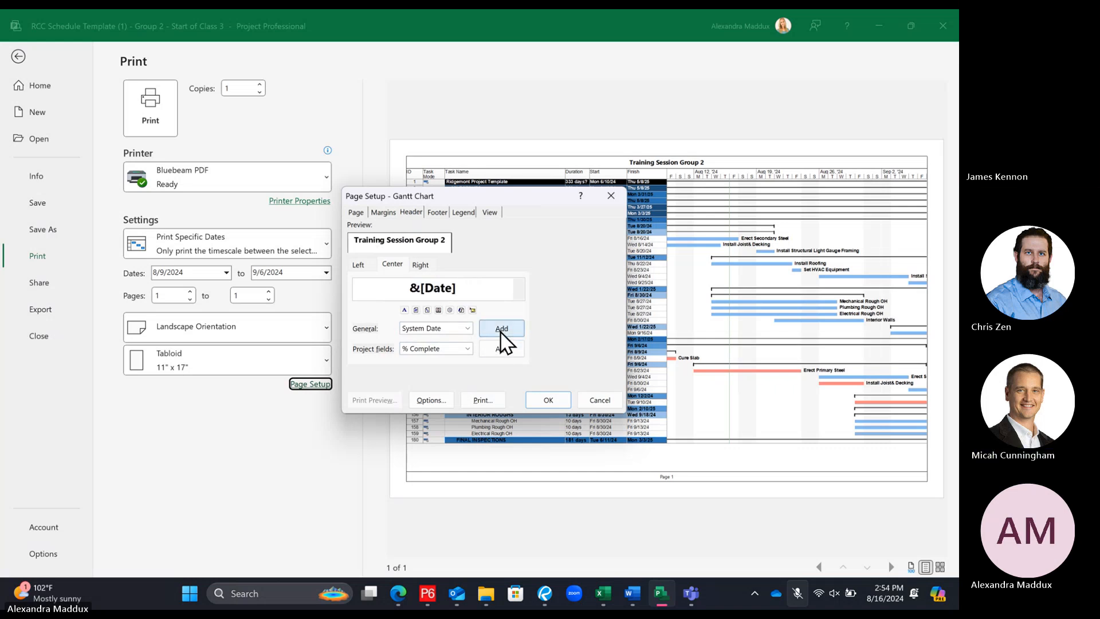
key(BackSpace)
key(BackSpace)
key(BackSpace)
key(BackSpace)
key(BackSpace)
key(BackSpace)
key(BackSpace)
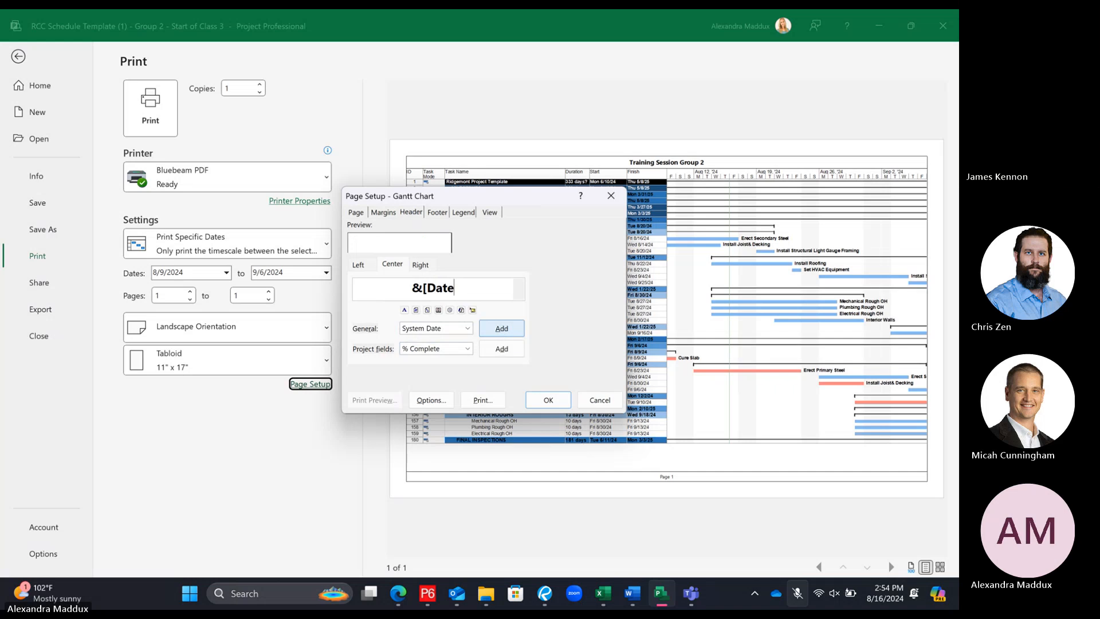
click(589, 399)
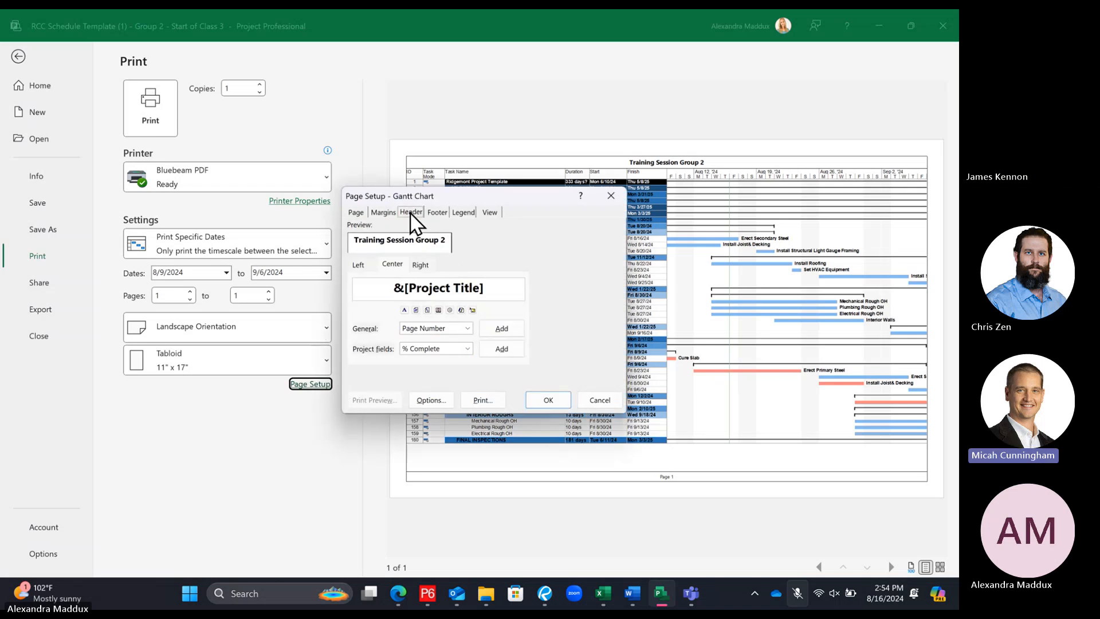
Add the System Date on a new line beneath the project title in the centered print header and accept the page setup
click(504, 288)
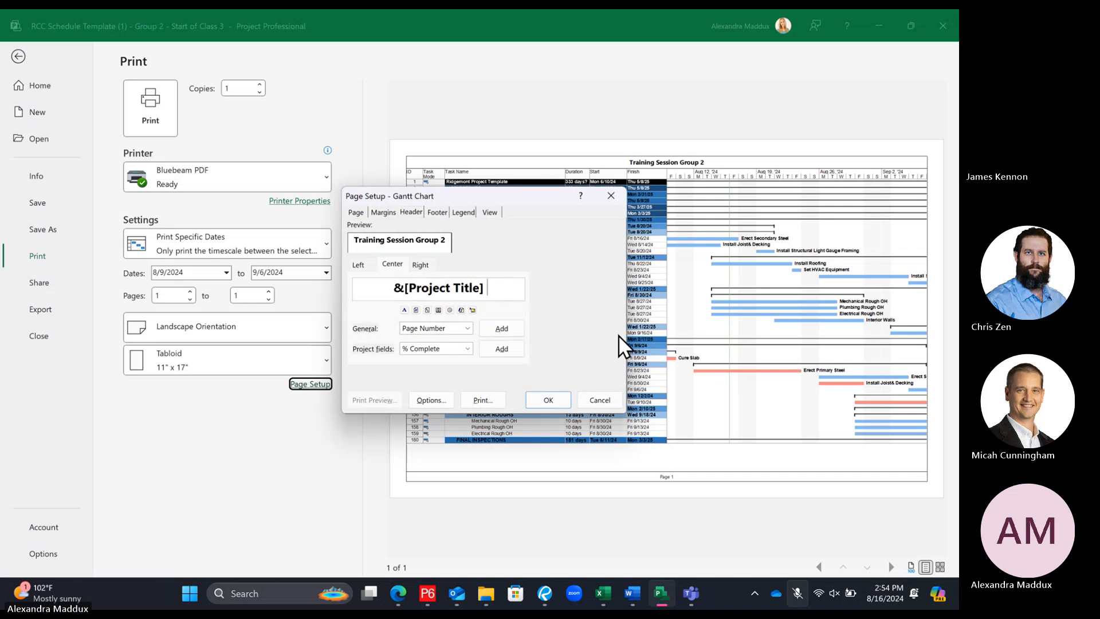
key(ctrl+a)
key(BackSpace)
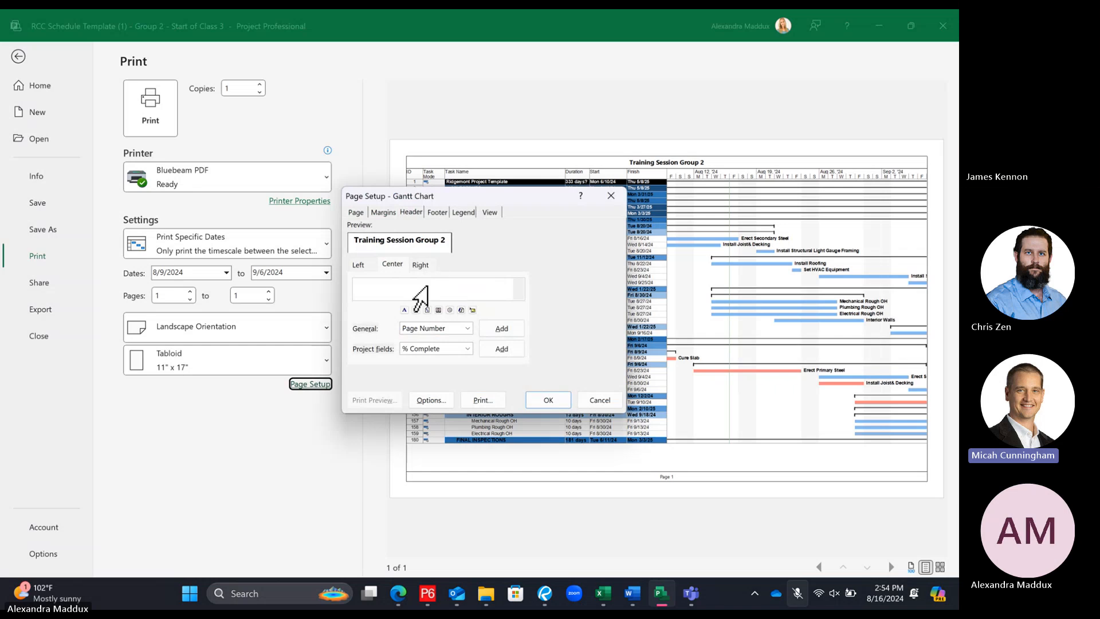
click(423, 329)
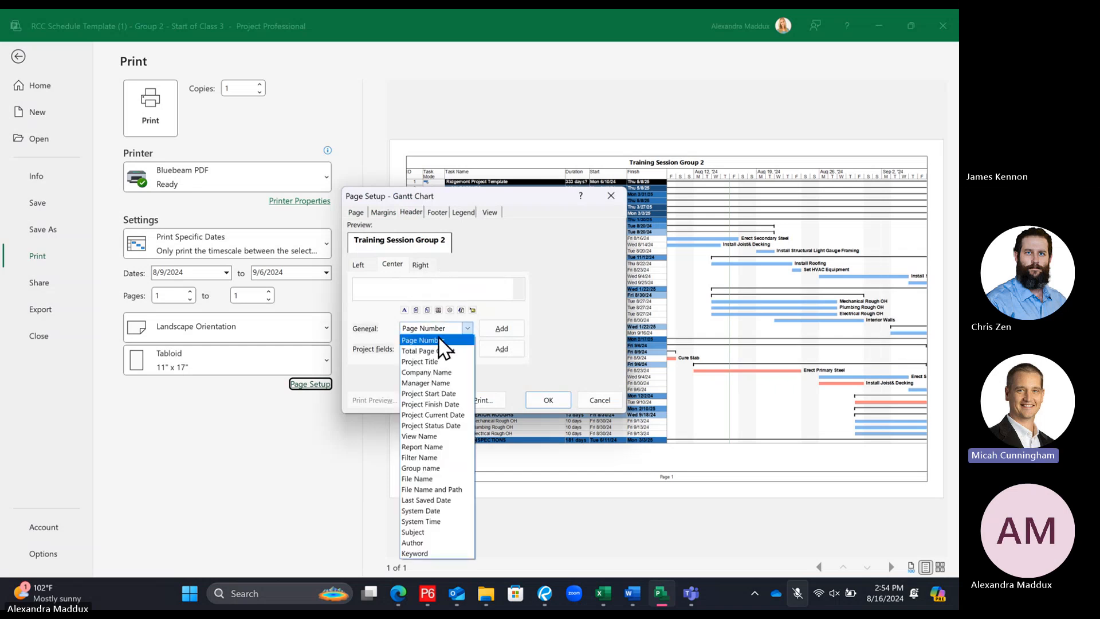
click(414, 511)
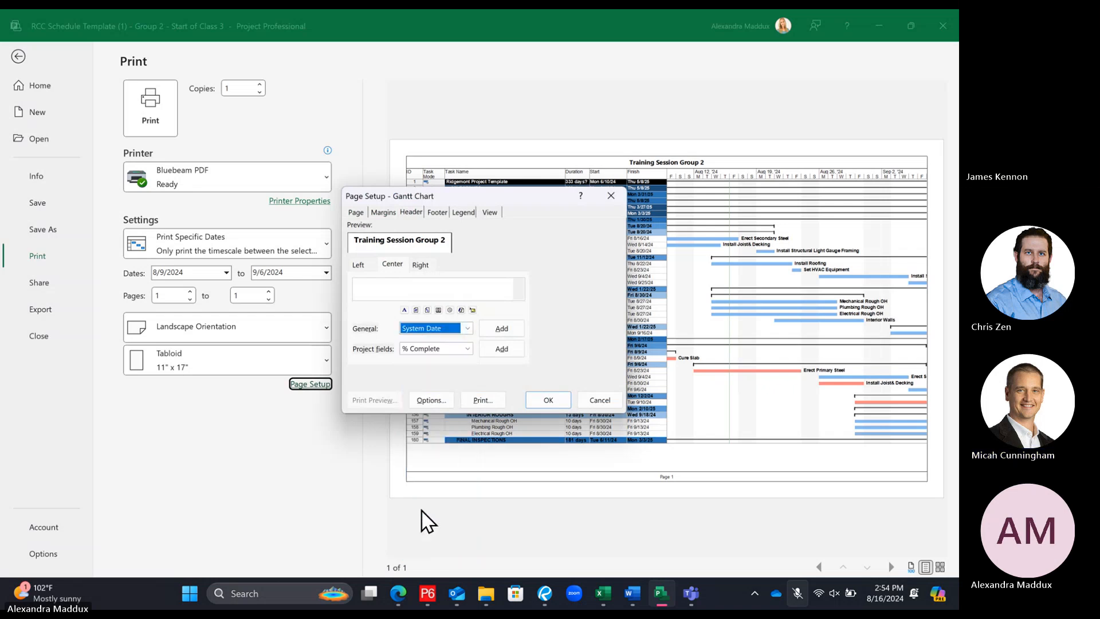
click(503, 331)
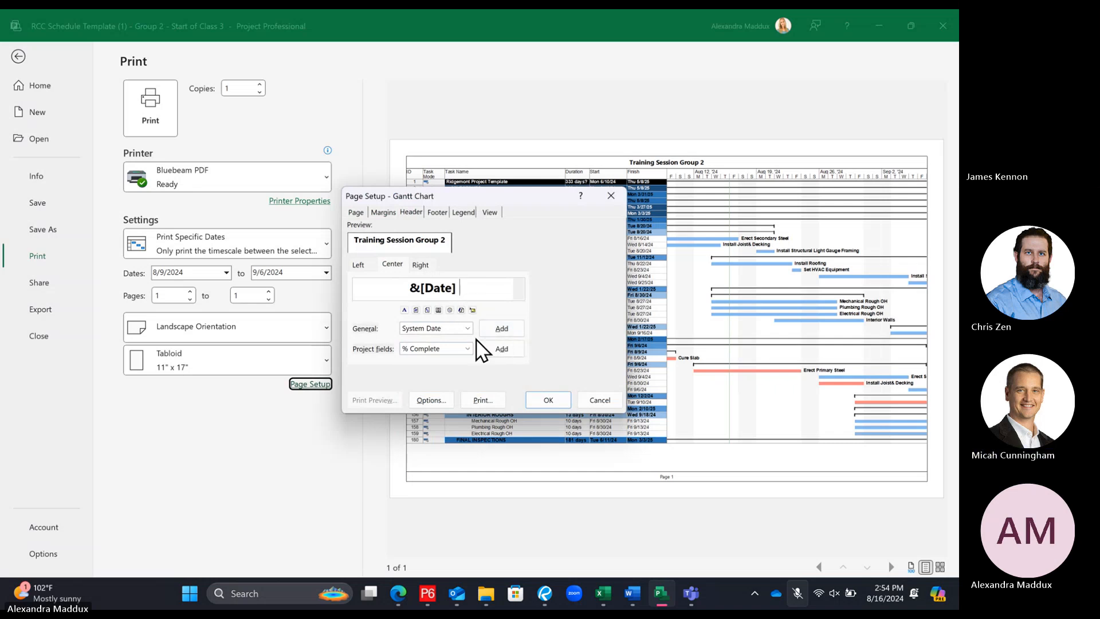
click(550, 400)
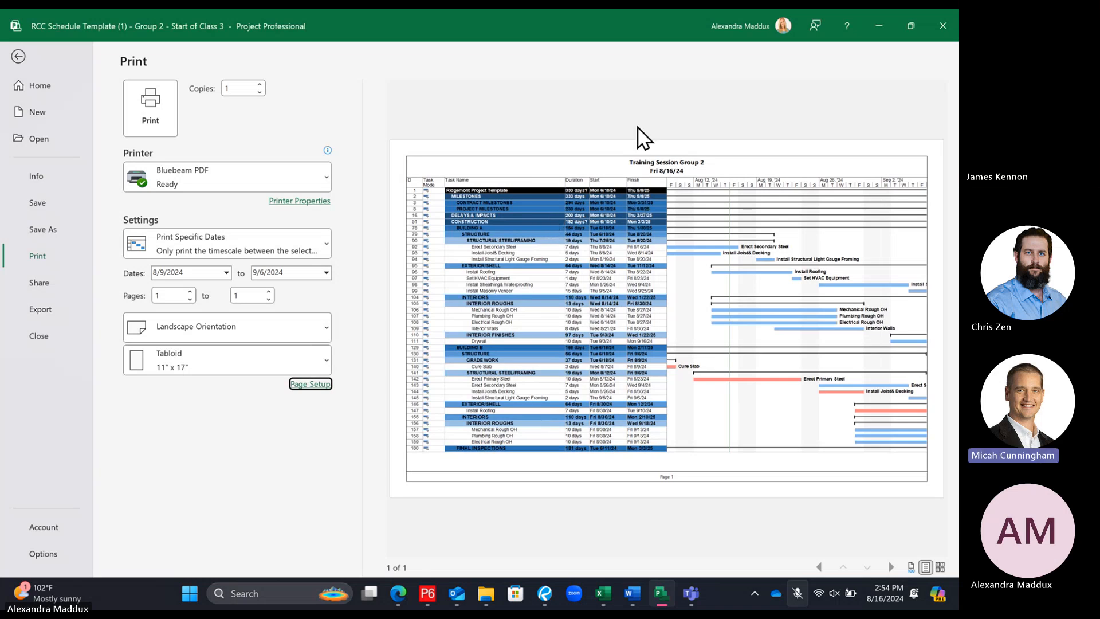
Set the font style of the date line in the centered print header to Regular and save the project
click(322, 379)
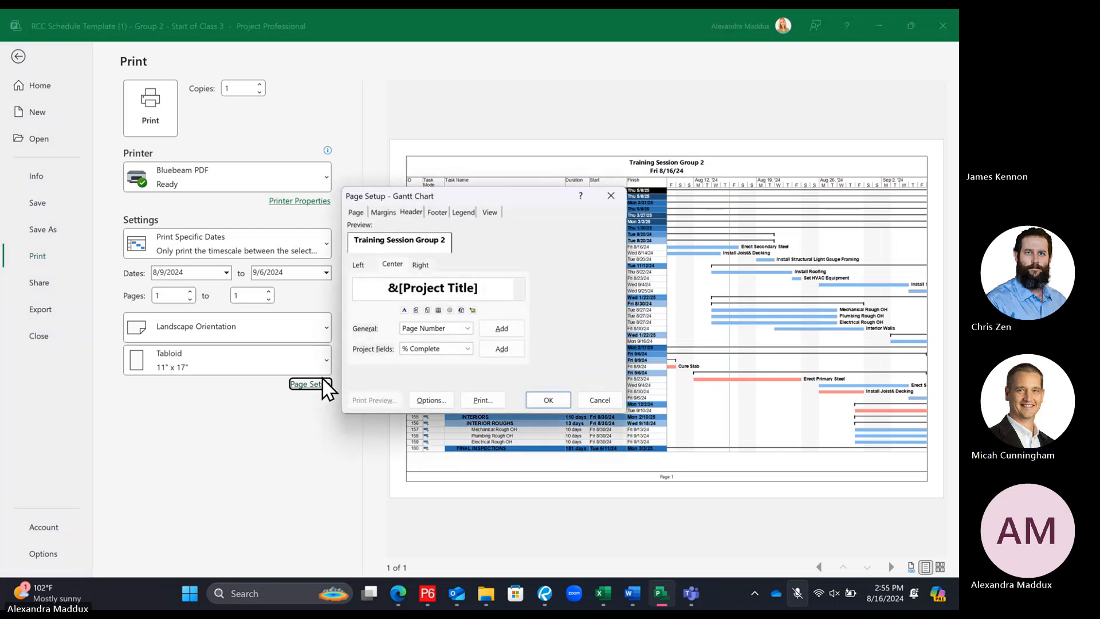
click(486, 295)
drag(494, 295, 409, 292)
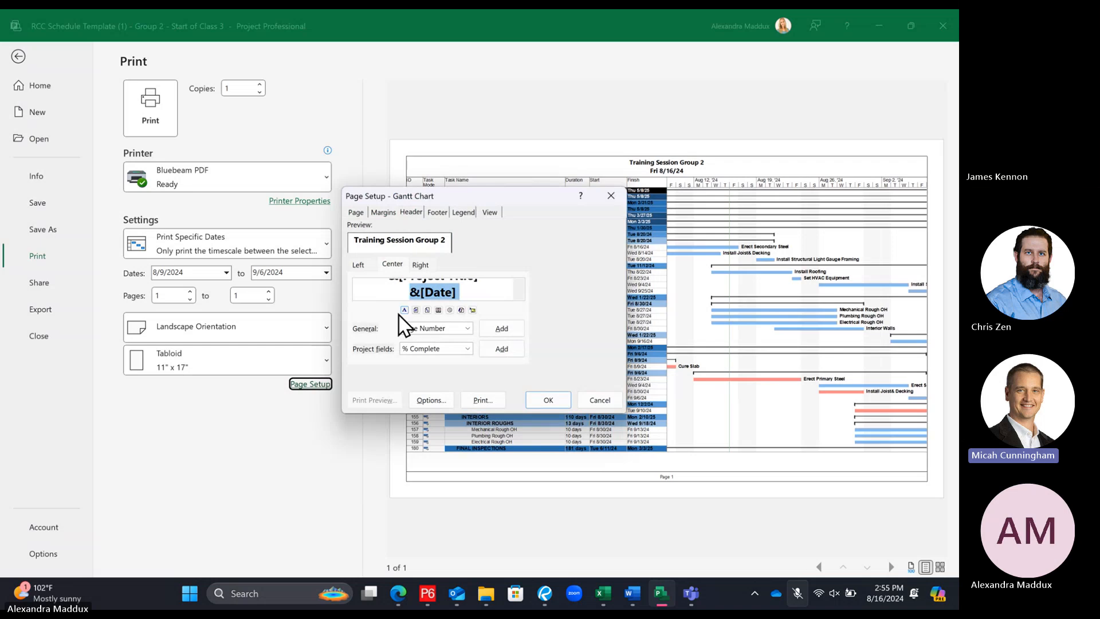
click(456, 291)
drag(456, 291, 407, 291)
click(404, 310)
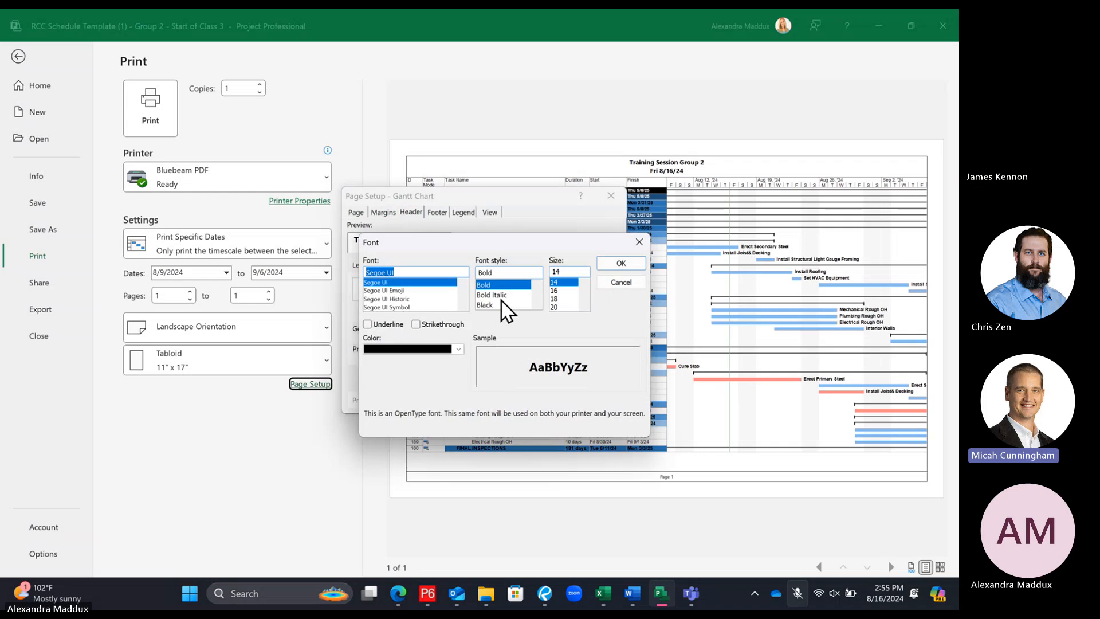
scroll(502, 300, up, 1)
click(504, 304)
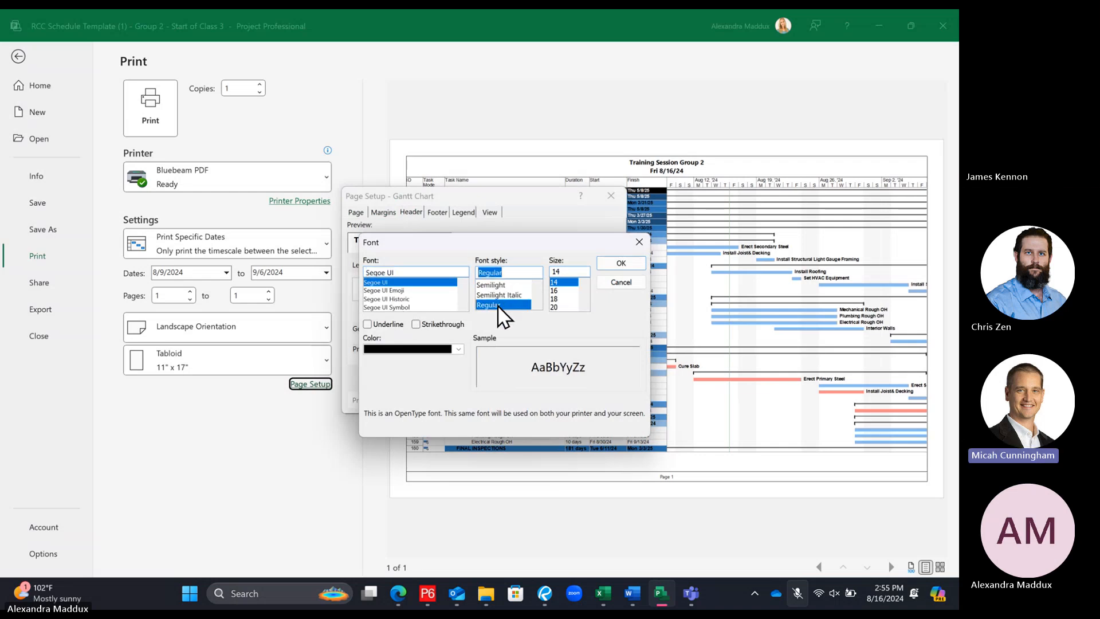
click(621, 262)
click(546, 398)
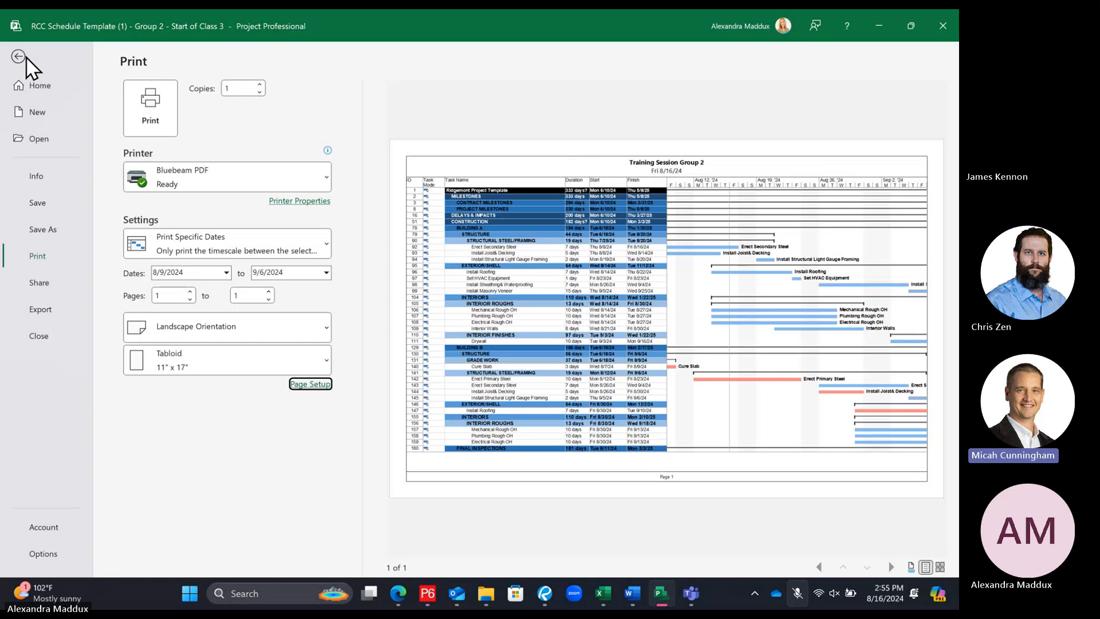
click(37, 201)
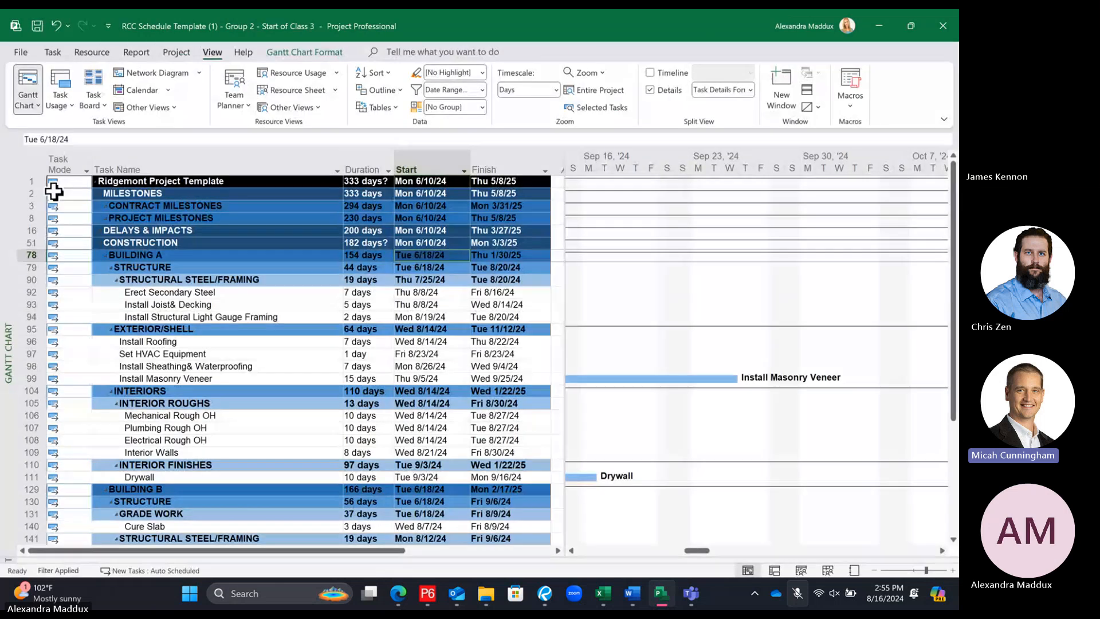